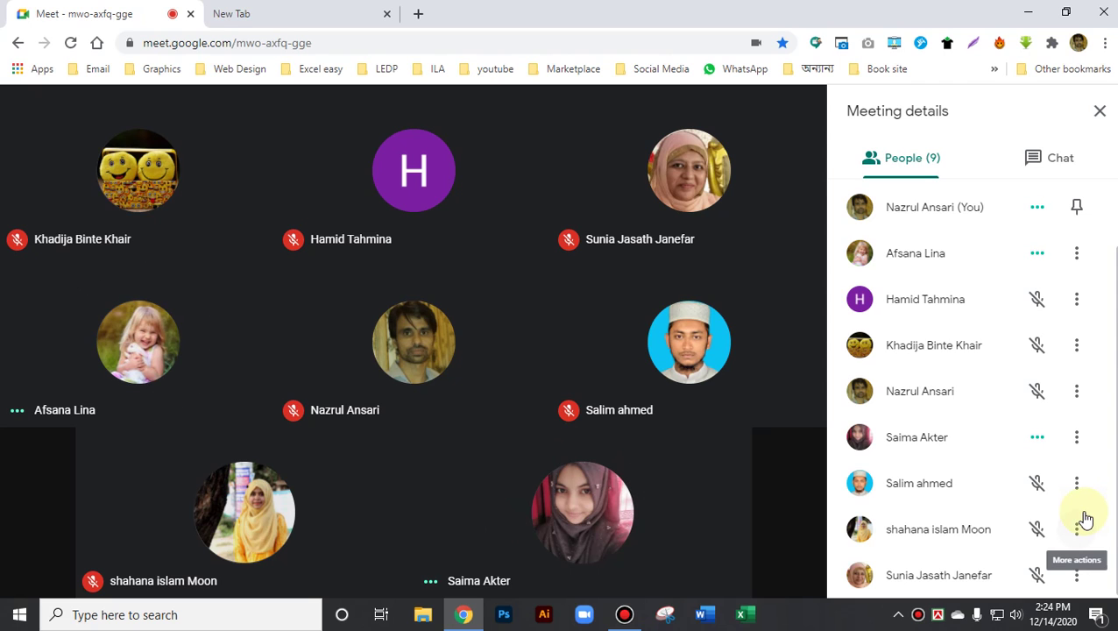
Lower the computer's speaker volume to 29
left_click(1017, 615)
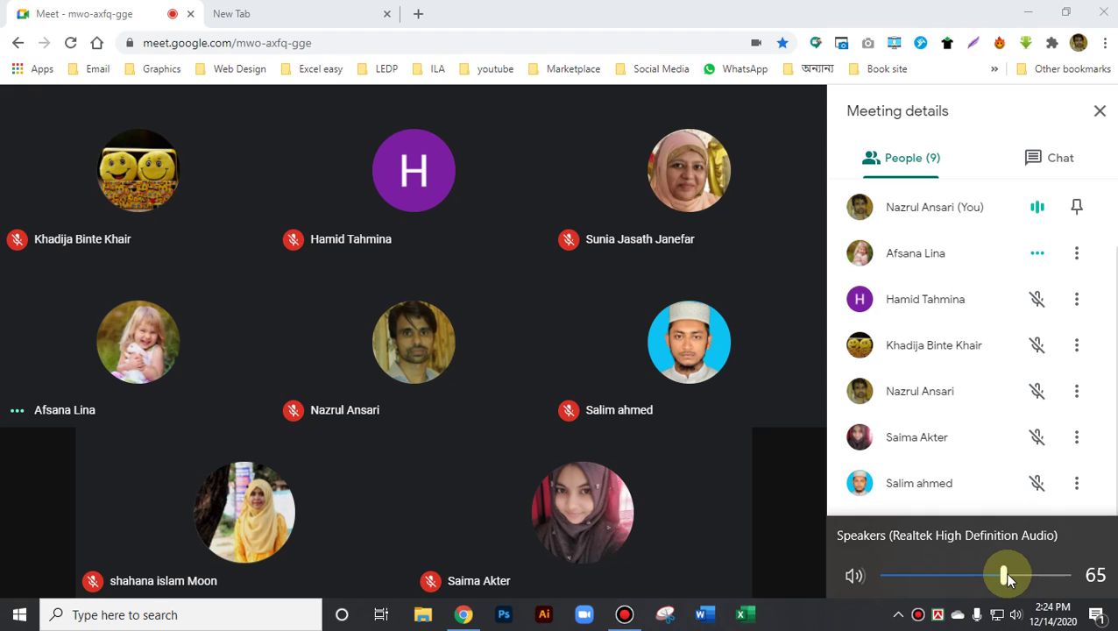
left_click_drag(1005, 575, 940, 579)
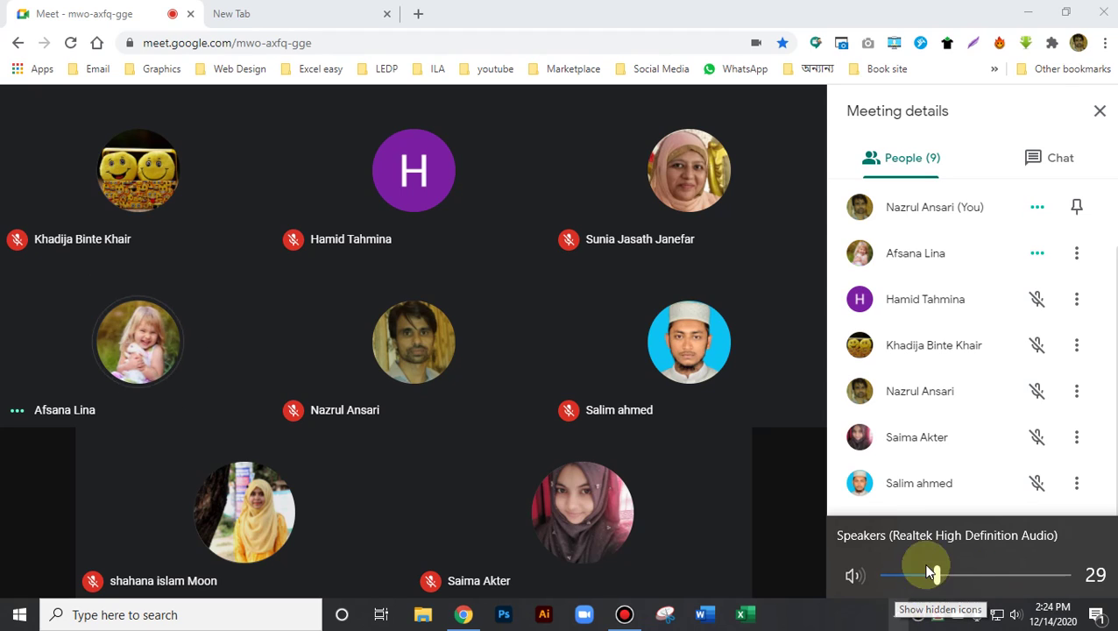
Switch to Google Classroom from the LEDP bookmarks and open the classwork list of the Syl_GD_SP_B19 class
left_click(299, 14)
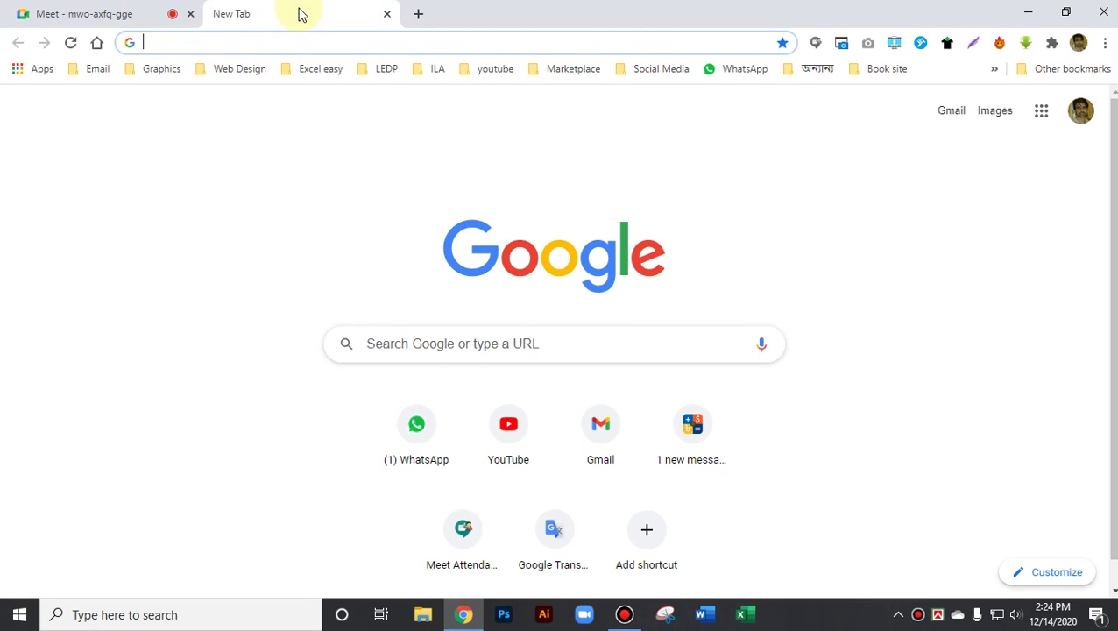
left_click(389, 70)
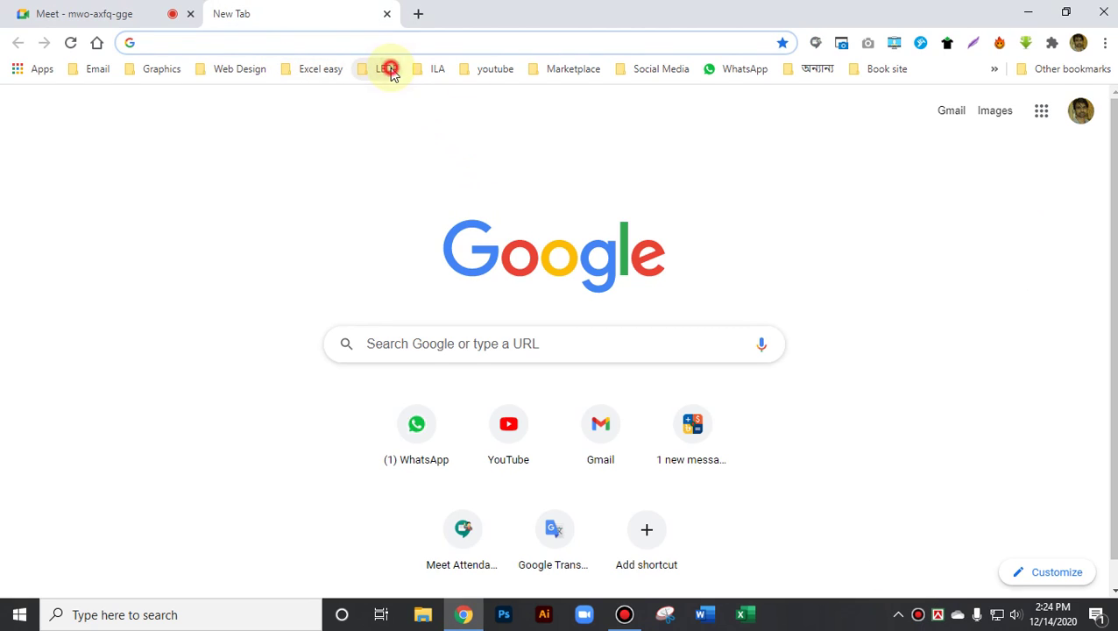
left_click(408, 96)
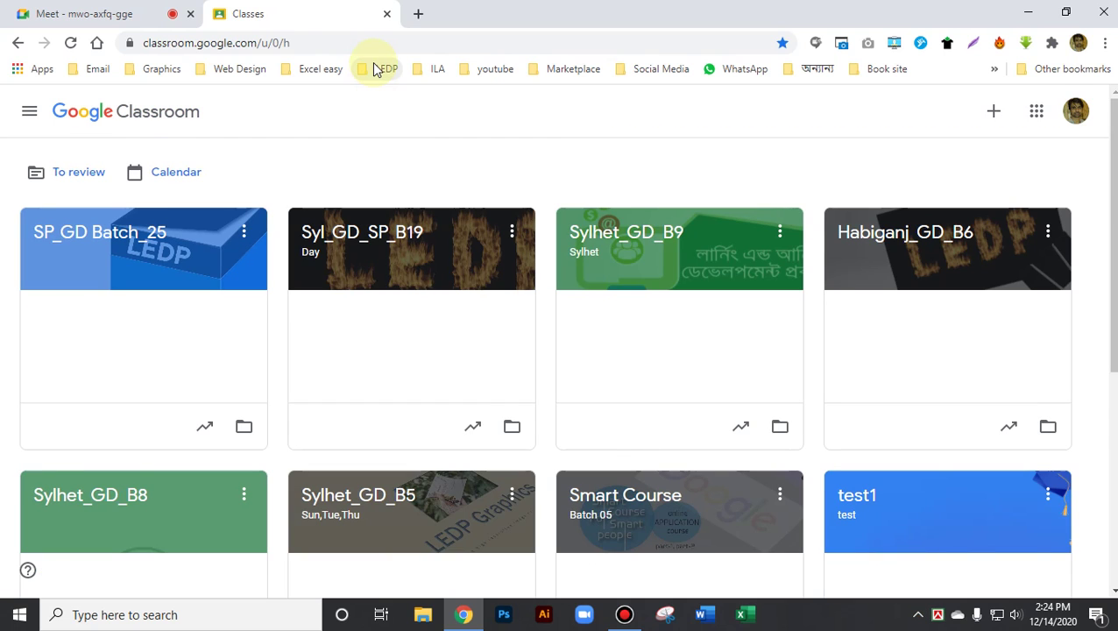
left_click(390, 227)
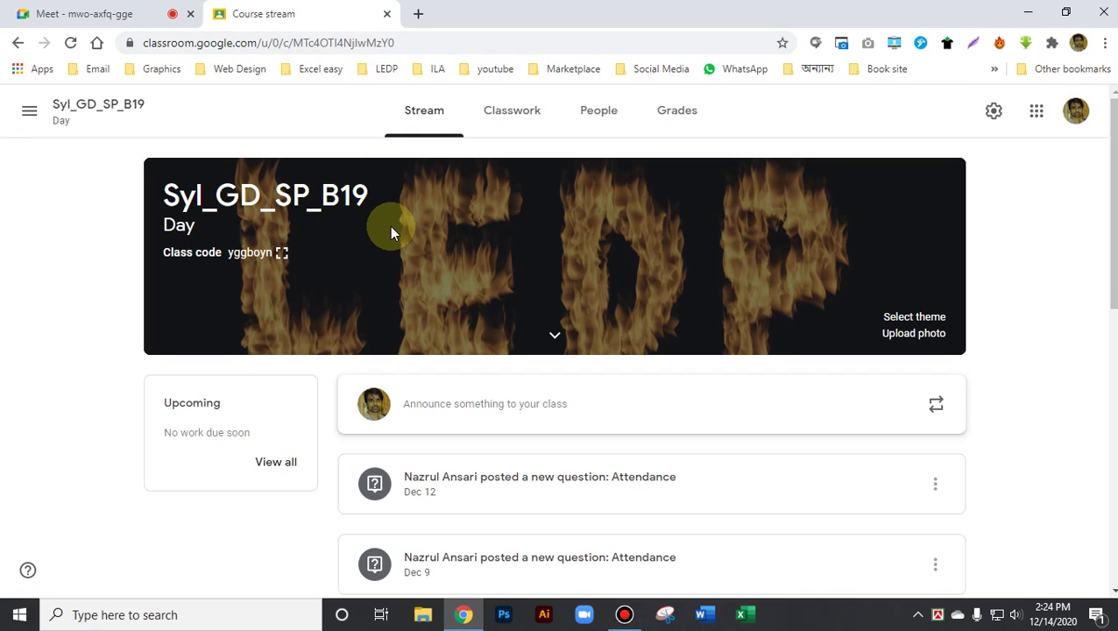
left_click(518, 110)
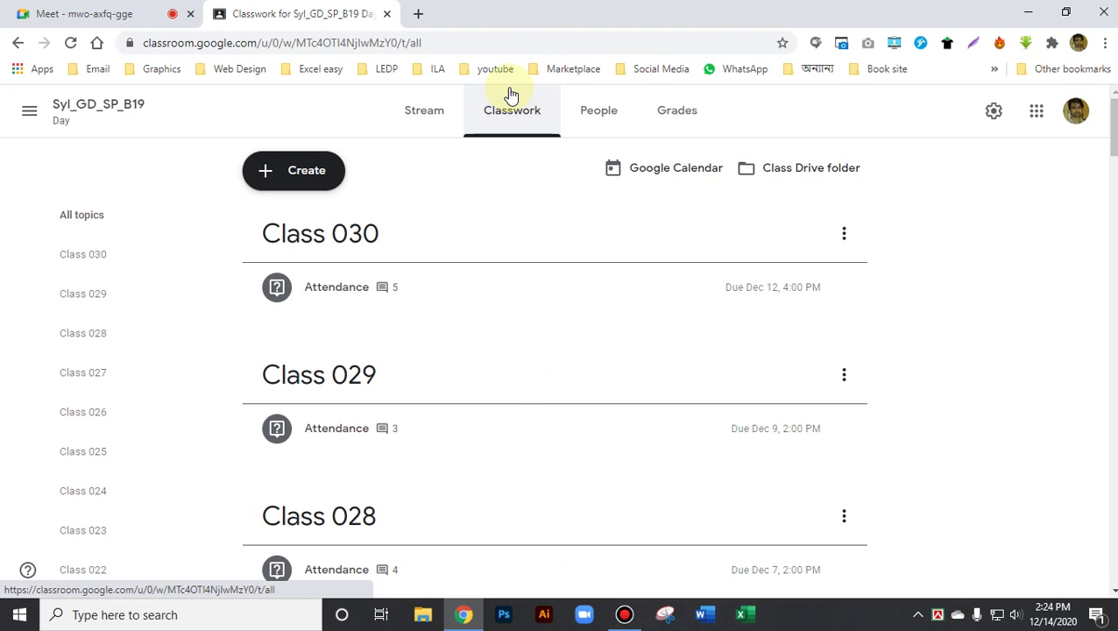
left_click(132, 13)
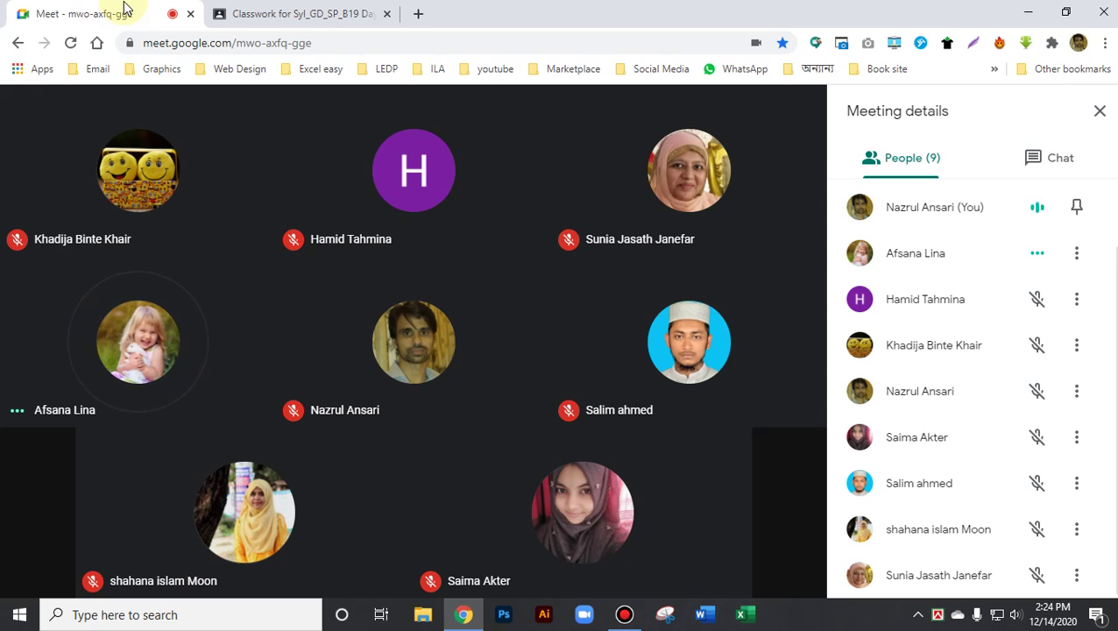
left_click(320, 10)
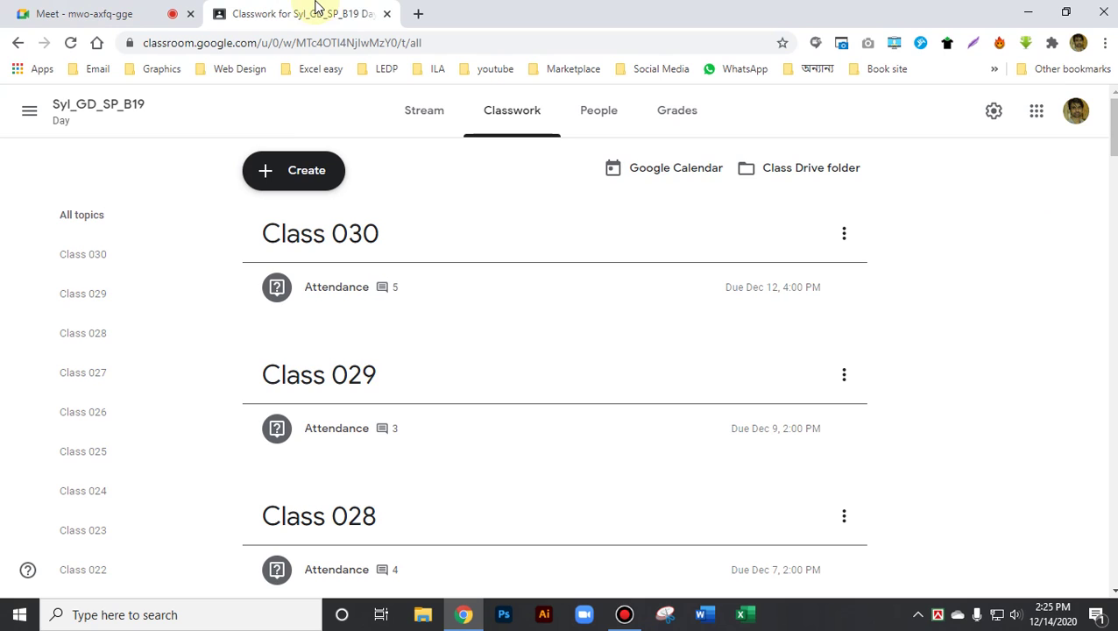
Start a new question for the class and assign it to a newly created topic, "Class 031"
left_click(333, 170)
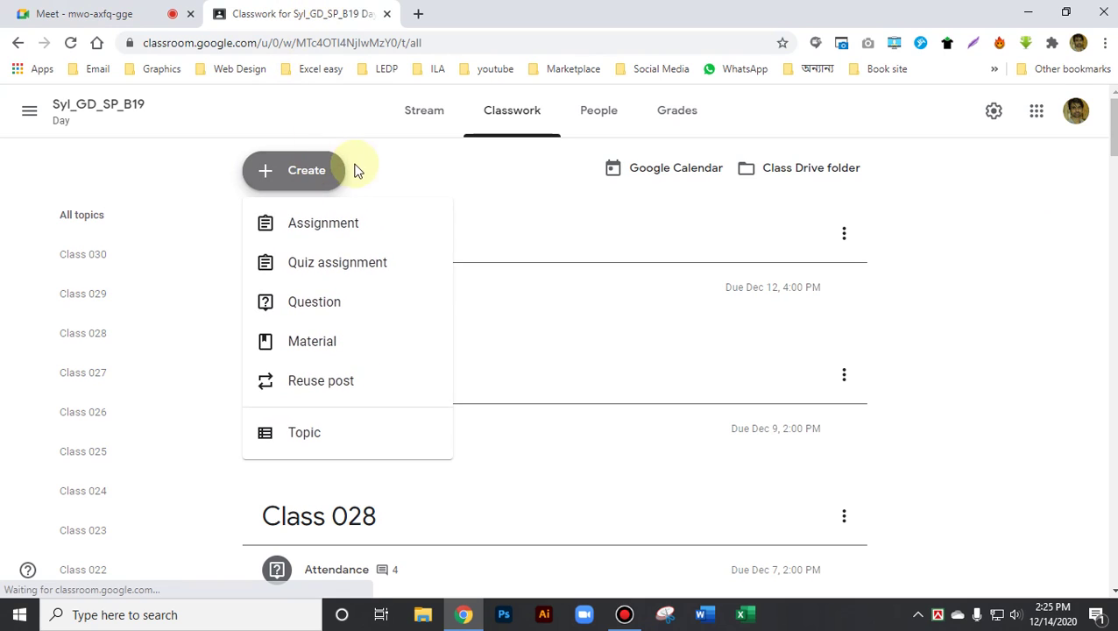
left_click(331, 309)
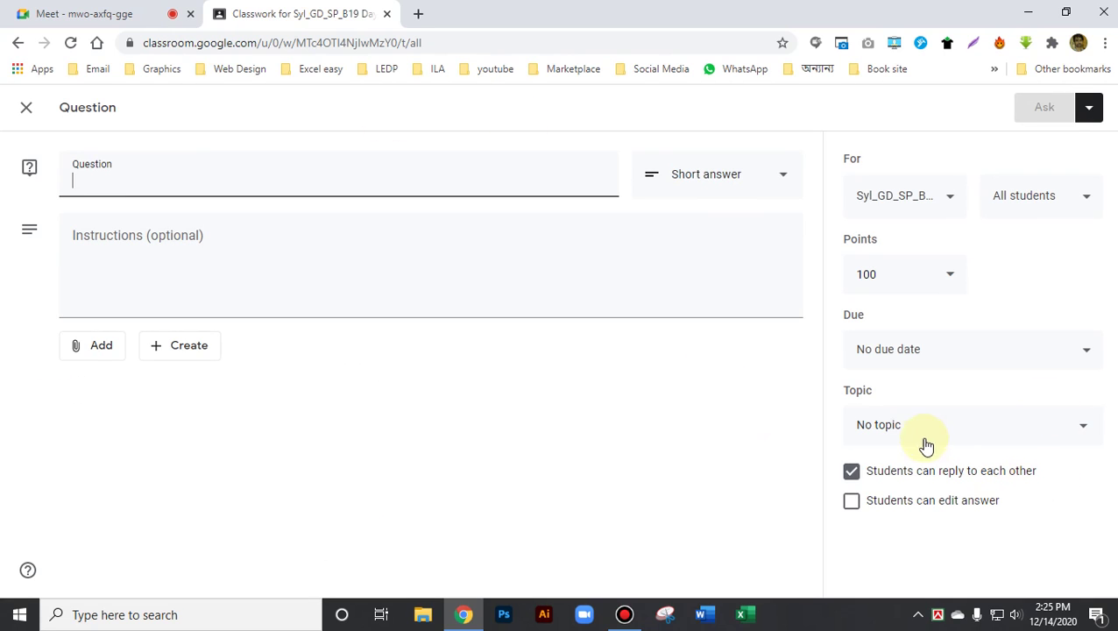
left_click(955, 428)
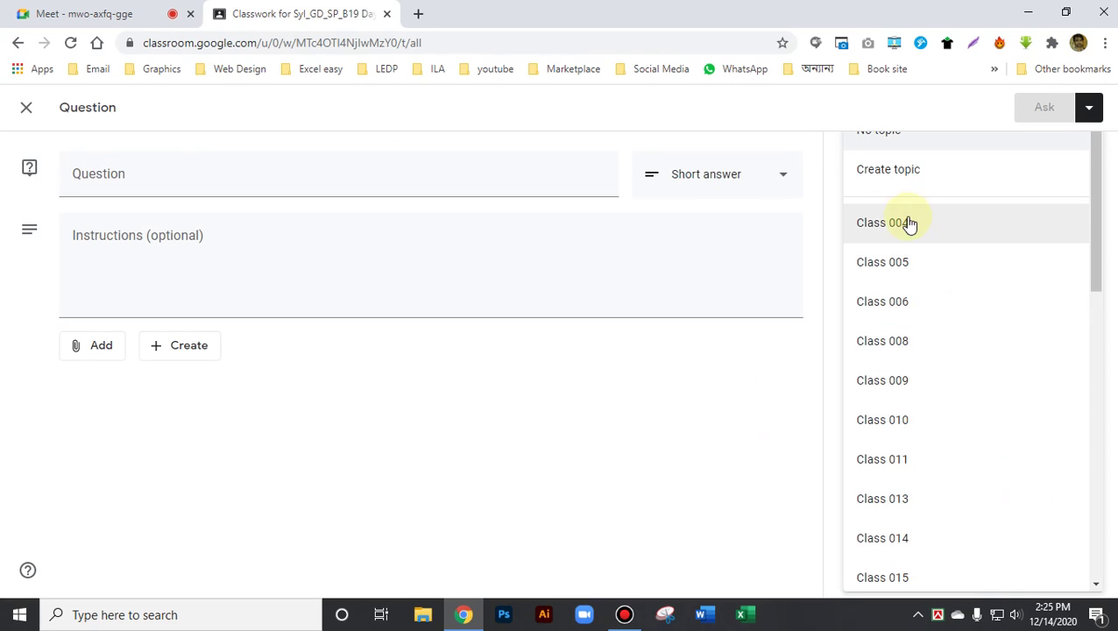
left_click(920, 171)
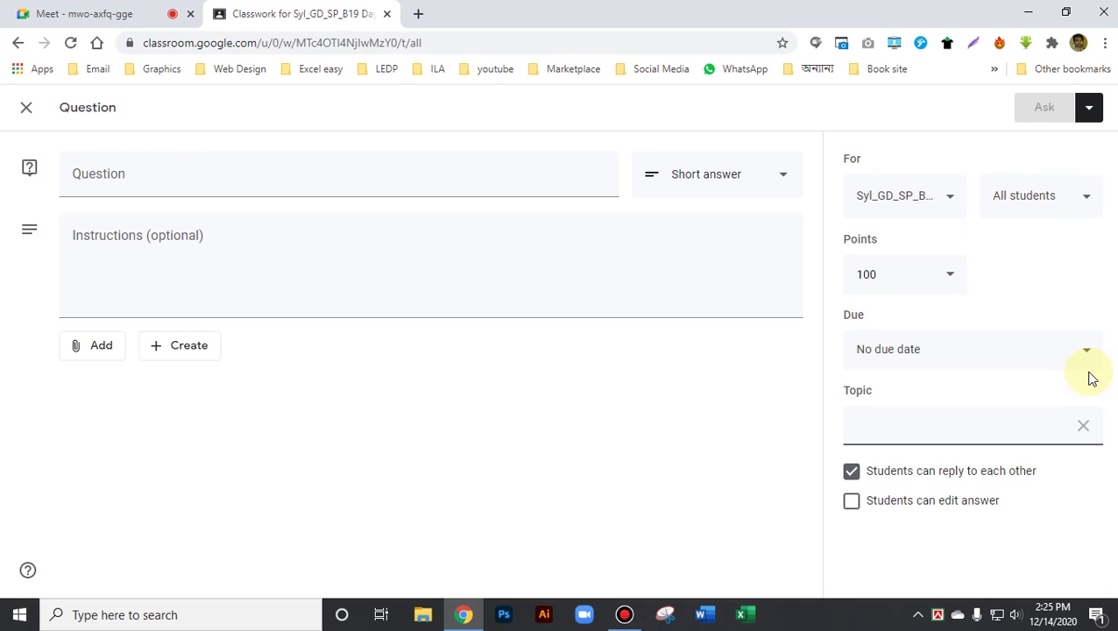
type("Class")
type(" 31")
Set the question's due date to Dec 14, 2020 and make it ungraded
left_click(896, 361)
left_click(872, 415)
left_click(908, 324)
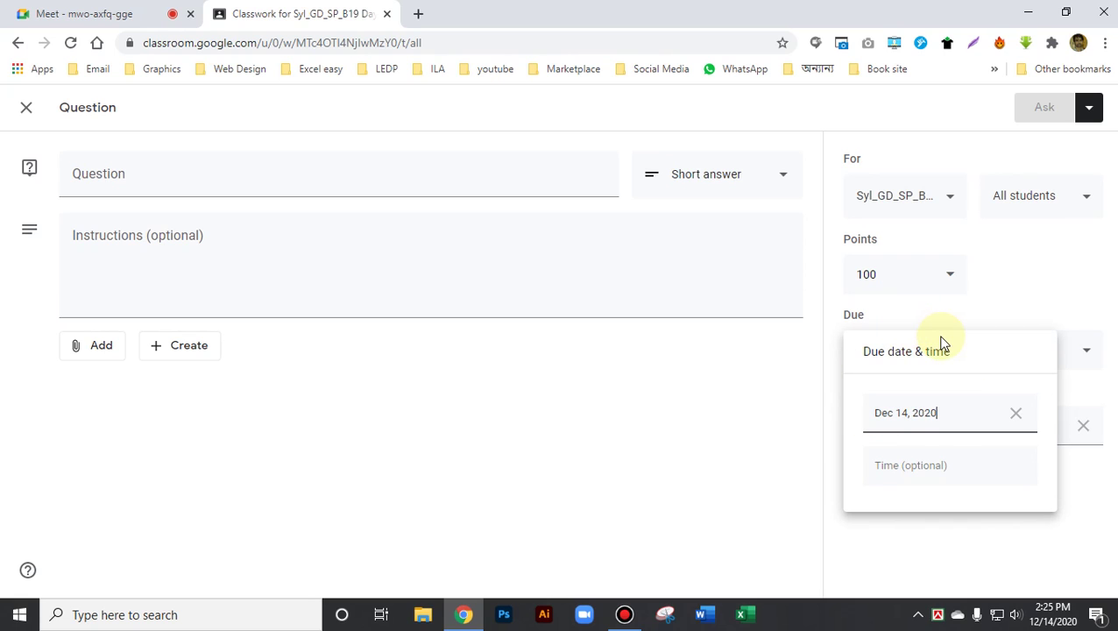
left_click(904, 275)
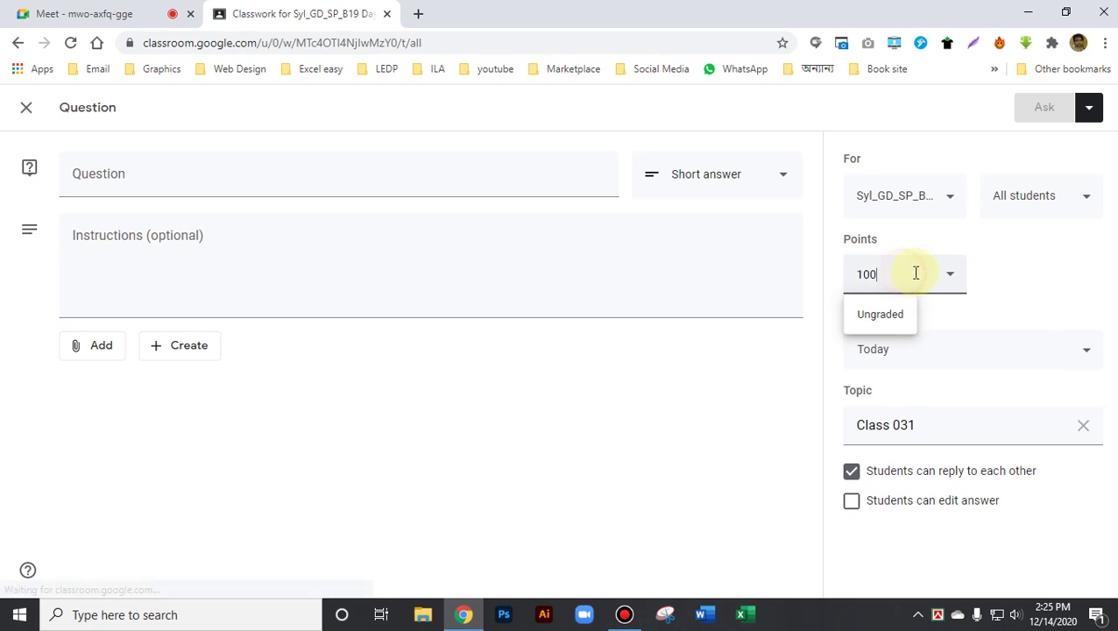
left_click(890, 314)
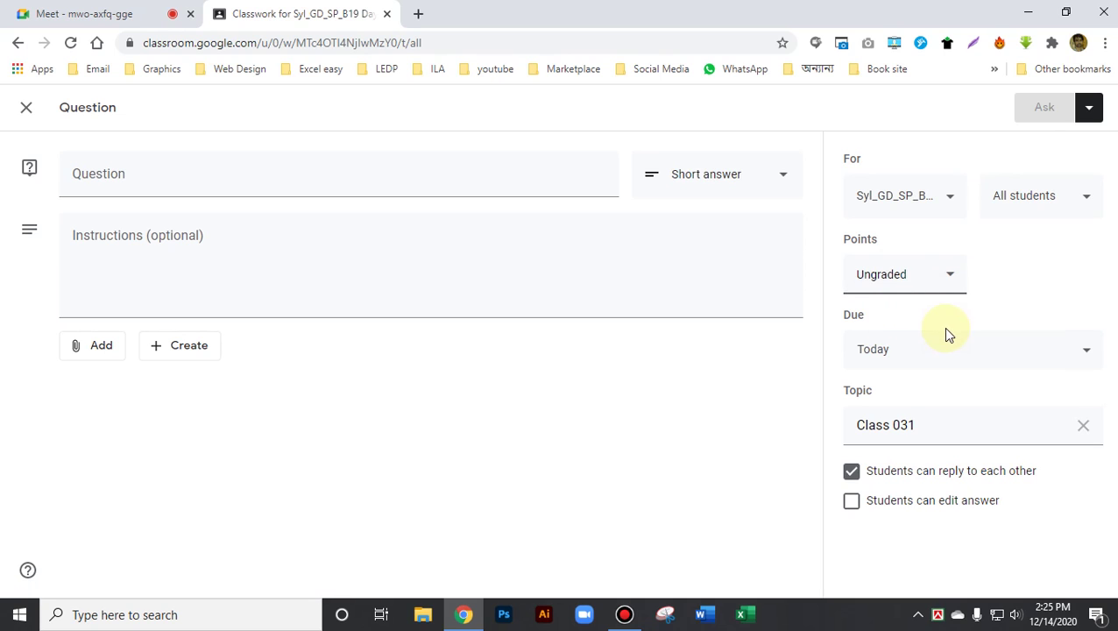
left_click(676, 457)
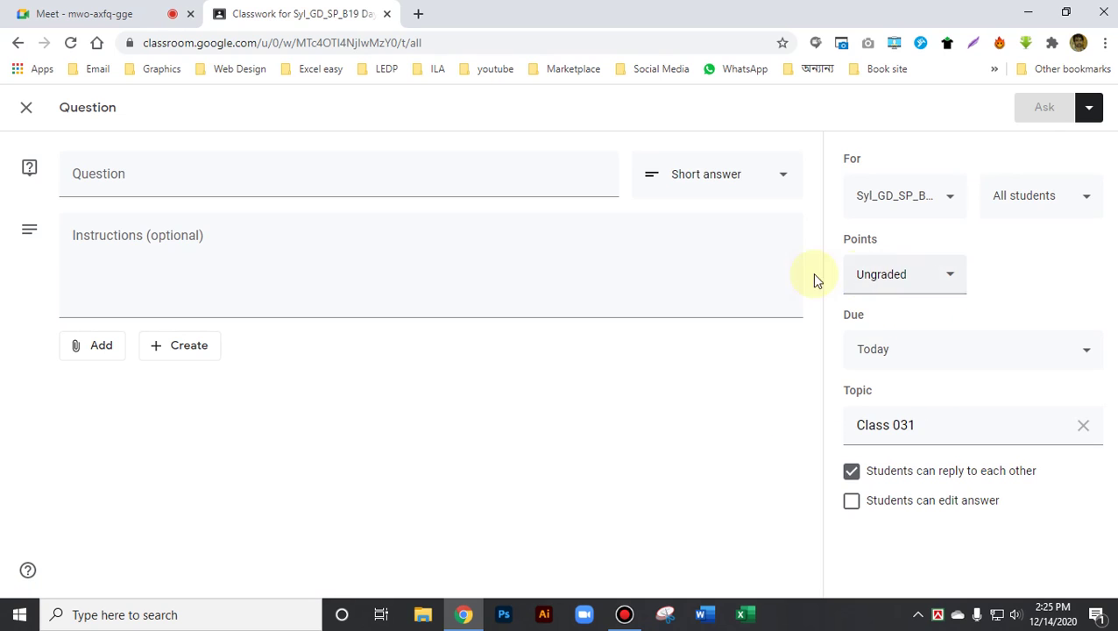
Title the question "Attendance"
left_click(132, 174)
type("A")
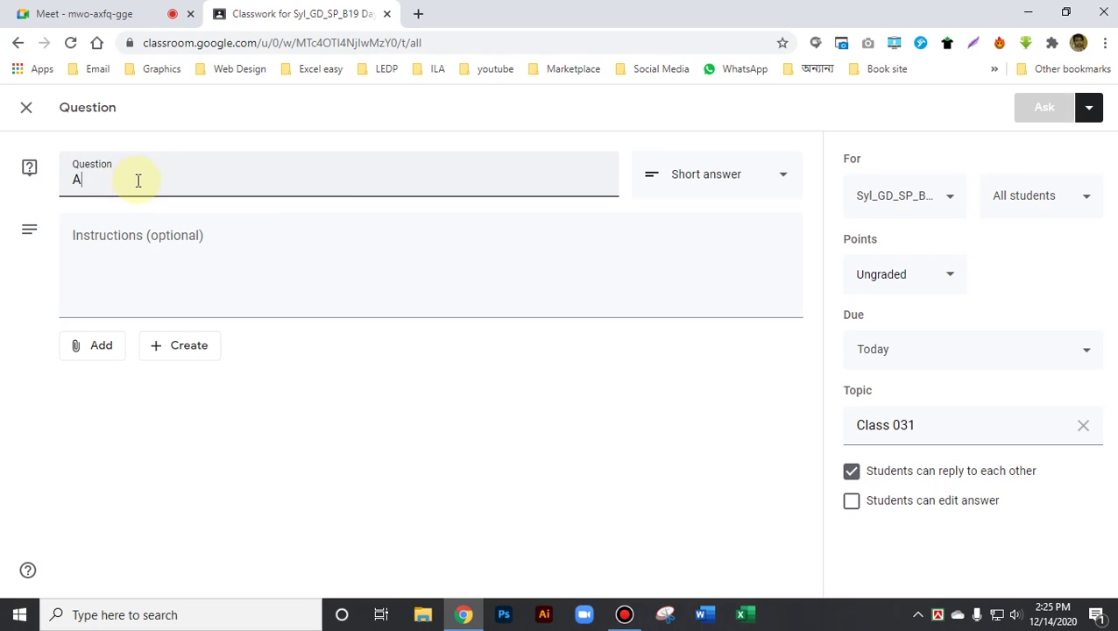
type("ttend")
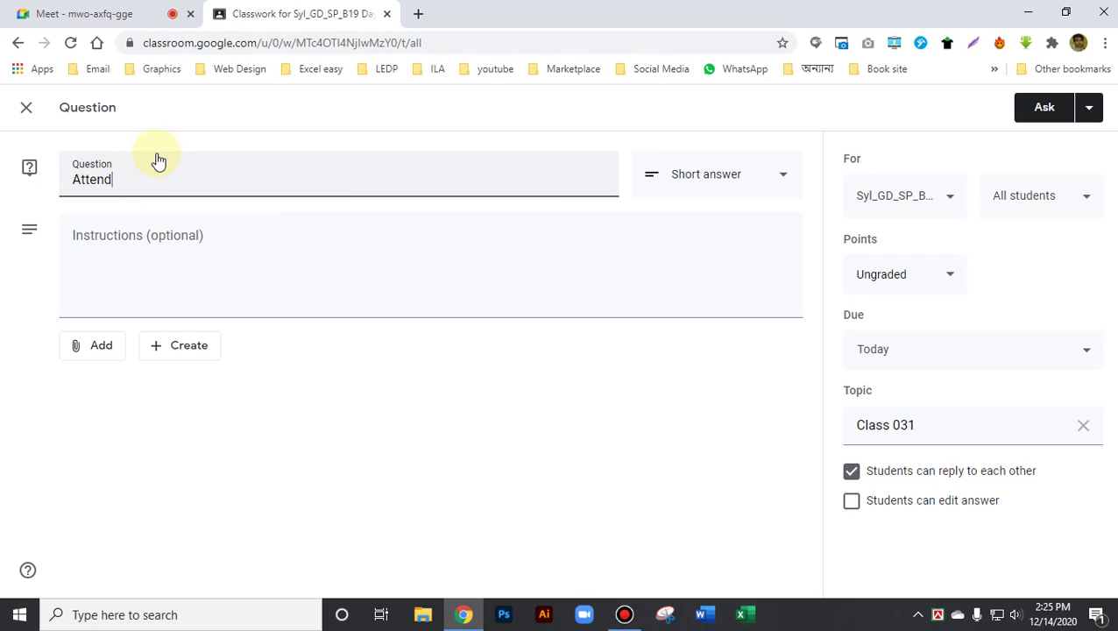
type("ance")
left_click(387, 432)
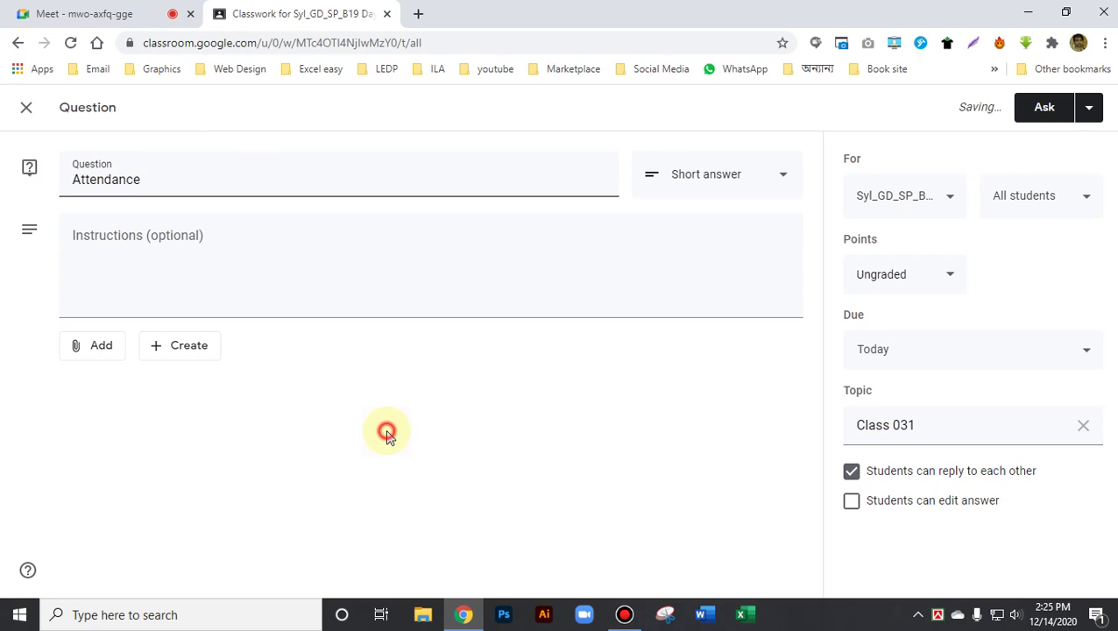
Make the question multiple choice and enter "Do you attend the class 31?" as its first option
left_click(684, 180)
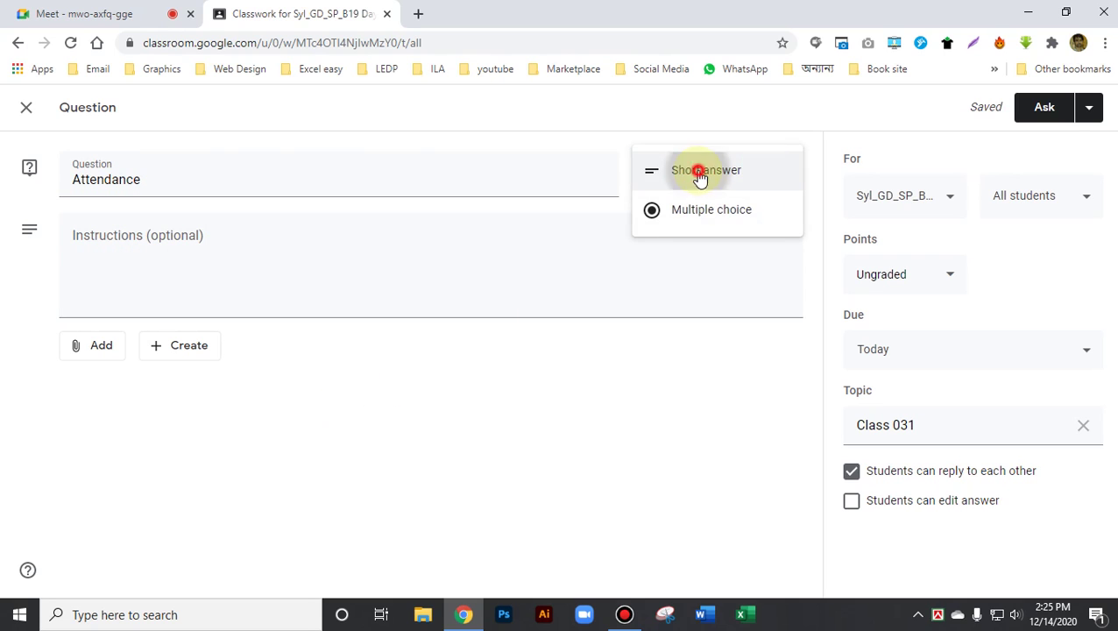
left_click(699, 174)
left_click(689, 178)
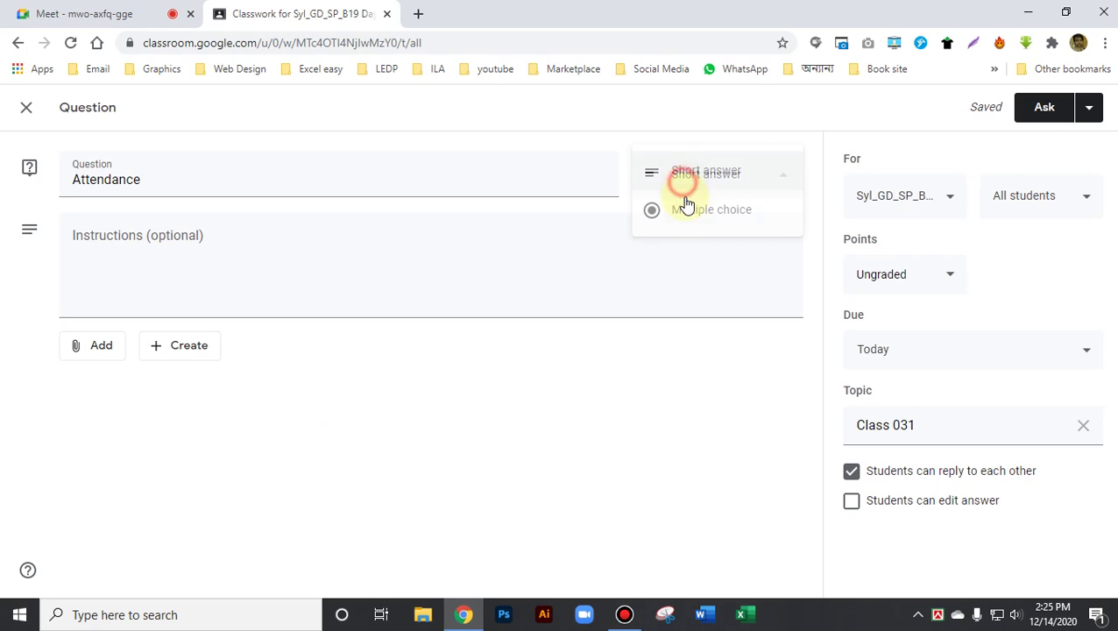
left_click(697, 225)
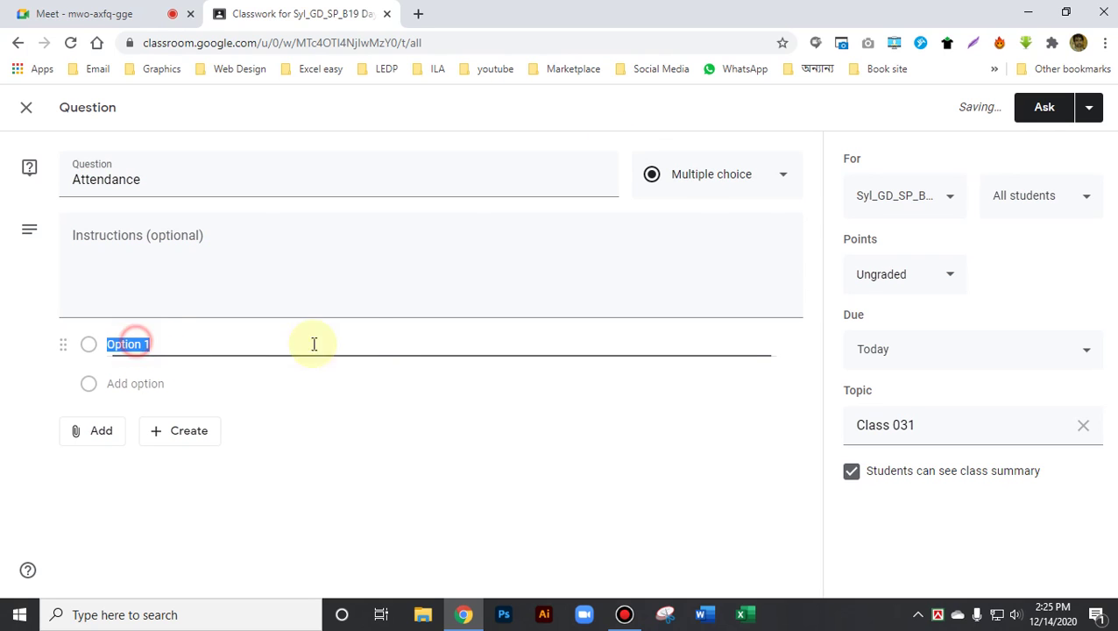
type("Do you a")
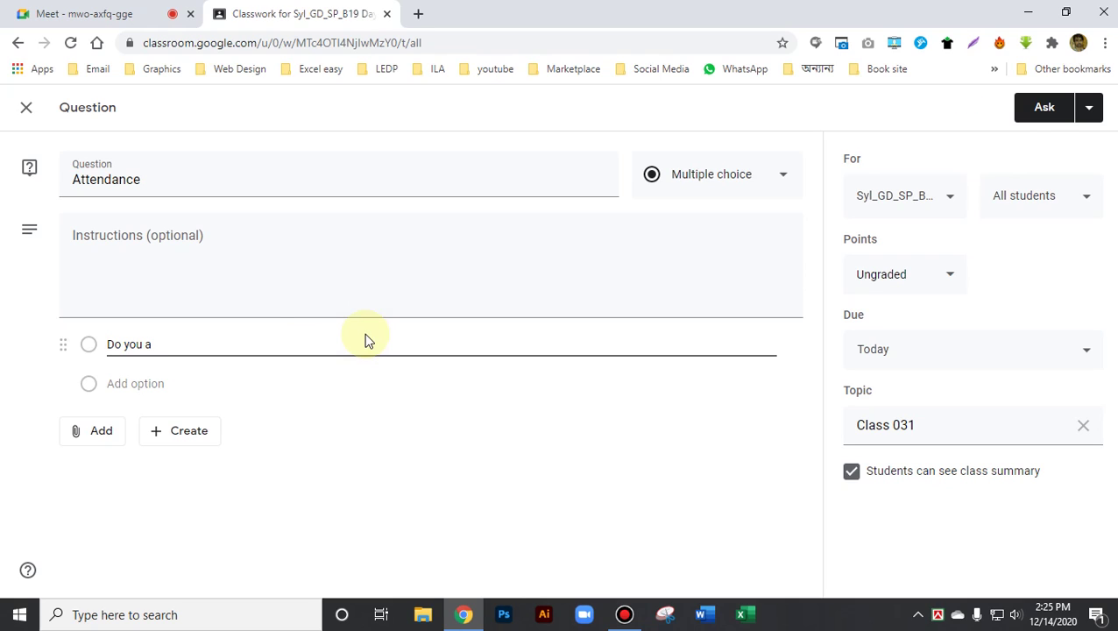
type("dttend the cvlass 31?")
left_click(212, 343)
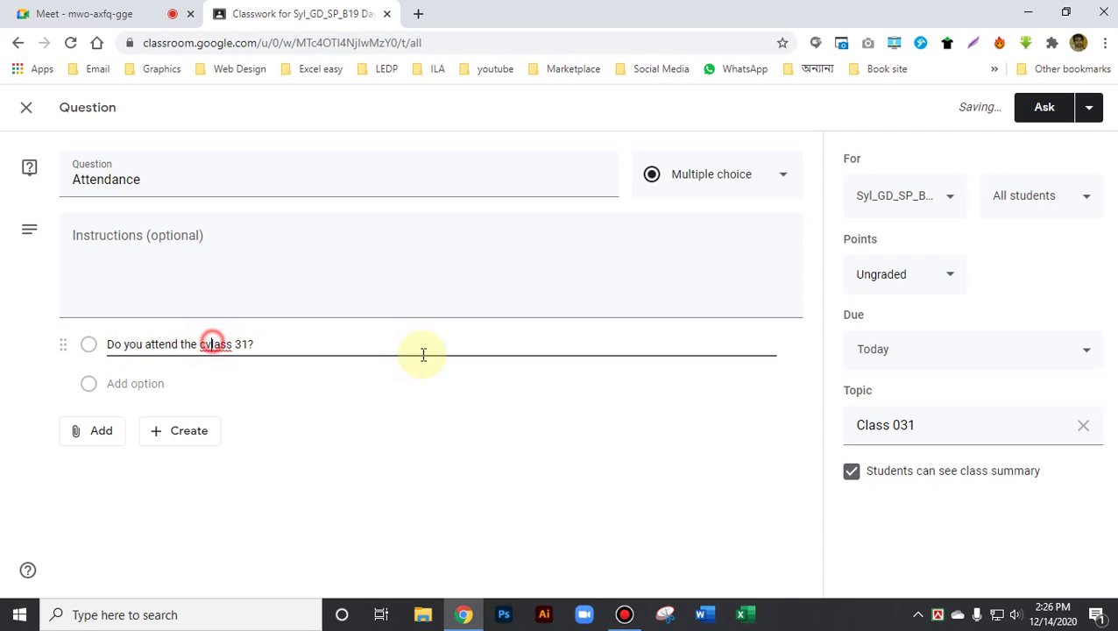
key("BackSpace")
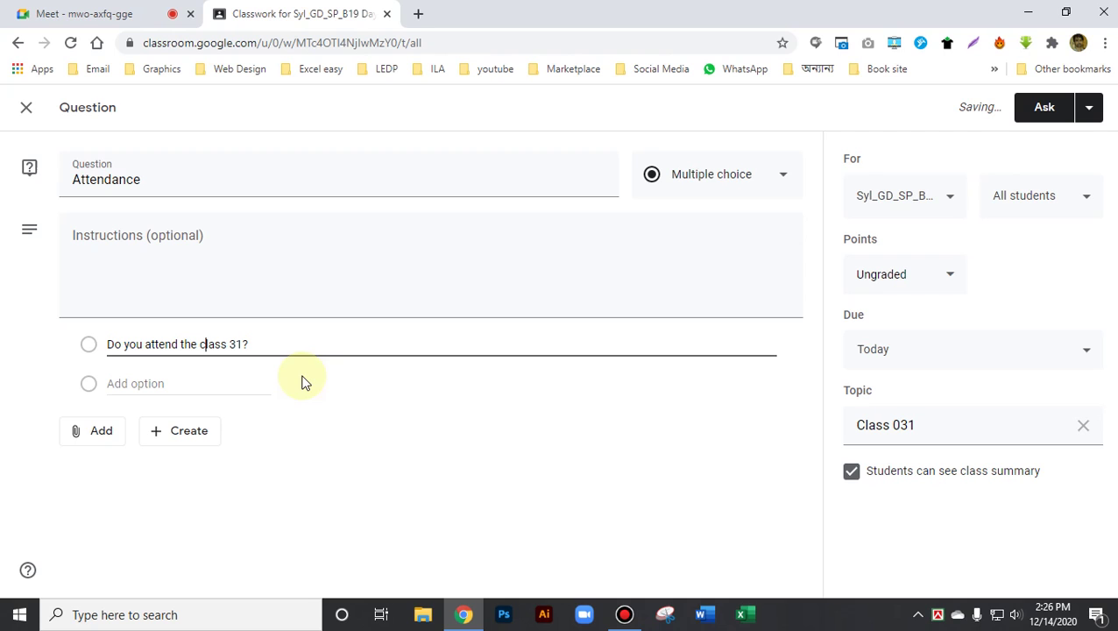
Set the deadline to Dec 14, 2020 at 2:00 PM and post the attendance question to the class
left_click(973, 349)
left_click(918, 408)
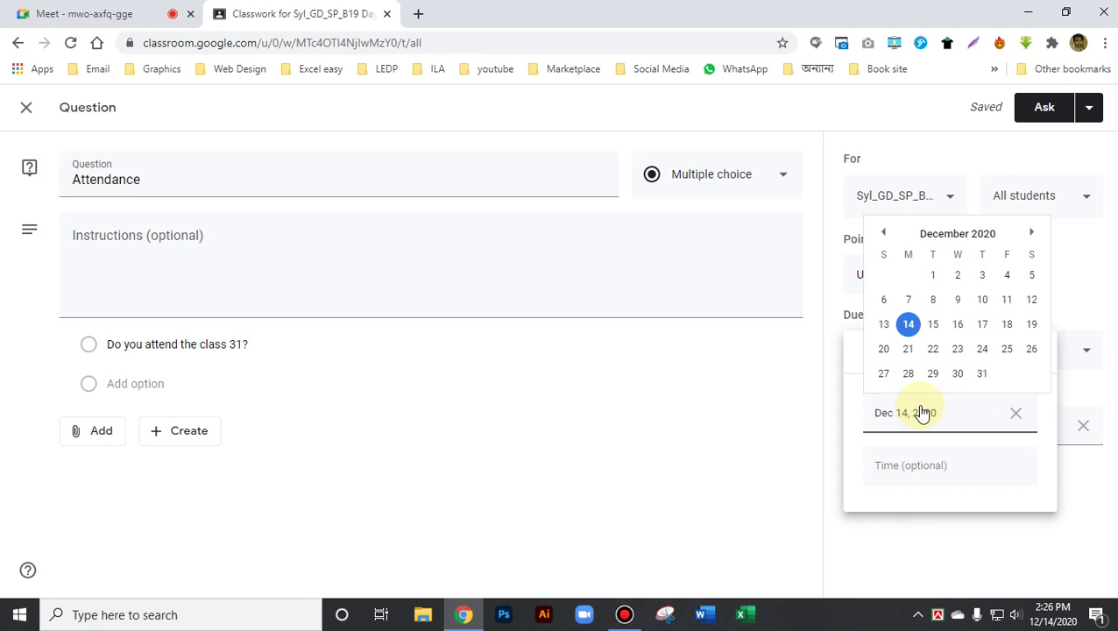
left_click(884, 325)
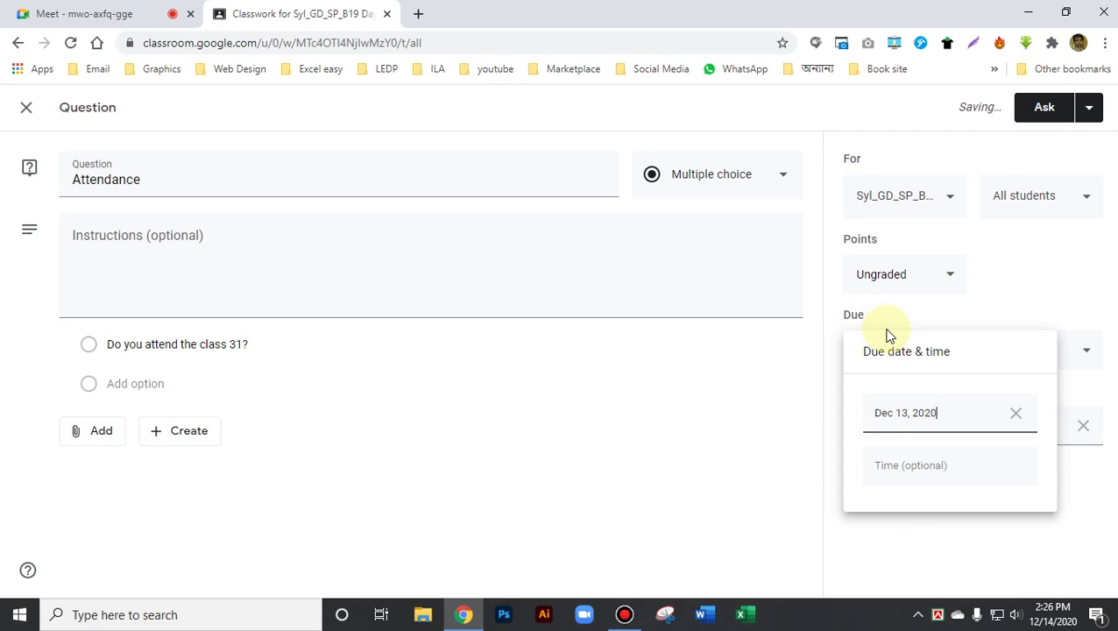
left_click(942, 414)
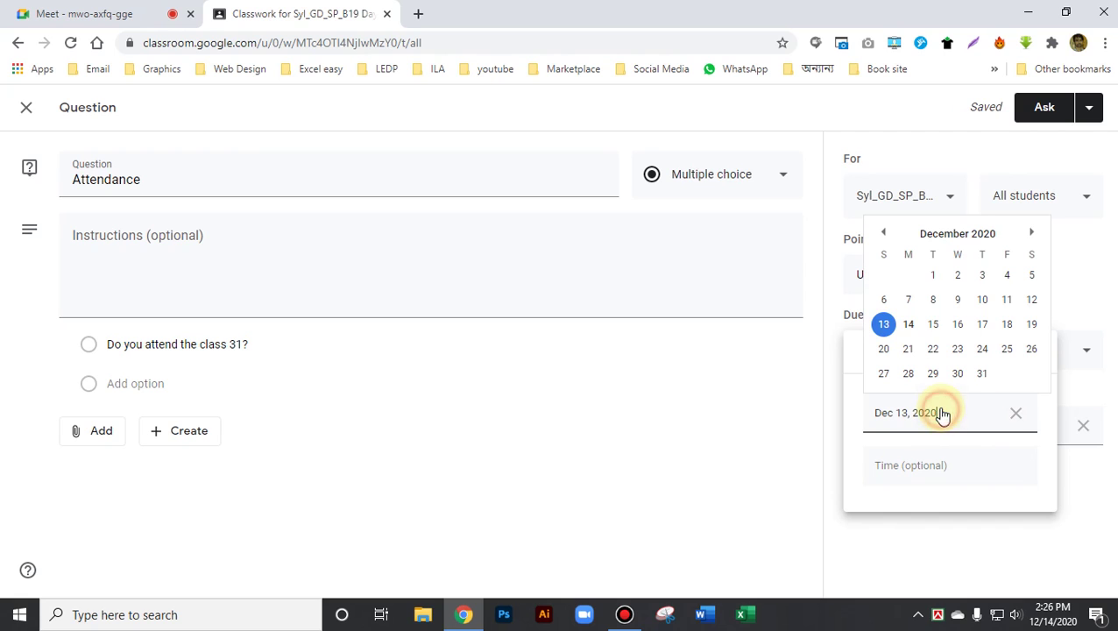
left_click(909, 324)
left_click(934, 467)
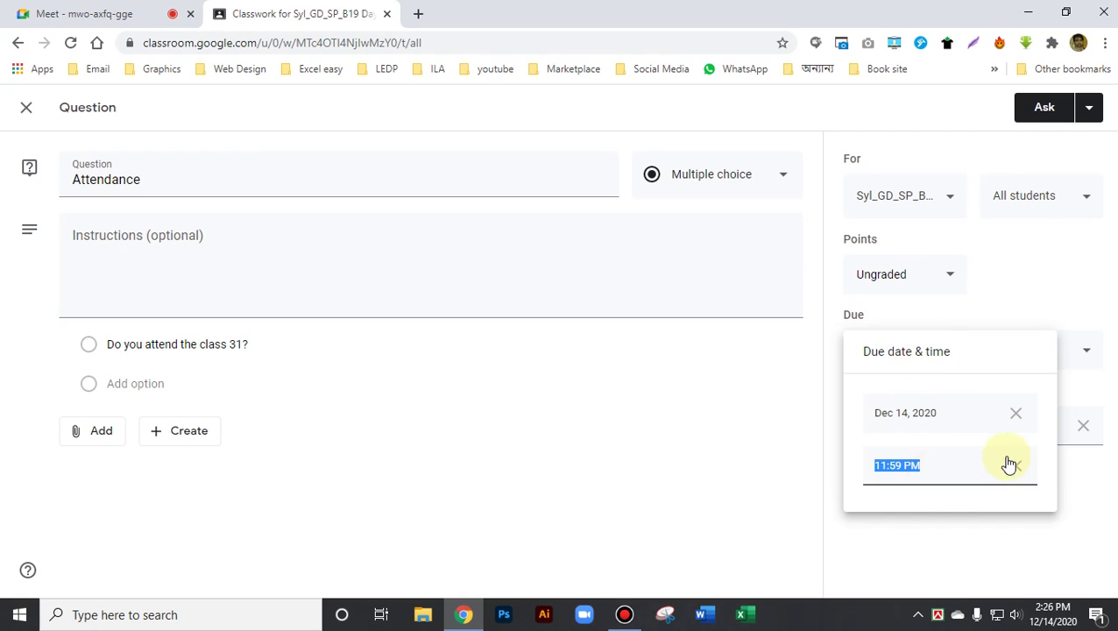
type("02")
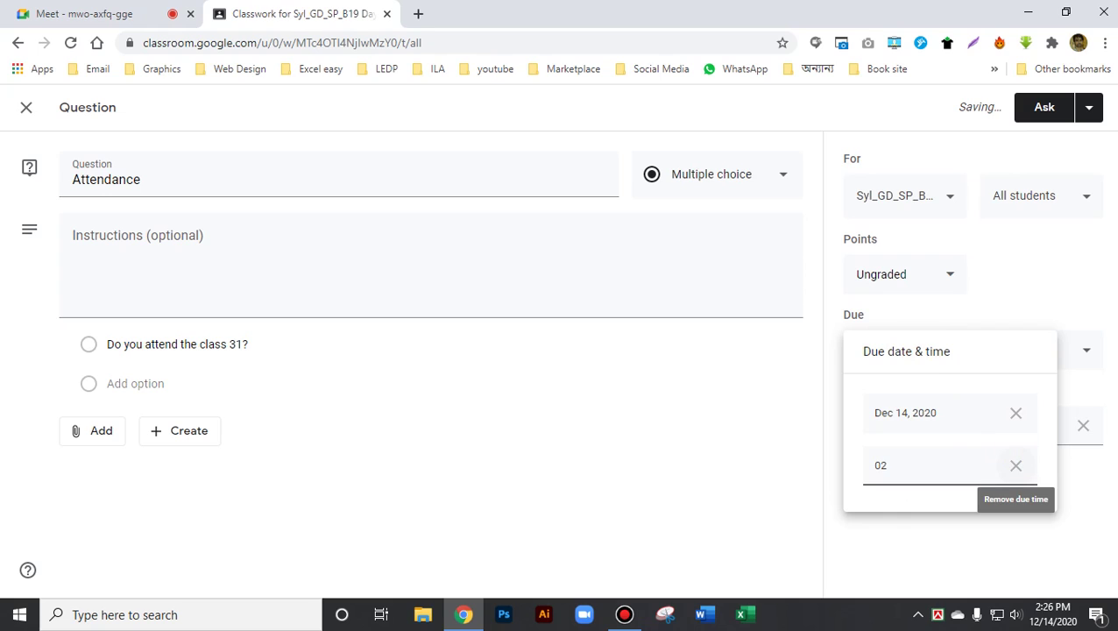
type(":00pm")
left_click(715, 526)
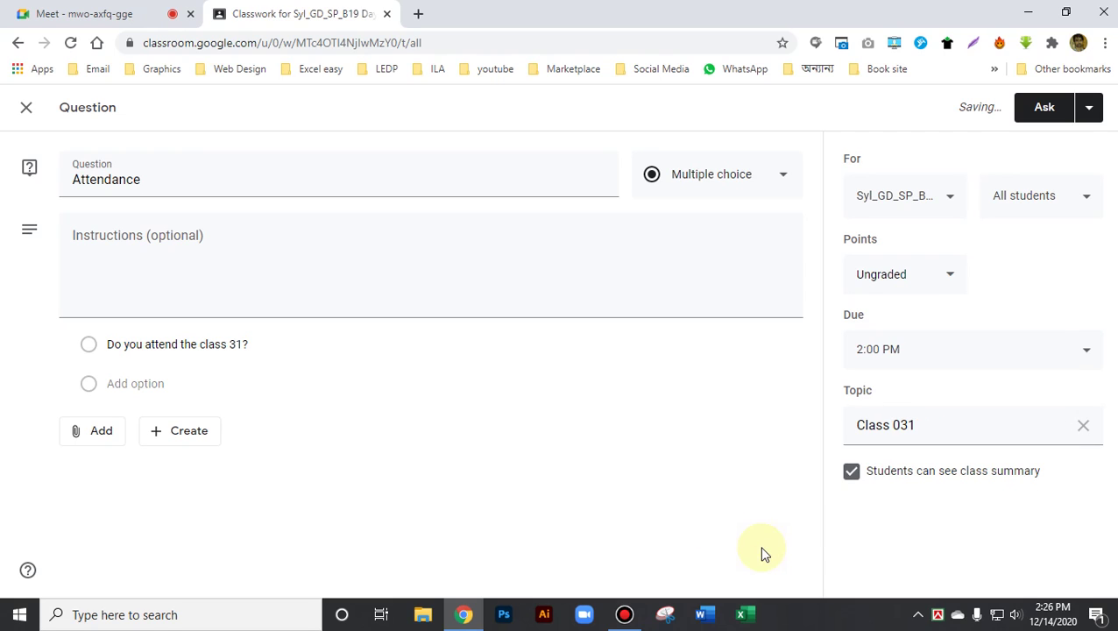
left_click(1055, 106)
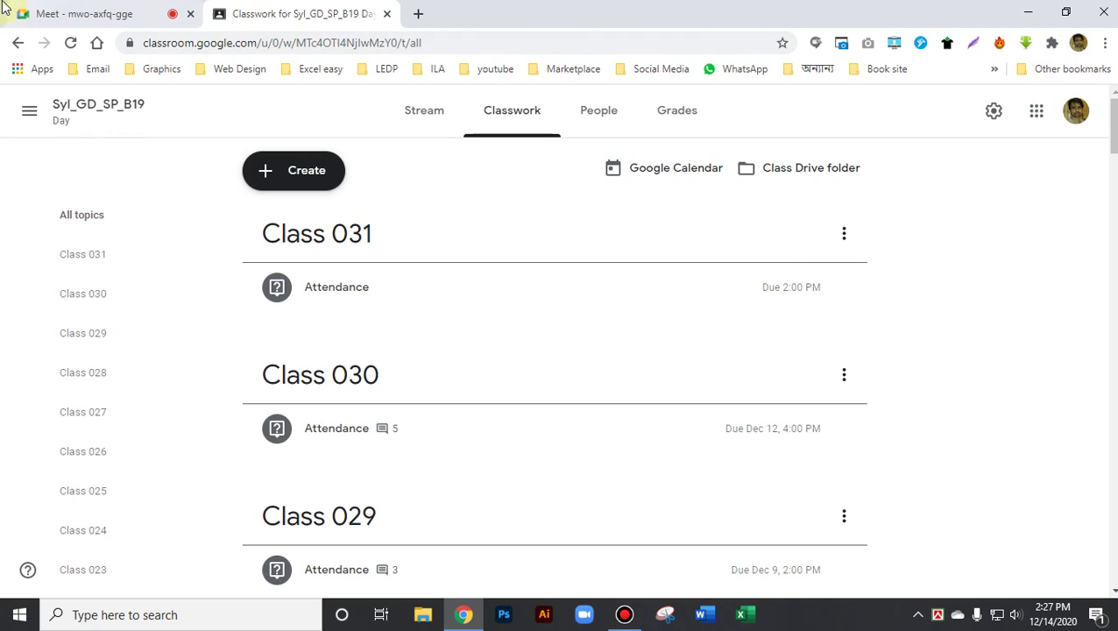
Return to the Google Meet call and move its browser tab after the Classroom tab
left_click(63, 8)
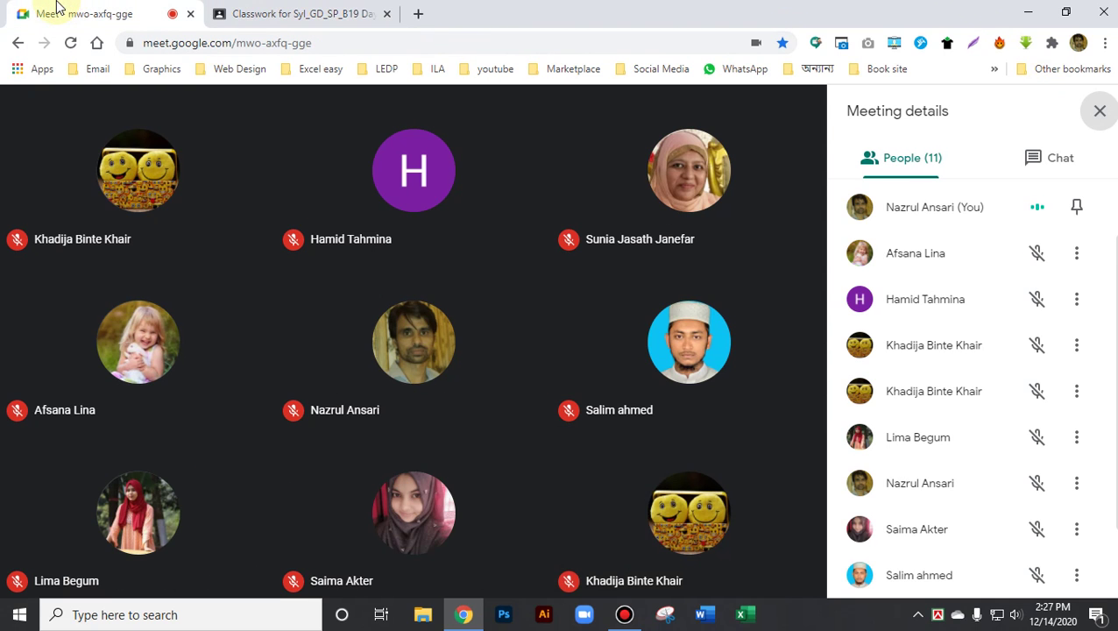
left_click_drag(55, 9, 248, 13)
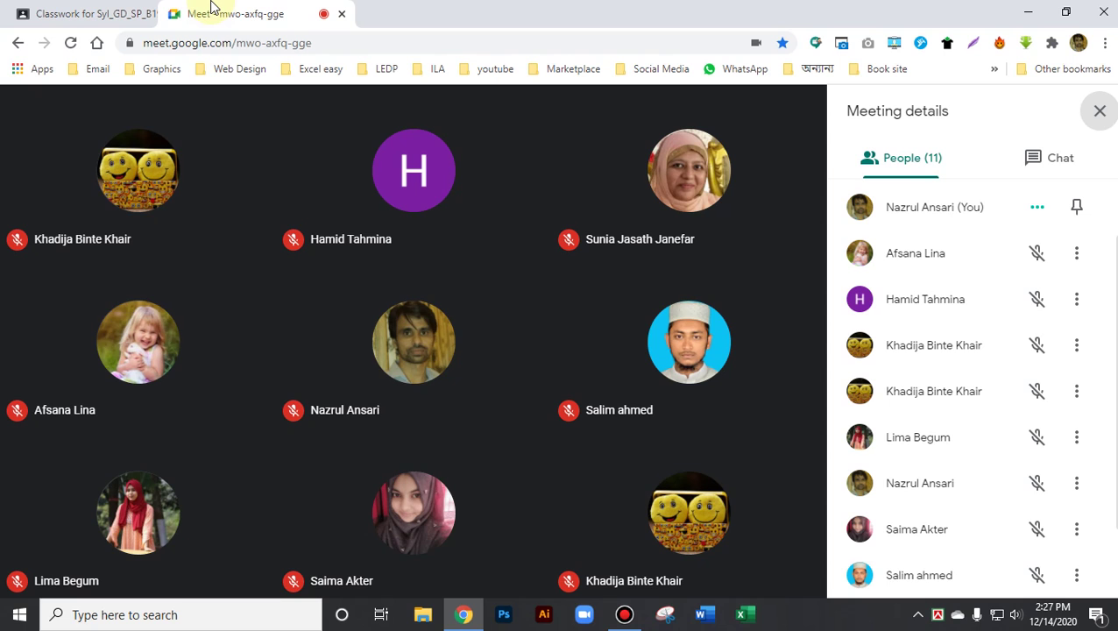
Finish placing the call's tab, mute the microphone in the Meet call and turn it back on
left_click_drag(210, 7, 320, 24)
left_click(327, 564)
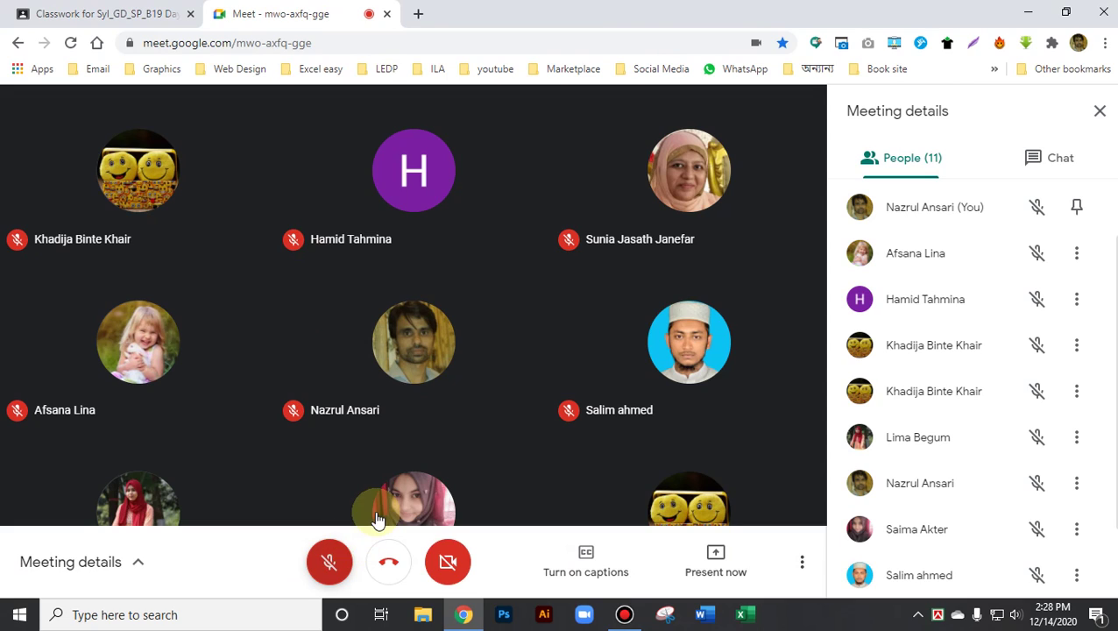
left_click(349, 568)
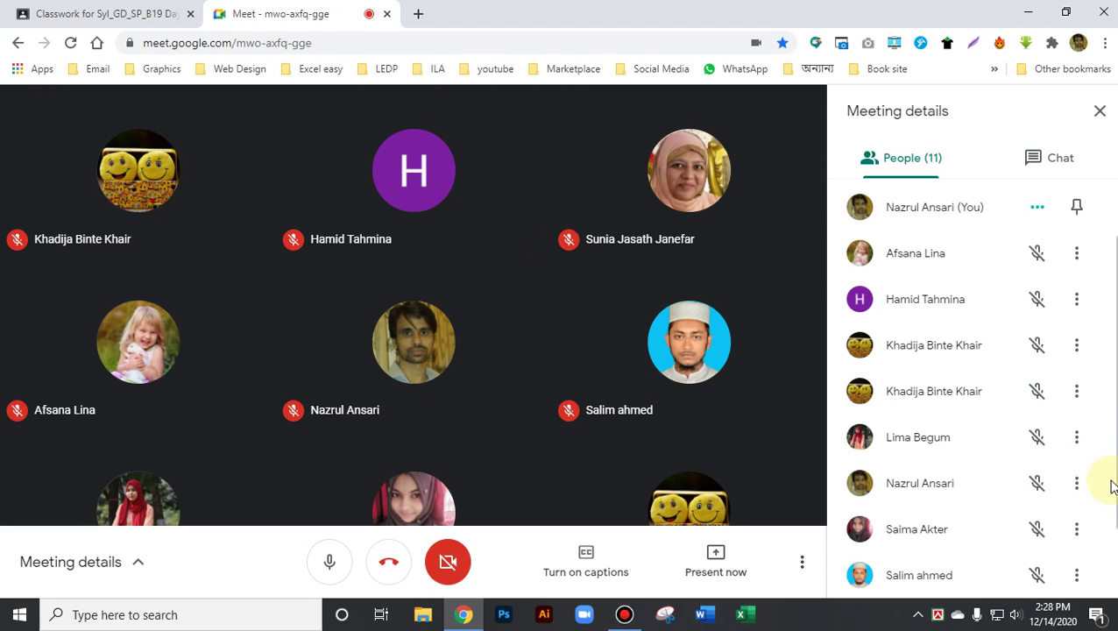
Open an empty browser tab beside the call and return to the Meet call
left_click(420, 14)
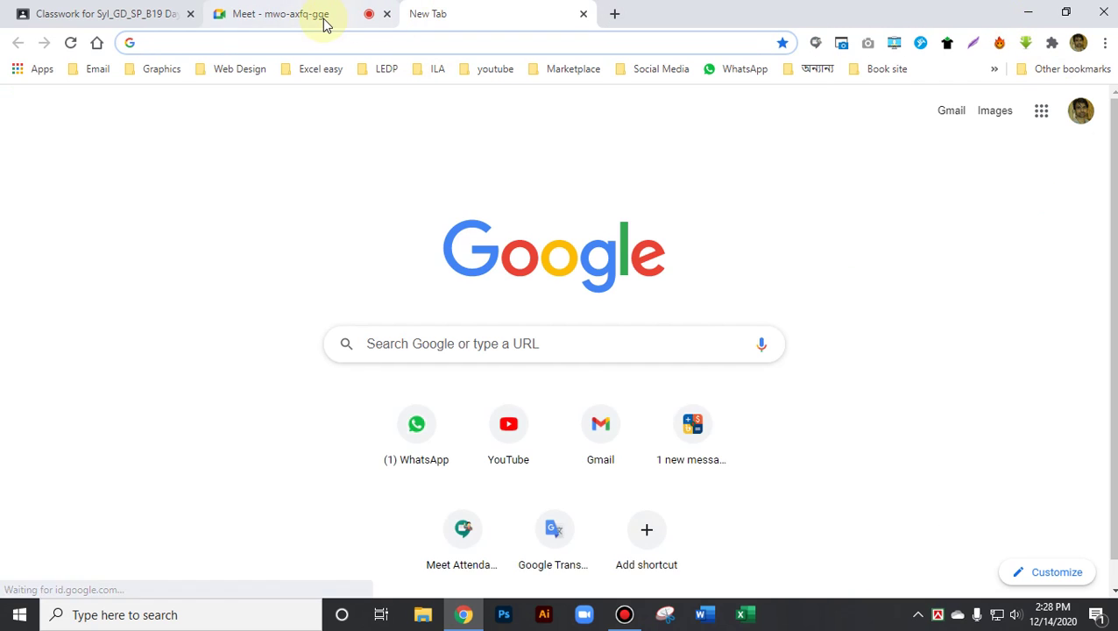
left_click(324, 22)
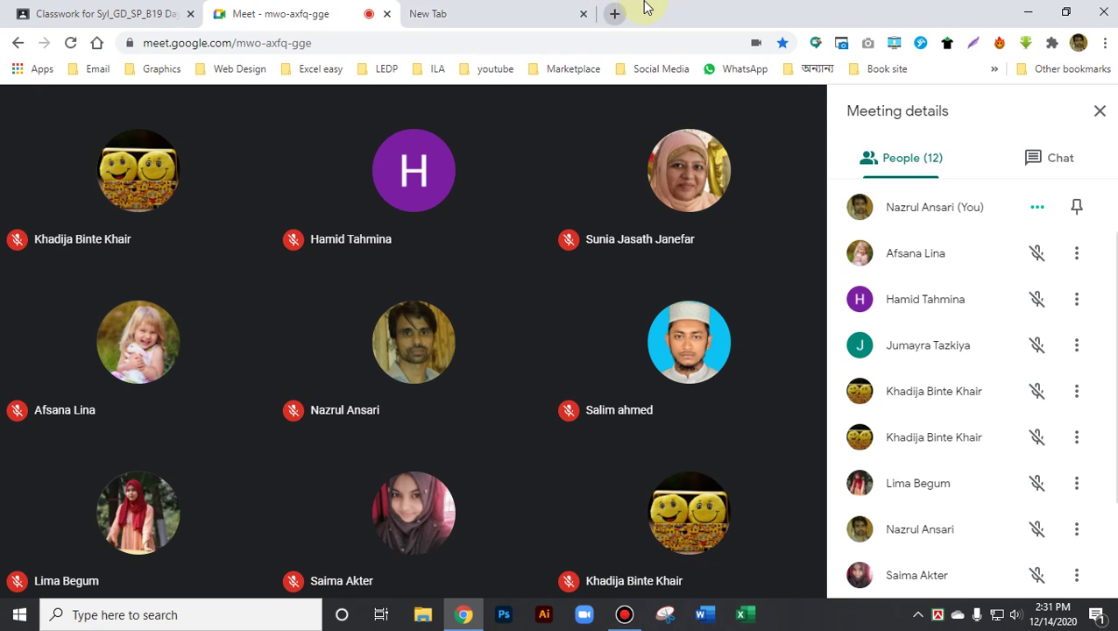
Show the call with the student's shared presentation full screen and close the meeting details
mouse_move(499, 7)
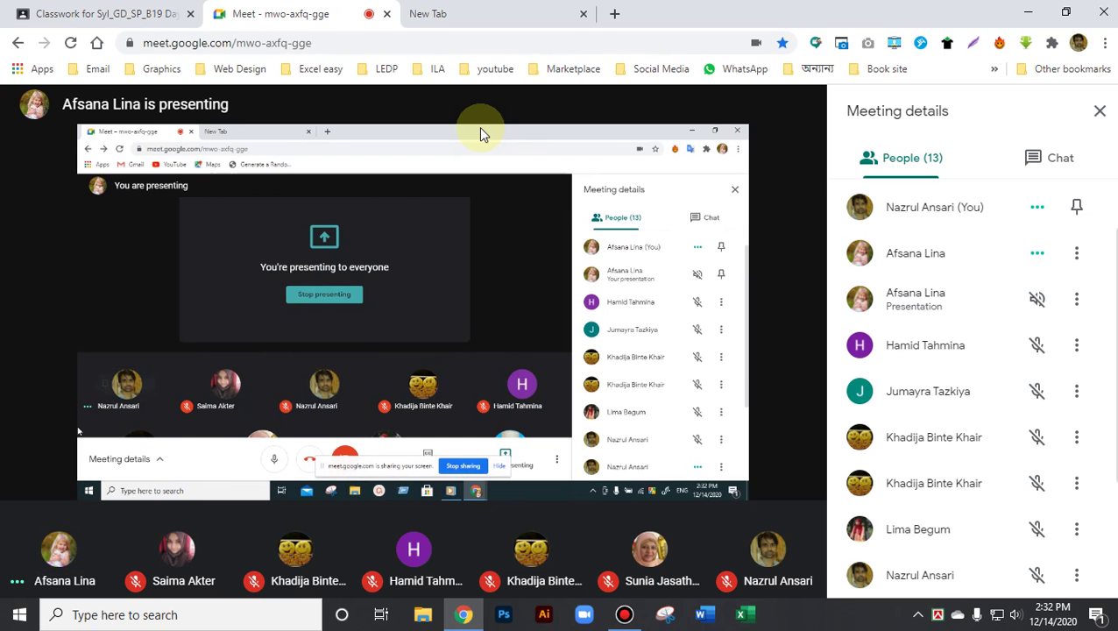
double_click(386, 233)
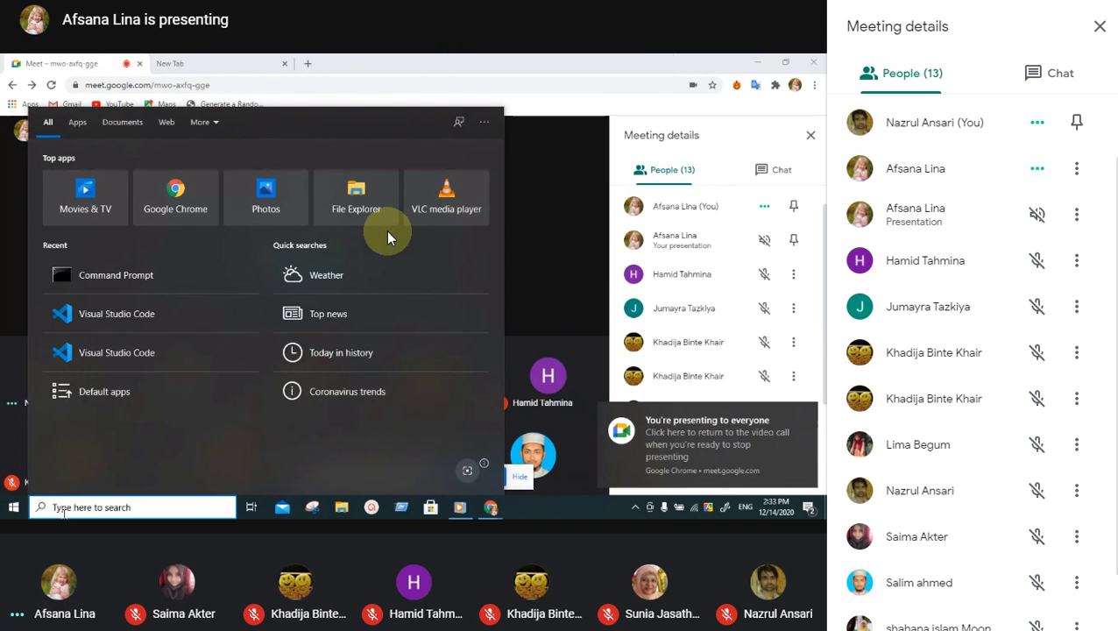
left_click(1100, 31)
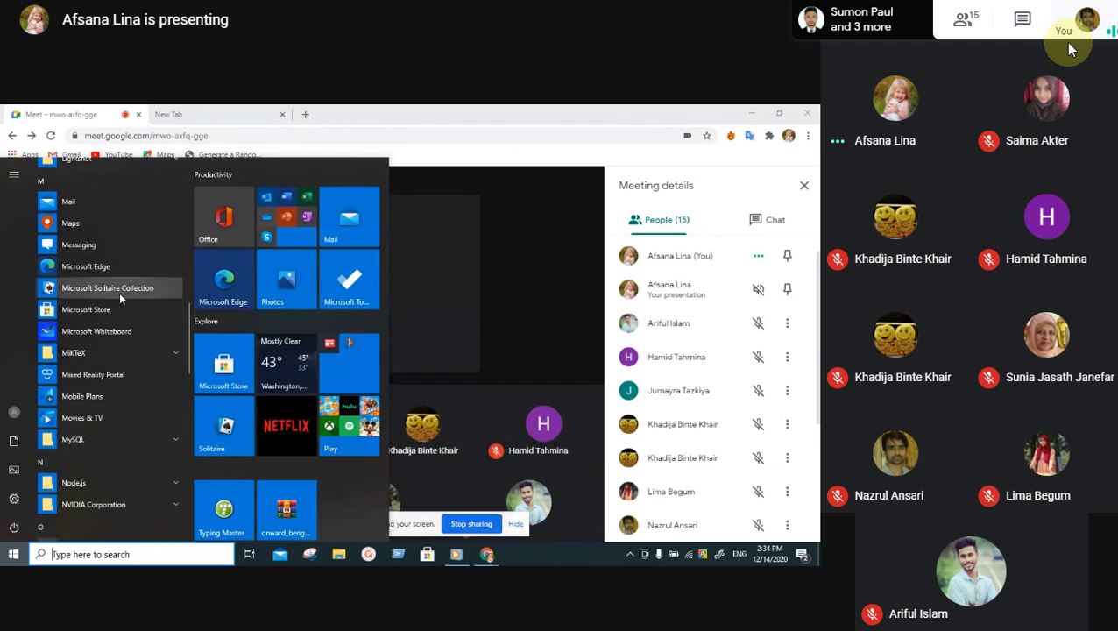
Look through the installed apps in the shared computer's Start menu and close it
scroll(120, 302, "down", 3)
scroll(120, 305, "up", 10)
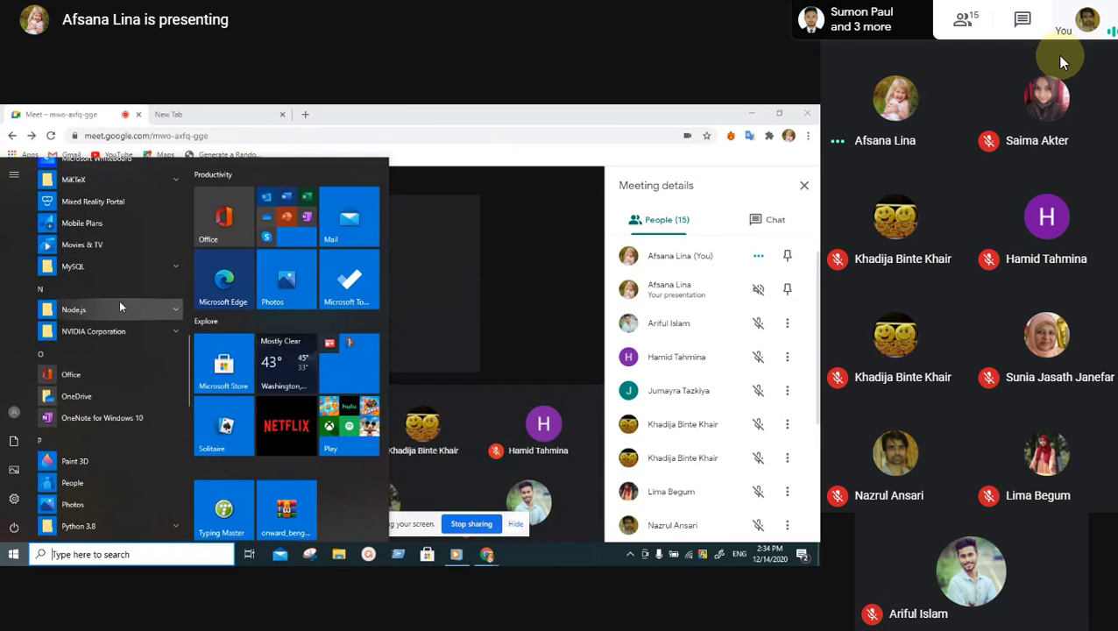
scroll(121, 300, "up", 5)
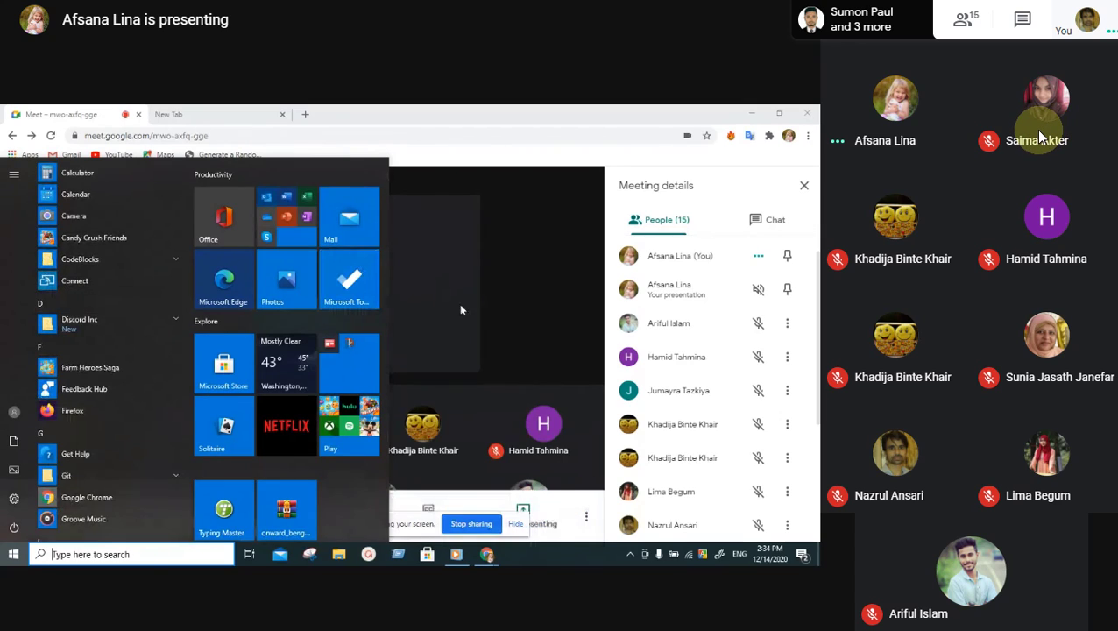
left_click(536, 337)
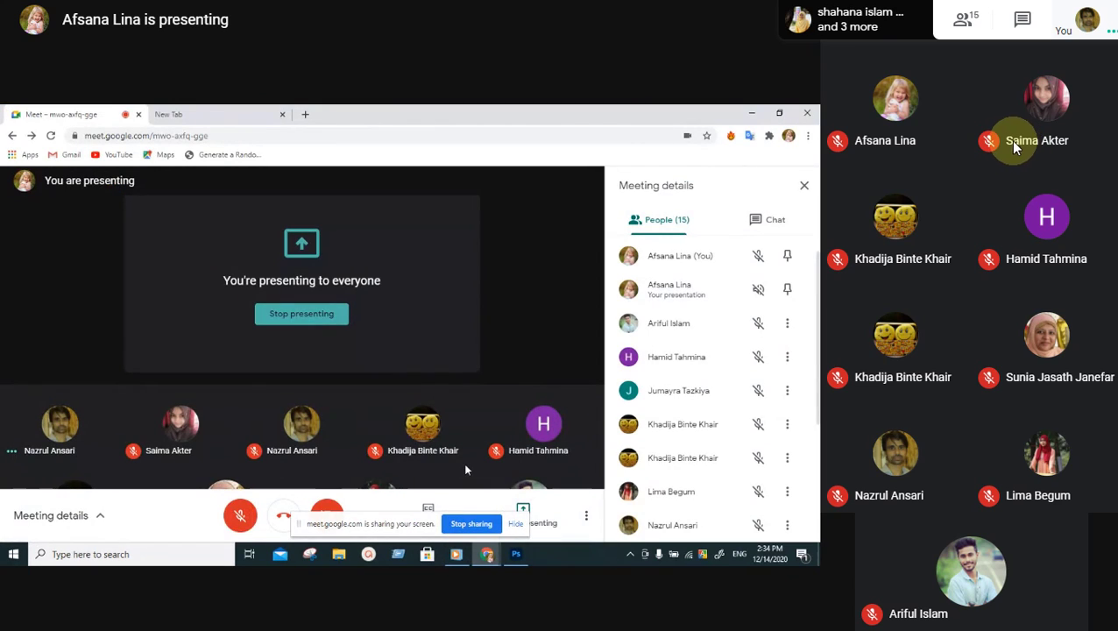
Show the list of people in the call beside the shared Photoshop presentation
mouse_move(973, 130)
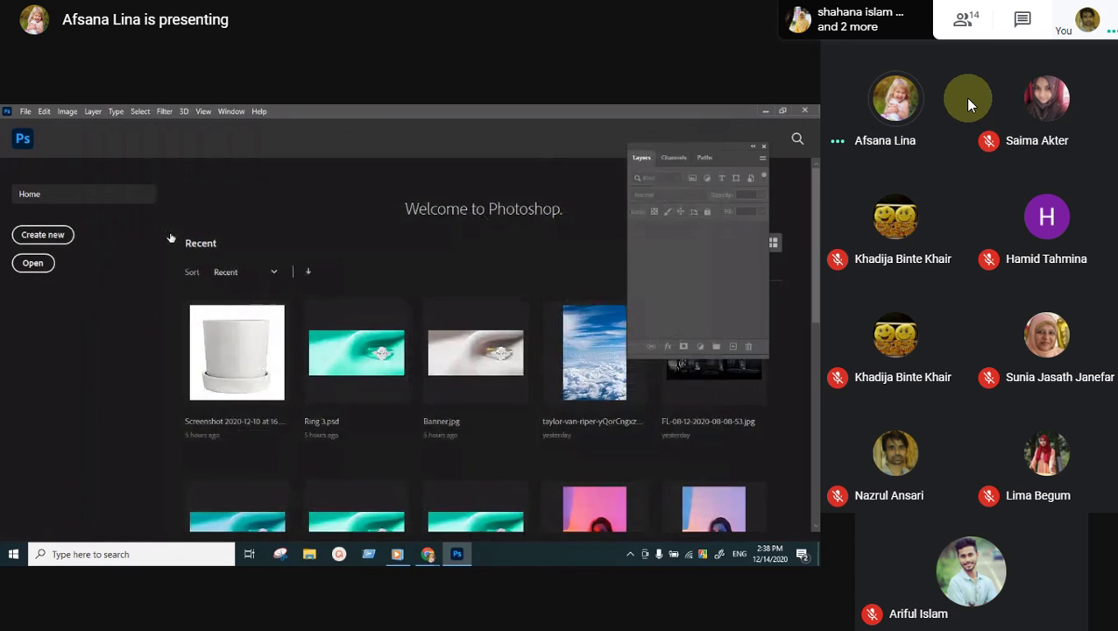
left_click(964, 19)
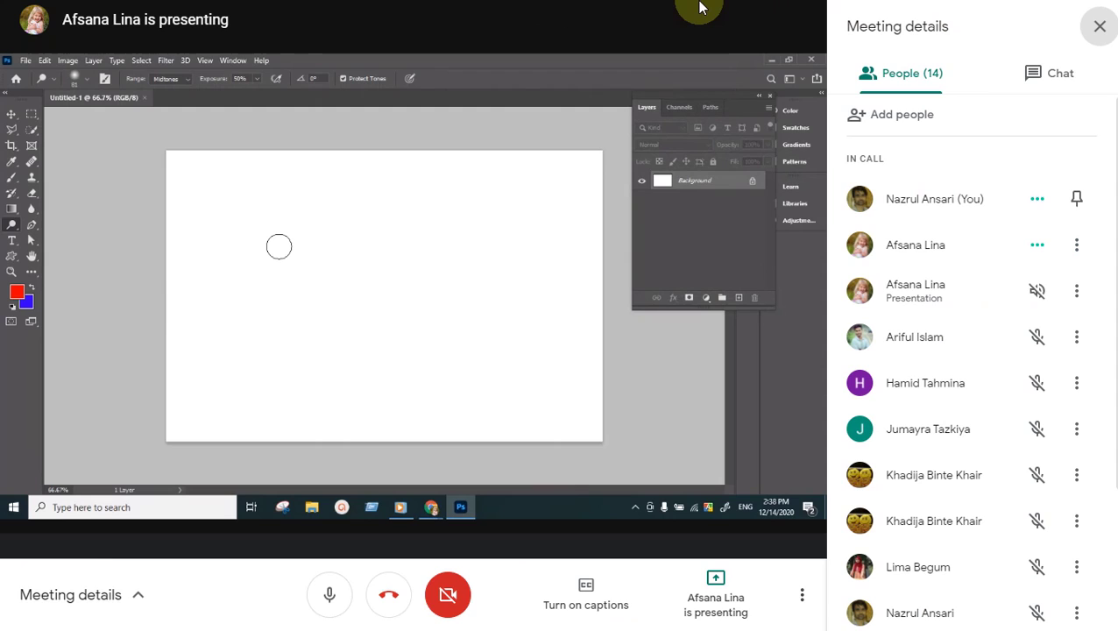
mouse_move(701, 7)
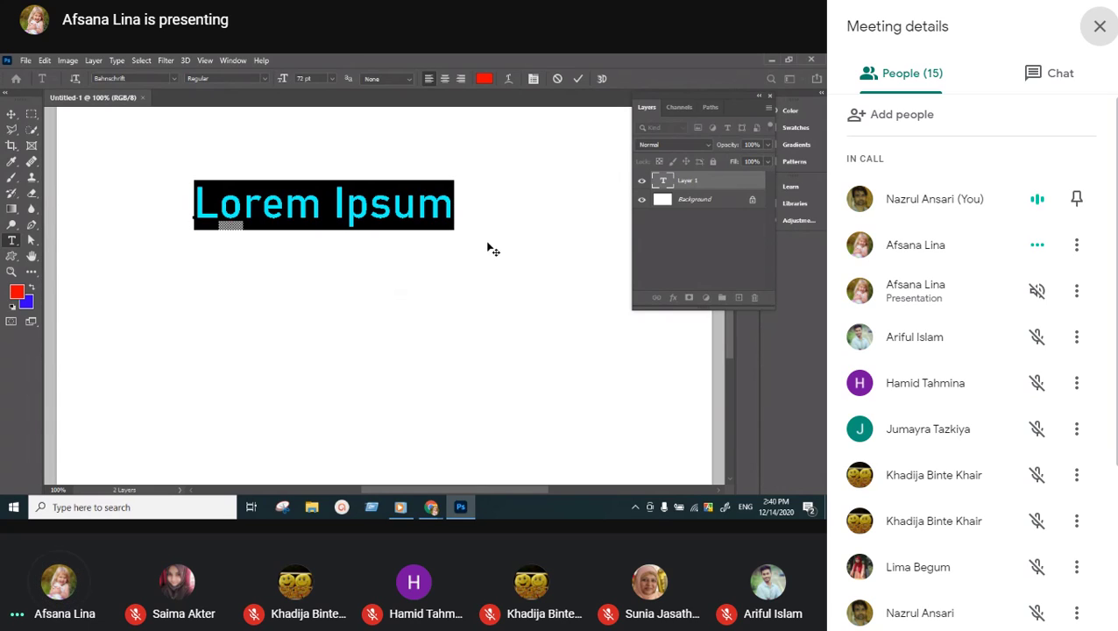
Try to replace the Lorem Ipsum placeholder line with the copied Robi Axiata paragraph as point text, and undo the paste
key("ctrl+v")
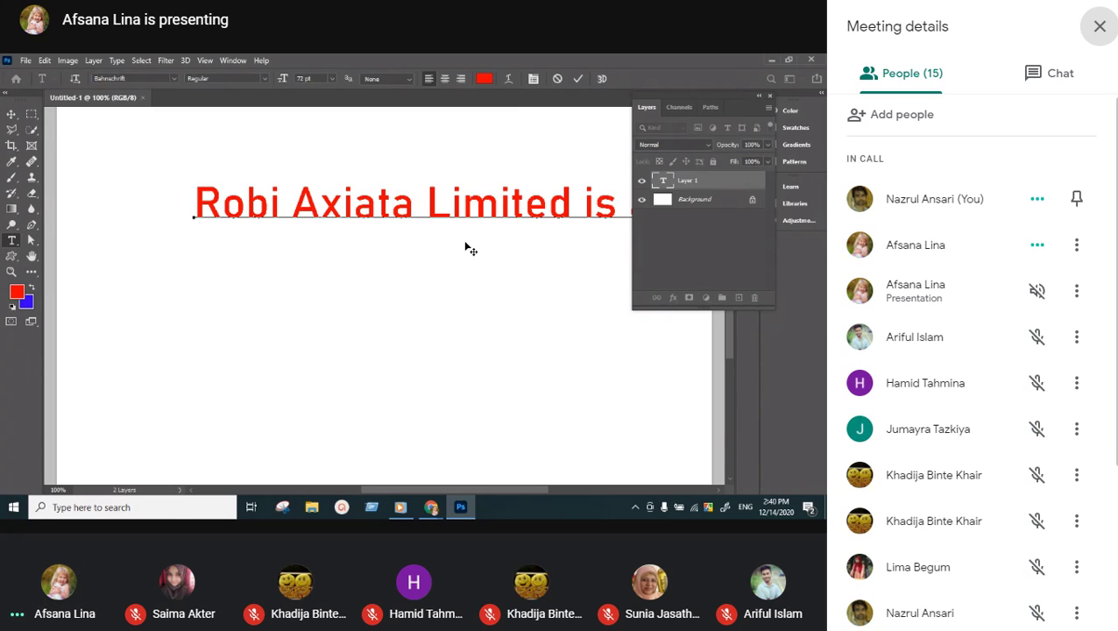
key("ctrl+z")
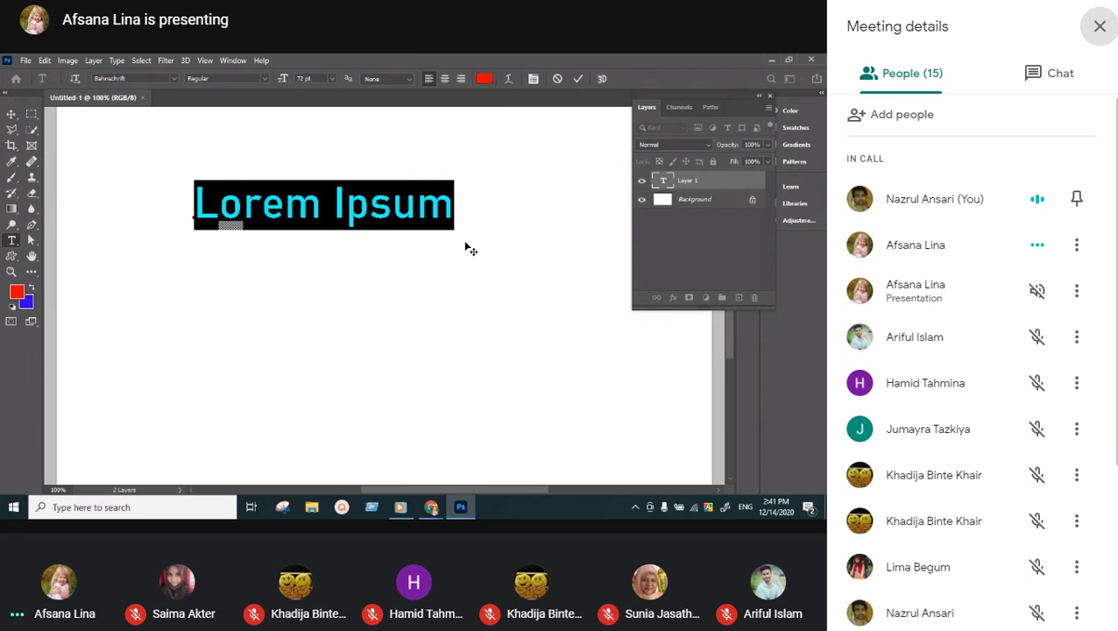
key("BackSpace")
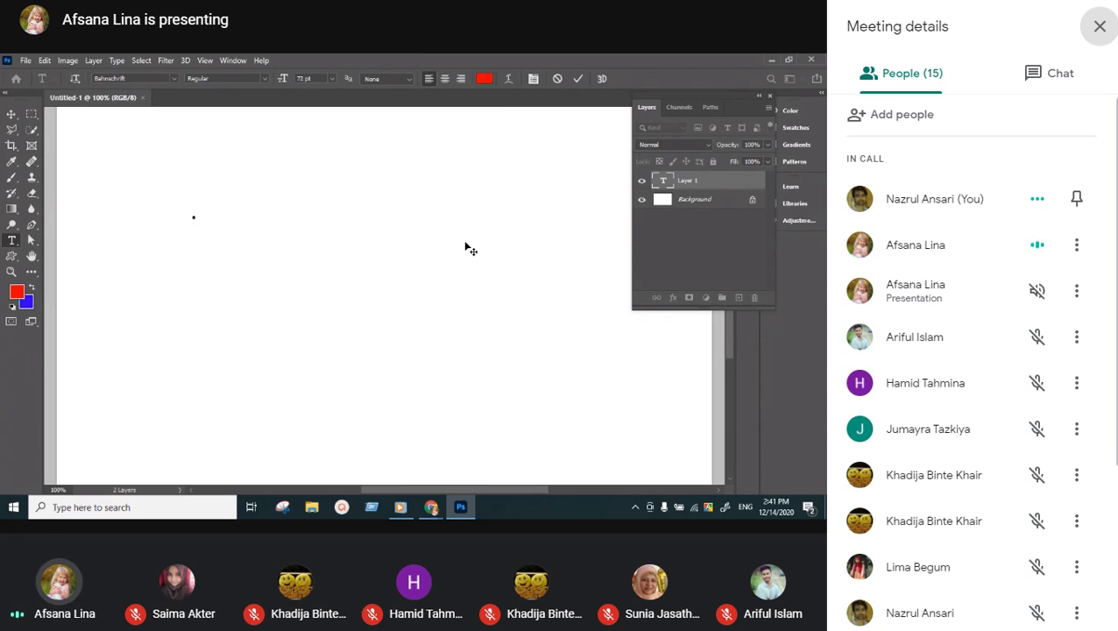
key("ctrl+v")
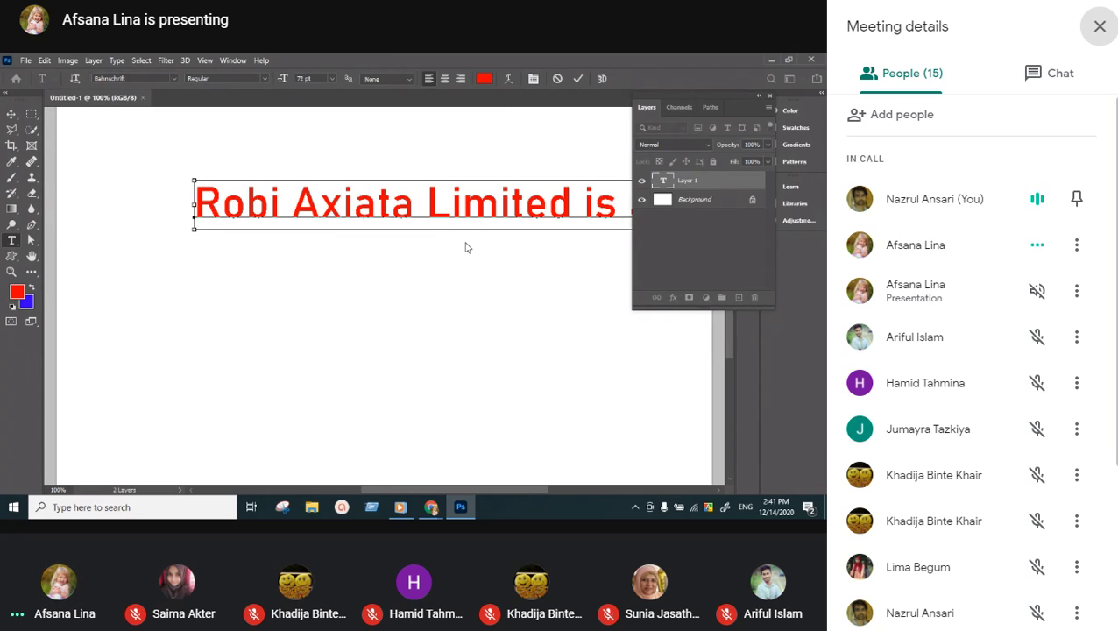
key("ctrl+Return")
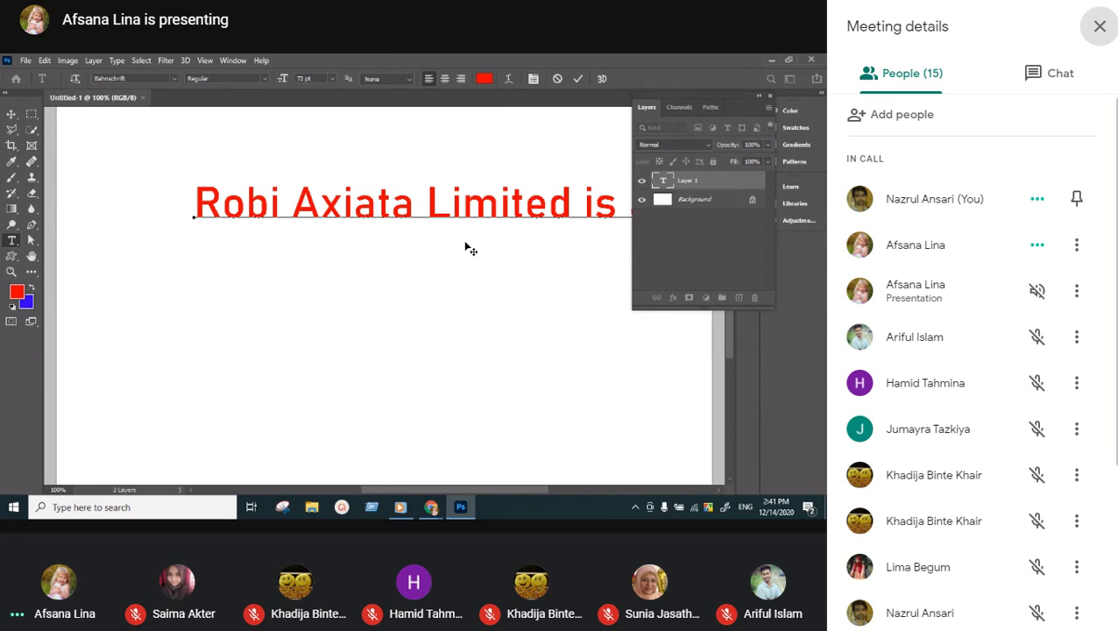
key("ctrl+z")
key("ctrl+z")
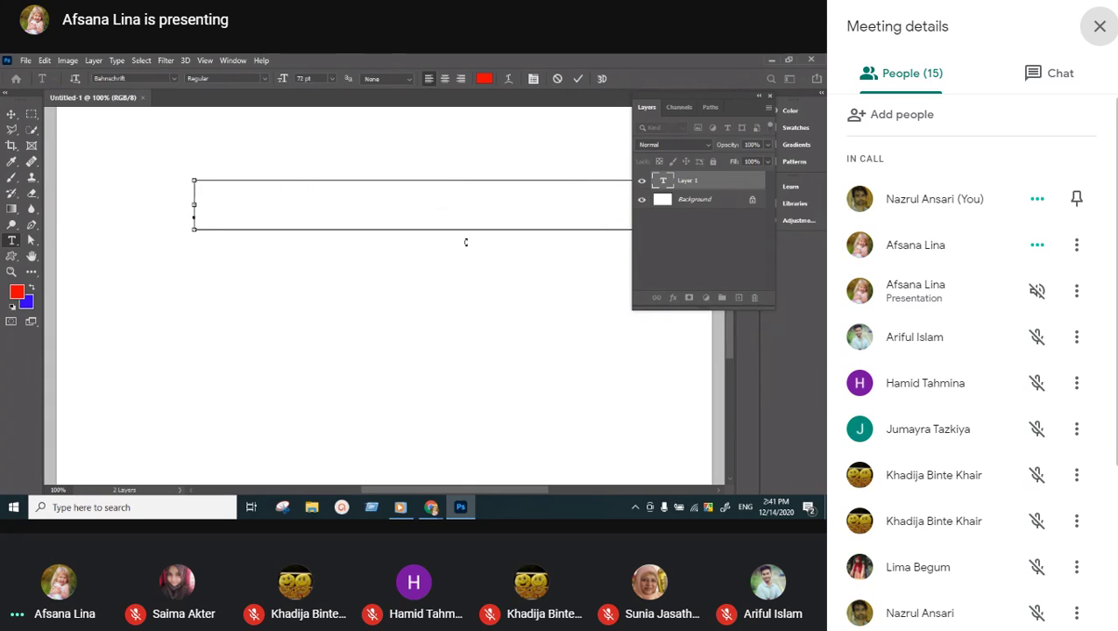
key("ctrl+z")
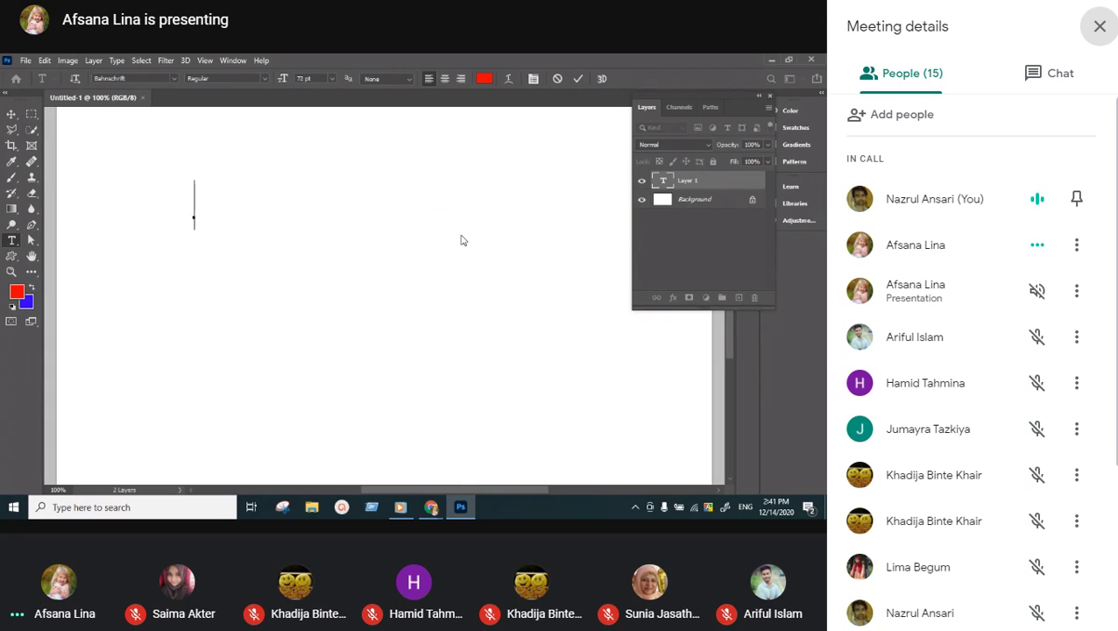
Draw a rectangular path about 710 × 375 px with the Rectangle Tool and collapse its shape properties
left_click(11, 256)
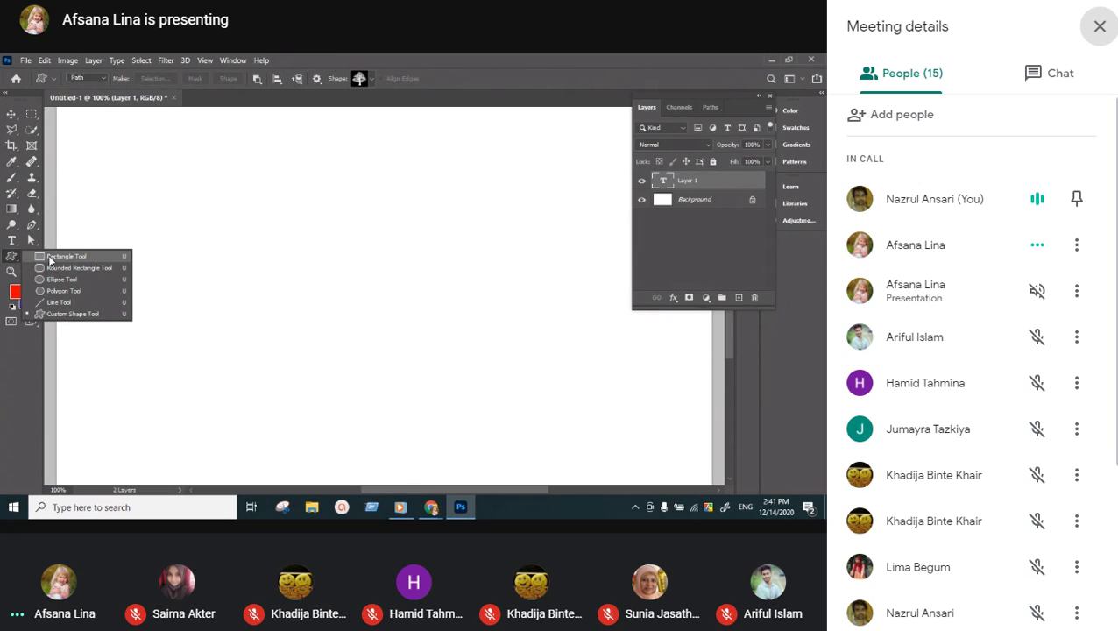
left_click(53, 256)
left_click_drag(172, 221, 606, 451)
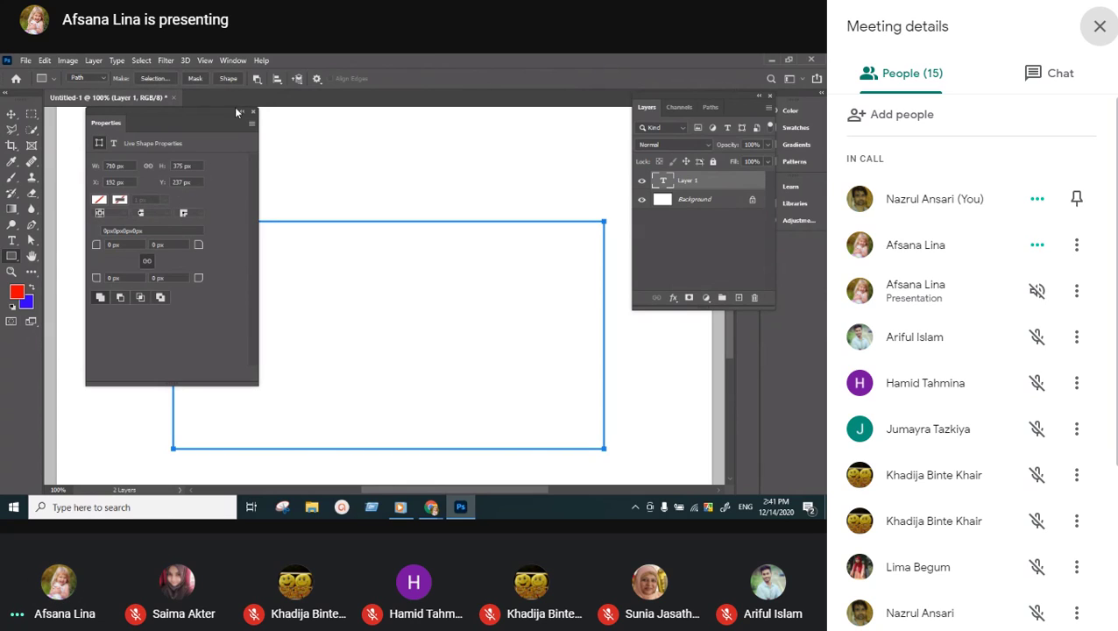
left_click(242, 111)
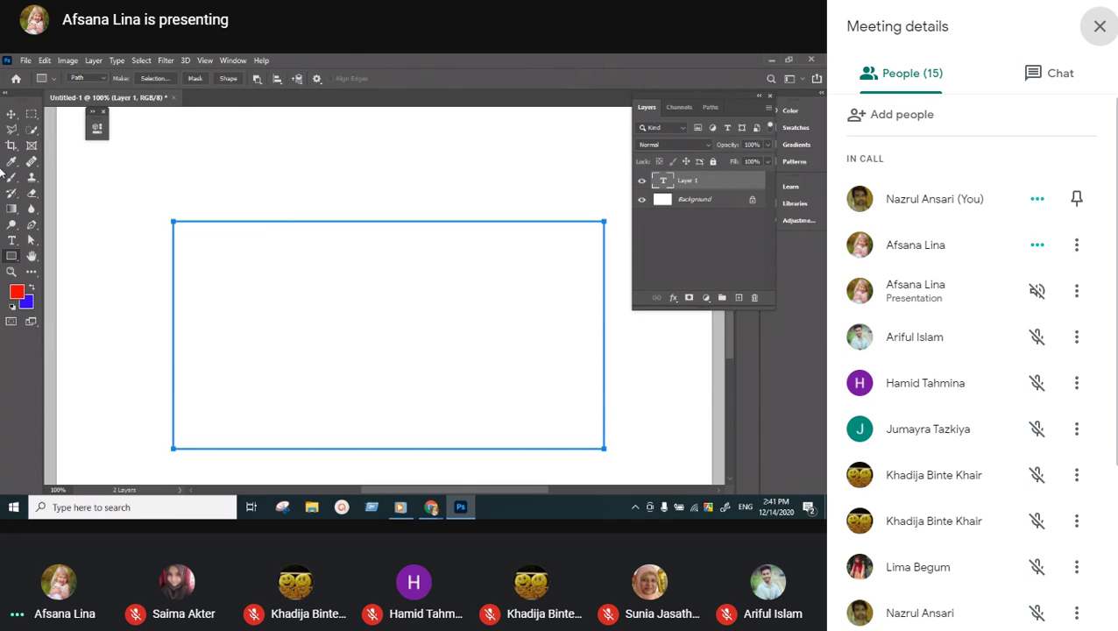
Create area text inside the rectangle path, replace the placeholder with the Robi Axiata paragraph at 24 pt, and commit it
left_click(11, 240)
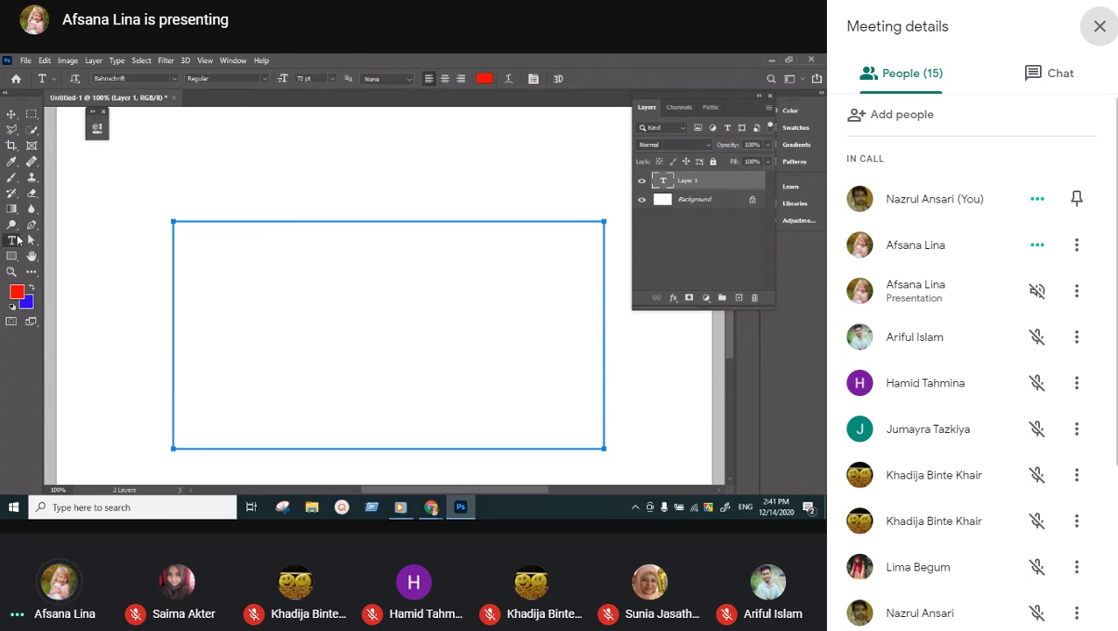
left_click(326, 301)
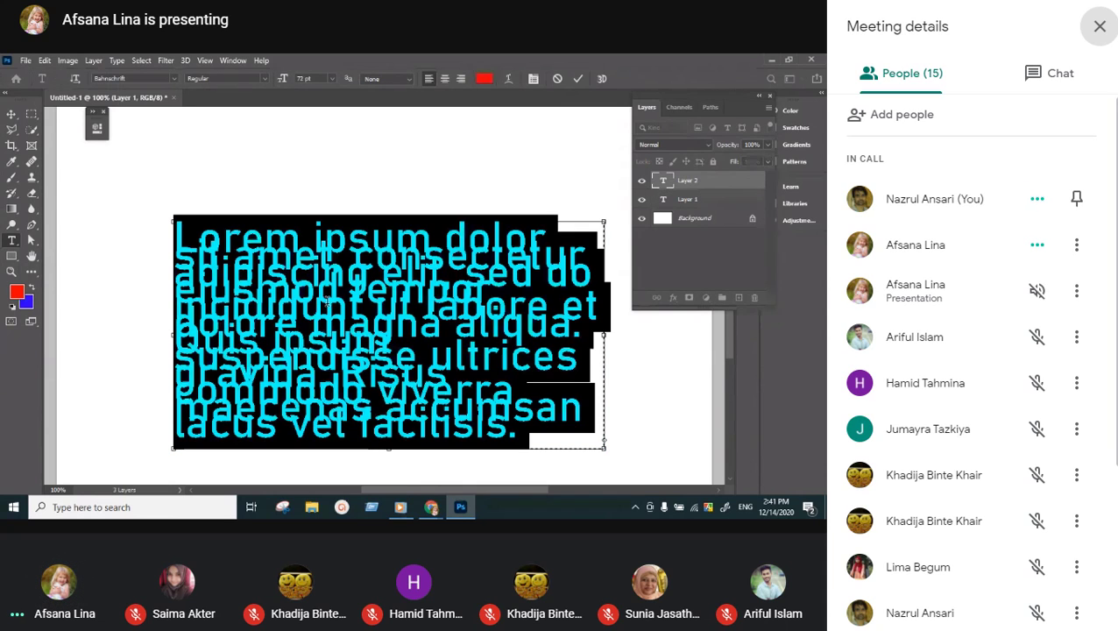
left_click(329, 307)
key("ctrl+a")
type("Robi Axiata Limited is a name of reliance in the telecommunication sector of Bangladesh. Enabling users to connect through their extensive network coverage, Robi Axiata has always been at the forefront of the development of")
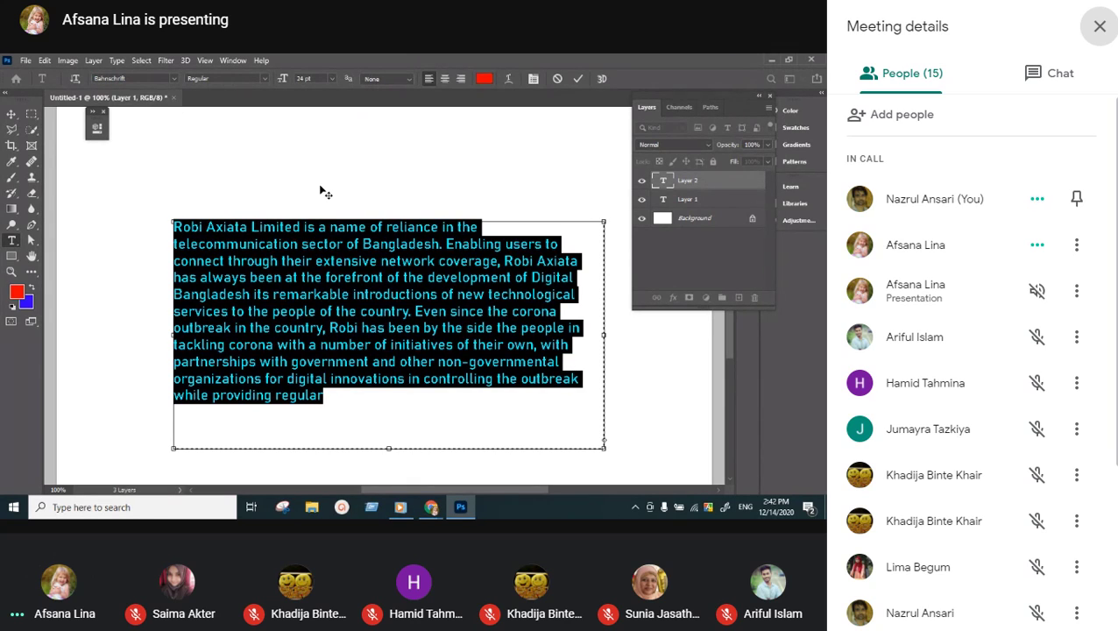
left_click(11, 118)
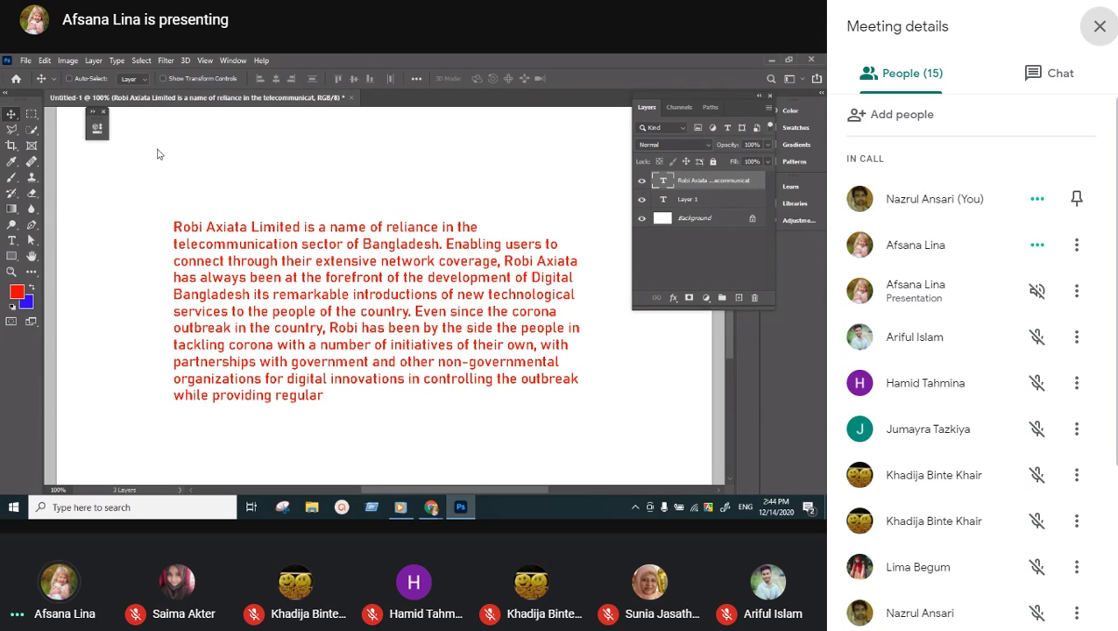
Edit the paragraph with the Type tool, deleting the "y" of "country" in "outbreak in the country"
left_click(11, 240)
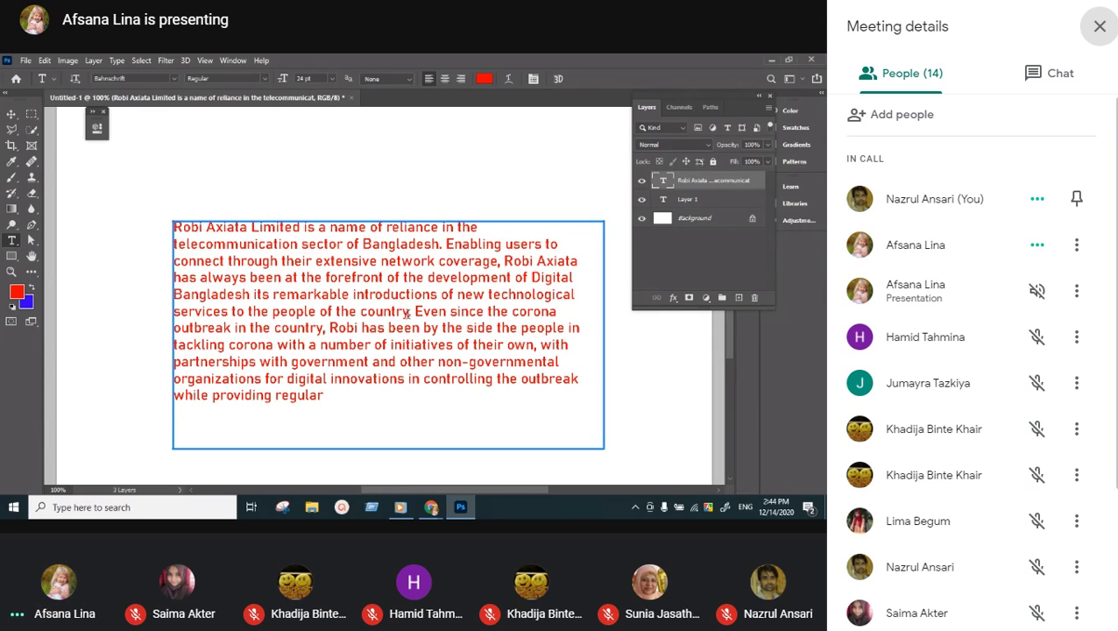
left_click(407, 314)
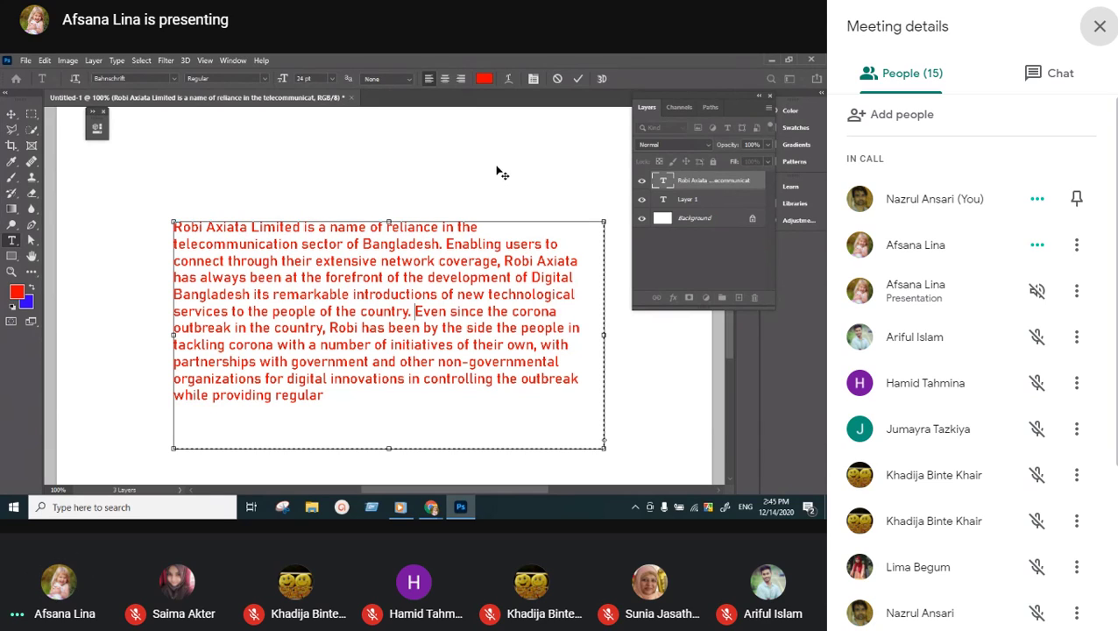
left_click(321, 328)
key("BackSpace")
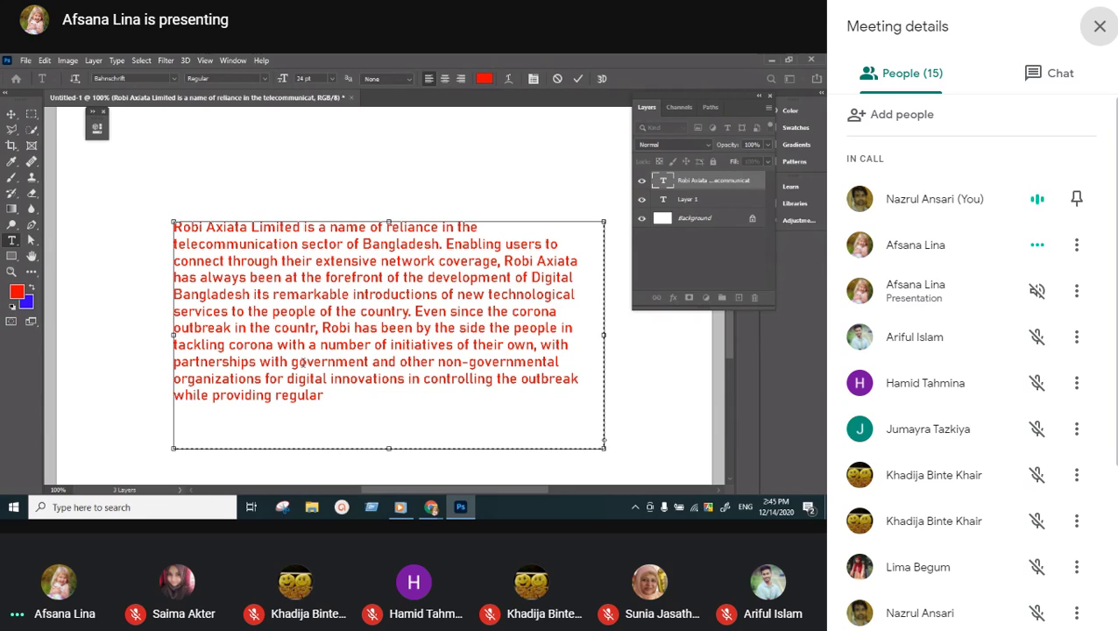
Minimize Photoshop and the browser to reach the desktop, and create a new text document there
left_click(770, 58)
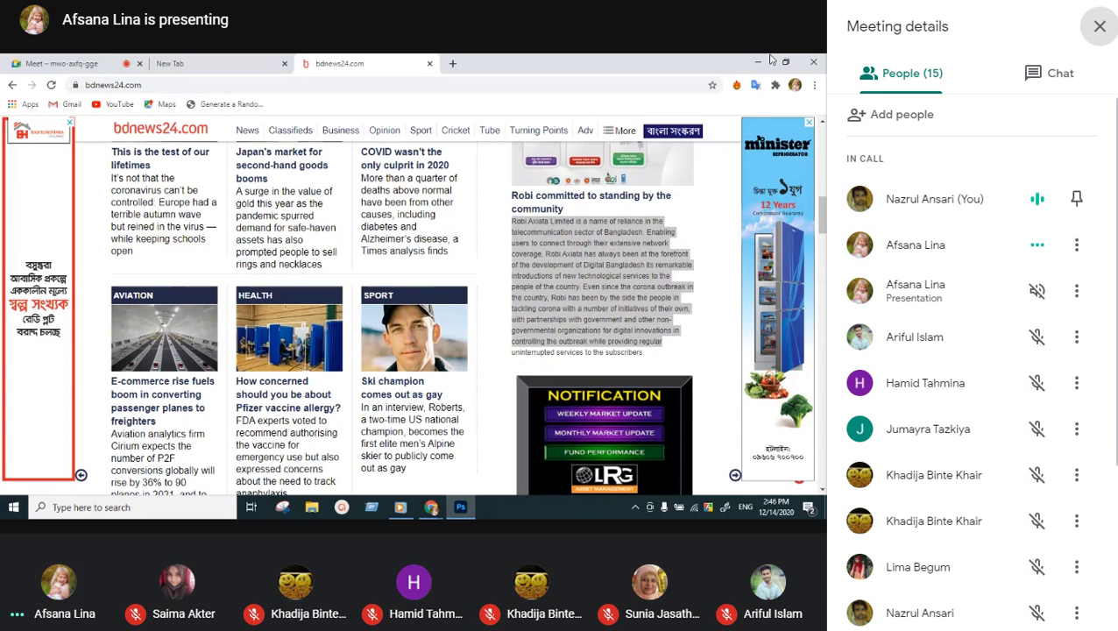
left_click(759, 58)
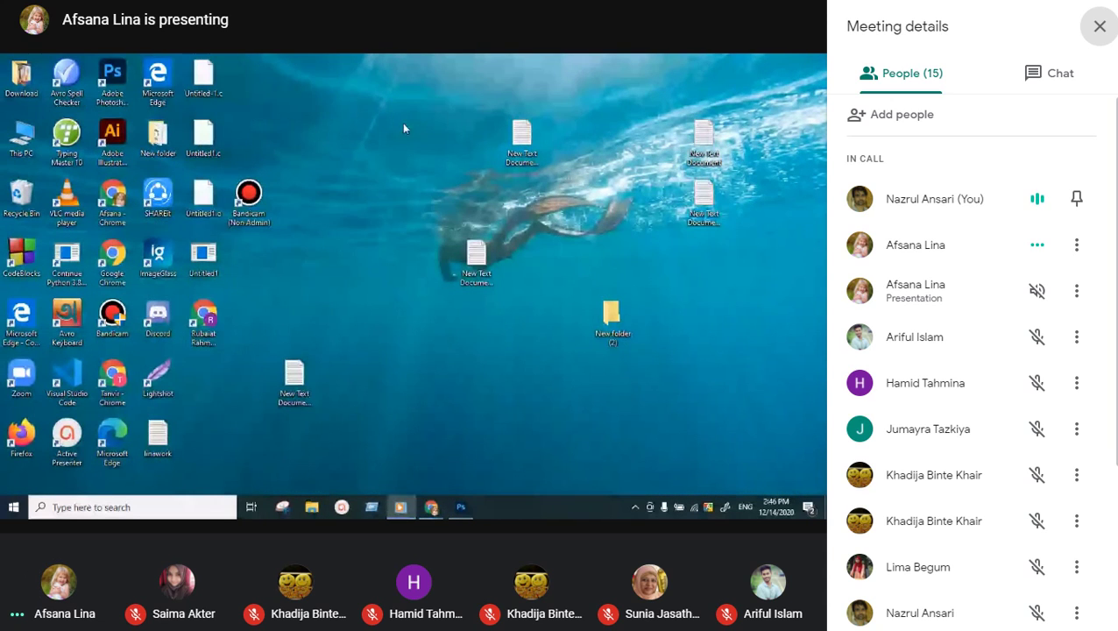
right_click(381, 115)
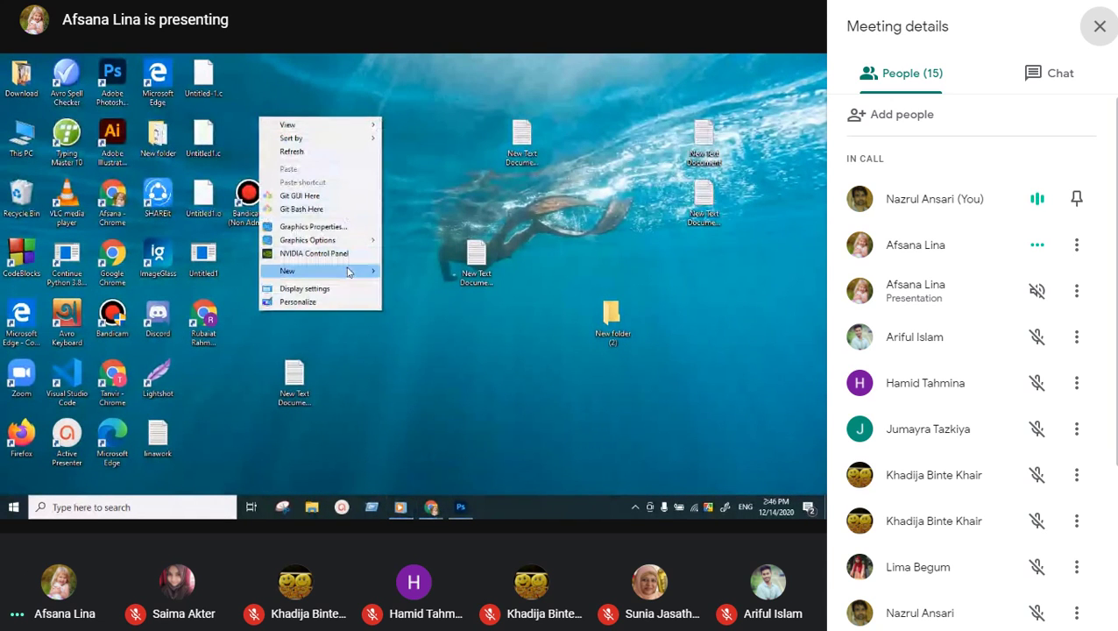
mouse_move(347, 273)
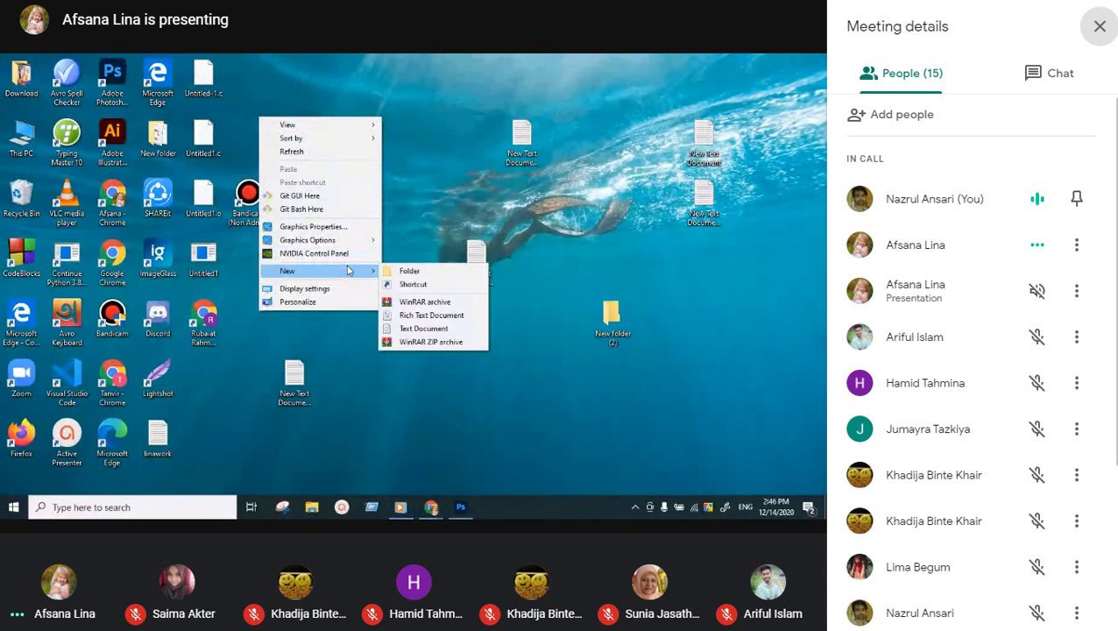
left_click(442, 328)
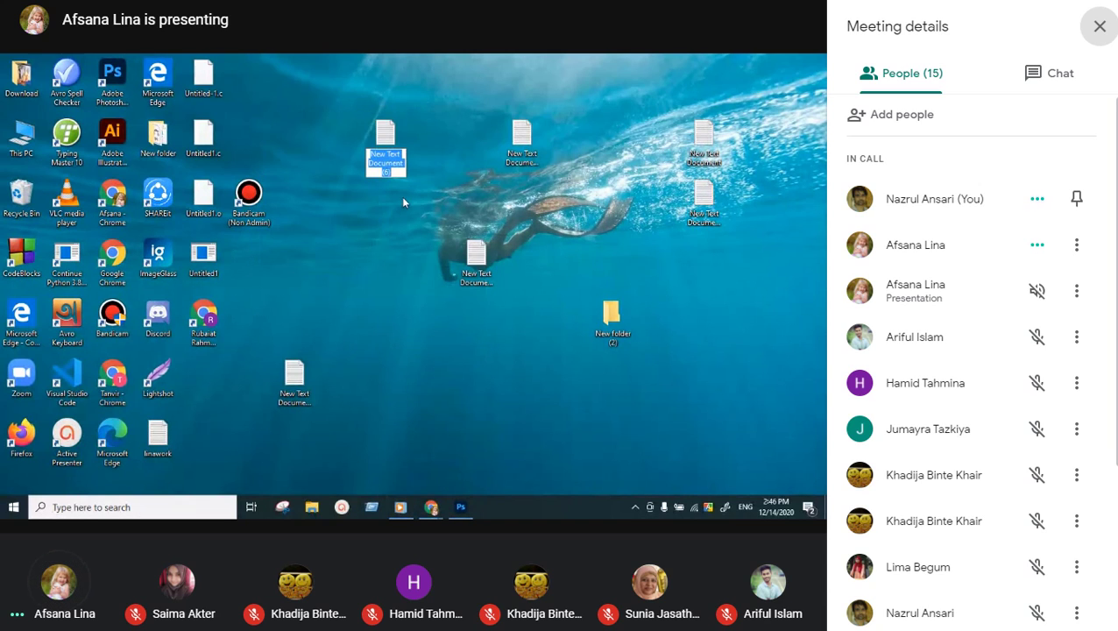
Open the new text document on the desktop in Notepad and paste the copied Robi Axiata paragraph into it
left_click(391, 140)
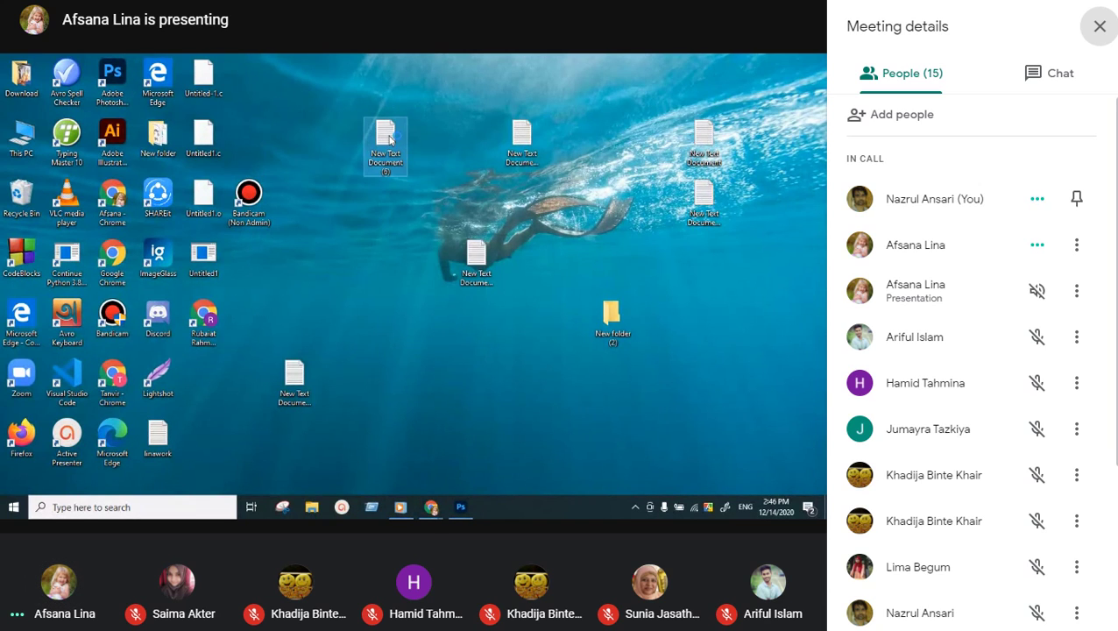
double_click(387, 140)
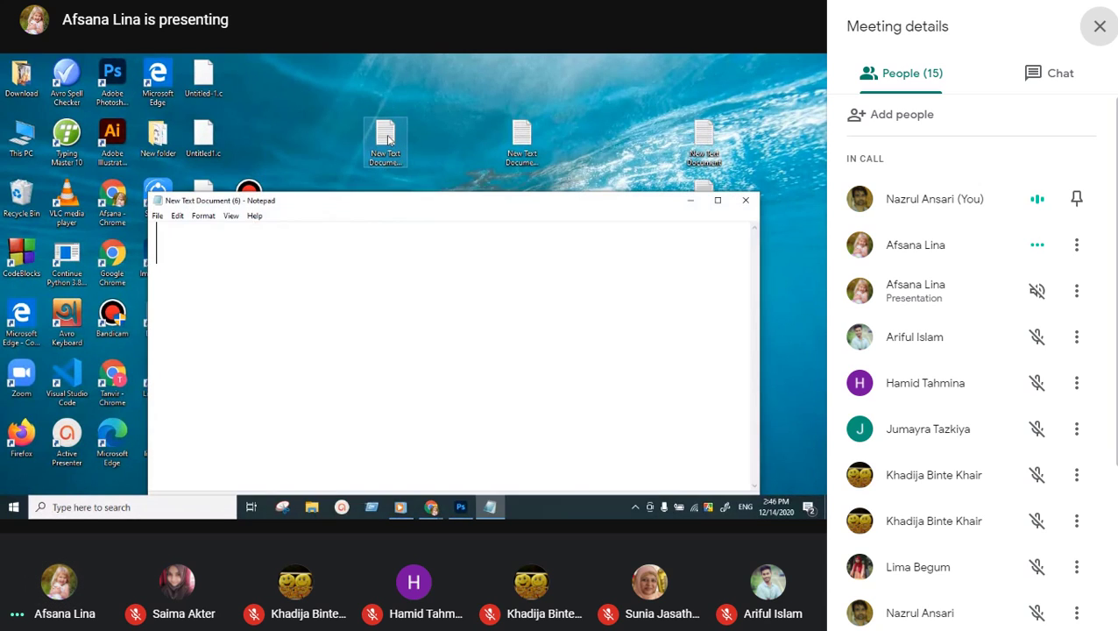
right_click(303, 270)
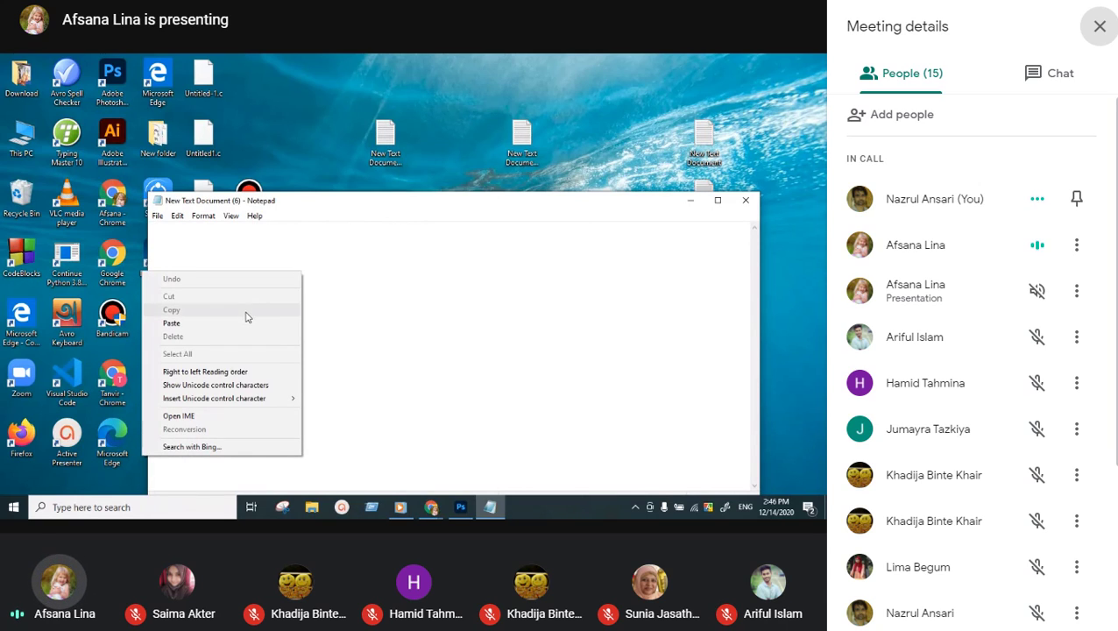
left_click(210, 322)
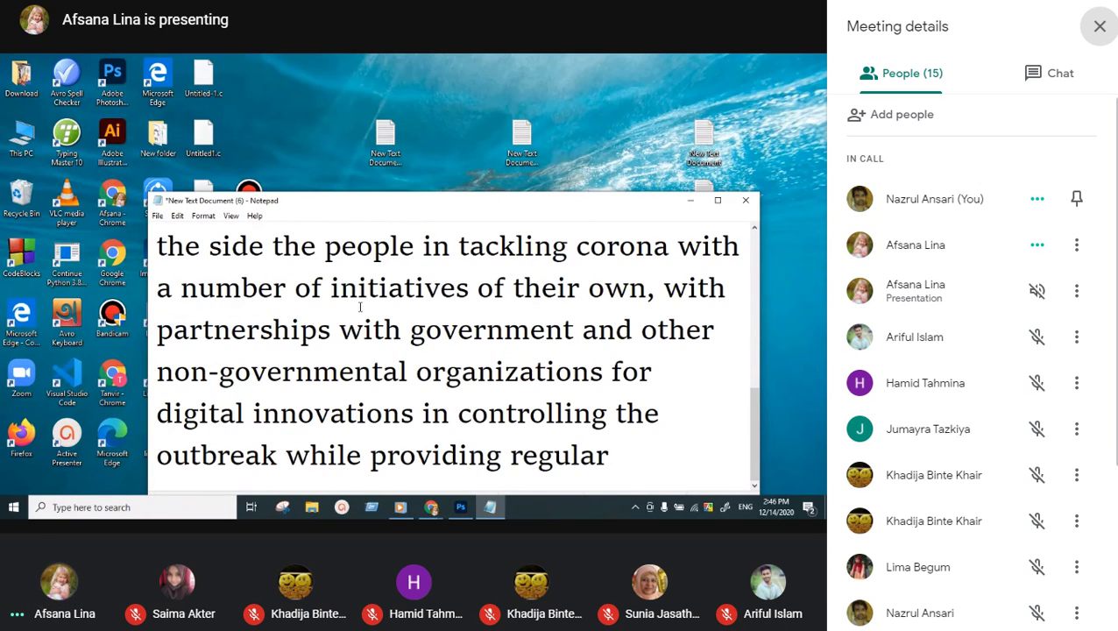
Delete the "g" of "tackling" in the pasted text, then close Notepad without saving and switch back to Photoshop
left_click(567, 247)
key("BackSpace")
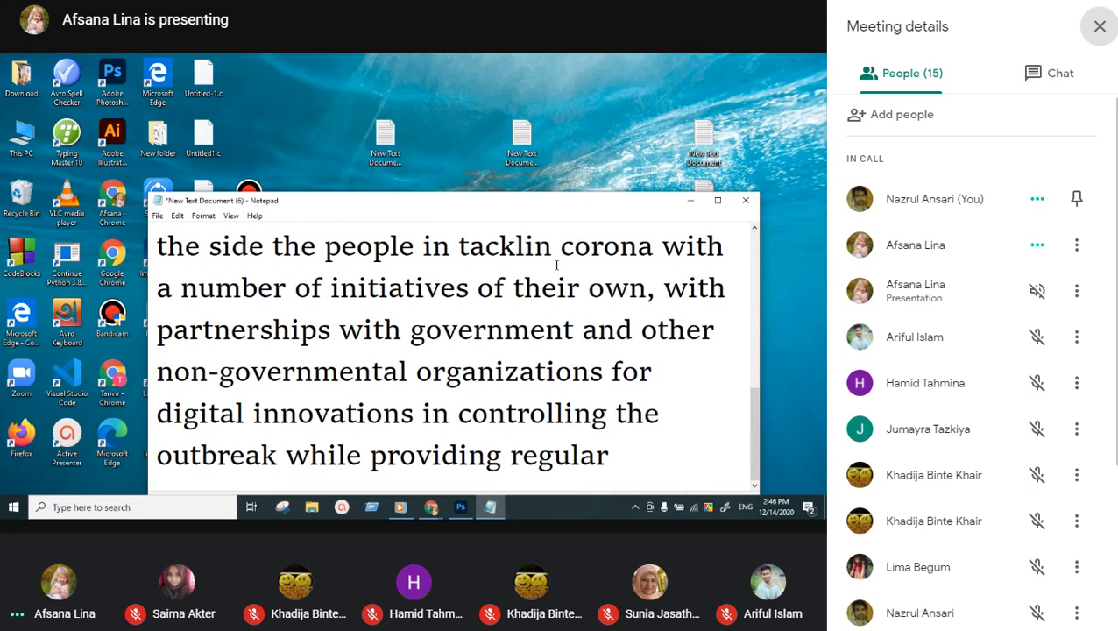
left_click(746, 201)
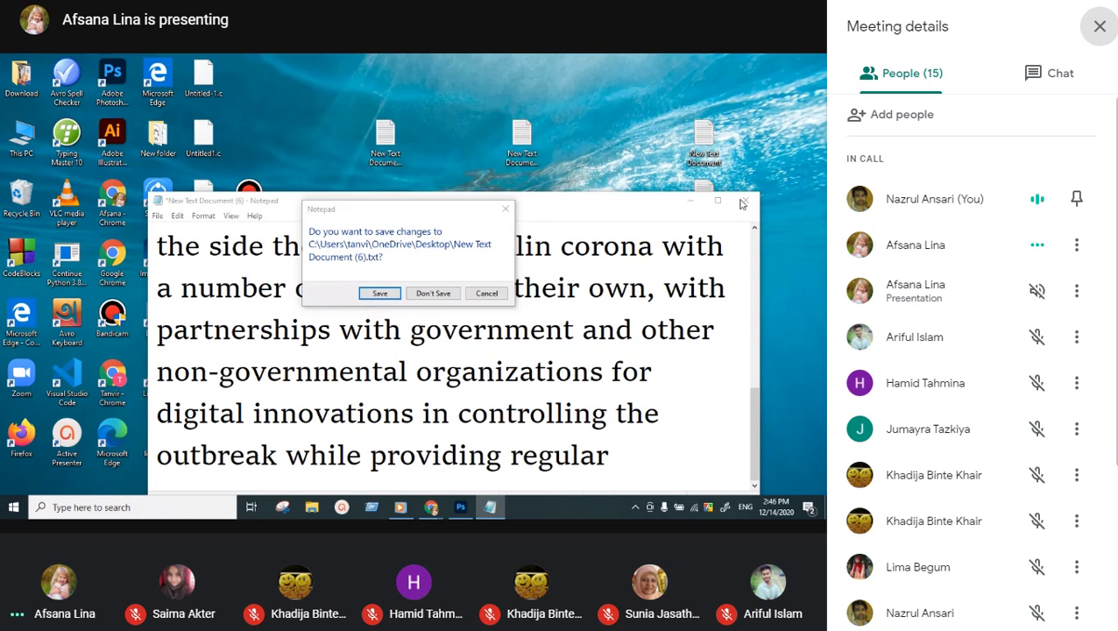
left_click(433, 294)
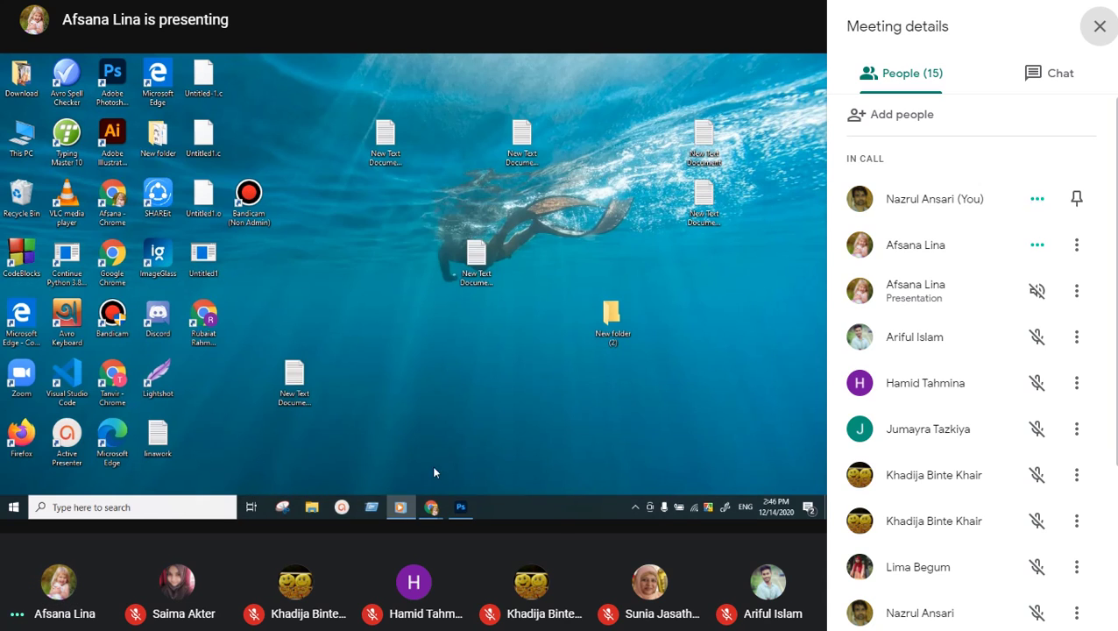
left_click(460, 507)
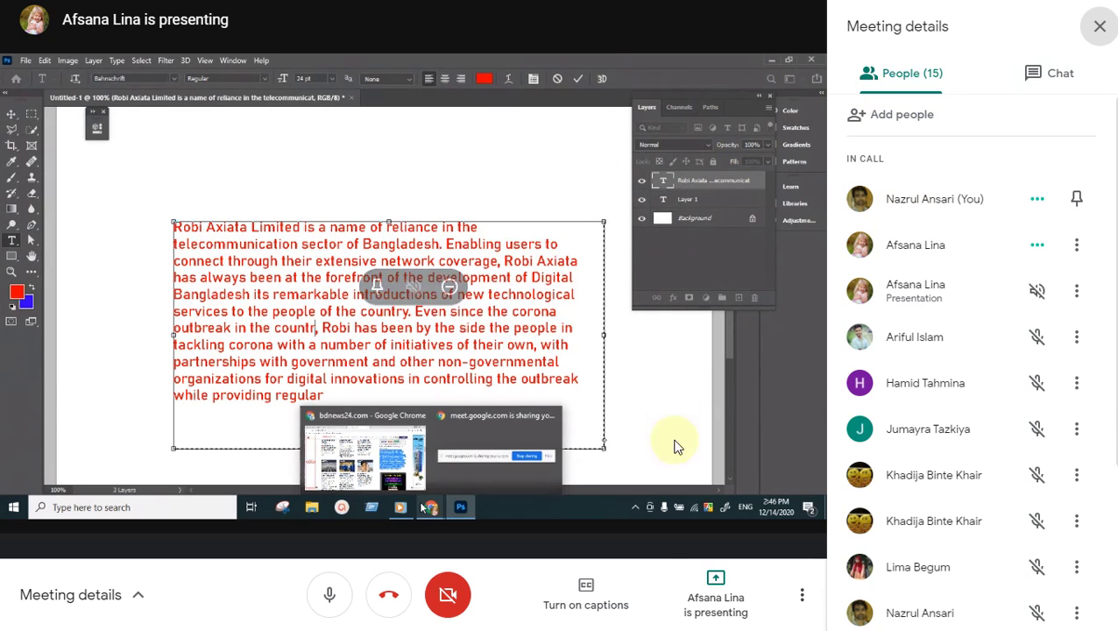
Present the entire screen in the Google Meet call, and clear the desktop by minimizing the browser and hiding the sharing notice
left_click(719, 586)
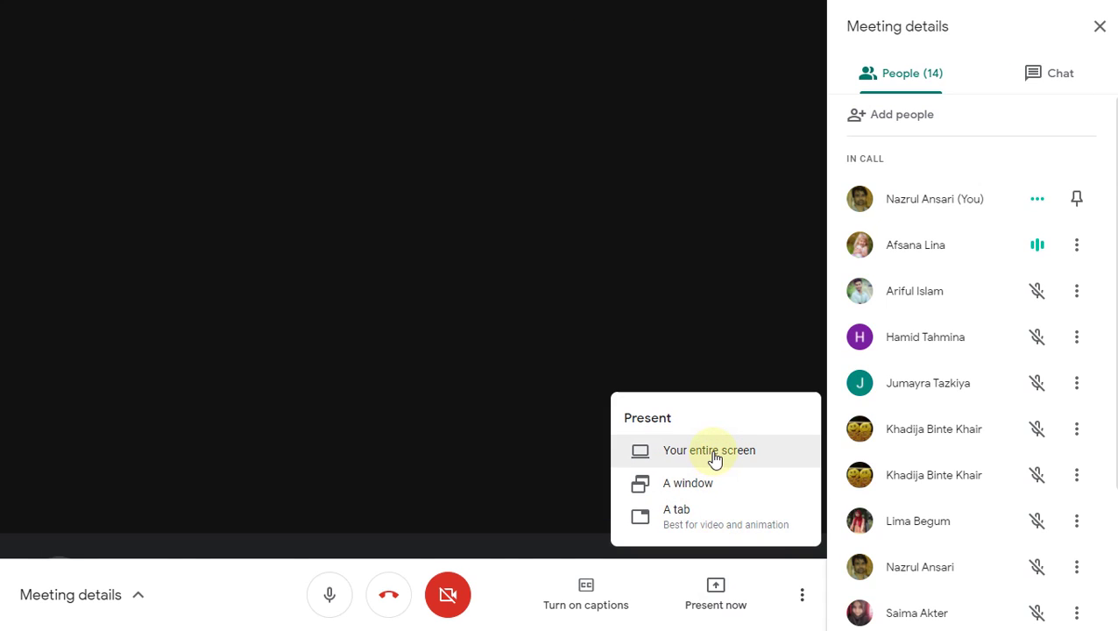
left_click(711, 452)
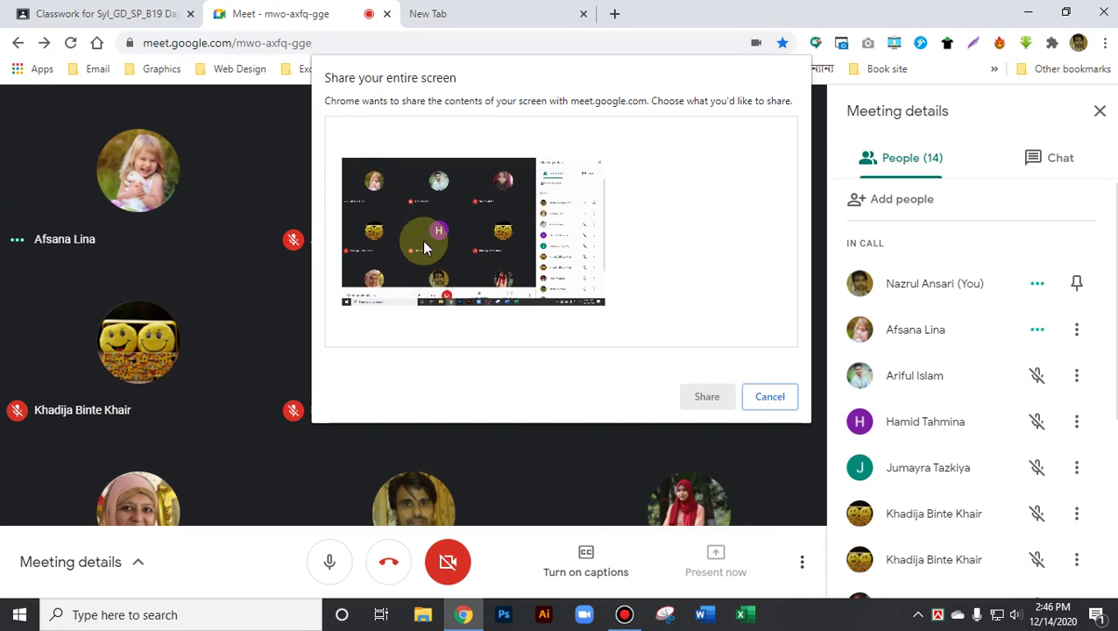
left_click(424, 248)
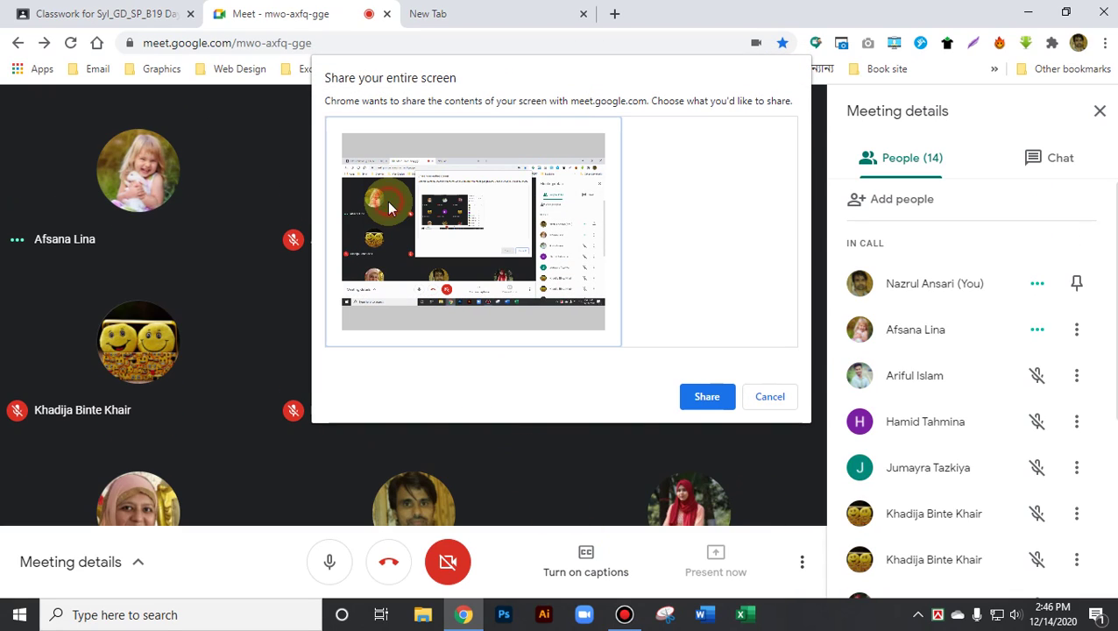
left_click(707, 397)
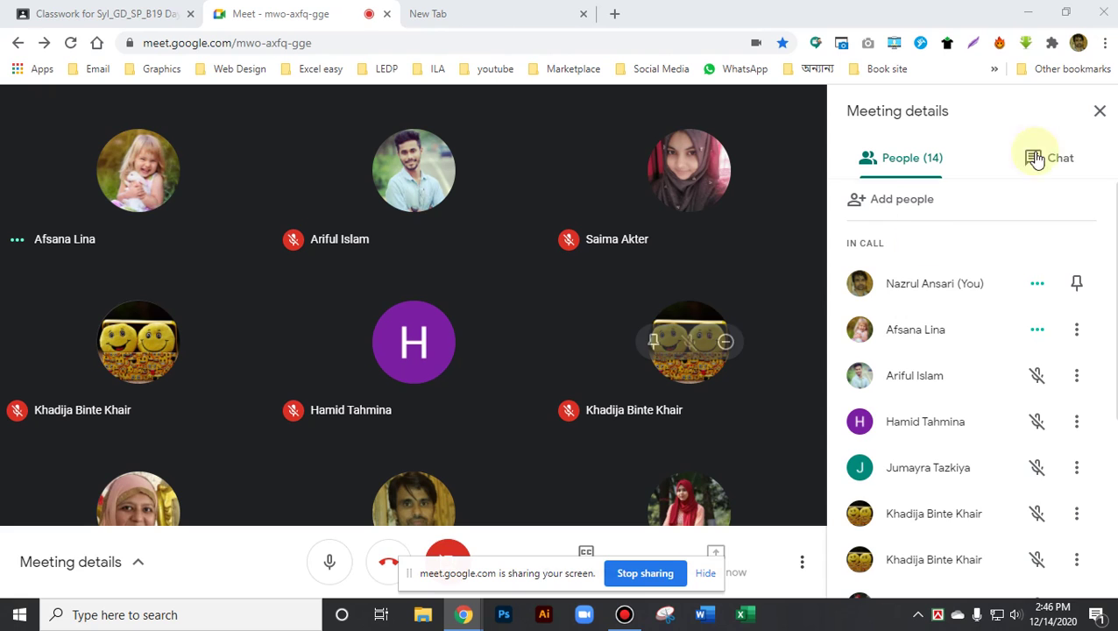
left_click(1027, 12)
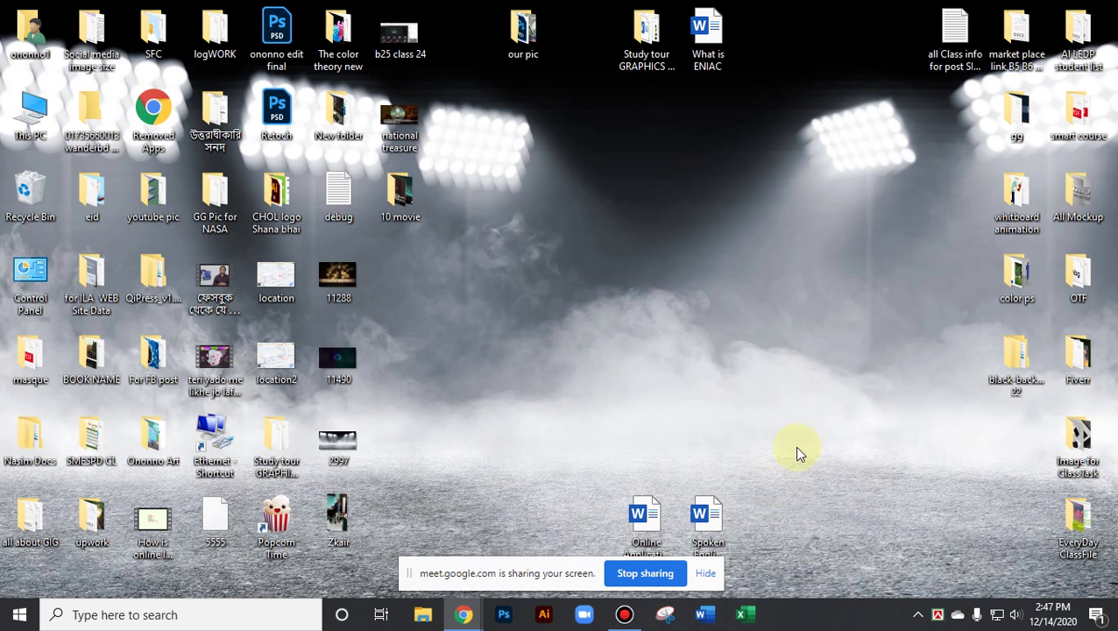
left_click(706, 573)
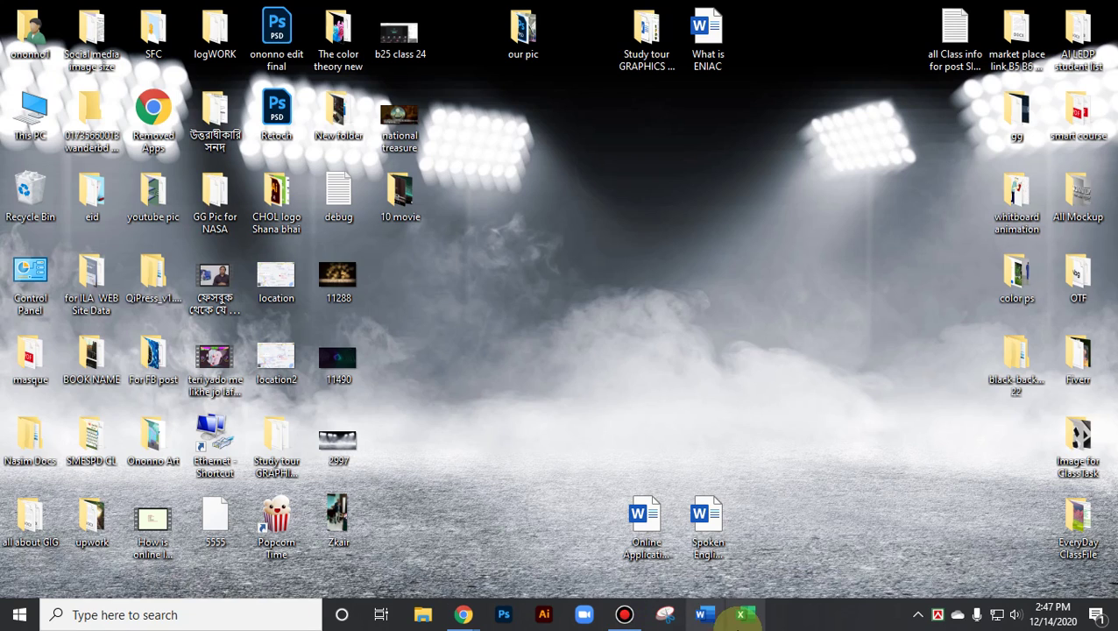
Launch Word with a blank document and maximize its window
left_click(708, 616)
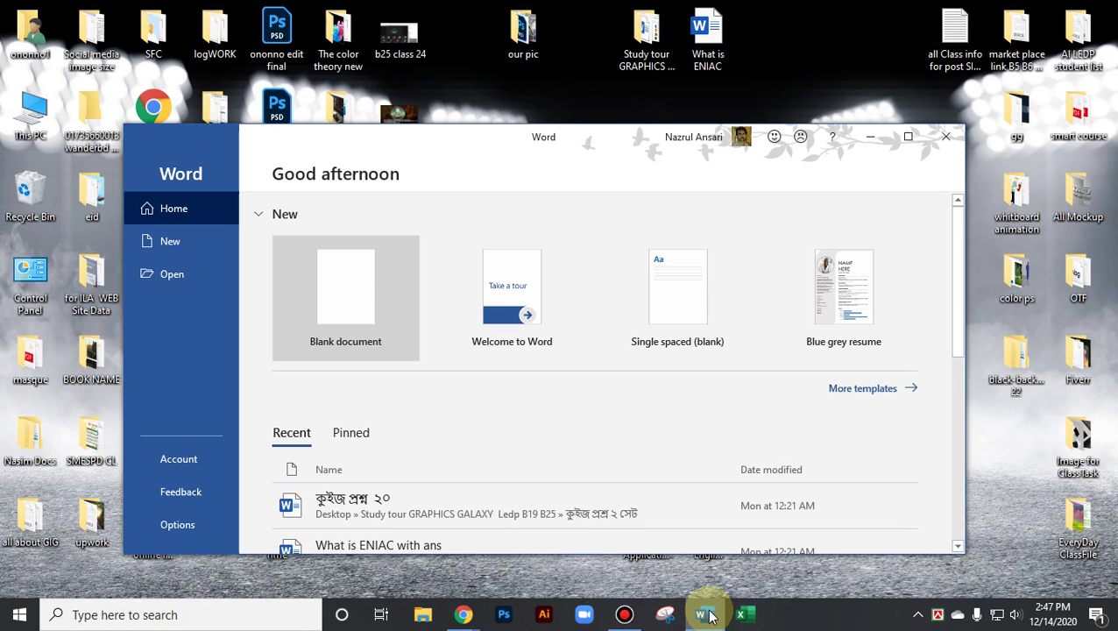
left_click(355, 274)
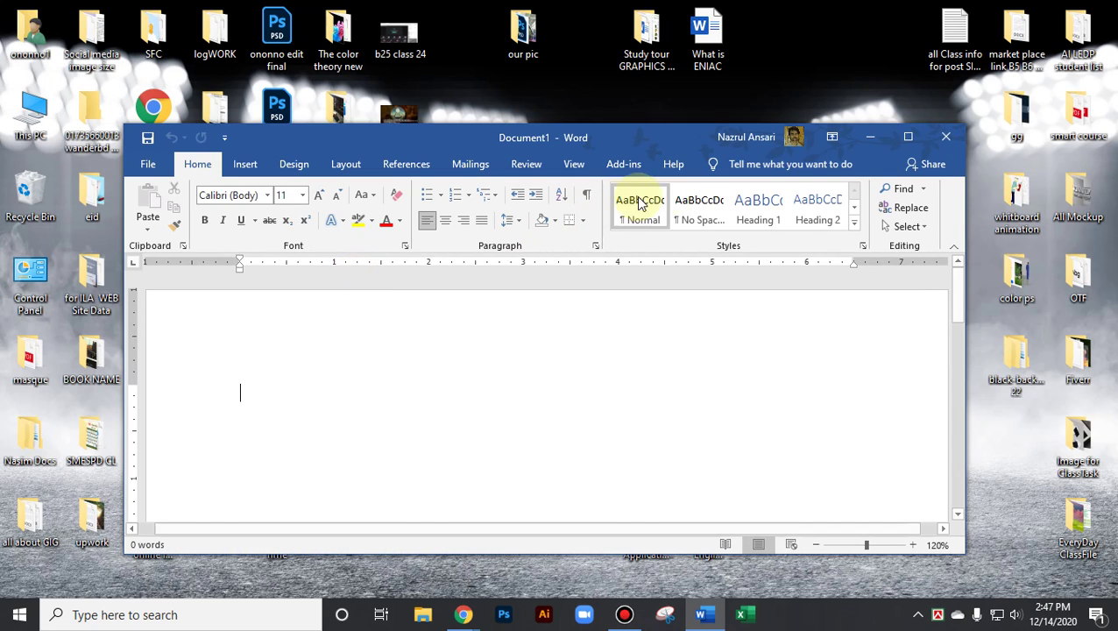
left_click(908, 136)
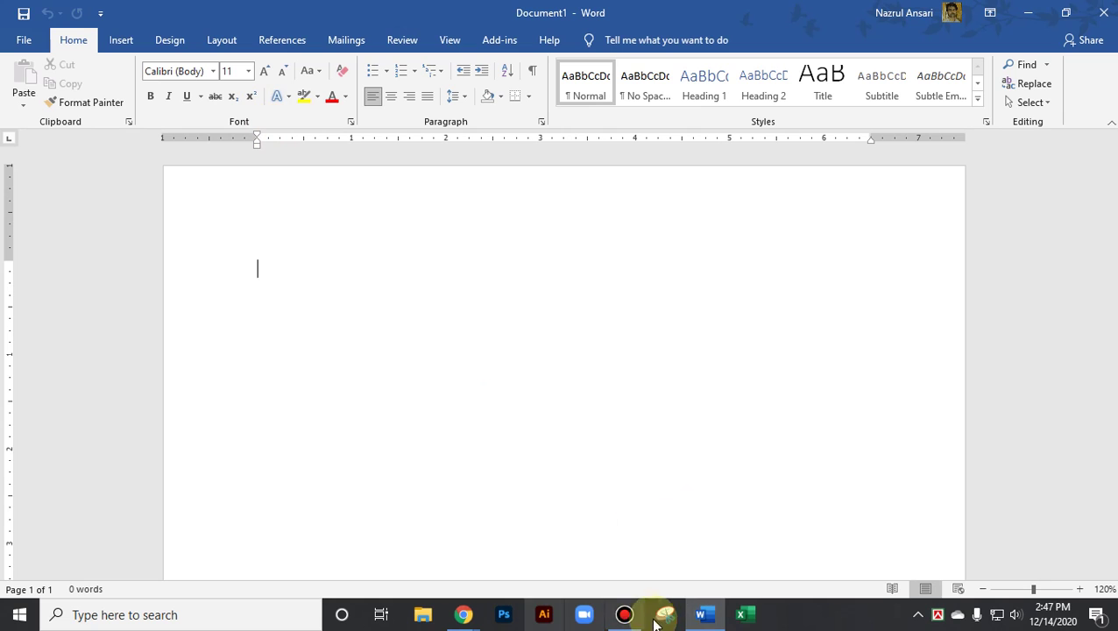
Switch to Chrome to check the Classroom classwork page and the meeting's participant list, and return to Word
mouse_move(463, 613)
left_click(402, 591)
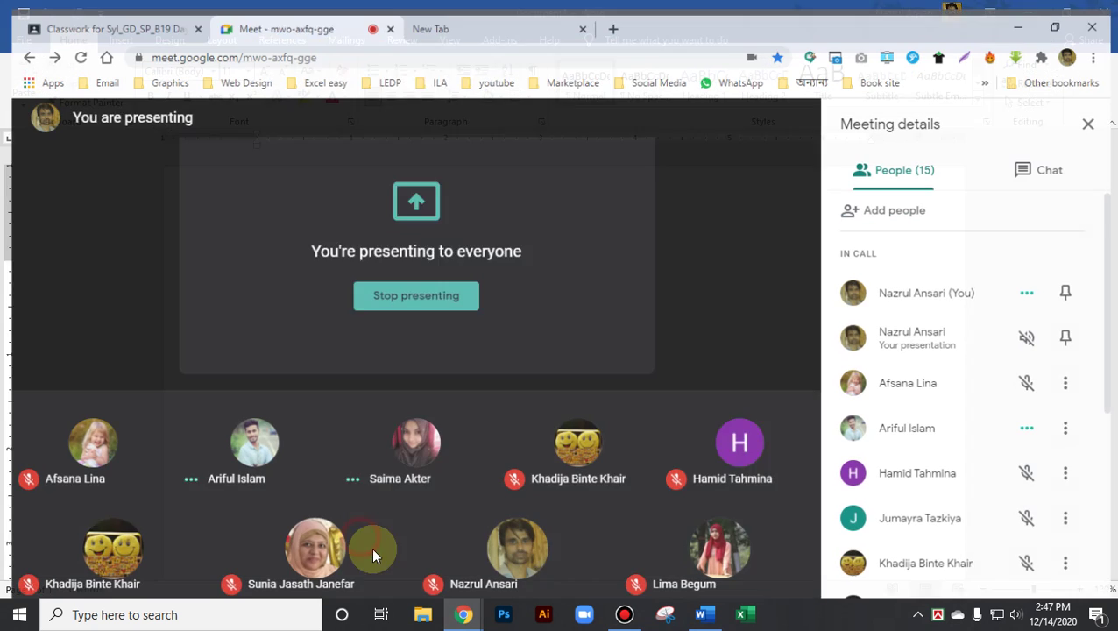
left_click(99, 18)
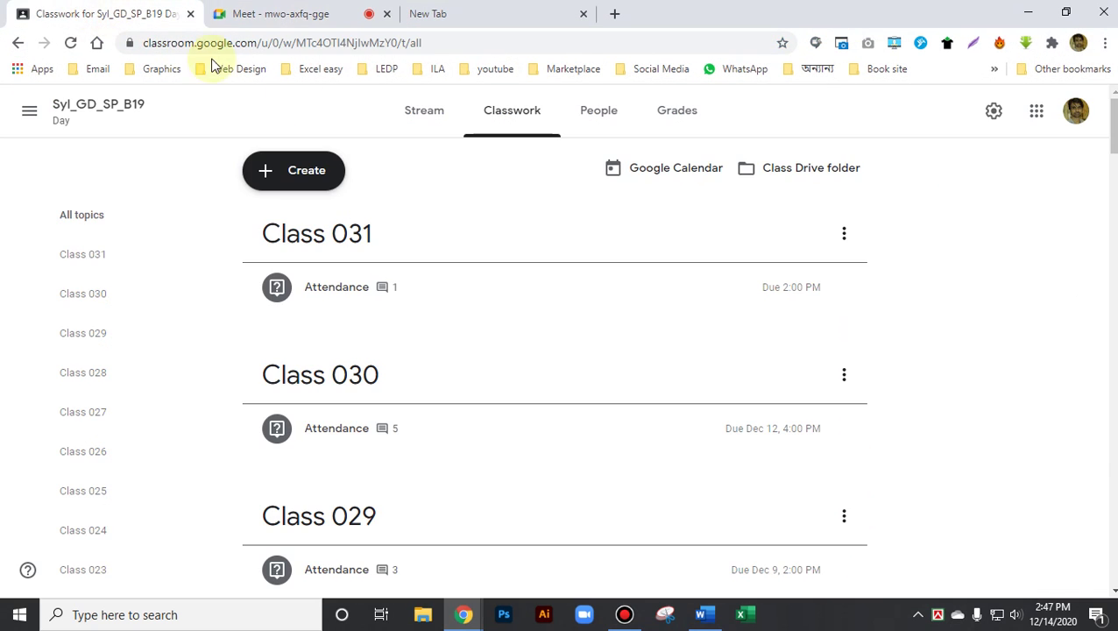
left_click(312, 12)
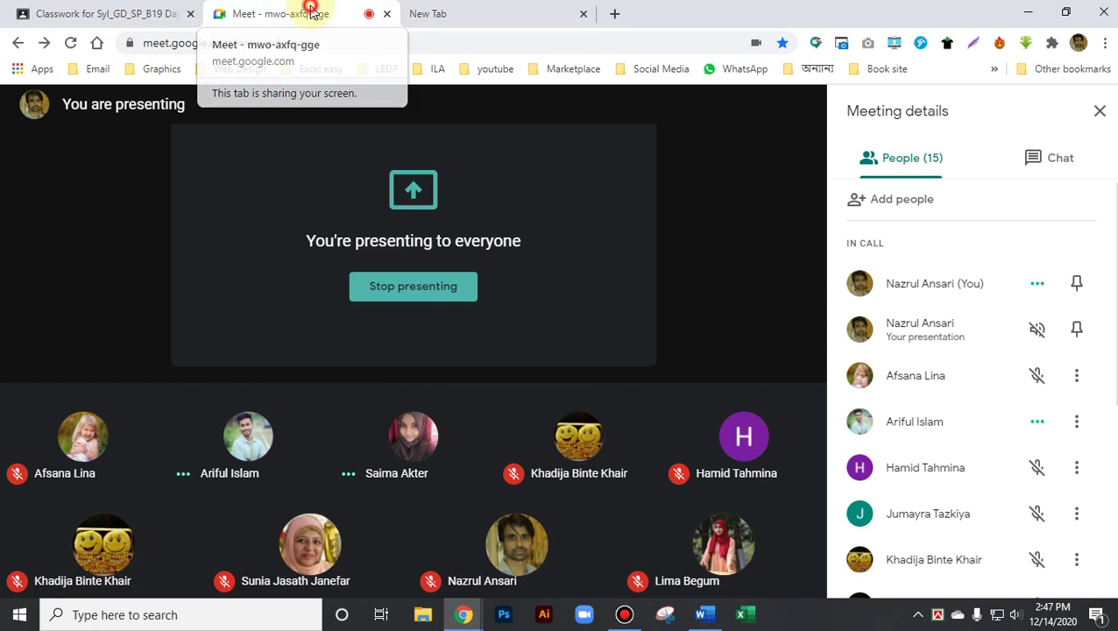
scroll(1006, 435, "down", 2)
scroll(1006, 435, "down", 5)
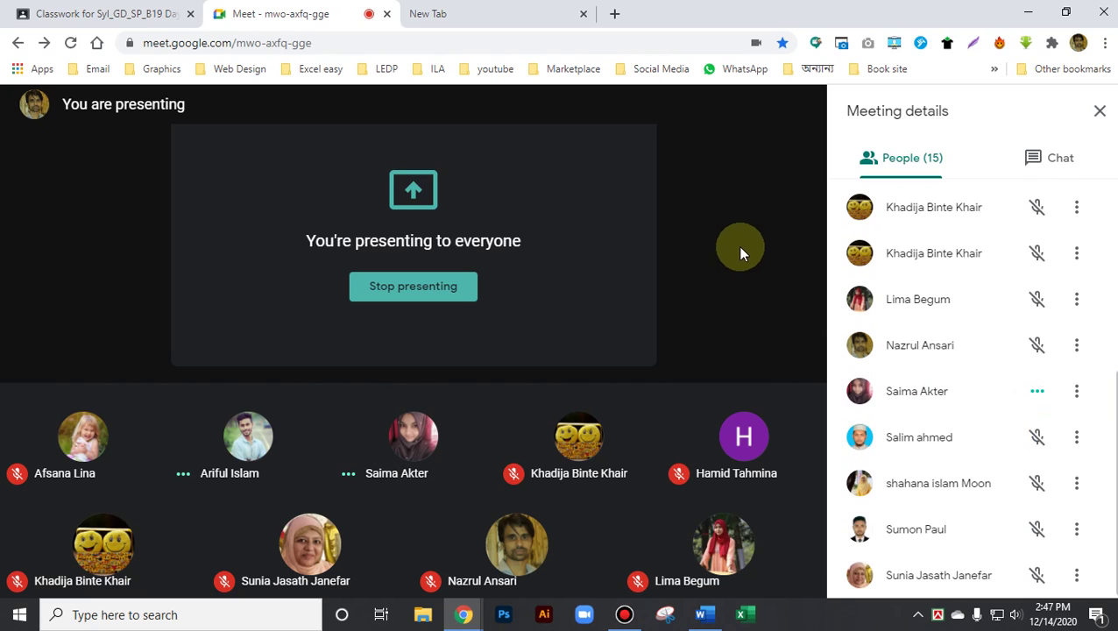
left_click(471, 10)
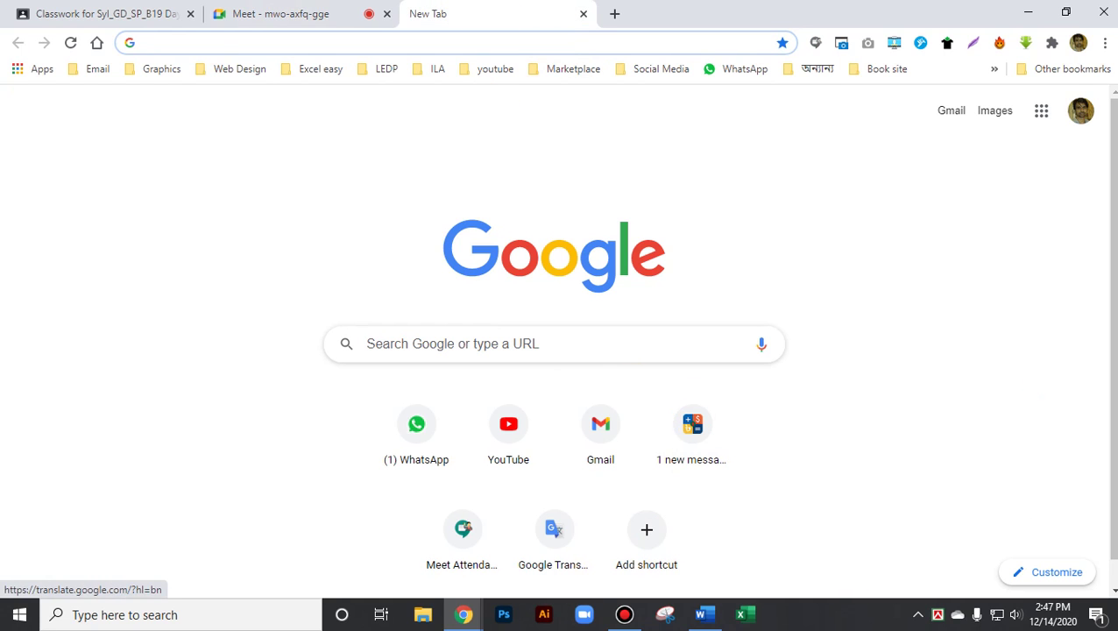
left_click(1028, 12)
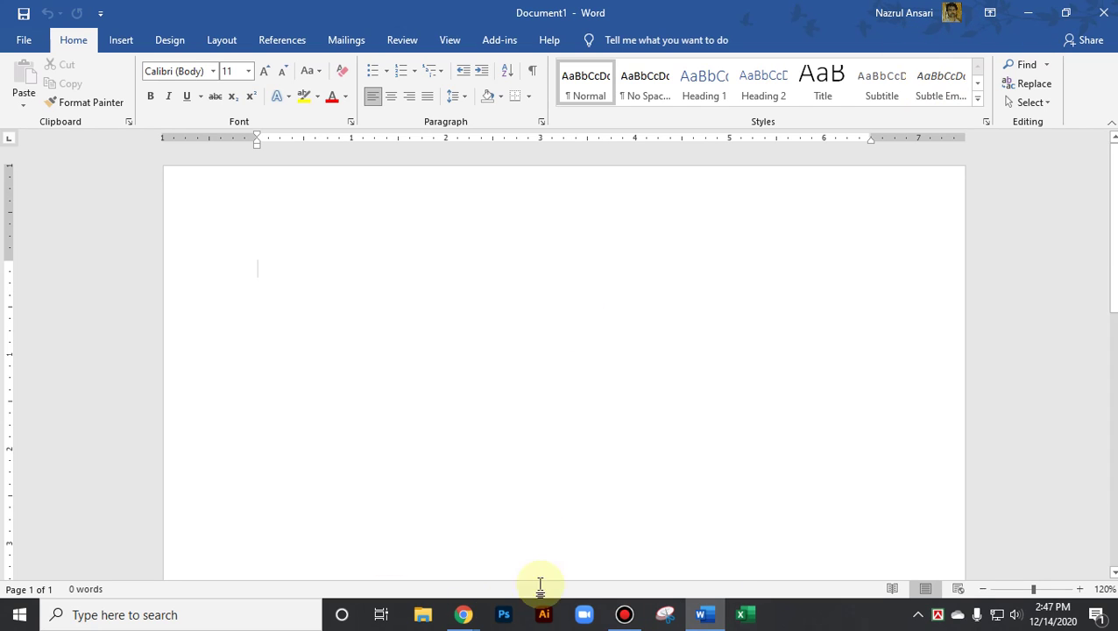
Switch to Chrome, go to bdnews24.com and open the South Asia article about Japan's market for second-hand goods
mouse_move(461, 614)
left_click(407, 561)
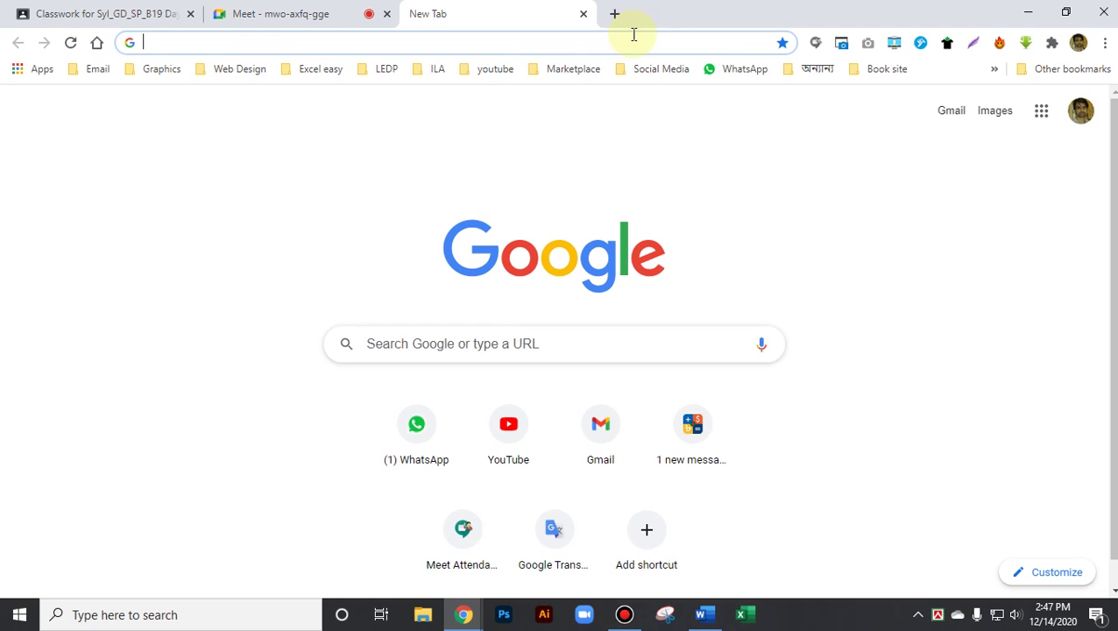
type("bd")
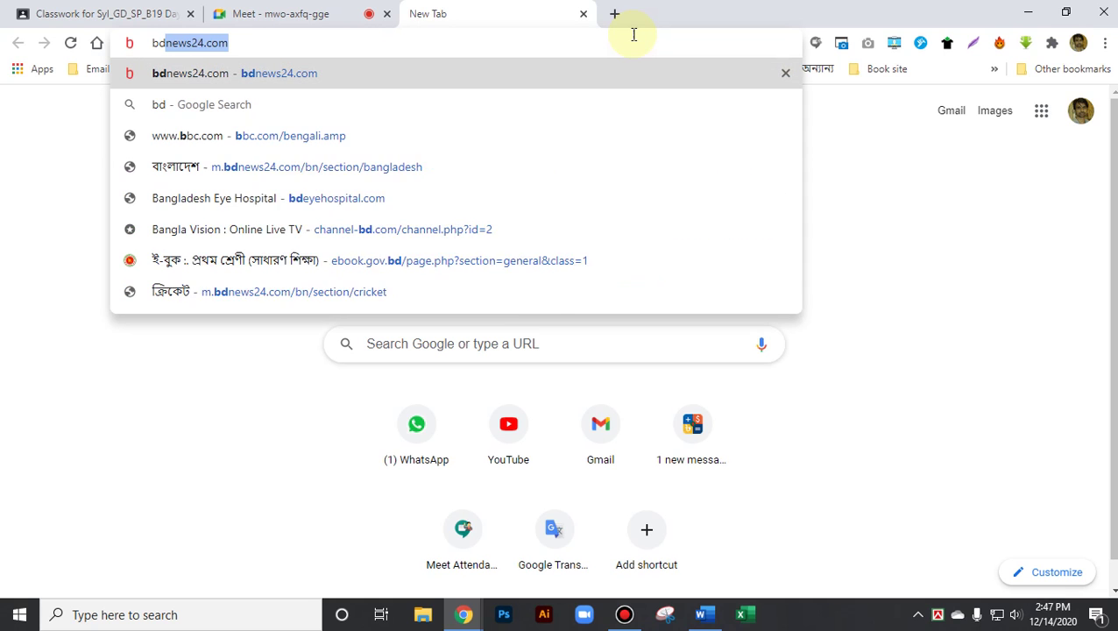
key("Return")
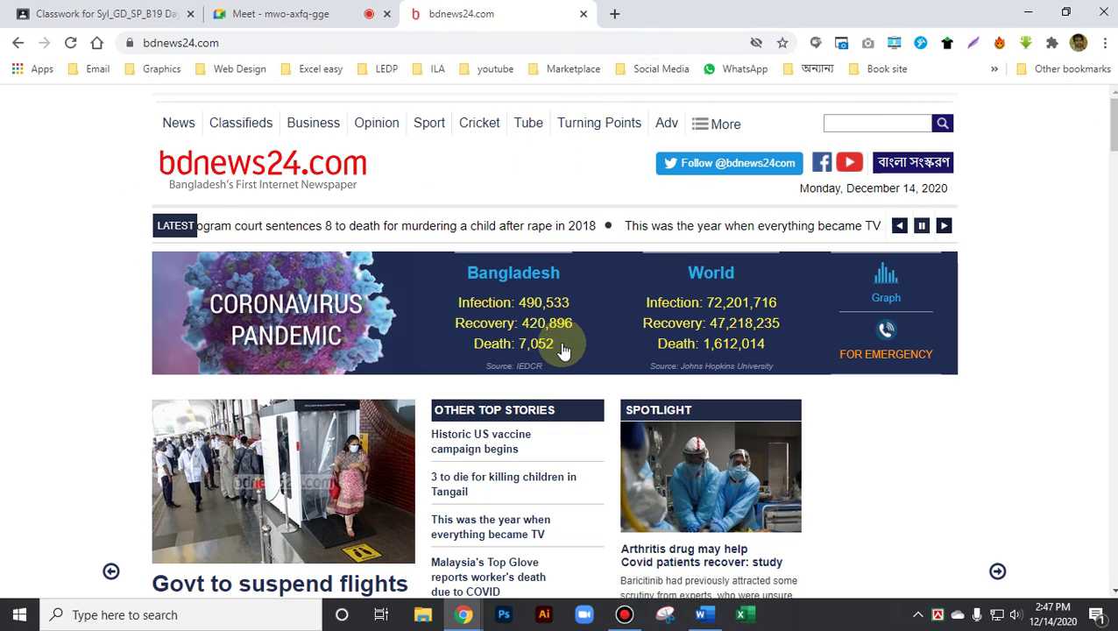
scroll(554, 287, "down", 3)
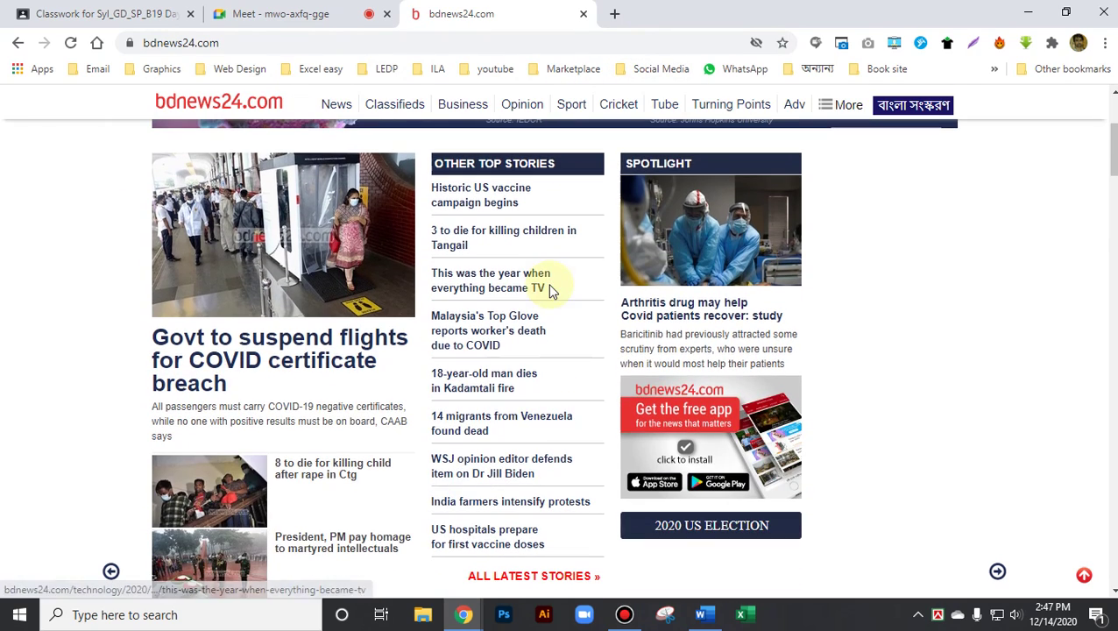
scroll(450, 369, "down", 3)
scroll(465, 366, "down", 3)
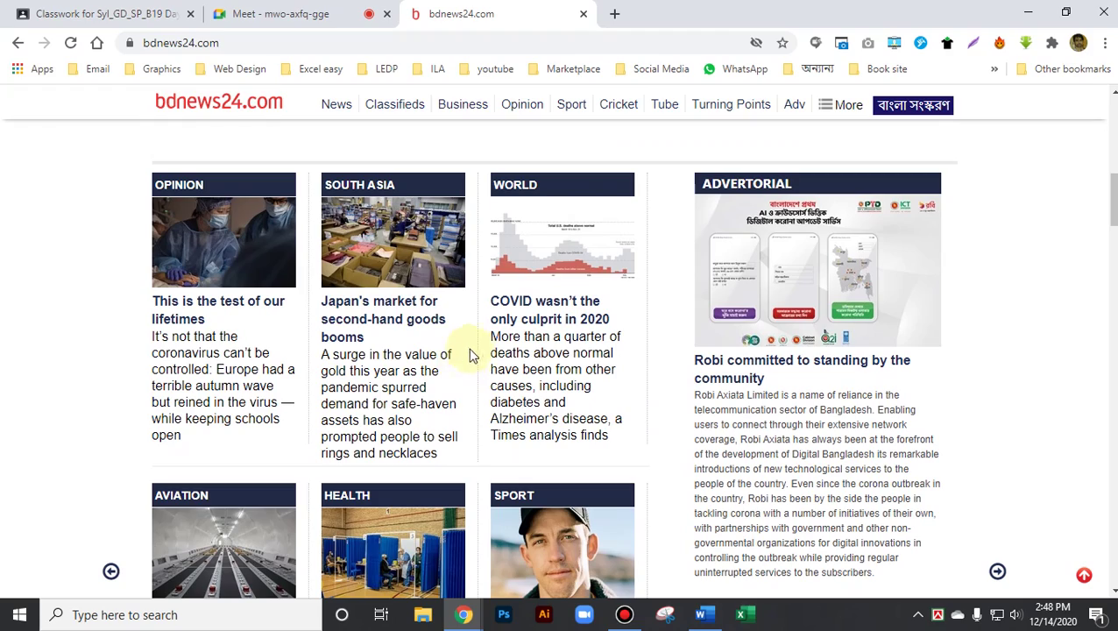
left_click(383, 304)
scroll(390, 304, "down", 6)
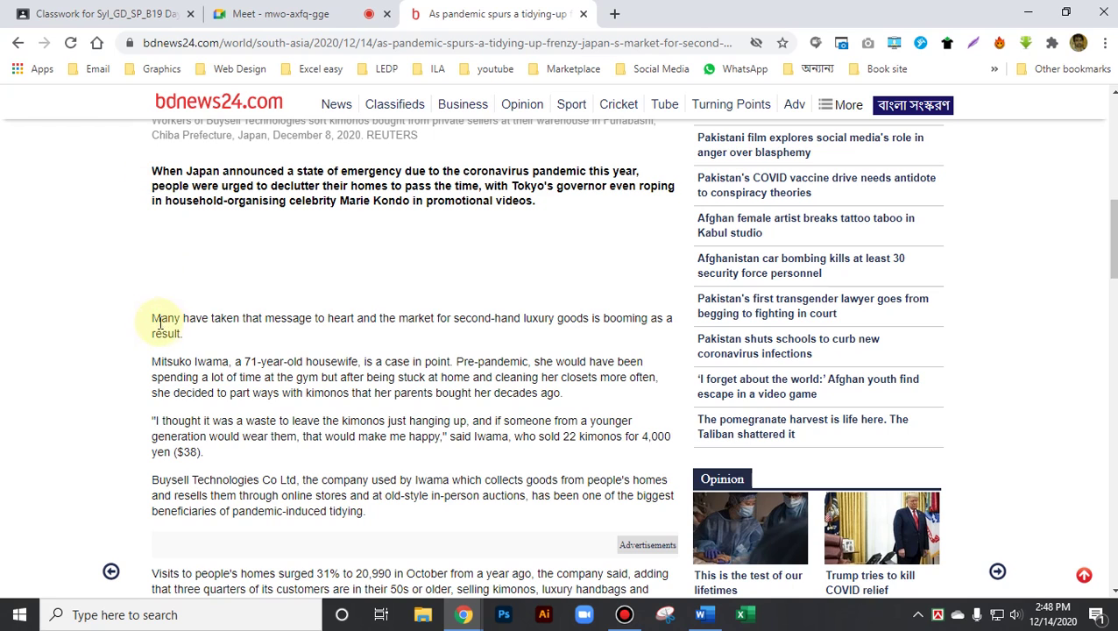
Copy the article's four paragraphs from "Many have taken" to "pandemic-induced tidying" and paste them into the blank Word document
left_click_drag(155, 318, 386, 524)
key("ctrl+c")
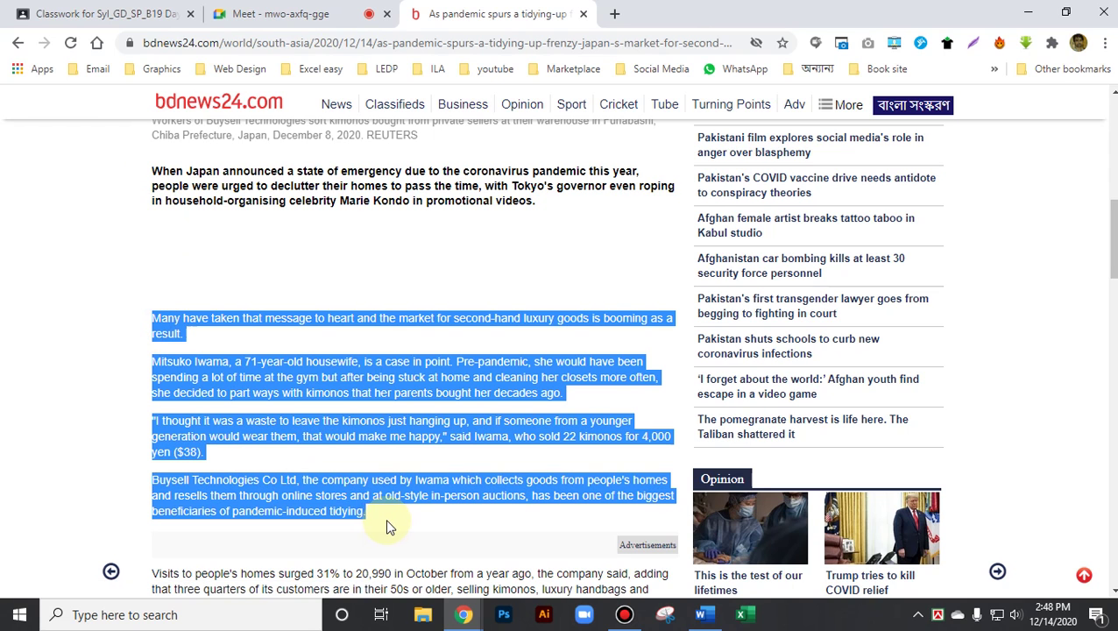
right_click(351, 375)
left_click(377, 389)
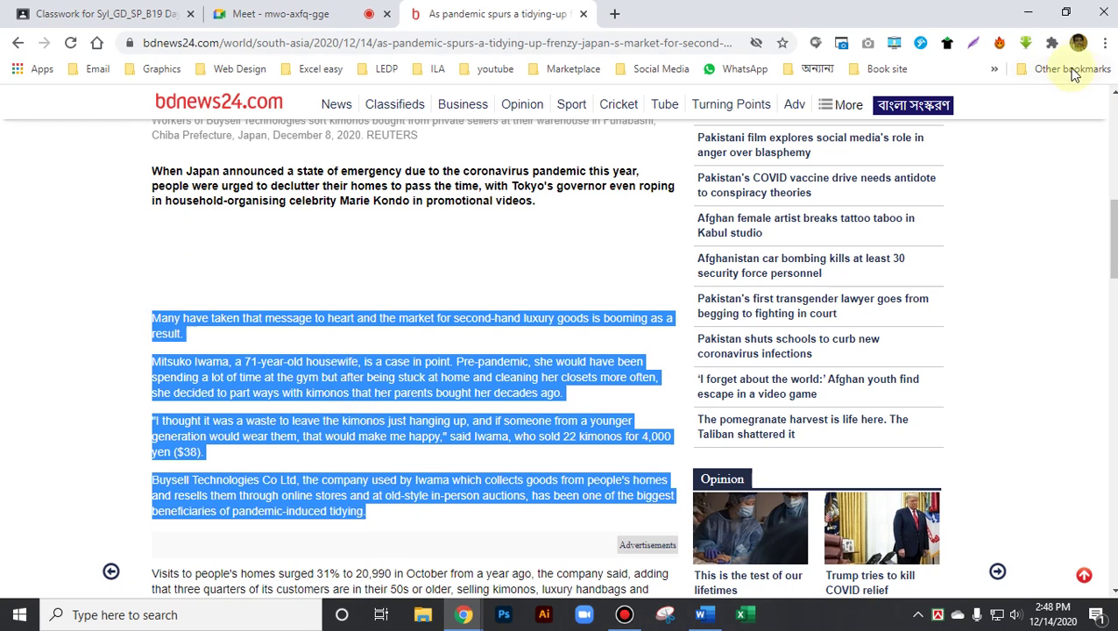
left_click(1032, 13)
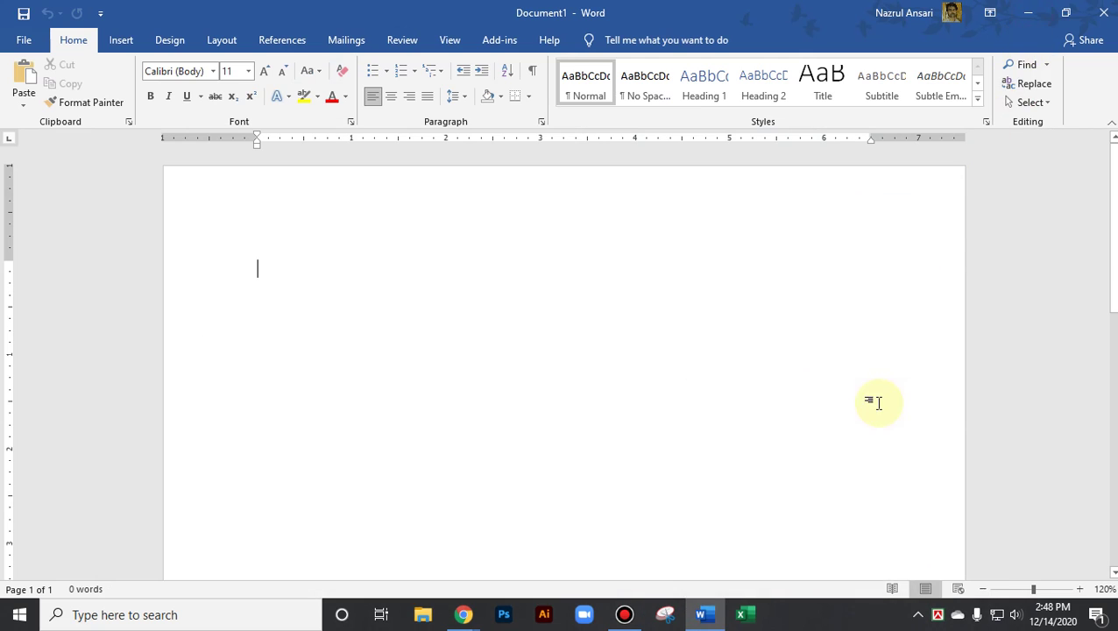
left_click(24, 77)
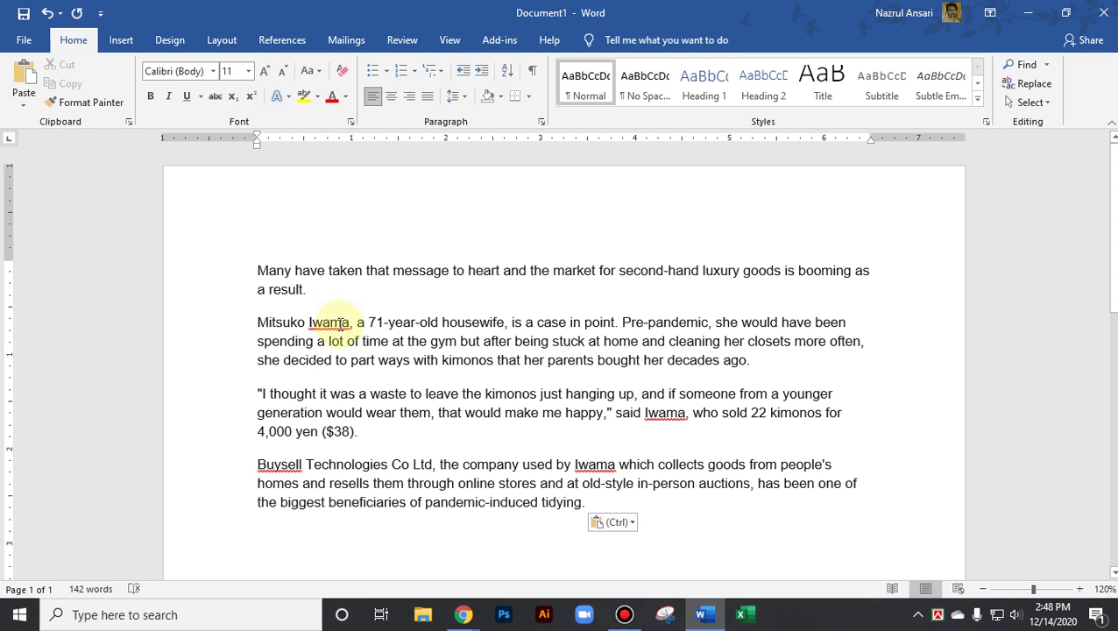
Zoom the document to 160% and look up the suggested synonyms for "kimonos" and "Technologies" without replacing either word
left_click(1080, 590)
left_click(1080, 590)
left_click(1080, 589)
left_click(1080, 590)
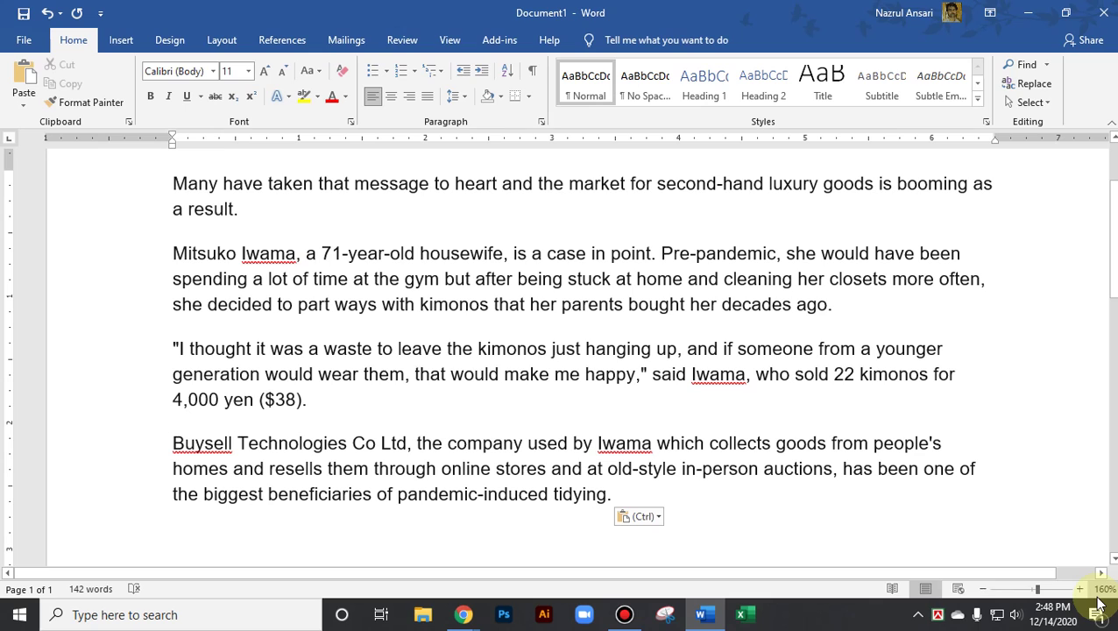
right_click(450, 305)
mouse_move(503, 465)
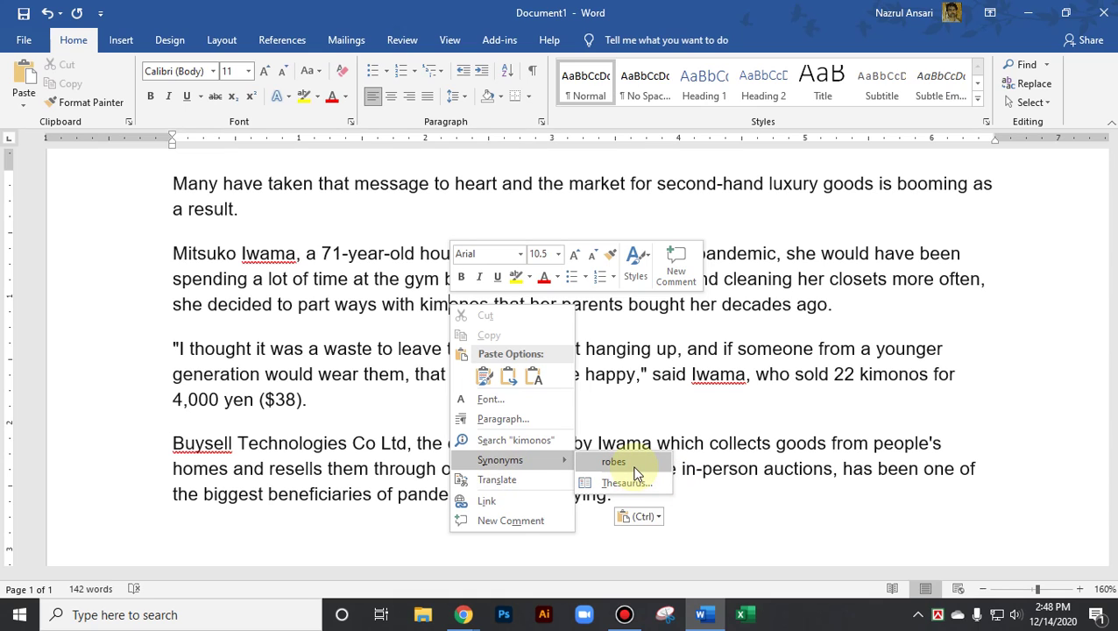
left_click(299, 464)
right_click(295, 442)
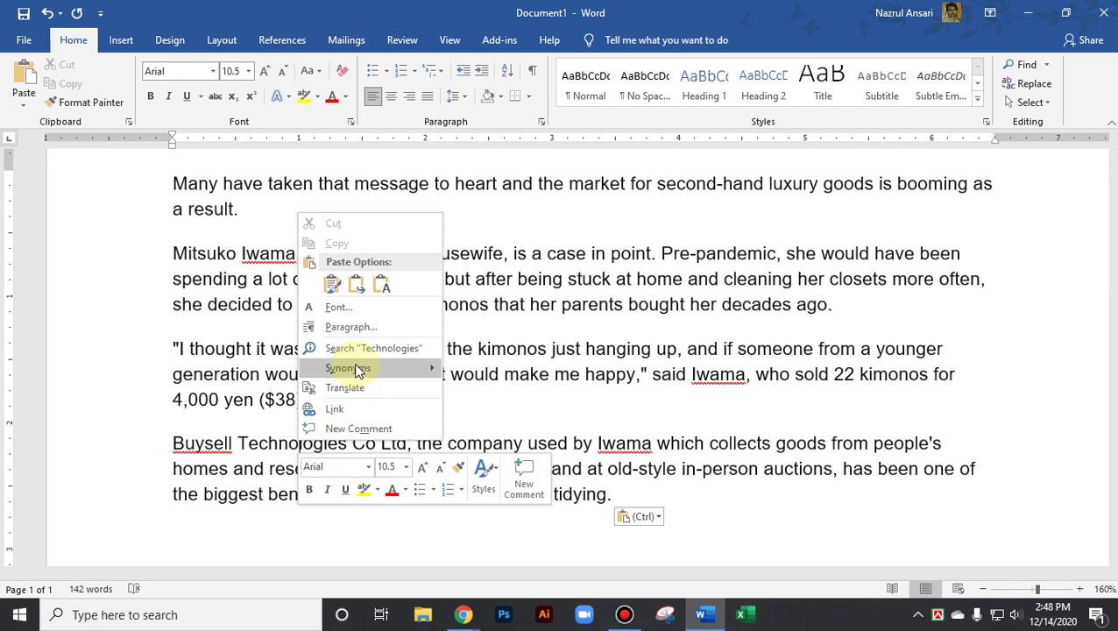
mouse_move(356, 369)
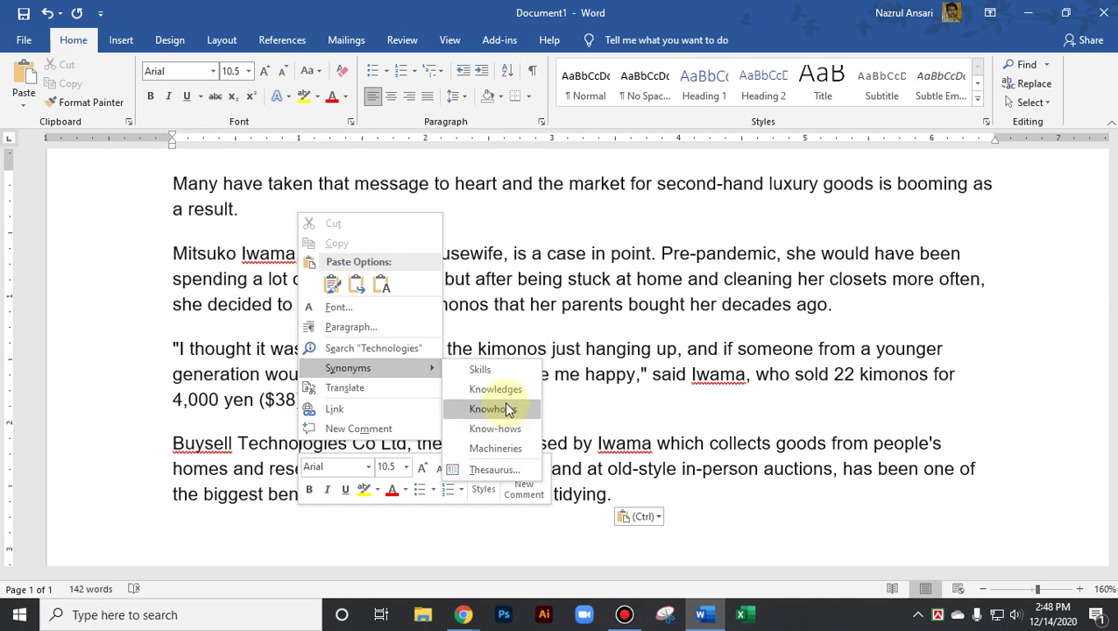
left_click(532, 254)
Add "you" after "a result." in the first paragraph and insert an extra space between "waste" and "to" in the third
left_click(249, 213)
type("y")
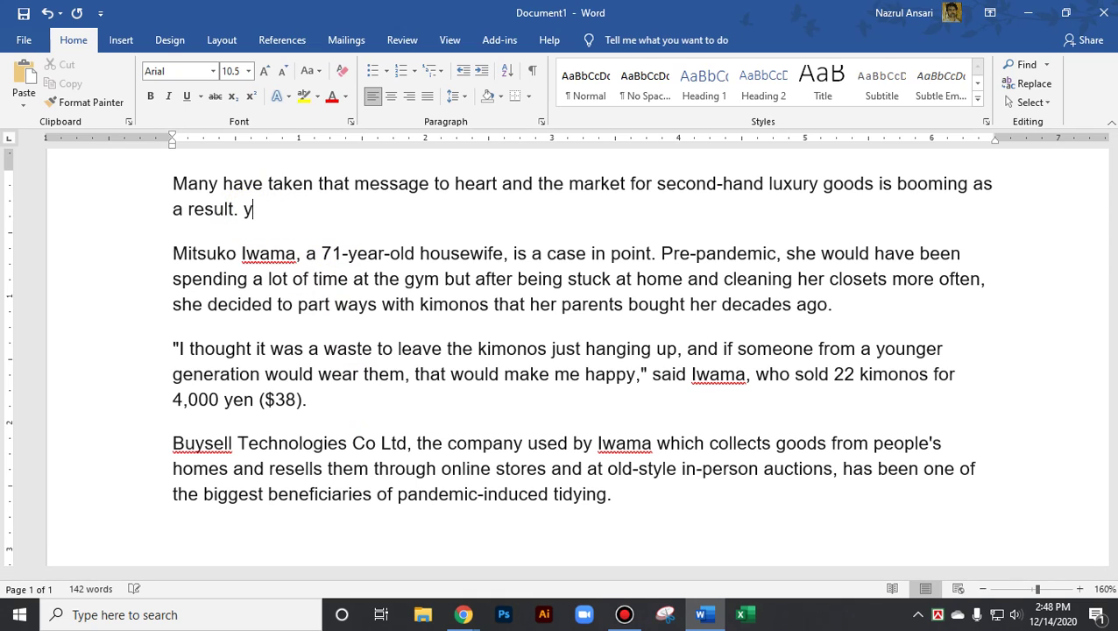
type("uo")
key("ctrl+z")
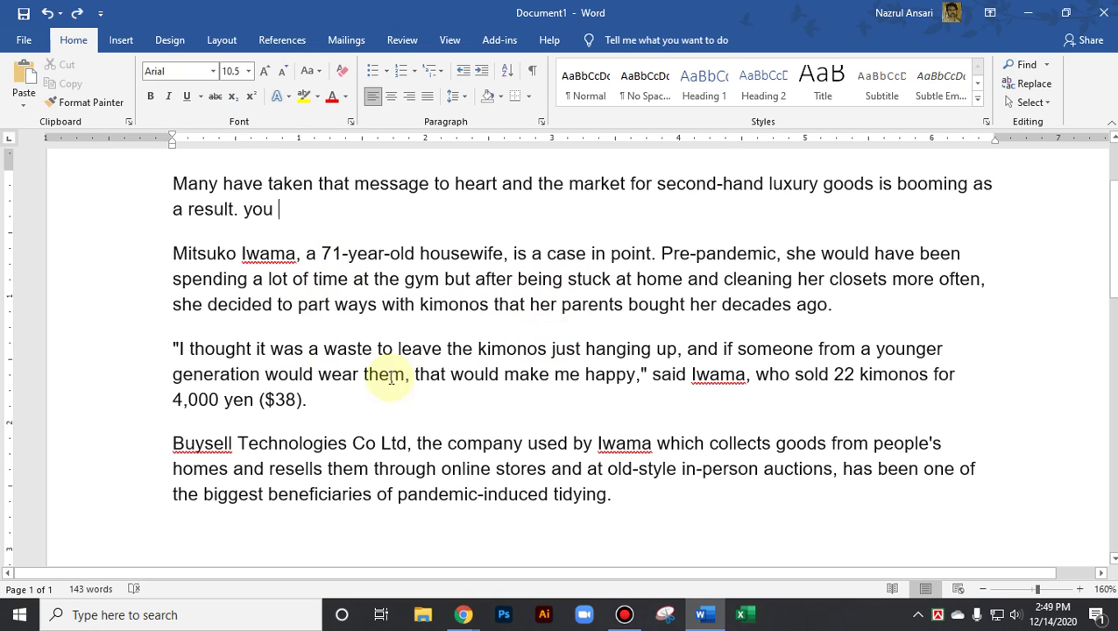
left_click(377, 349)
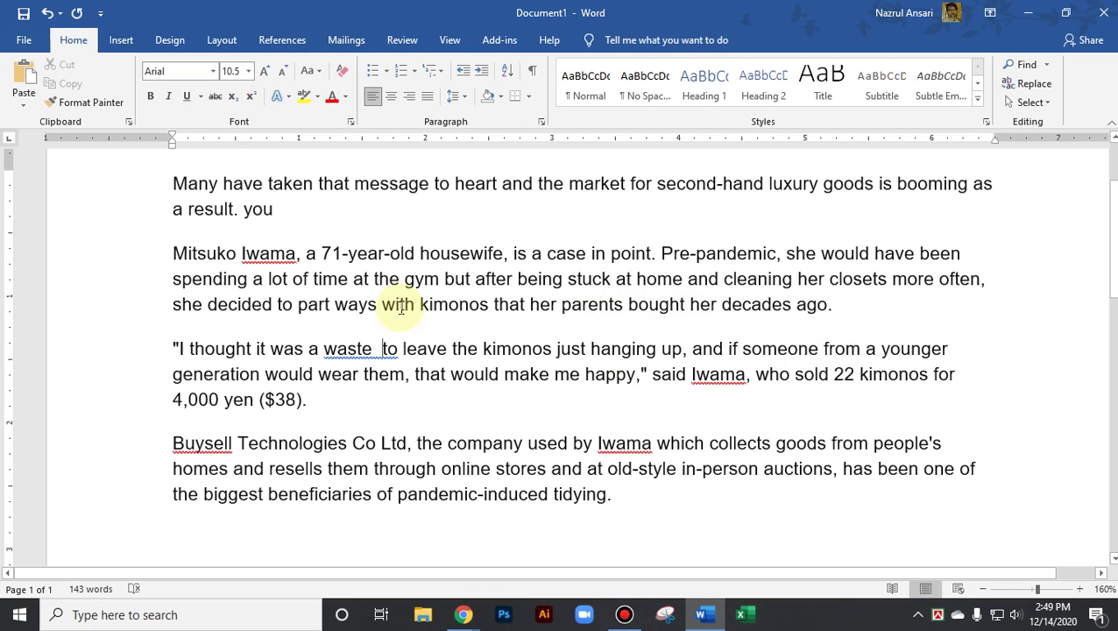
End the sentence after "spending a lot of time" with a full stop and two spaces, and capitalize the following "At"
left_click(344, 279)
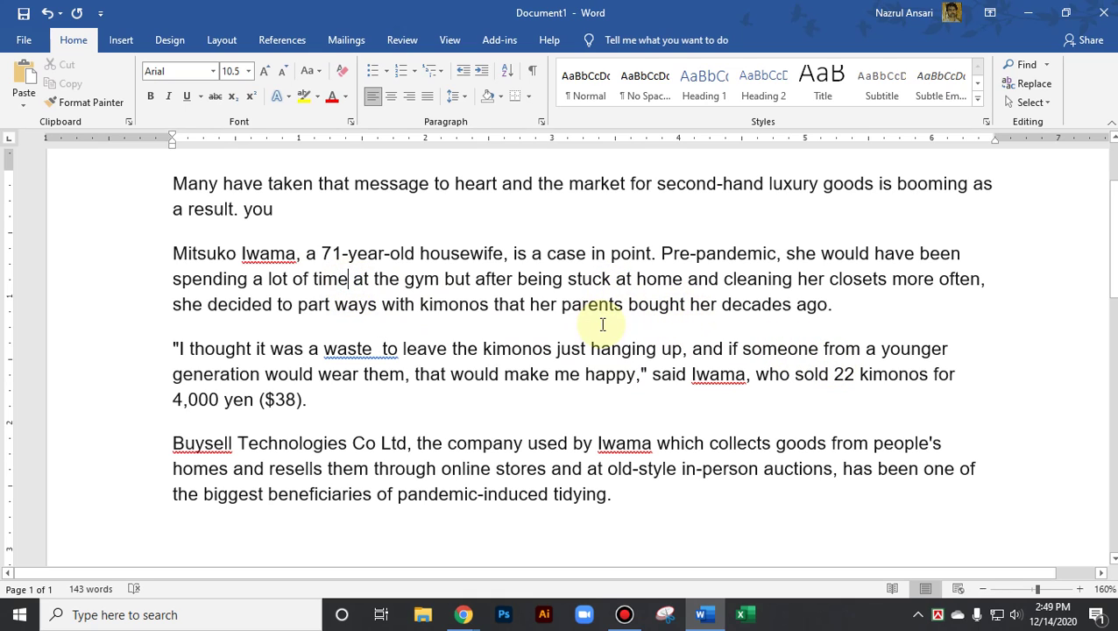
type(".")
left_click(417, 444)
double_click(364, 279)
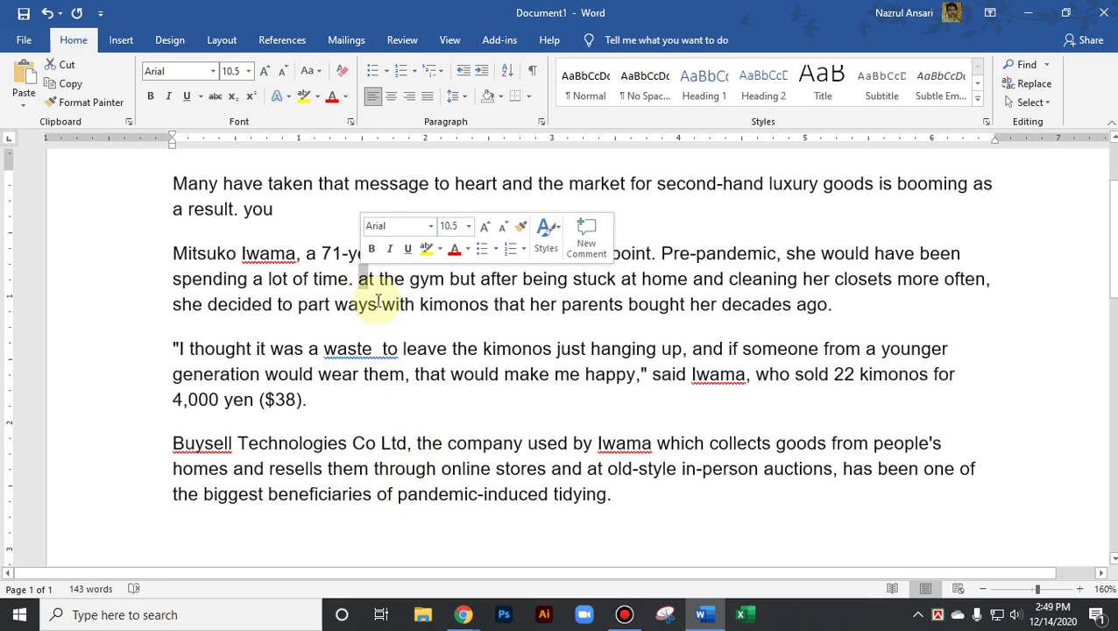
type("A")
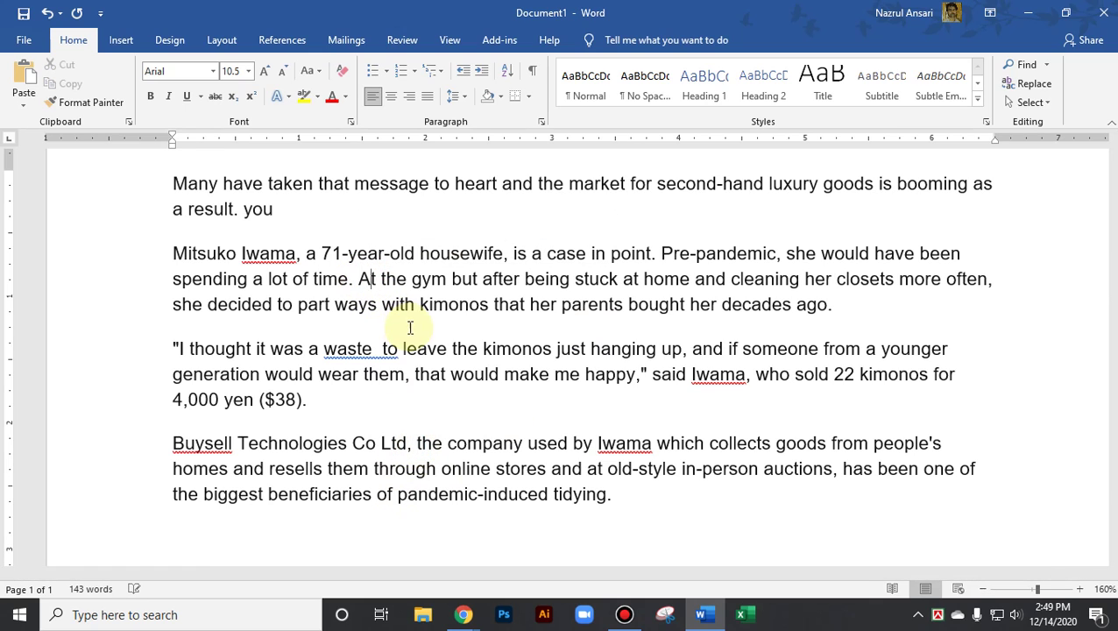
left_click(357, 281)
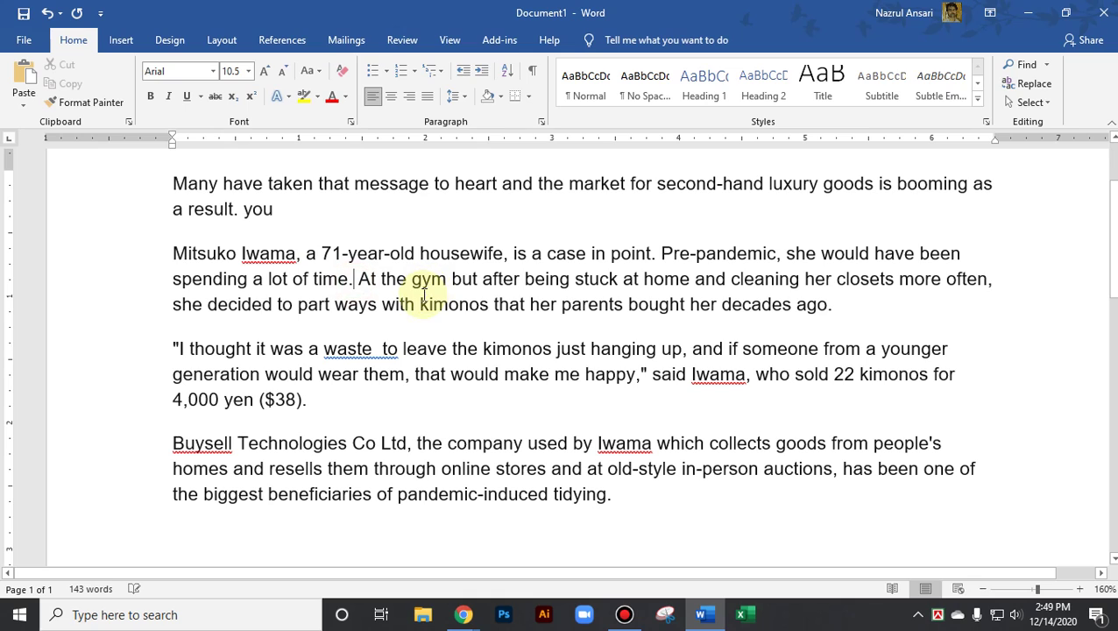
left_click(482, 442)
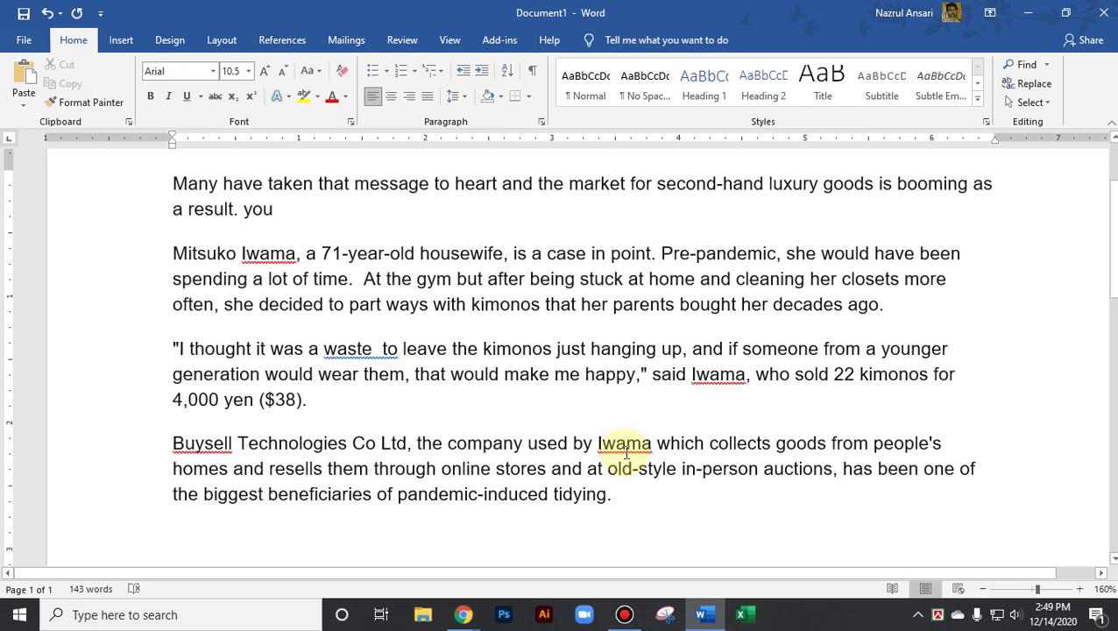
Change the opening "Many" to lowercase "many" and insert an extra space between "that" and "message"
scroll(509, 445, "up", 2)
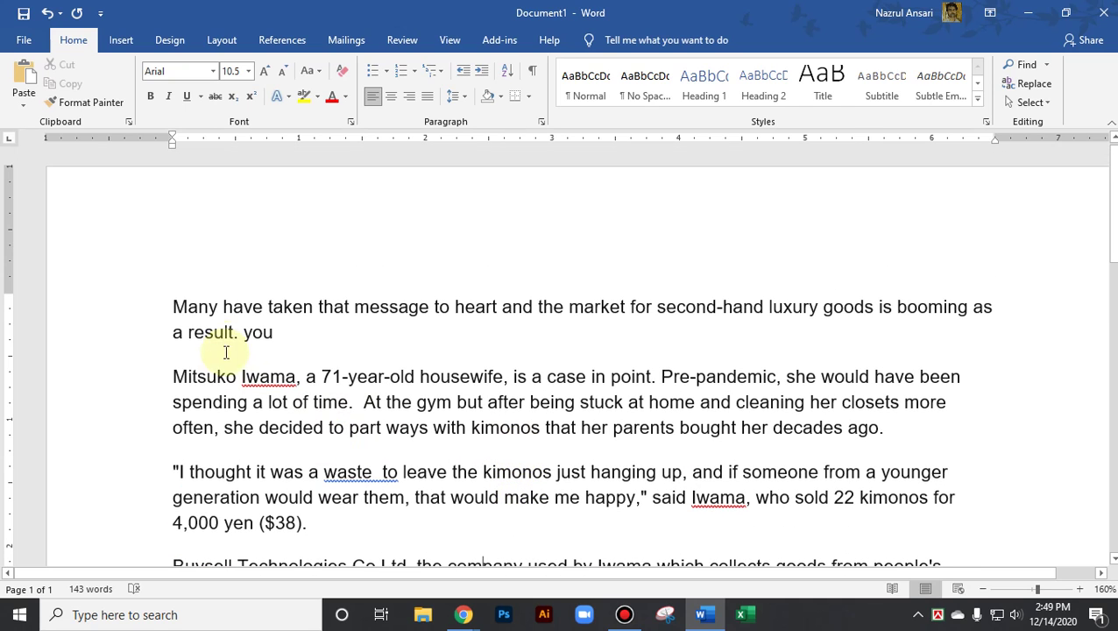
left_click_drag(186, 307, 169, 311)
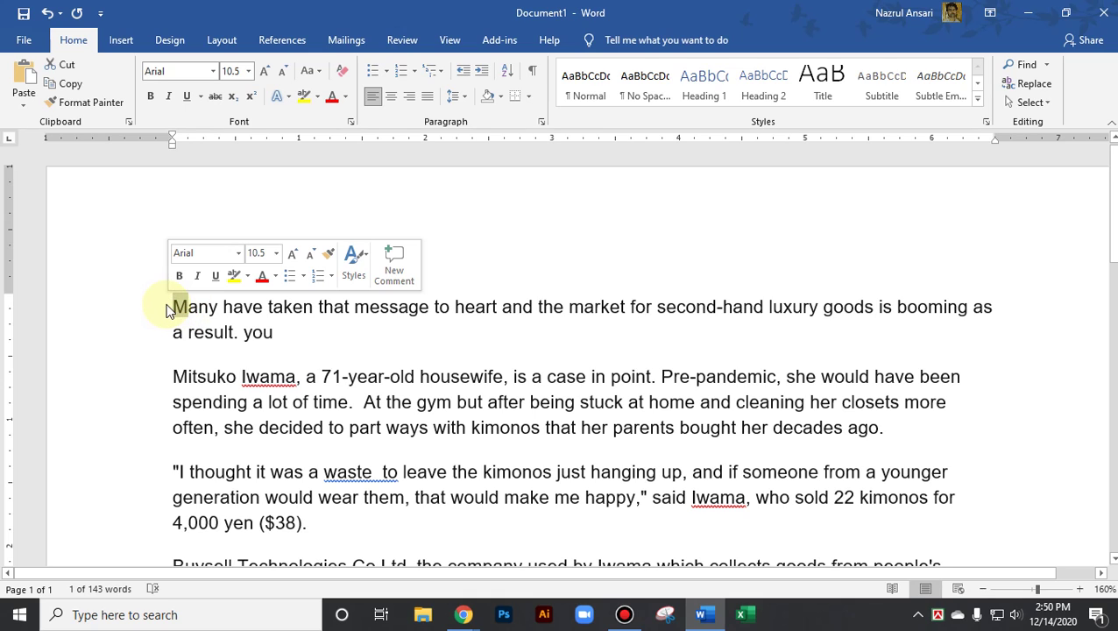
type("m")
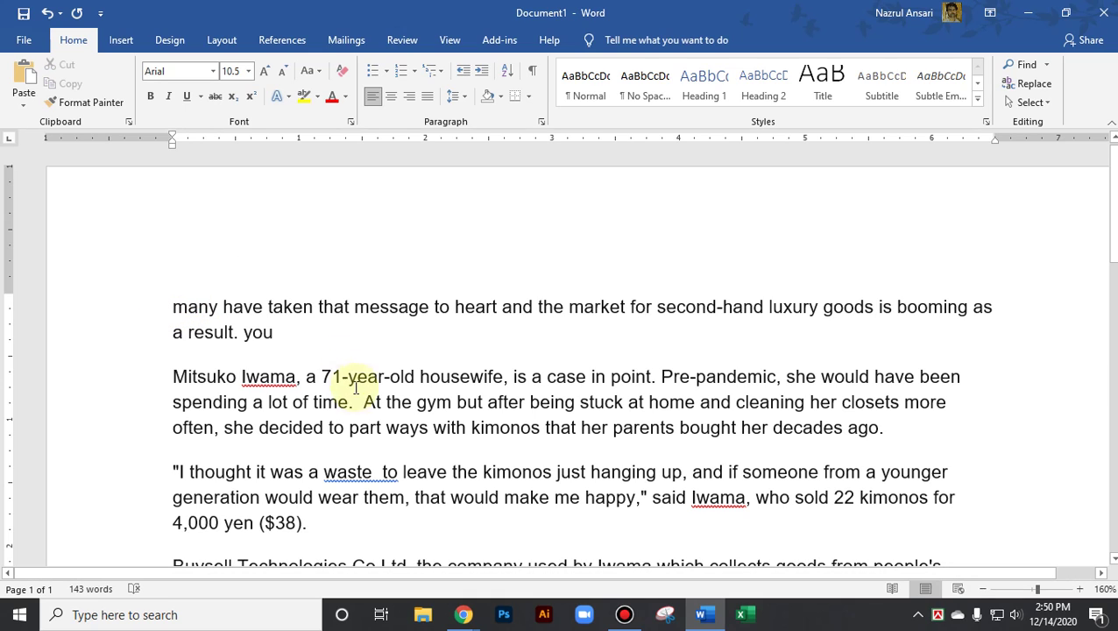
left_click(362, 402)
left_click(515, 427)
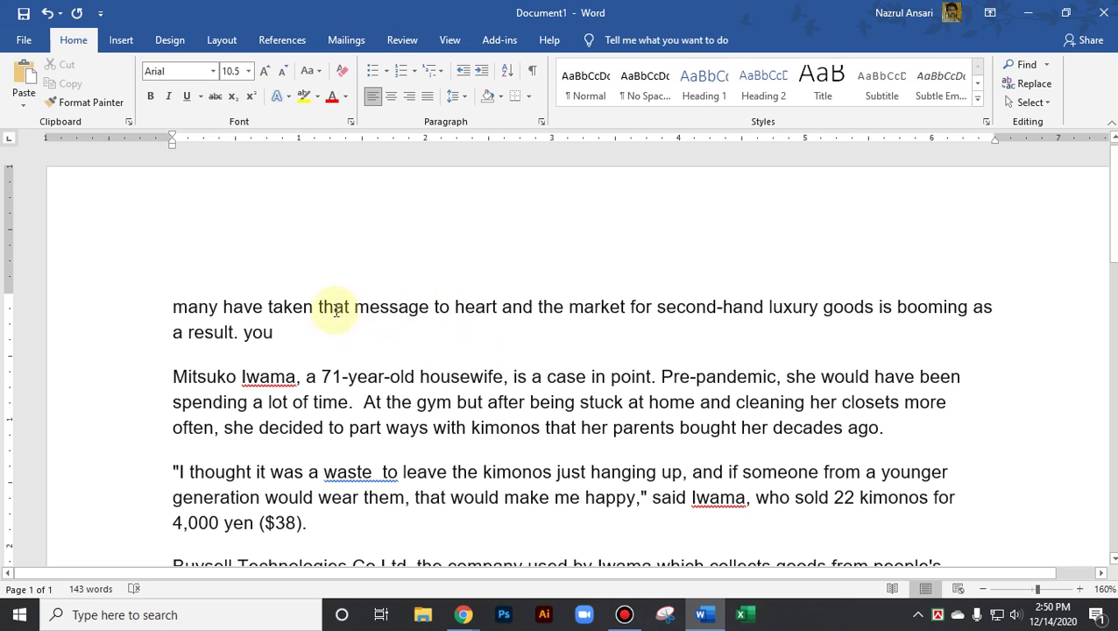
left_click(354, 307)
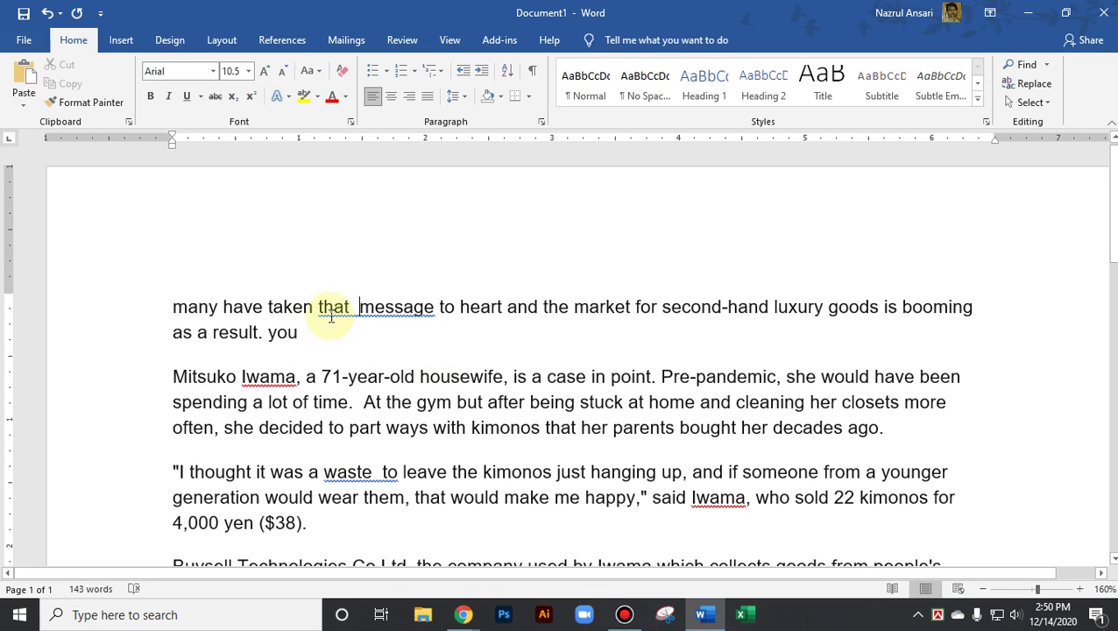
Remove the second space after "time." in the second paragraph and put it back
left_click(354, 405)
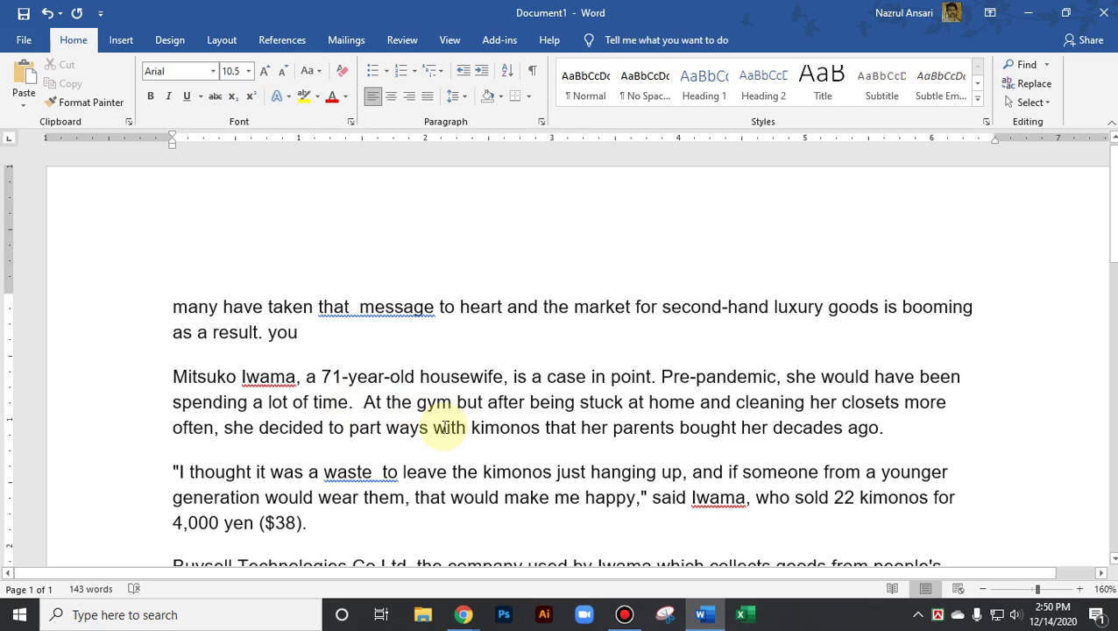
key("BackSpace")
left_click(450, 495)
left_click(355, 403)
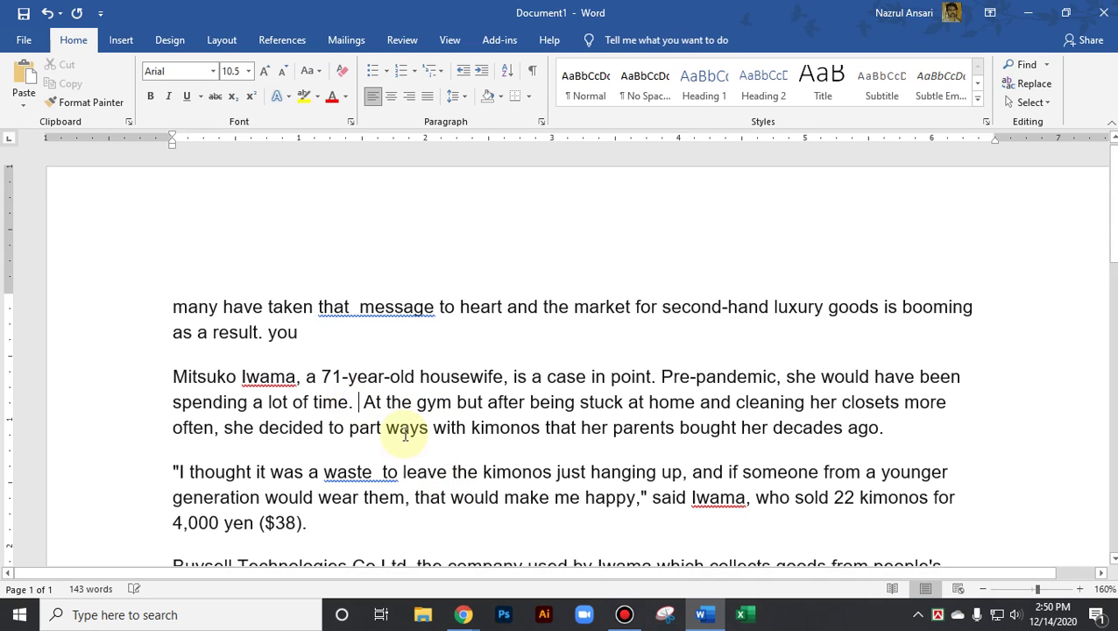
left_click(431, 449)
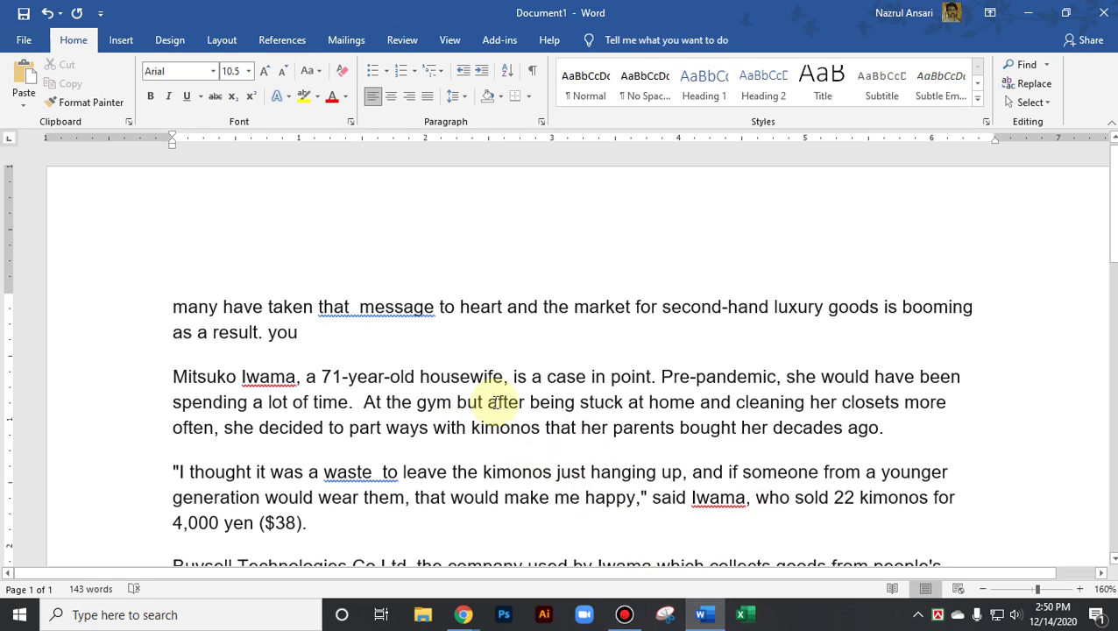
Delete the space between "after" and "being" in the second paragraph and restore it
left_click(528, 402)
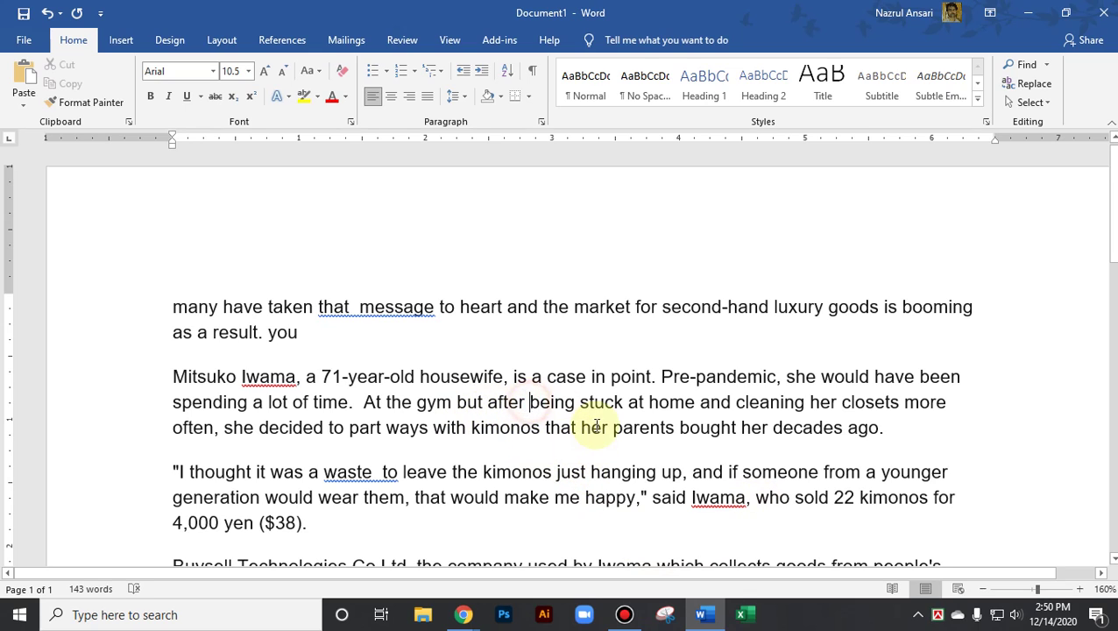
key("BackSpace")
left_click(561, 426)
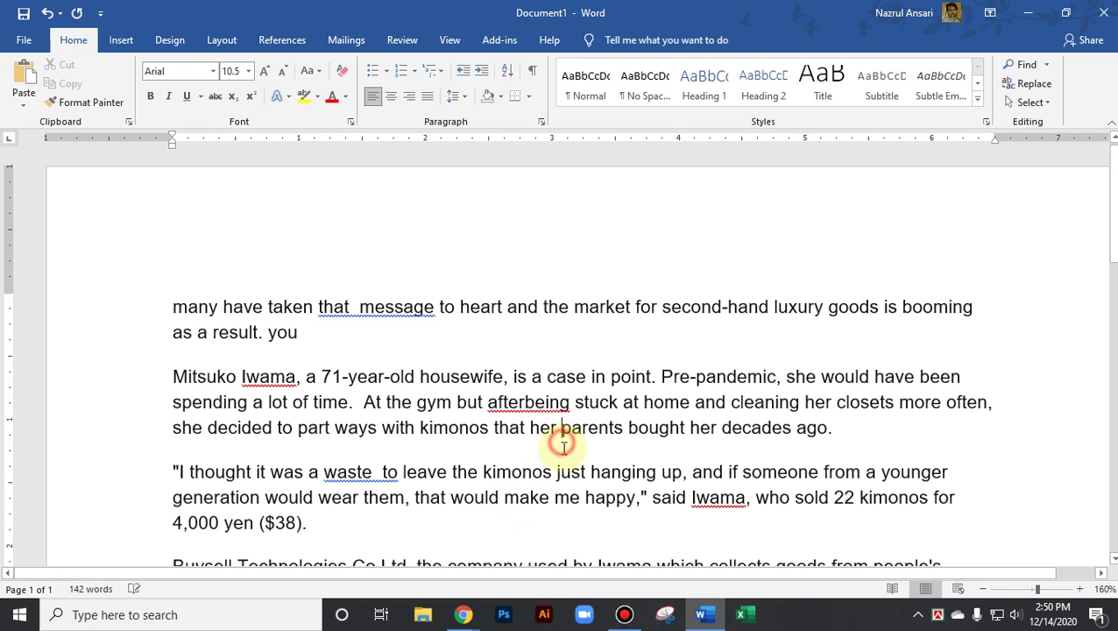
mouse_move(716, 628)
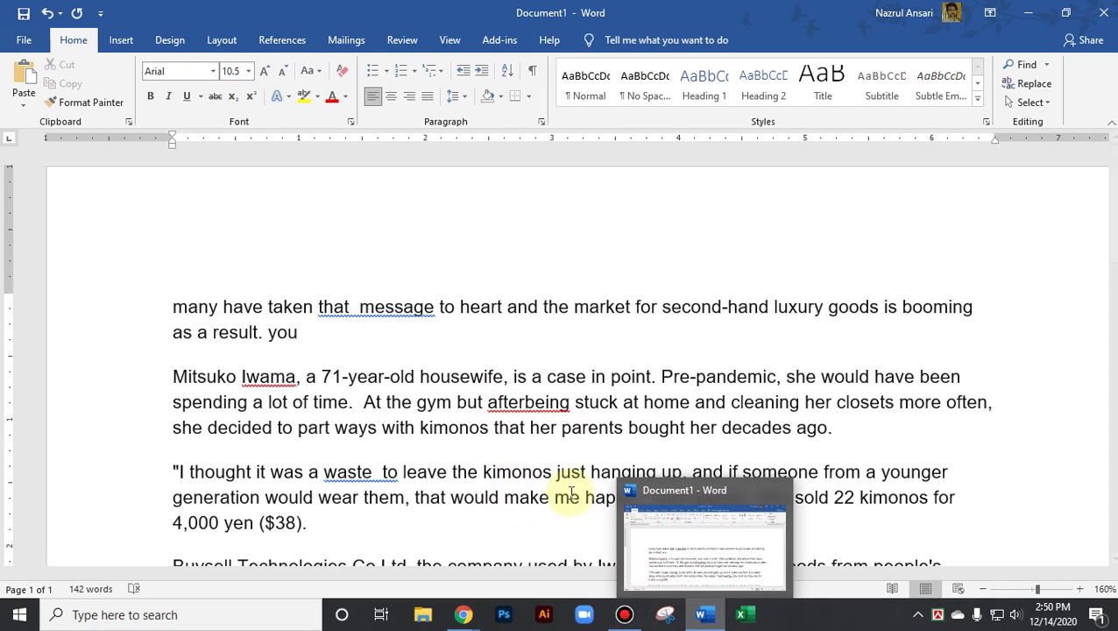
left_click(526, 404)
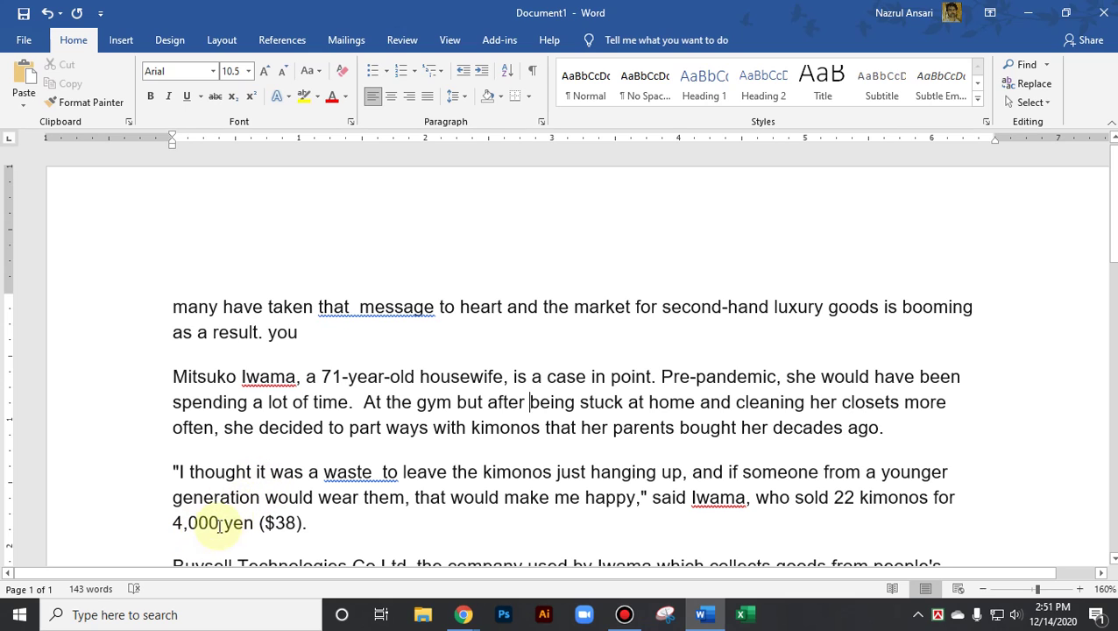
Try a full stop in place of the comma after "often" in the second paragraph, and leave that punctuation out
left_click(216, 429)
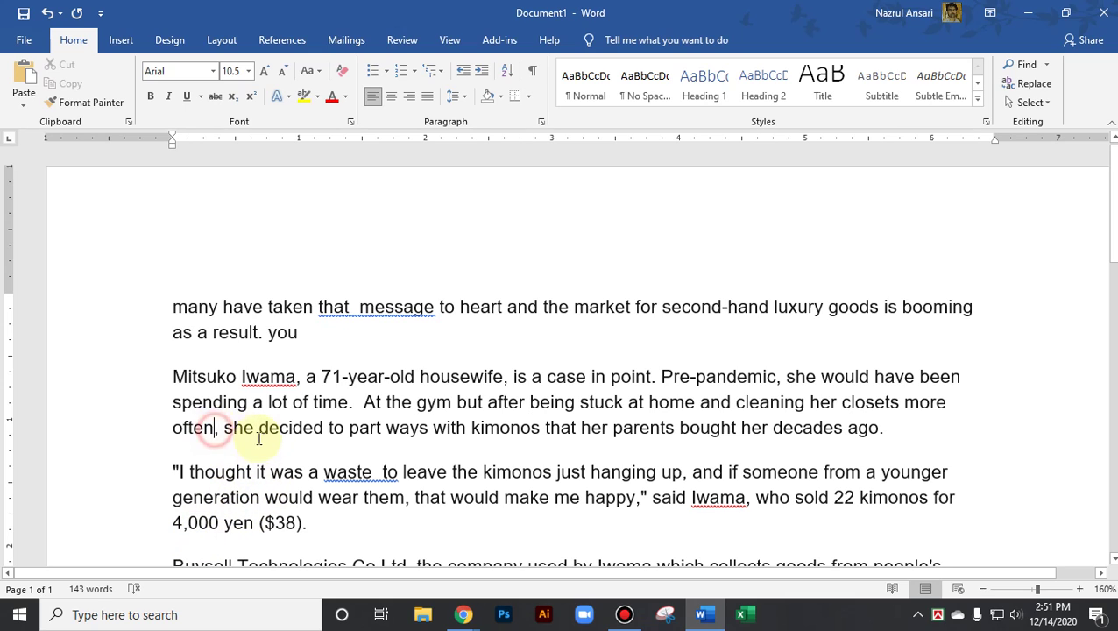
key("BackSpace")
type(".")
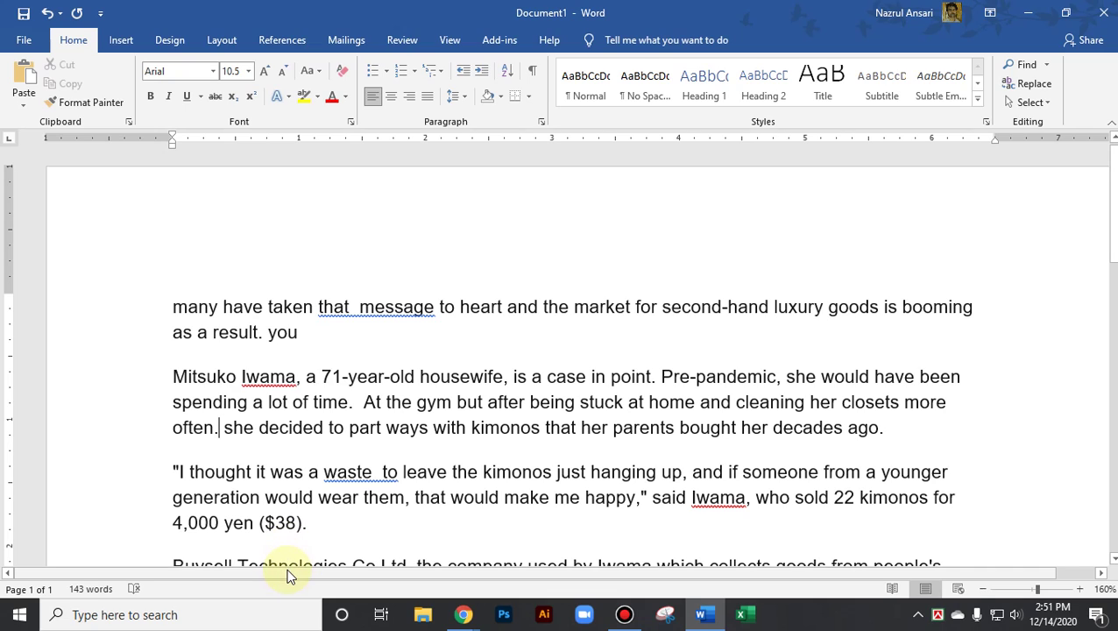
key("Down")
key("Delete")
type("u")
key("Up")
key("BackSpace")
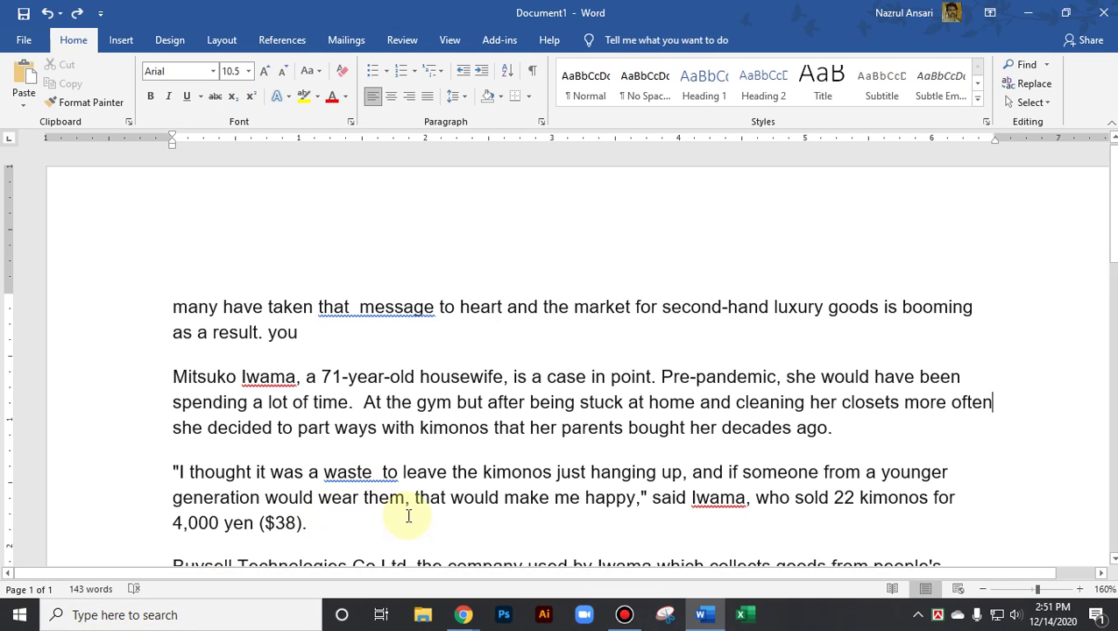
End the second paragraph's sentence after "cleaning" with a full stop and two spaces, and capitalize the following "Her"
left_click(358, 404)
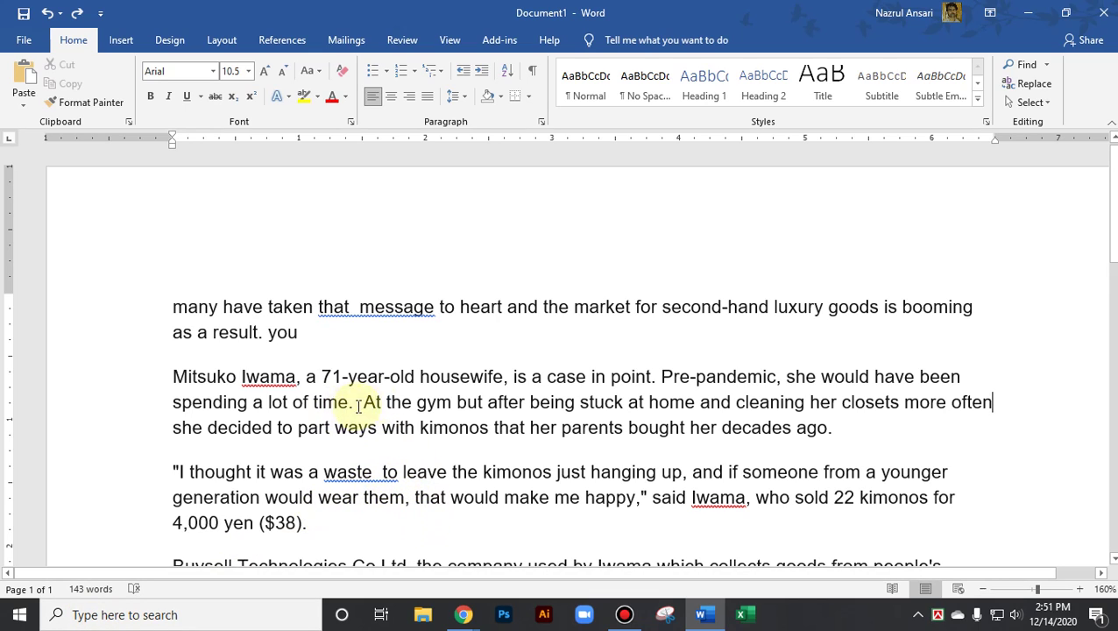
left_click_drag(166, 375, 871, 427)
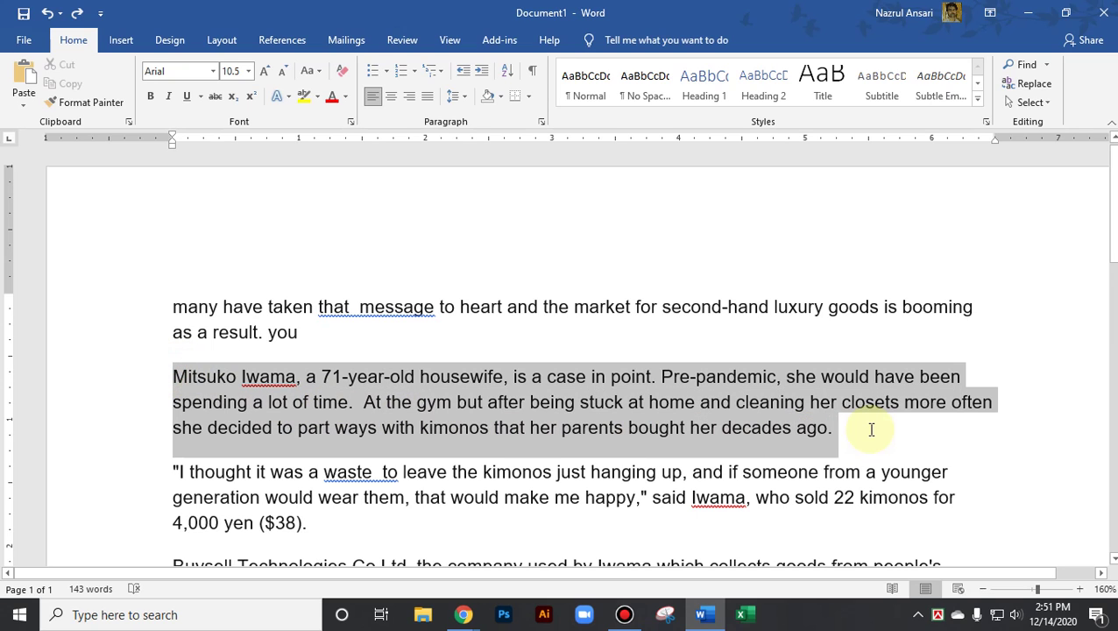
left_click(386, 402)
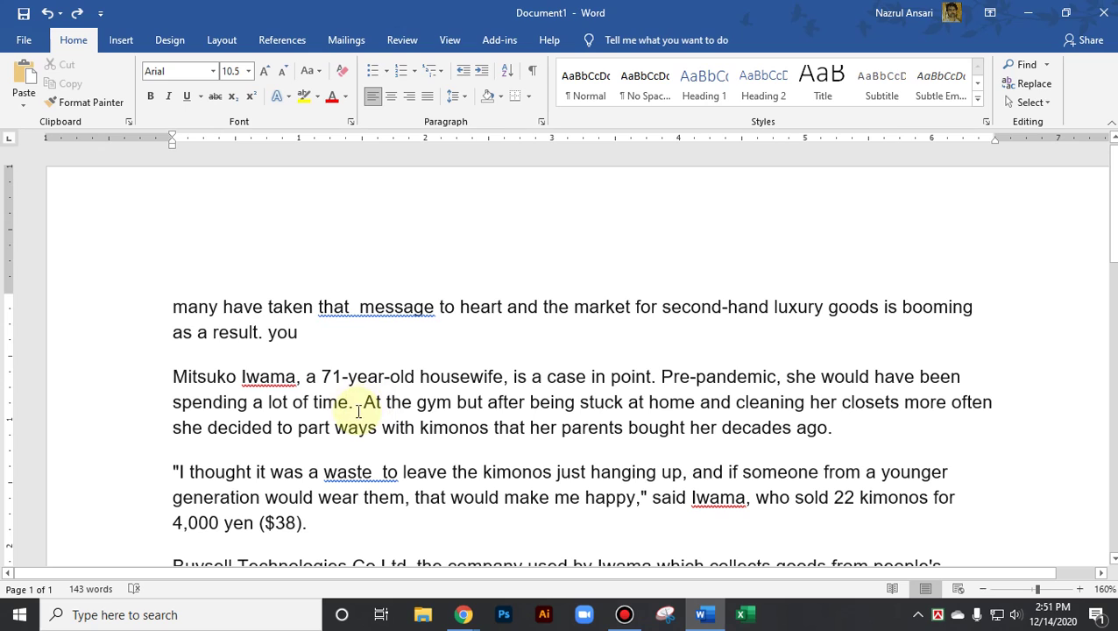
left_click(805, 403)
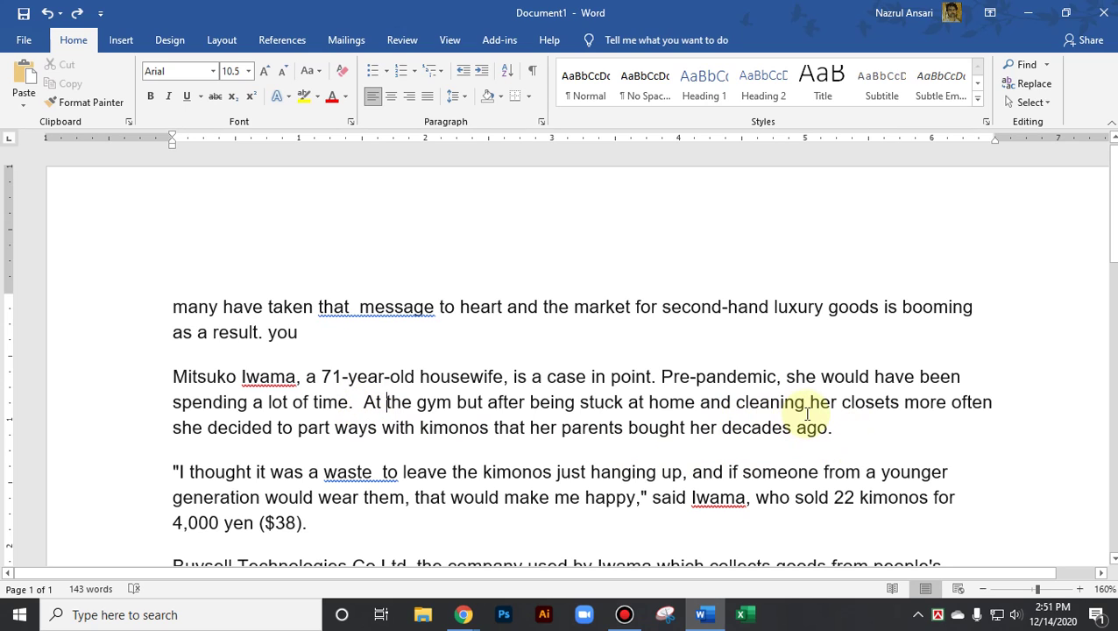
type(".")
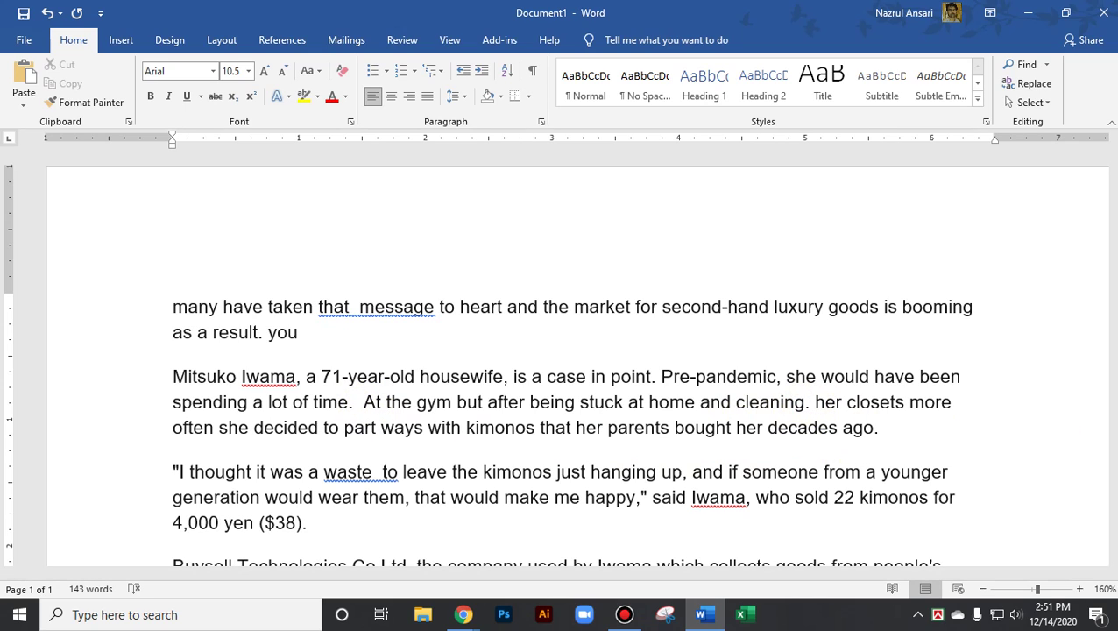
key("Delete")
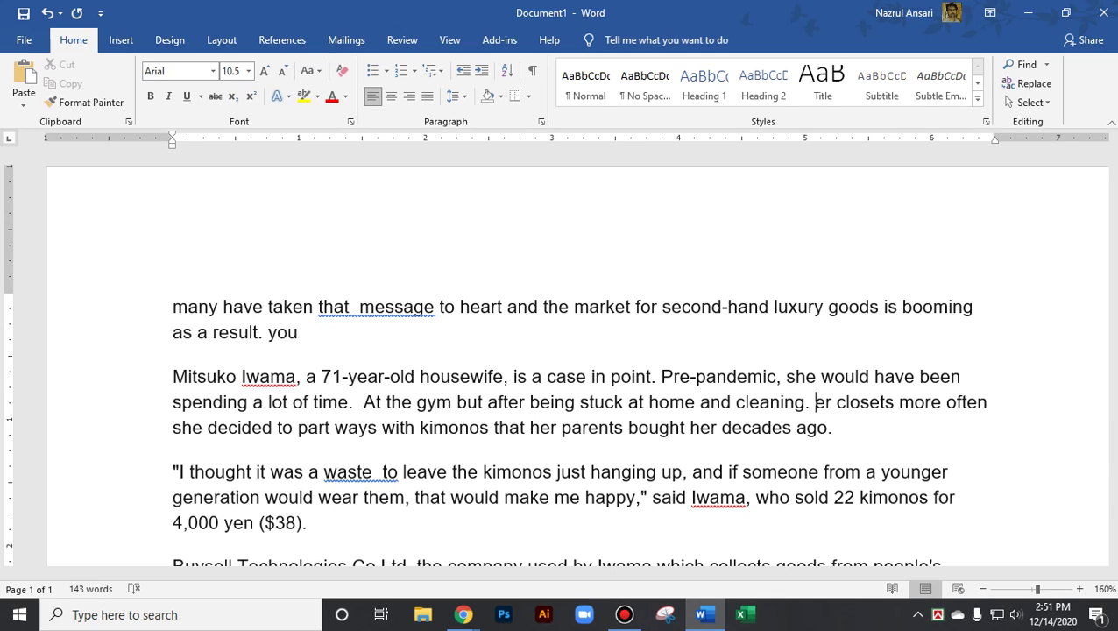
type("H")
left_click(815, 497)
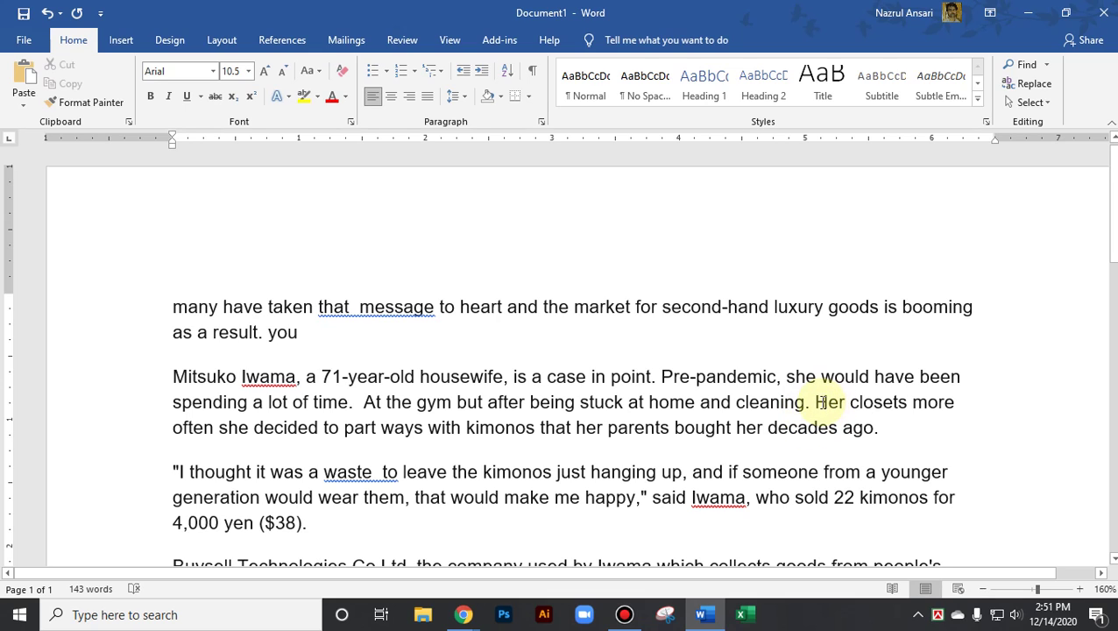
left_click(810, 403)
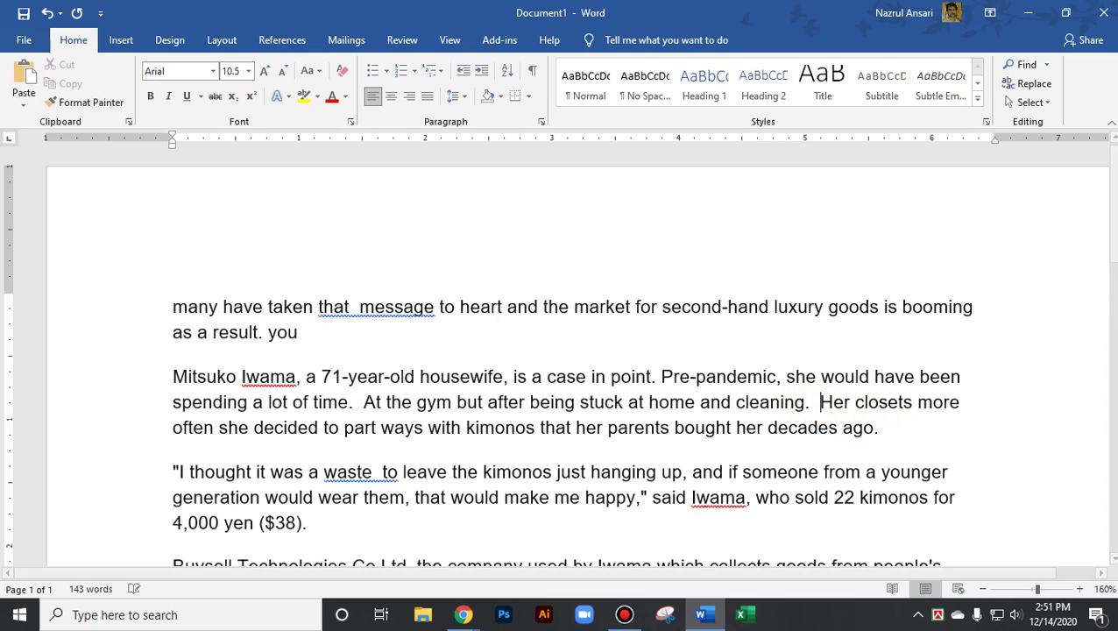
Insert a second space between "home" and "and" in the second paragraph, and remove it again
left_click(788, 443)
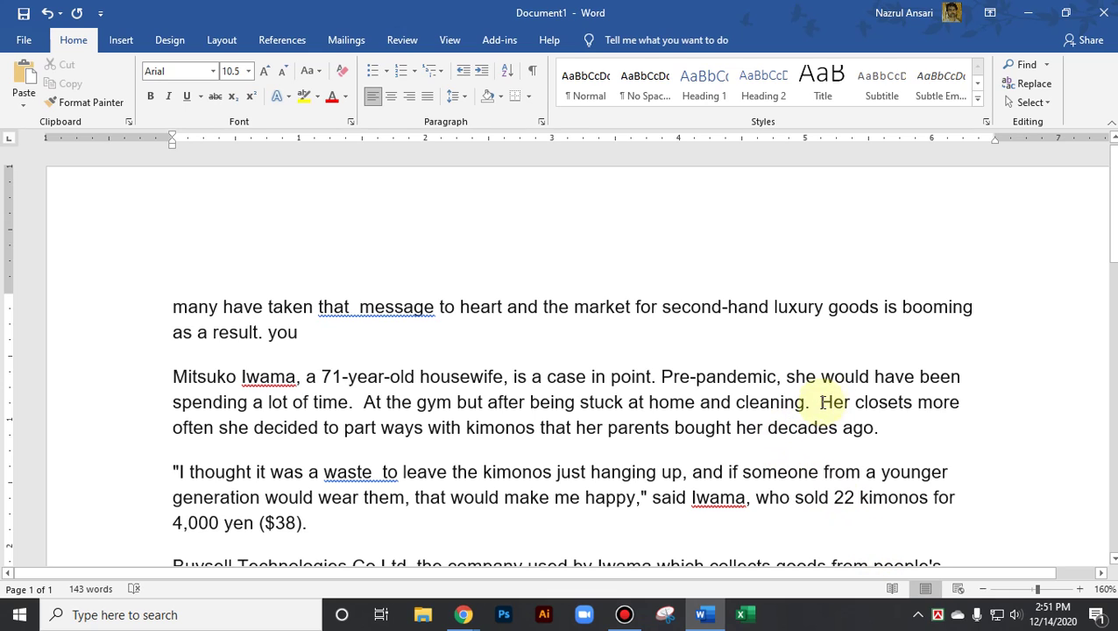
left_click(699, 403)
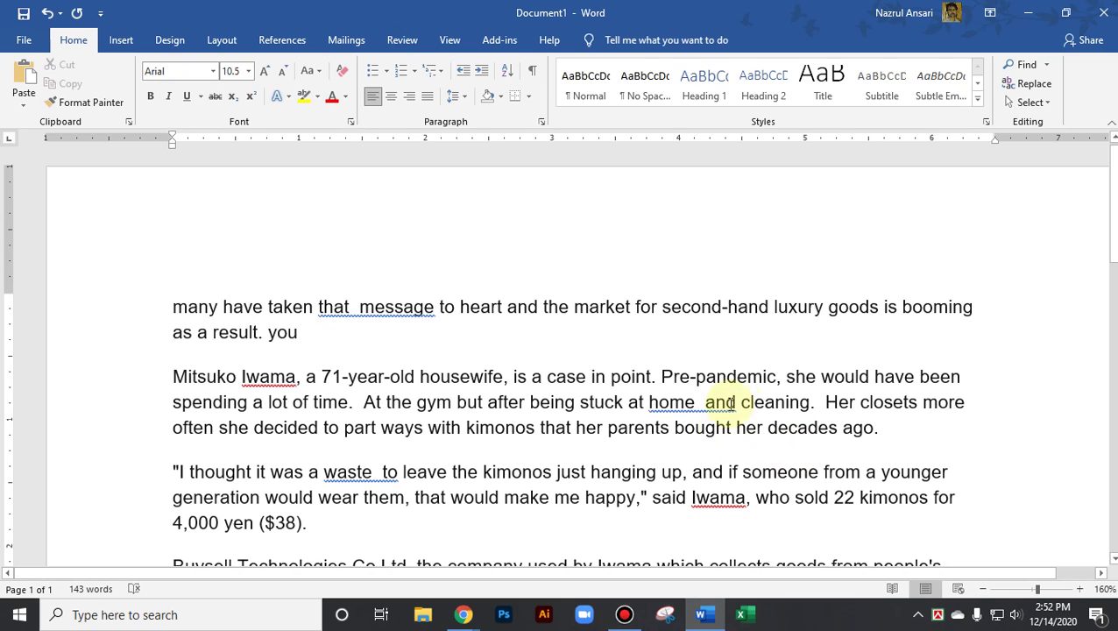
left_click_drag(827, 403, 811, 403)
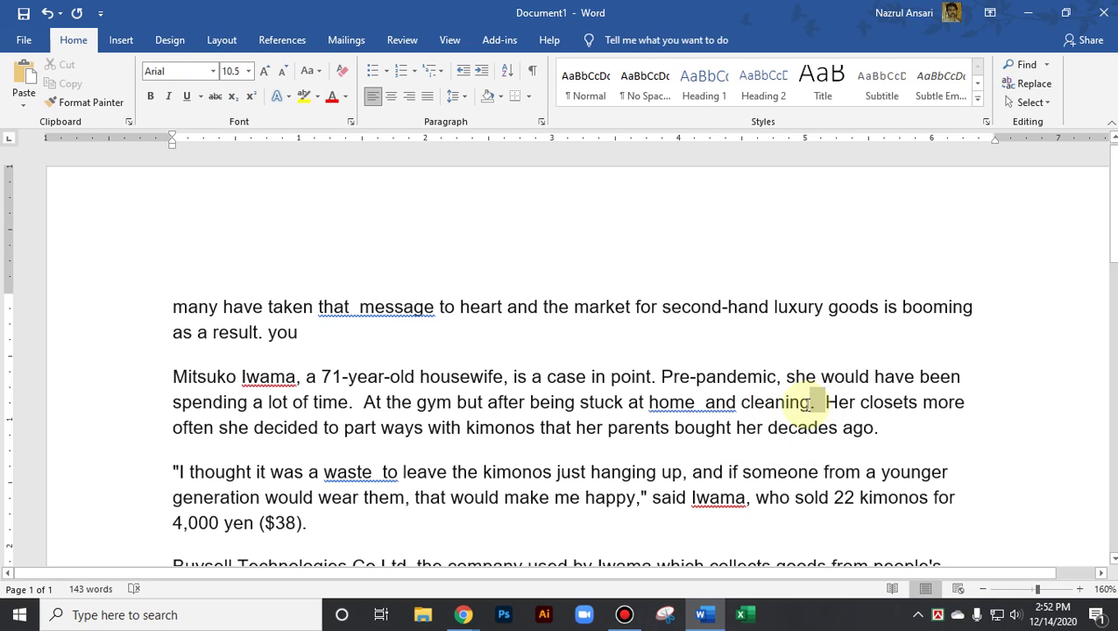
left_click(819, 404)
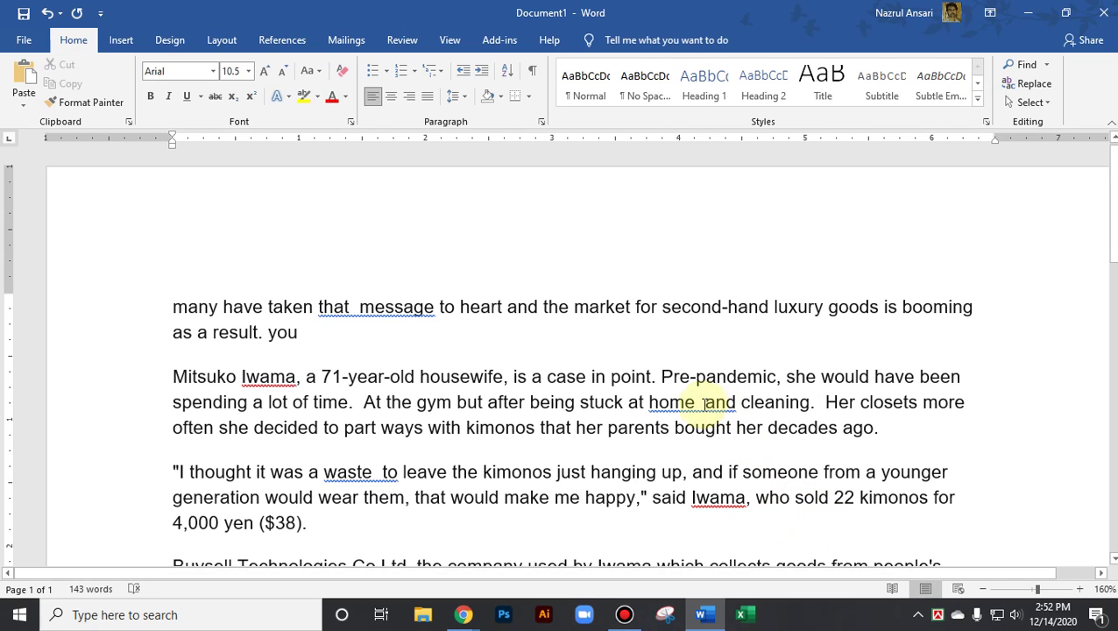
left_click(705, 402)
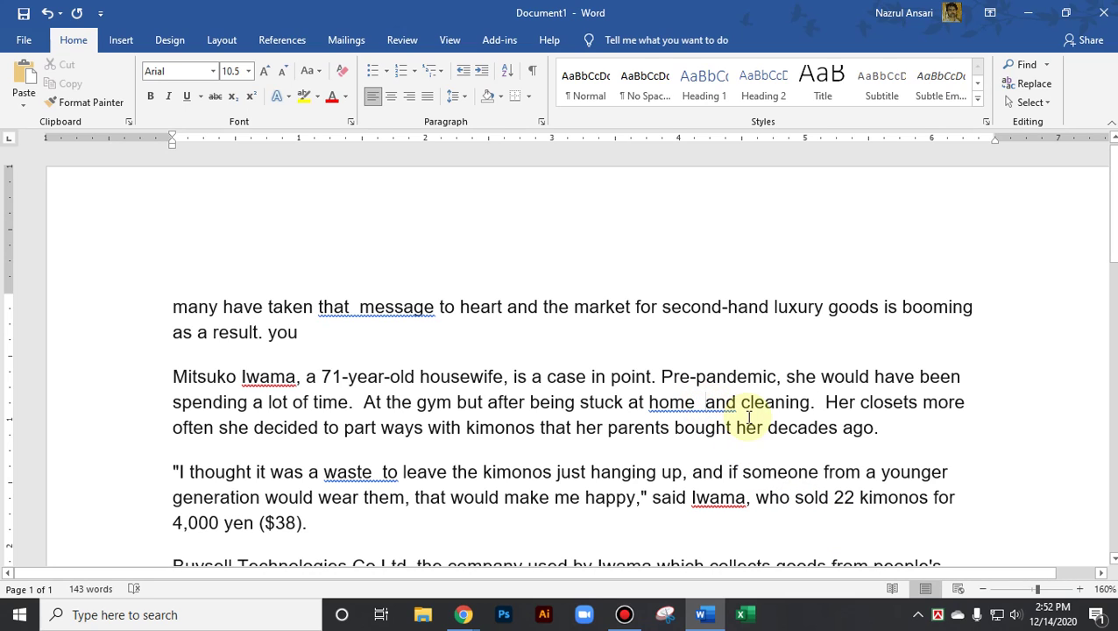
key("BackSpace")
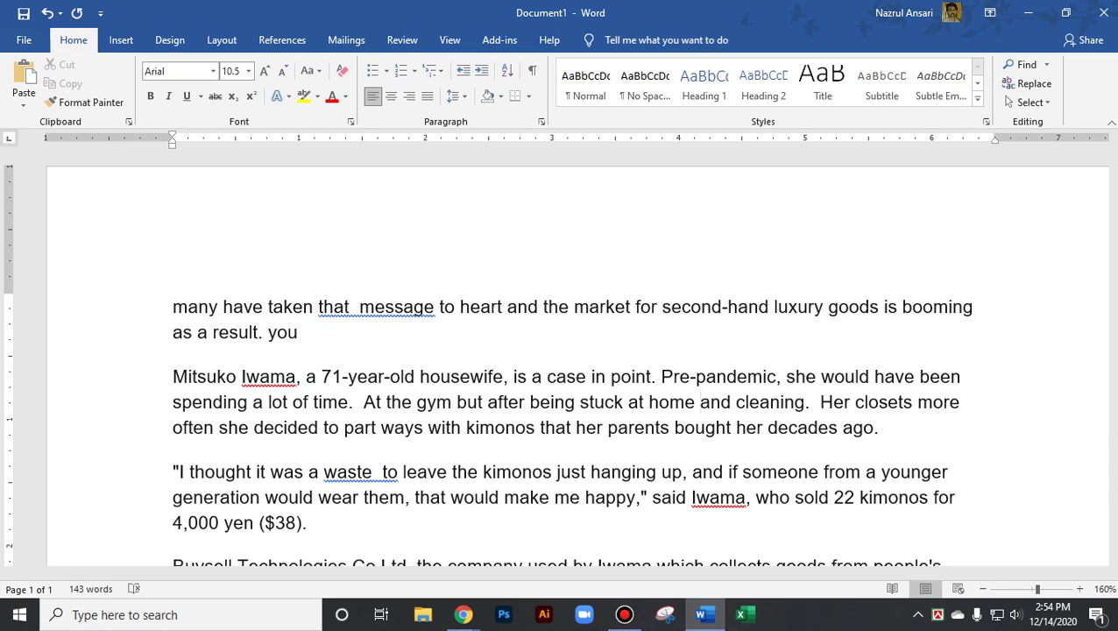
Adjust the computer's speaker volume
left_click(1010, 614)
left_click(971, 576)
left_click(679, 440)
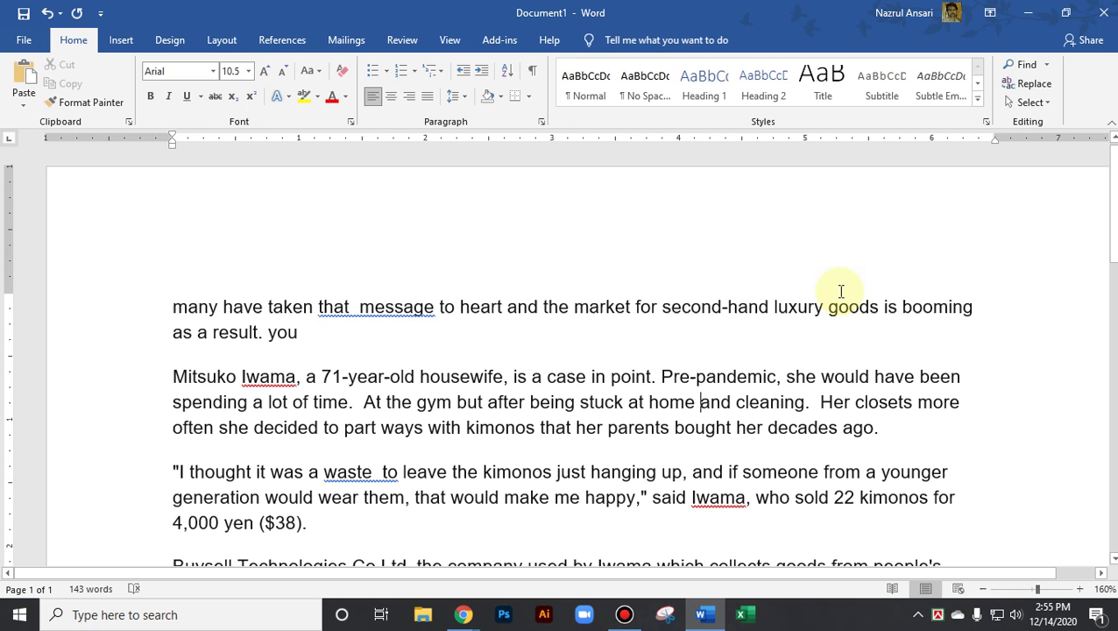
Minimize the Word document and refresh the desktop
left_click(1028, 13)
right_click(647, 181)
left_click(668, 225)
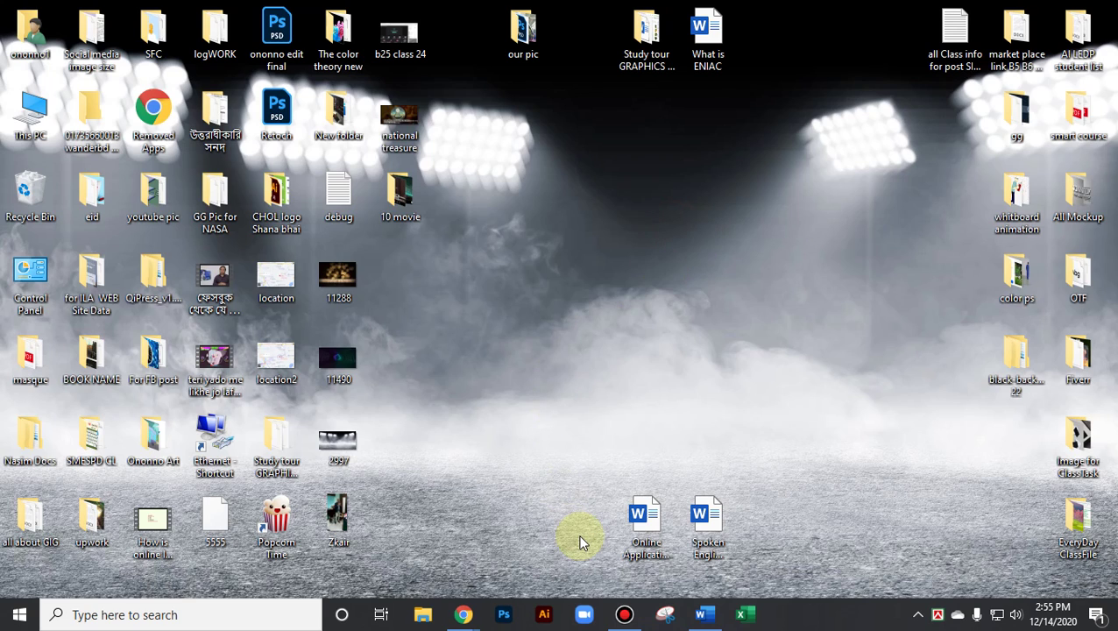
Switch to the bdnews24 article in Chrome and clear the selection of the copied paragraphs
mouse_move(463, 618)
left_click(394, 563)
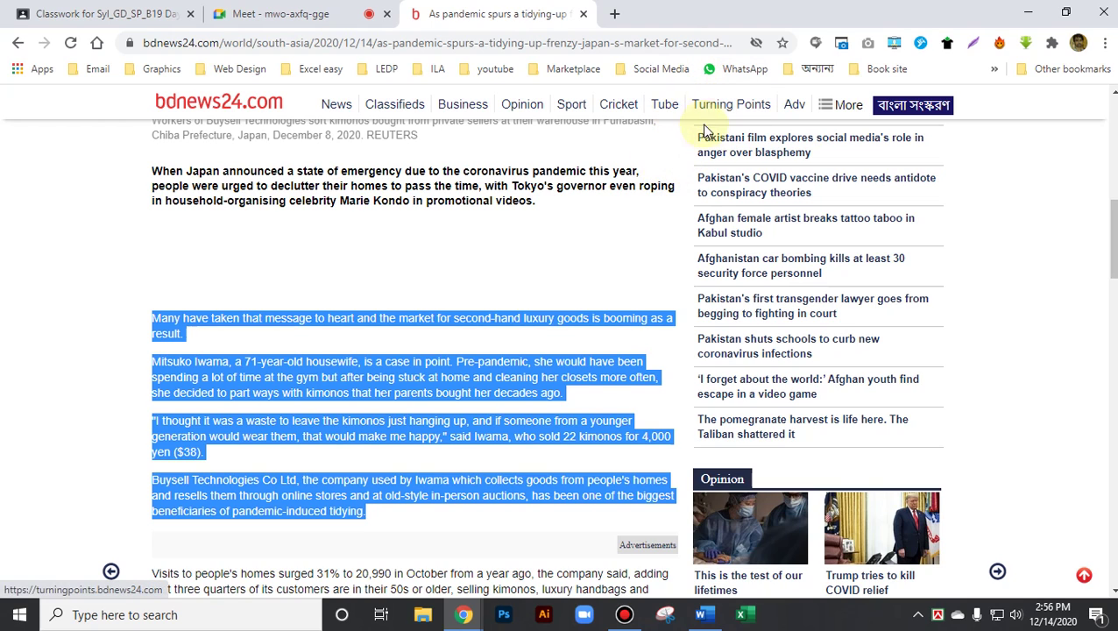
left_click(324, 318)
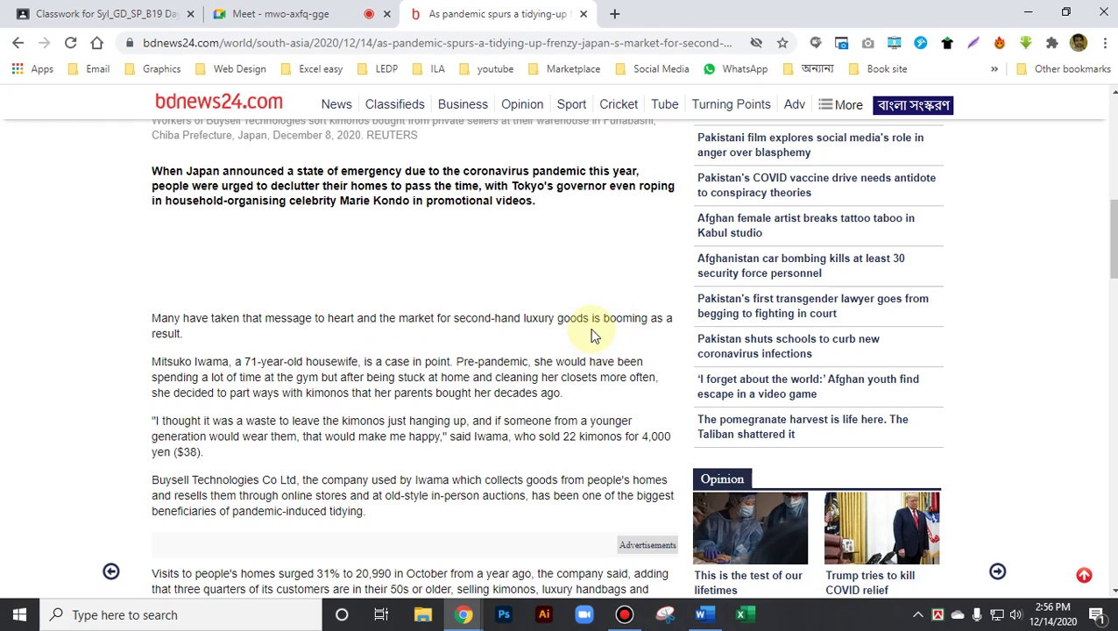
double_click(625, 336)
Minimize the Chrome window and refresh the desktop
left_click(1028, 12)
right_click(596, 198)
left_click(618, 247)
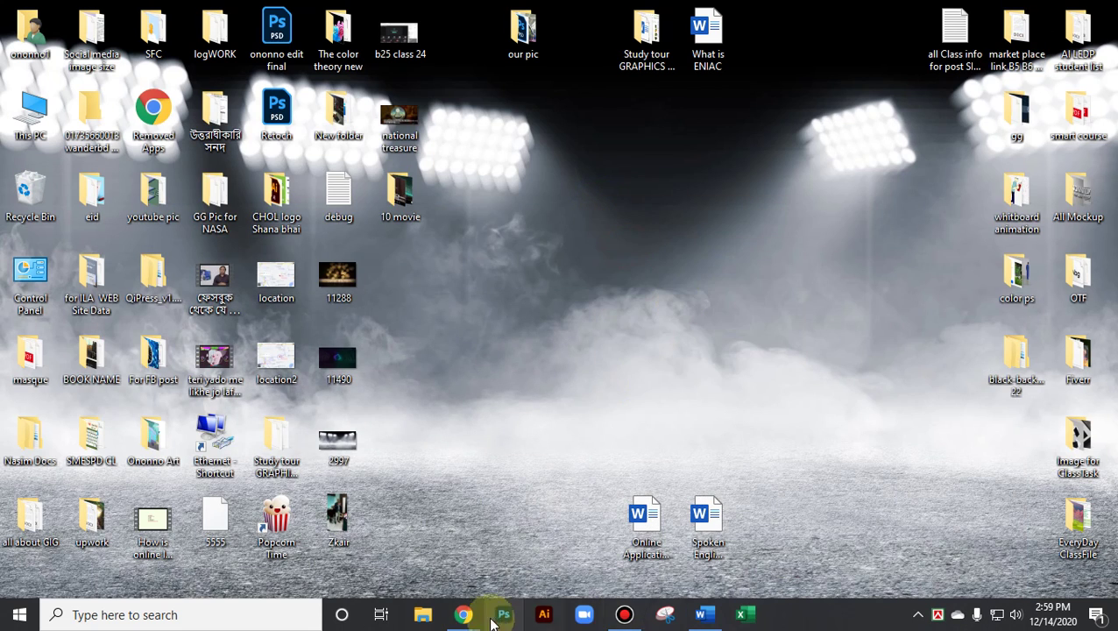
Bring up the Meet call in Chrome, and replace the news article's tab with a new blank tab
mouse_move(464, 617)
left_click(399, 549)
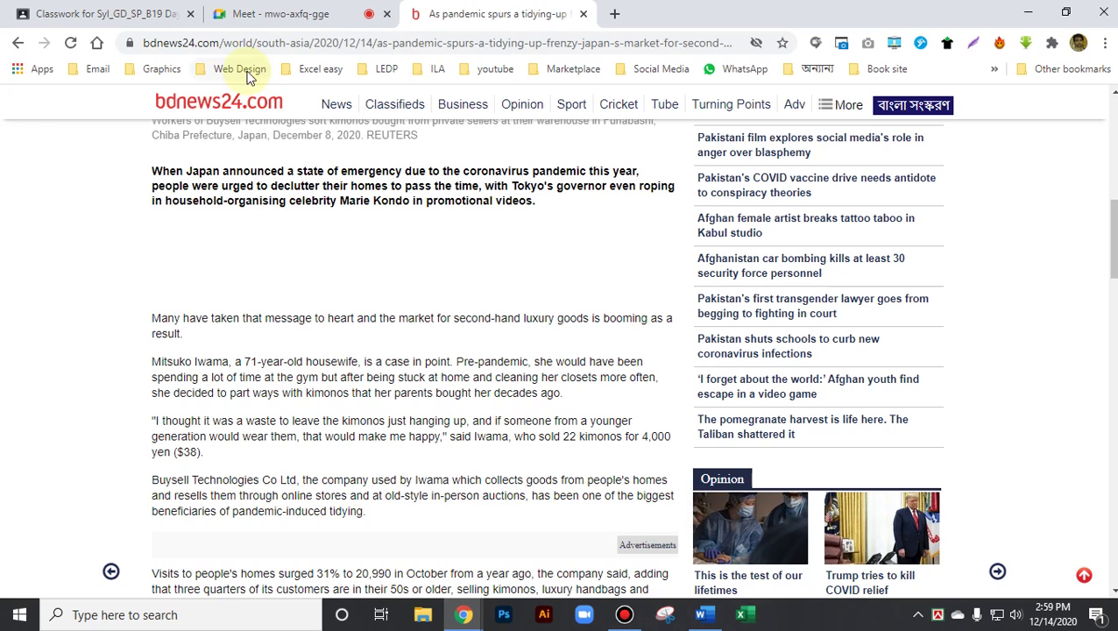
left_click(283, 14)
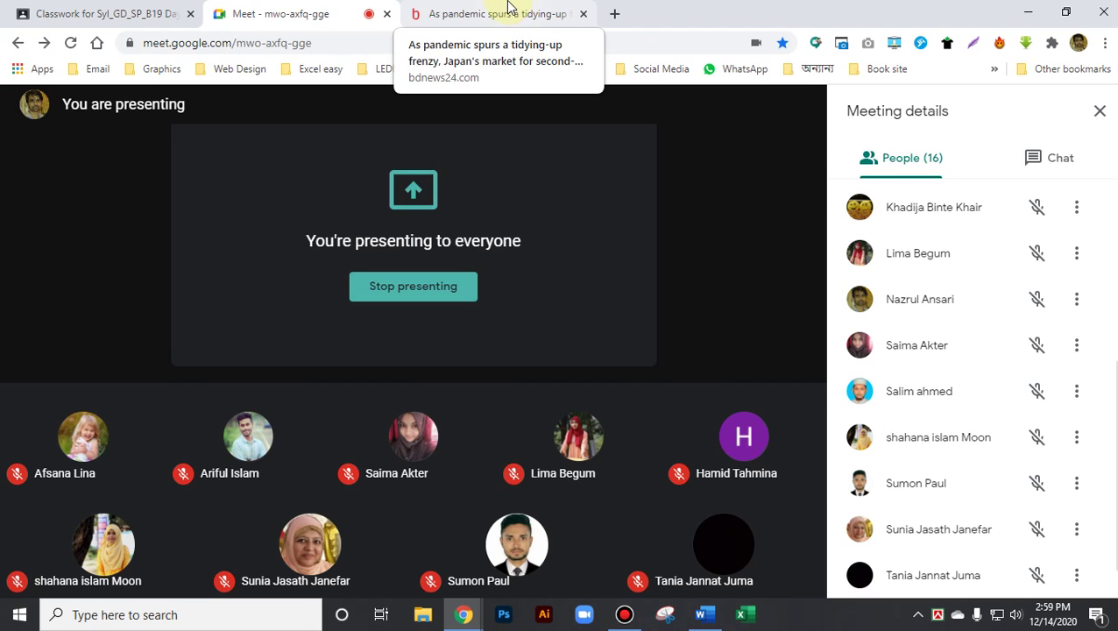
mouse_move(545, 7)
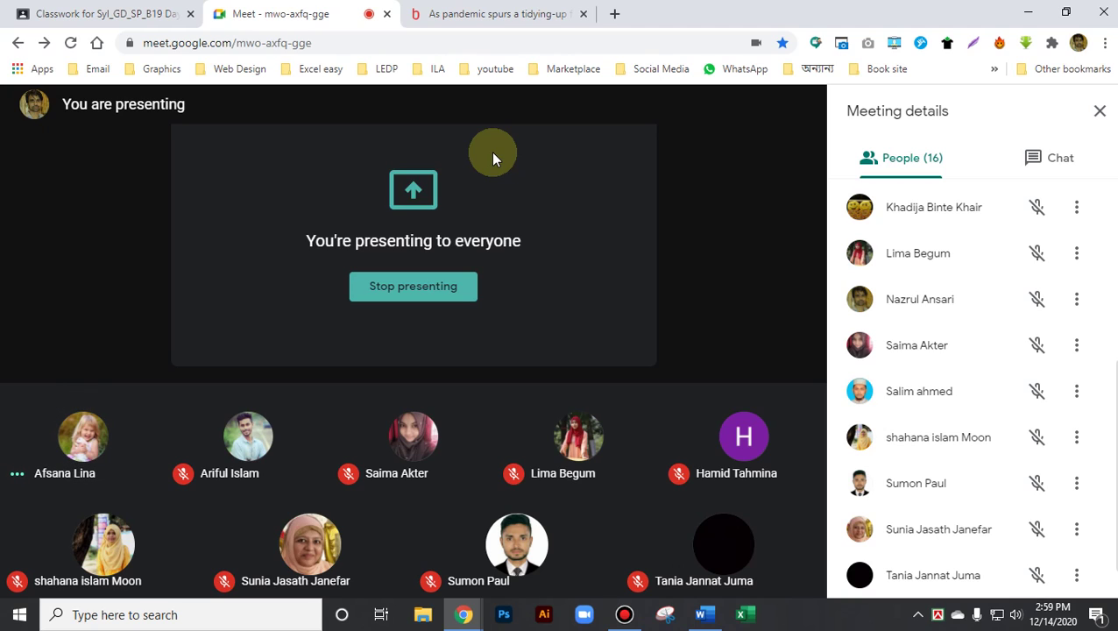
left_click(614, 15)
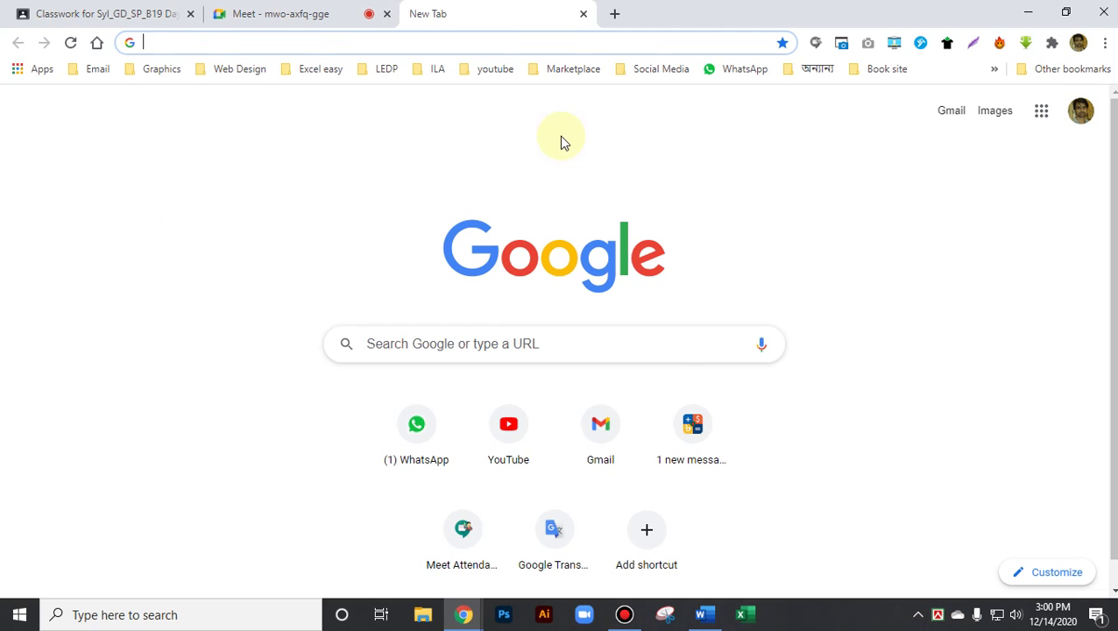
Switch to Photoshop and open the recent photo of yellow and orange peppers
left_click(1027, 13)
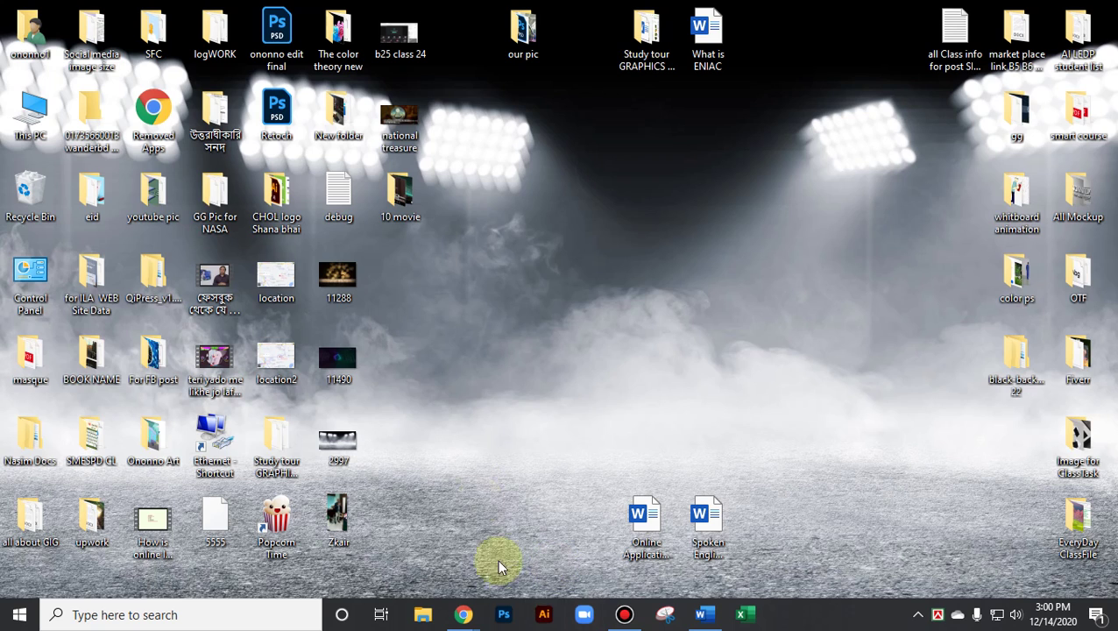
left_click(502, 616)
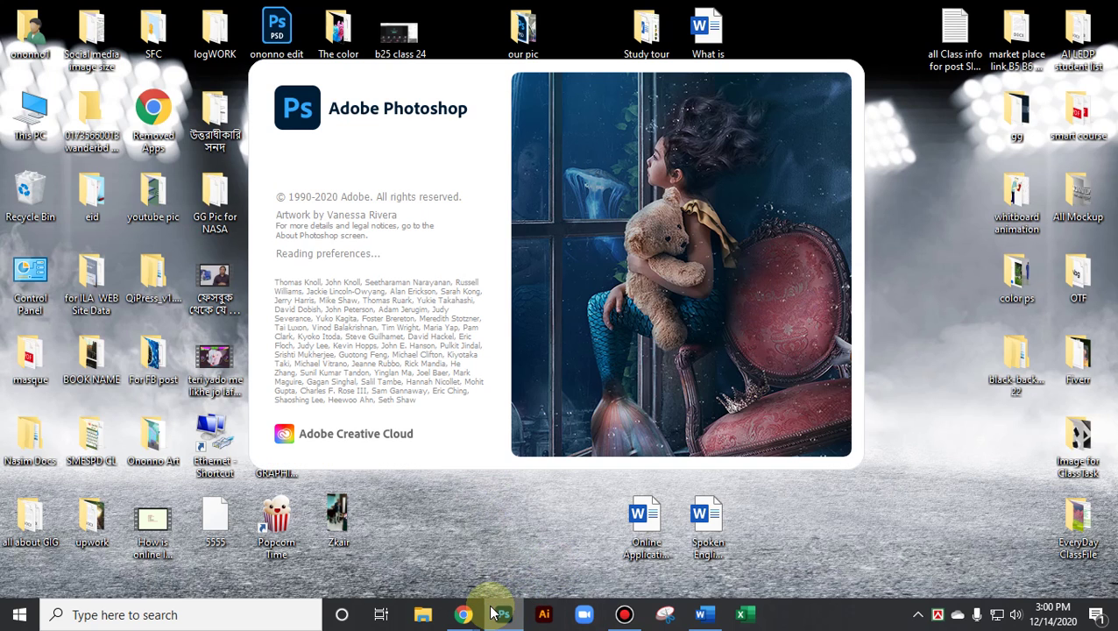
mouse_move(480, 609)
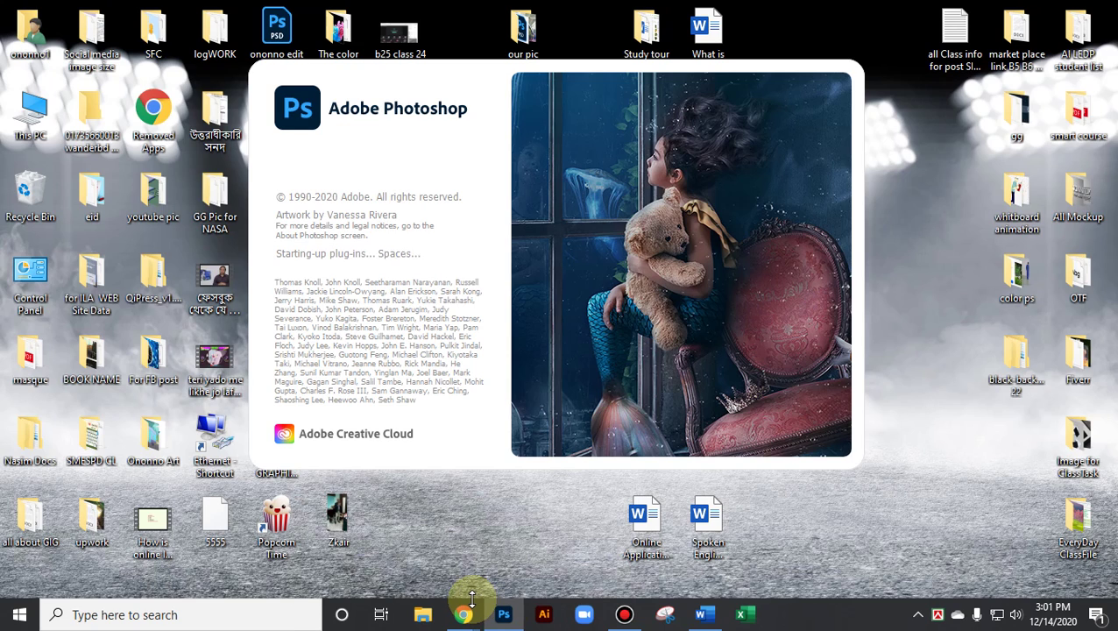
mouse_move(490, 628)
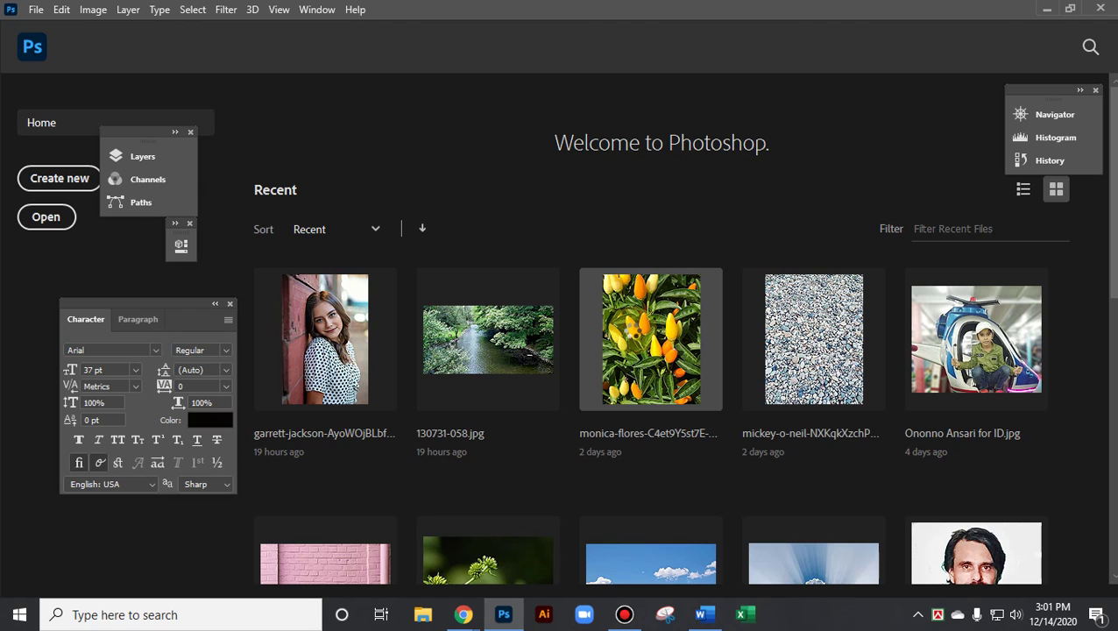
left_click(635, 346)
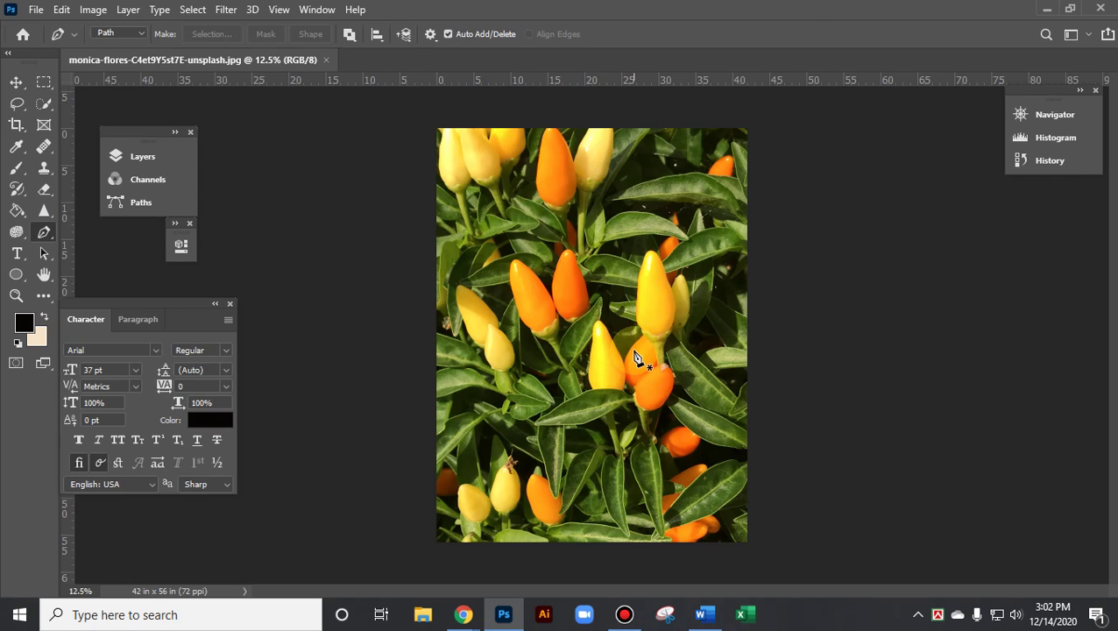
Set the computer's speaker volume to 23
left_click(1016, 615)
left_click(928, 580)
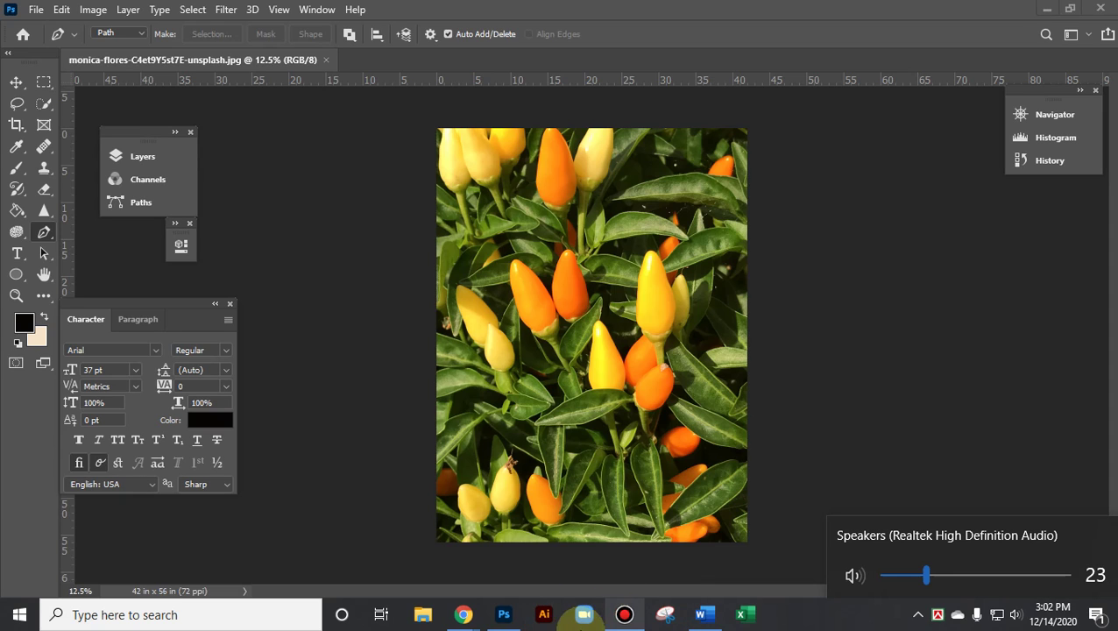
Stop sharing the screen with the Meet call
left_click(464, 617)
left_click(596, 545)
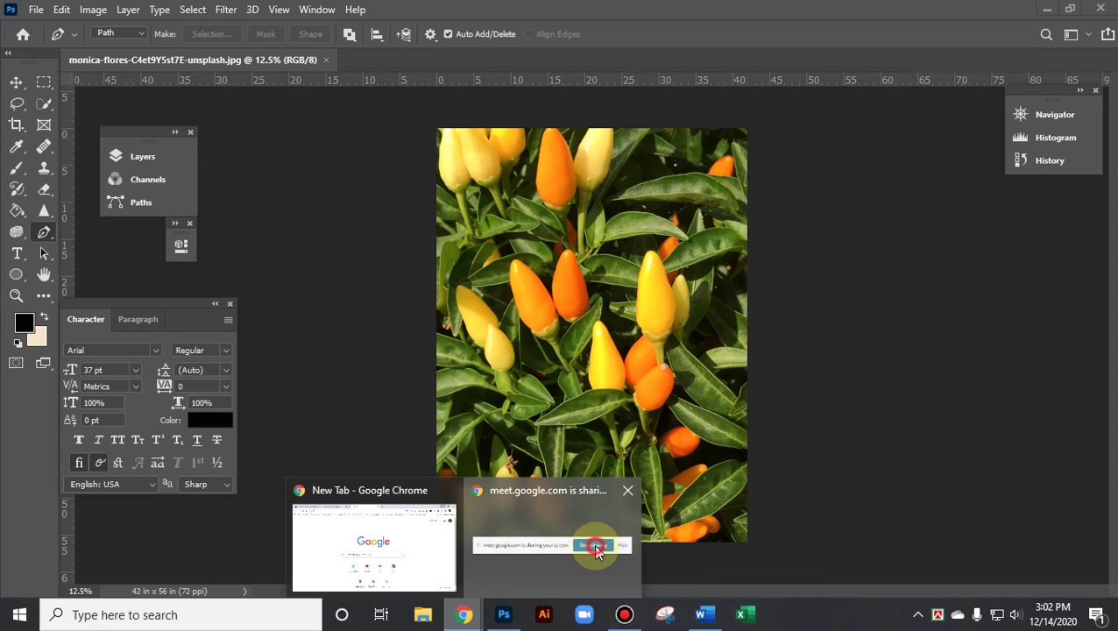
left_click(628, 574)
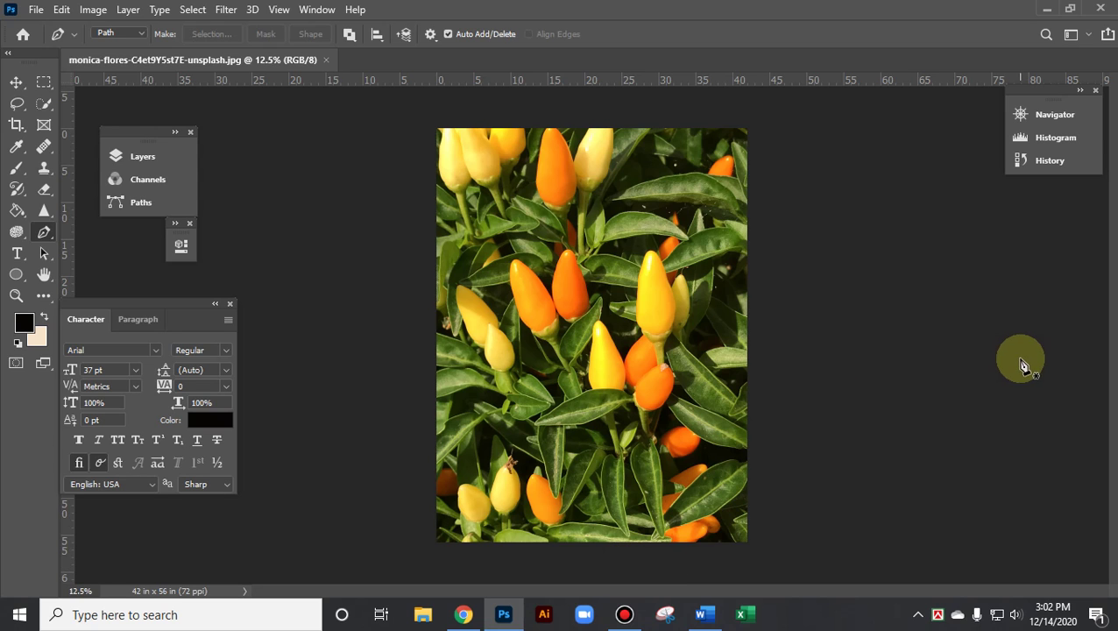
Minimize Photoshop to a refreshed desktop and return to the Meet call in Chrome
left_click(1052, 12)
right_click(754, 199)
mouse_move(780, 209)
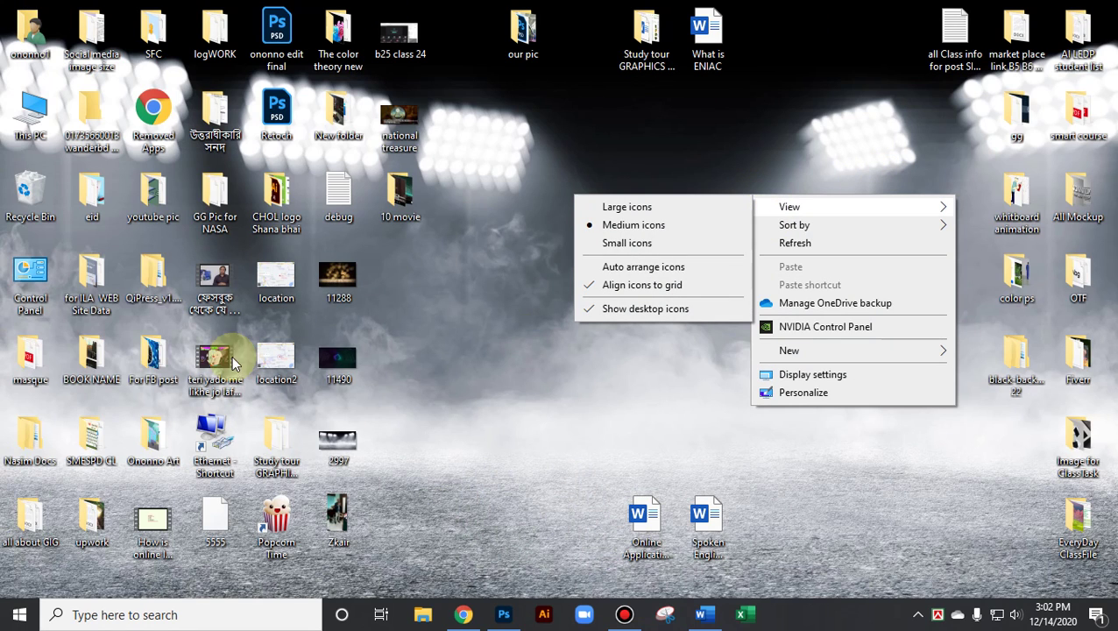
left_click(795, 243)
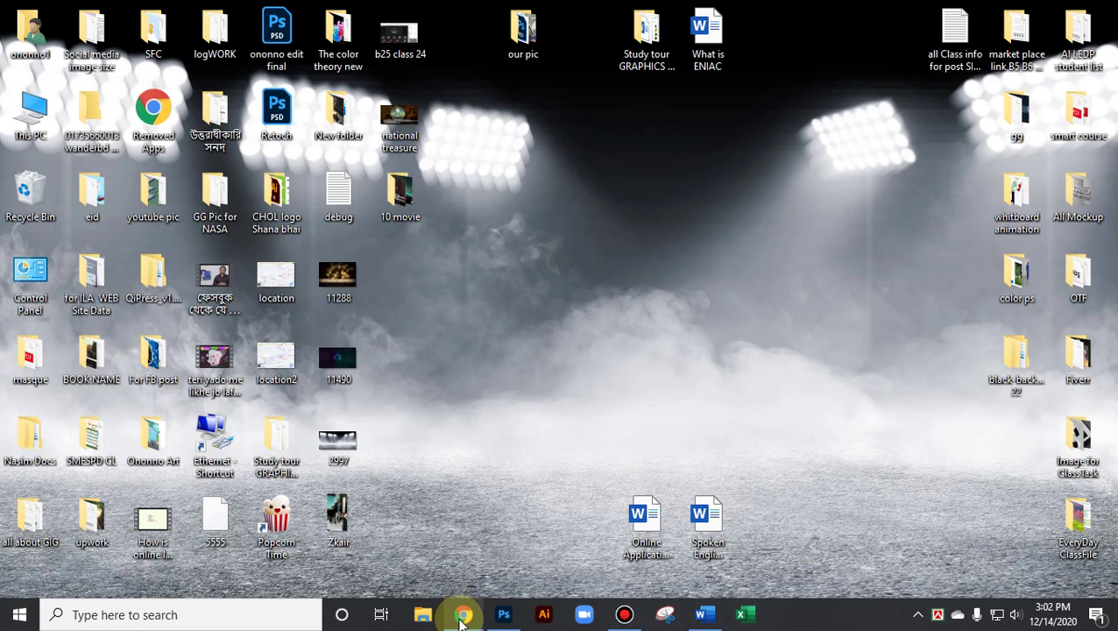
left_click(464, 614)
left_click(320, 22)
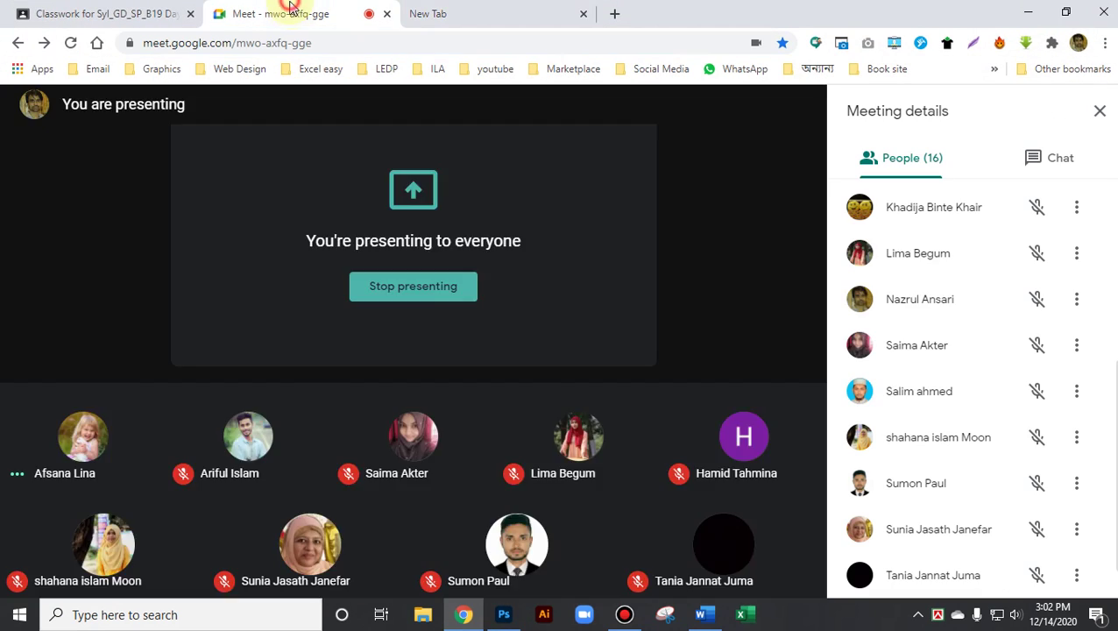
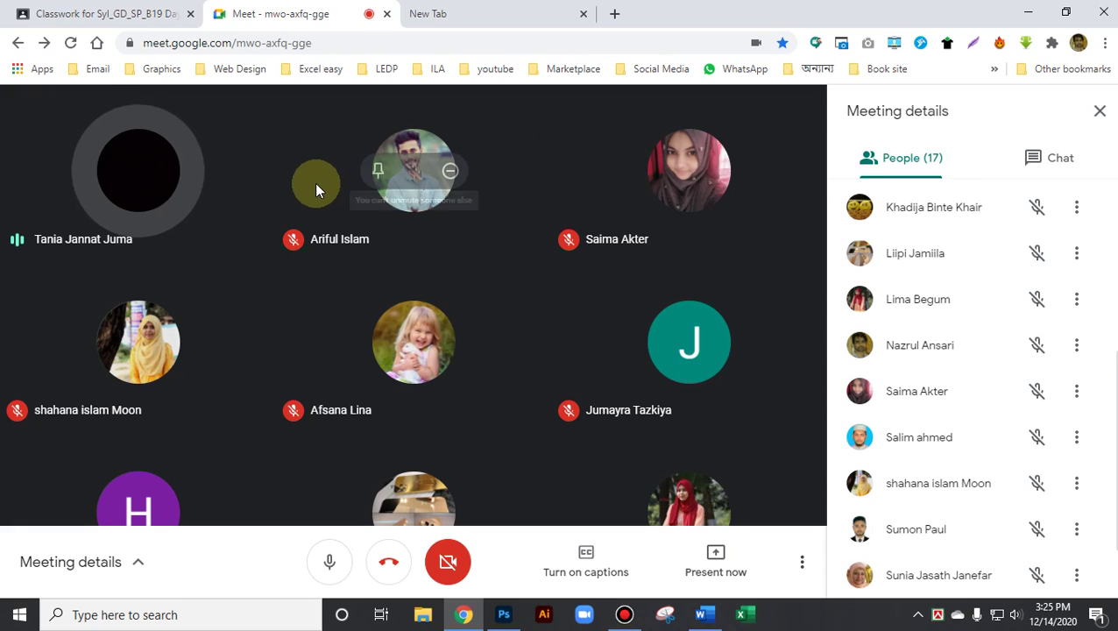
left_click(449, 13)
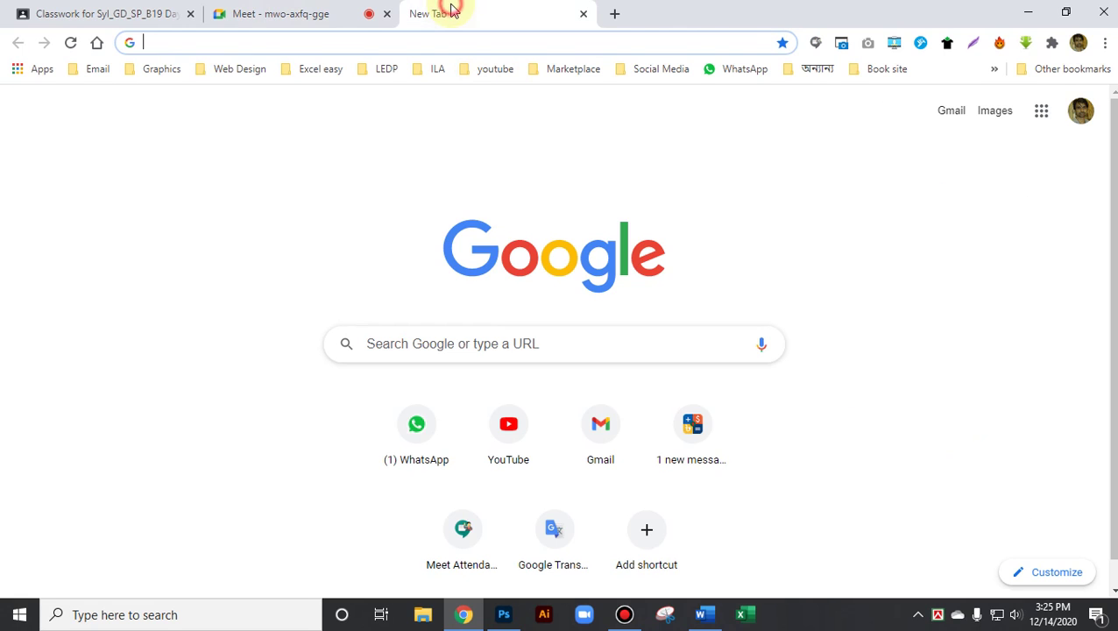
left_click(318, 12)
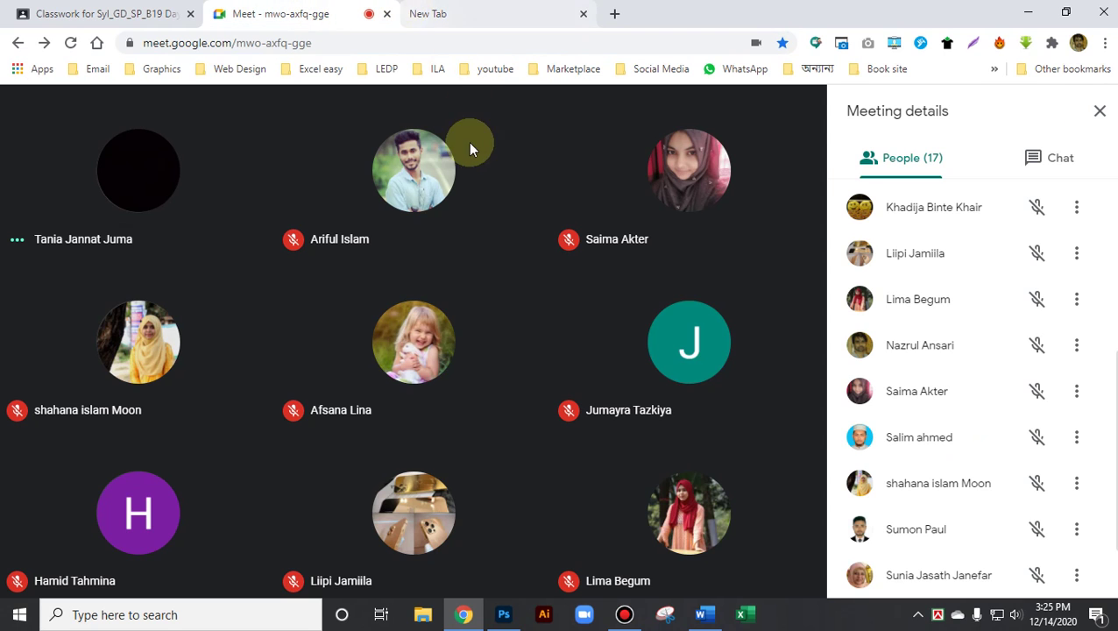
left_click(119, 11)
left_click(280, 12)
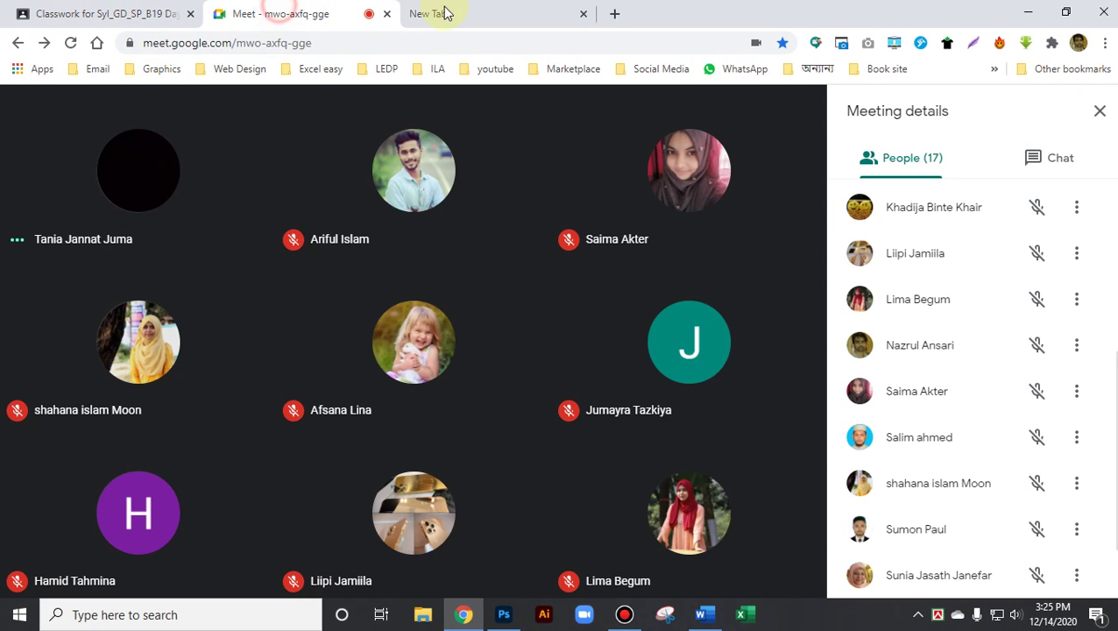
left_click(434, 12)
left_click(296, 12)
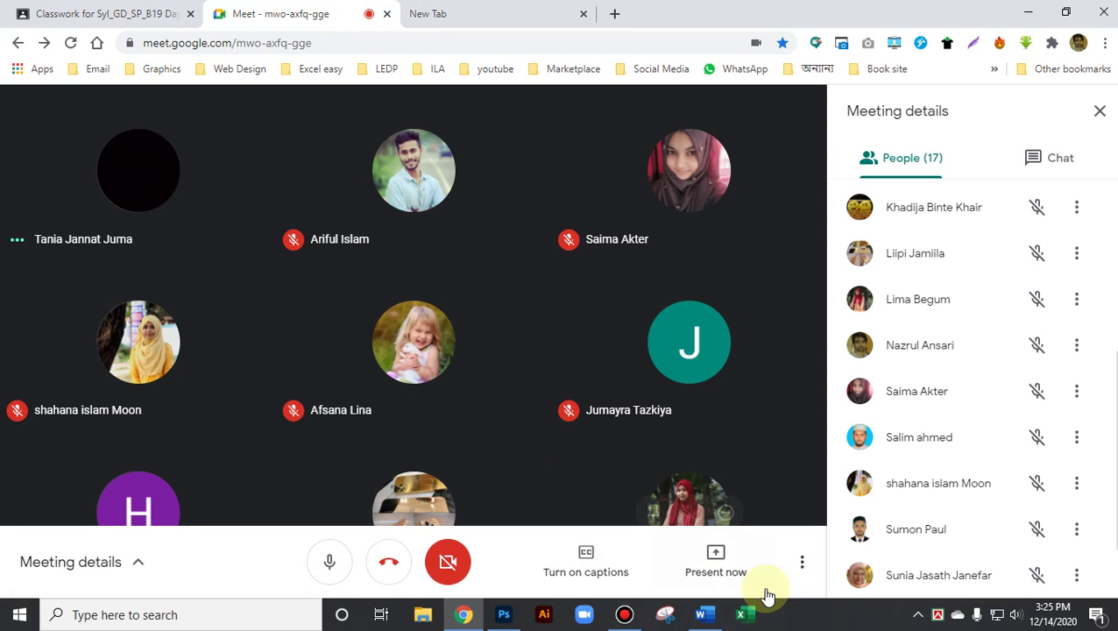
Present the entire screen in the Meet call and hide the screen-sharing notice
left_click(715, 542)
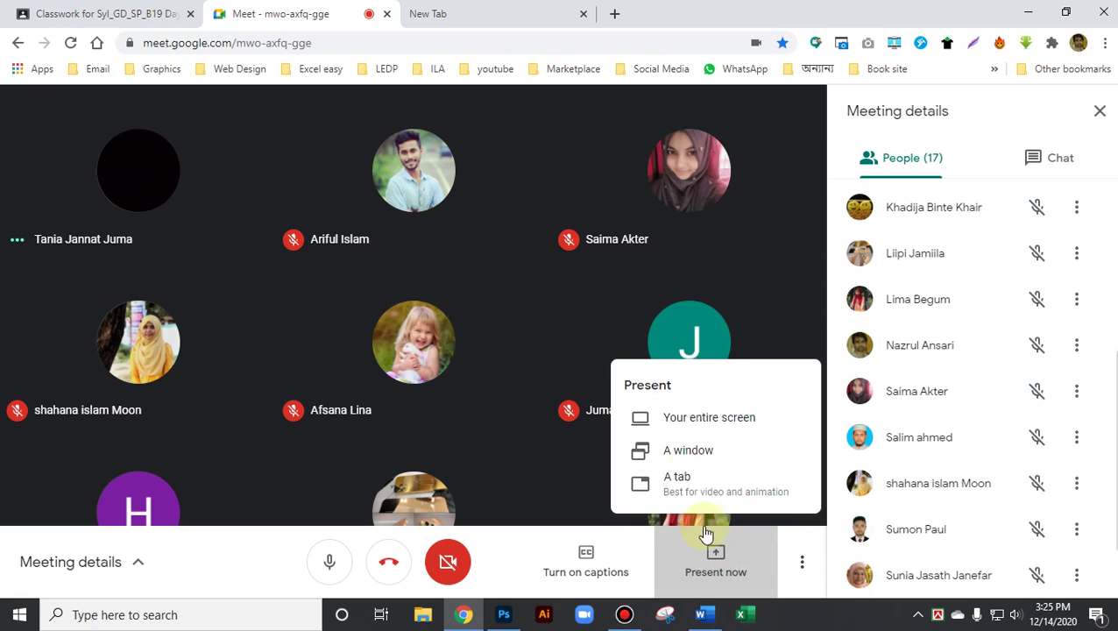
left_click(680, 430)
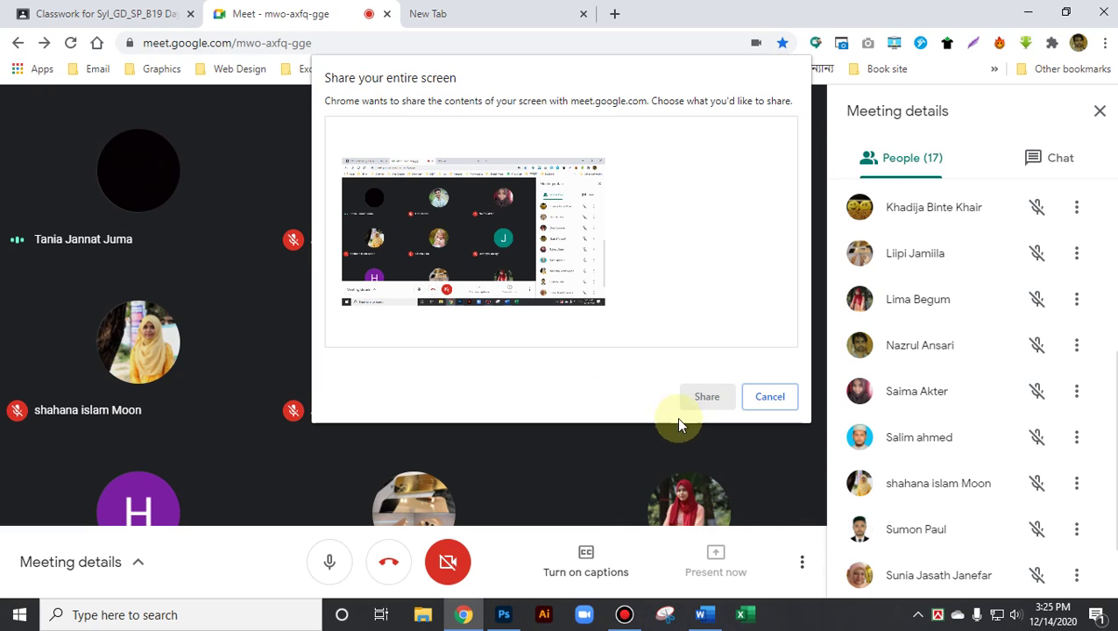
left_click(726, 399)
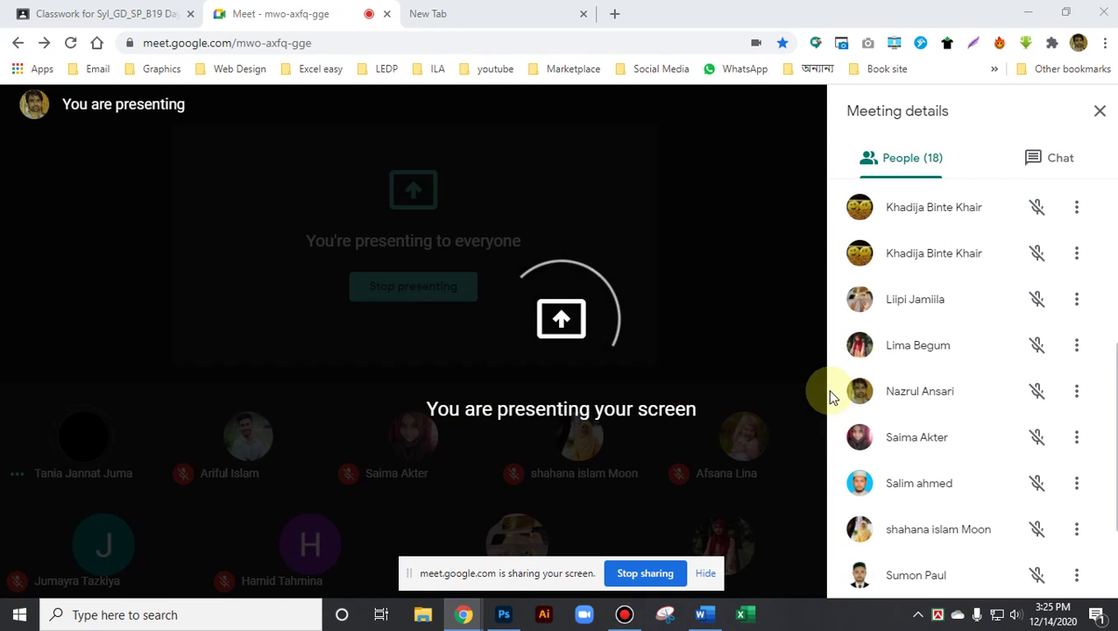
left_click(706, 573)
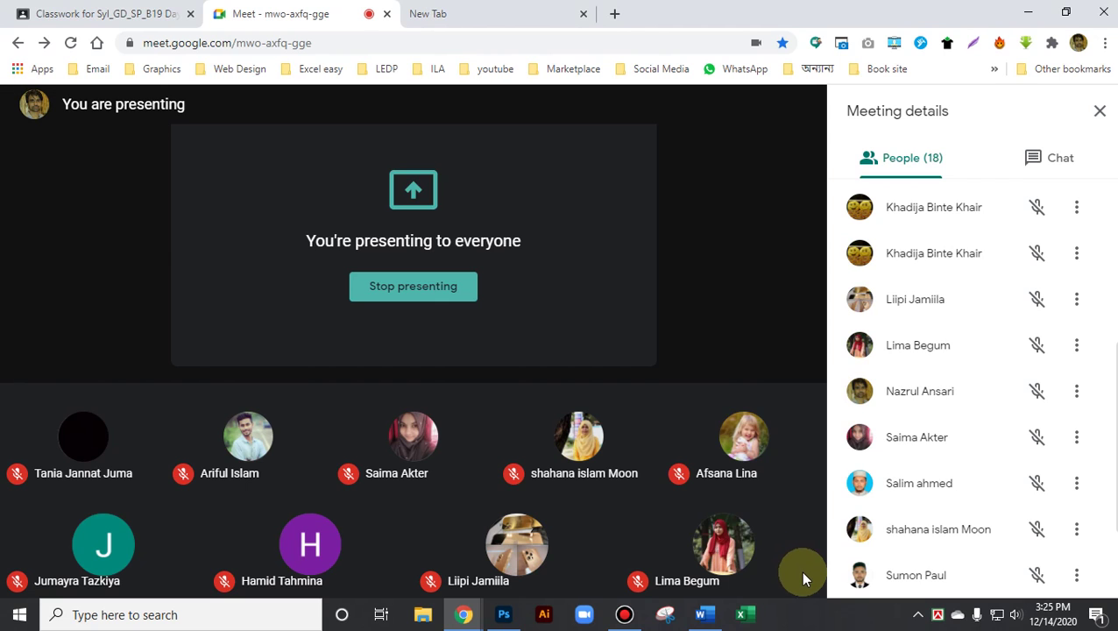
mouse_move(774, 568)
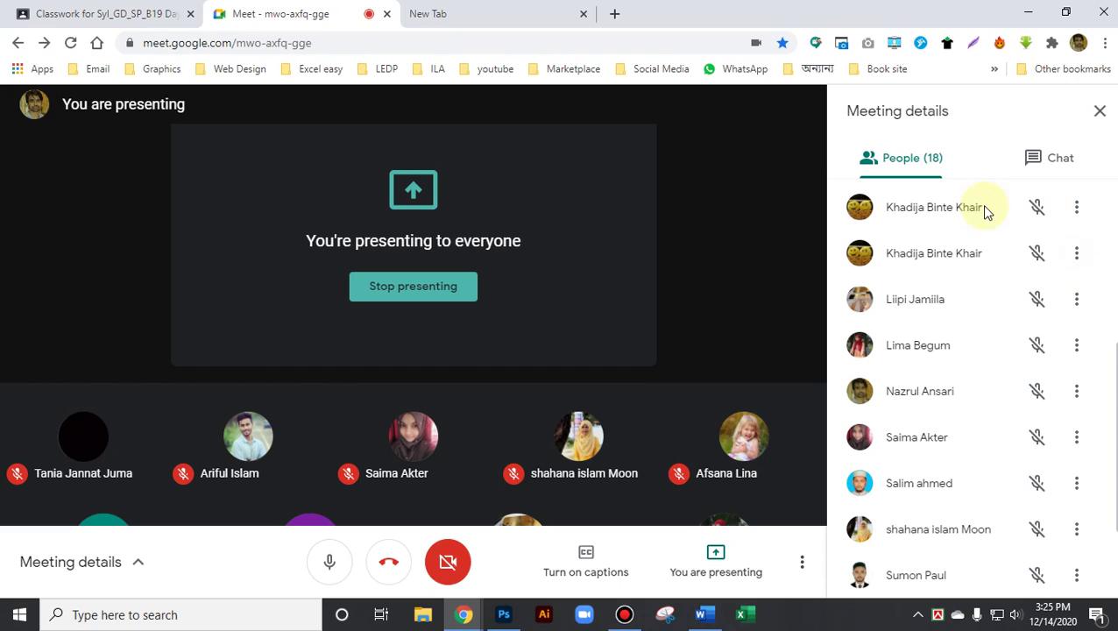
left_click(1028, 12)
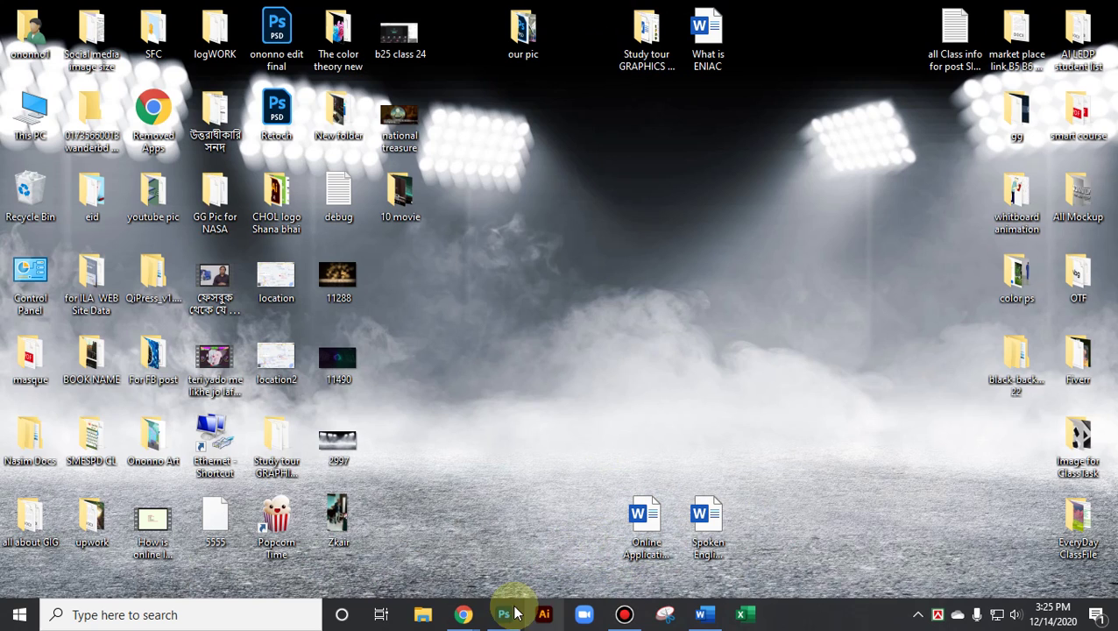
mouse_move(465, 619)
left_click(412, 574)
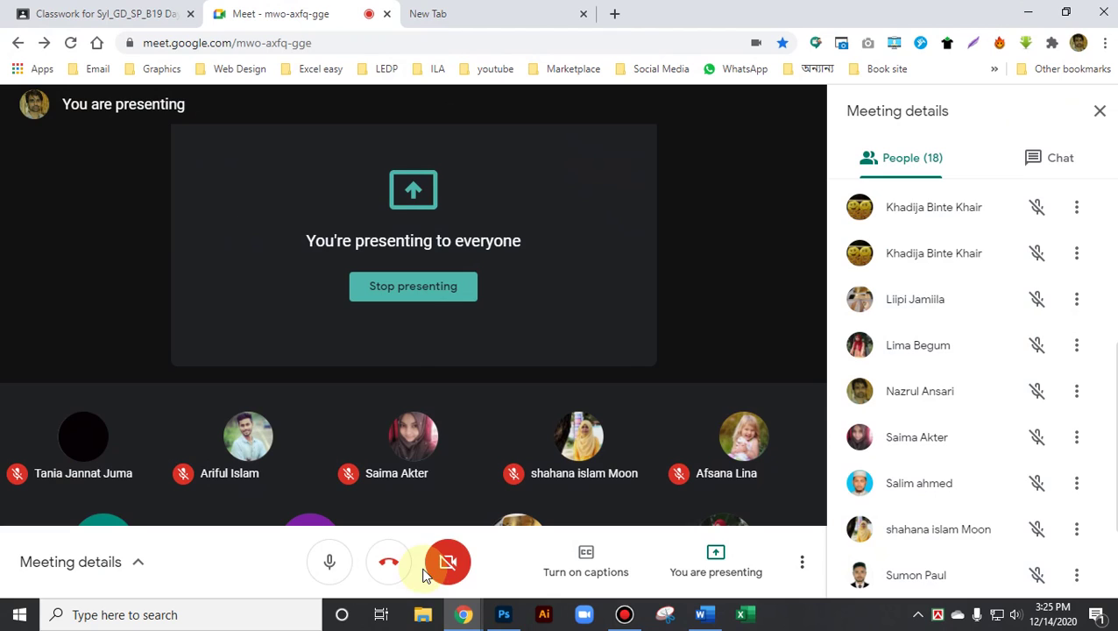
left_click(447, 570)
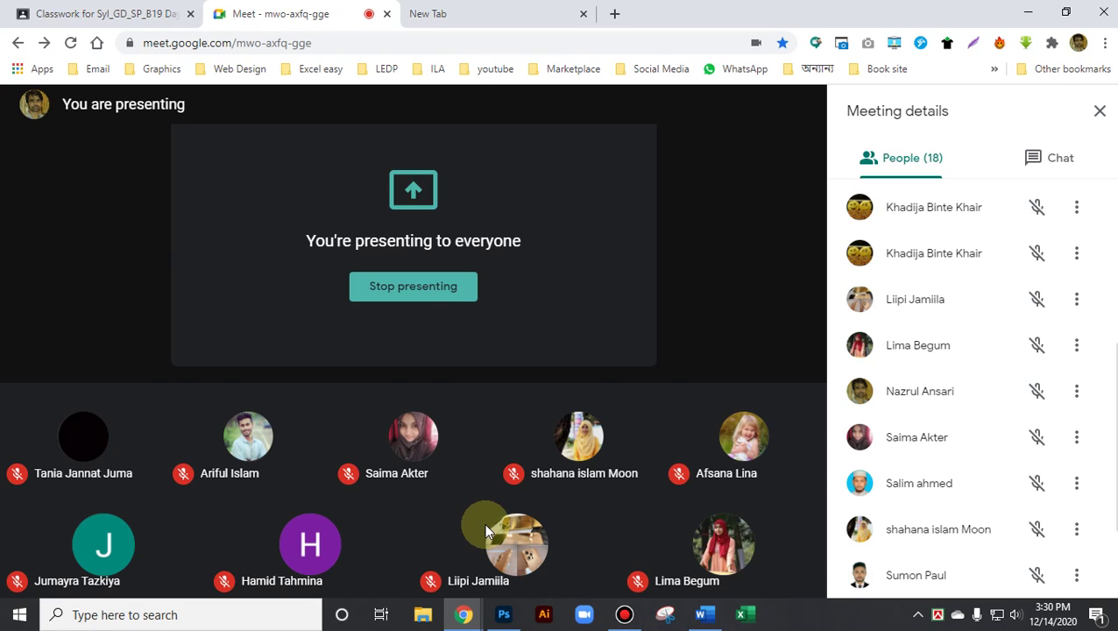
Look through the Meet call's participant list and switch to the pepper photo in Photoshop
scroll(1045, 461, "down", 3)
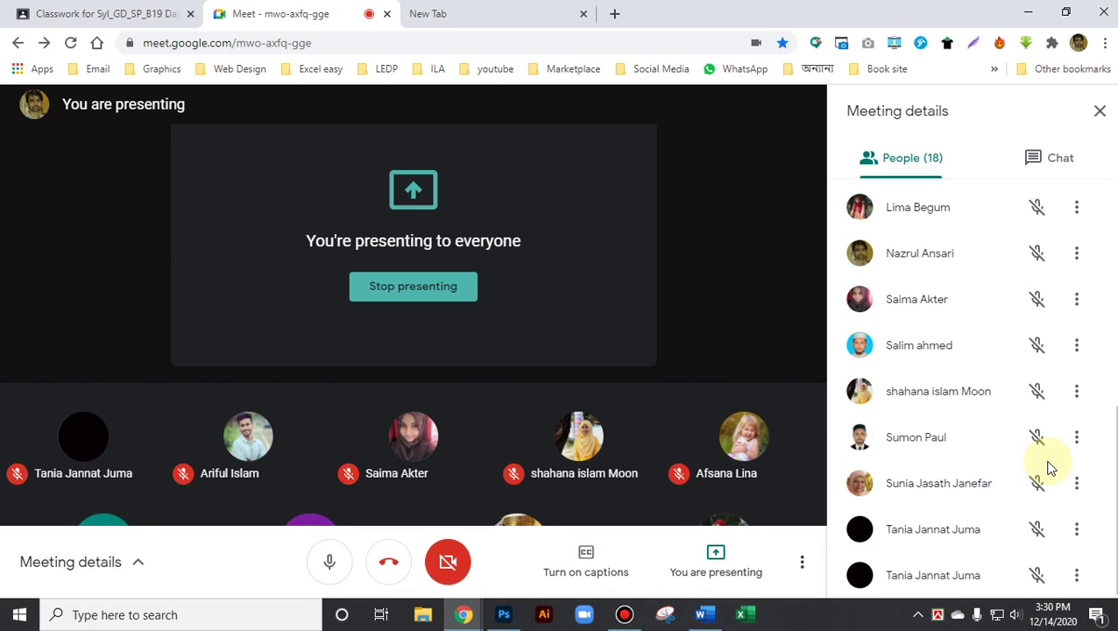
scroll(1050, 469, "up", 5)
scroll(1050, 469, "down", 5)
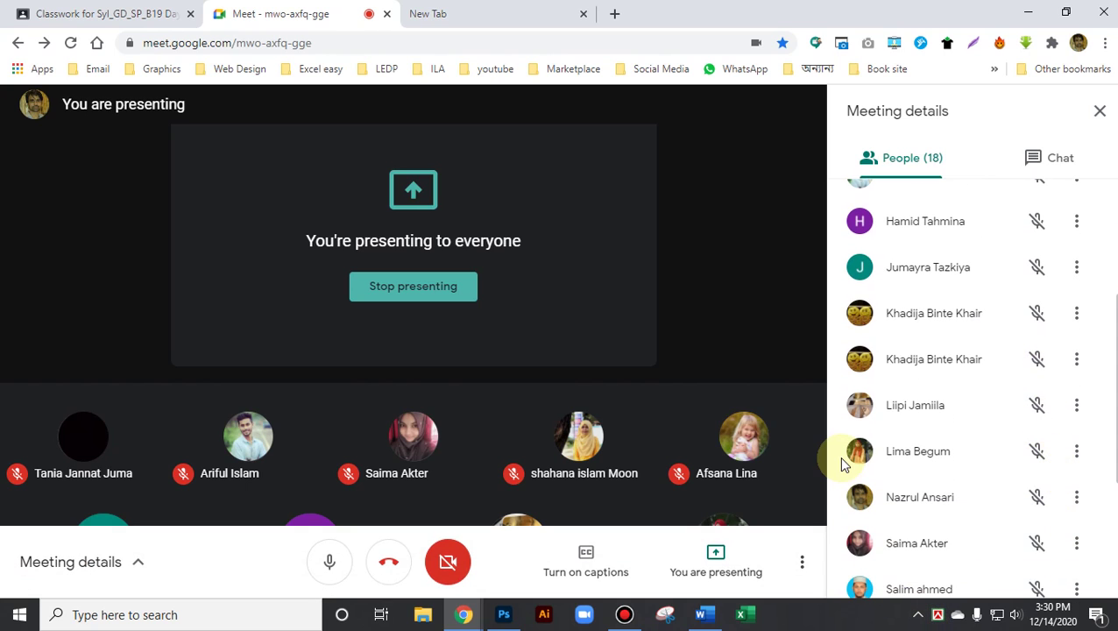
left_click(1031, 14)
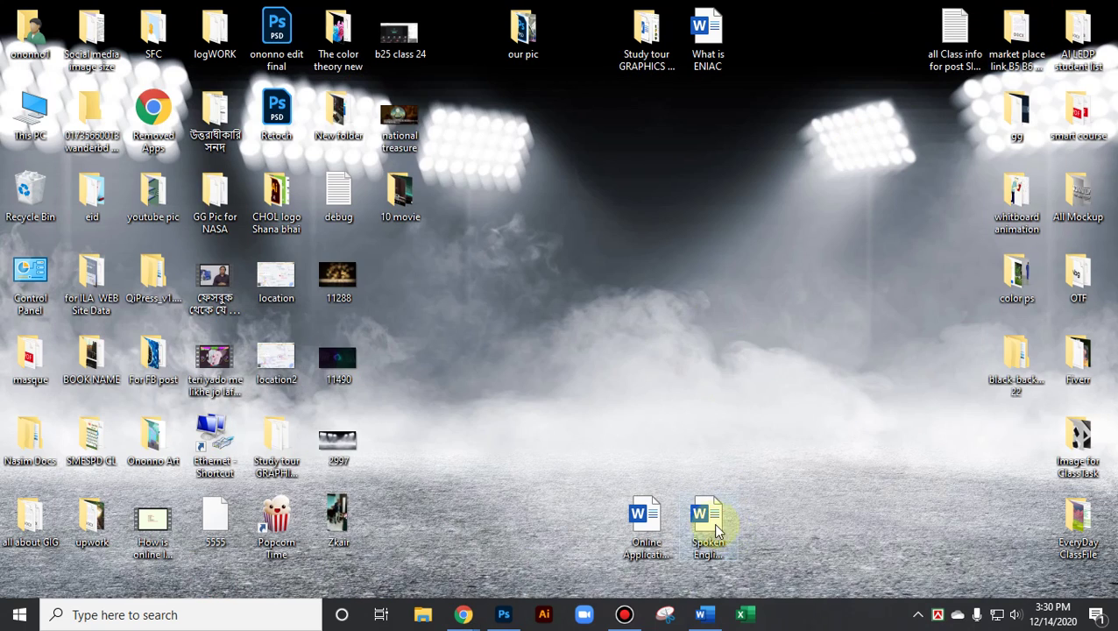
left_click(508, 618)
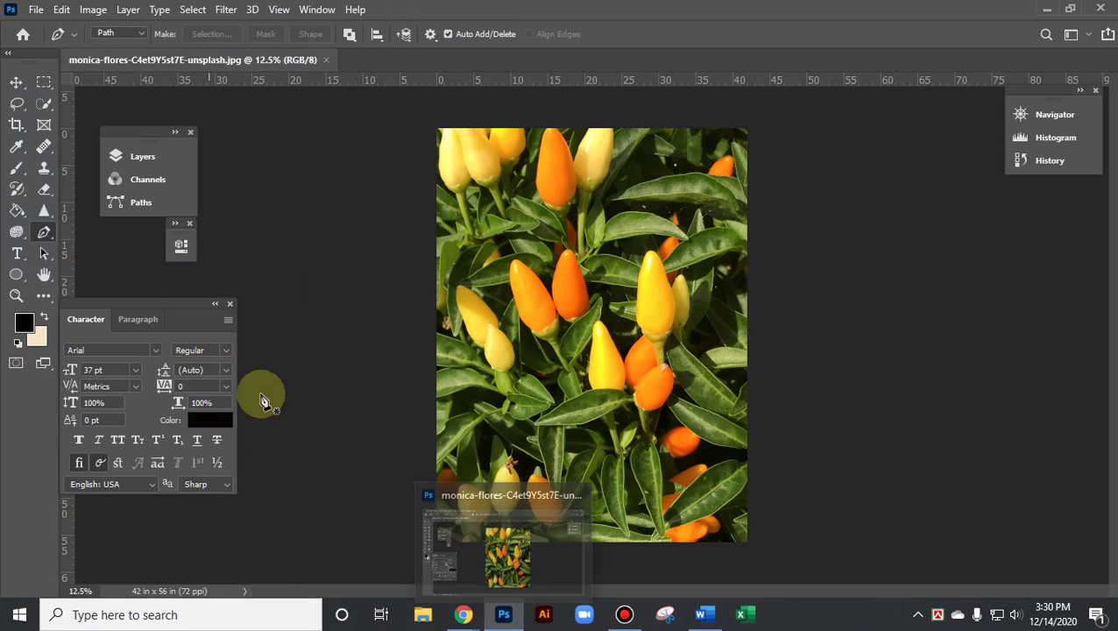
Point out the Type, Path Selection and Pen tools and display the list of shape tools
left_click(21, 255)
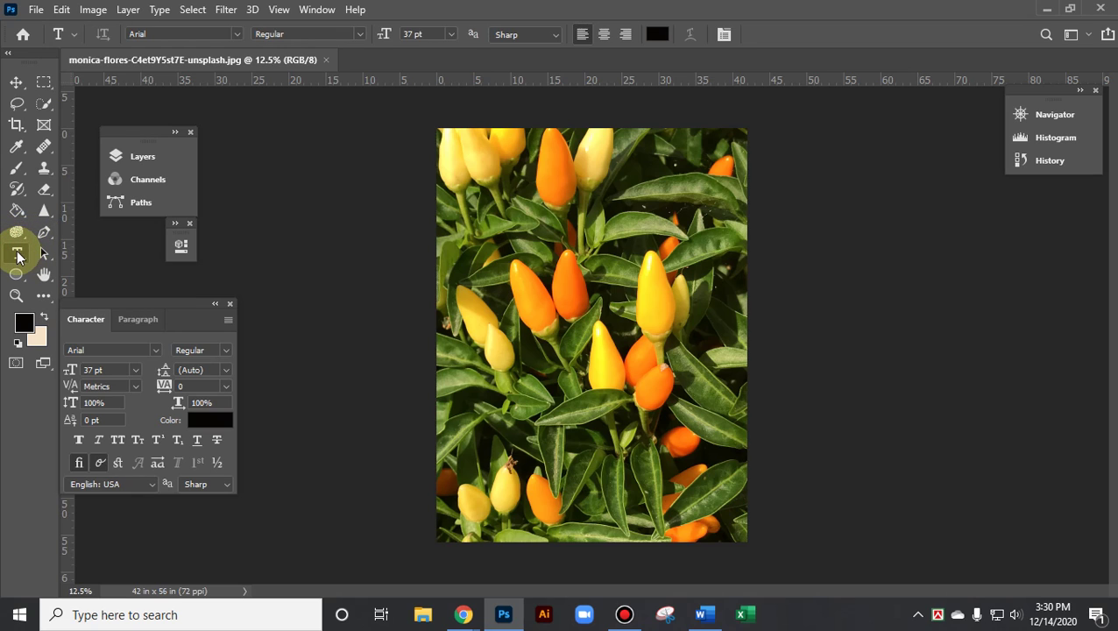
left_click(39, 252)
left_click(47, 252)
left_click(44, 235)
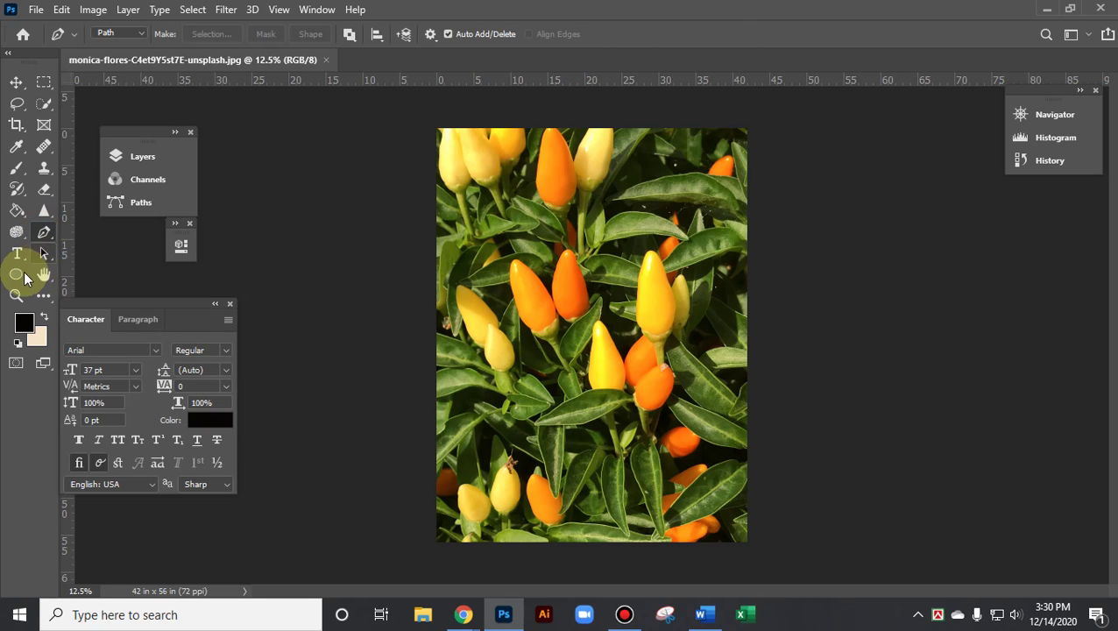
left_click(16, 276)
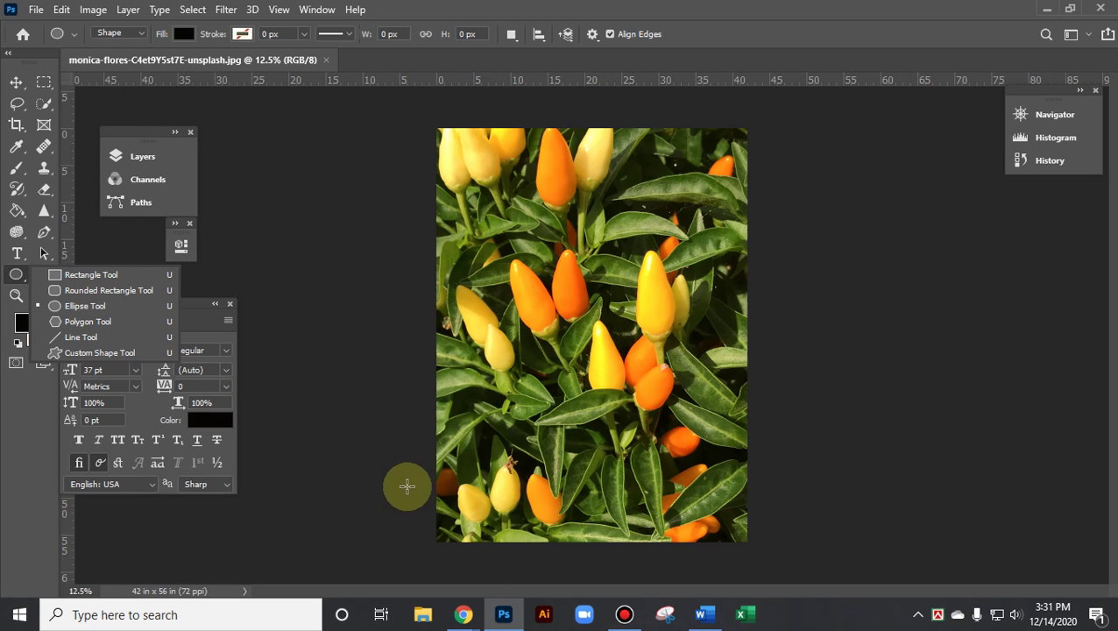
Check the participants' microphones in the Meet call and return to Photoshop
left_click(462, 615)
left_click(372, 530)
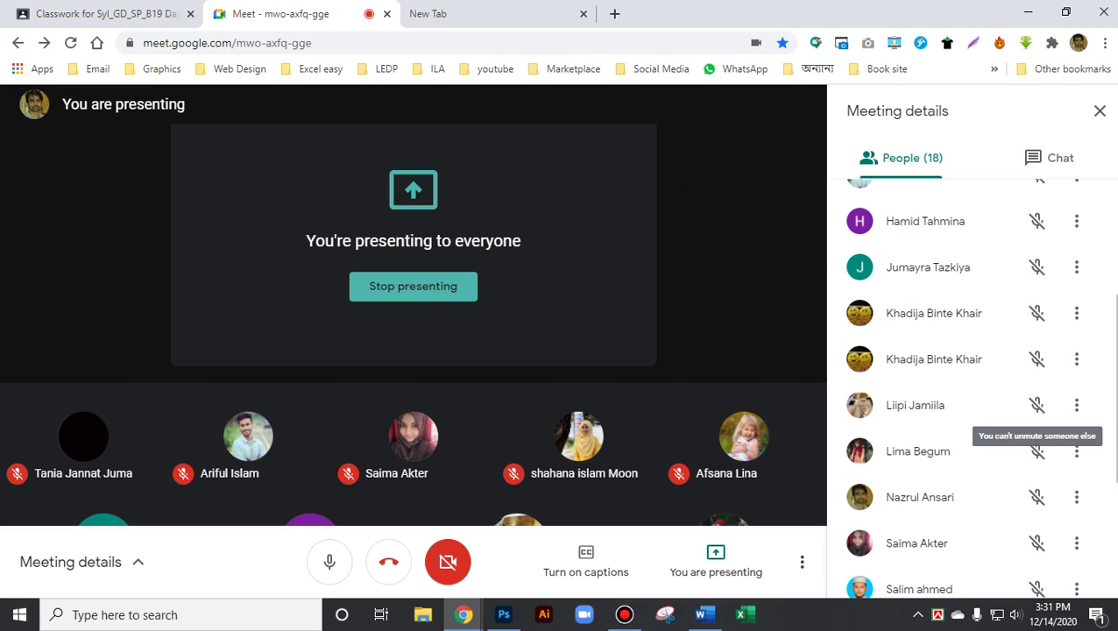
left_click(1037, 16)
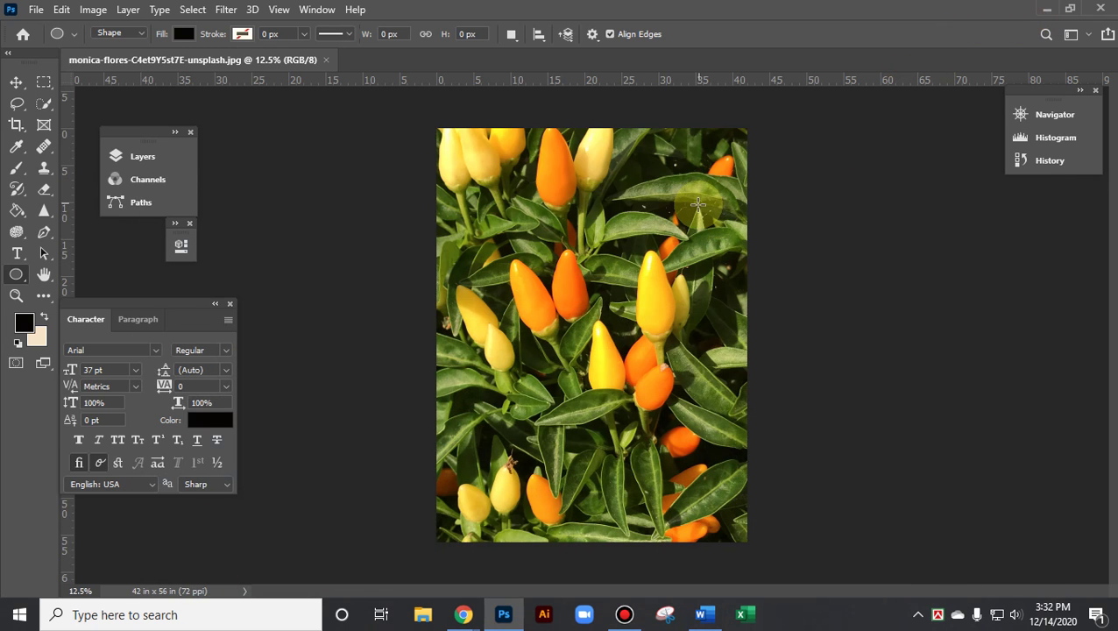
Create a new document from the recent custom 1288 x 1448 px preset at 72 ppi
scroll(702, 193, "up", 3)
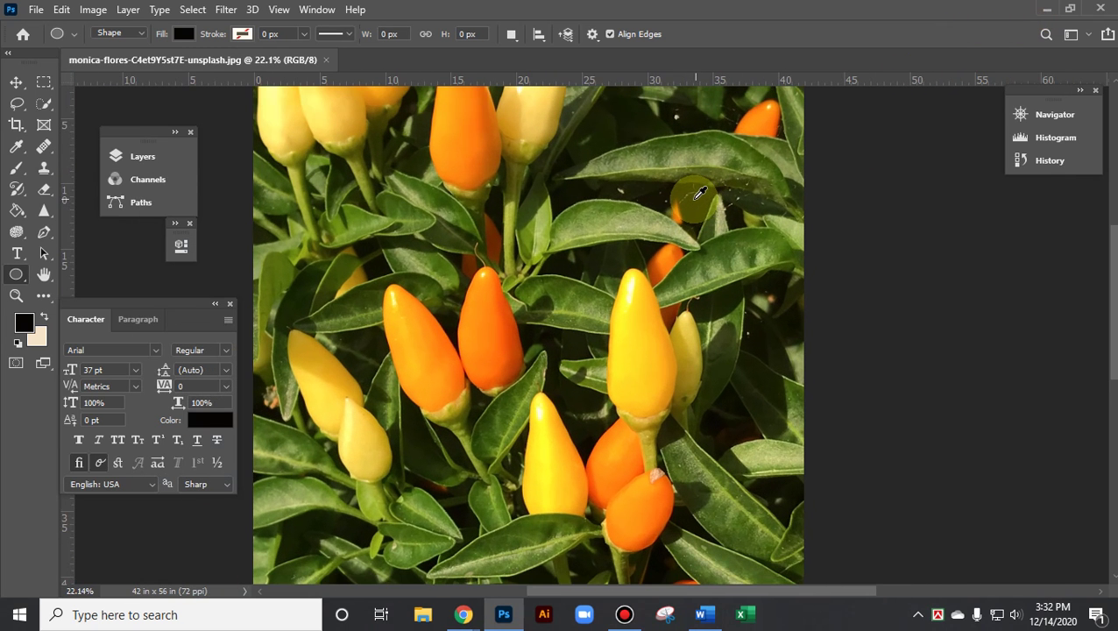
left_click_drag(596, 396, 584, 302)
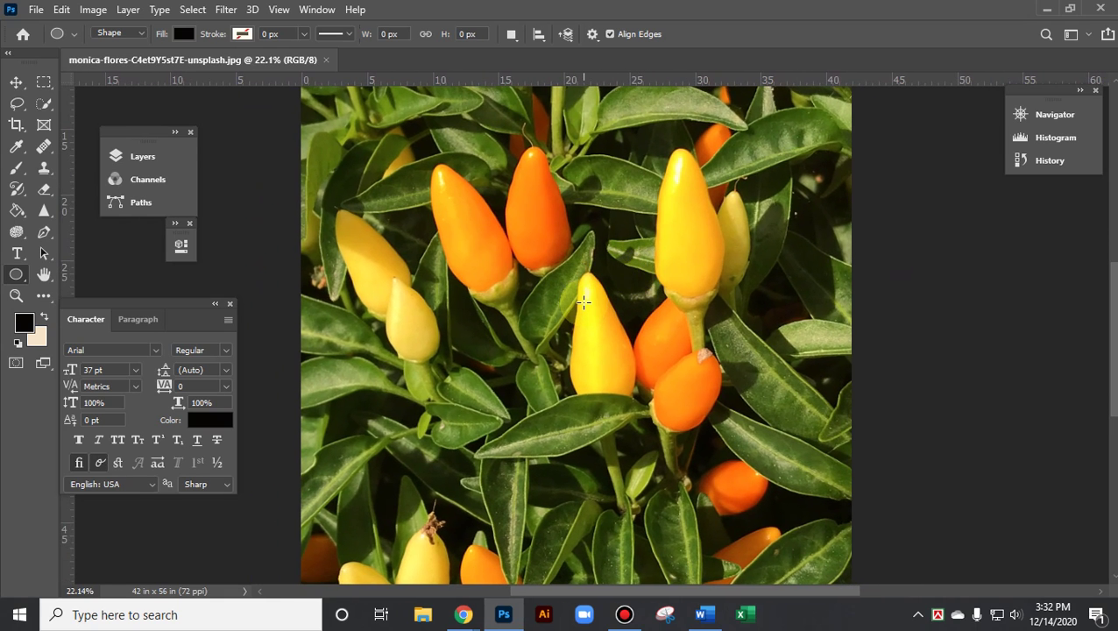
left_click(15, 275)
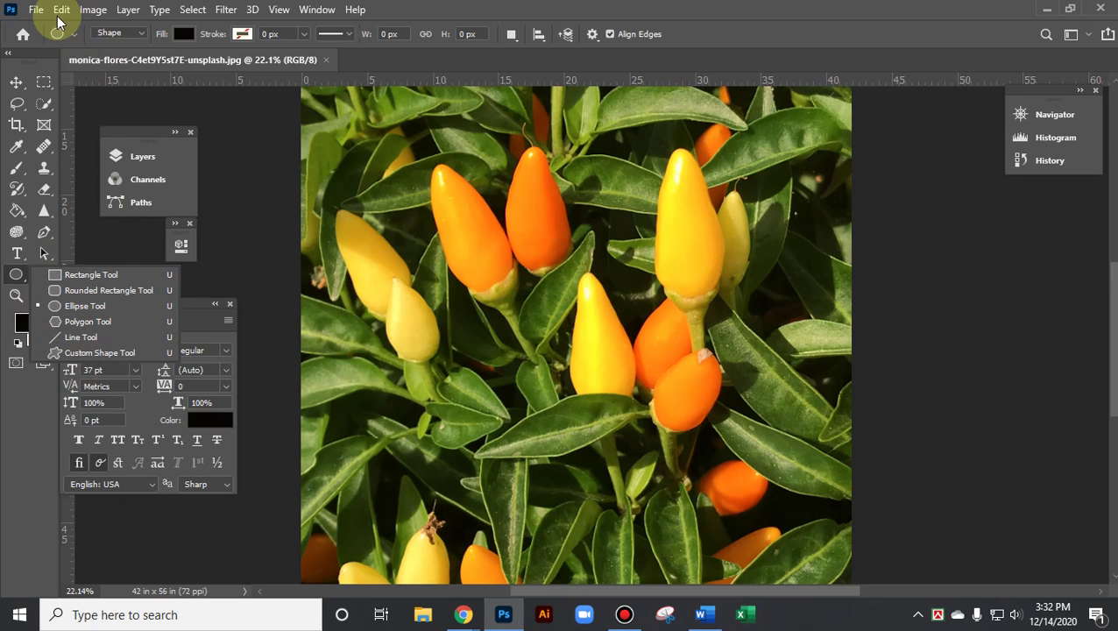
left_click(59, 12)
mouse_move(36, 10)
left_click(48, 29)
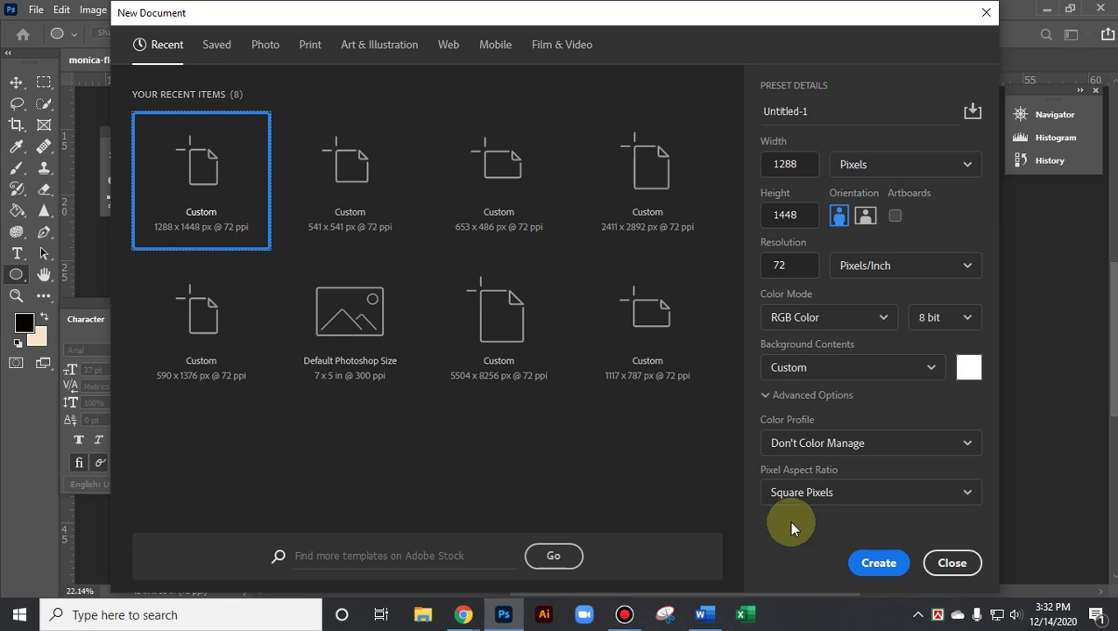
double_click(217, 176)
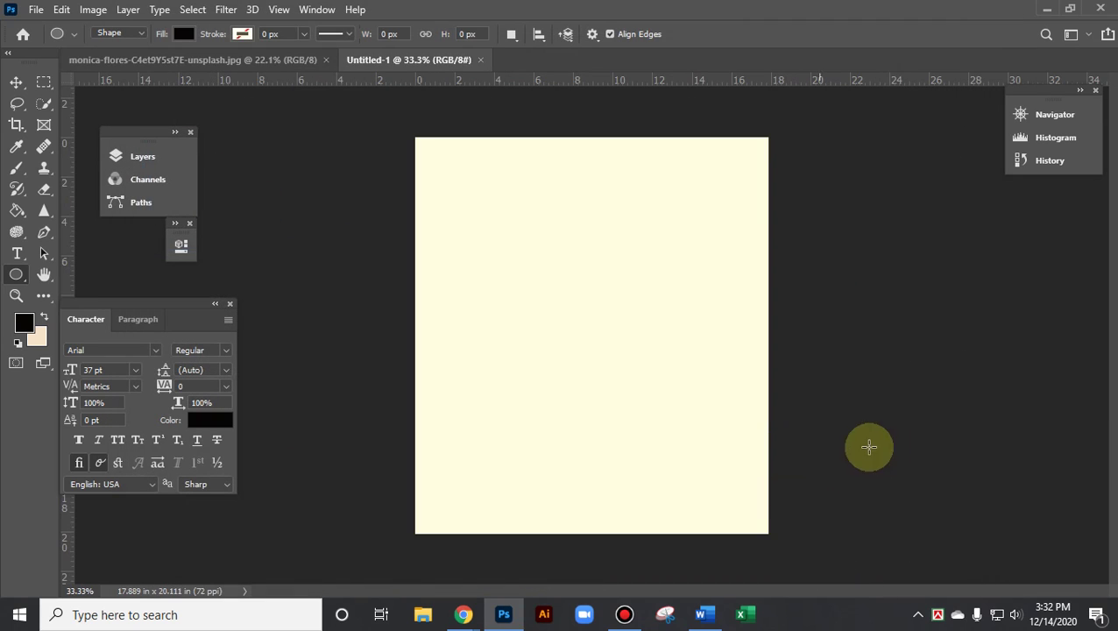
Draw a black rectangle about 268 by 202 px near the canvas's upper-left corner and move the Properties panel clear of it
scroll(712, 412, "up", 3)
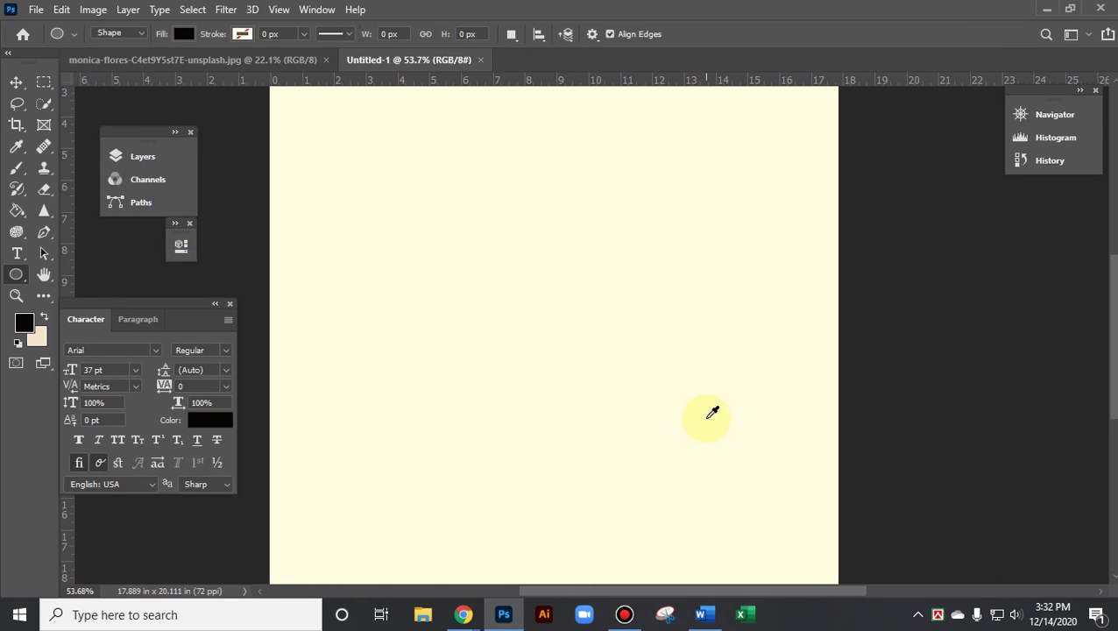
left_click_drag(1114, 280, 1114, 240)
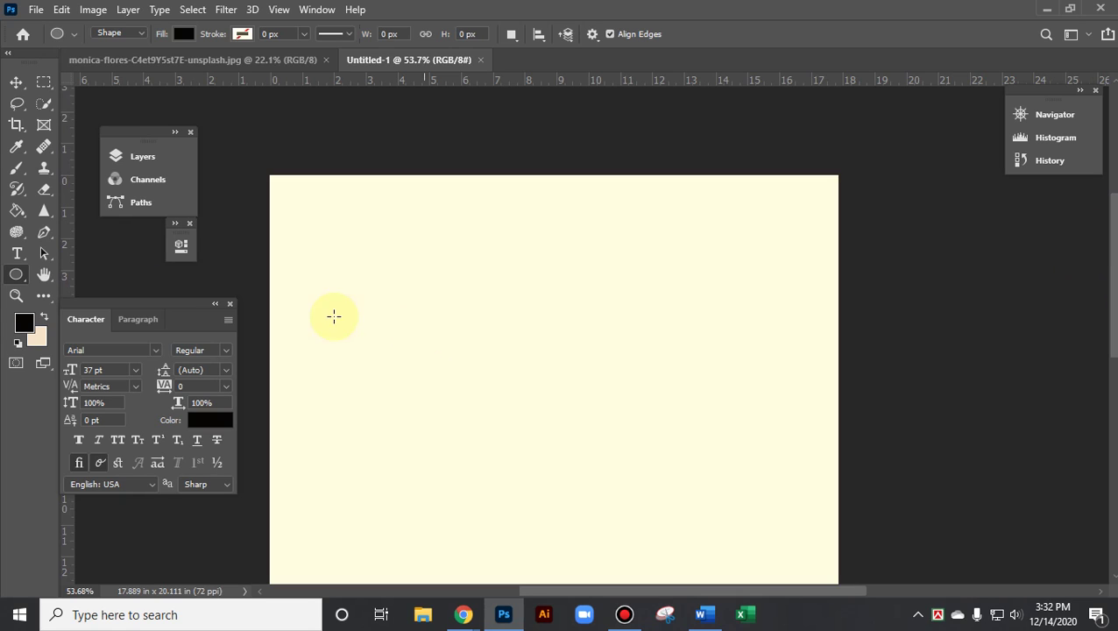
right_click(17, 276)
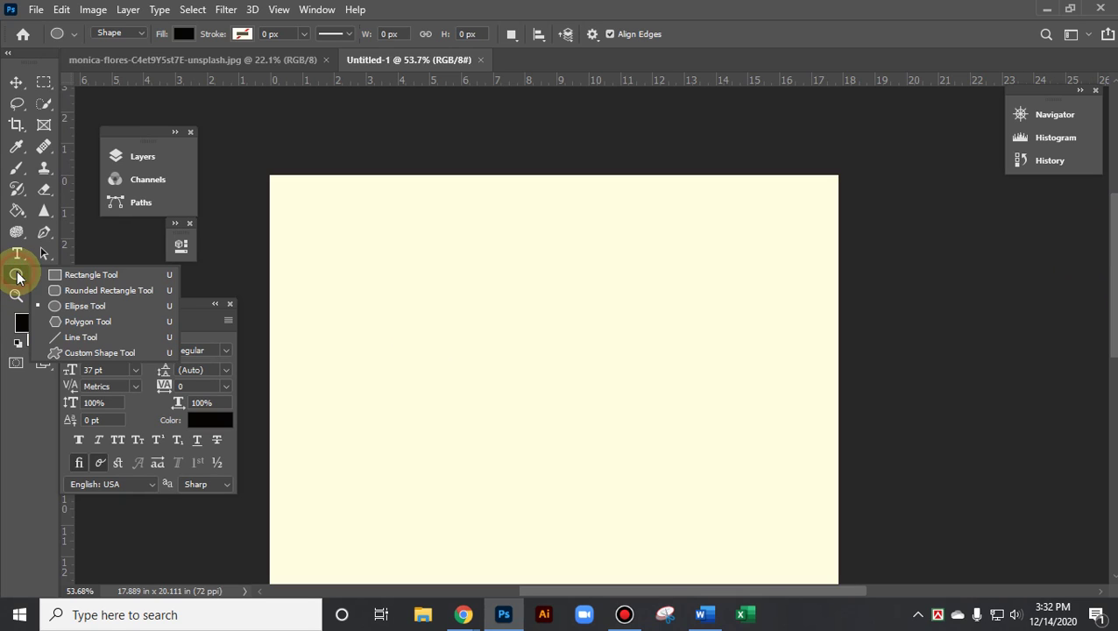
left_click(74, 276)
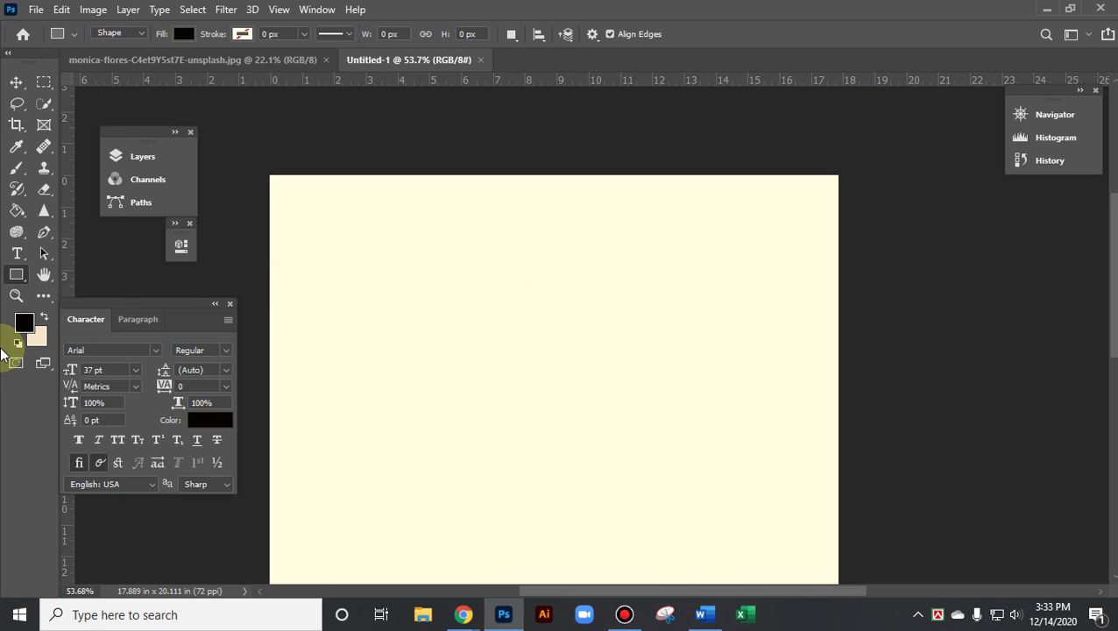
right_click(16, 275)
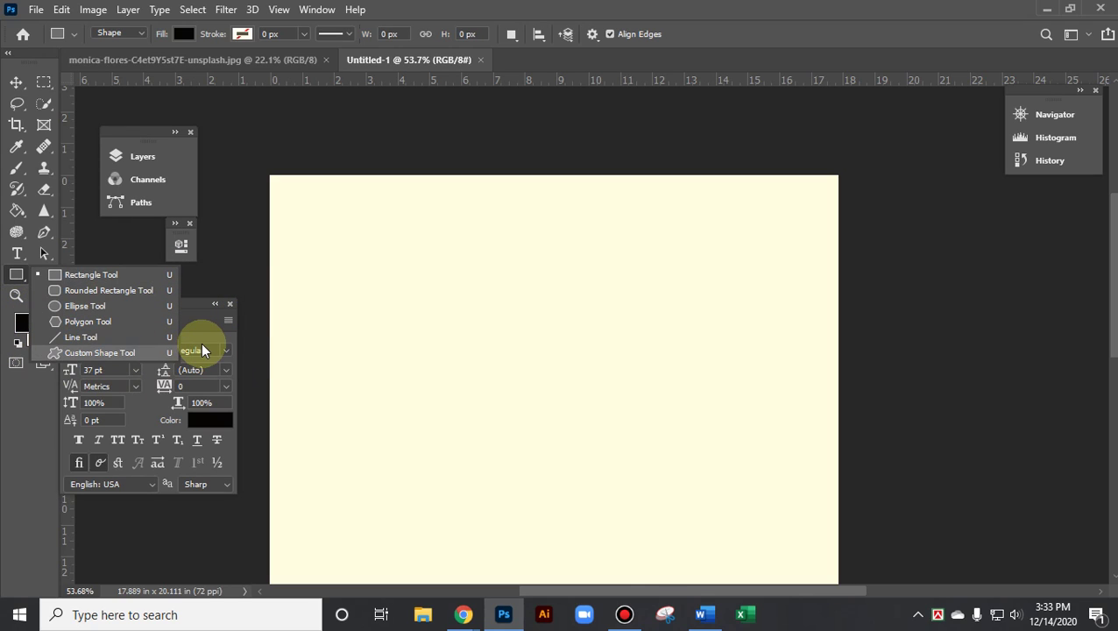
left_click(66, 276)
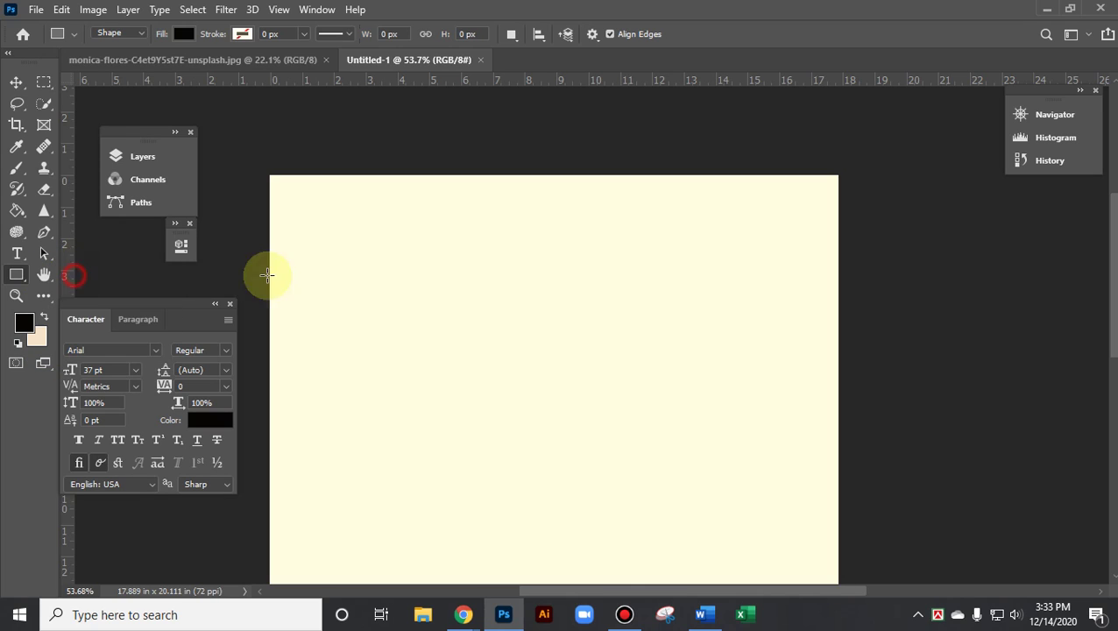
left_click_drag(372, 228, 488, 316)
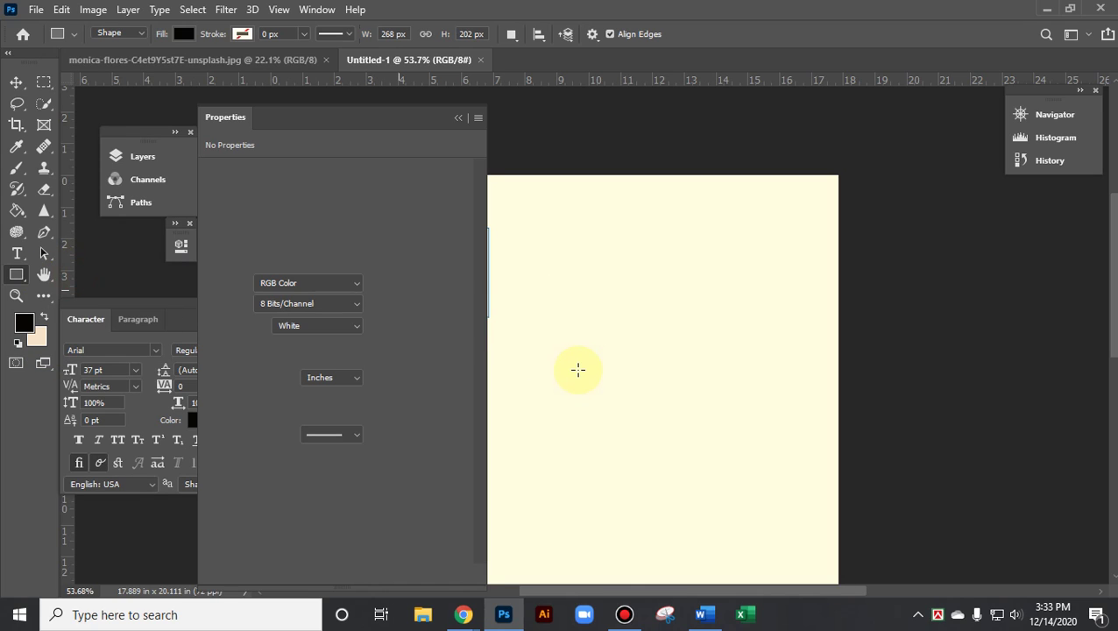
left_click_drag(372, 112, 879, 82)
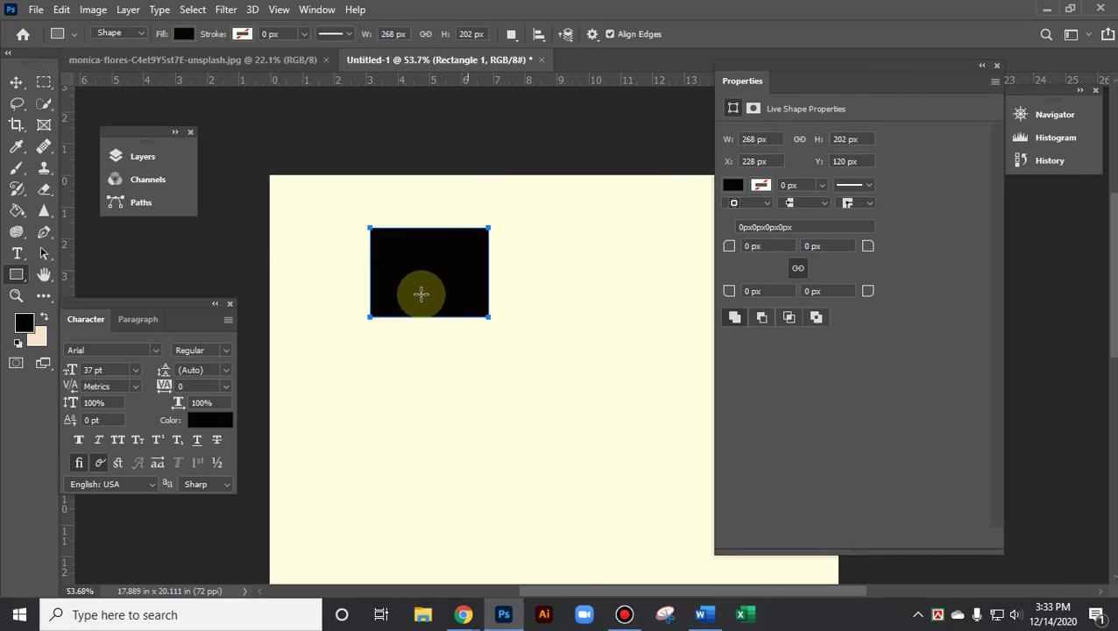
left_click_drag(892, 82, 844, 104)
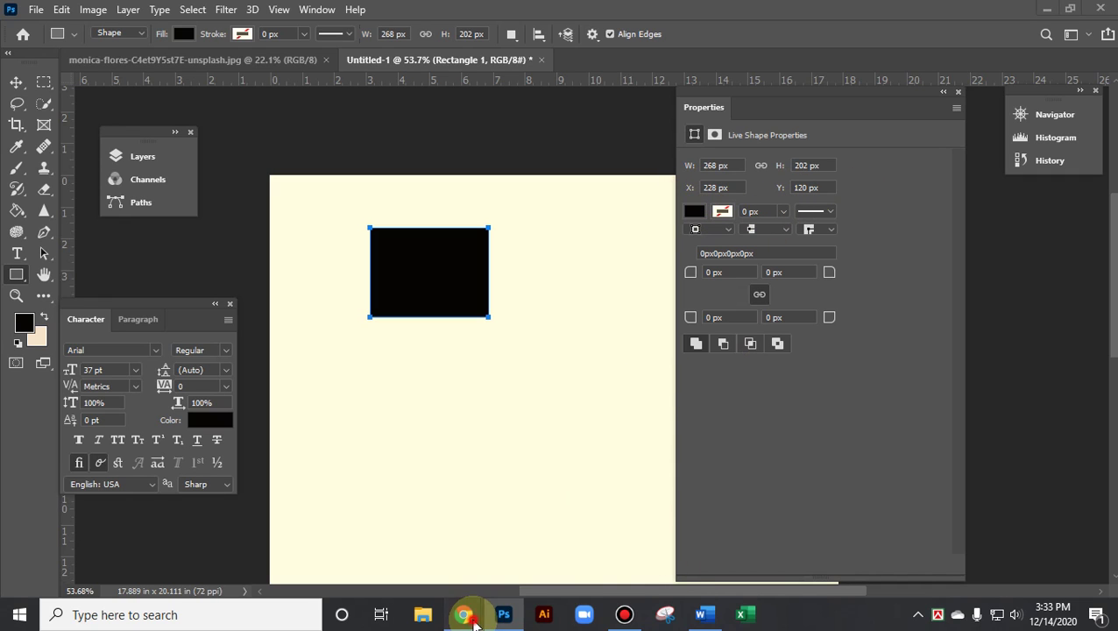
Switch to the Meet call in Chrome and shrink its window to a narrow strip beside the Photoshop canvas
mouse_move(464, 614)
left_click(379, 554)
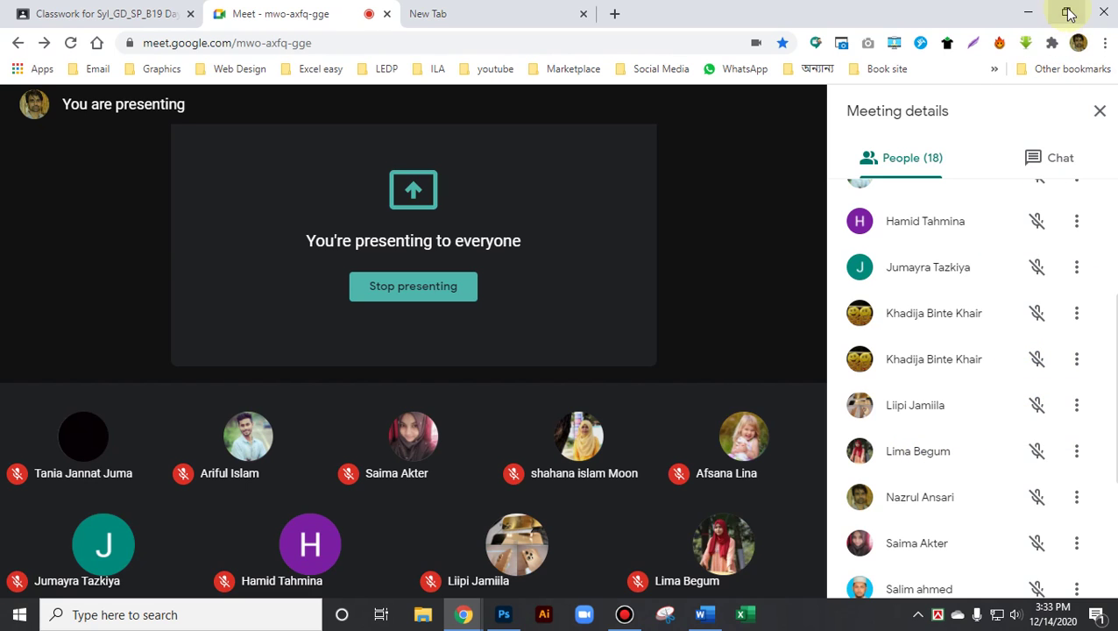
left_click(1066, 13)
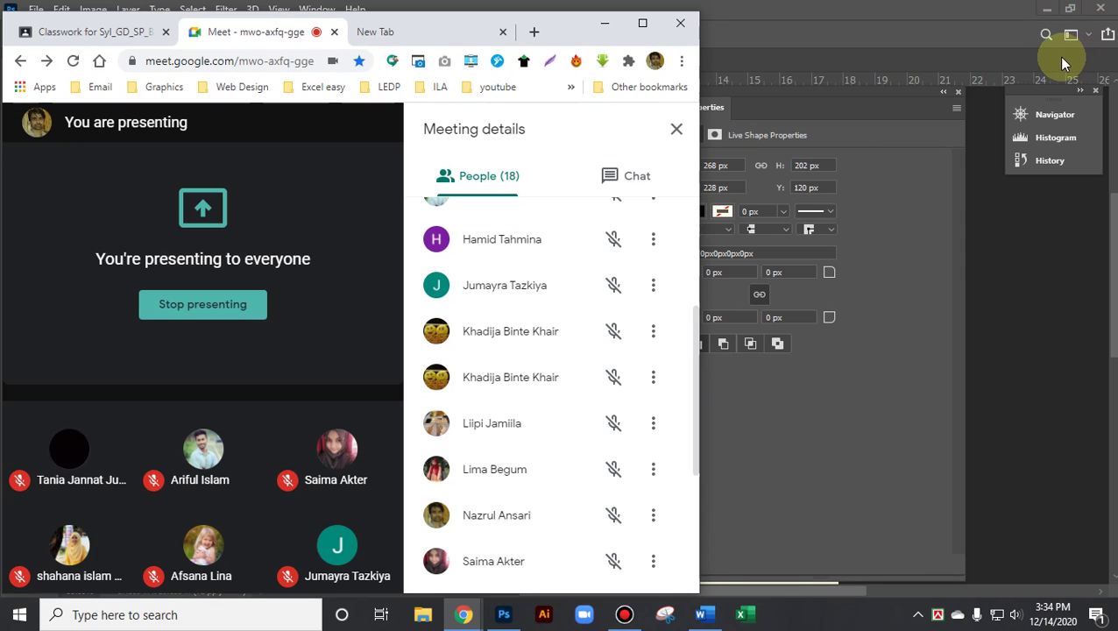
left_click_drag(704, 78, 162, 113)
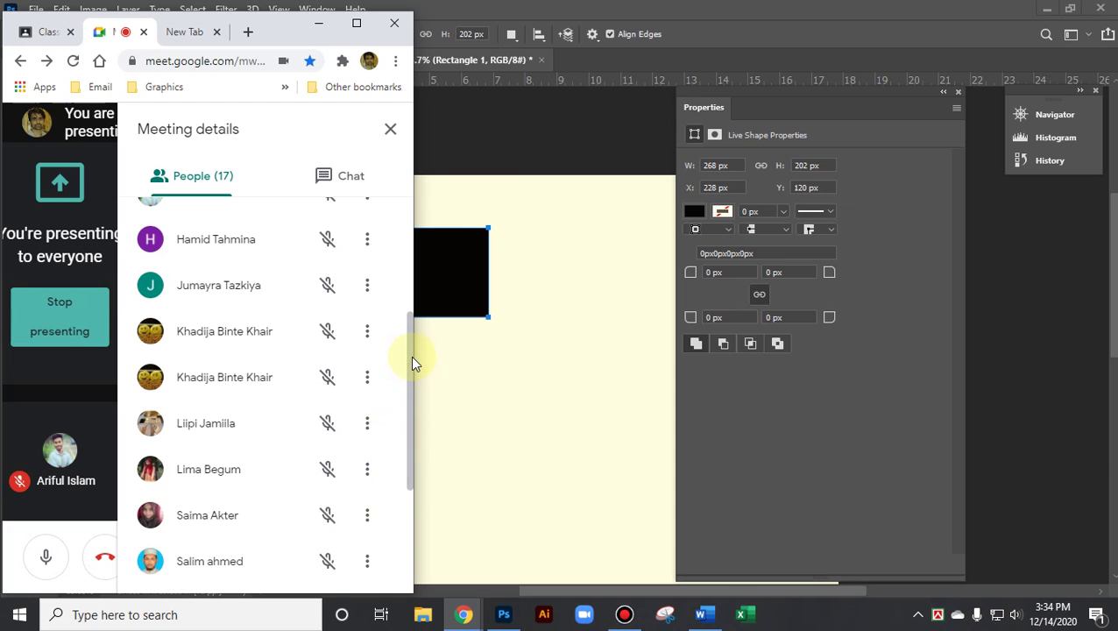
Look through the Meet participant list to see whose microphones are on while people speak
scroll(411, 356, "down", 3)
scroll(409, 392, "up", 5)
scroll(416, 206, "up", 2)
scroll(404, 306, "down", 3)
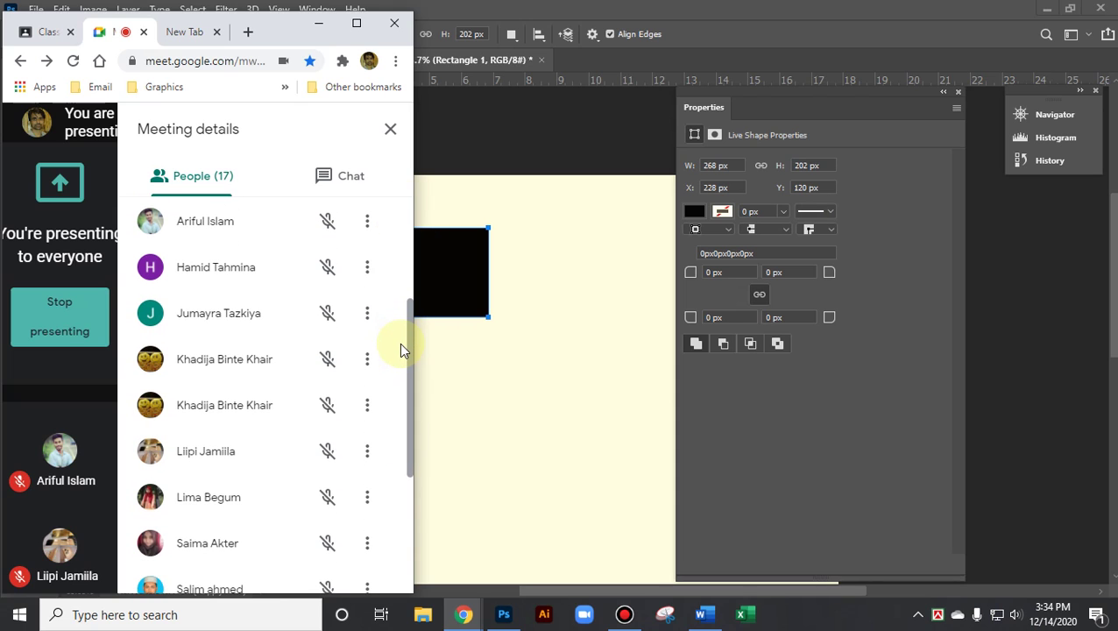
scroll(399, 346, "down", 1)
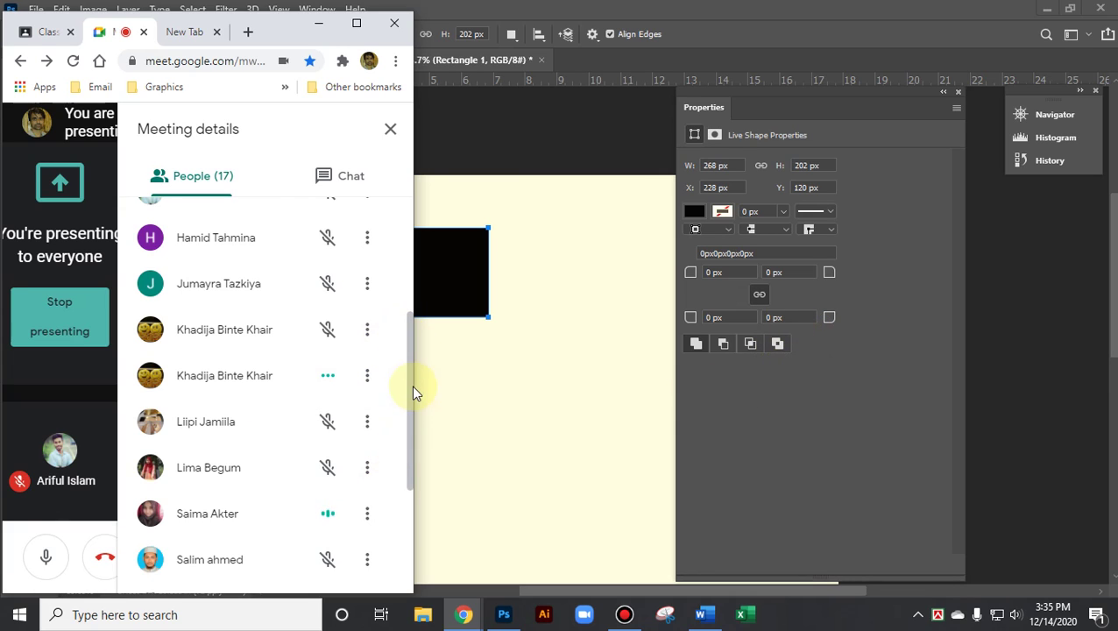
left_click_drag(409, 373, 412, 379)
left_click_drag(414, 418, 405, 505)
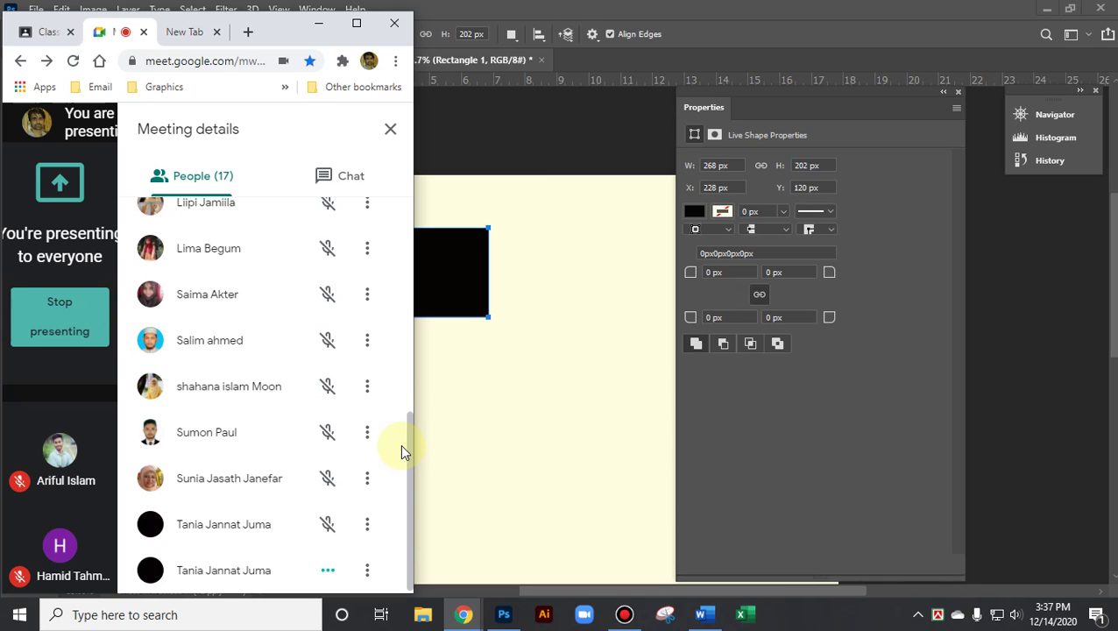
Return from the Meet call to Photoshop's pepper photo and activate the Rectangular Marquee tool
left_click(319, 23)
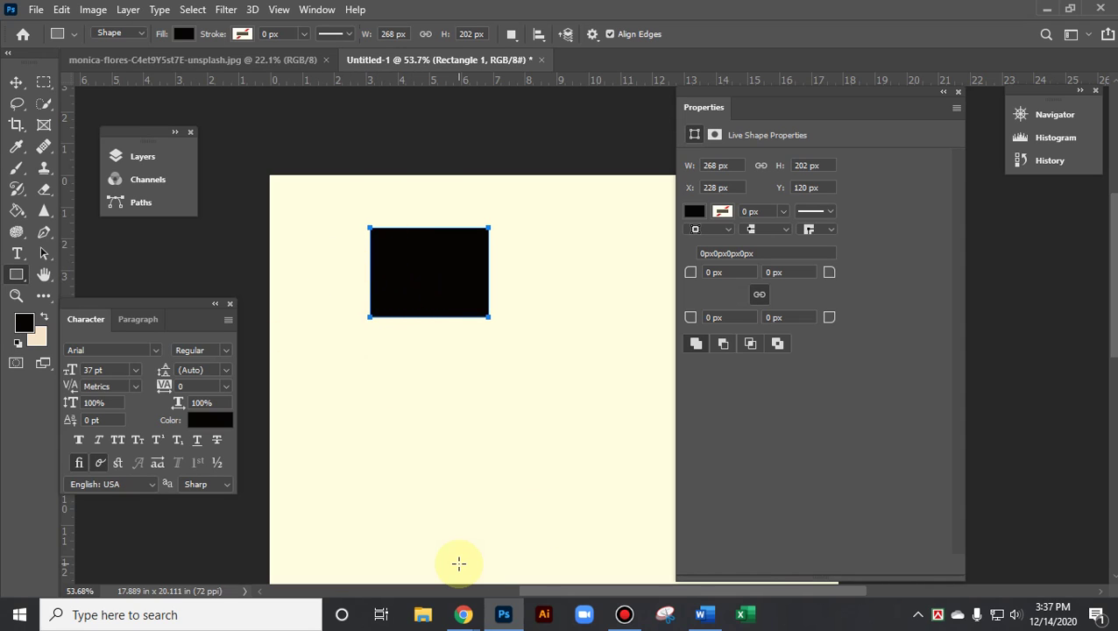
left_click(36, 9)
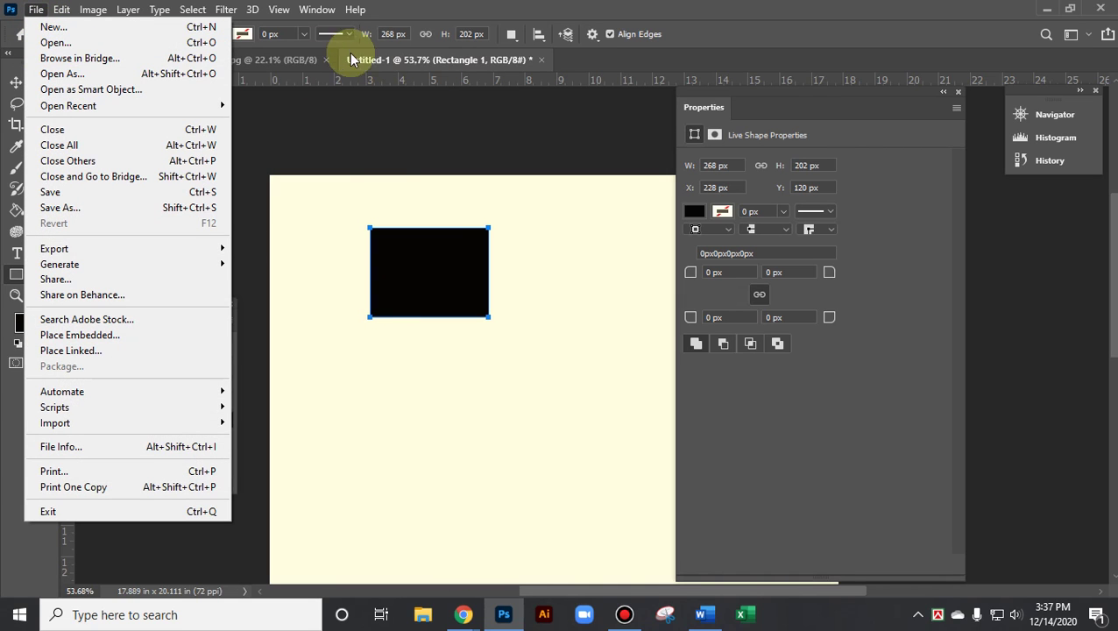
left_click(288, 59)
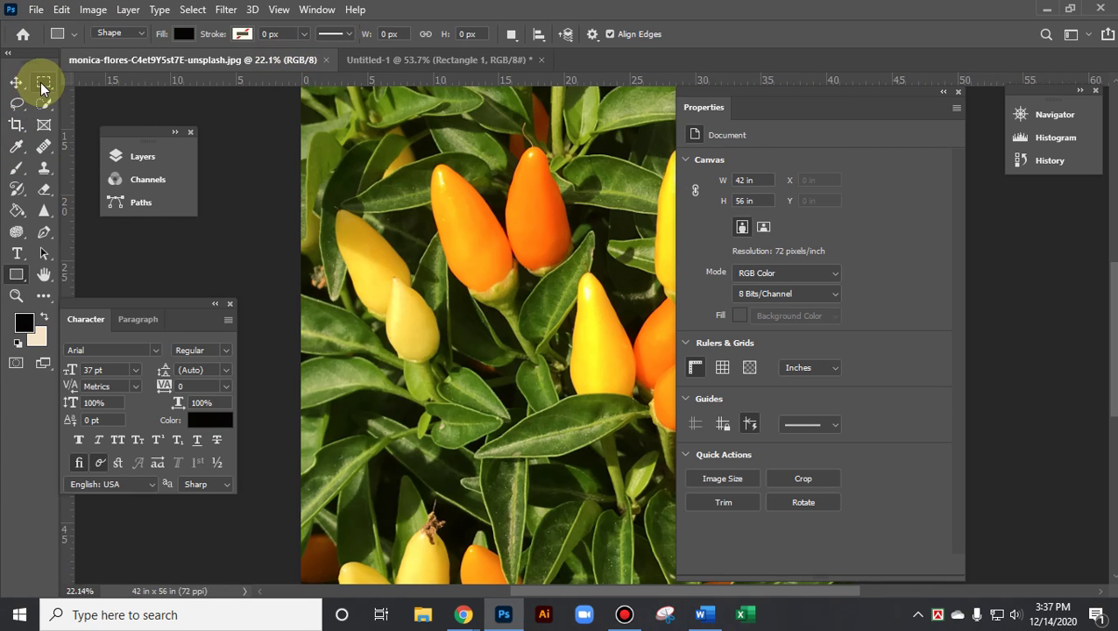
left_click(44, 81)
left_click_drag(389, 175, 529, 274)
left_click_drag(314, 112, 404, 190)
left_click(522, 236)
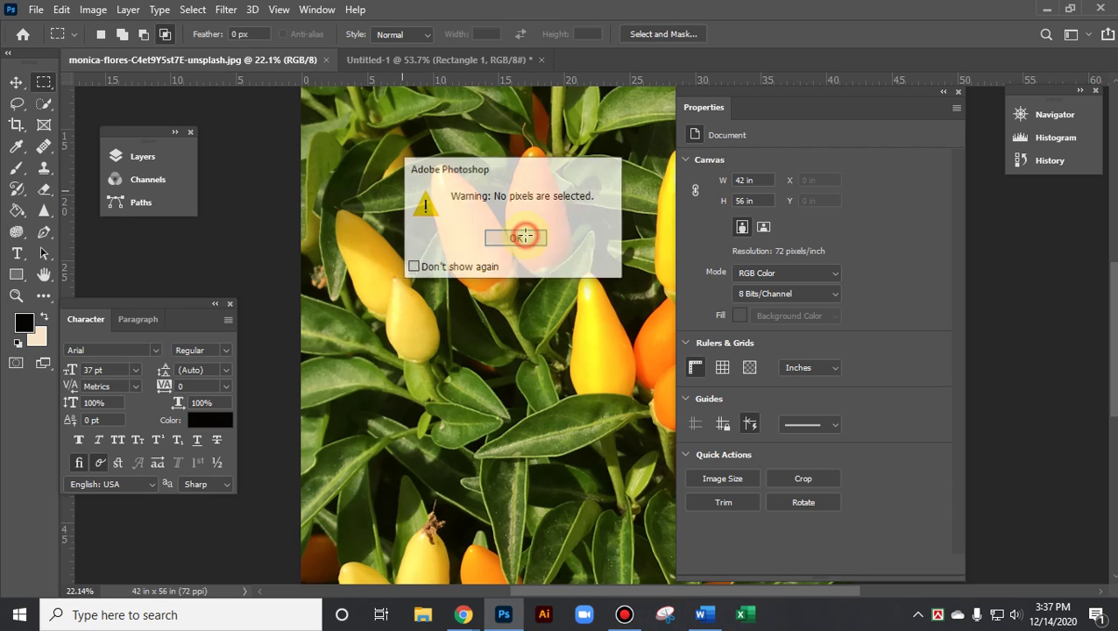
Select a rectangular area over the tips of the two orange peppers and paste a copy into the Untitled-1 document
left_click(140, 156)
left_click_drag(435, 111, 539, 190)
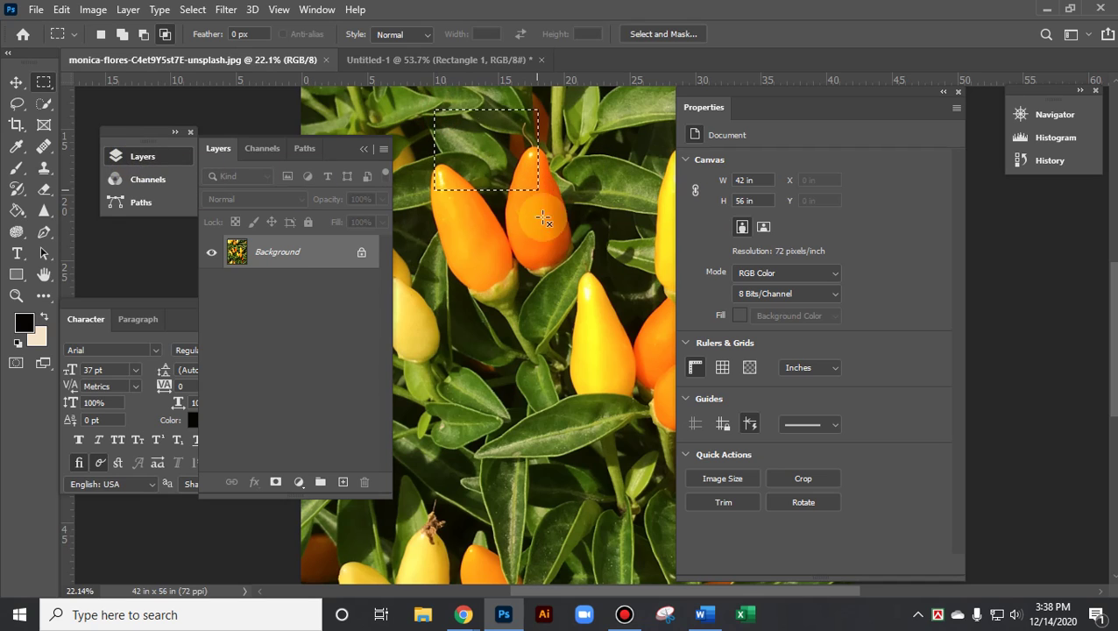
left_click(396, 59)
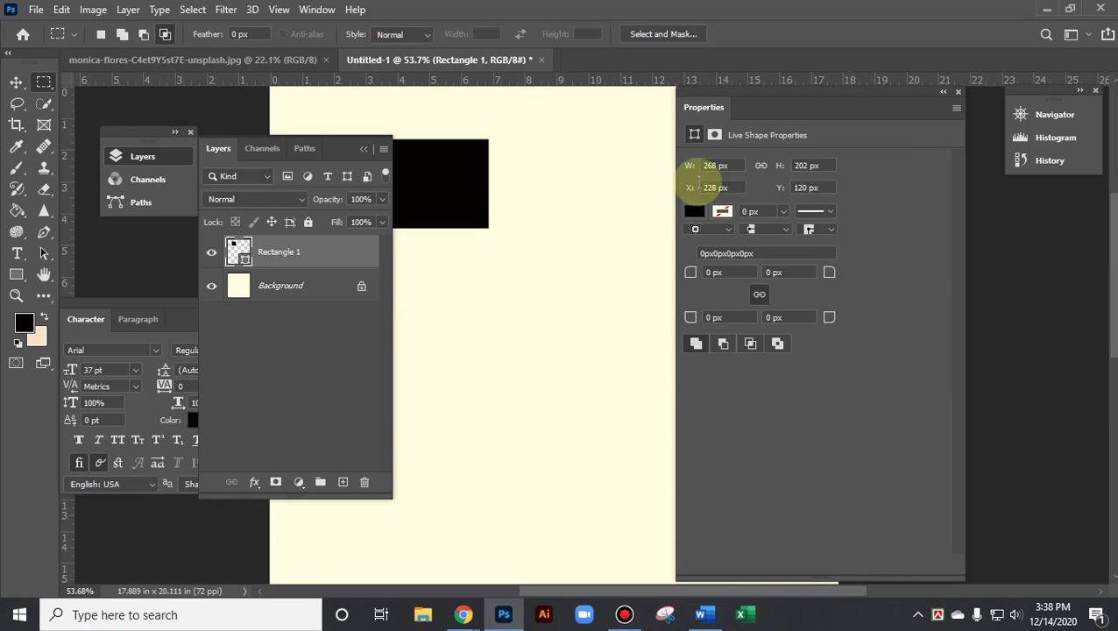
left_click(365, 149)
key("ctrl+v")
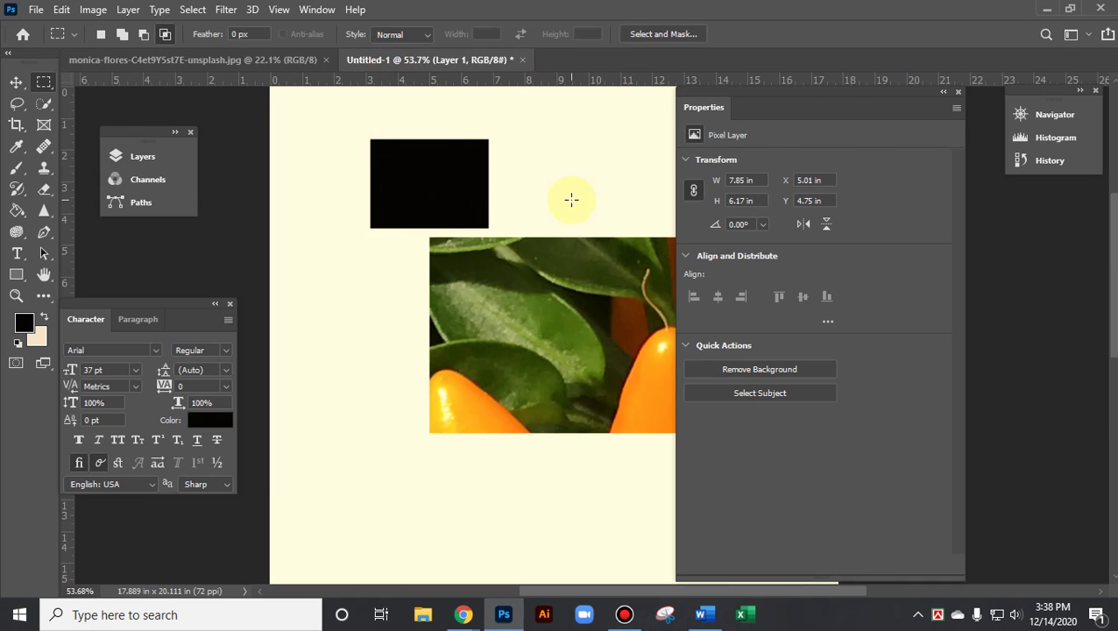
Move the Properties panel clear of the canvas and reposition the pasted pepper crop so it covers the black rectangle
left_click_drag(831, 92, 934, 105)
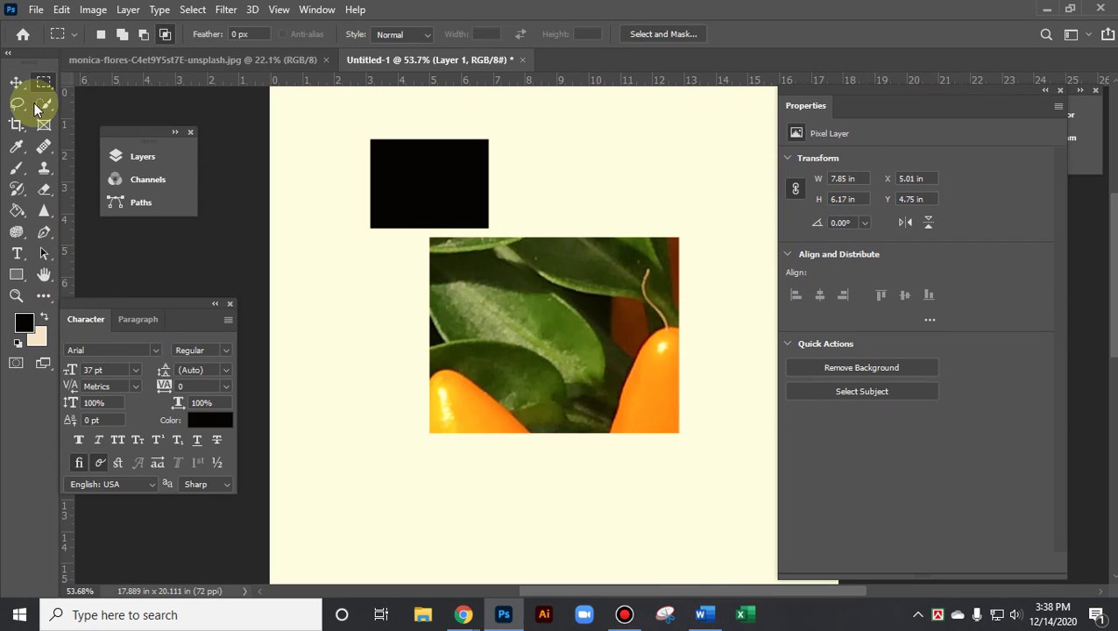
left_click(16, 82)
left_click_drag(497, 307, 447, 305)
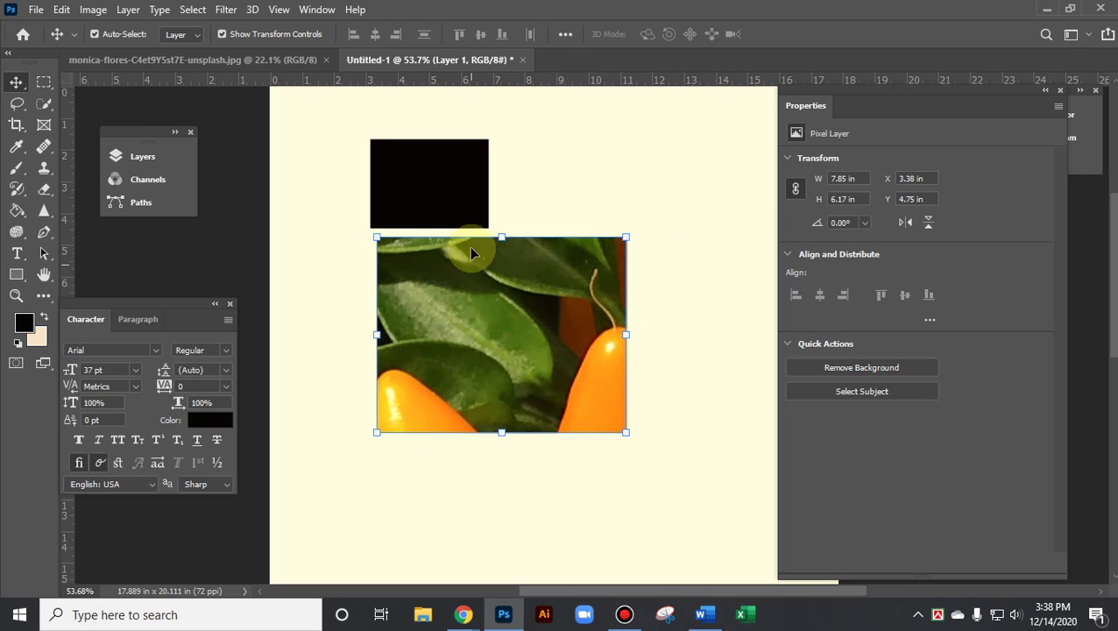
left_click(541, 235)
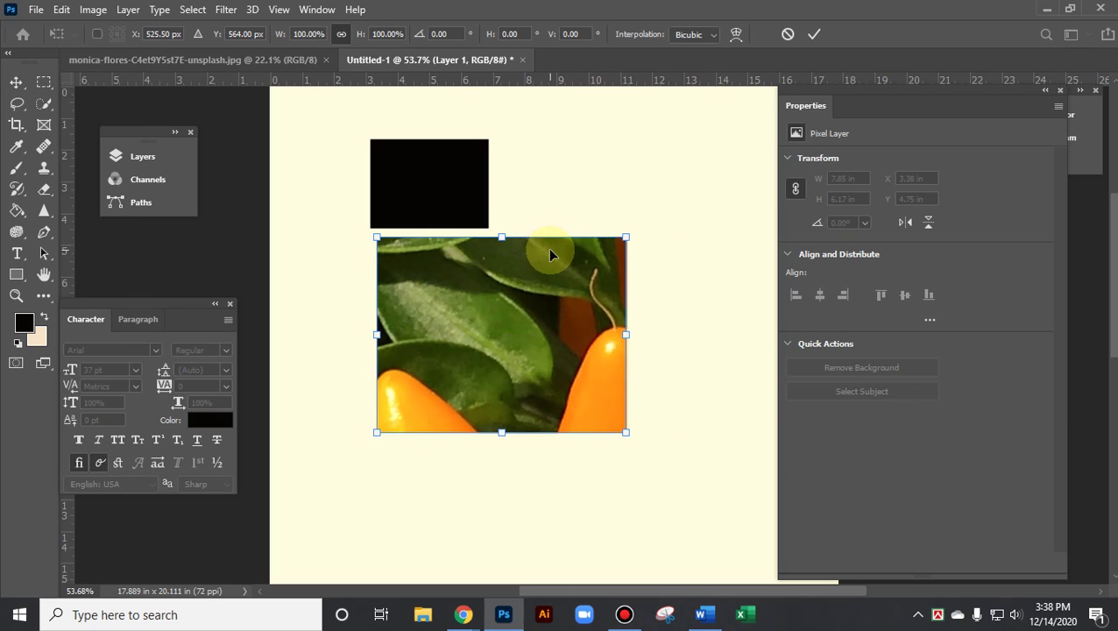
left_click_drag(510, 351, 514, 420)
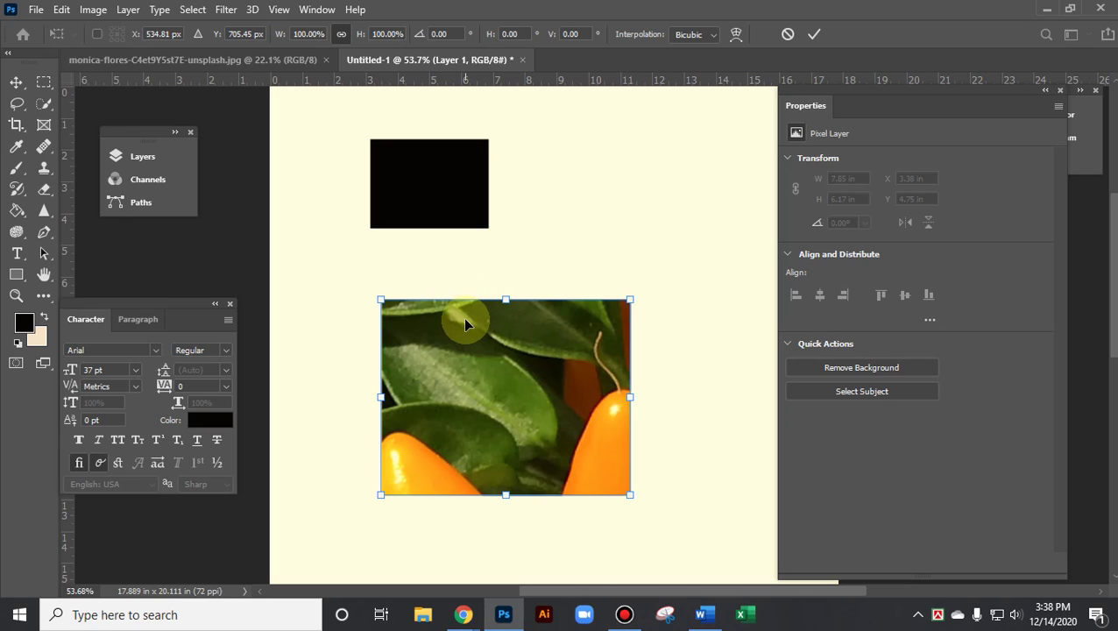
left_click_drag(501, 412, 454, 248)
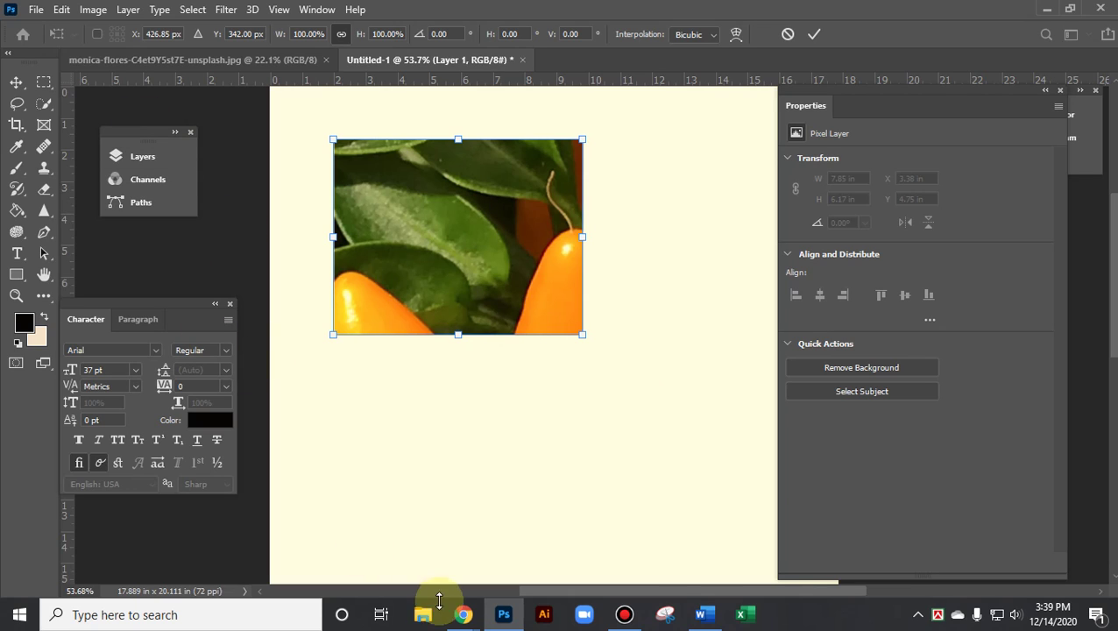
Switch to the Meet call and check the end of the participant list for open microphones
left_click(400, 548)
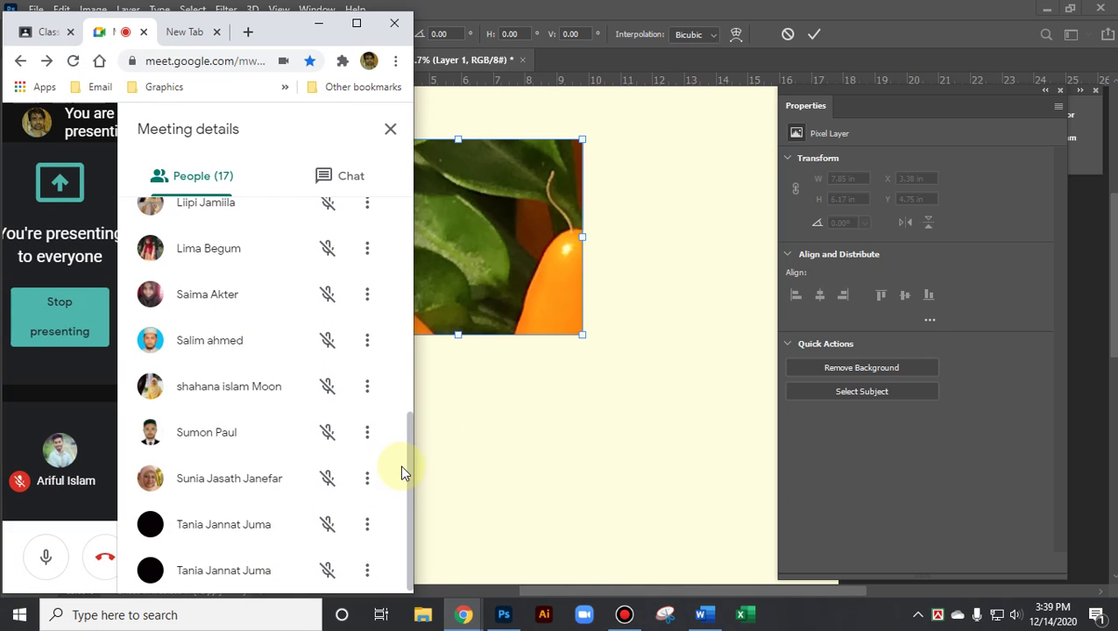
left_click_drag(411, 469, 391, 500)
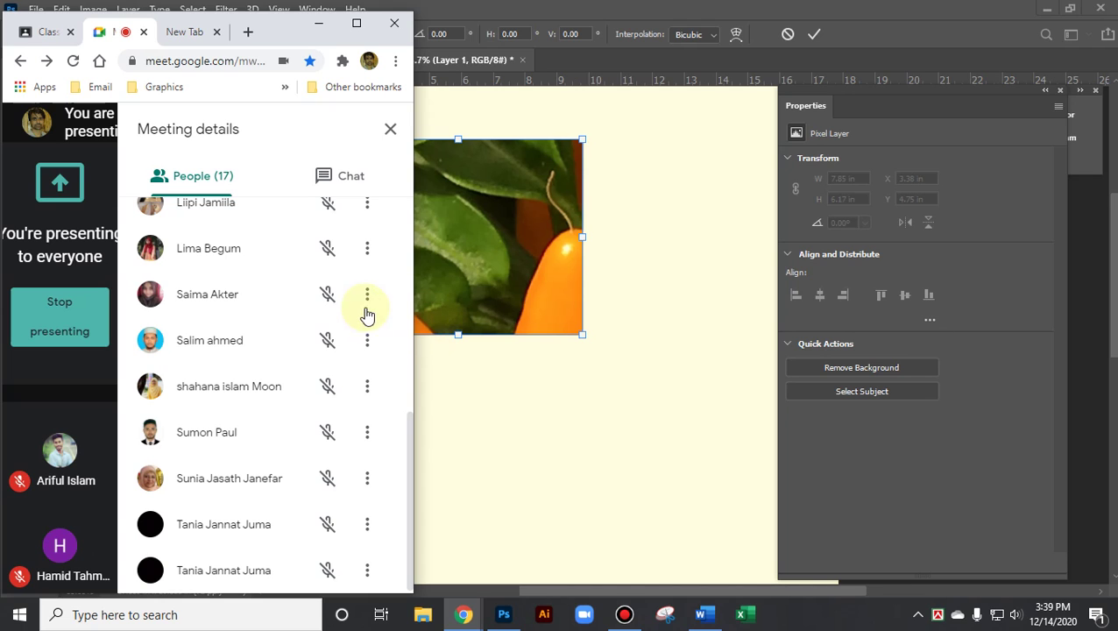
left_click_drag(408, 441, 406, 501)
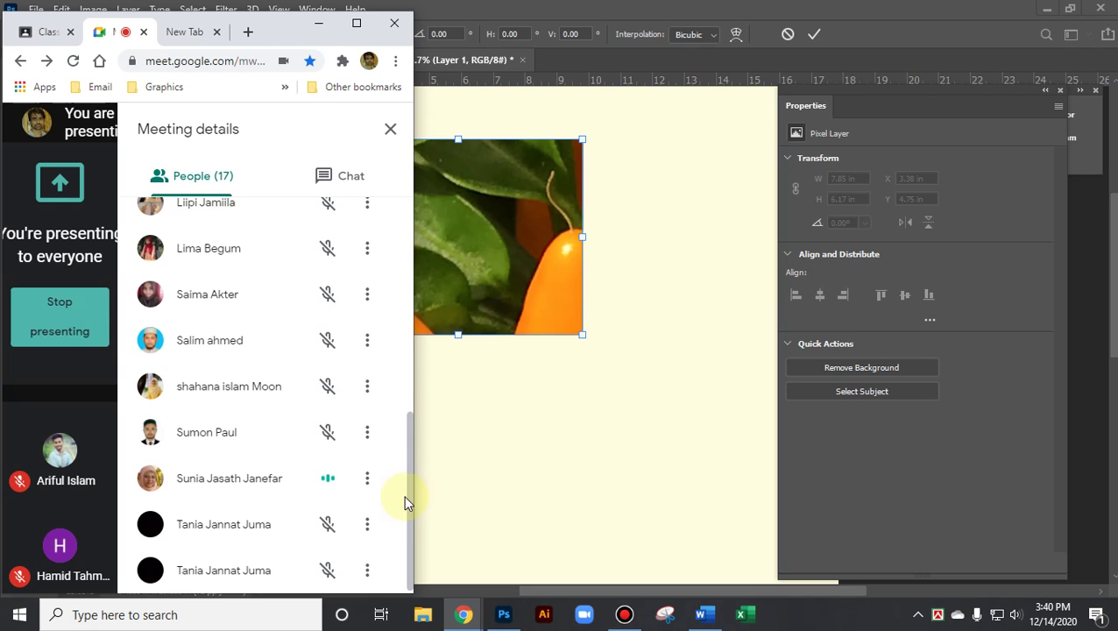
Back in Photoshop, move the pepper crop just below the black rectangle, at about X 663 px, Y 544 px, and apply the transform
left_click(484, 224)
left_click_drag(424, 244, 549, 343)
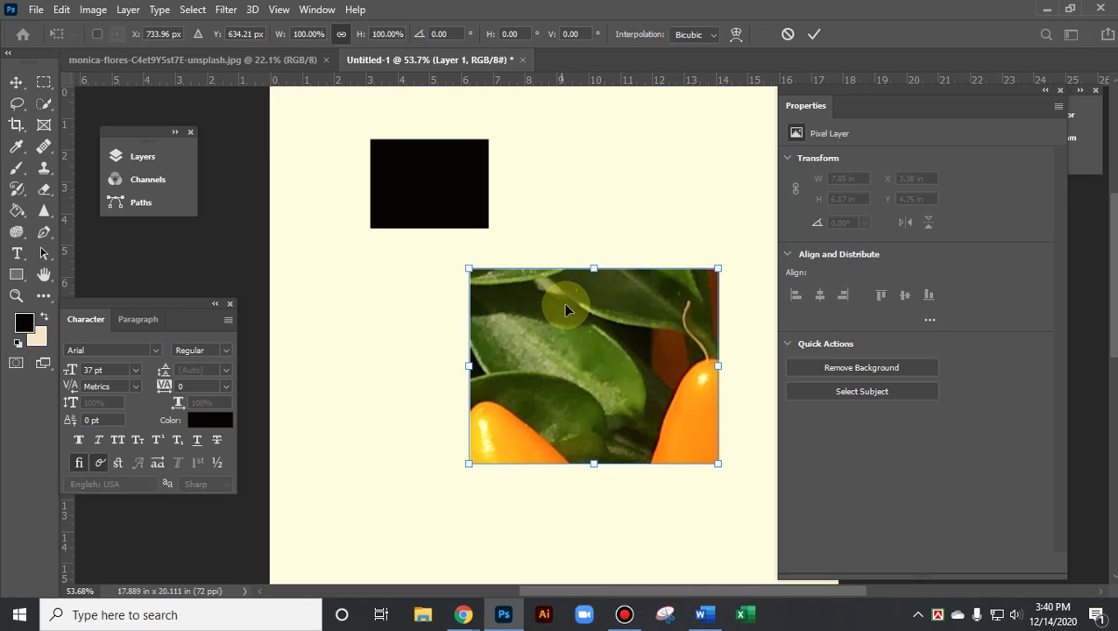
left_click_drag(627, 347, 559, 353)
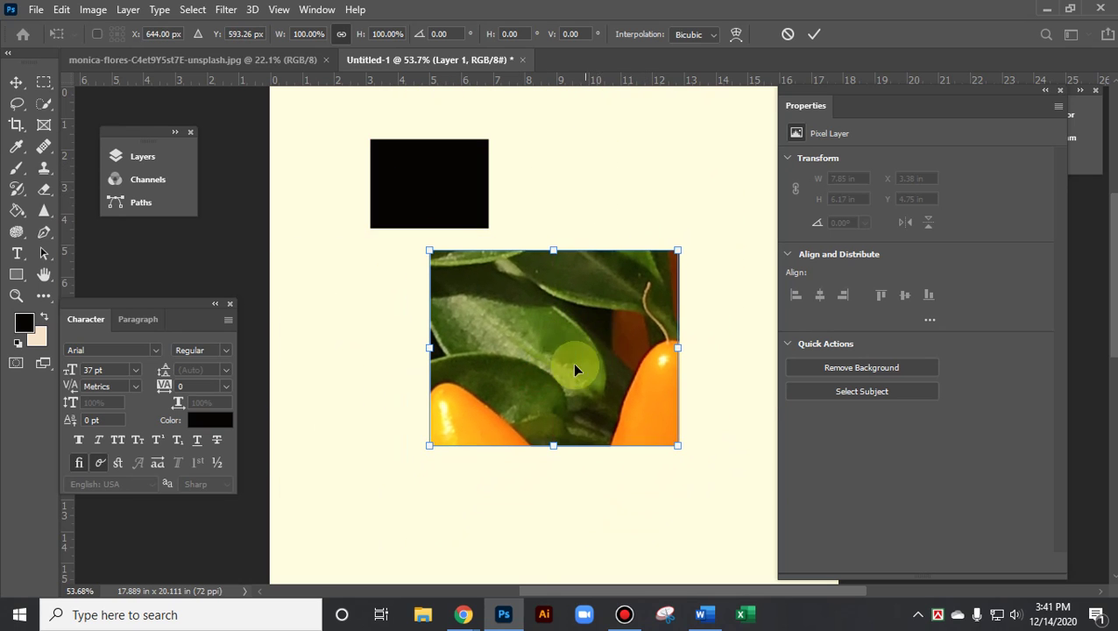
left_click_drag(569, 339, 537, 328)
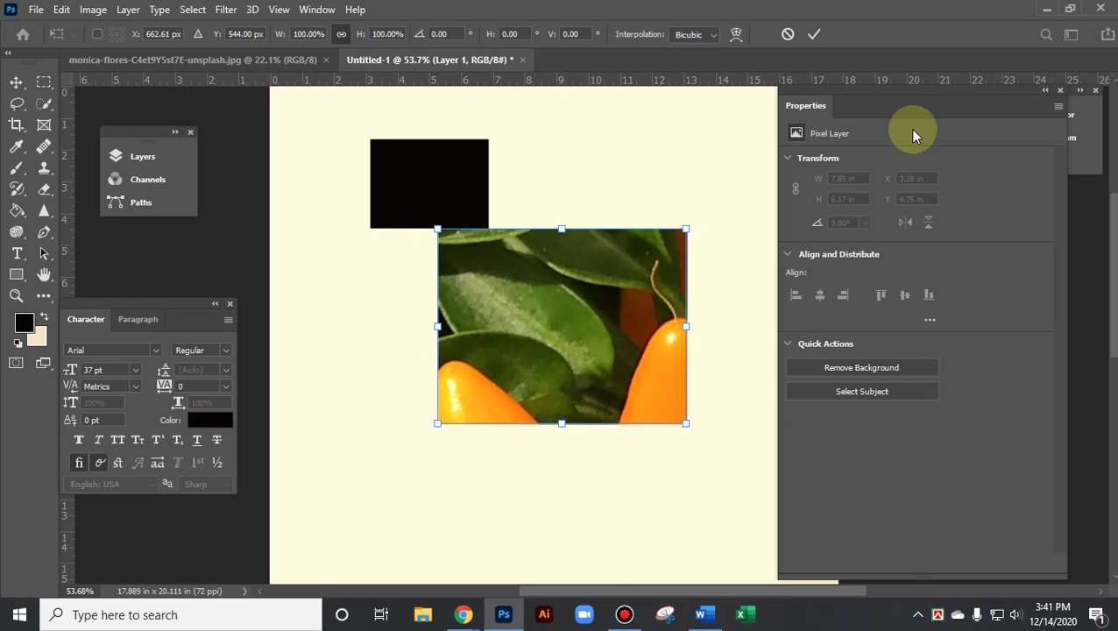
left_click(815, 34)
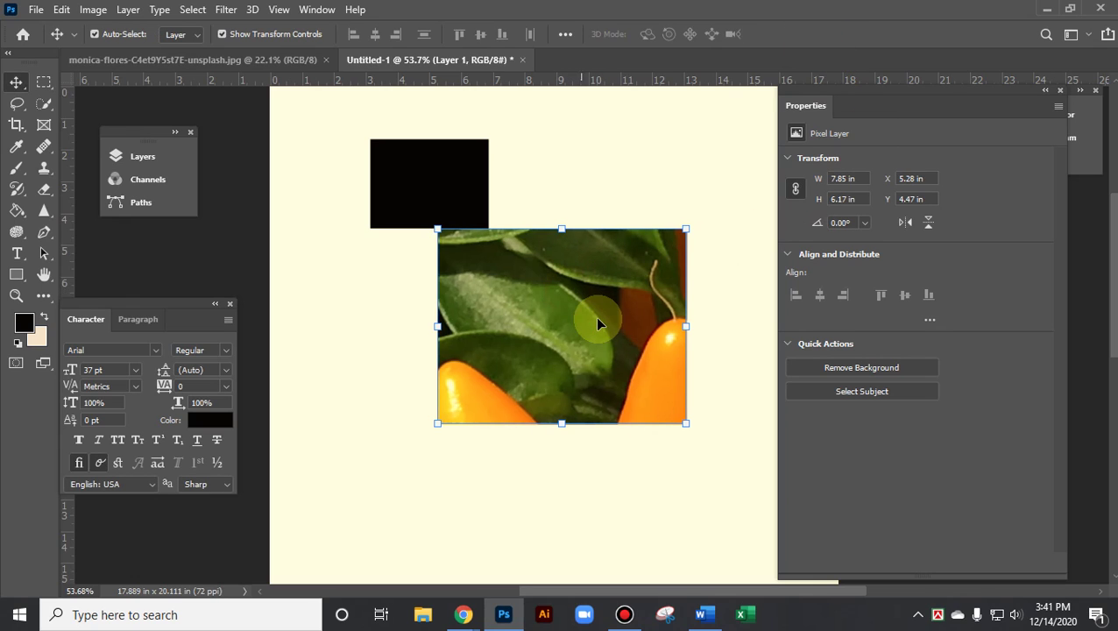
Move the pepper crop around the canvas and bring it over the lower part of the black rectangle with Free Transform
left_click_drag(547, 357, 408, 379)
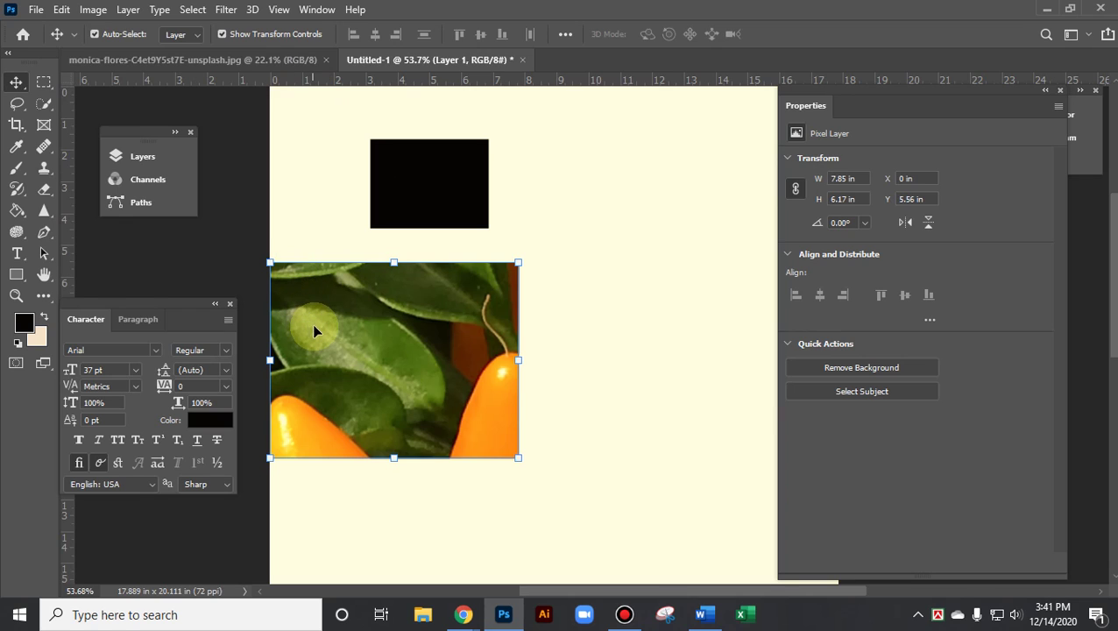
left_click_drag(337, 354, 592, 354)
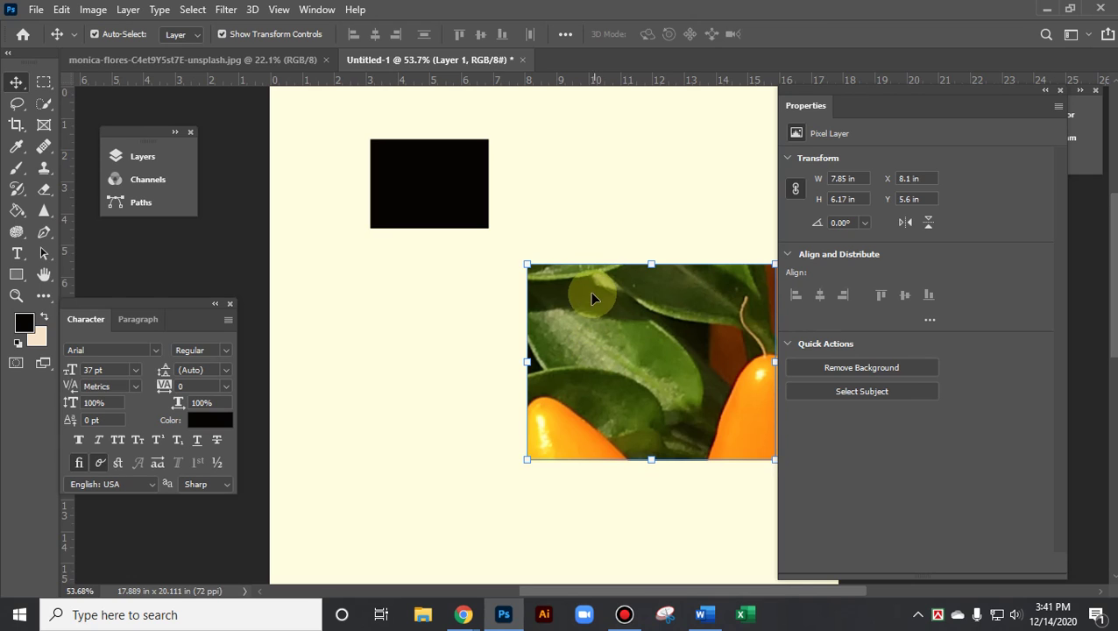
left_click(588, 263)
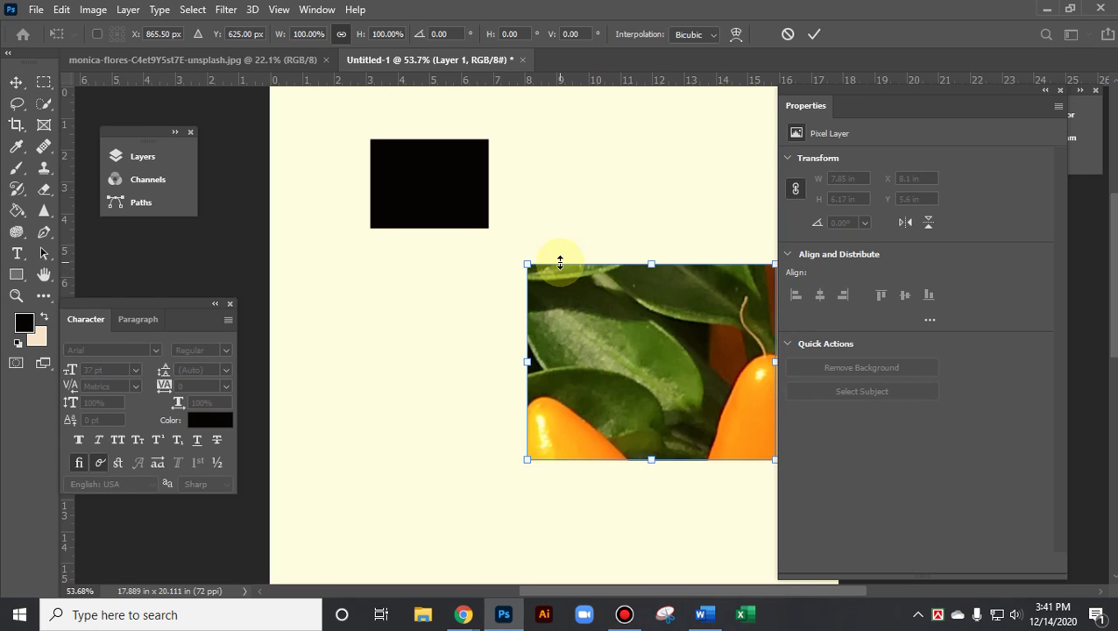
left_click_drag(683, 348, 426, 153)
left_click_drag(405, 191, 439, 281)
left_click(17, 82)
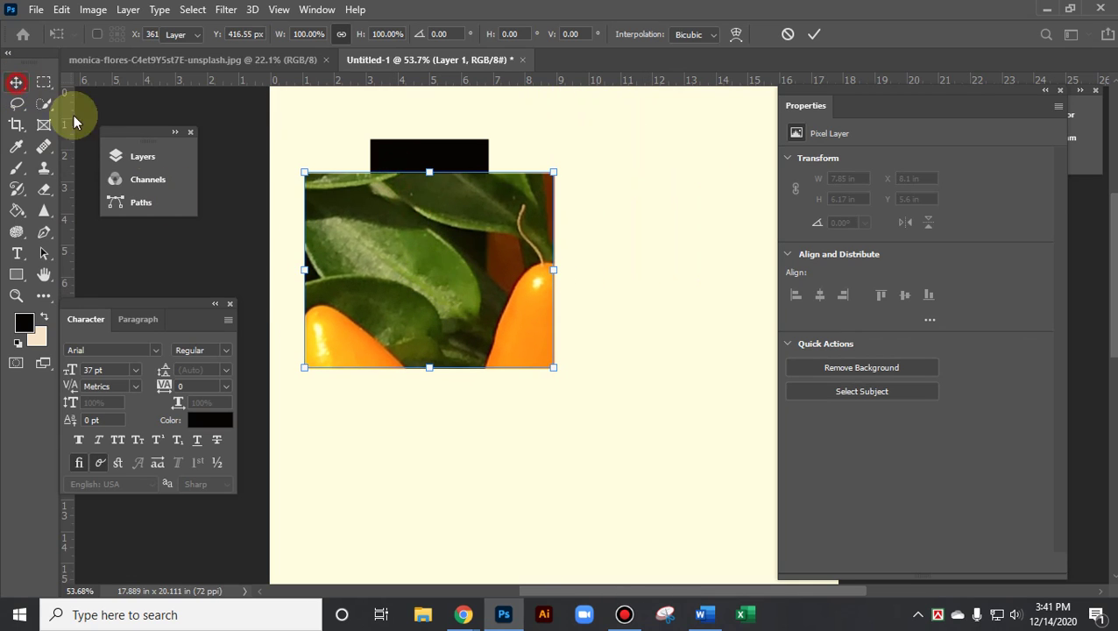
Move the pepper crop below the black rectangle with their left edges aligned, at about X 3.17 in, Y 5.43 in
left_click(407, 258)
left_click_drag(458, 298, 531, 345)
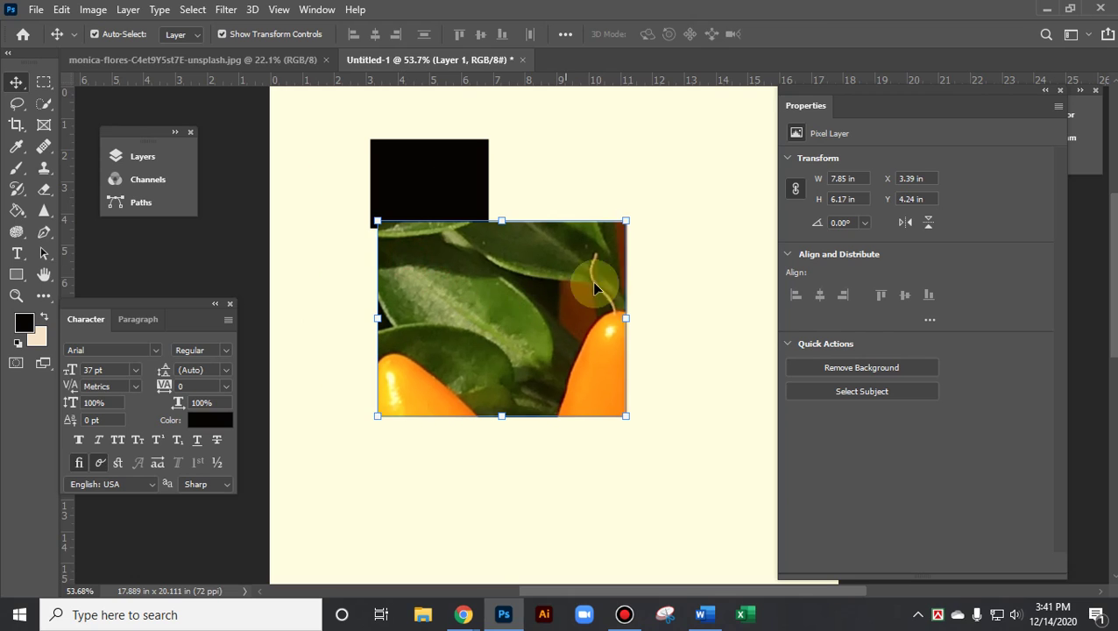
left_click(514, 331)
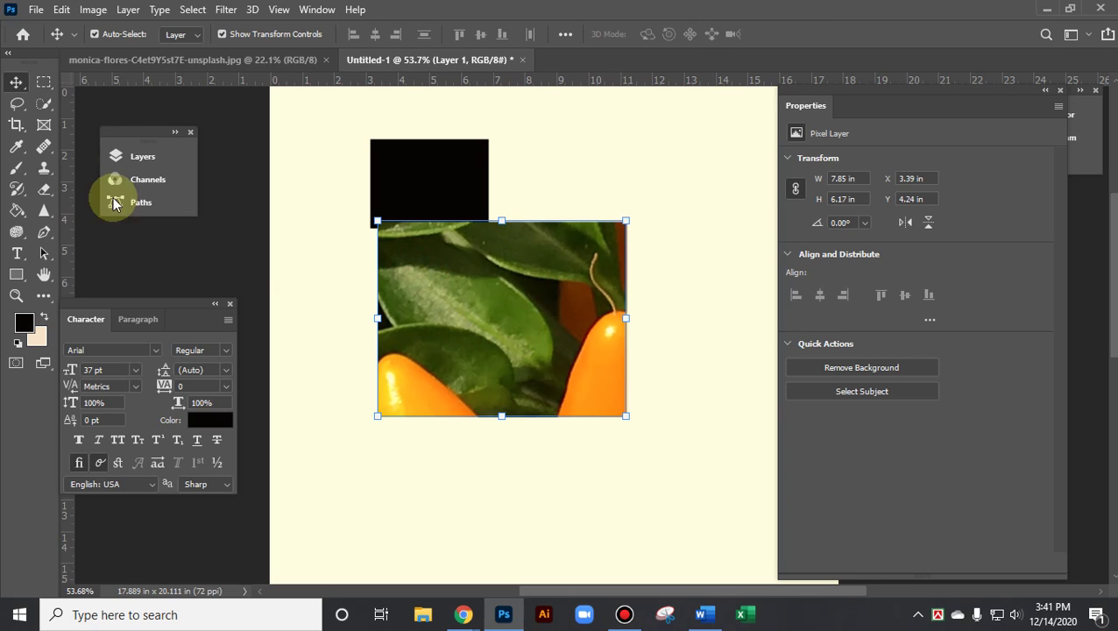
left_click_drag(469, 312, 494, 341)
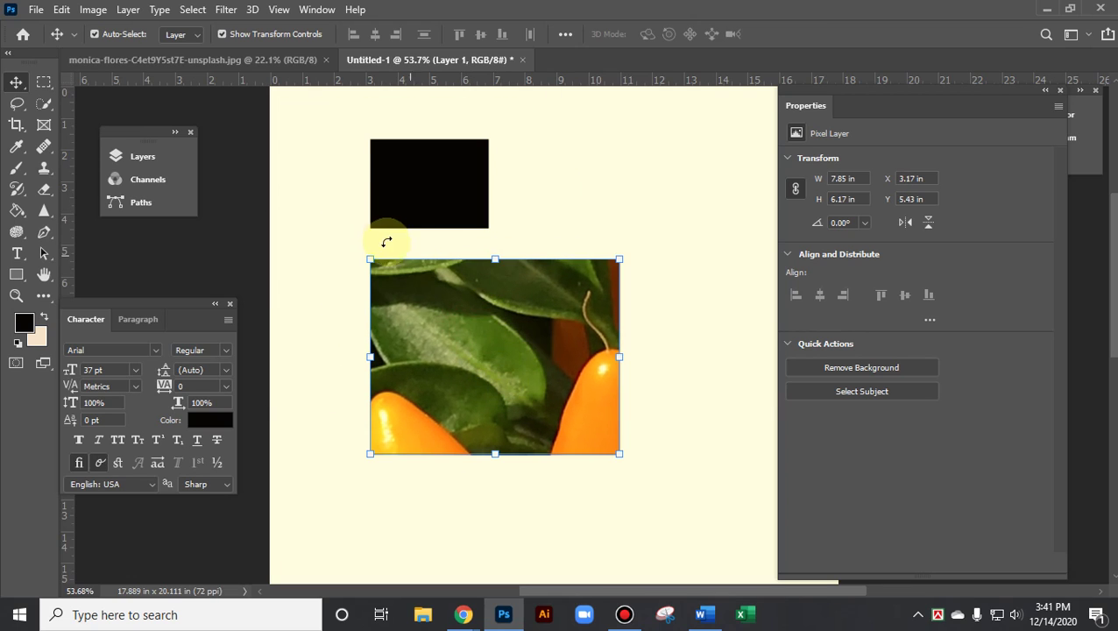
Turn Show Transform Controls off and on again for the Move tool, keeping the pepper crop selected
left_click(222, 34)
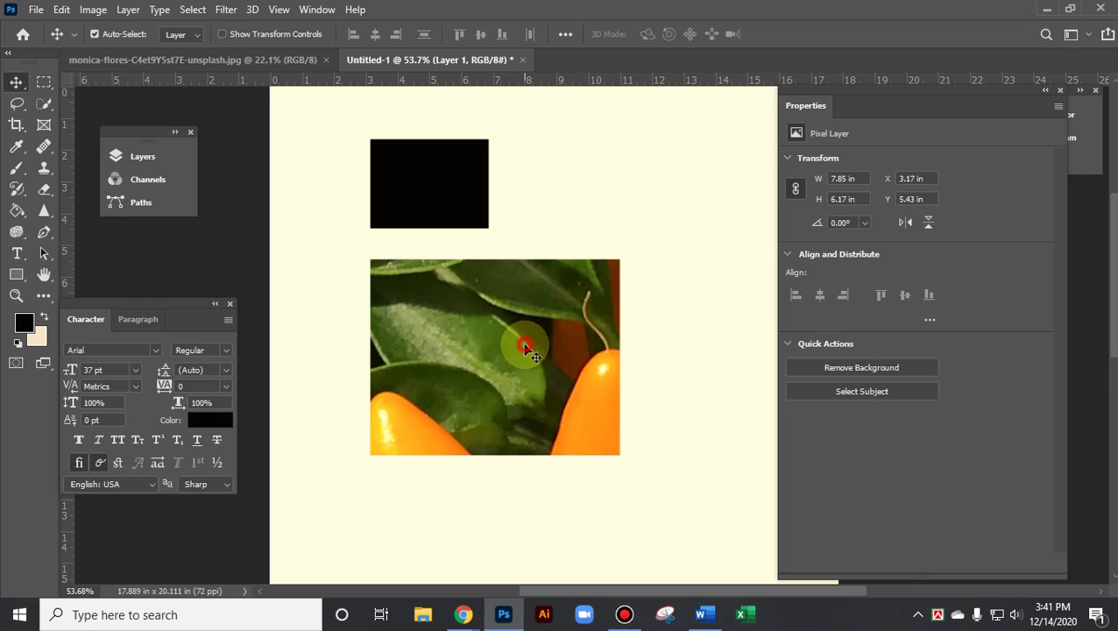
left_click(222, 34)
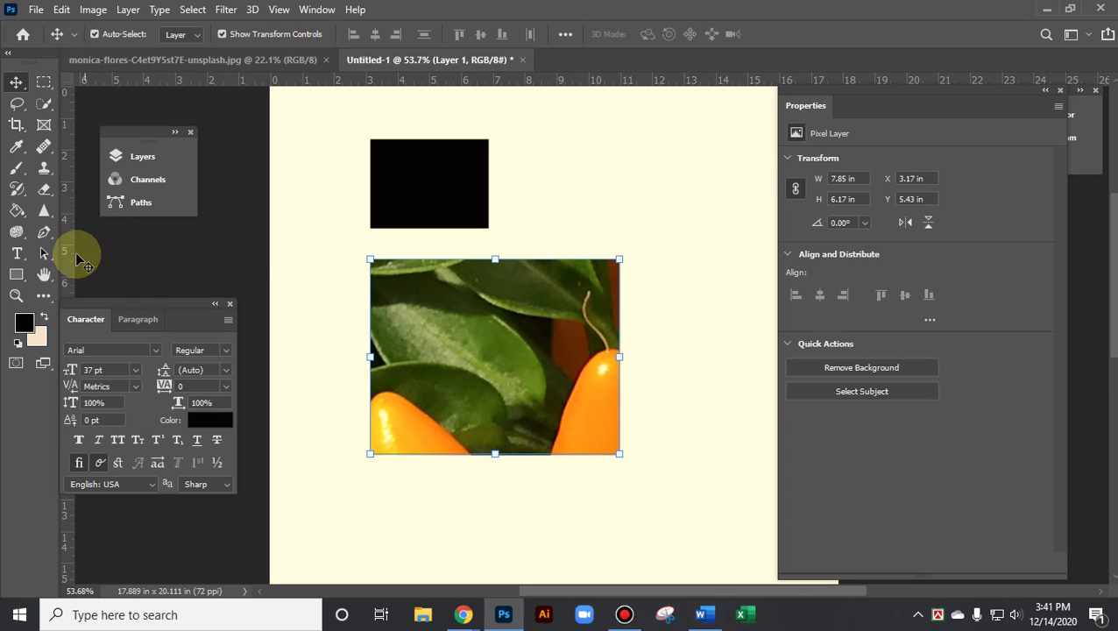
left_click(489, 362)
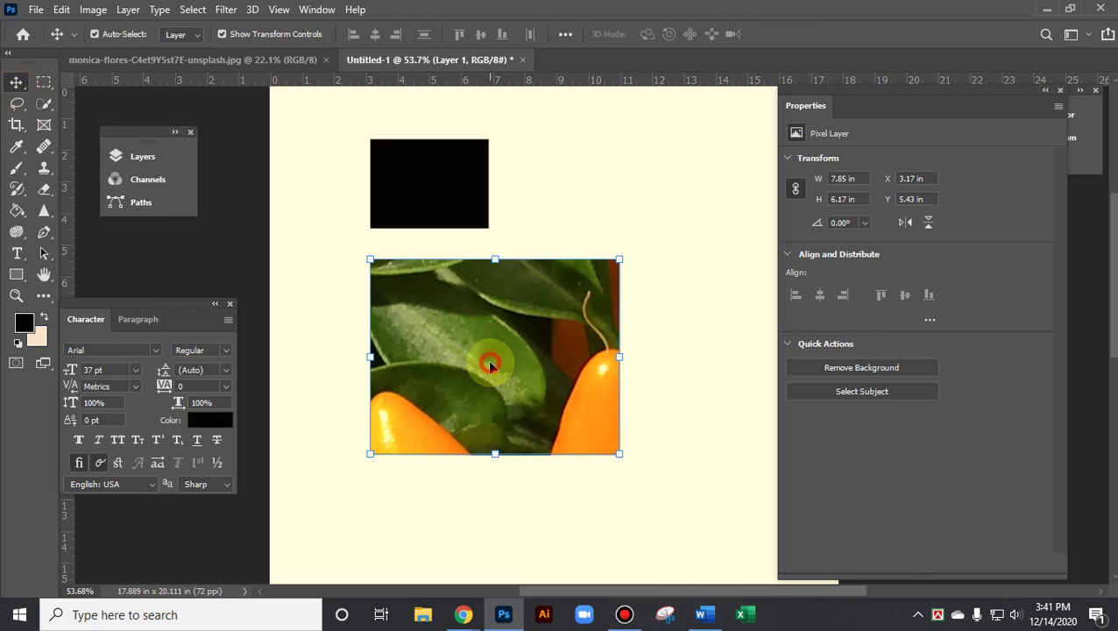
Start a free transform on the pepper crop and set its X position to 800 px
left_click(513, 253)
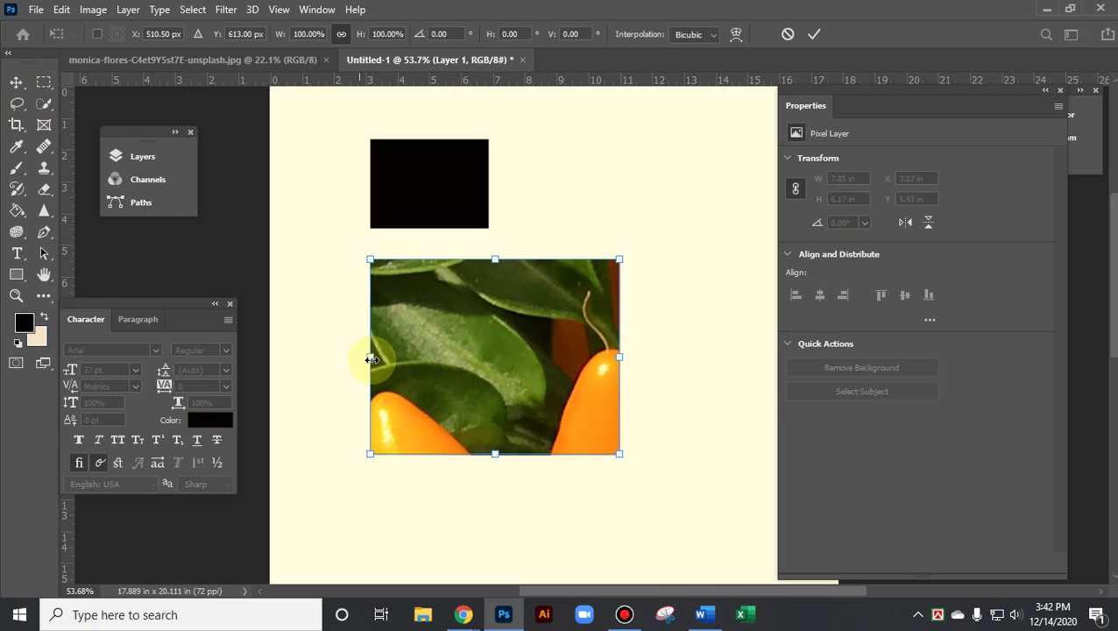
left_click_drag(149, 33, 197, 40)
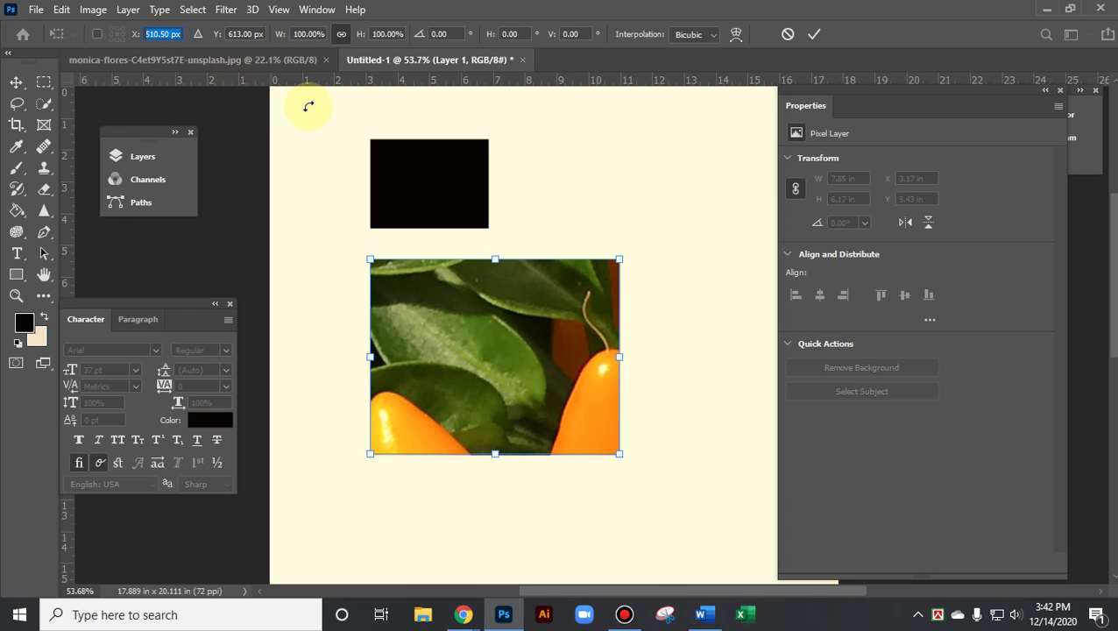
type("80")
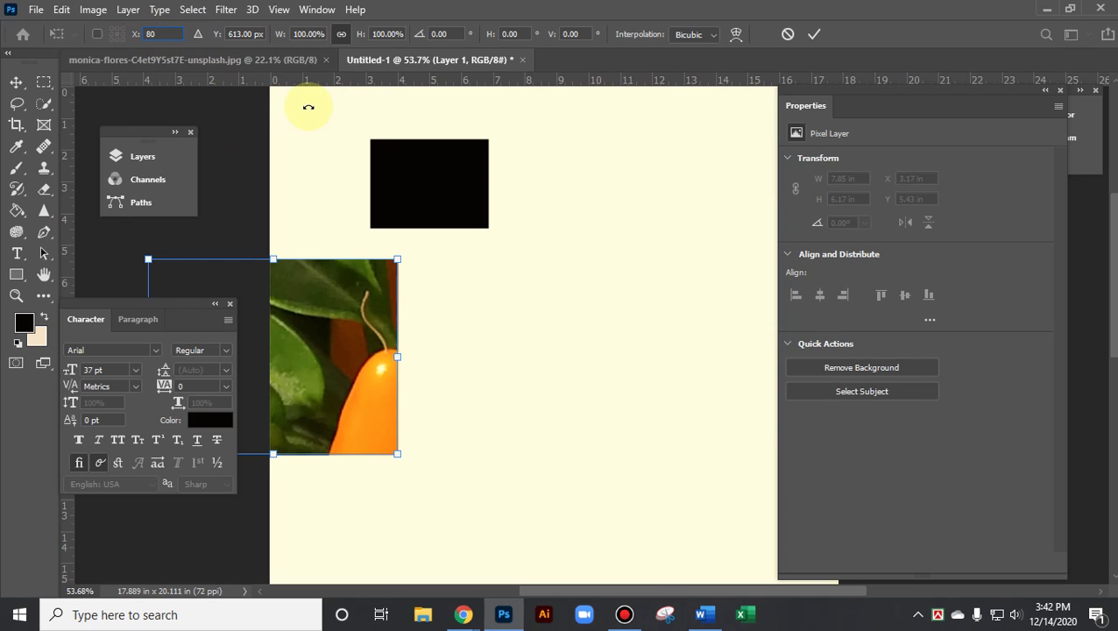
type("0")
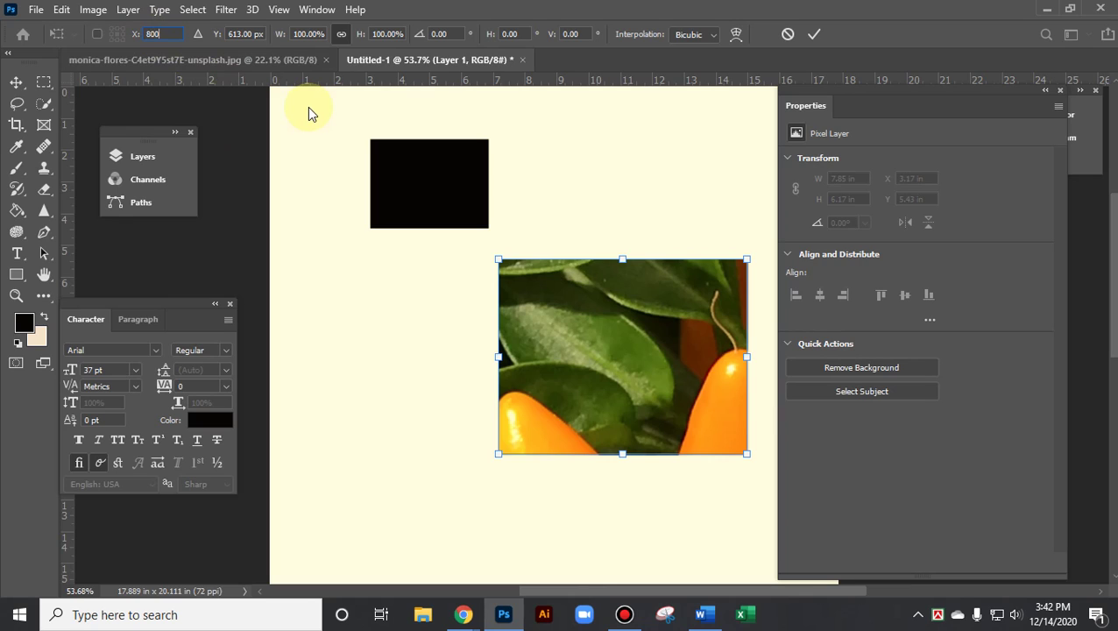
Set the pepper crop's Y position to 400 px
left_click(226, 34)
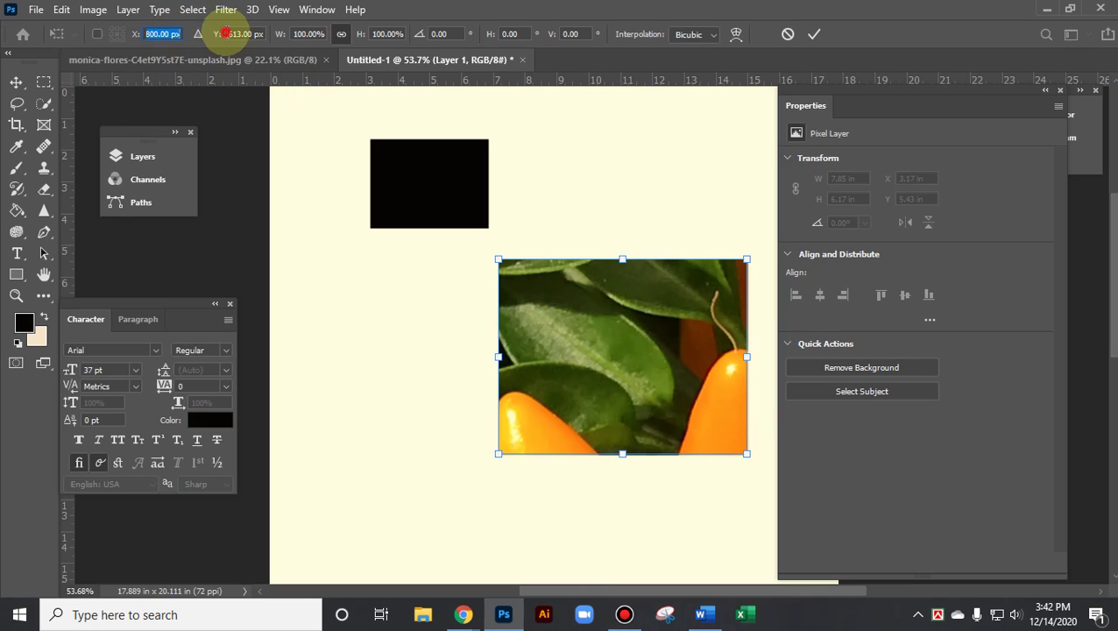
left_click(230, 34)
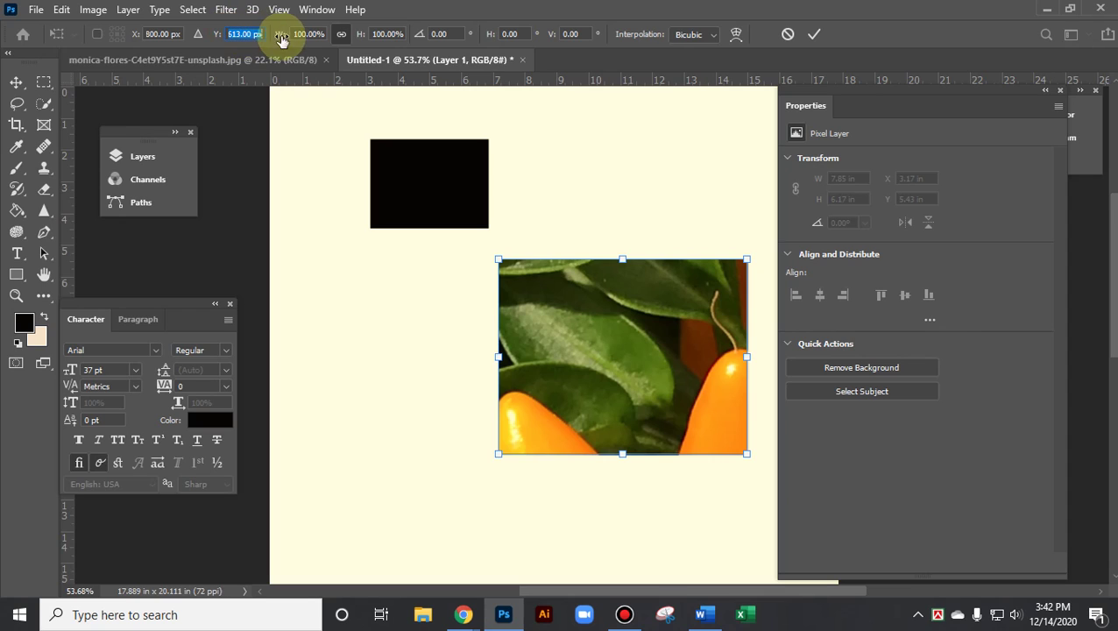
type("4000")
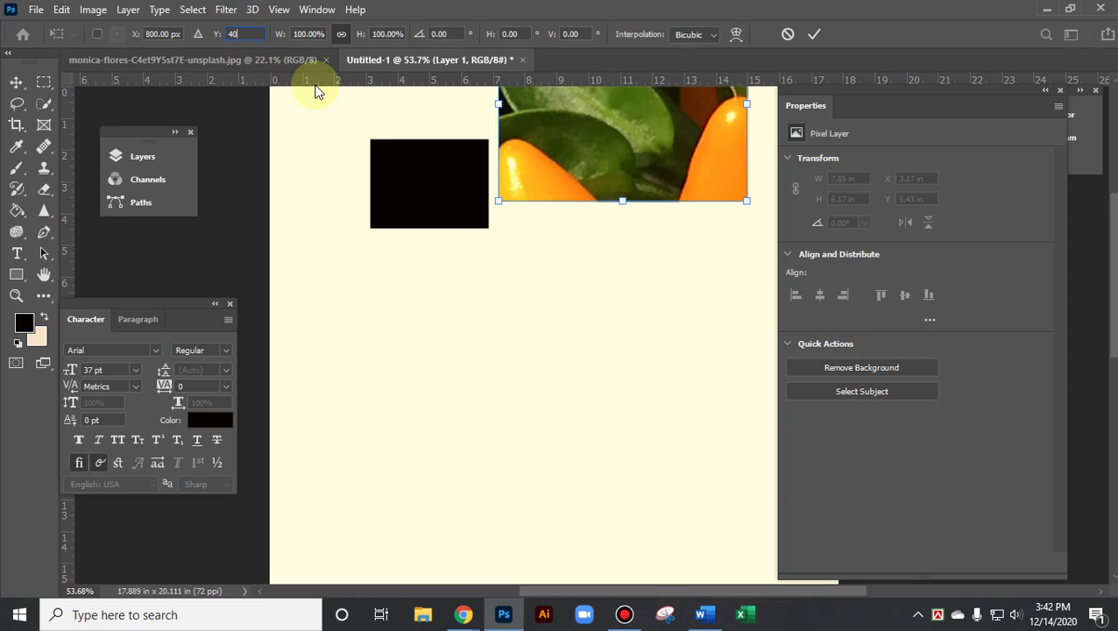
key("Return")
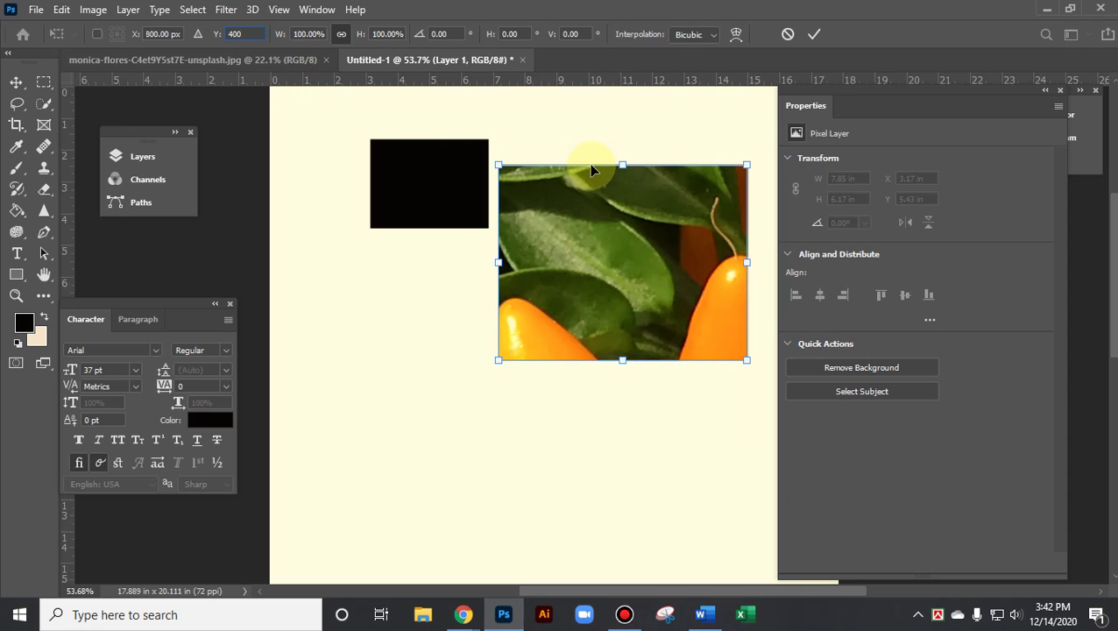
Set the pepper crop's Y position to 800 px and apply the transform
left_click(242, 33)
type("800")
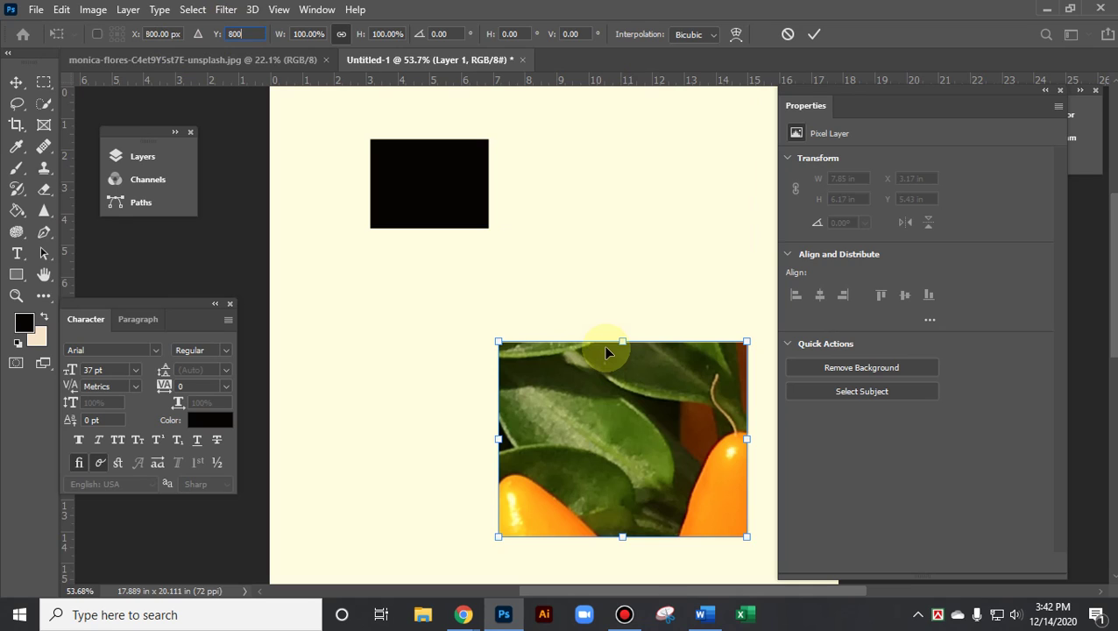
left_click(815, 33)
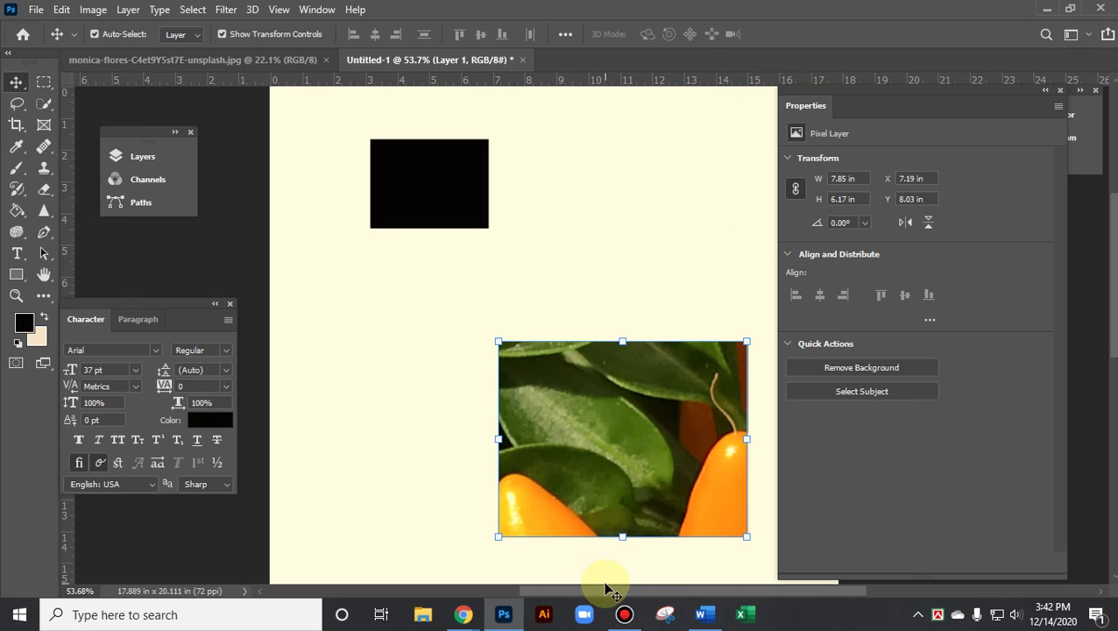
Switch to the Meet session in Chrome and check the participant list down to its end
mouse_move(462, 614)
left_click(383, 550)
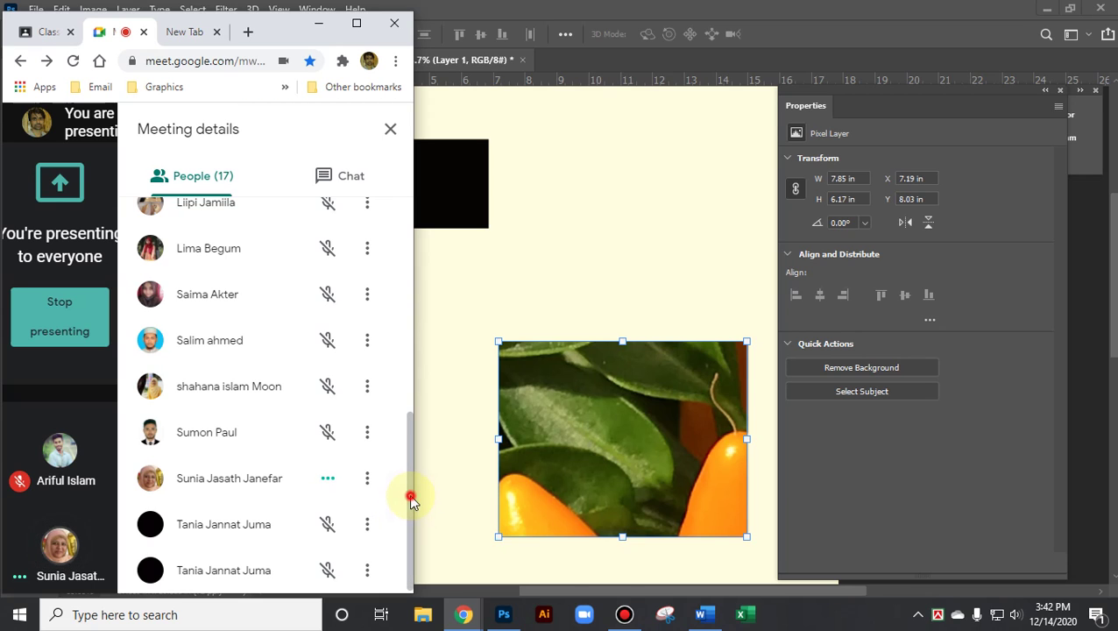
scroll(412, 500, "up", 1)
left_click_drag(427, 348, 424, 552)
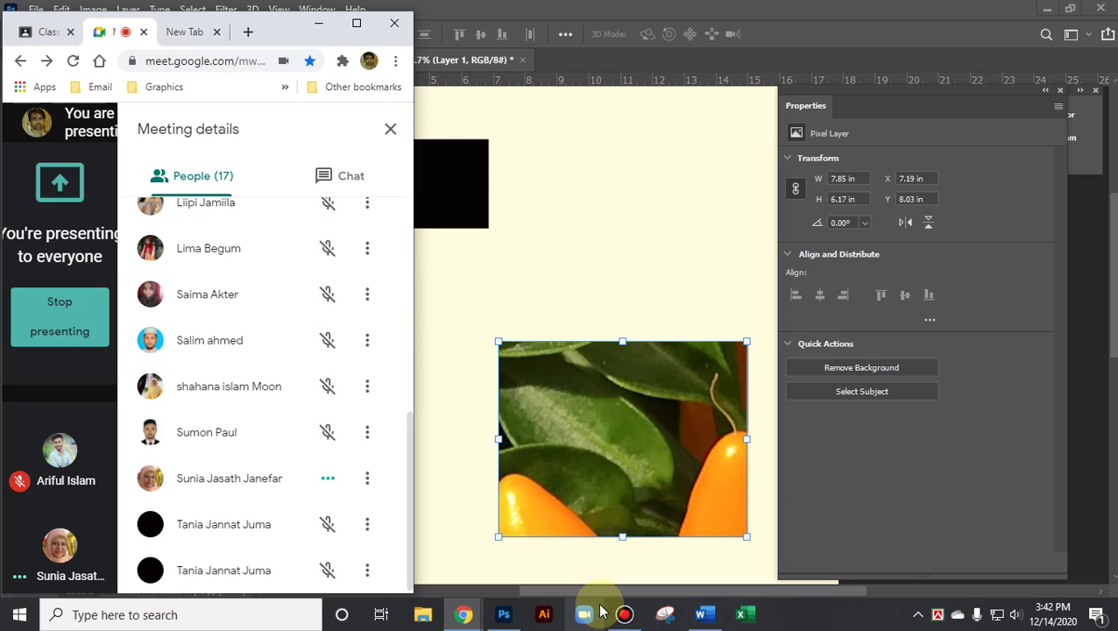
Return to Photoshop and move the pepper crop below the black rectangle, at about X 4.35 in, Y 5.51 in
left_click(579, 309)
left_click_drag(607, 457, 514, 412)
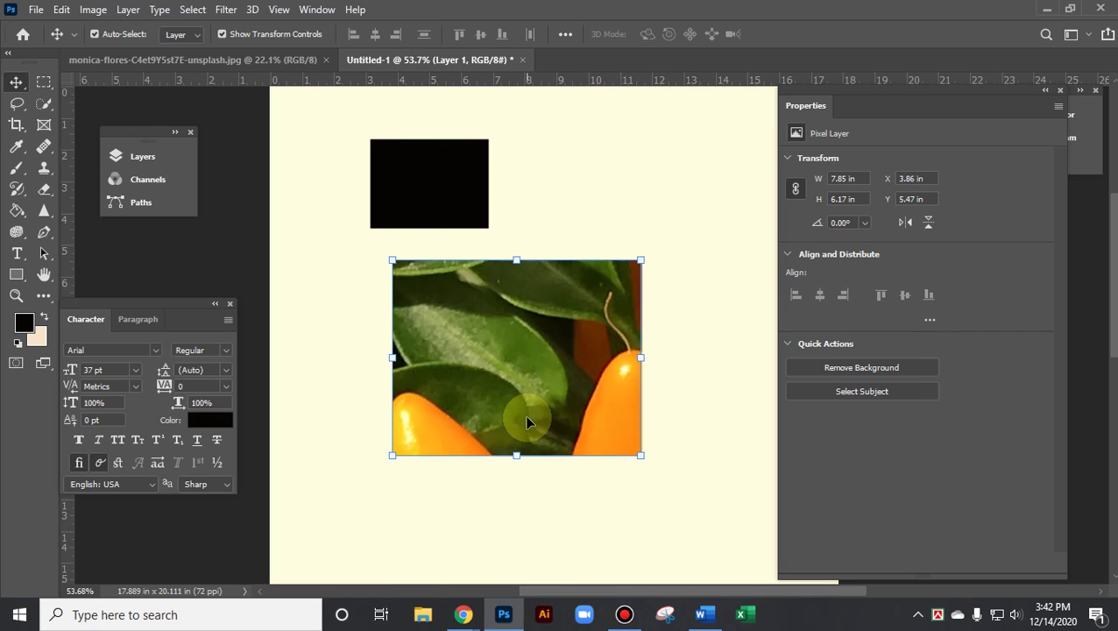
left_click_drag(595, 348, 449, 294)
left_click_drag(469, 244, 544, 322)
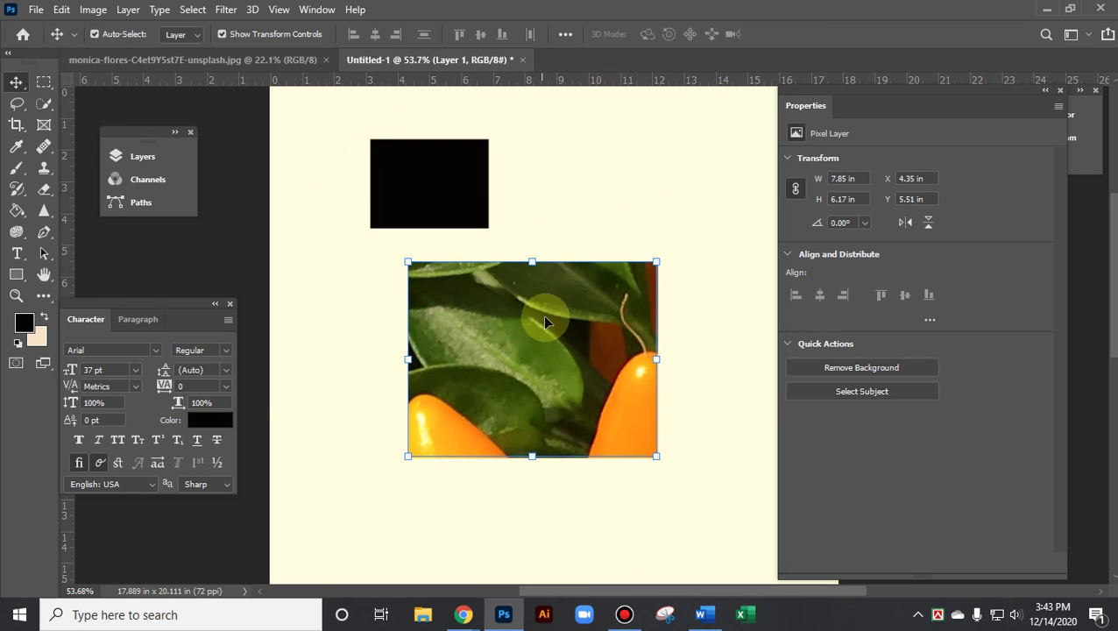
Free-transform the pepper crop with its reference point shown, and place that point on the crop's upper-left corner
left_click(562, 259)
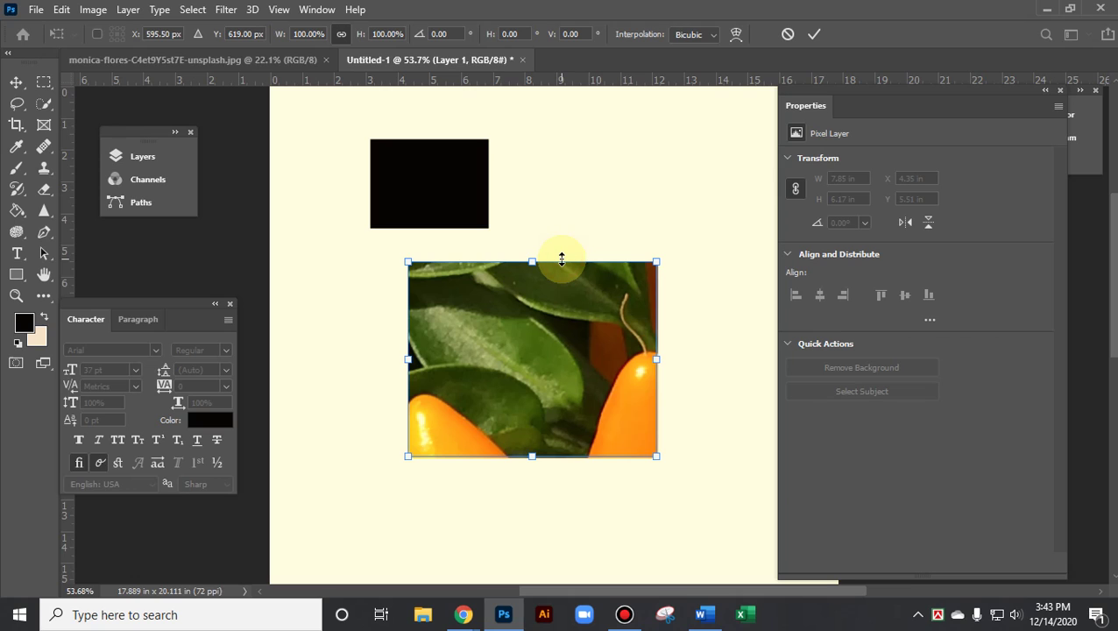
double_click(527, 332)
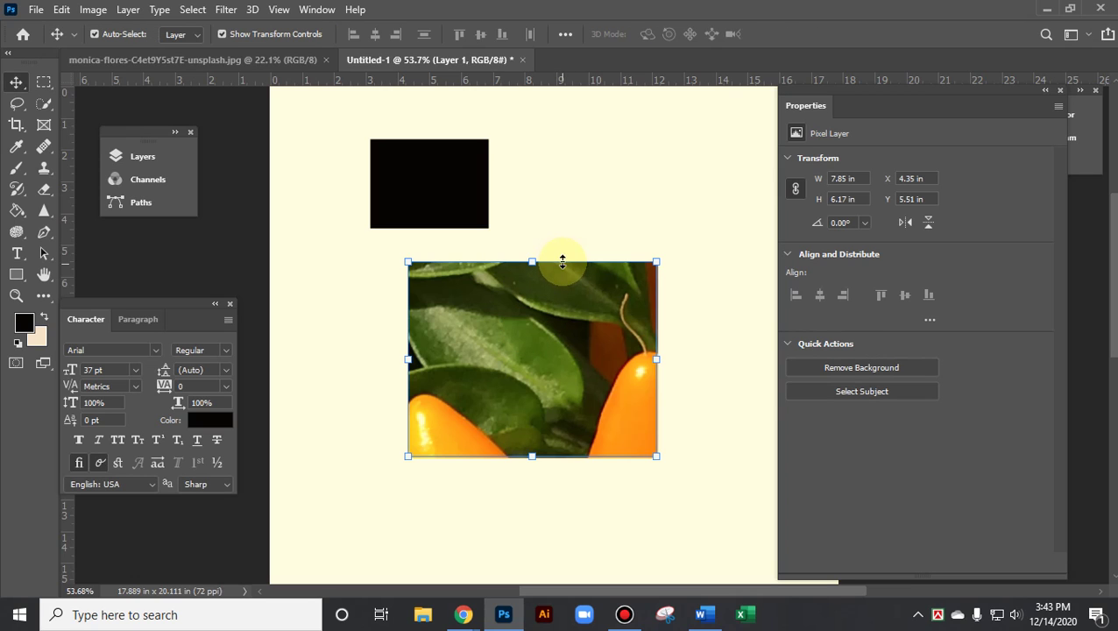
left_click(562, 261)
scroll(338, 220, "up", 1)
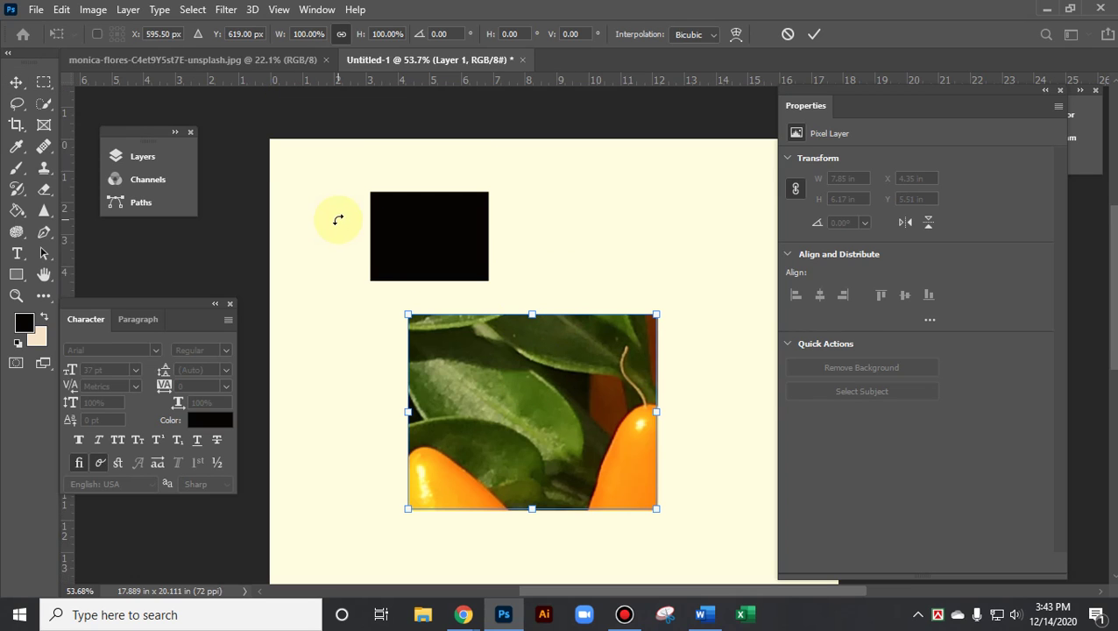
scroll(338, 219, "up", 1)
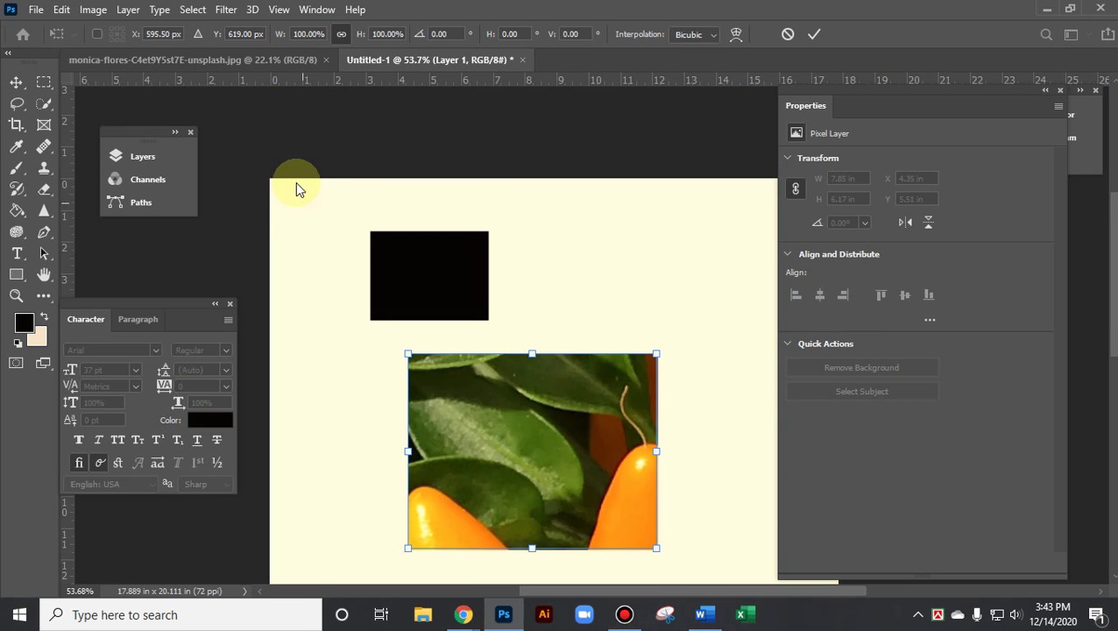
left_click(97, 35)
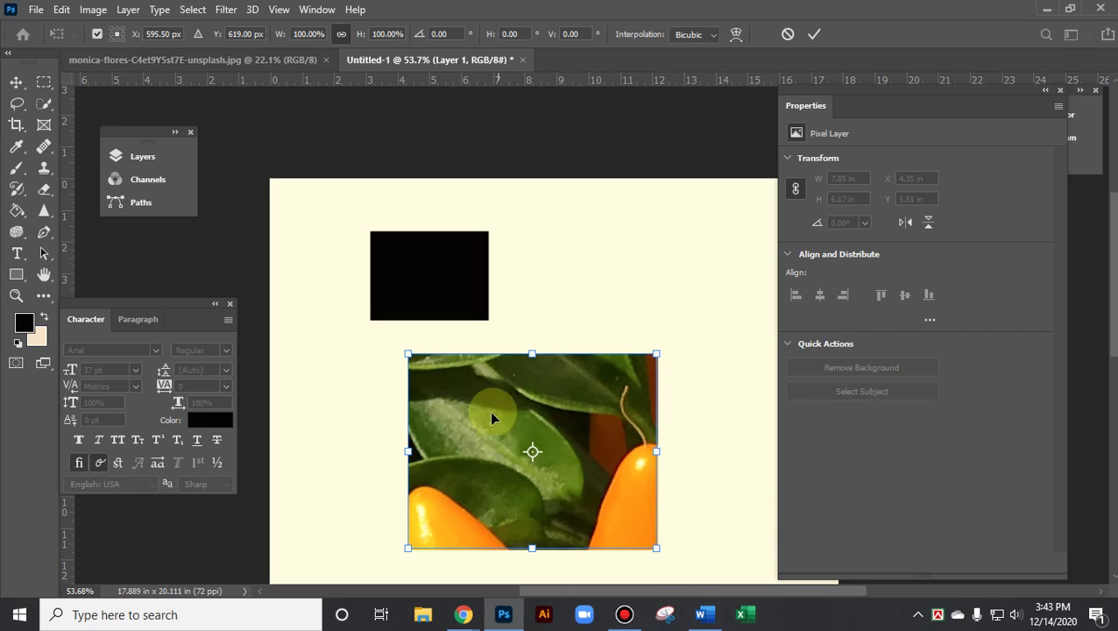
left_click_drag(528, 449, 408, 355)
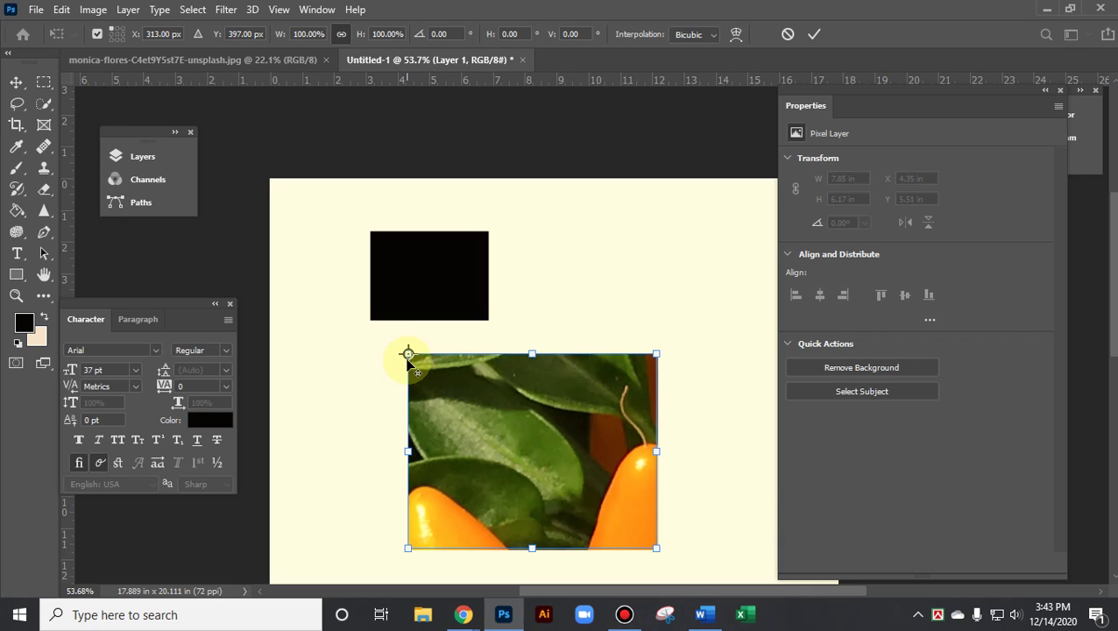
Move the pepper crop to the canvas's upper-left corner, and set its reference point position to X 200 px, Y 200 px
left_click_drag(520, 455, 396, 282)
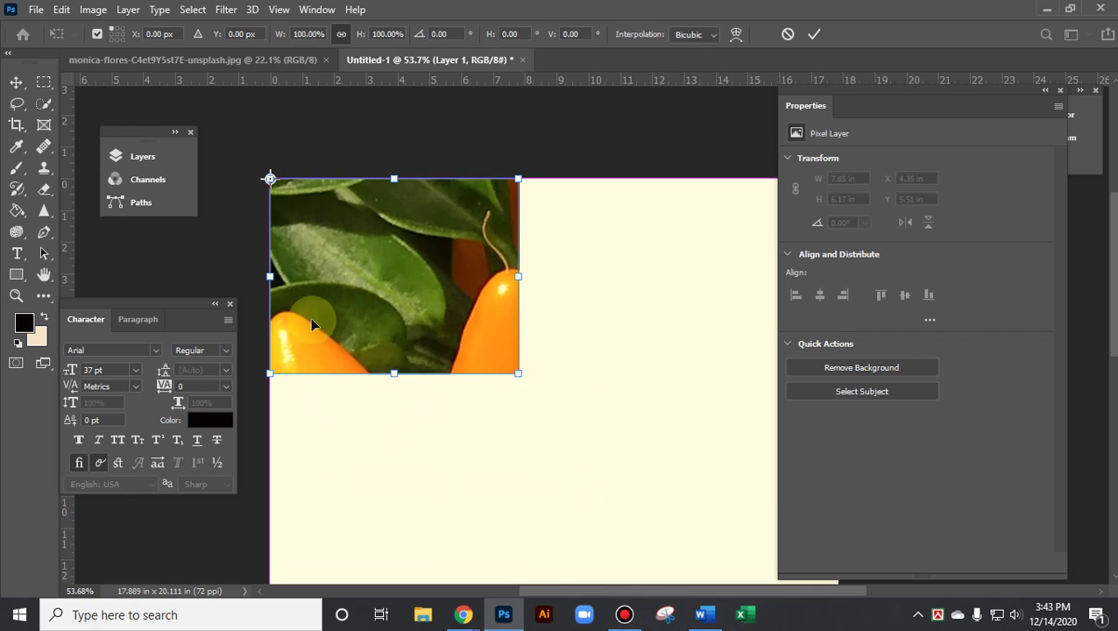
left_click(154, 33)
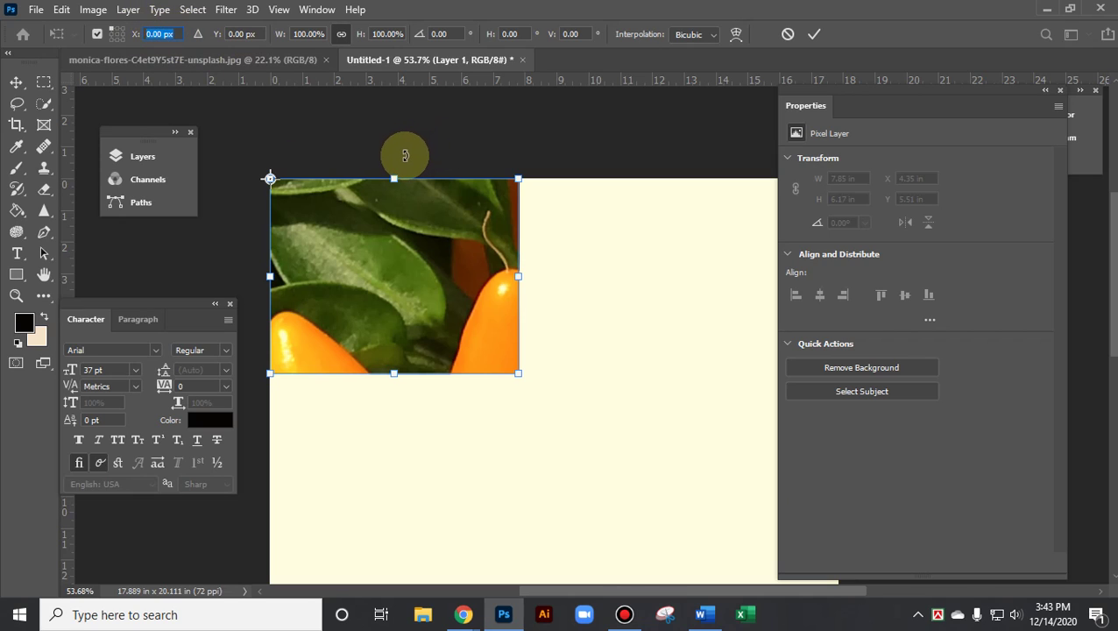
type("200")
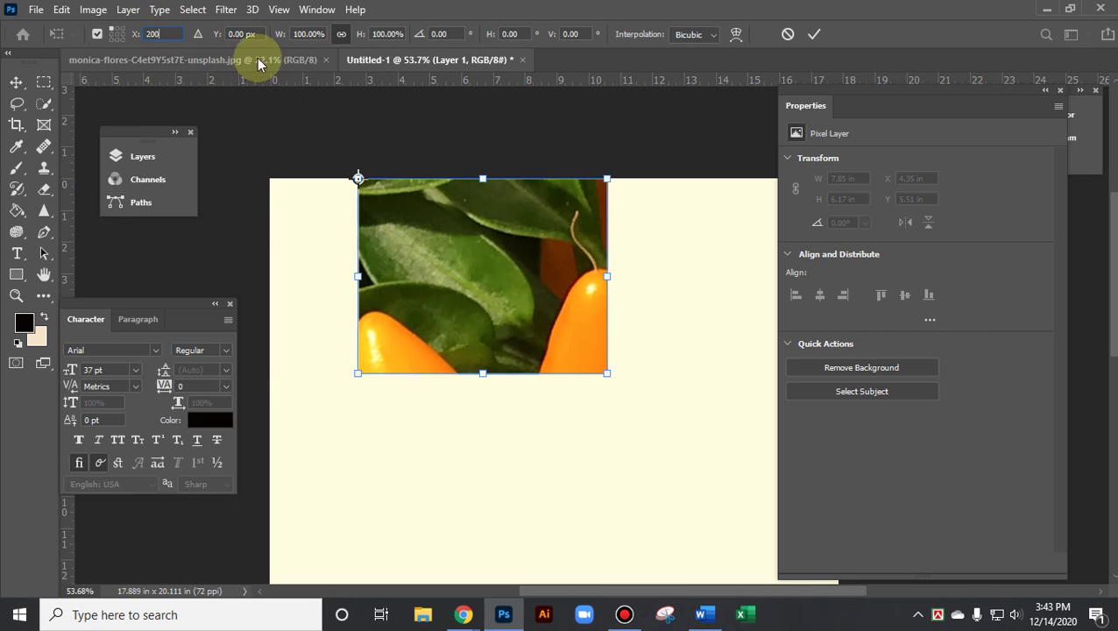
key("Tab")
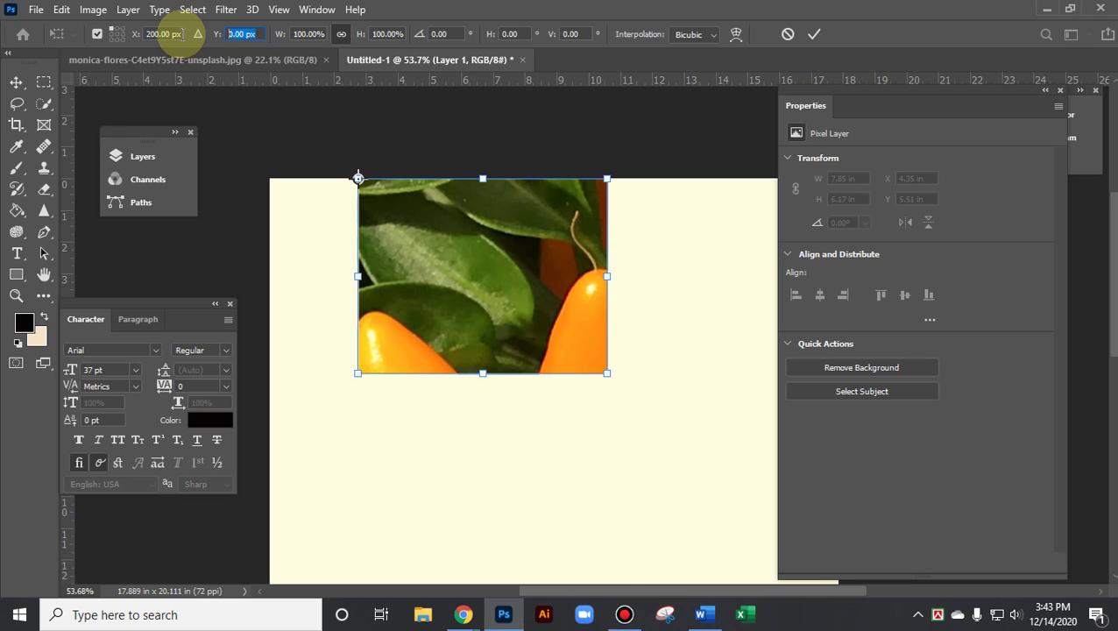
type("200")
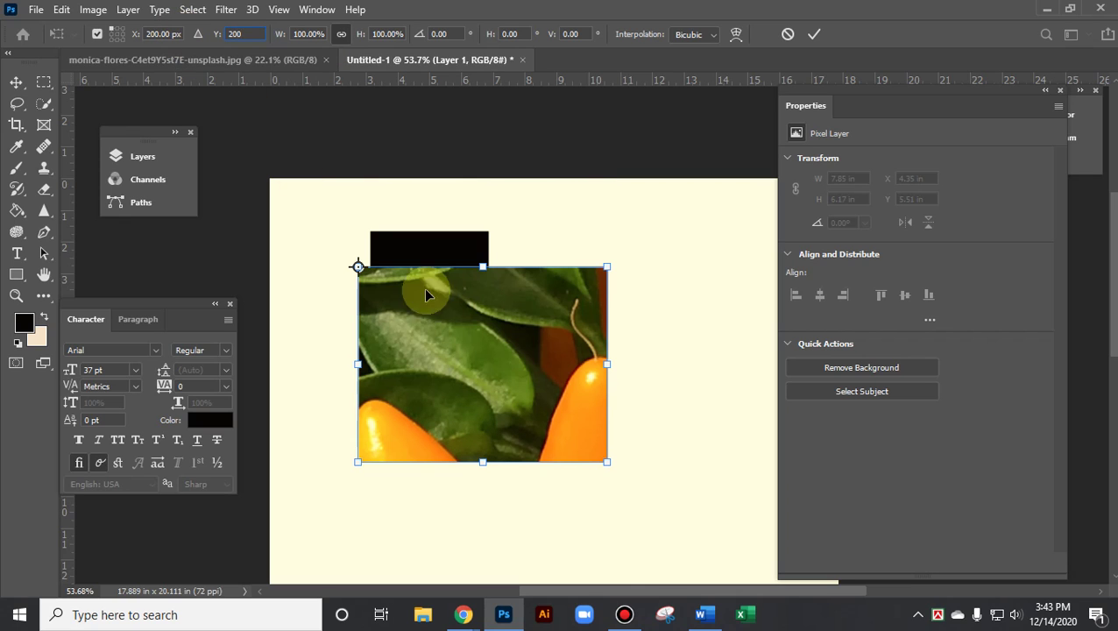
Rotate the pepper crop very slightly and apply the transform
left_click(815, 34)
left_click_drag(628, 378, 649, 354)
left_click(815, 34)
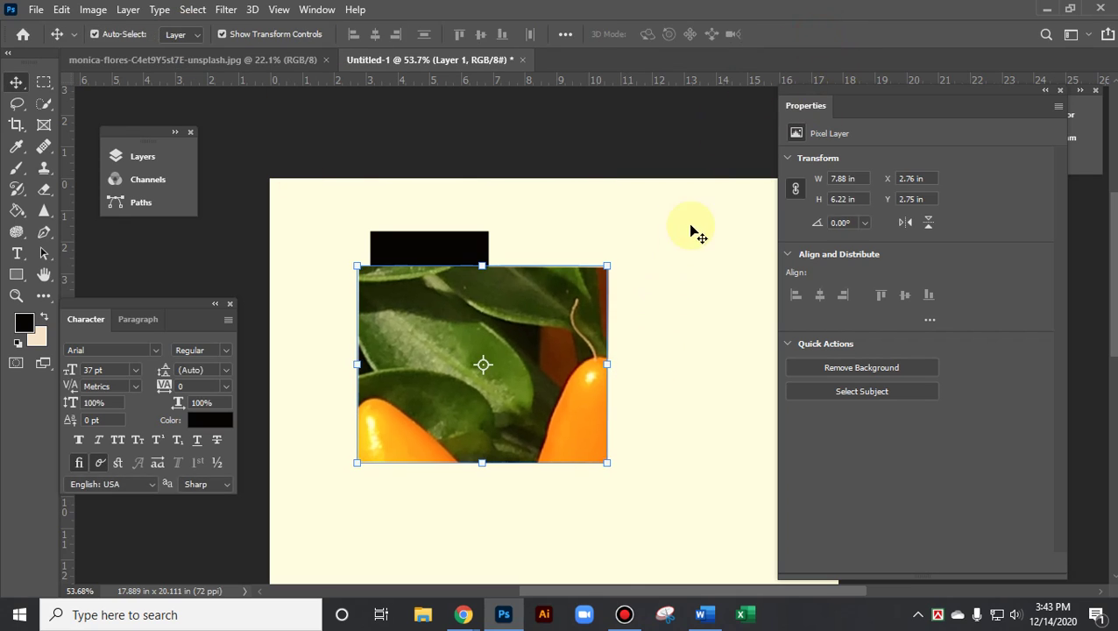
Move the black rectangle beside the pepper crop's upper right and set its reference point at the top centre, about X 942 px, Y 126 px
left_click_drag(443, 246, 717, 363)
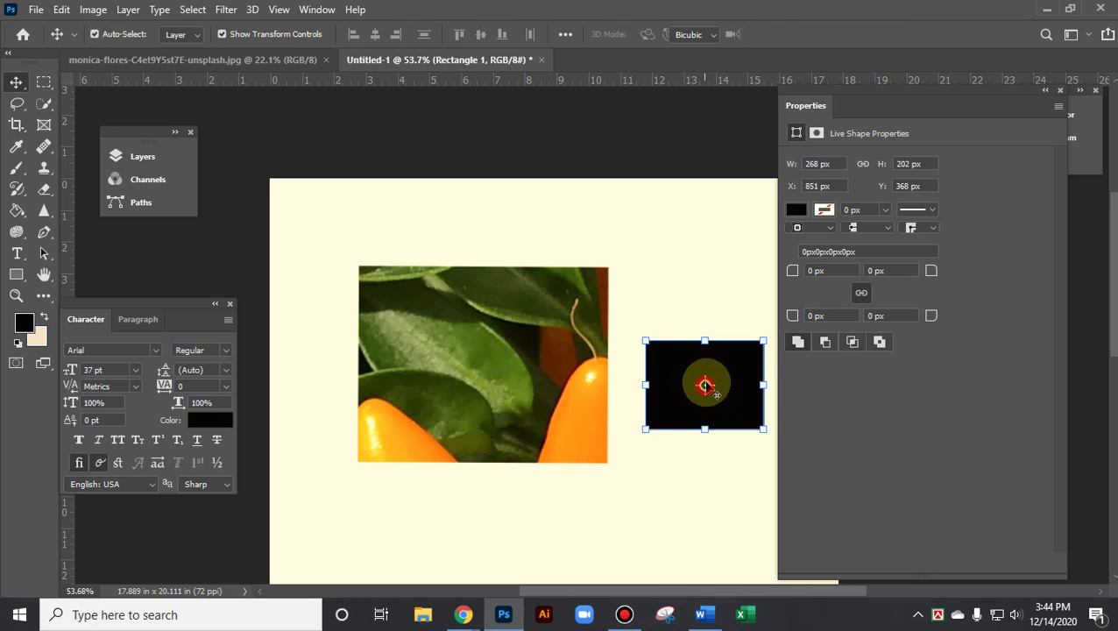
left_click(706, 387)
left_click_drag(706, 386, 678, 222)
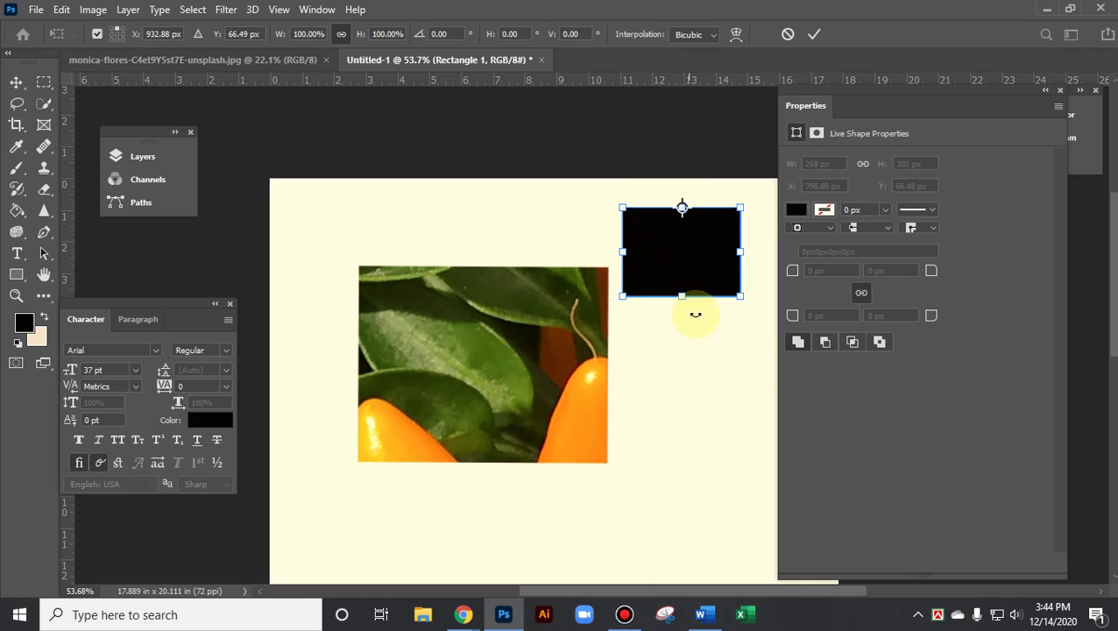
left_click_drag(683, 250, 688, 278)
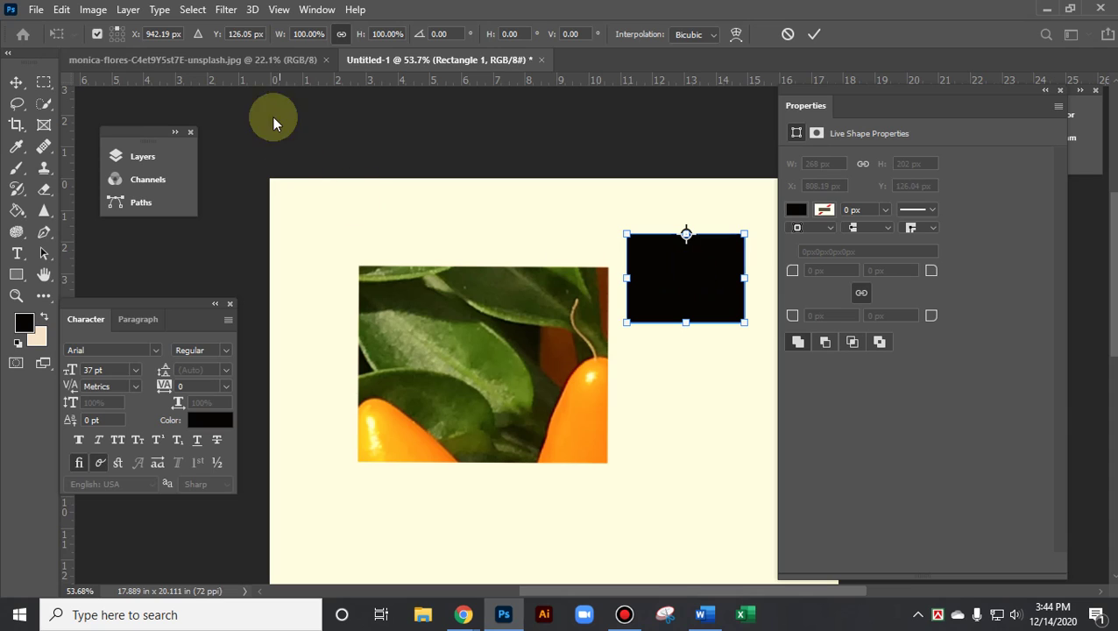
Set the black rectangle's reference point to Y 800 px and apply the transform
left_click(230, 33)
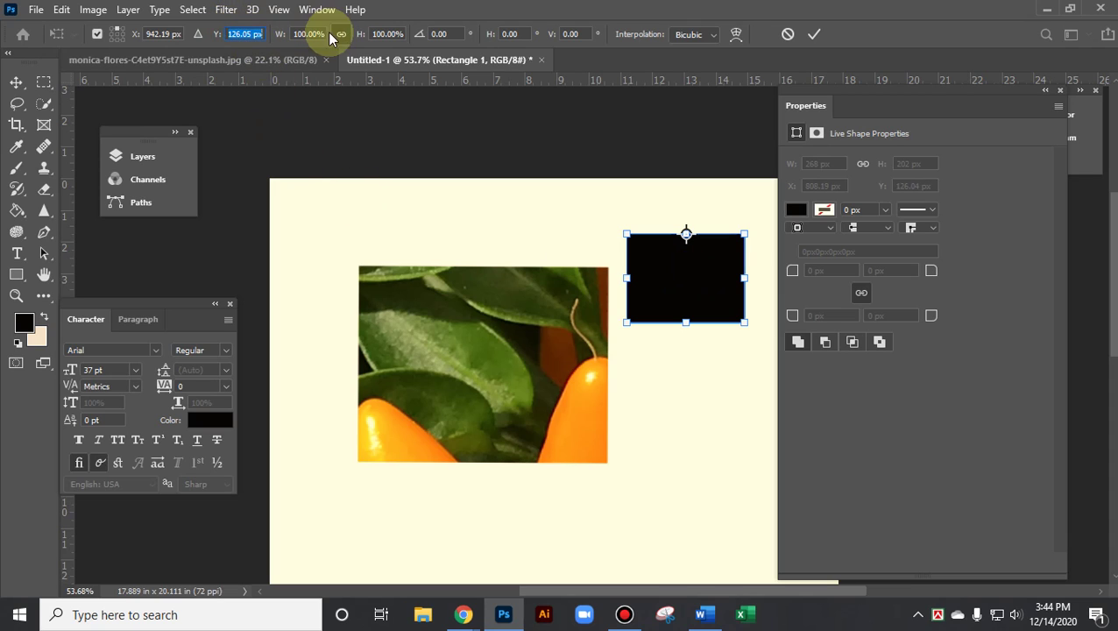
type("800")
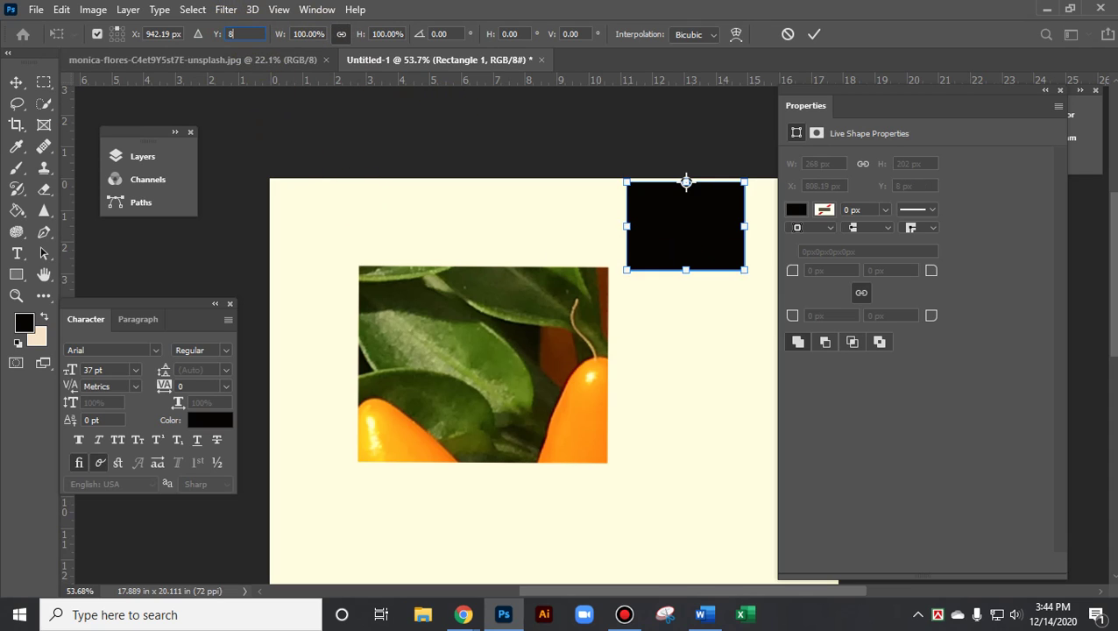
left_click(659, 280)
scroll(662, 283, "down", 2)
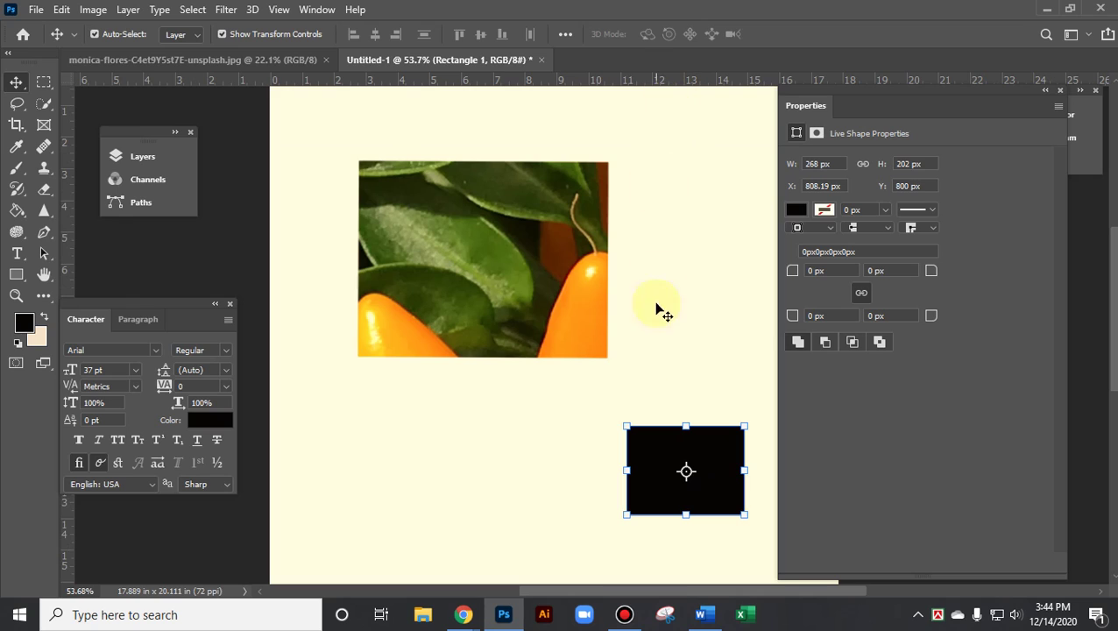
Move the black rectangle just below the pepper crop's lower-right part, and select the pepper crop
left_click(556, 458)
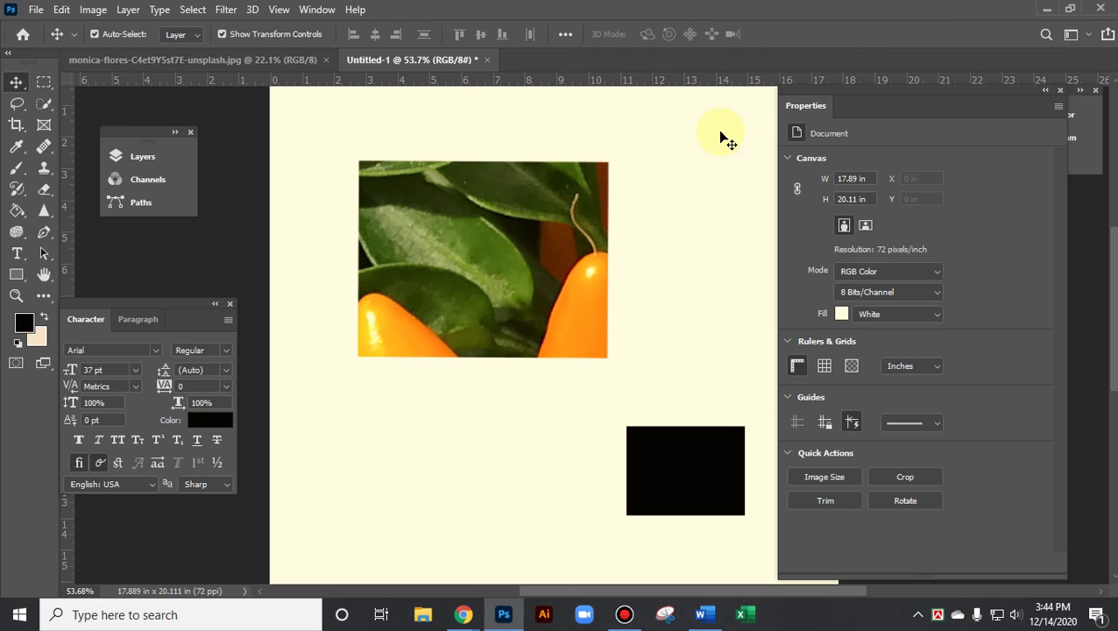
left_click_drag(746, 445, 553, 445)
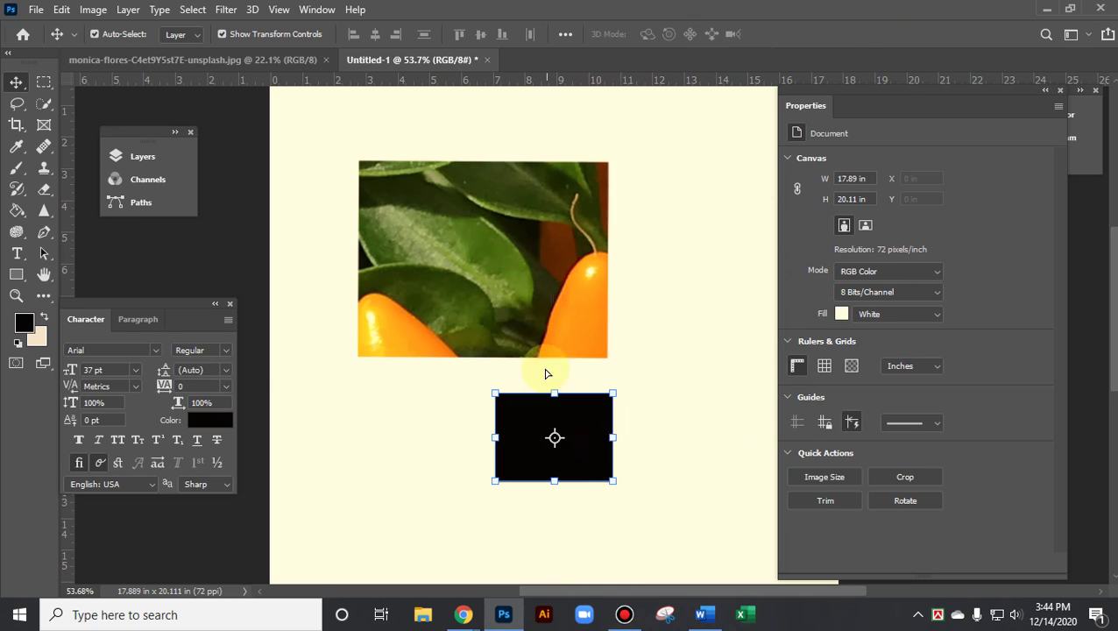
left_click(532, 249)
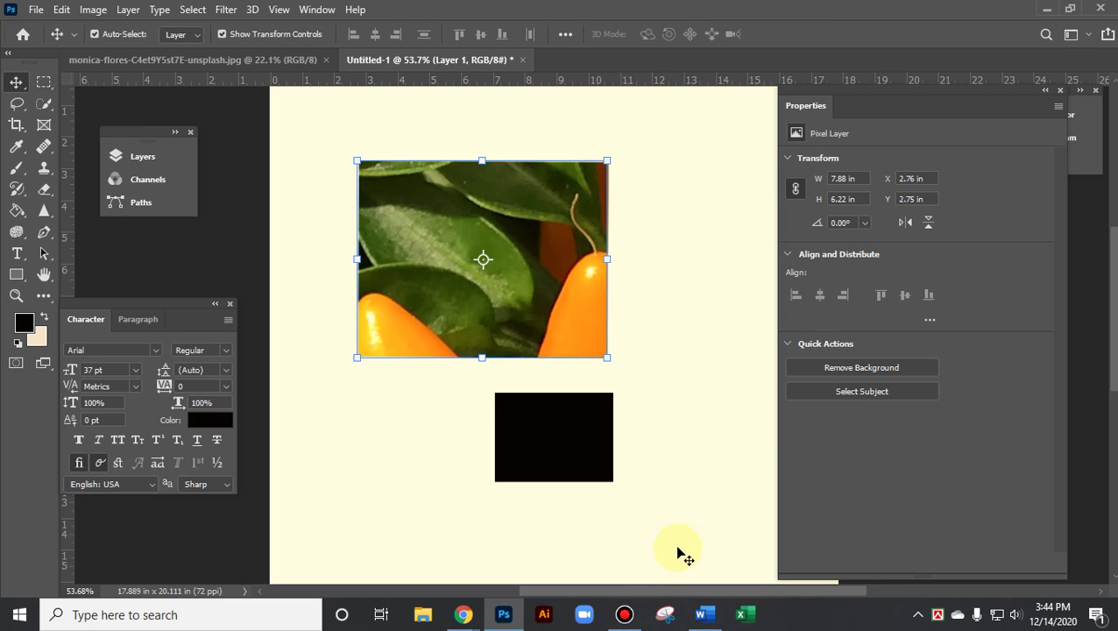
Check the participants list in the Google Meet window and return to the Photoshop document
mouse_move(462, 611)
left_click(412, 557)
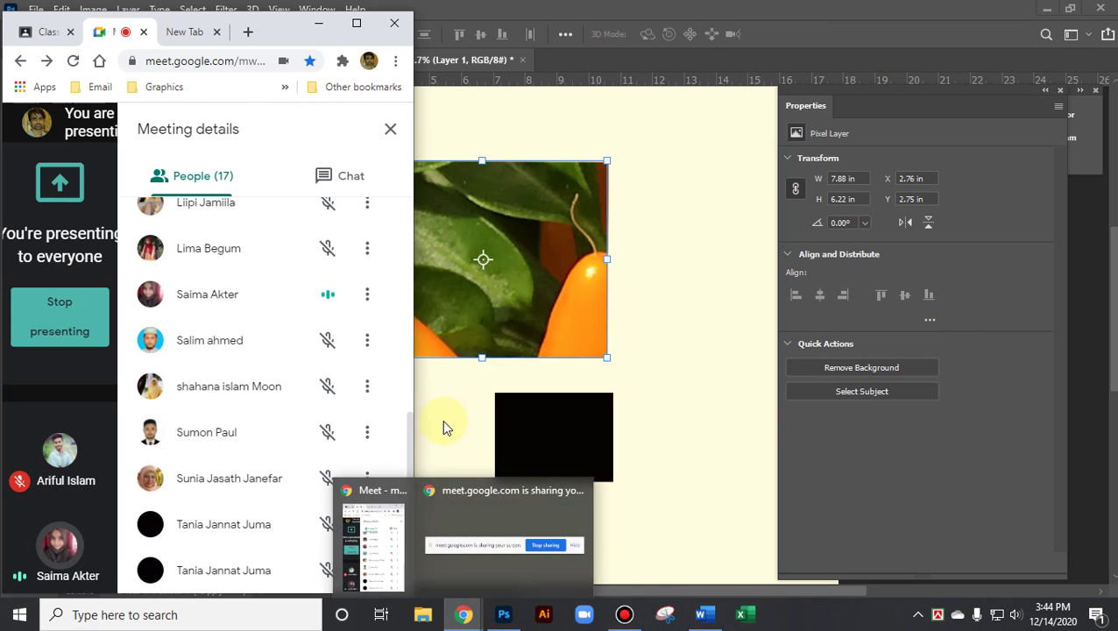
left_click_drag(410, 448, 439, 204)
left_click_drag(438, 403, 443, 576)
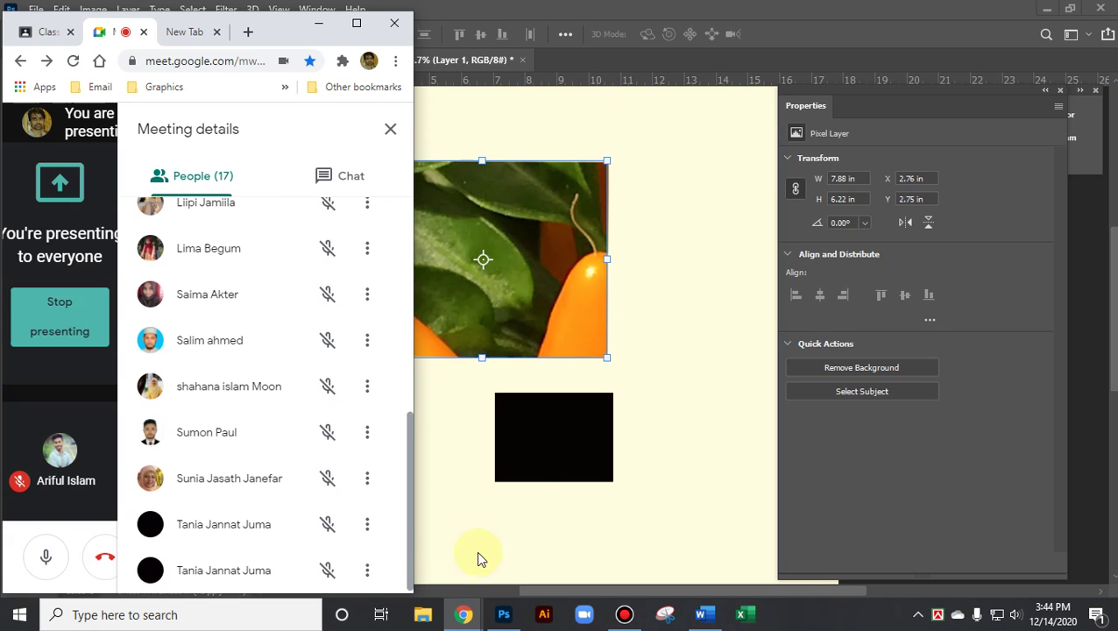
left_click(699, 232)
Move the black rectangle to about X 168 px, Y 234 px and the pepper crop below it to about X 5.28 in, Y 8.76 in
left_click_drag(545, 426, 452, 429)
left_click_drag(462, 249, 612, 204)
left_click_drag(444, 436, 404, 220)
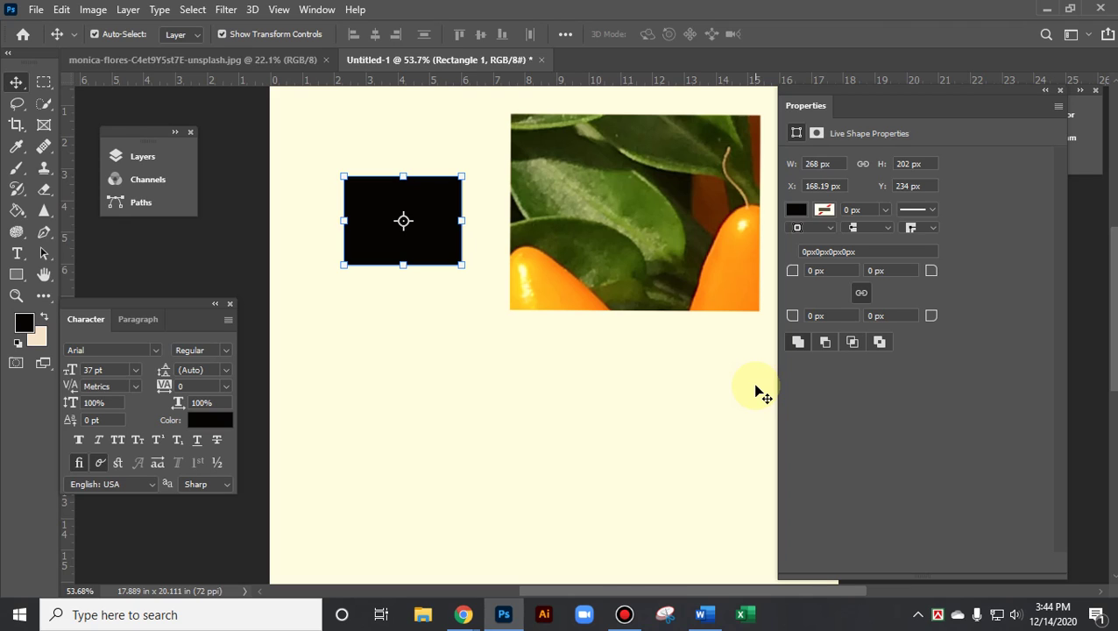
left_click_drag(646, 206, 565, 413)
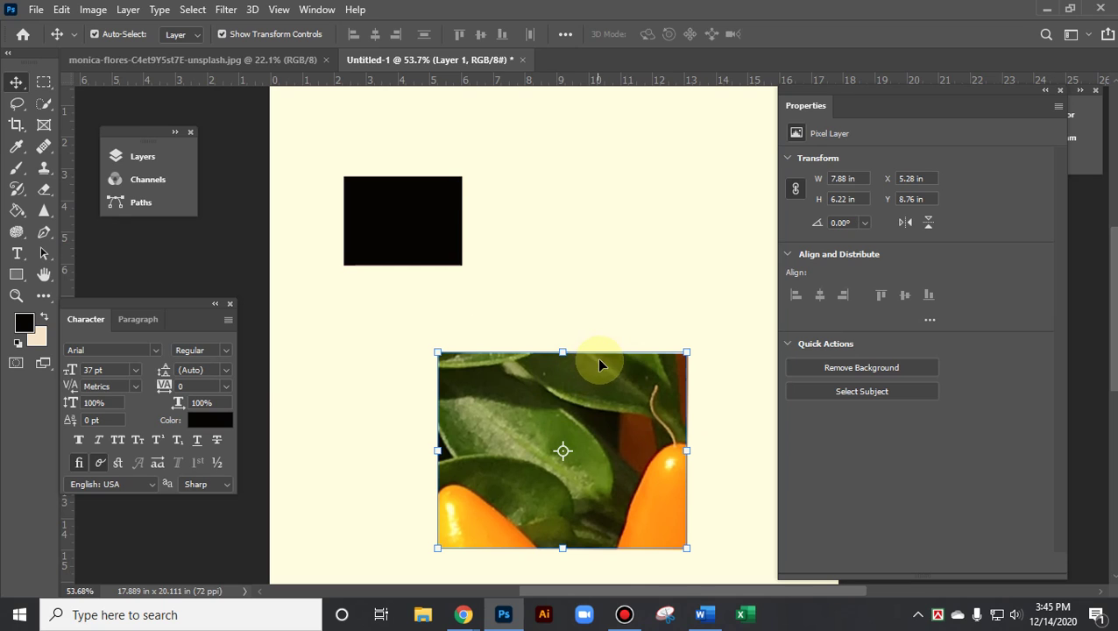
Move the pepper crop to about X 1.07 in, Y 3.83 in and snap the black rectangle against its right edge with bottoms aligned
left_click_drag(577, 450, 516, 416)
left_click_drag(374, 232, 643, 180)
left_click_drag(504, 409, 436, 280)
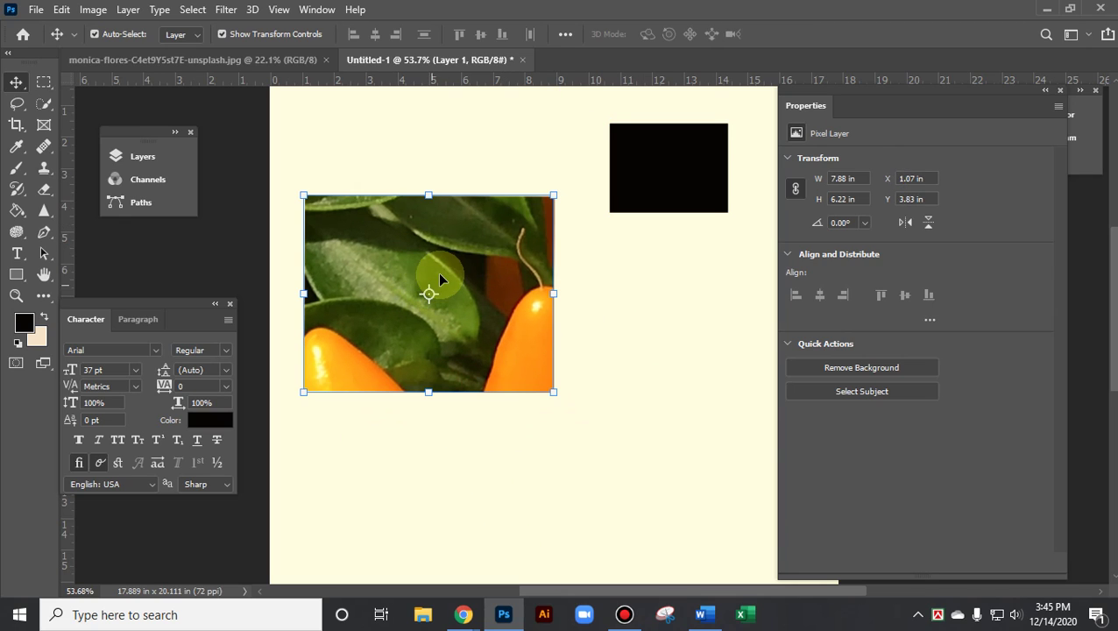
left_click(659, 301)
mouse_move(662, 194)
left_mouse_down()
mouse_move(676, 287)
mouse_move(581, 404)
mouse_move(539, 294)
mouse_move(659, 429)
mouse_move(644, 250)
mouse_move(666, 307)
mouse_move(654, 469)
mouse_move(645, 275)
mouse_move(653, 326)
mouse_move(654, 287)
mouse_move(624, 322)
mouse_move(631, 294)
mouse_move(601, 316)
mouse_move(659, 279)
mouse_move(607, 337)
mouse_move(589, 315)
mouse_move(613, 339)
mouse_move(581, 382)
mouse_move(633, 334)
mouse_move(576, 392)
mouse_move(631, 300)
mouse_move(652, 368)
mouse_move(634, 327)
mouse_move(651, 295)
mouse_move(647, 344)
mouse_move(637, 294)
mouse_move(666, 181)
left_mouse_up()
left_click_drag(666, 271, 617, 331)
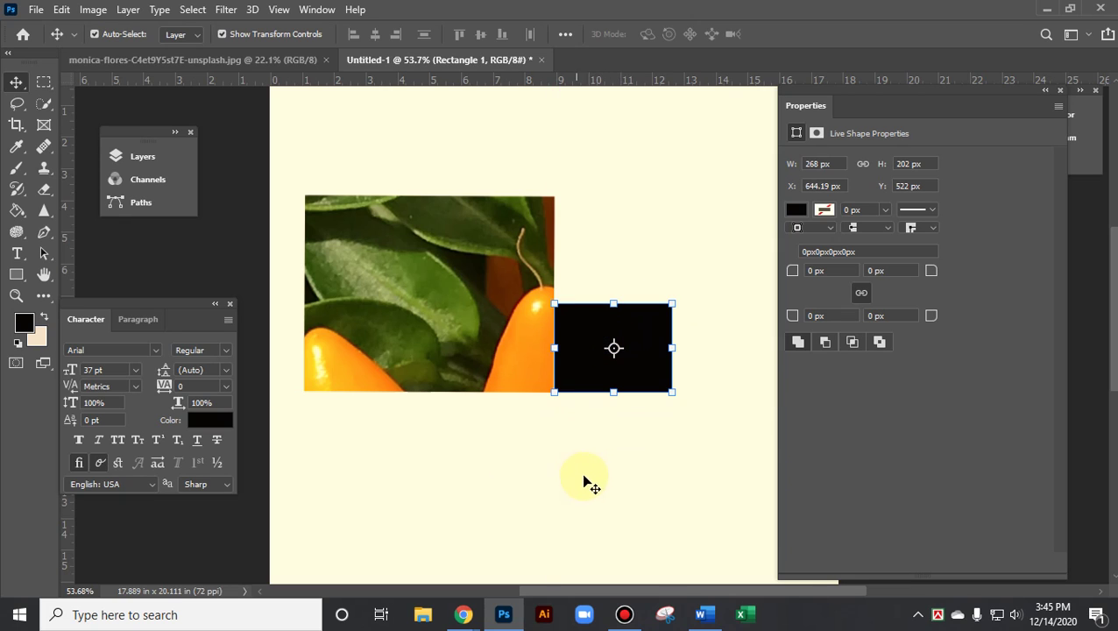
left_click(589, 461)
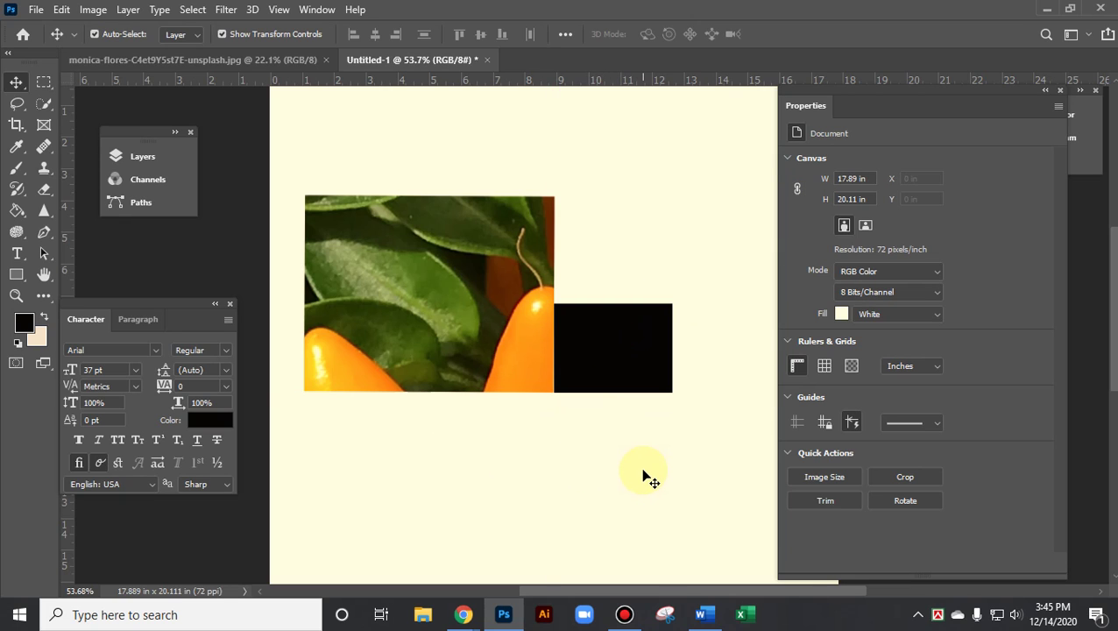
Move the black rectangle diagonally below the pepper crop's lower-right corner, and place the crop at about X 1.9 in, Y 2.6 in
left_click_drag(618, 333, 619, 424)
left_click_drag(429, 325, 510, 250)
left_click_drag(589, 426, 671, 359)
left_click(553, 419)
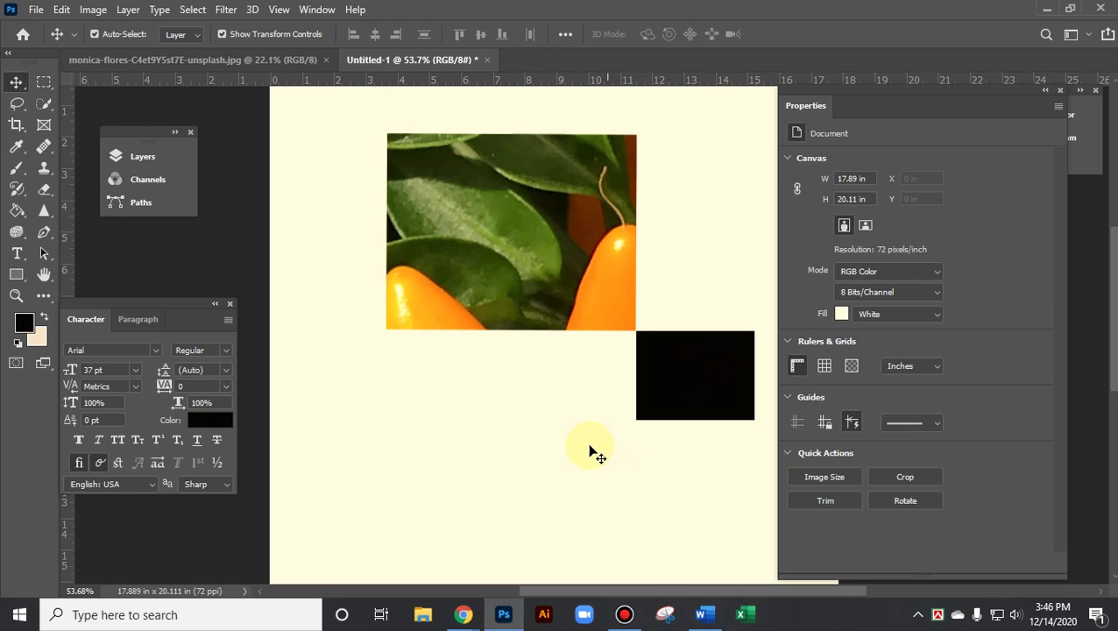
left_click_drag(482, 259, 423, 290)
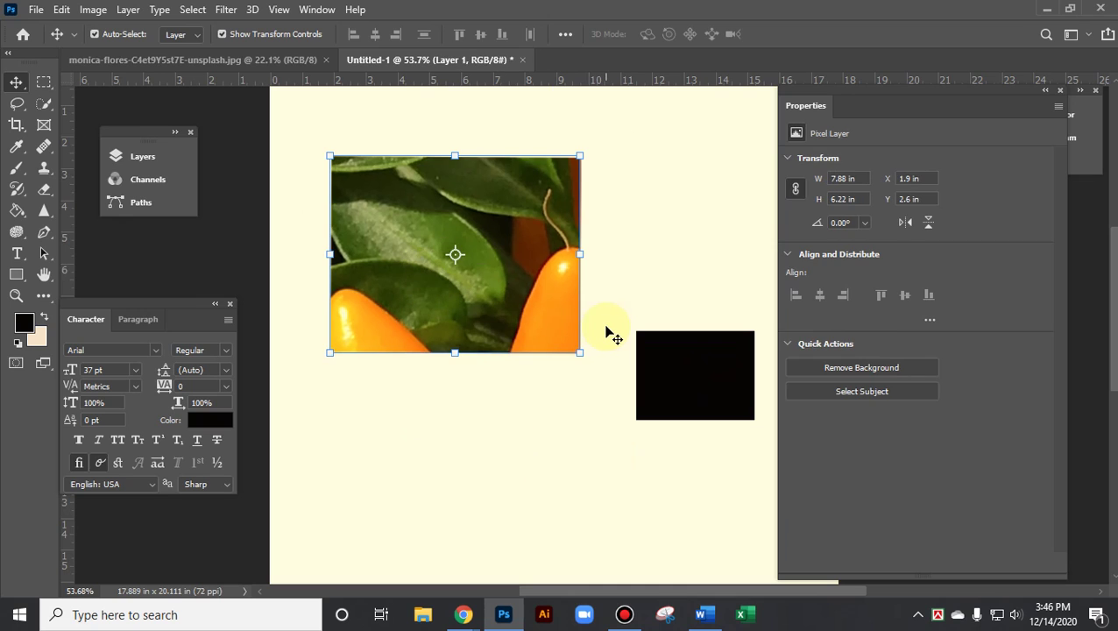
left_click(527, 442)
Switch to the monica-flores photo, undo a trial downward move of the selected area, and deselect it
left_click(223, 60)
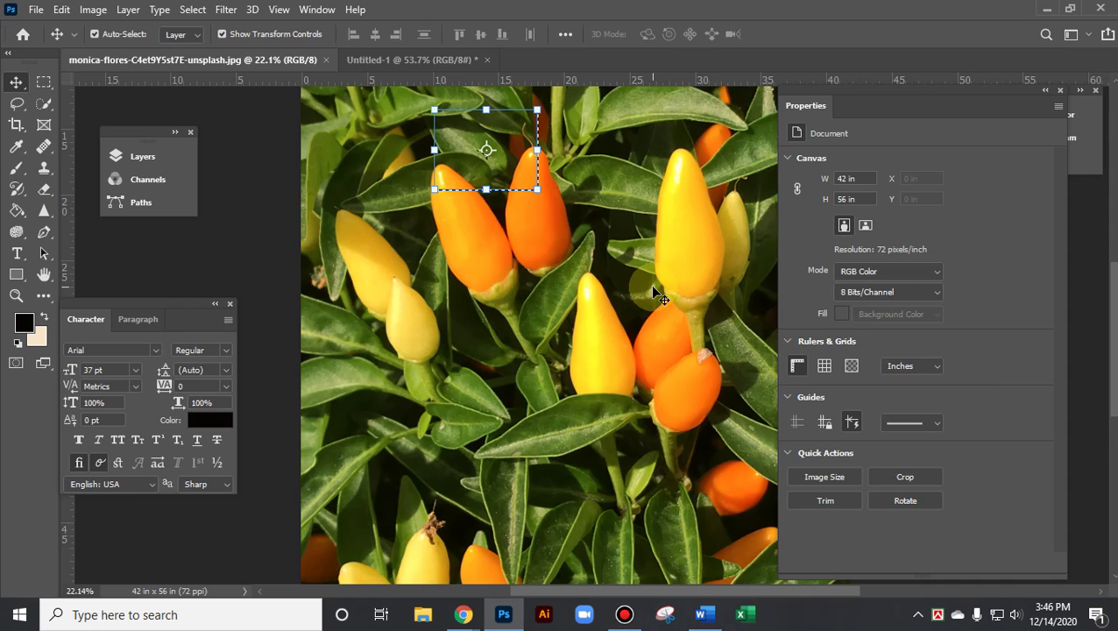
left_click_drag(459, 115, 458, 181)
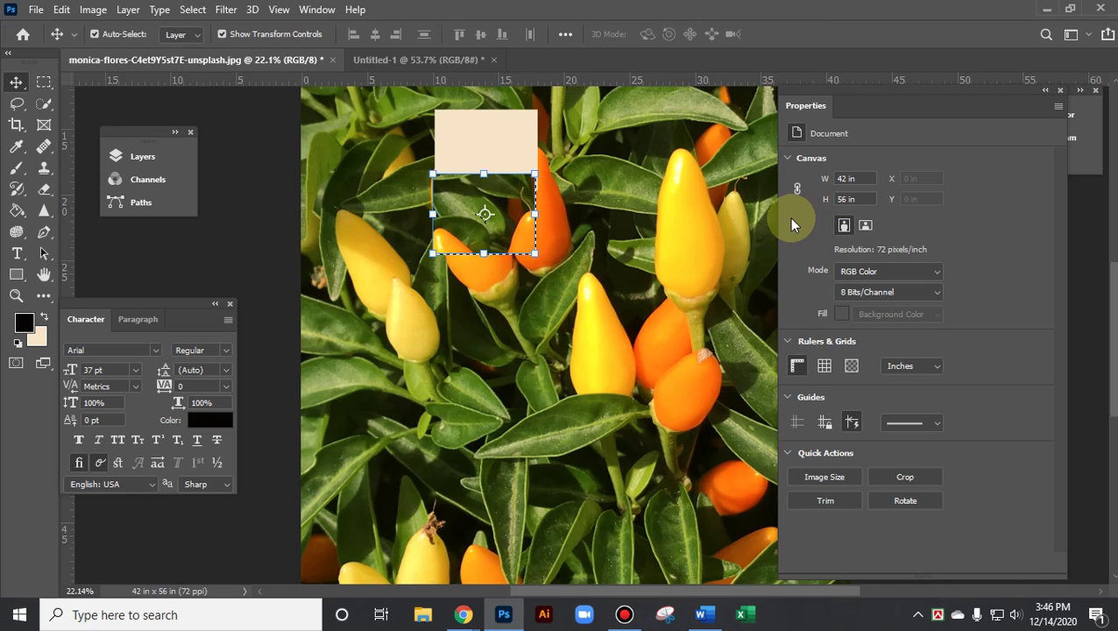
key("ctrl+z")
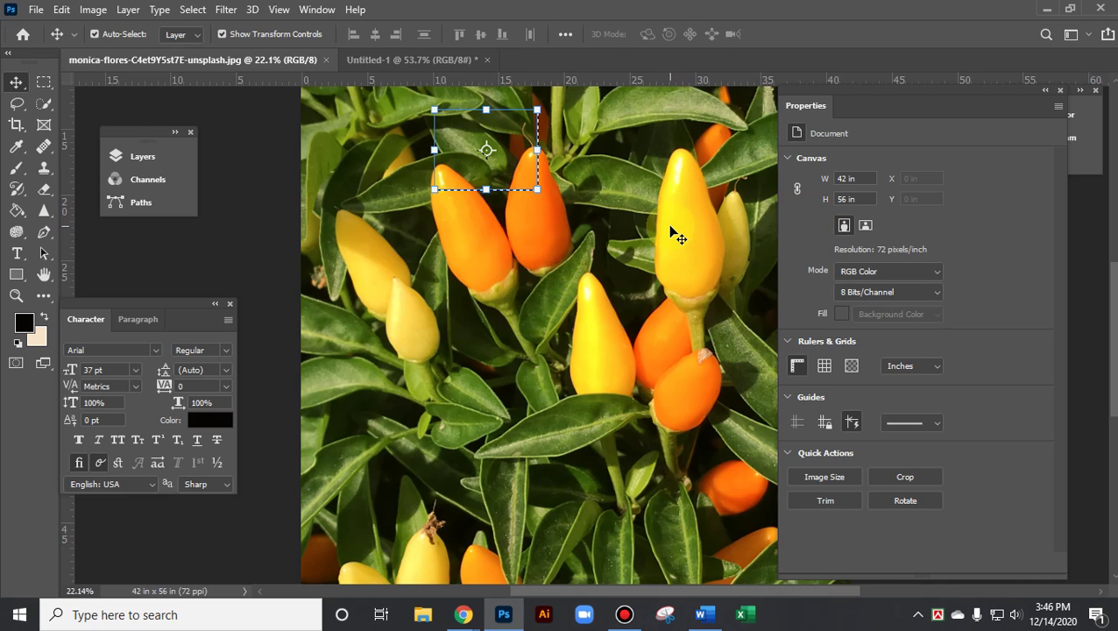
left_click(641, 226)
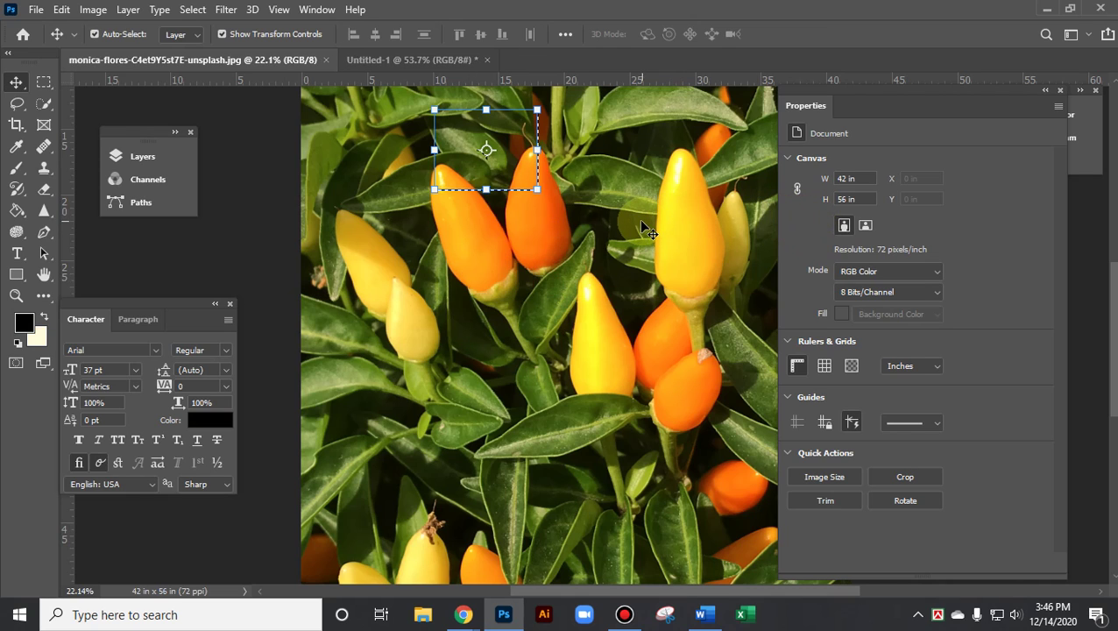
key("ctrl+d")
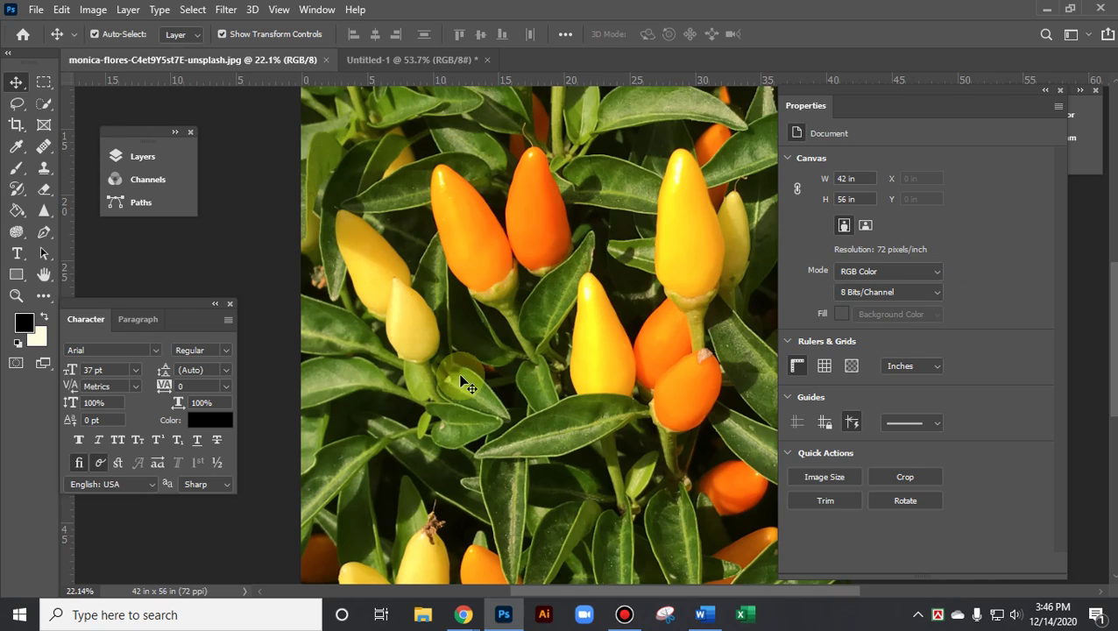
Draw a black rectangle about 565 by 594 px over the orange pepper and shift the shape properties aside
left_click(16, 274)
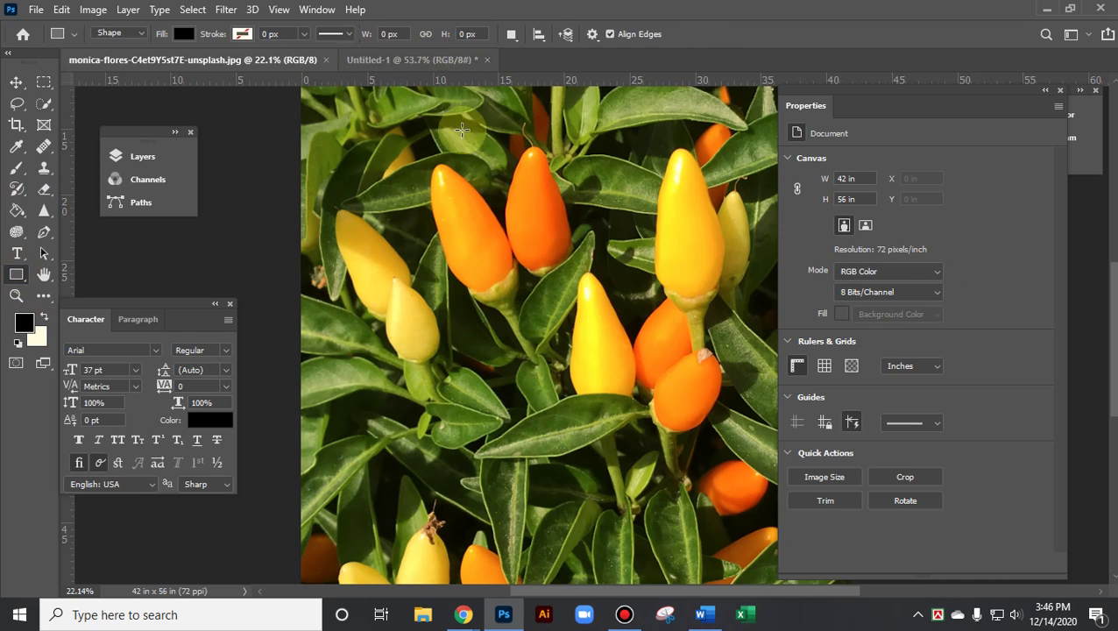
left_click_drag(413, 205, 516, 310)
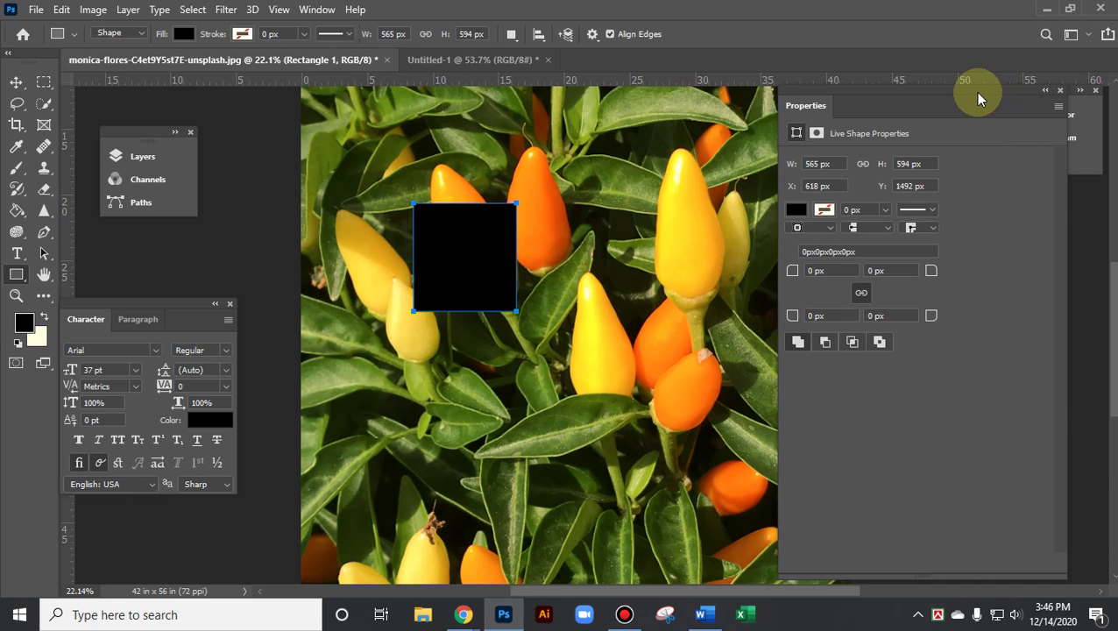
left_click_drag(953, 107, 863, 120)
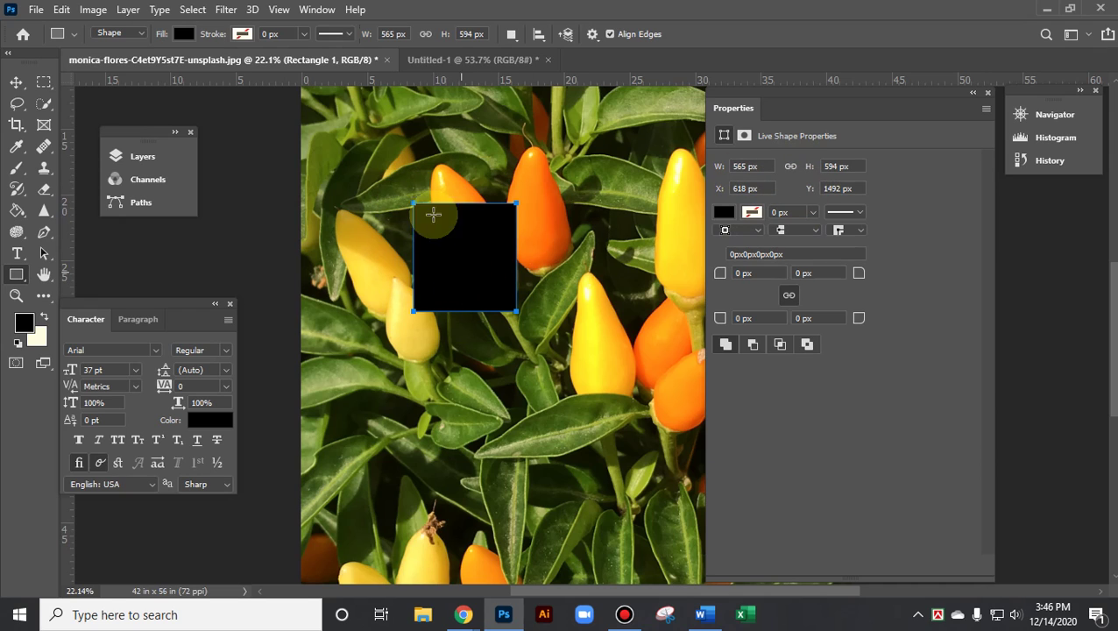
Set the black rectangle's size to 300 px wide and 200 px high
left_click(762, 166)
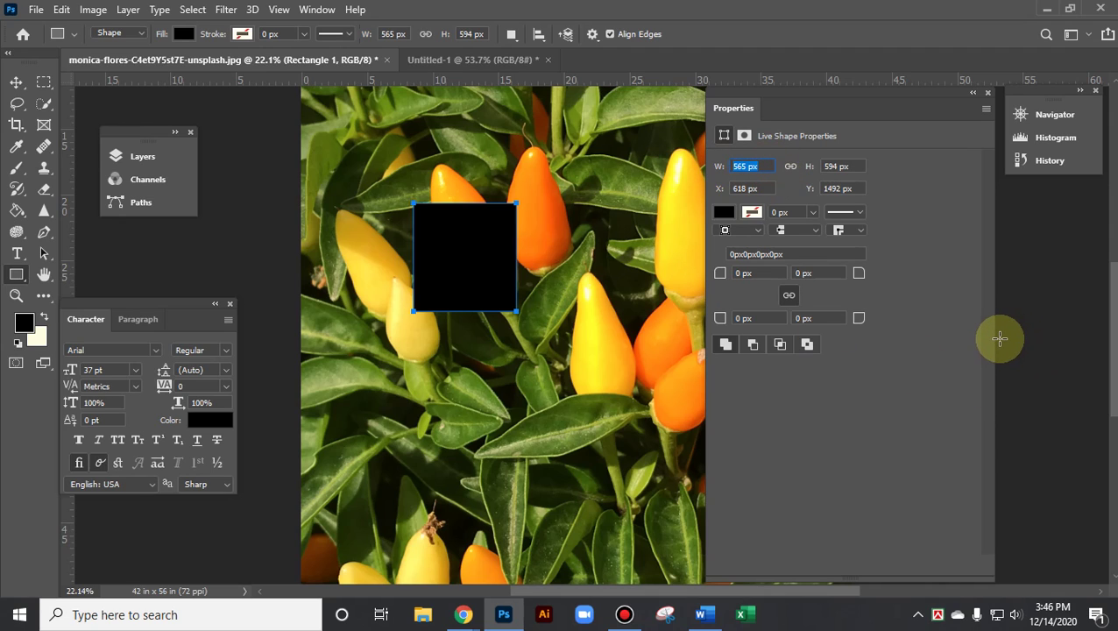
type("300")
key("Tab")
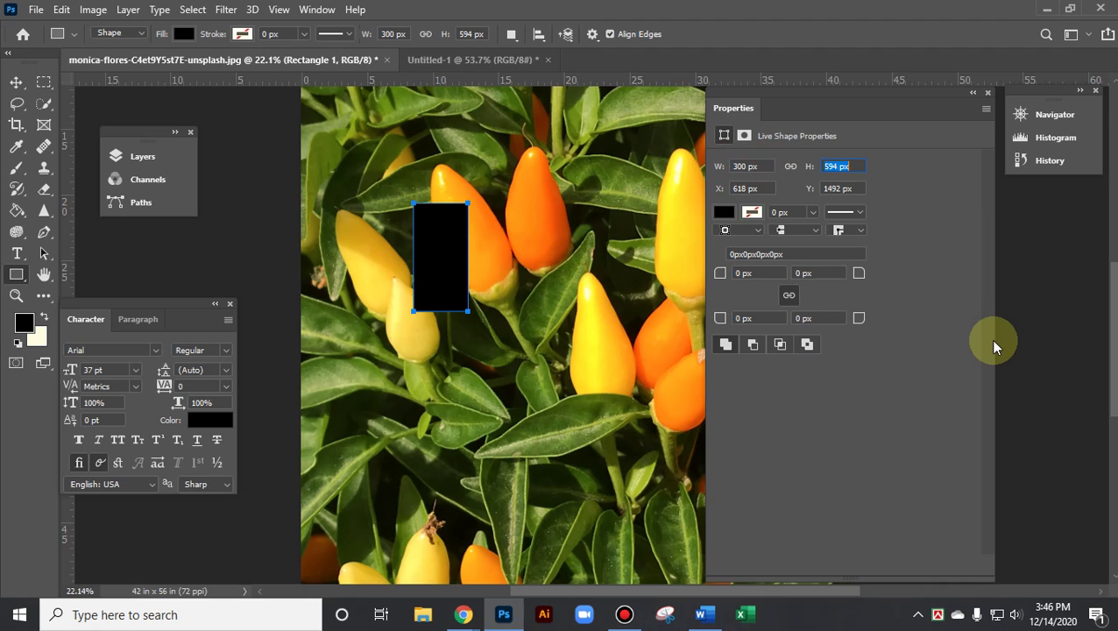
type("200")
key("Tab")
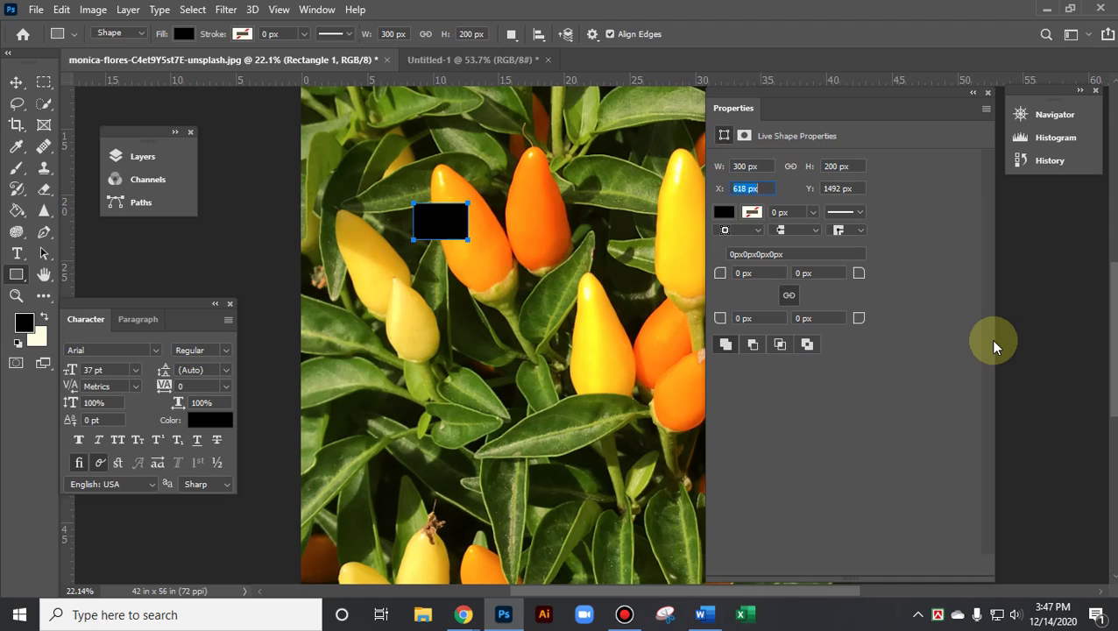
Set the black rectangle's width to 600 px and its height to 800 px
left_click(755, 166)
type("600")
key("Tab")
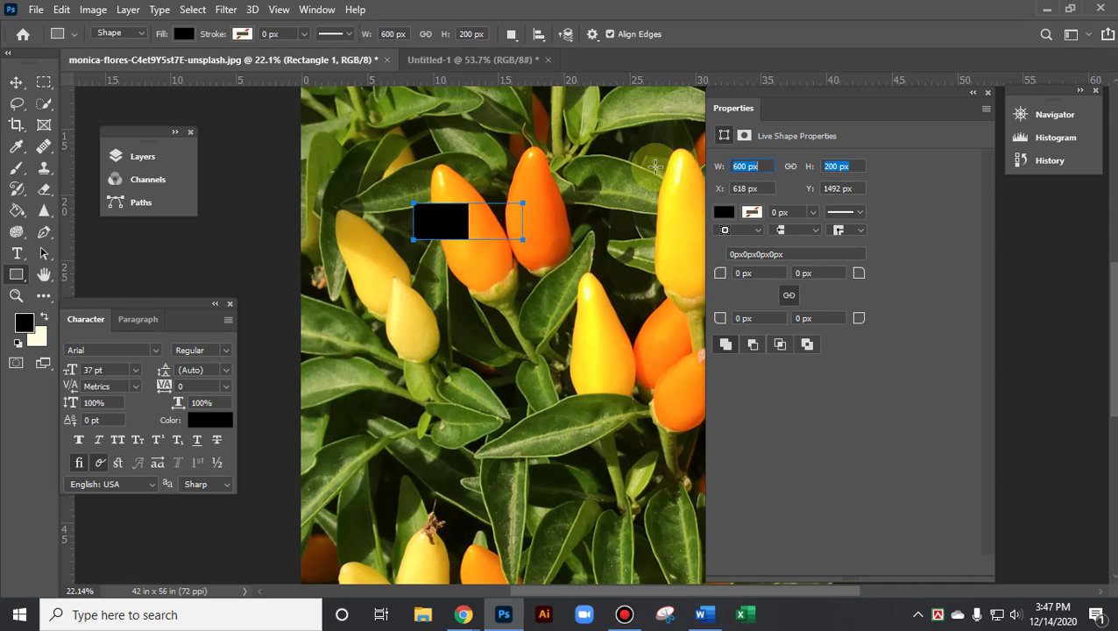
type("800")
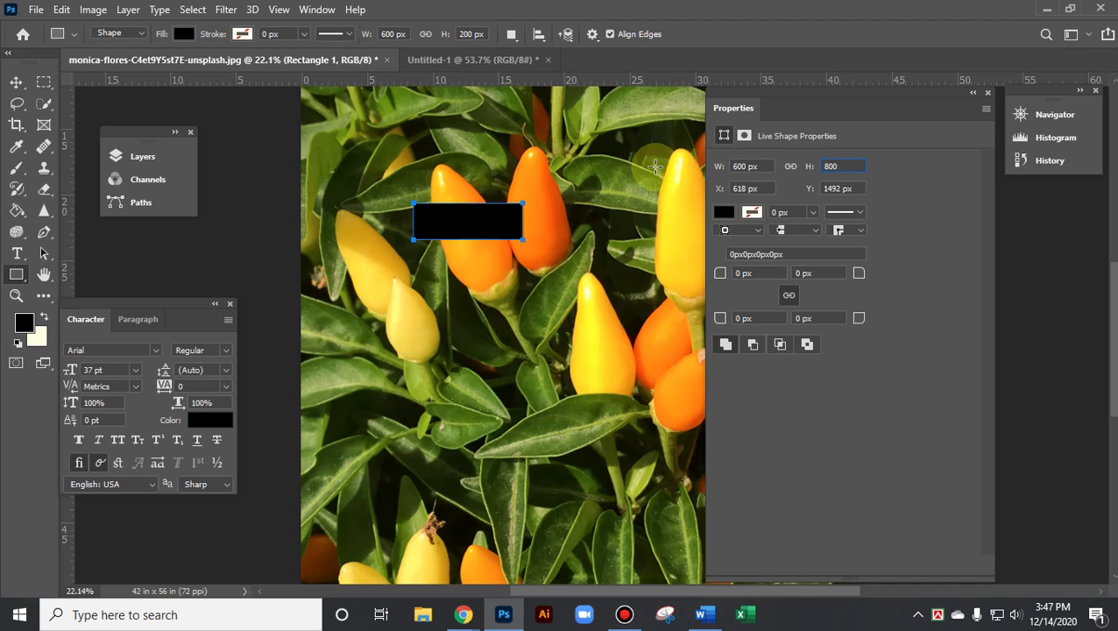
key("Tab")
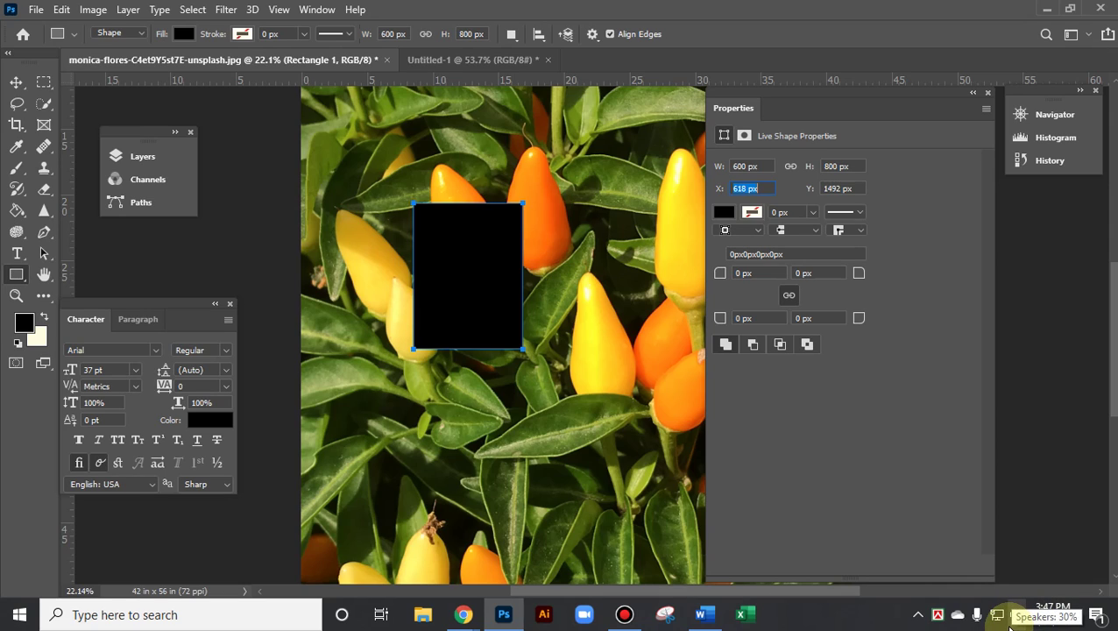
Set the black rectangle's position to X 900 px and Y 1000 px
type("900")
key("Tab")
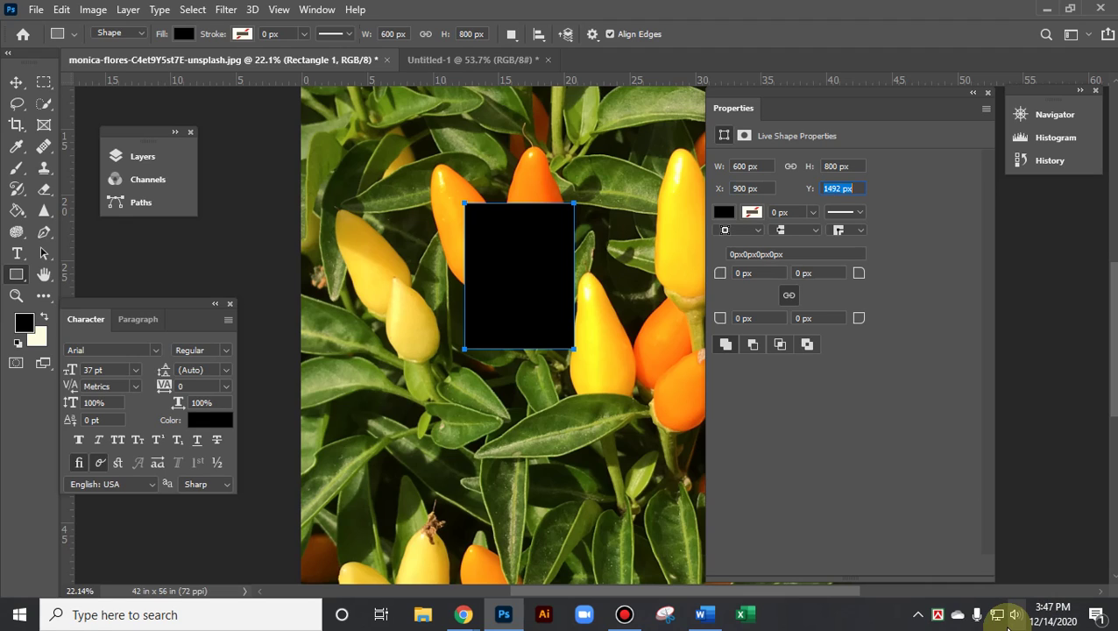
type("1000")
key("Tab")
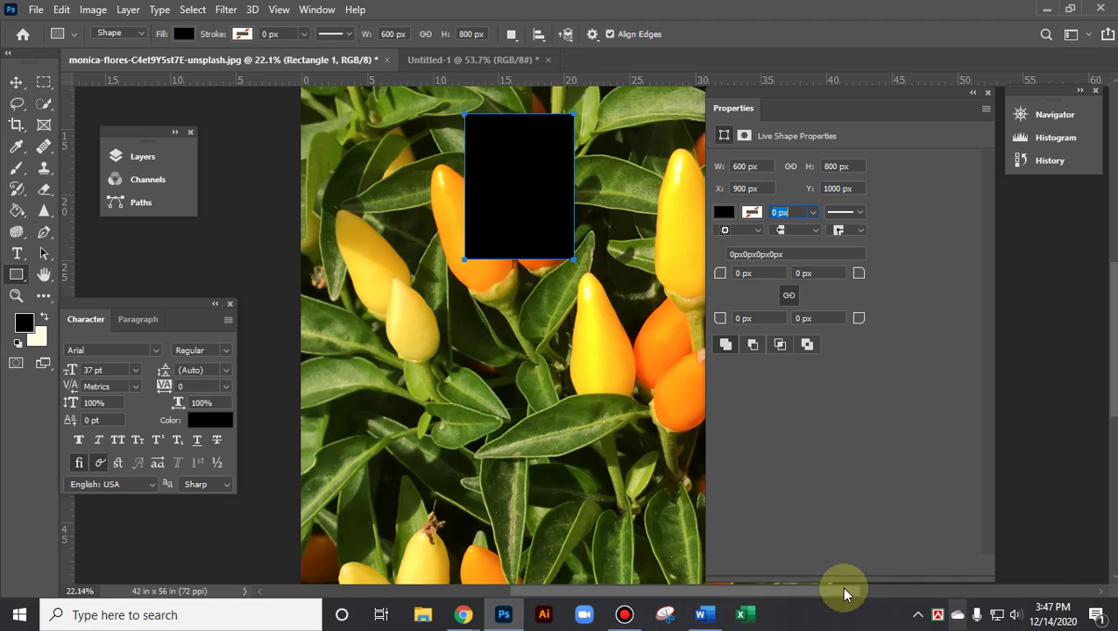
Move the black rectangle freehand across the peppers to about X 1037 px, Y 1497 px
left_click(16, 82)
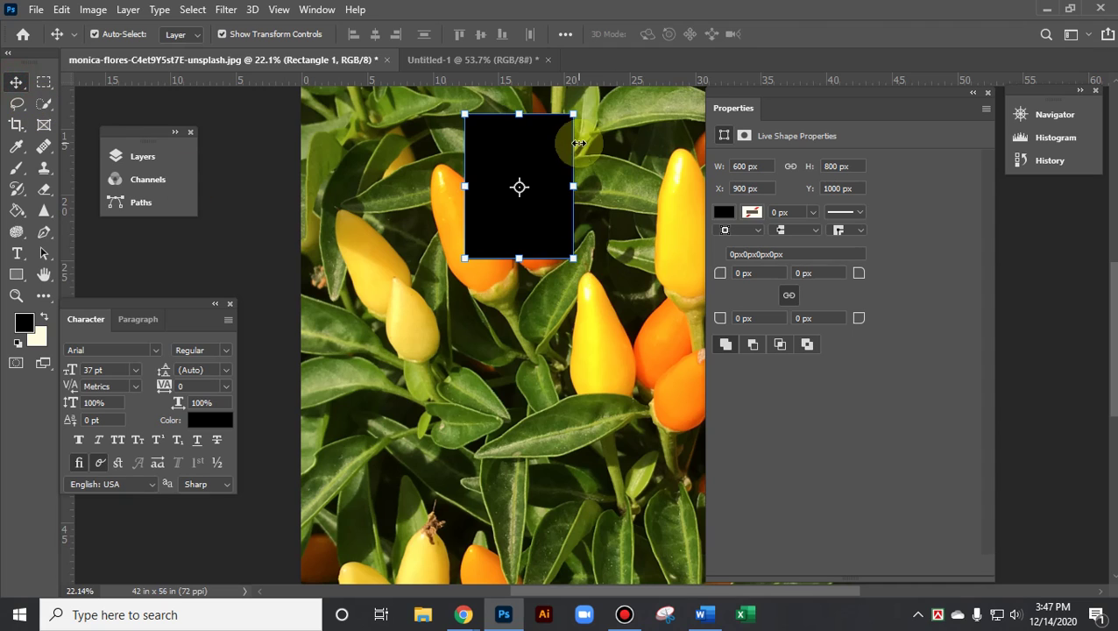
left_click_drag(527, 124, 482, 198)
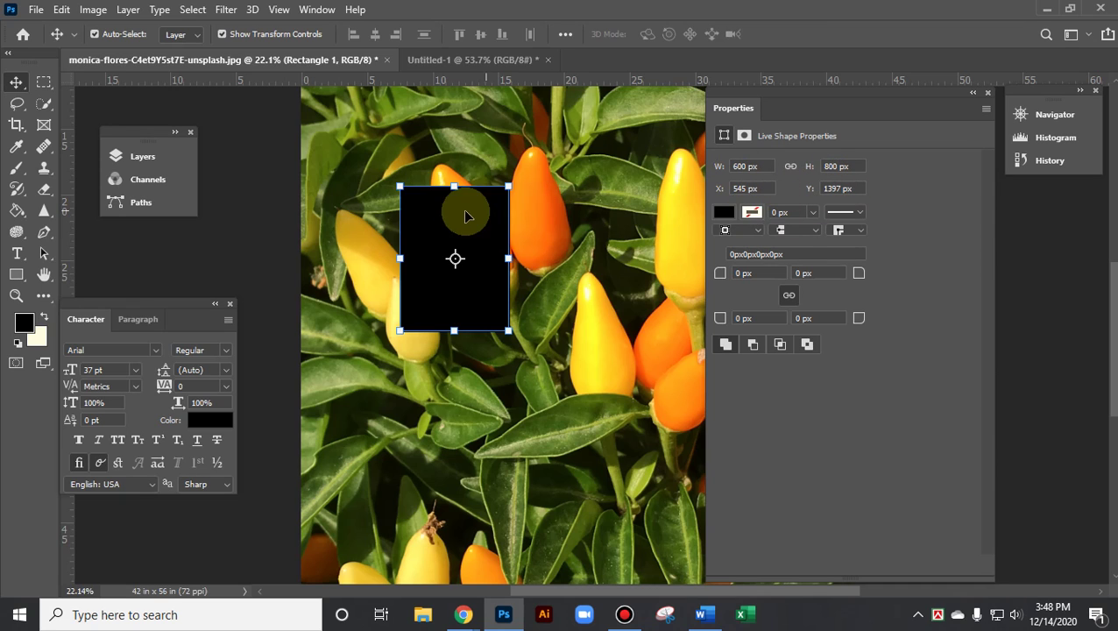
left_click_drag(474, 200, 564, 218)
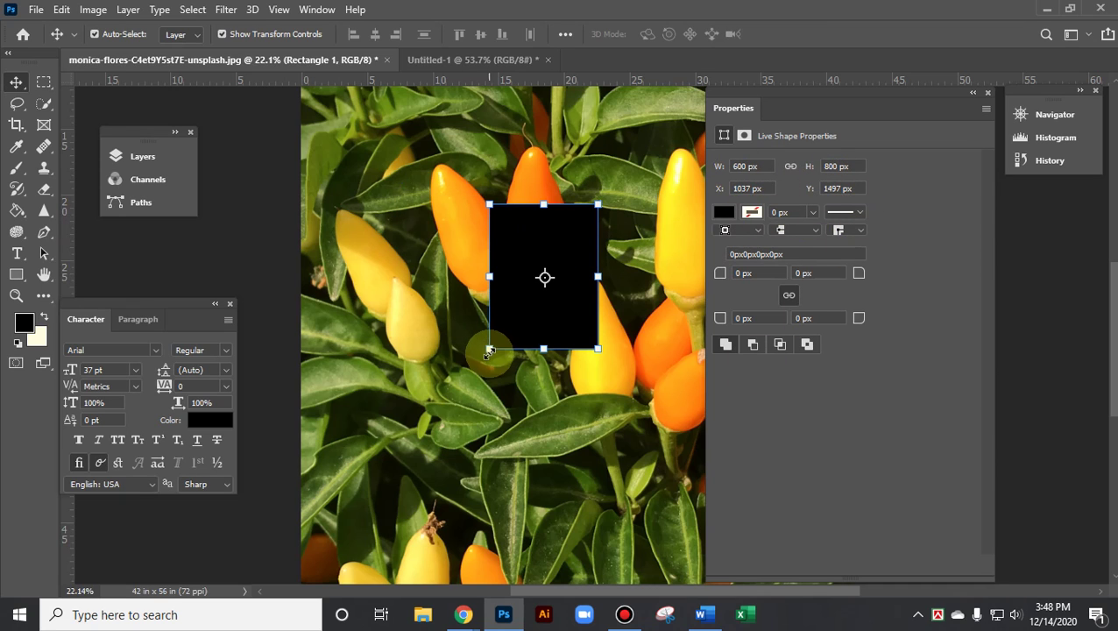
Scale the black rectangle proportionally to about 74.71%, move it to about X 525 px, Y 1646 px, and apply the transform
left_click_drag(488, 350, 511, 323)
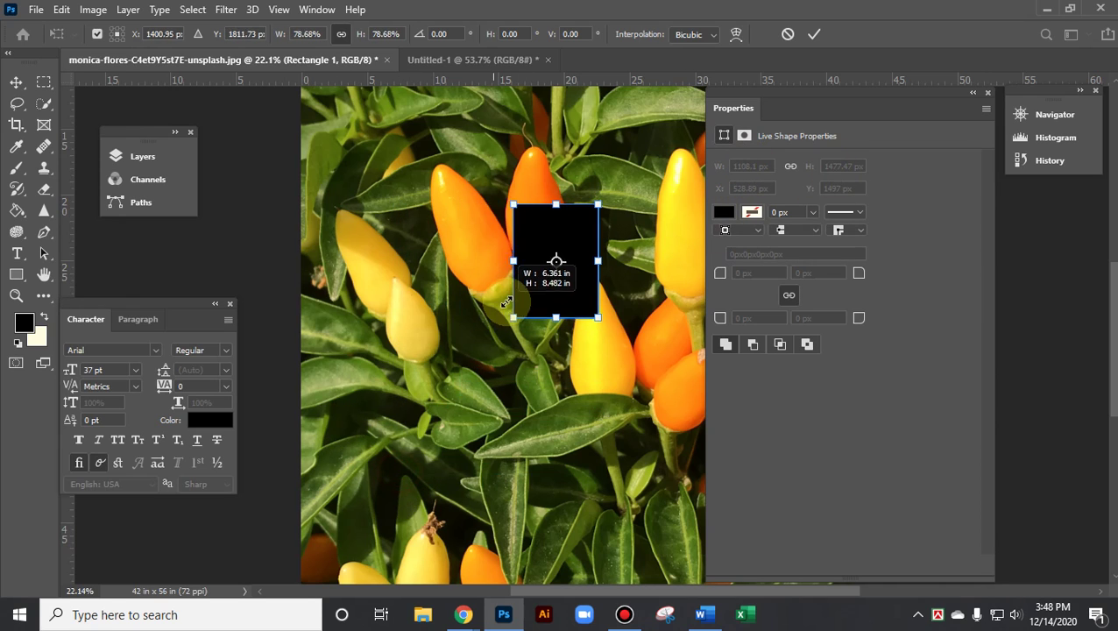
left_click_drag(545, 242, 420, 212)
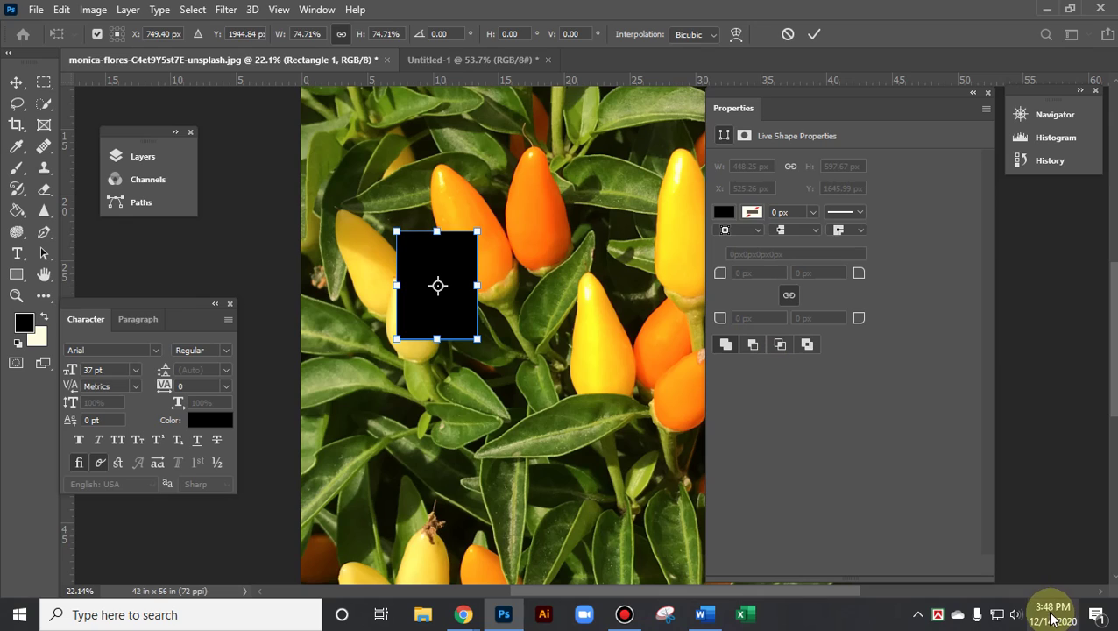
mouse_move(1048, 614)
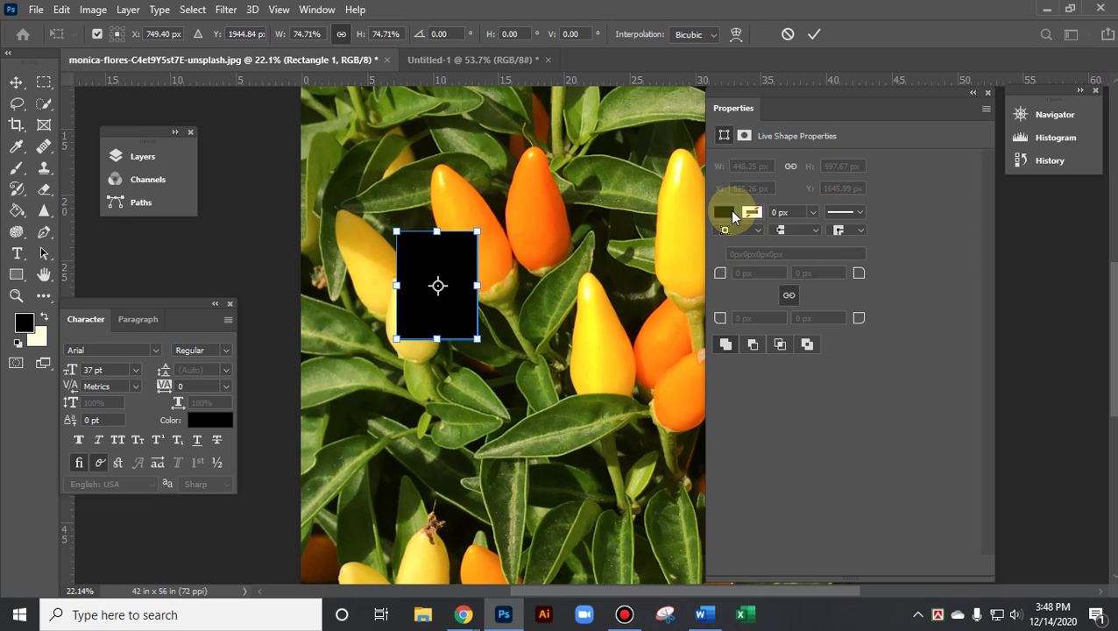
left_click(814, 34)
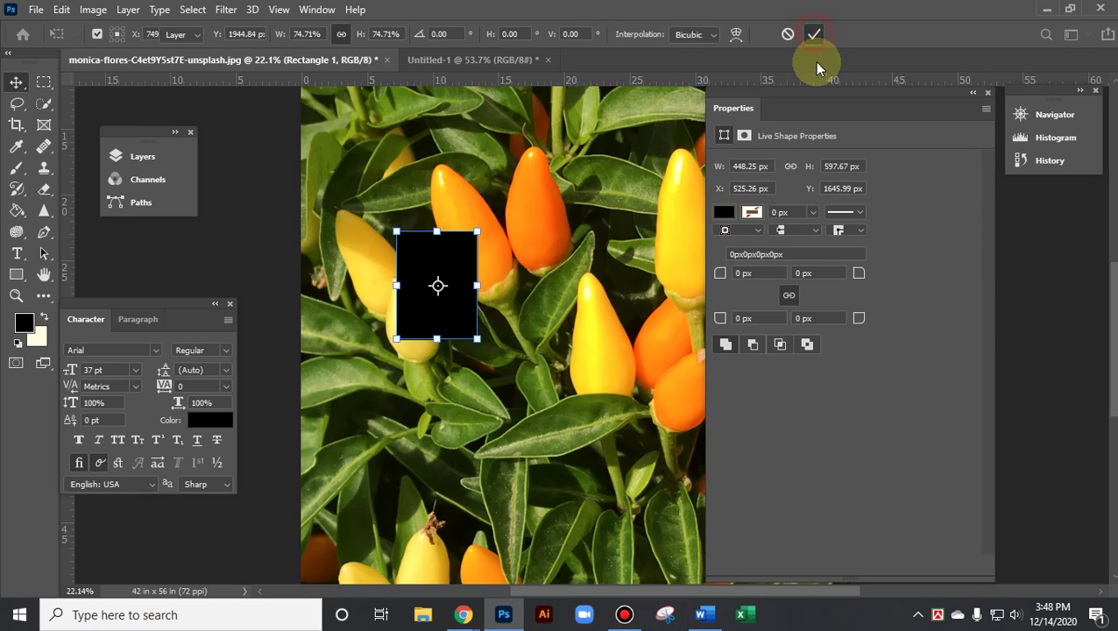
Try several recently used colours as the rectangle's fill and set it to brown
left_click(727, 213)
left_click(933, 300)
left_click(906, 299)
left_click(849, 300)
left_click(835, 300)
left_click(802, 300)
left_click(782, 300)
left_click(776, 300)
left_click(758, 300)
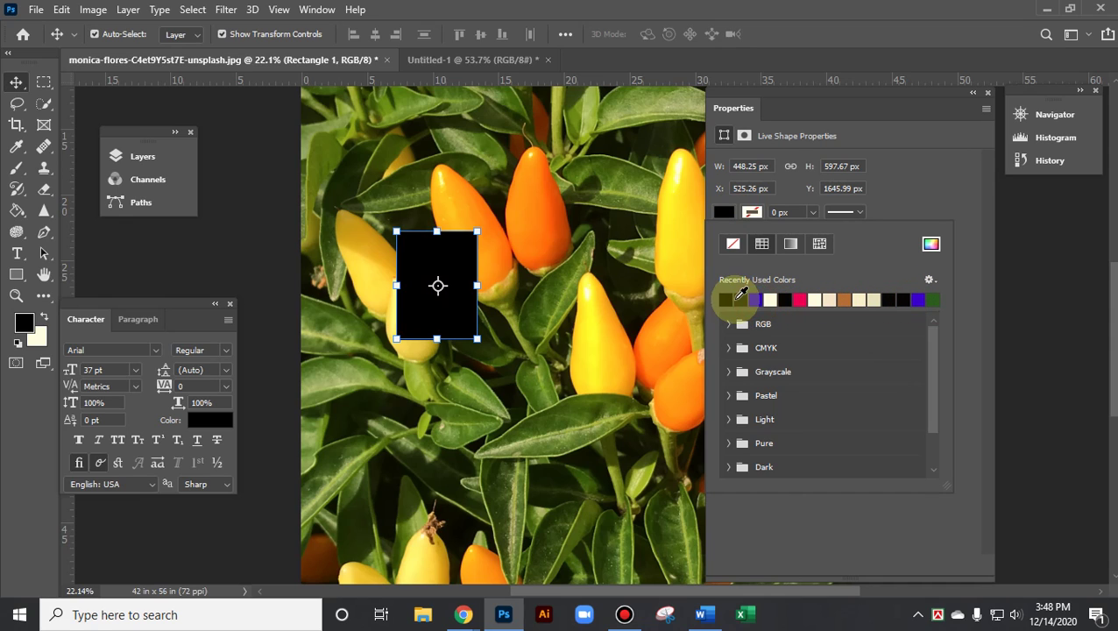
left_click(842, 300)
left_click(842, 300)
left_click(843, 299)
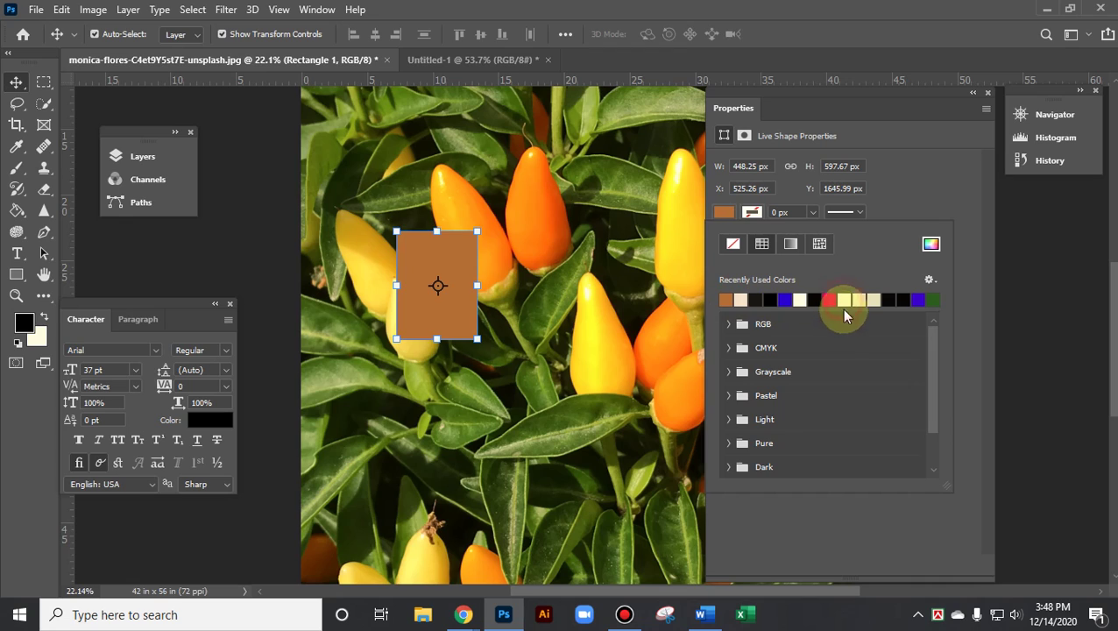
Give the brown rectangle a pinkish-red stroke from the recently used colours and set its width to about 12.12 px
left_click(750, 213)
left_click(762, 248)
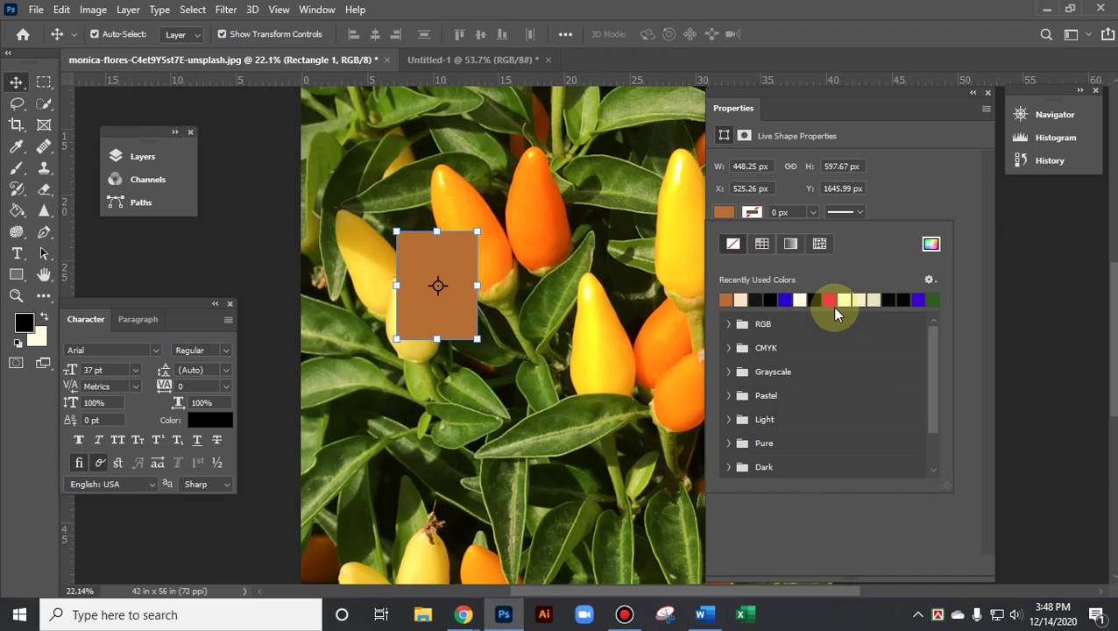
left_click(829, 300)
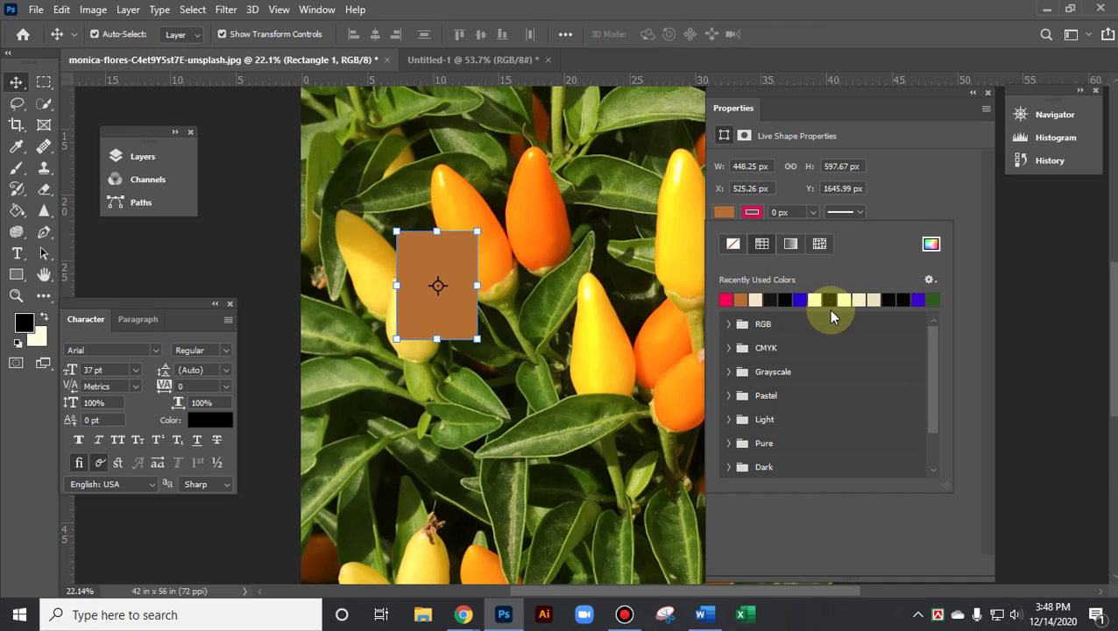
left_click(813, 212)
mouse_move(810, 230)
left_mouse_down()
mouse_move(844, 245)
mouse_move(882, 241)
left_mouse_up()
left_click_drag(881, 239, 839, 232)
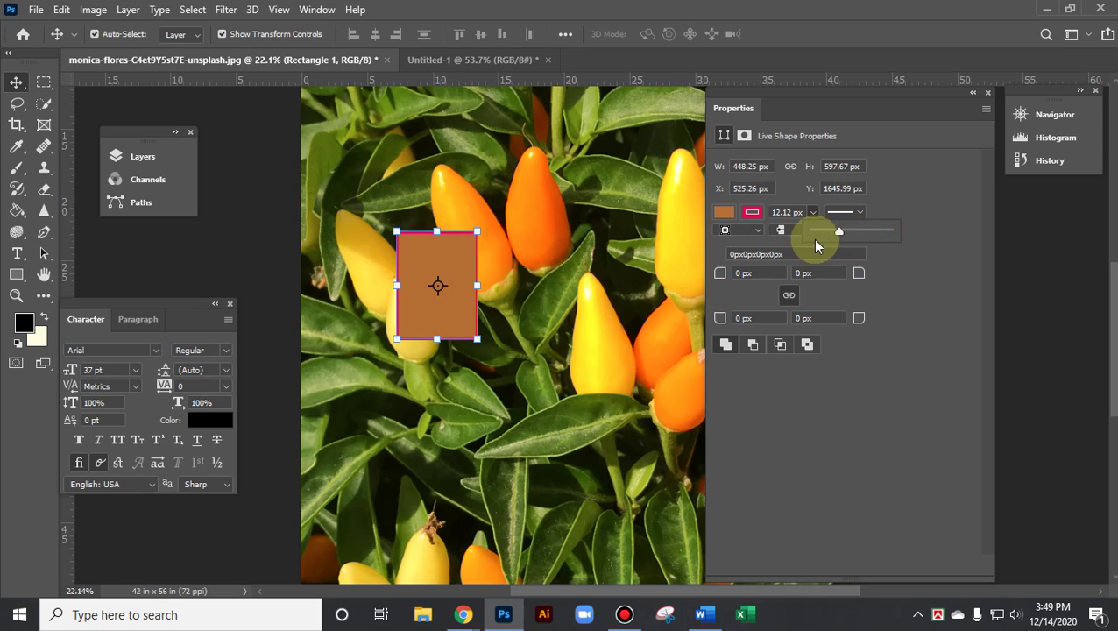
Try the dashed and dotted line styles on the rectangle's stroke and set it to the dashed line with dash 4, gap 2
left_click(860, 213)
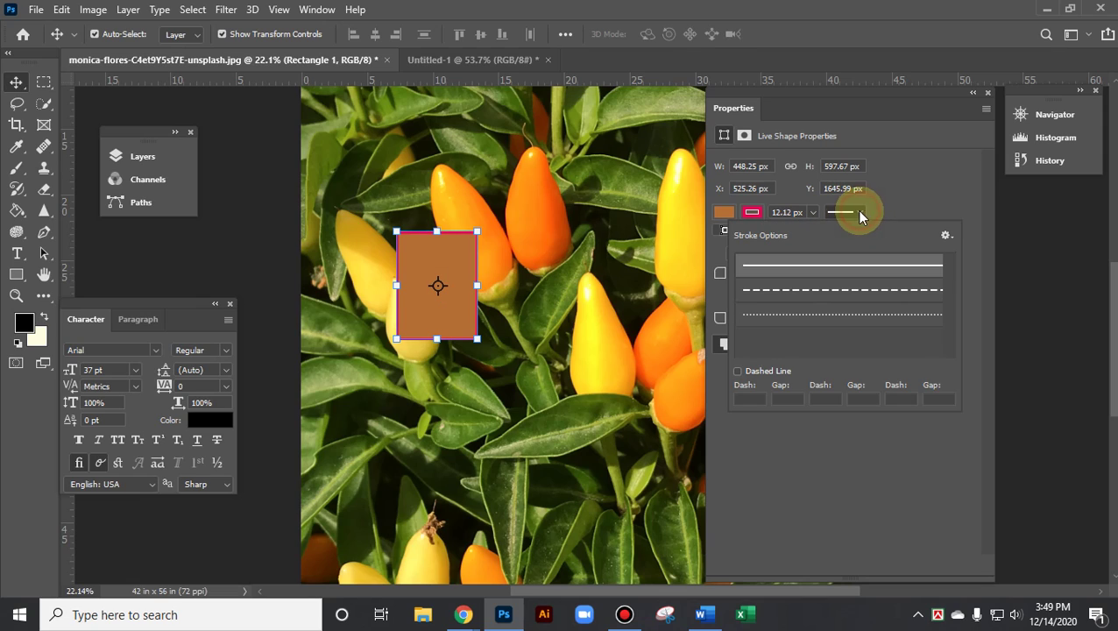
left_click(796, 290)
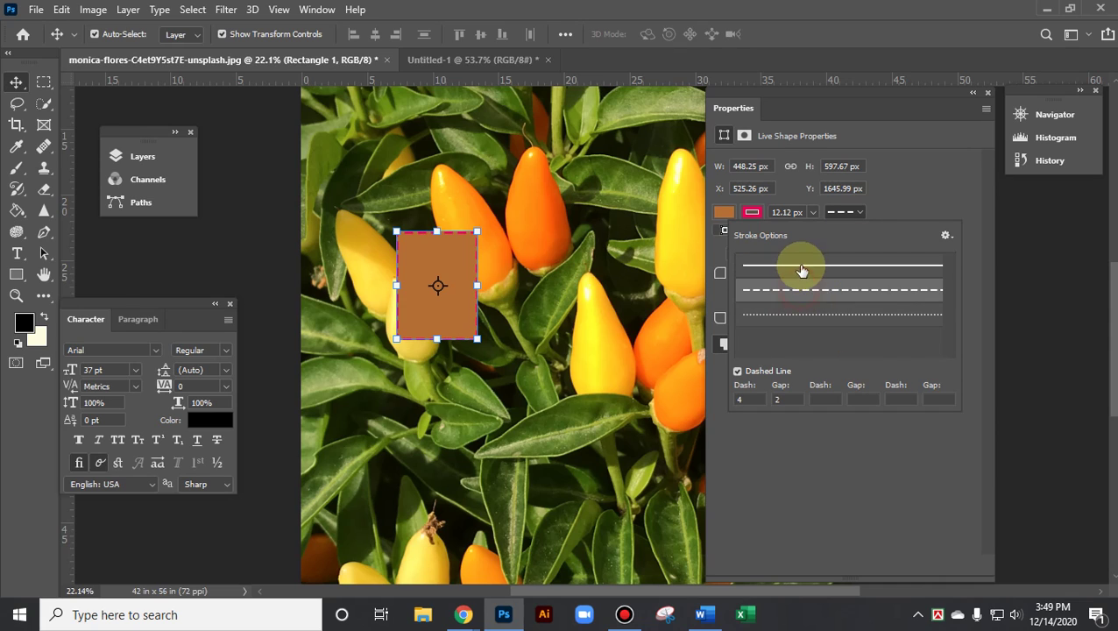
left_click(799, 283)
left_click(799, 316)
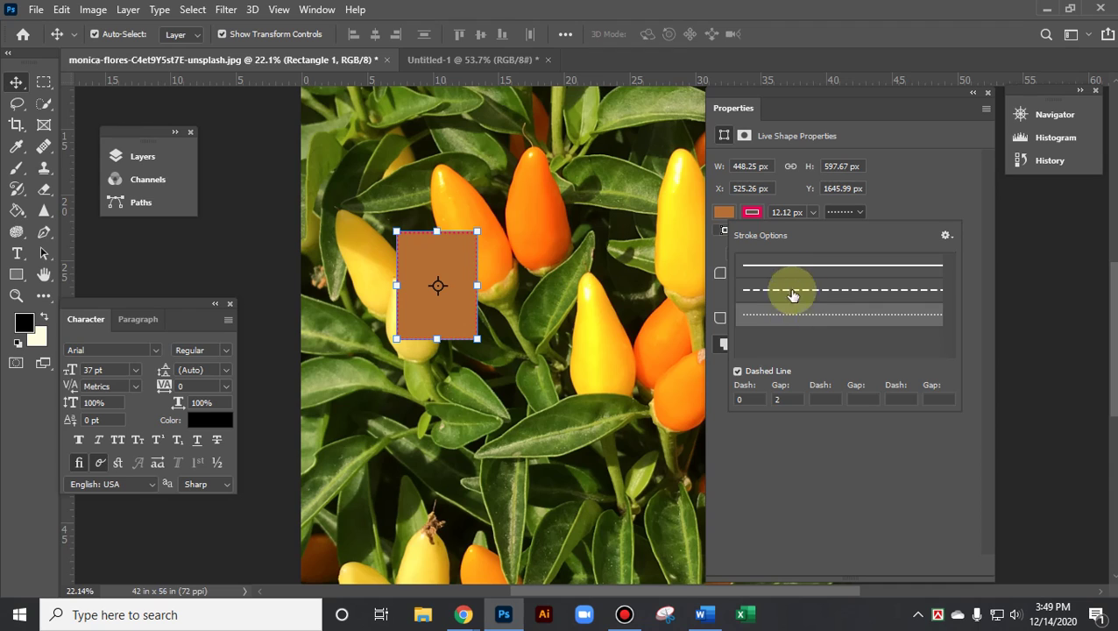
left_click(798, 287)
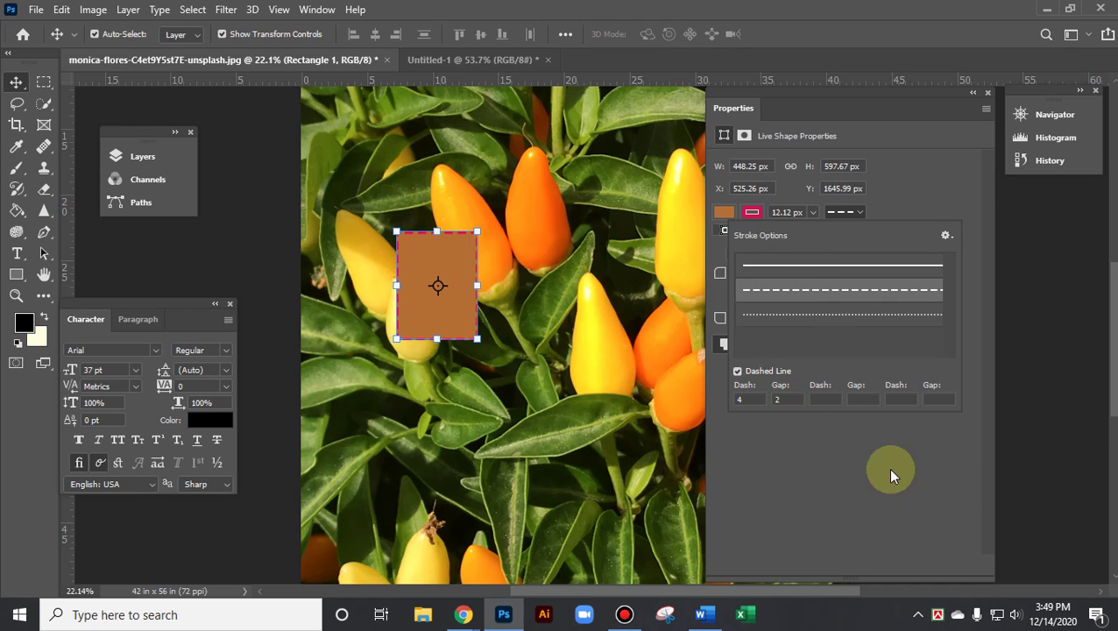
Examine the rectangle's dashed stroke up close and move the floating Character panel clear of the rectangle
scroll(658, 335, "up", 5)
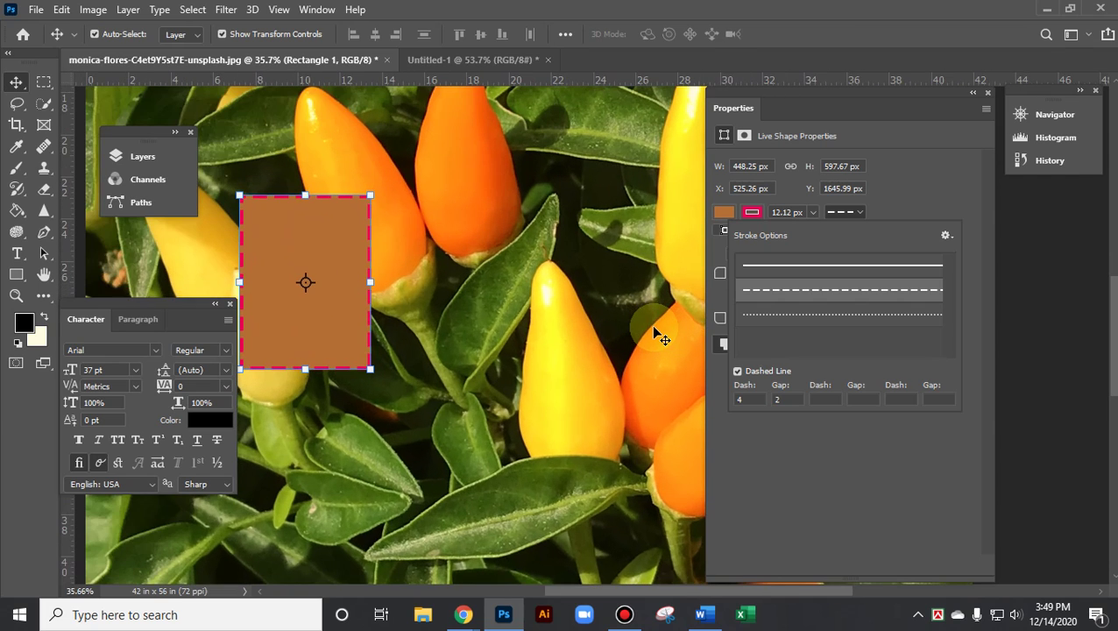
scroll(263, 295, "up", 2)
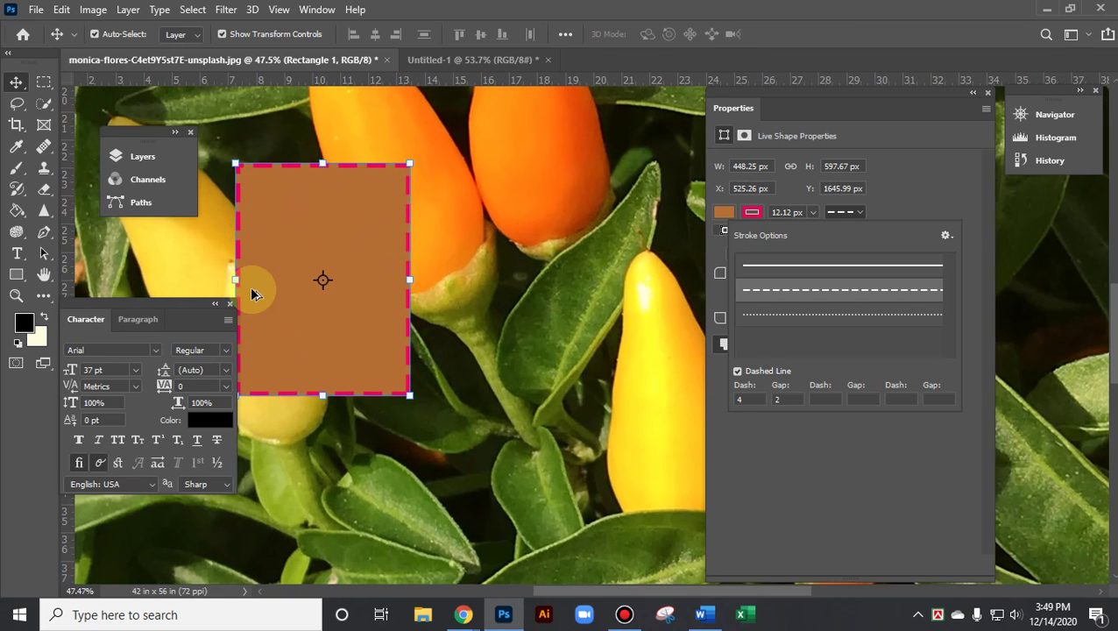
left_click(175, 306)
left_click_drag(176, 306, 121, 316)
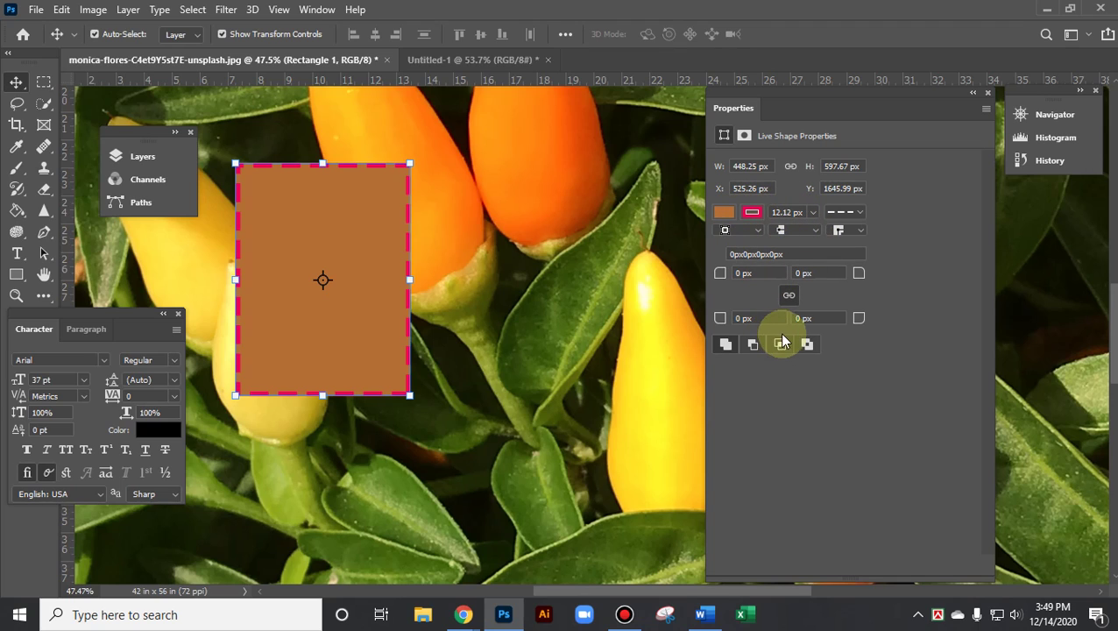
Open the colour choices for the rectangle's stroke
left_click(790, 212)
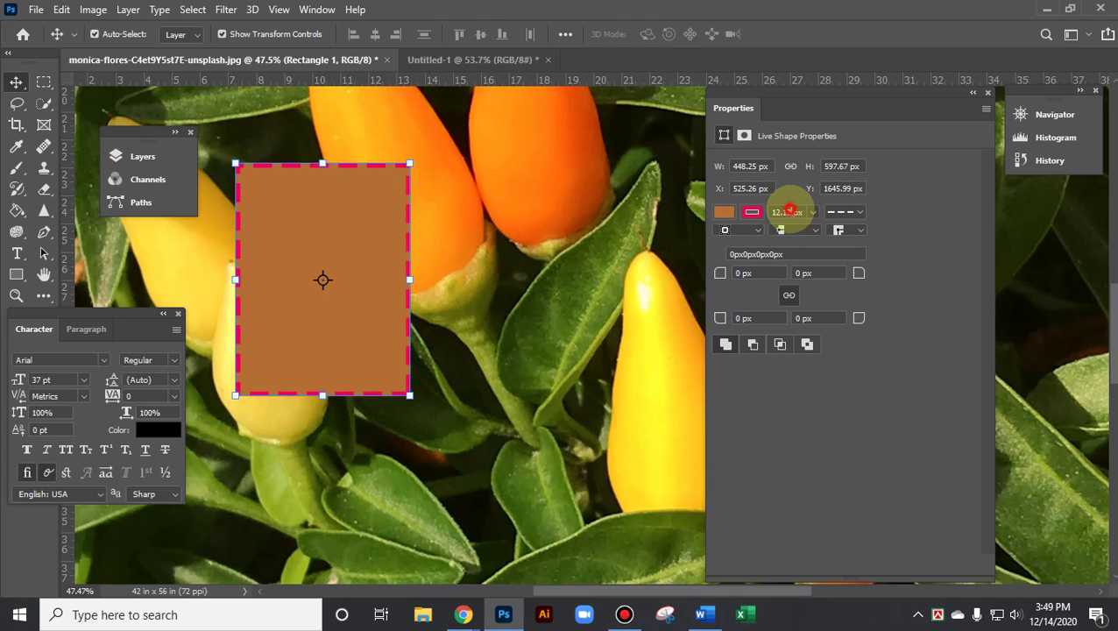
left_click(752, 212)
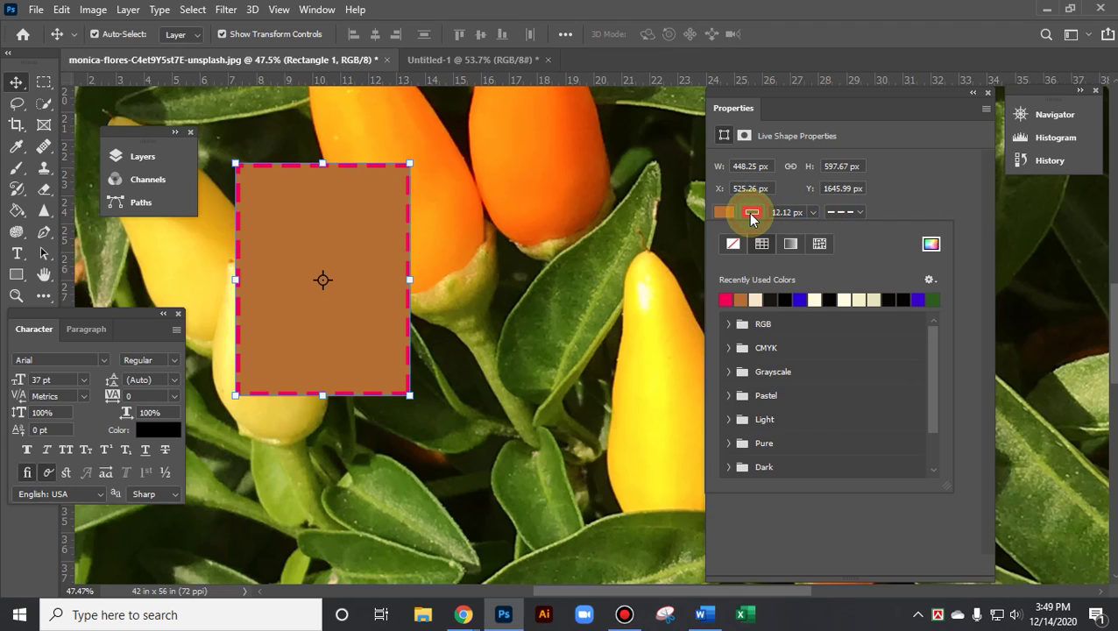
Reduce the brown rectangle's stroke width to 0.95 px
left_click(752, 213)
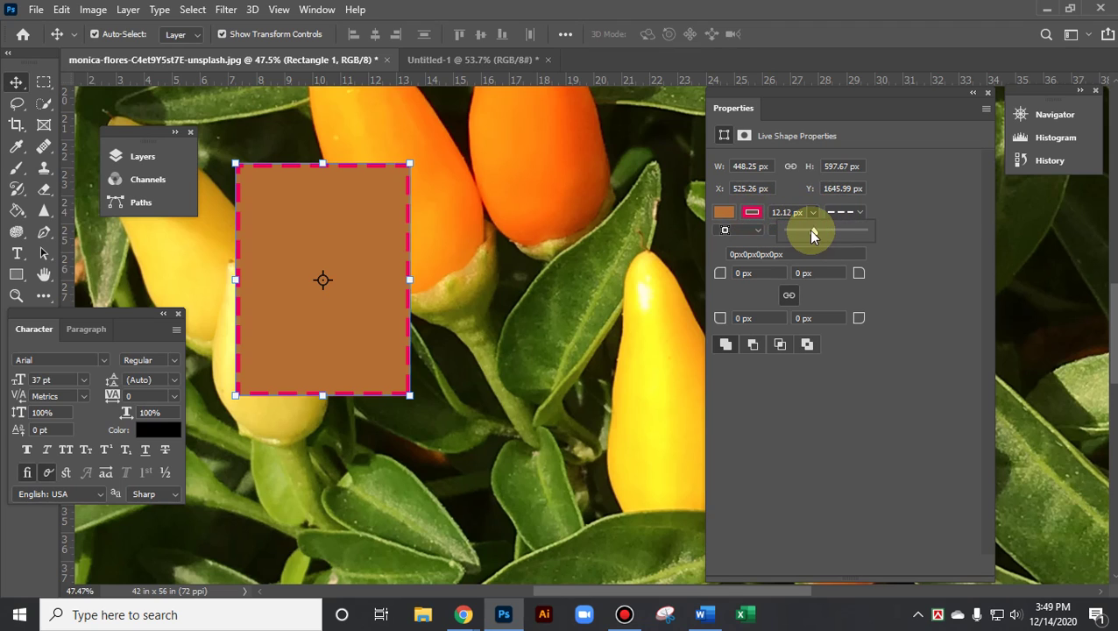
left_click_drag(797, 229, 796, 229)
left_click(857, 431)
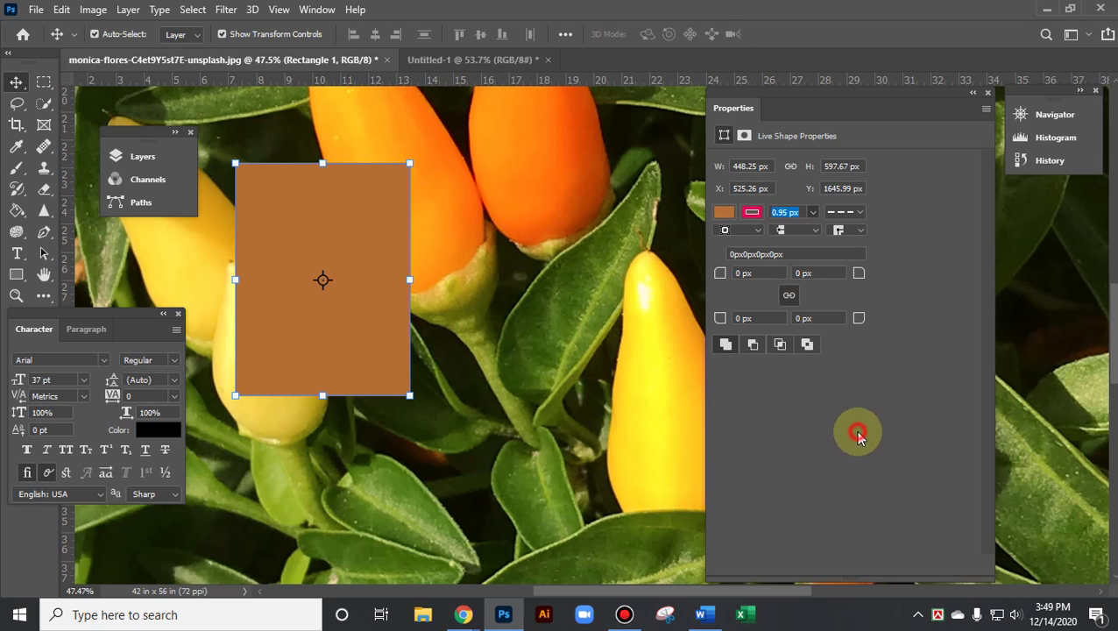
left_click(404, 210)
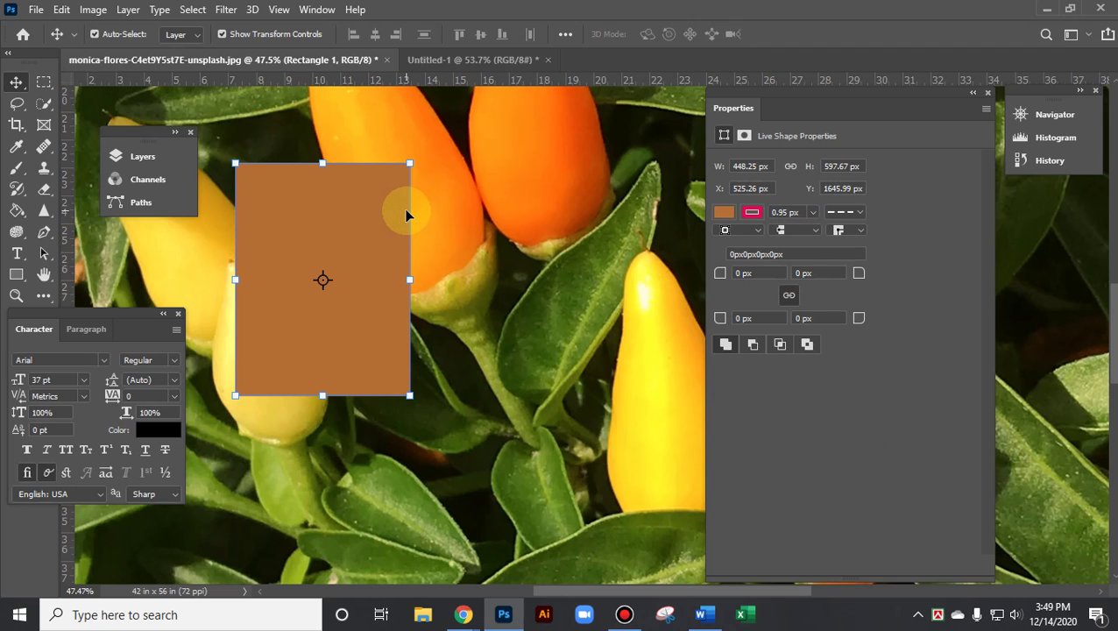
Set the rectangle's stroke width to 13.4 px
left_click(859, 212)
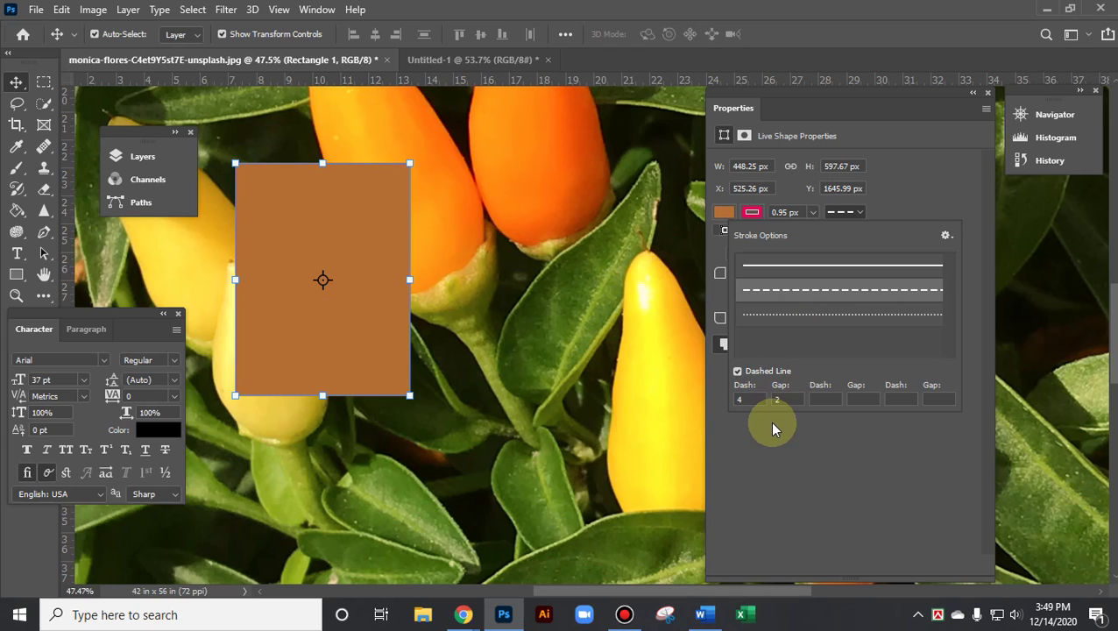
left_click(813, 212)
left_click_drag(824, 239, 833, 233)
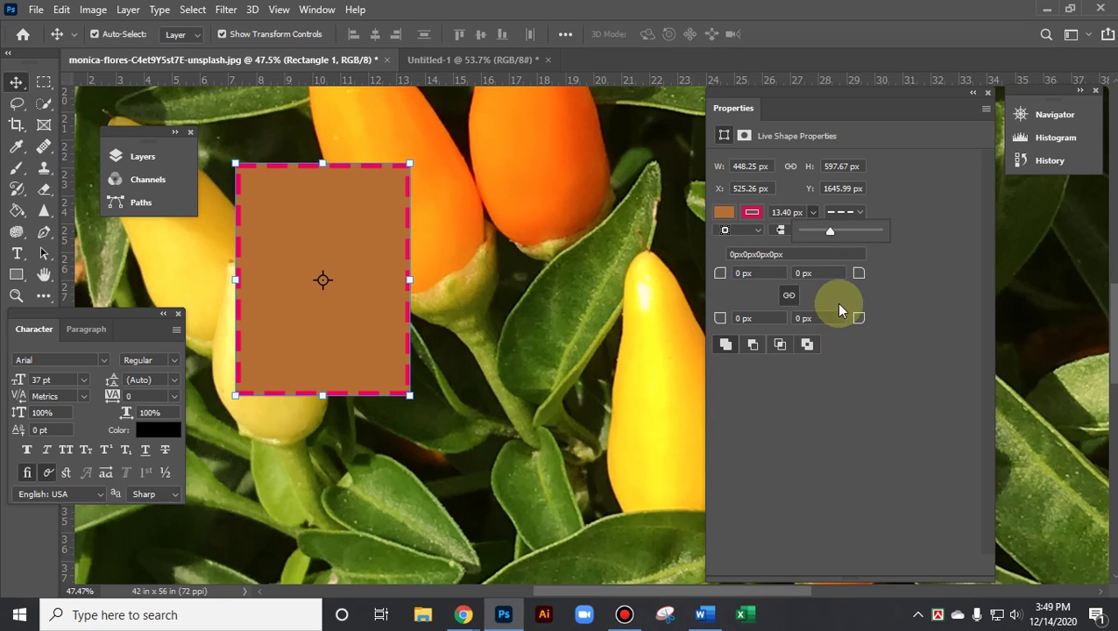
Set the gap of the rectangle's dashed stroke to 4
left_click(865, 213)
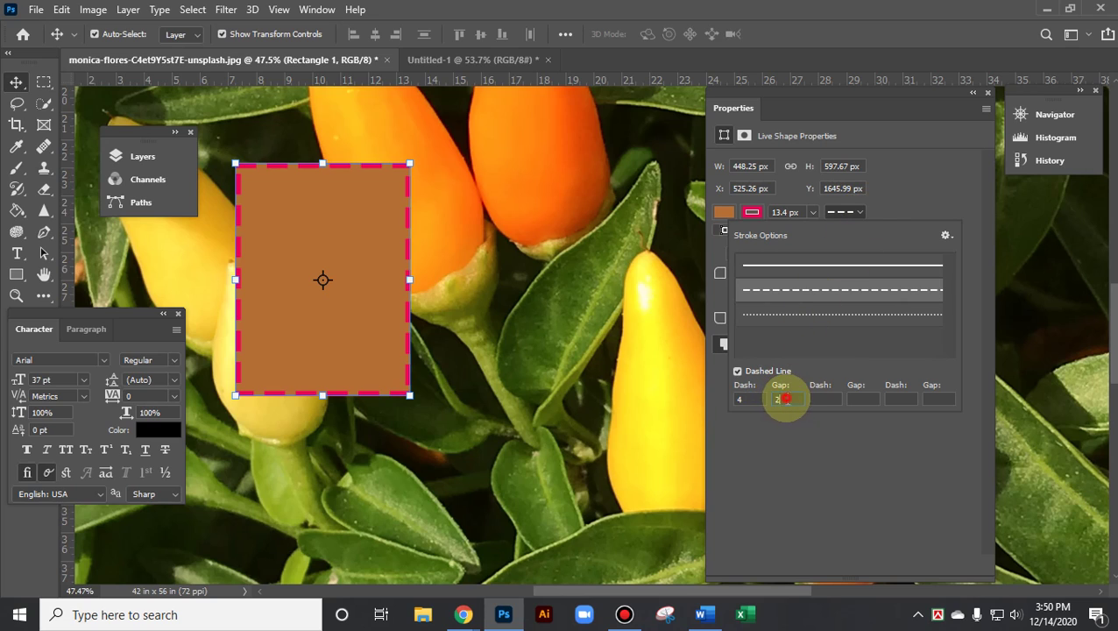
left_click(786, 398)
type("4")
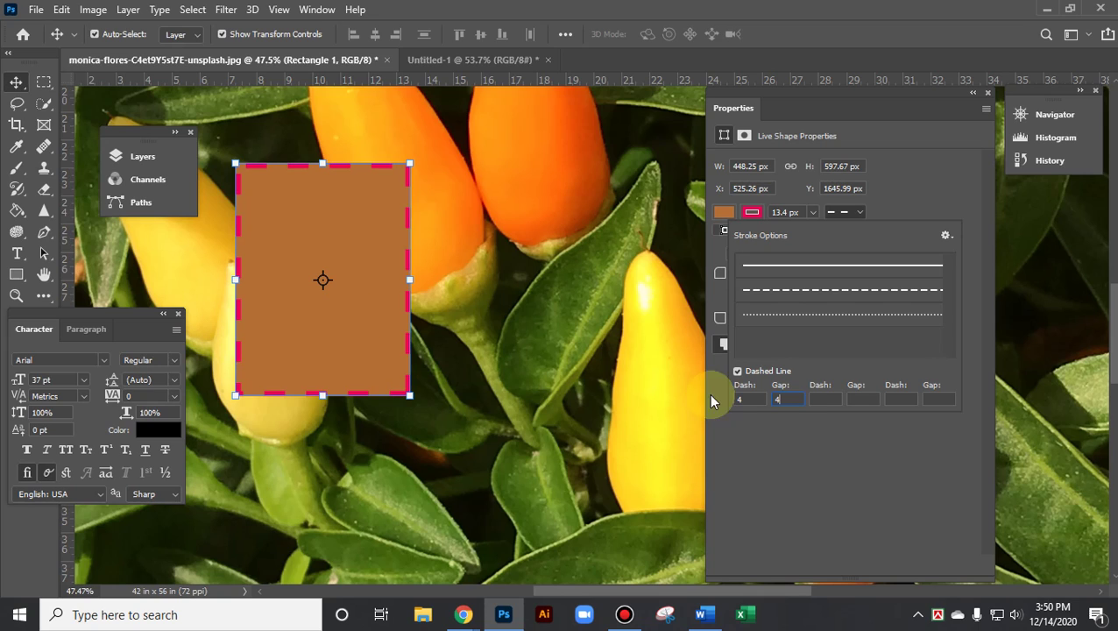
Set the dashed stroke's gap to 1, keeping the dash length at 4
left_click(789, 399)
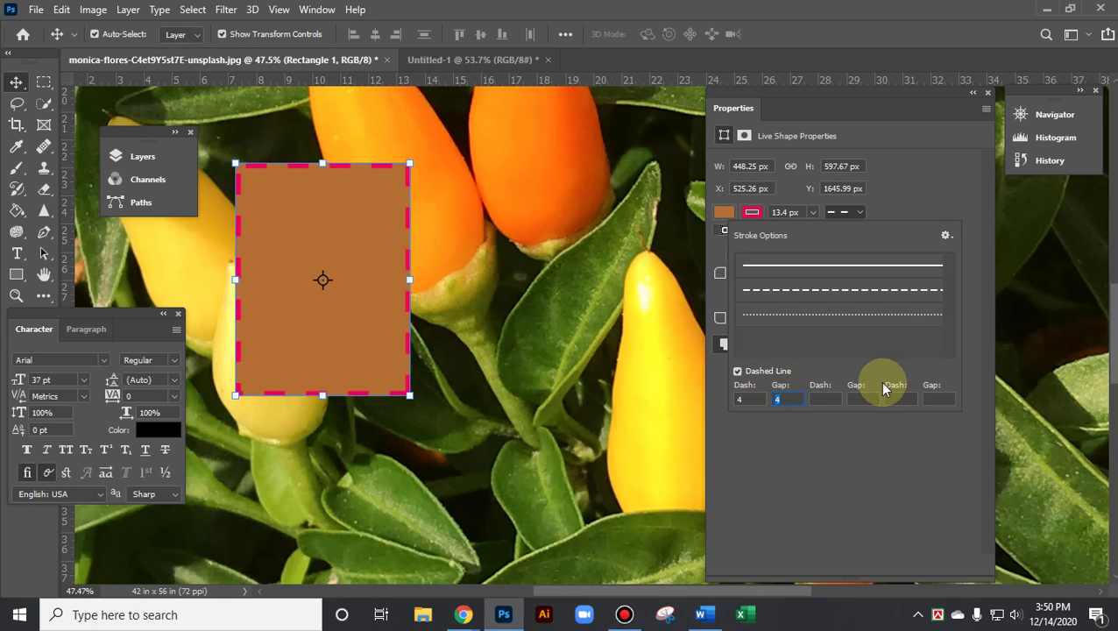
type("1")
left_click(861, 392)
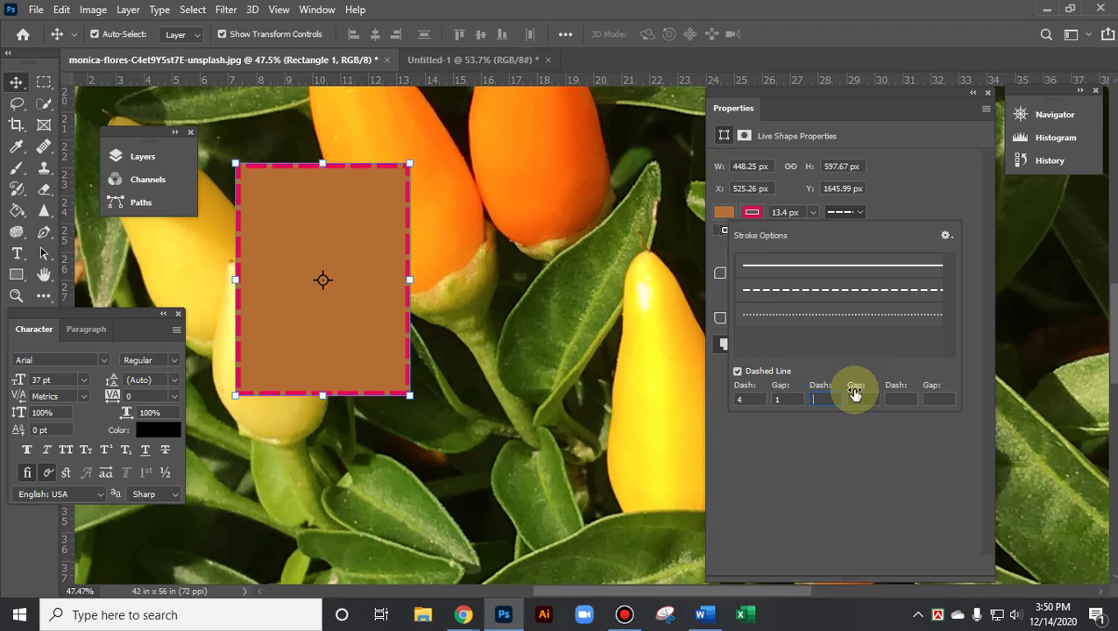
left_click(748, 402)
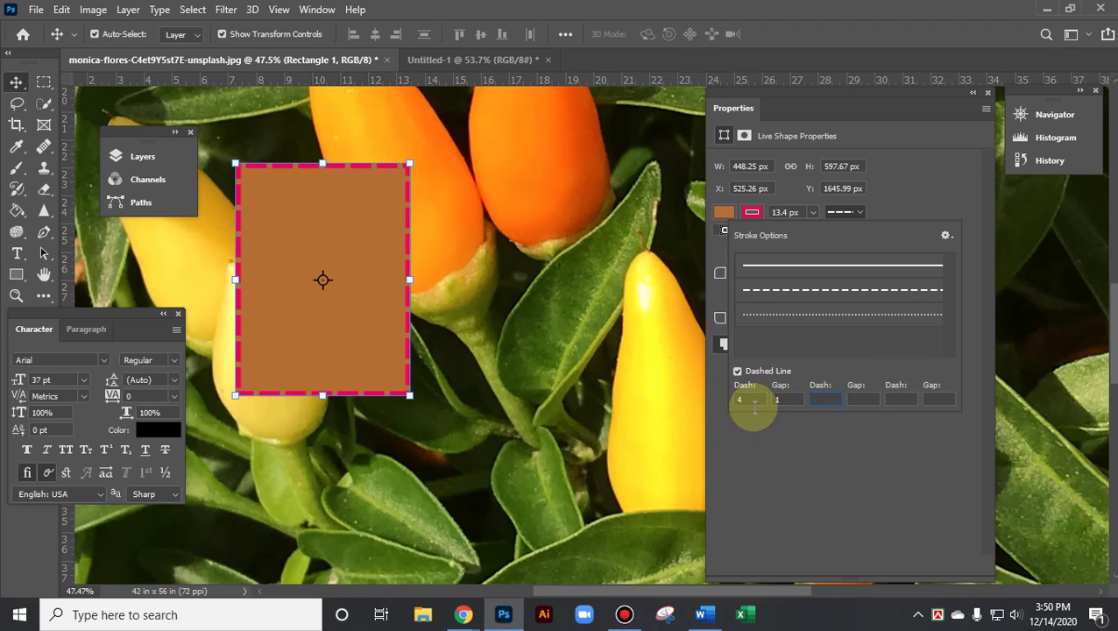
double_click(740, 399)
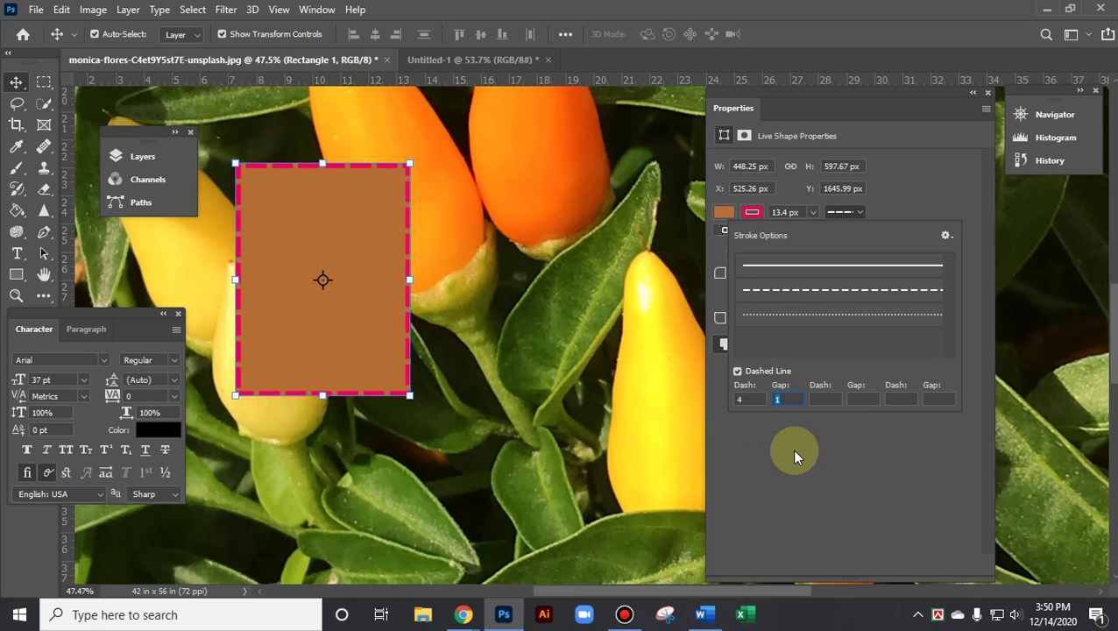
Add a second dash of 2 with a gap of 0.5 to the rectangle's stroke pattern and inspect the border up close
left_click(820, 399)
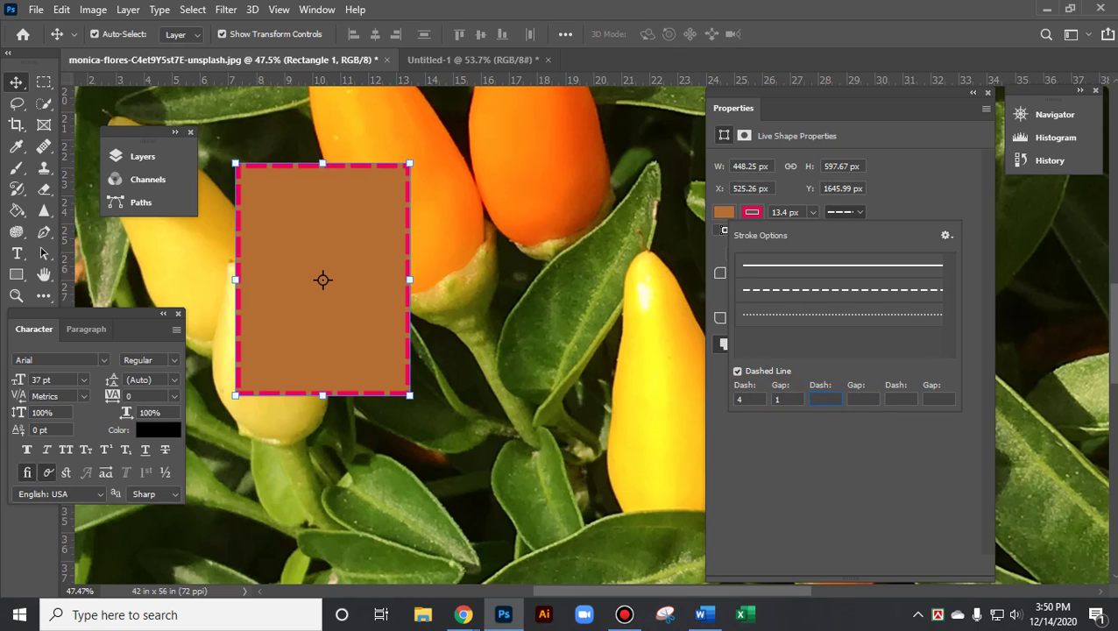
type("2")
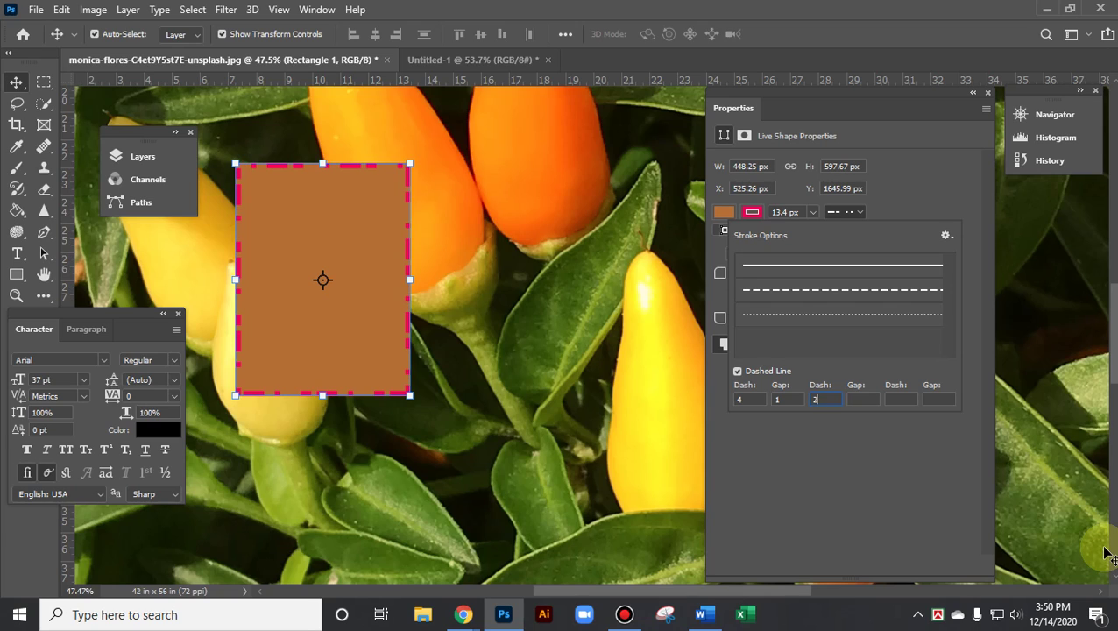
type("05")
key("BackSpace")
type("=")
type(".5")
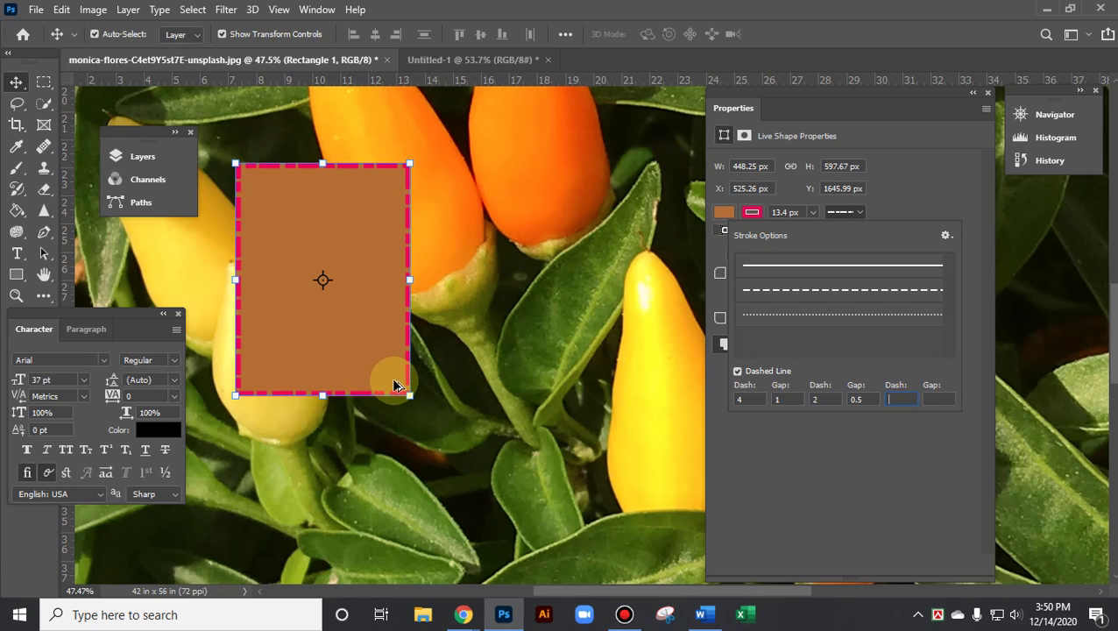
left_click(474, 419)
left_click(474, 419)
scroll(324, 320, "up", 3)
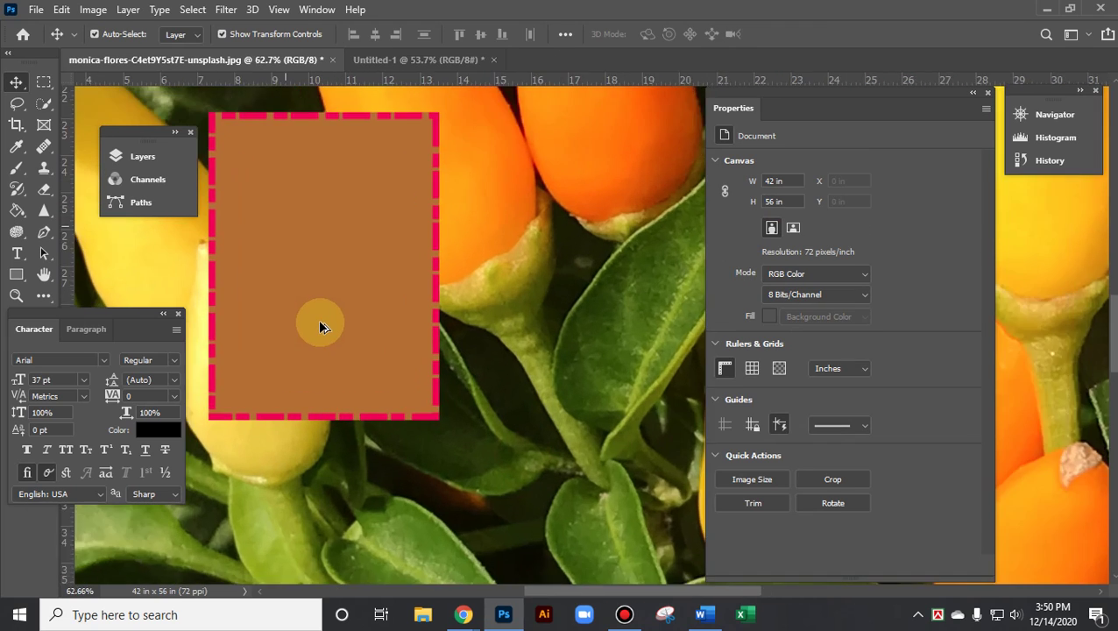
scroll(320, 326, "up", 2)
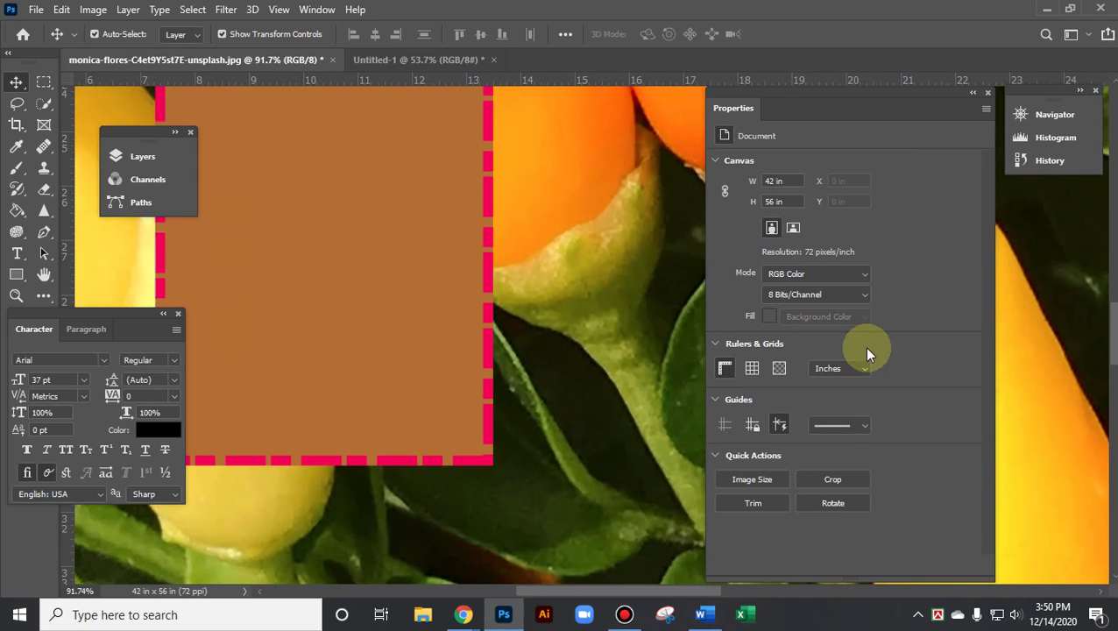
Turn off the dashed line so the rectangle has a solid stroke
left_click(475, 265)
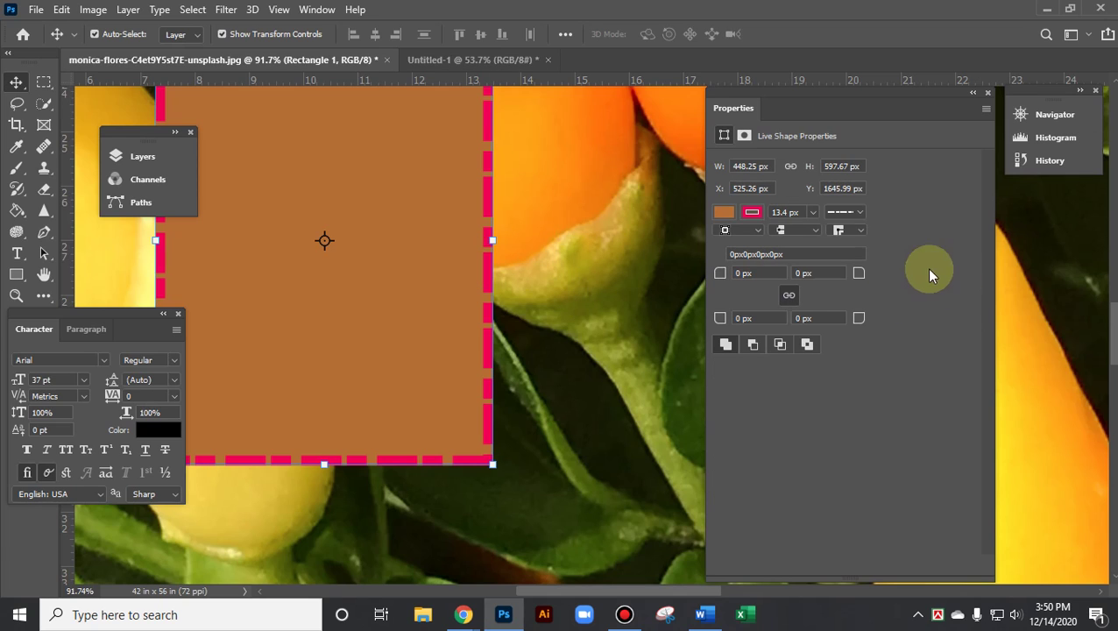
left_click(862, 212)
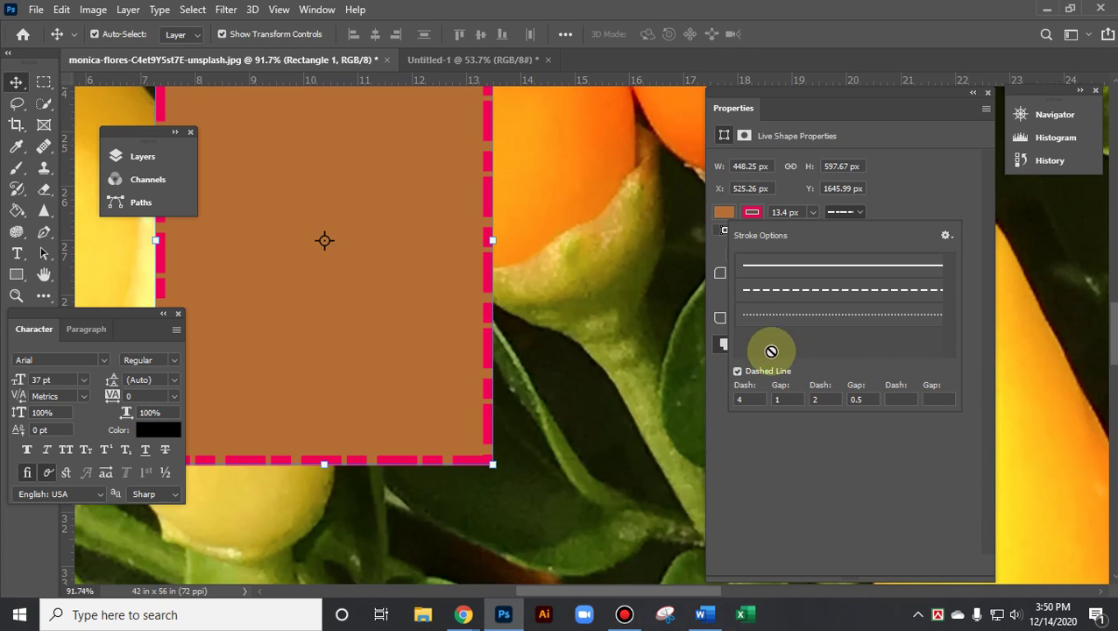
left_click(740, 373)
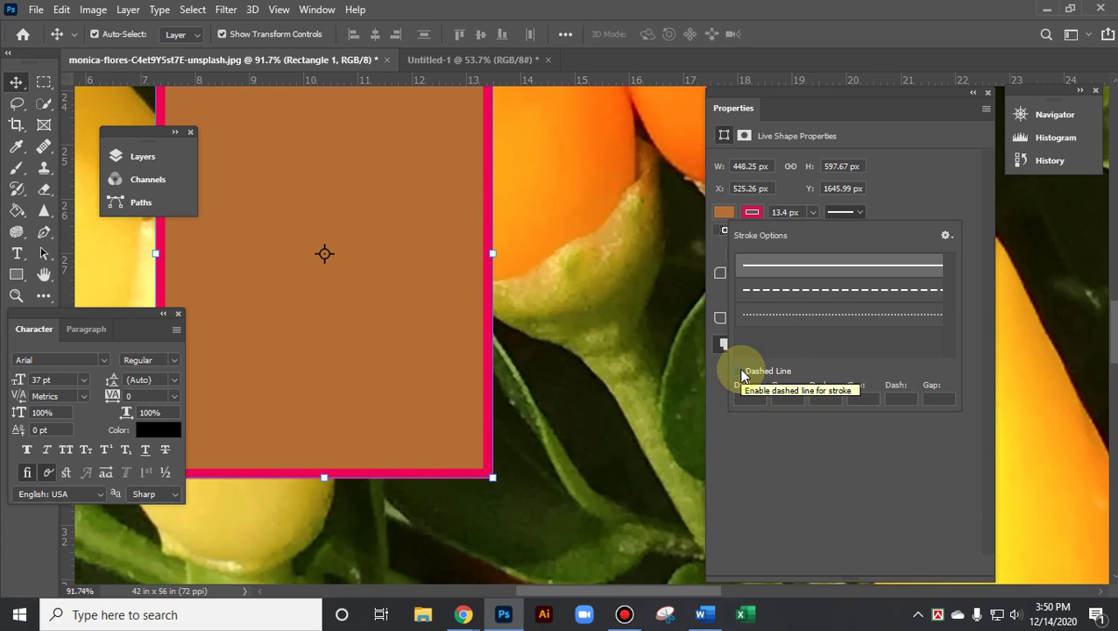
left_click(742, 373)
left_click(784, 371)
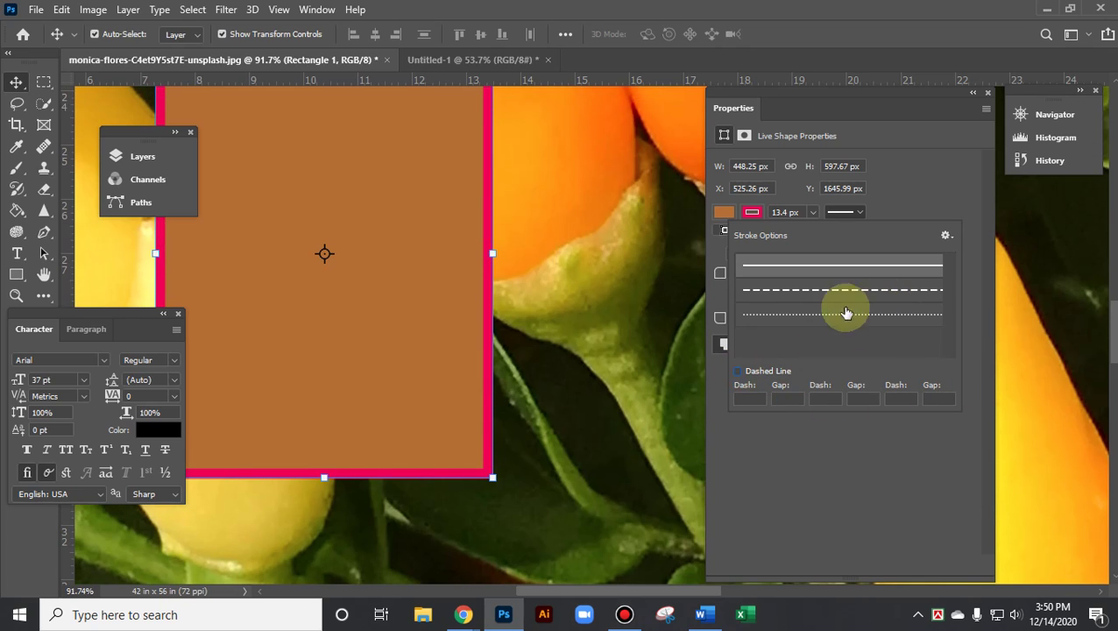
left_click(916, 174)
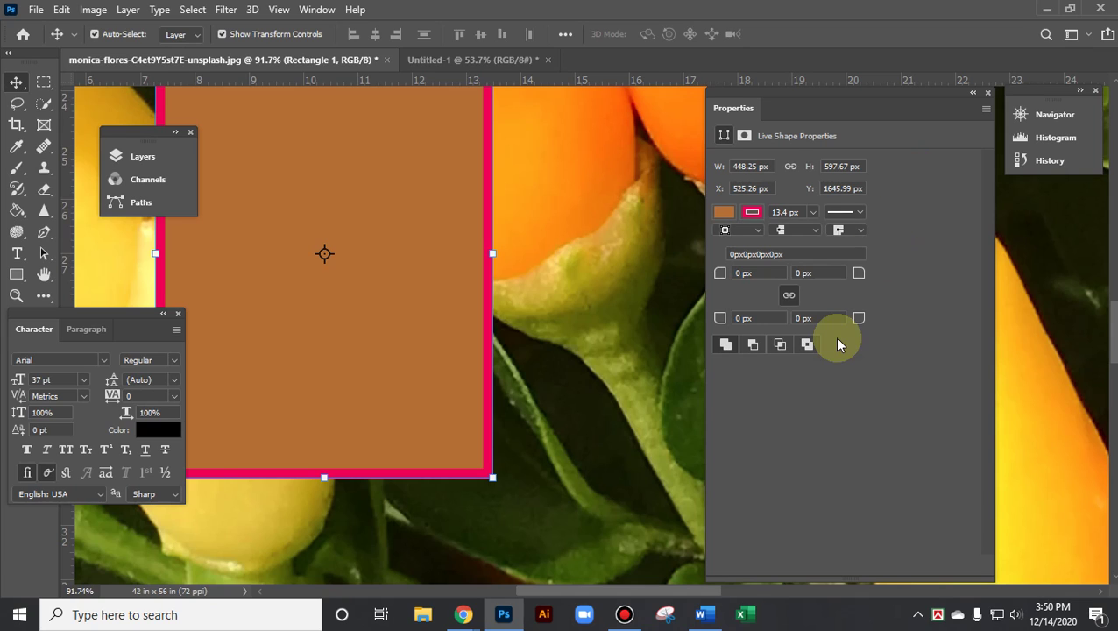
Try centre alignment for the rectangle's stroke, and return it to inside alignment
left_click(757, 231)
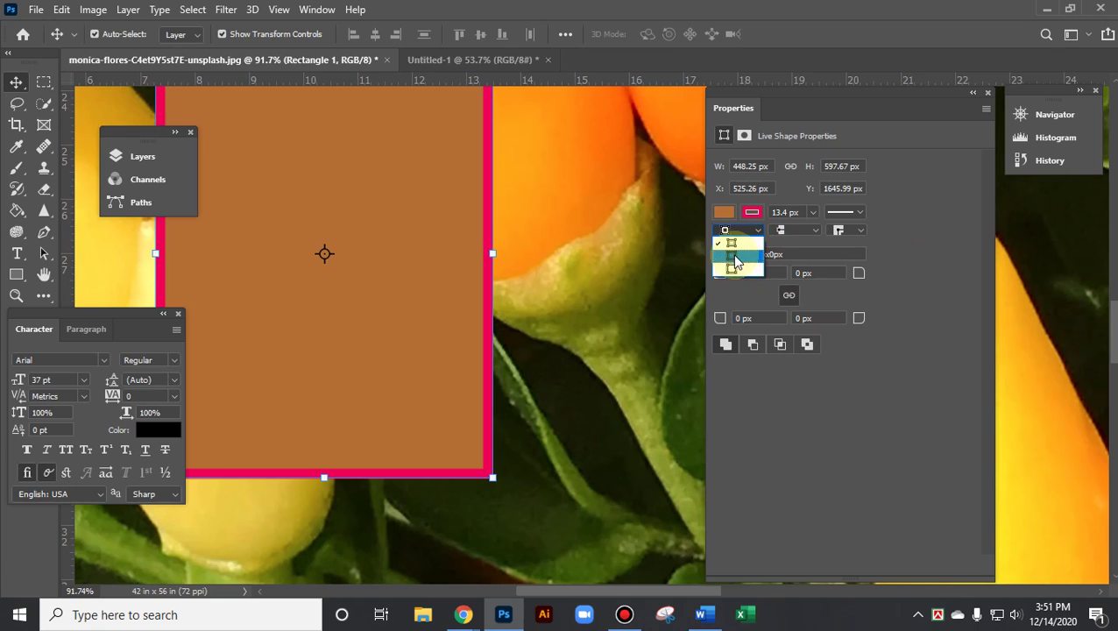
left_click(732, 255)
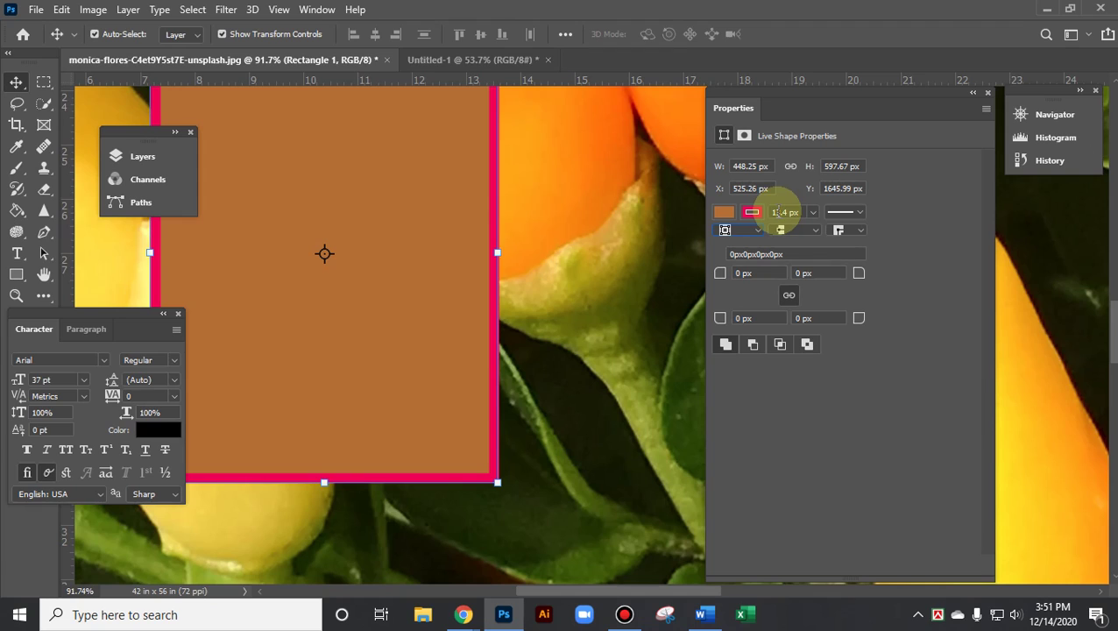
left_click(760, 232)
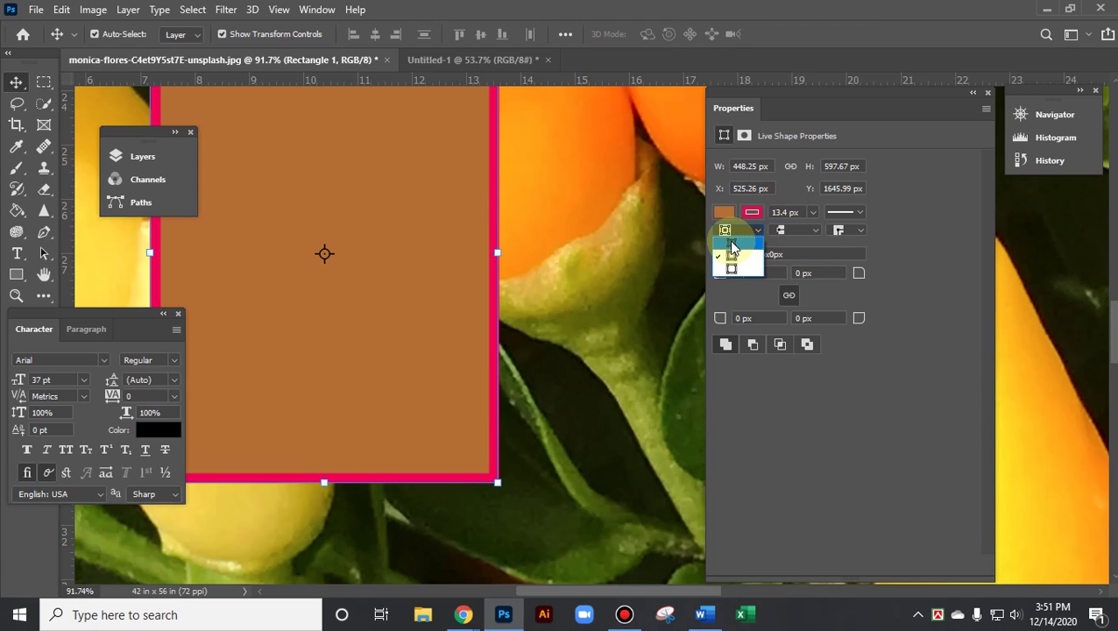
left_click(741, 244)
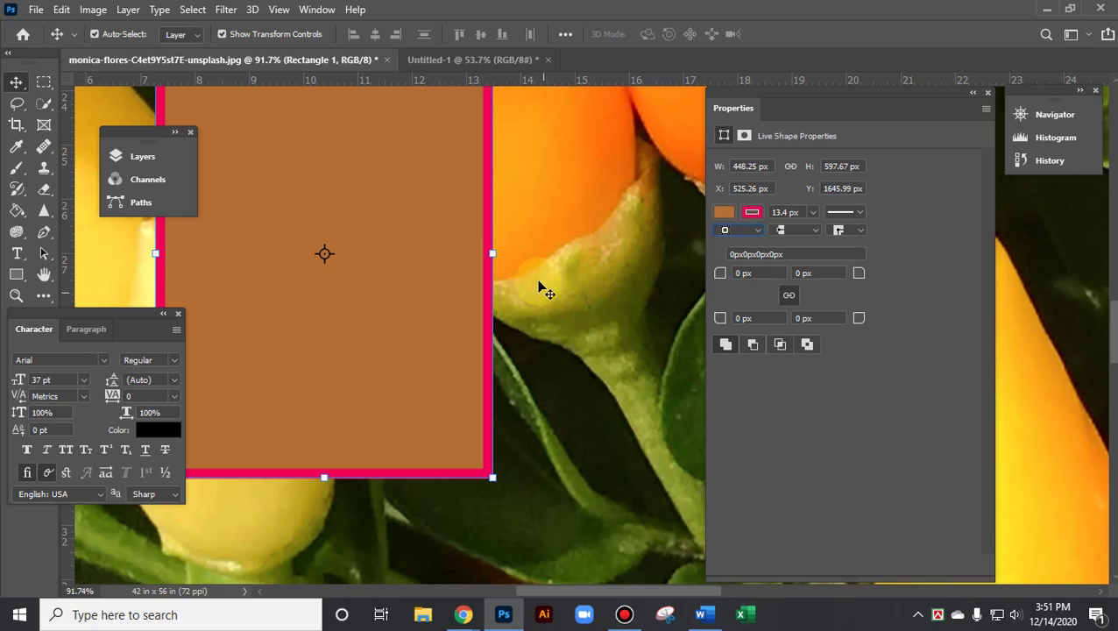
Move the rectangle to the right over the orange pepper, to about X 739 px, Y 1631 px
left_click(518, 247)
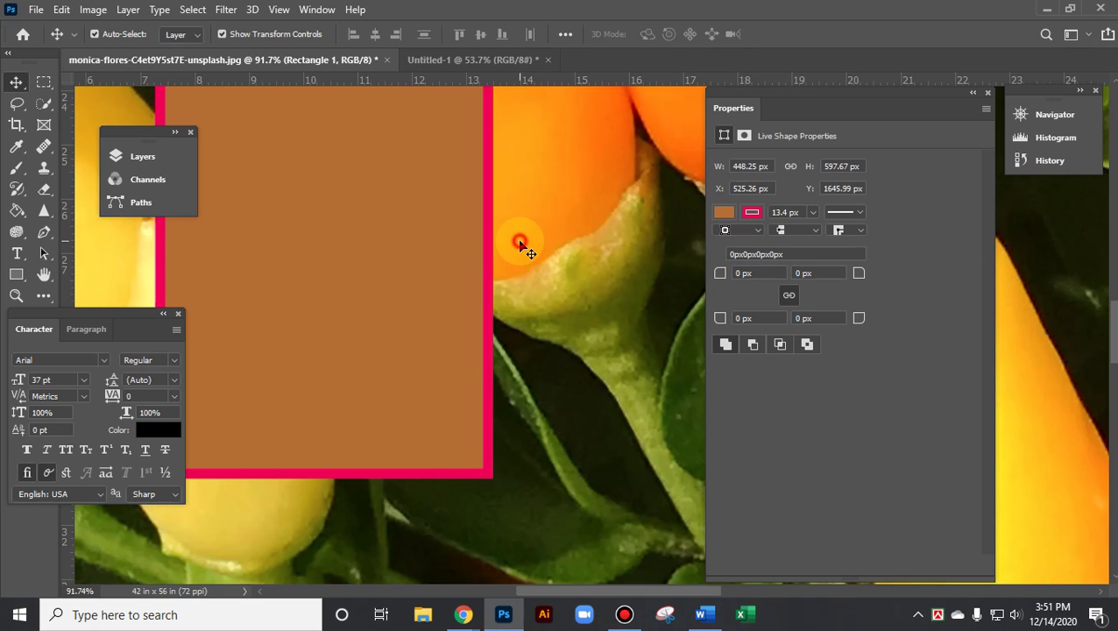
scroll(518, 247, "down", 5)
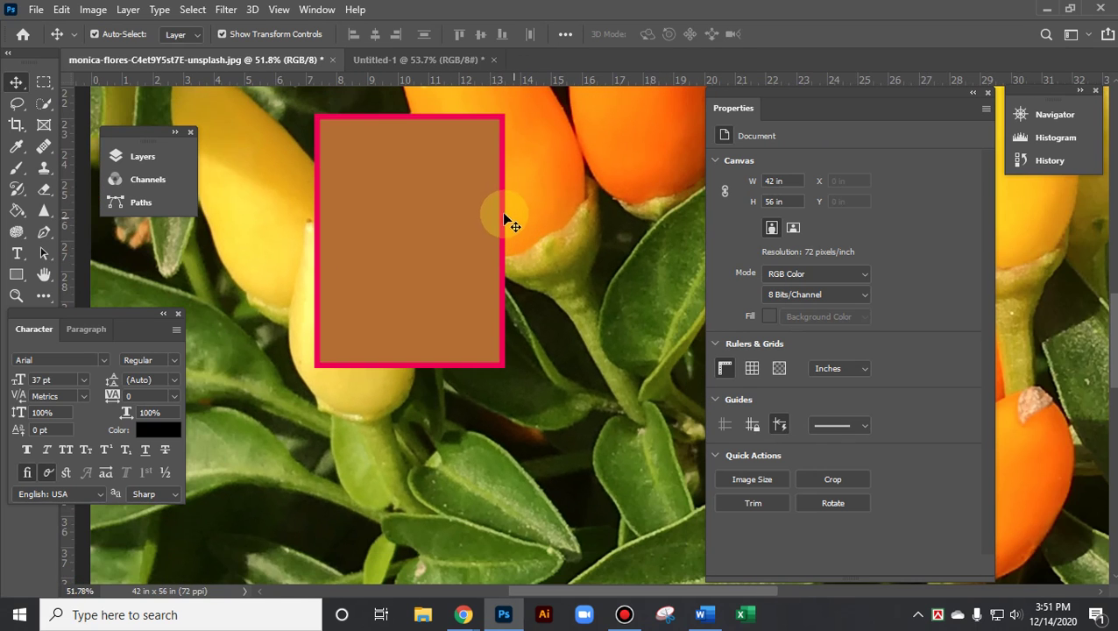
left_click_drag(506, 225, 594, 219)
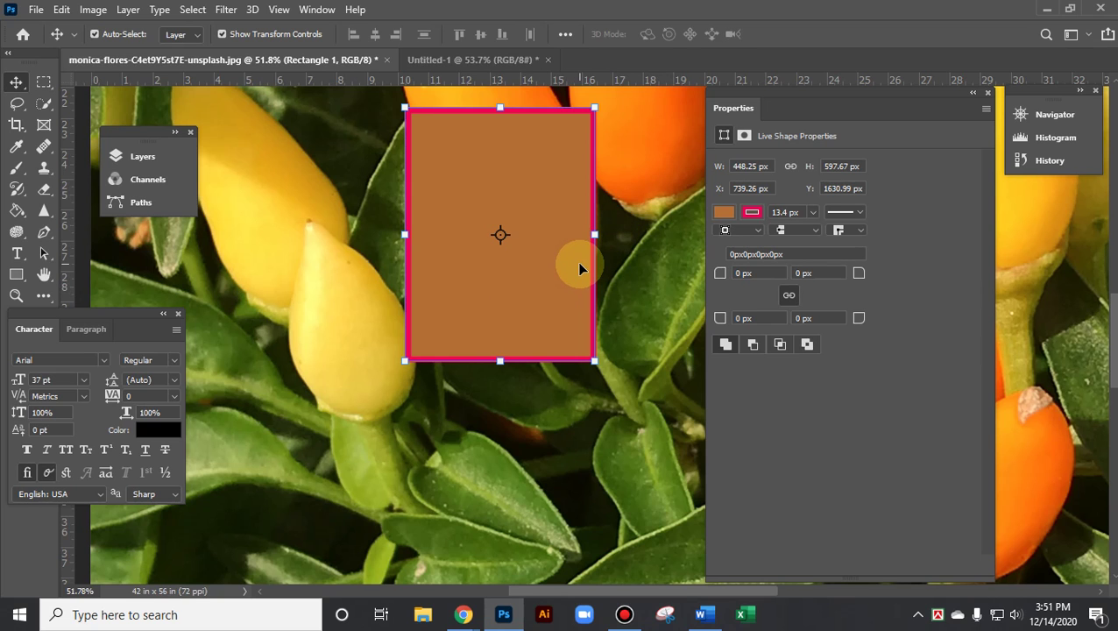
scroll(577, 261, "down", 6)
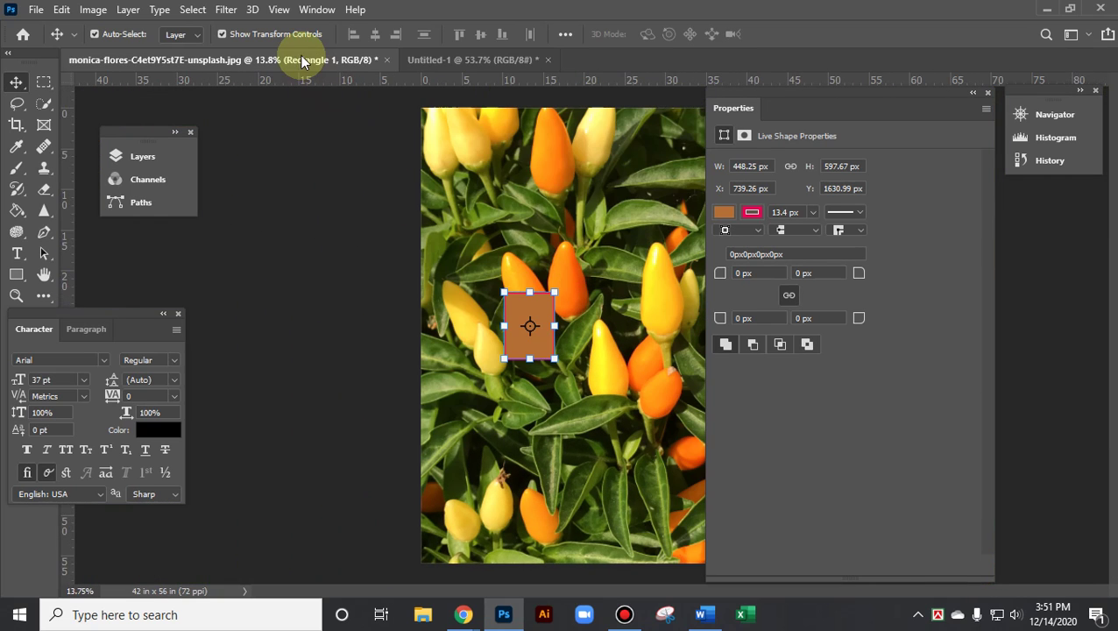
Switch to the Untitled-1 document and move the pepper picture down to about X 1.58 in, Y 4.15 in
left_click(451, 59)
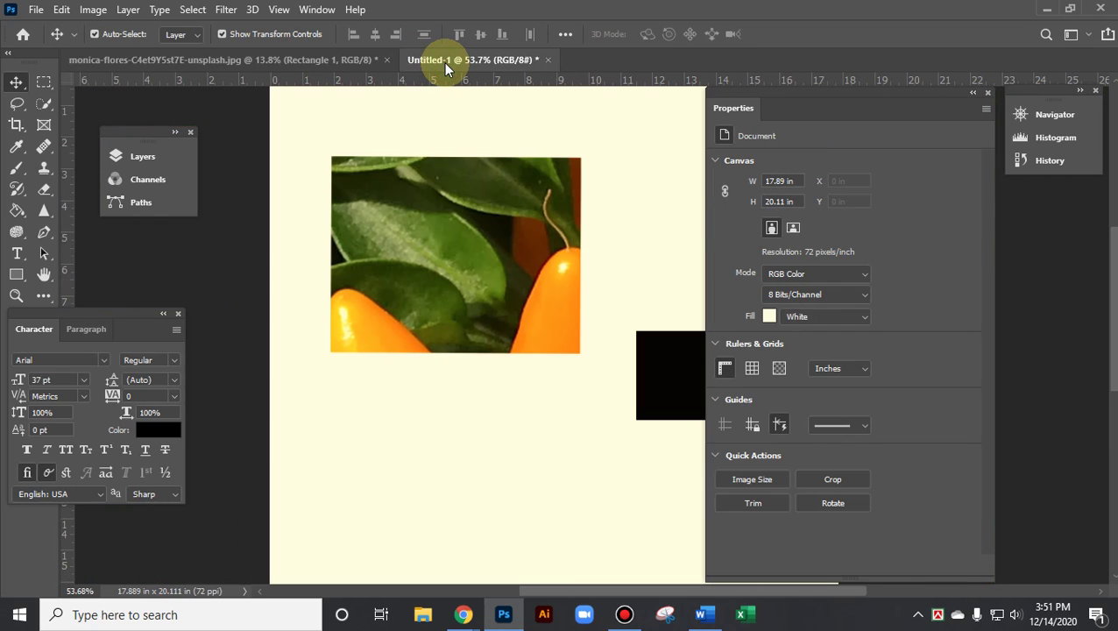
left_click_drag(444, 226, 431, 262)
scroll(433, 259, "up", 1)
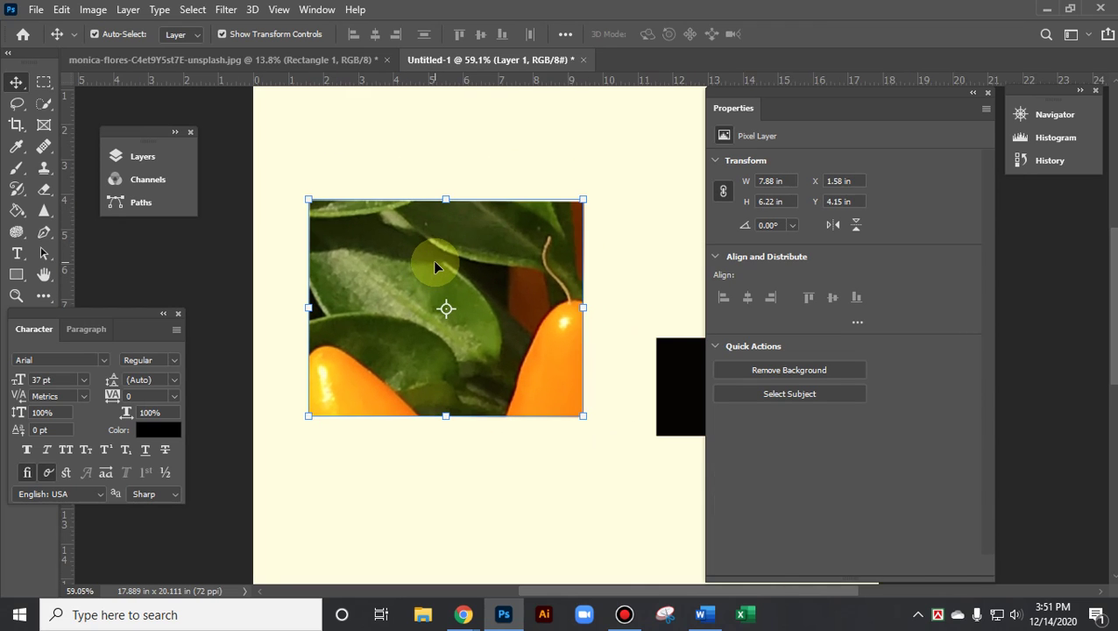
scroll(439, 268, "up", 1)
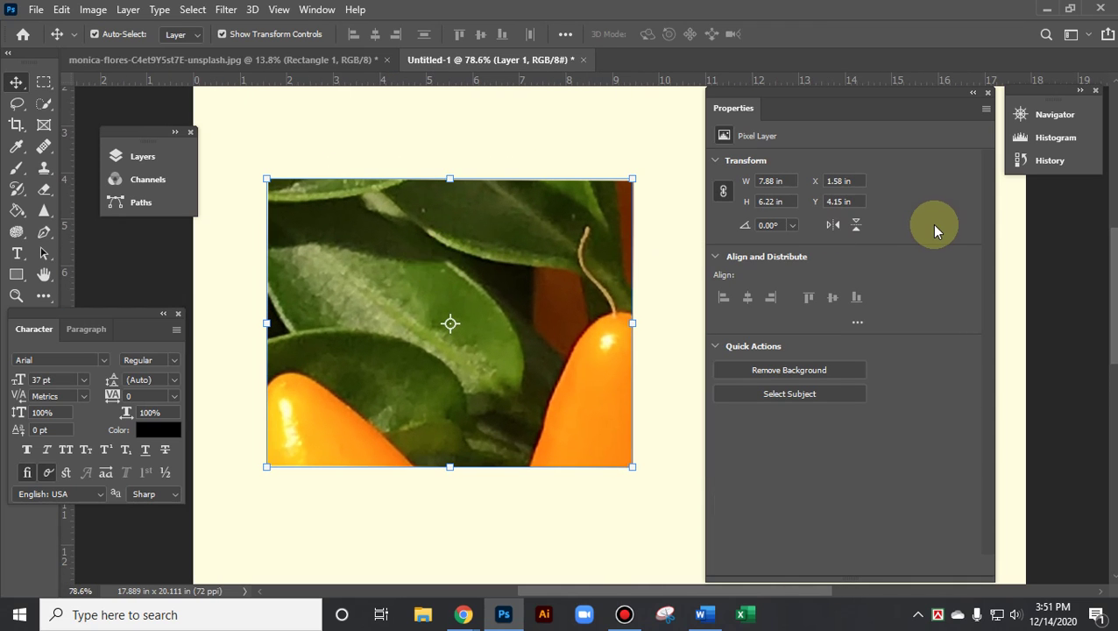
Apply a 20 px black stroke, centred on the edge, to the pepper picture layer
left_click(61, 9)
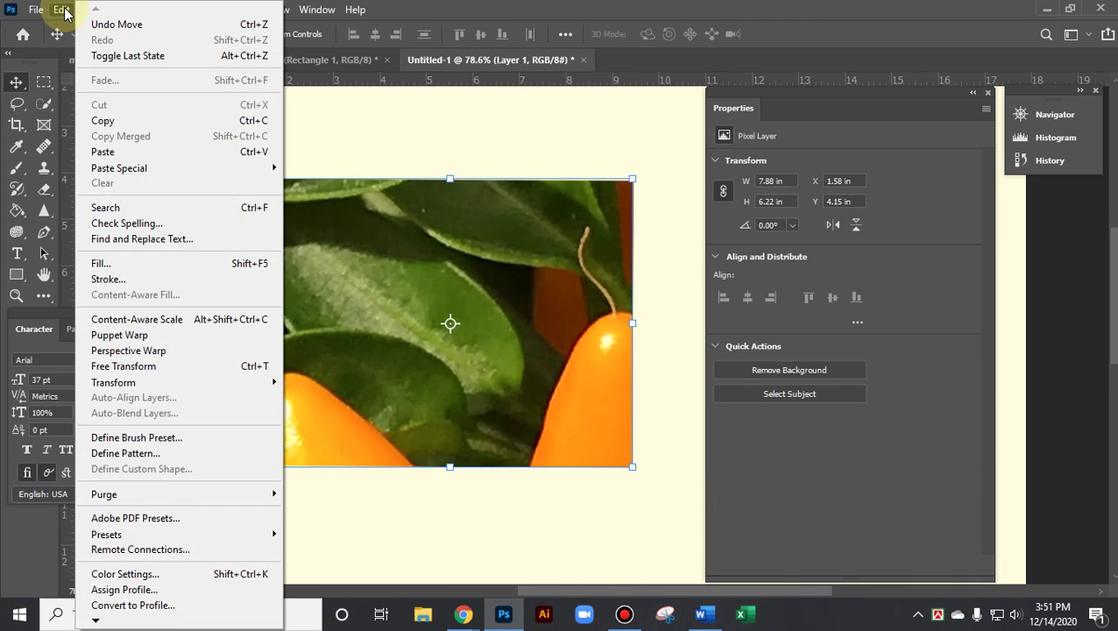
left_click(101, 278)
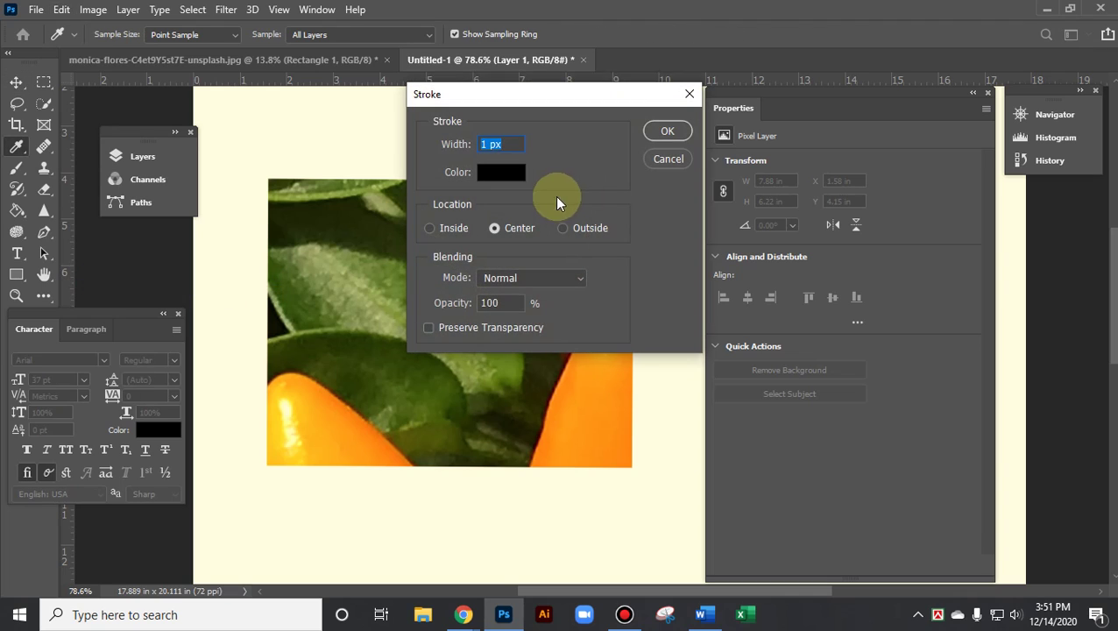
type("0")
left_click(498, 153)
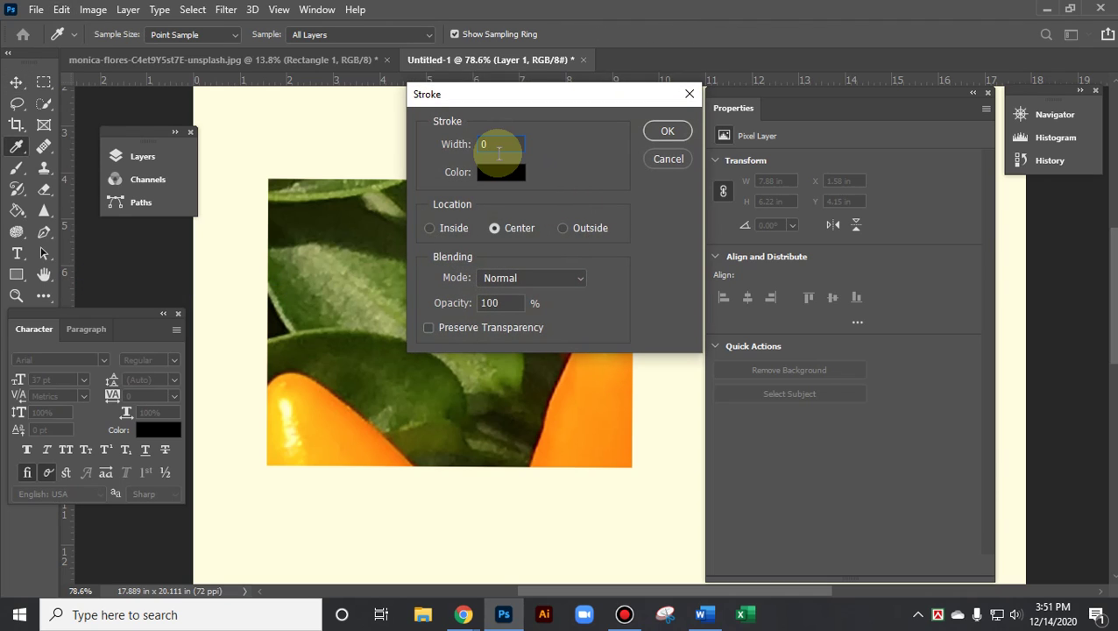
type("20")
key("Return")
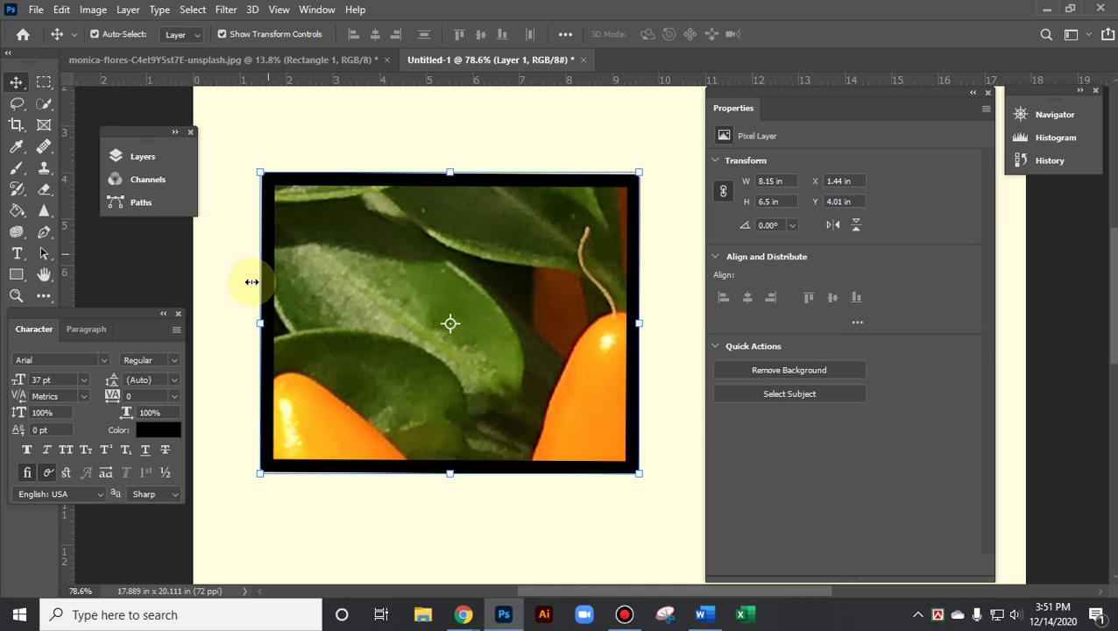
Switch back to the pepper photo document, remove the rectangle's stroke and deselect the shape
left_click(276, 59)
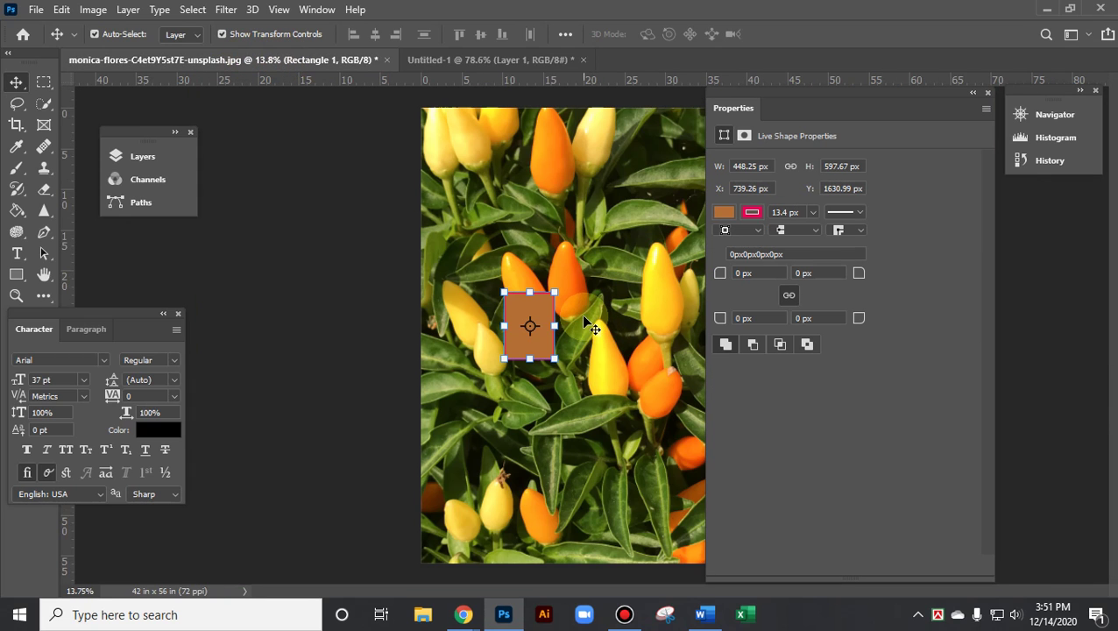
scroll(581, 320, "up", 5)
scroll(581, 320, "up", 1)
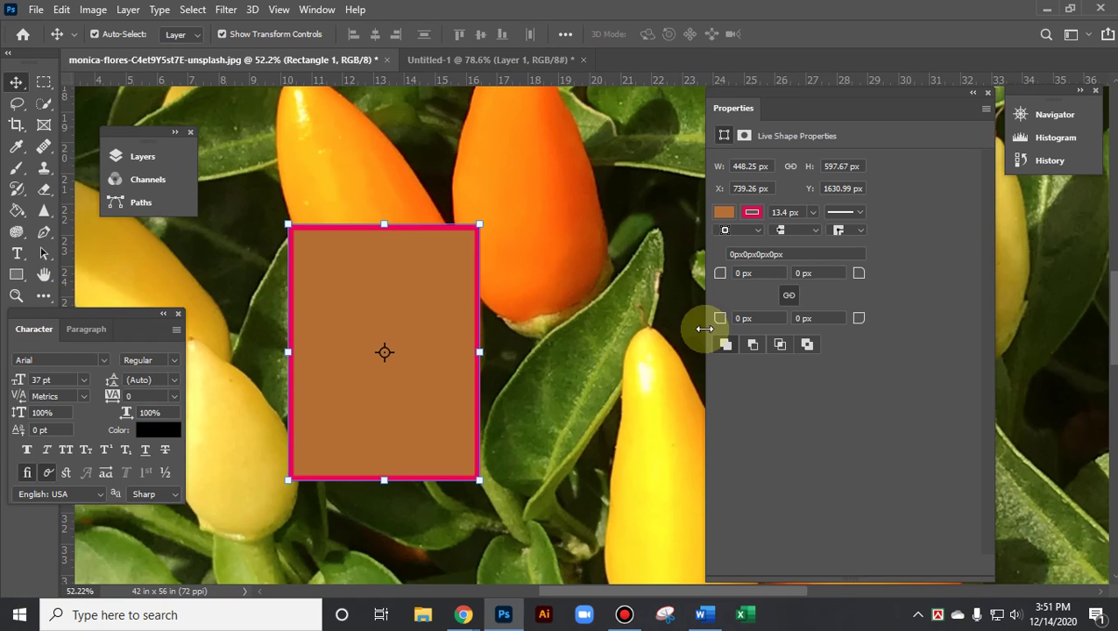
left_click(754, 214)
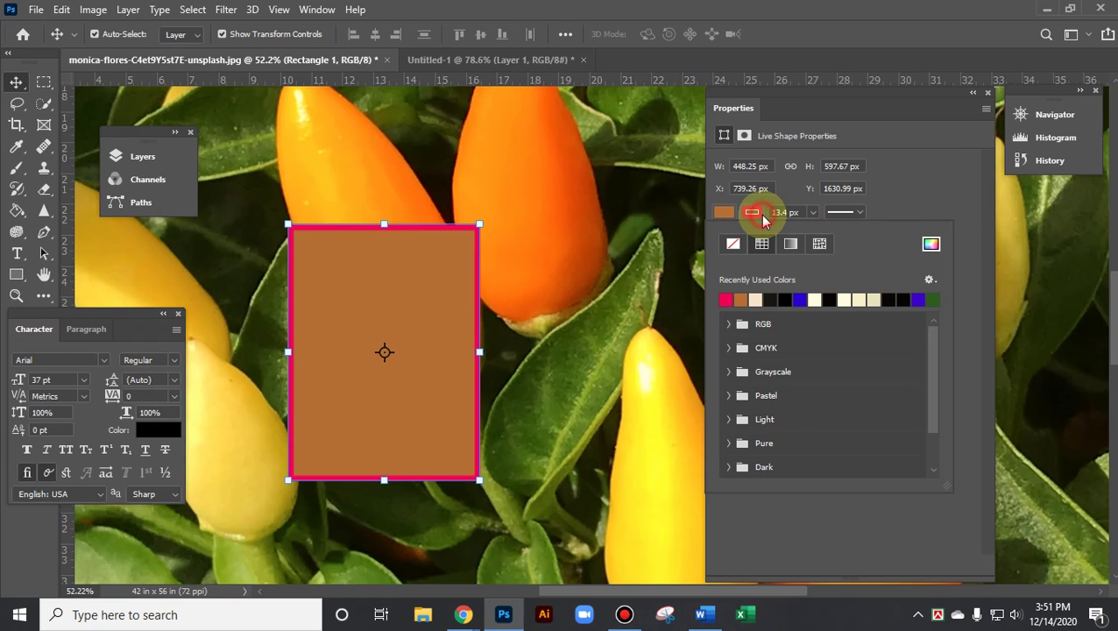
left_click(732, 243)
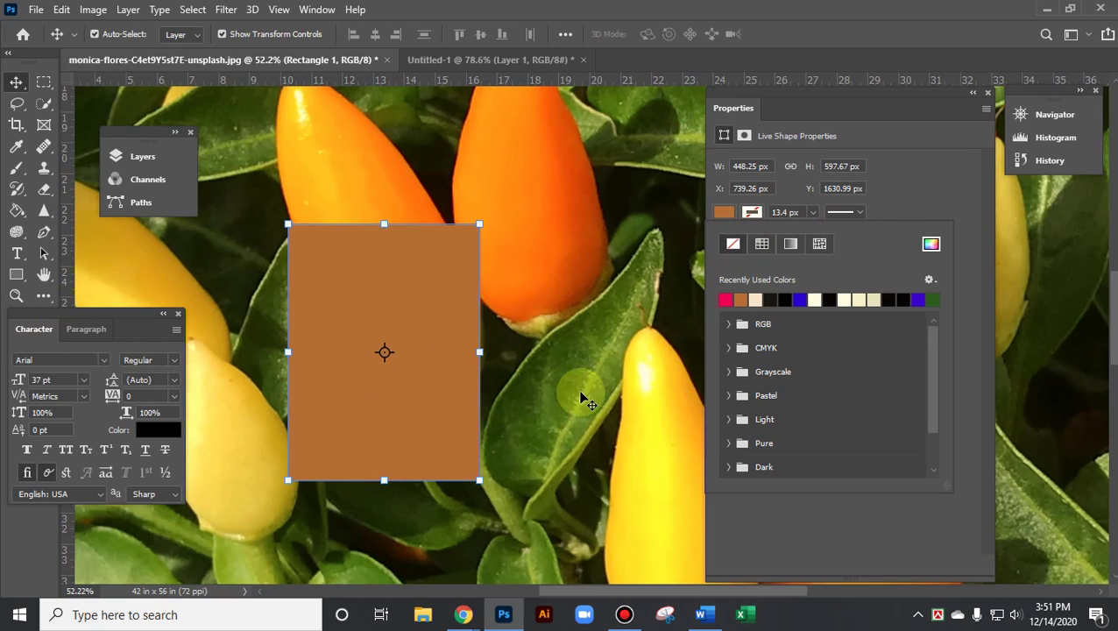
left_click(544, 235)
left_click(539, 247)
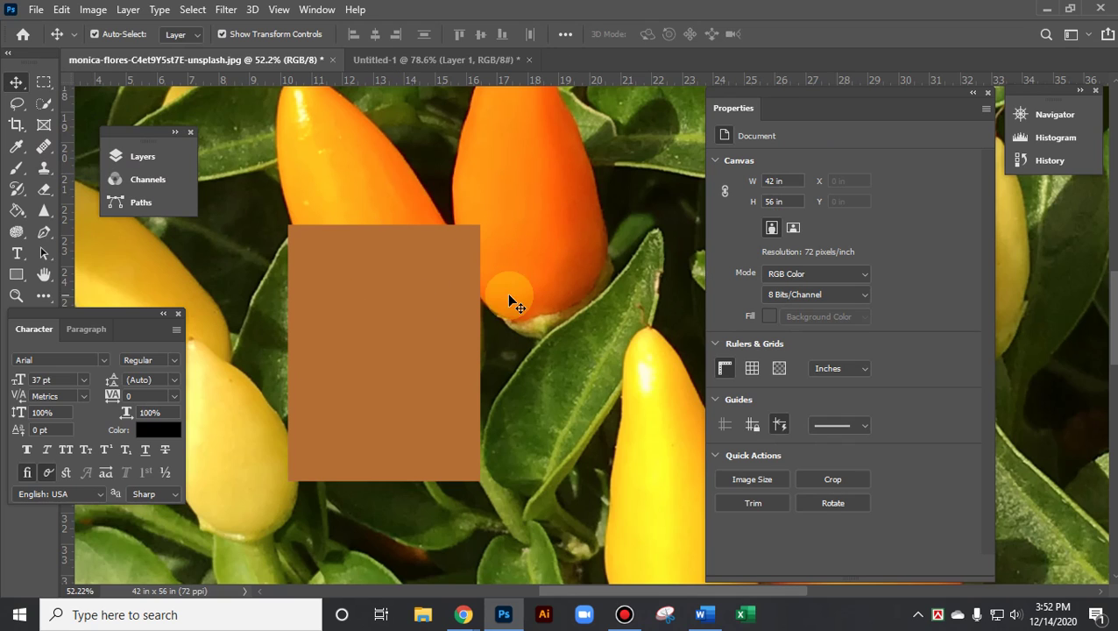
Try a cream fill on the rectangle, and set the fill to the recently used blue-violet
left_click(405, 322)
left_click(723, 212)
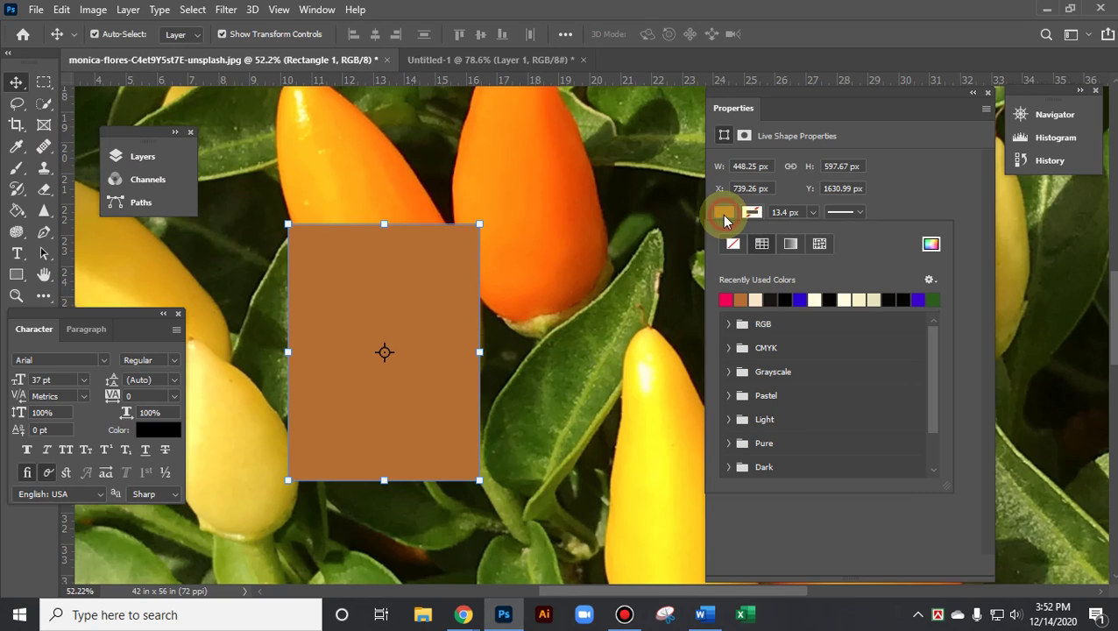
left_click(815, 299)
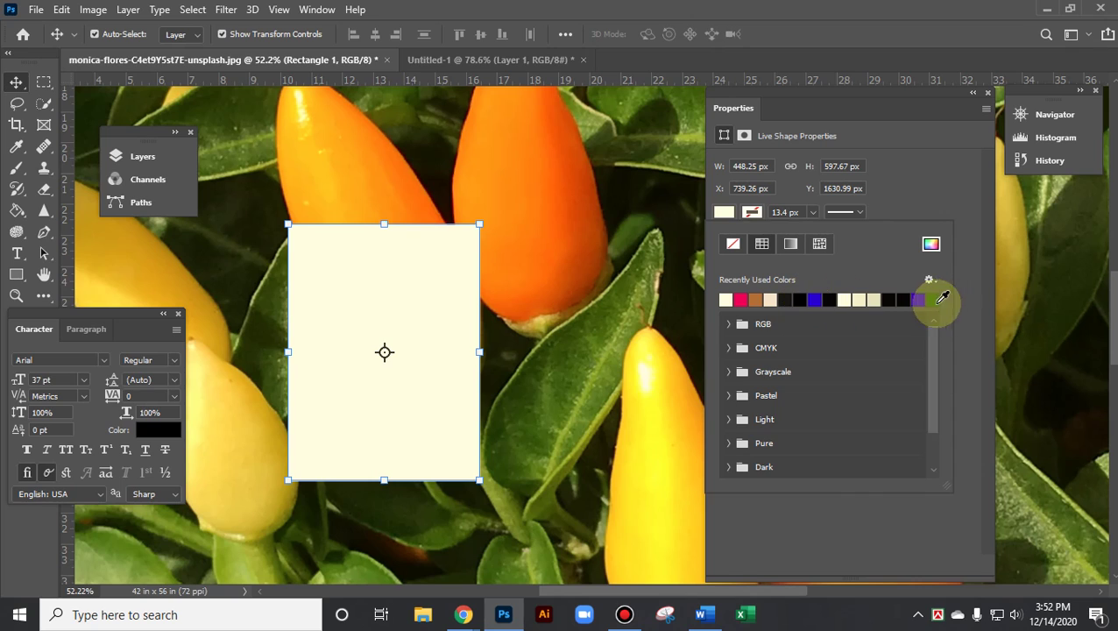
left_click(918, 298)
left_click(358, 192)
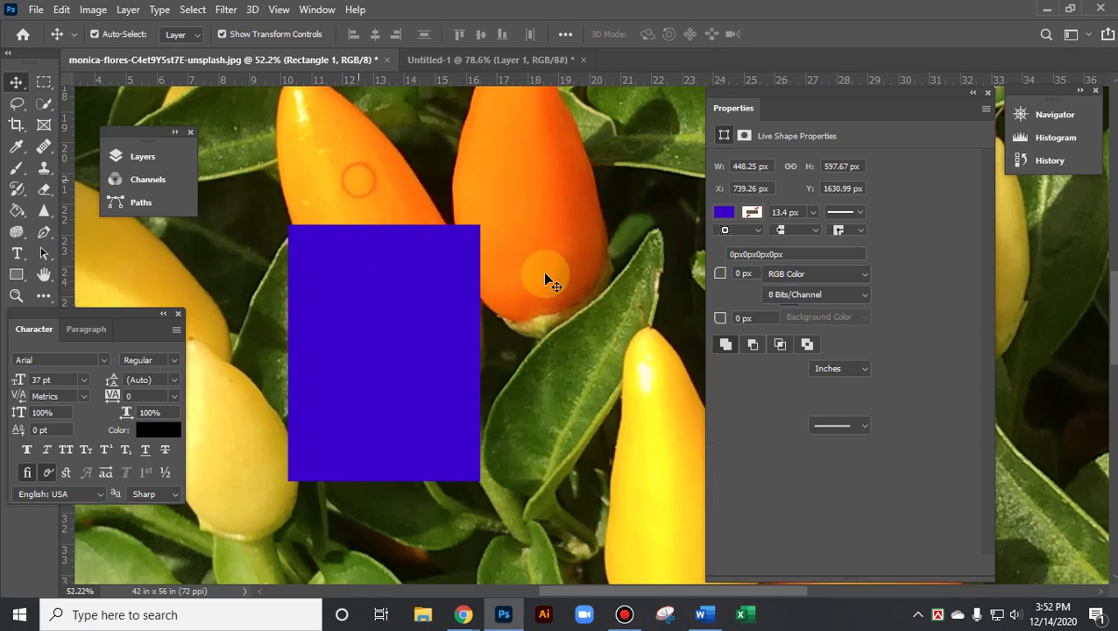
Place vertical guides along the rectangle's right and left edges
left_click_drag(70, 255, 480, 300)
left_click_drag(70, 261, 290, 293)
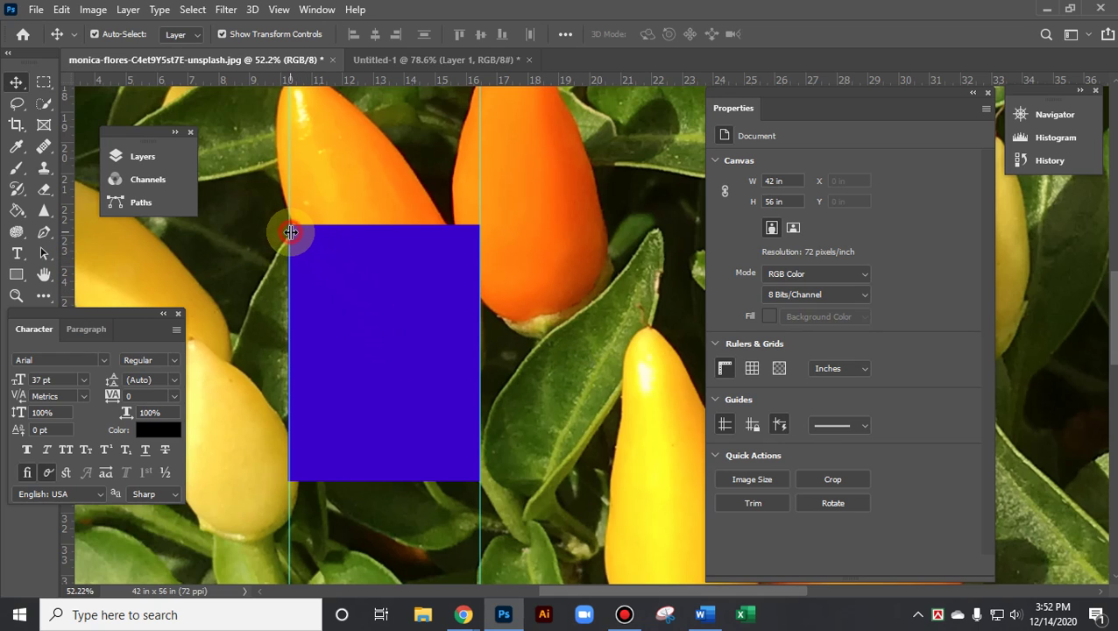
left_click_drag(290, 232, 289, 231)
Move the collapsed Layers panel group away from the rectangle and give the rectangle a pinkish-red stroke
scroll(422, 317, "up", 4)
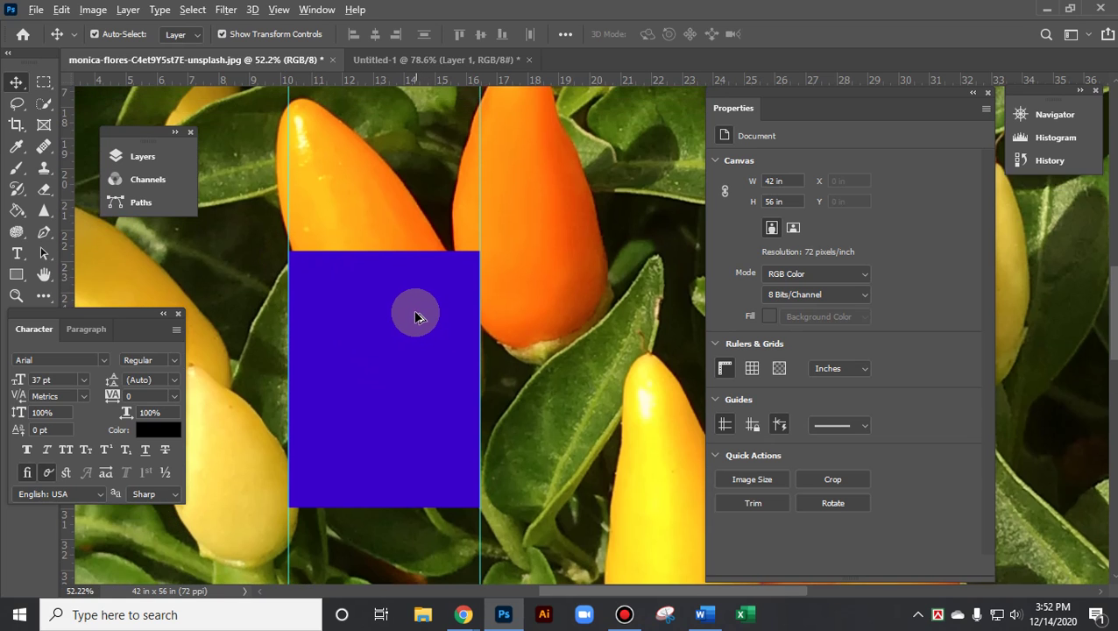
scroll(405, 328, "down", 1)
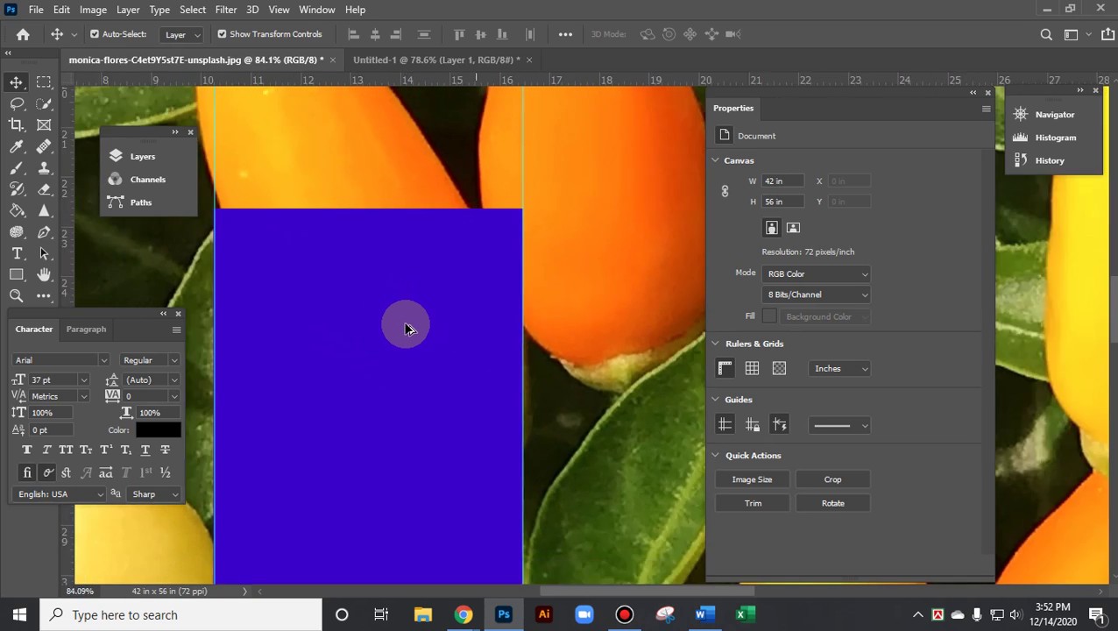
scroll(582, 381, "down", 3)
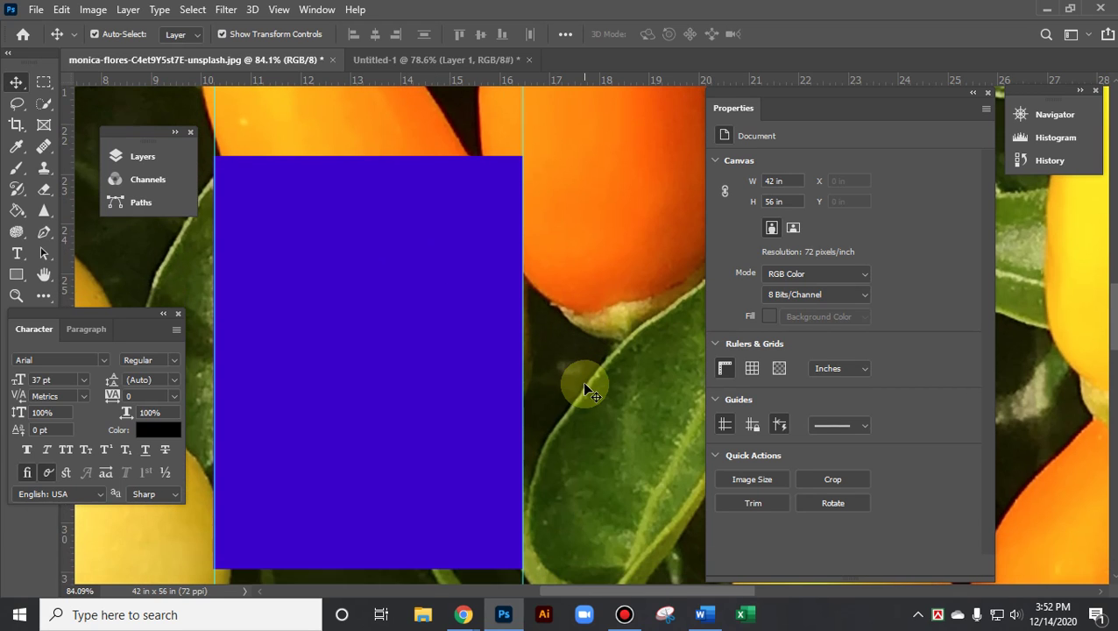
left_click_drag(158, 131, 103, 122)
left_click(365, 217)
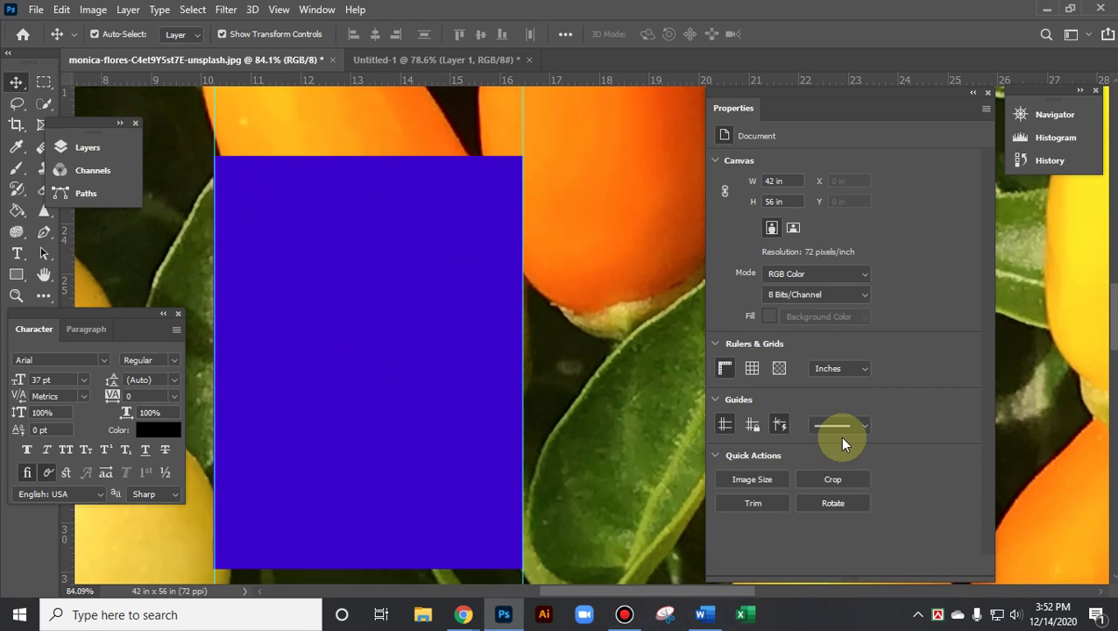
left_click(405, 300)
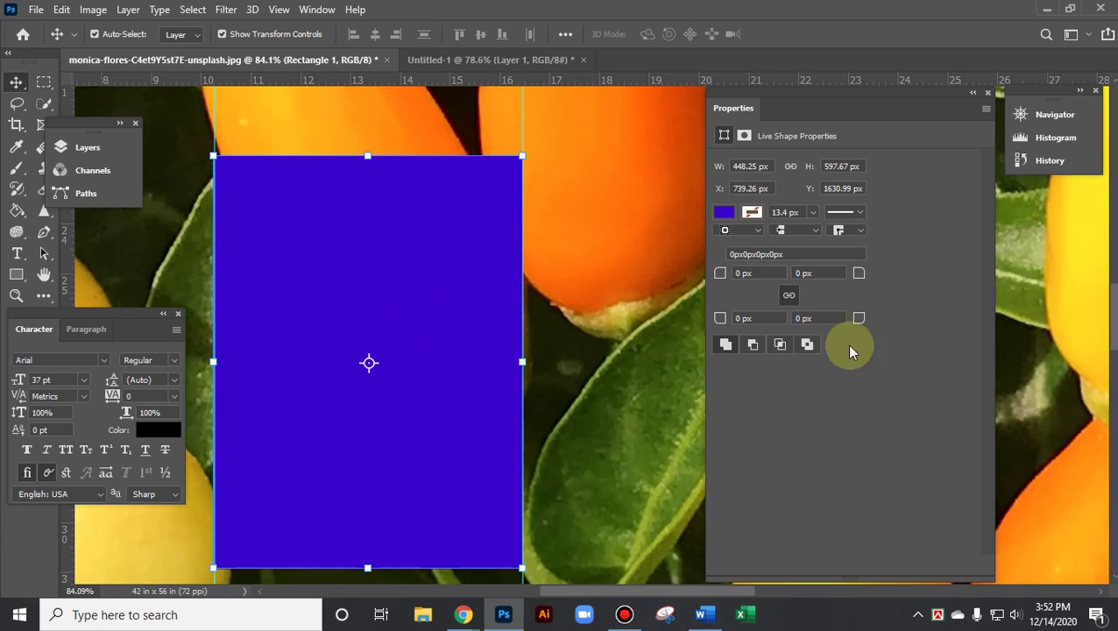
left_click(753, 212)
left_click(756, 300)
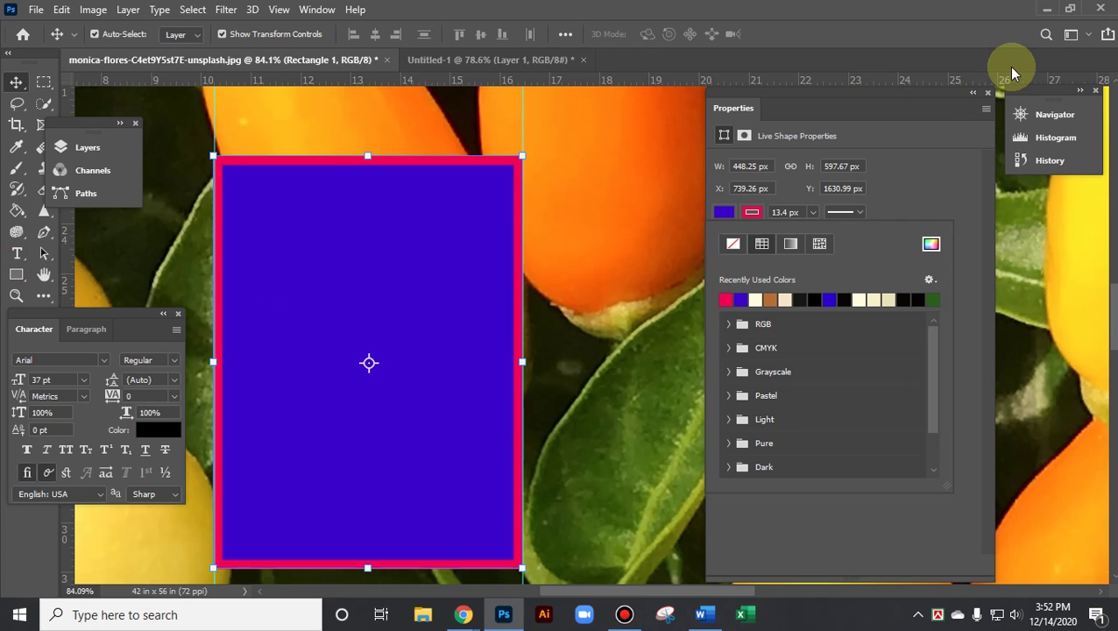
Try centre and outside alignment for the rectangle's stroke against the guides, and return it to inside alignment
left_click(861, 213)
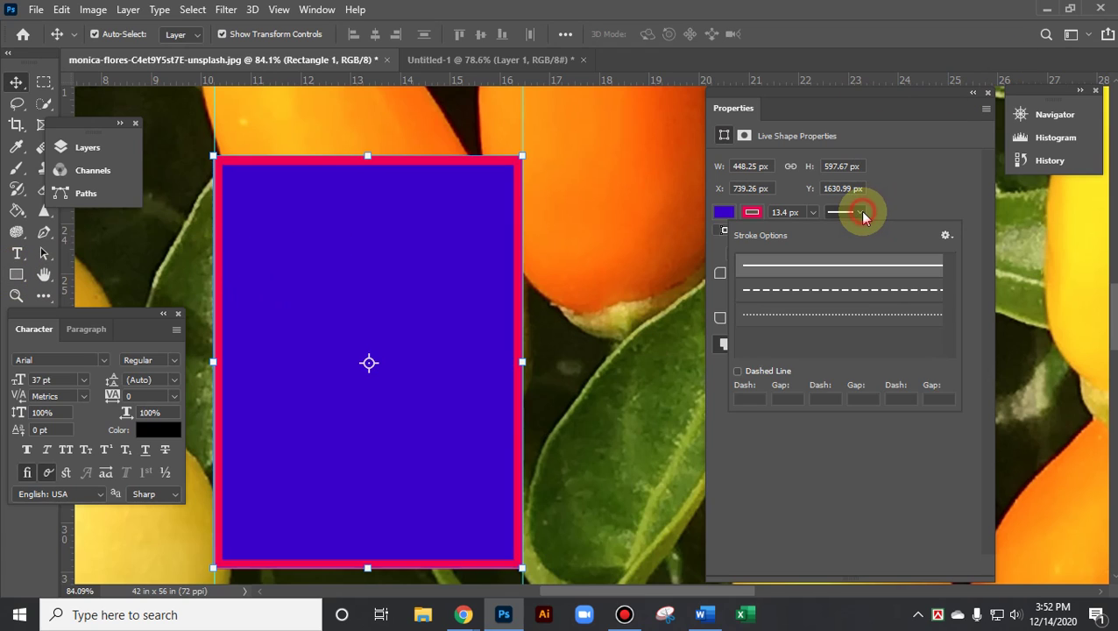
left_click(862, 213)
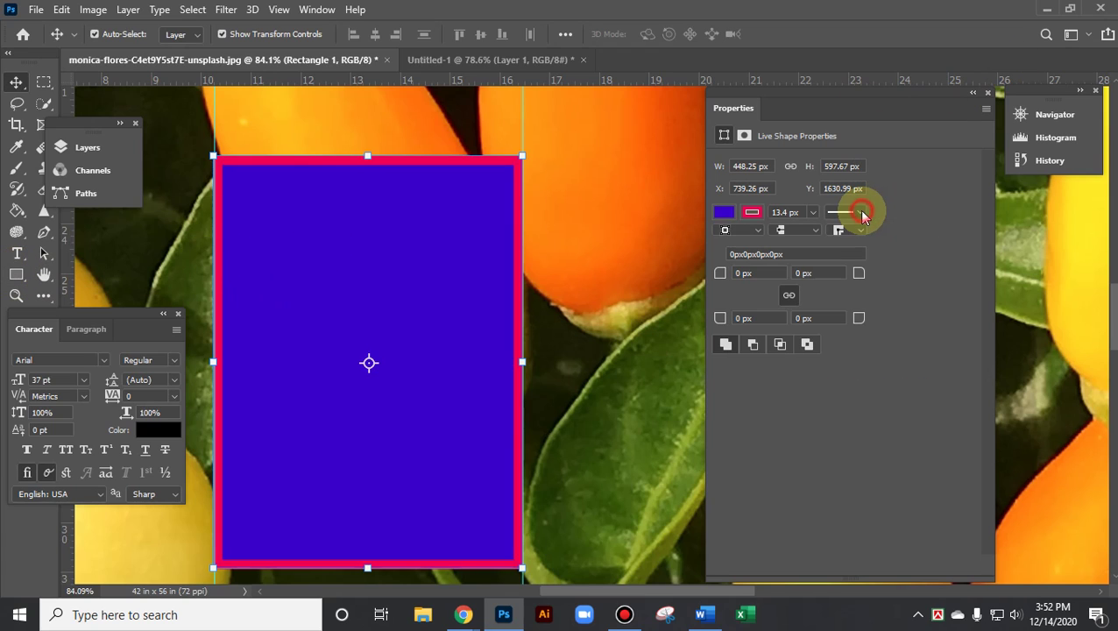
left_click(759, 232)
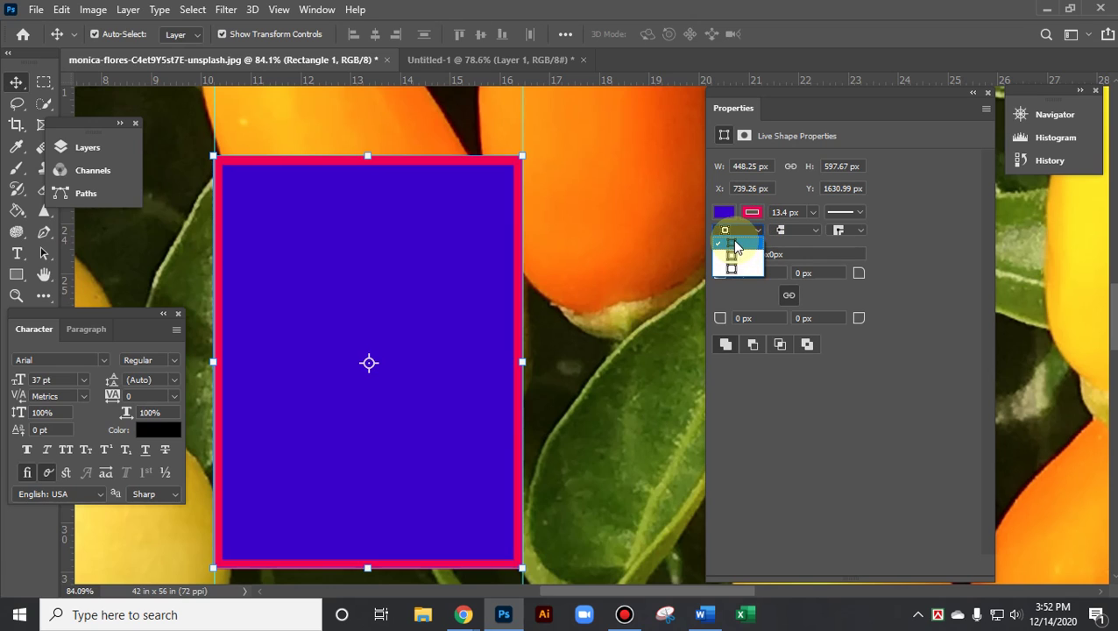
left_click(737, 255)
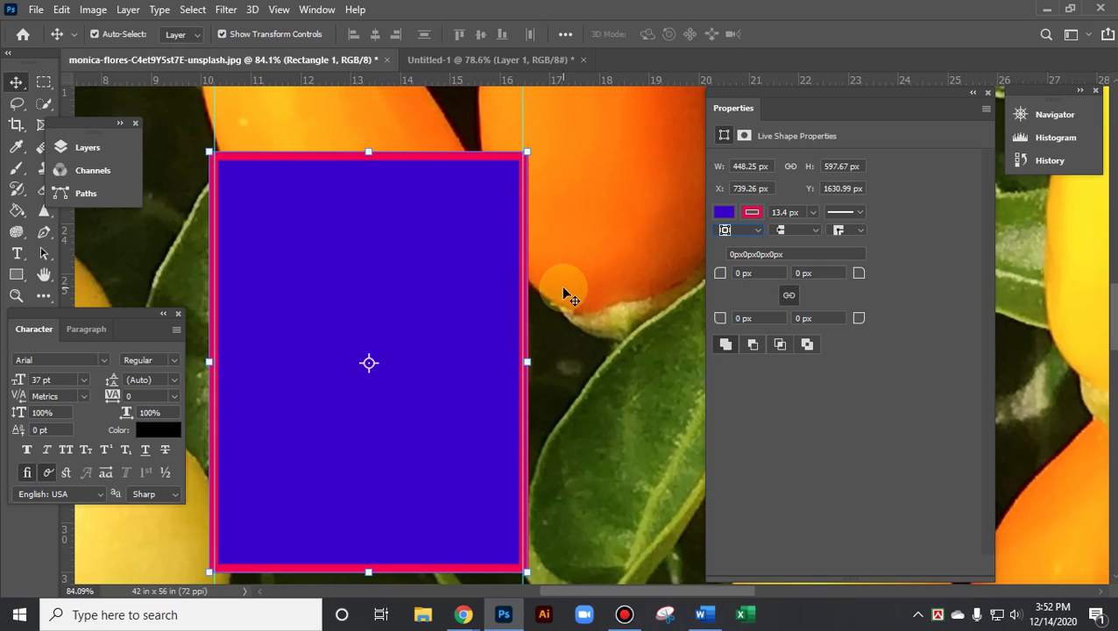
left_click(759, 232)
left_click(744, 273)
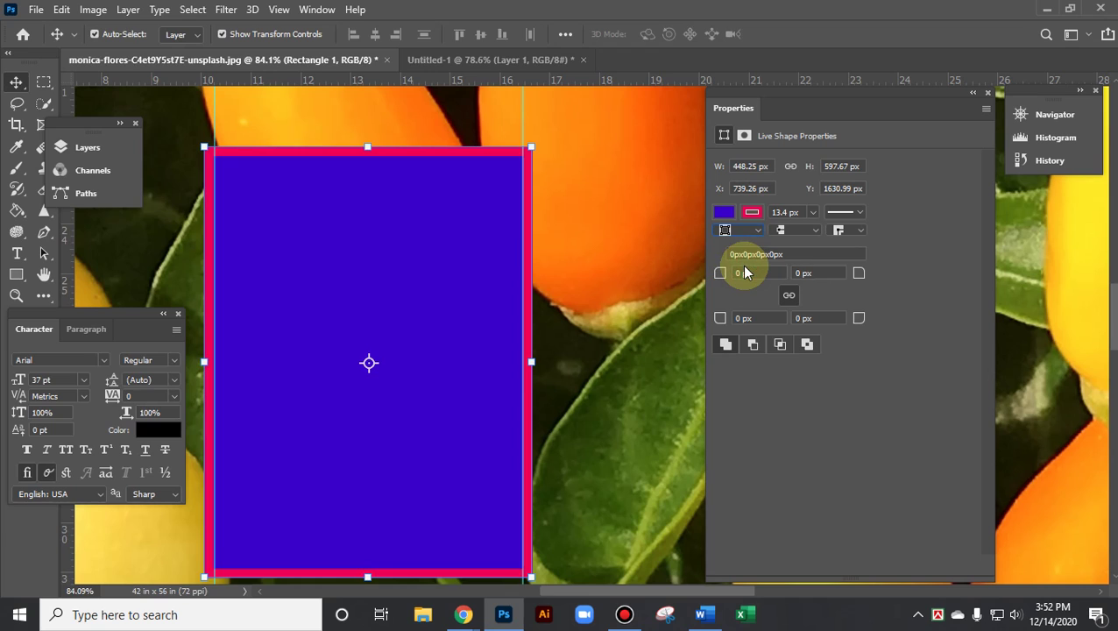
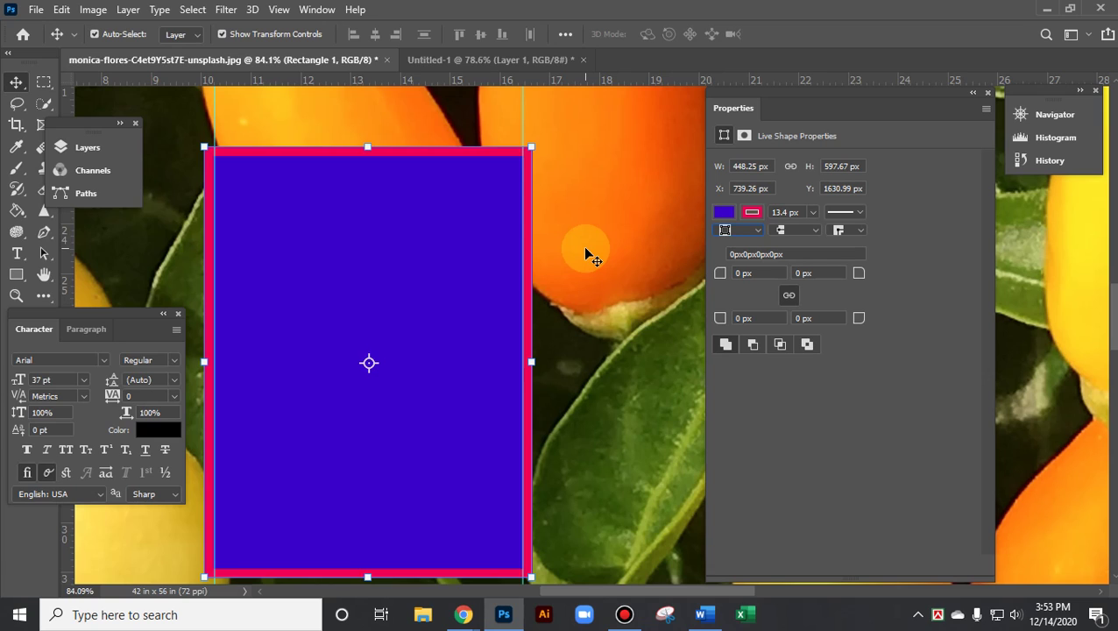
left_click(741, 231)
left_click(734, 248)
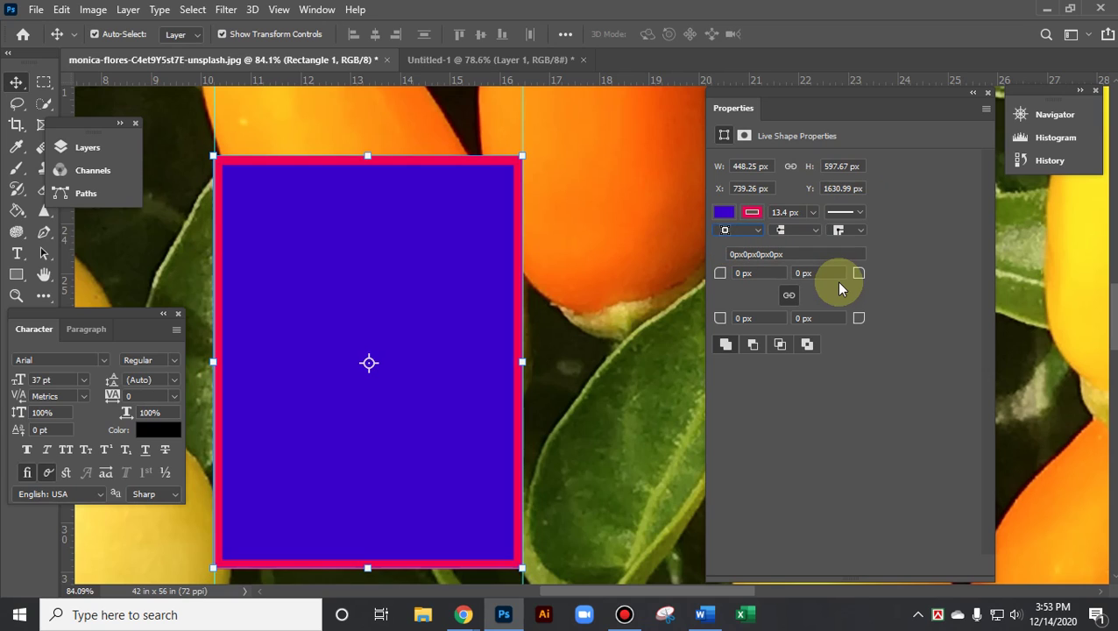
Try round and butt caps on the rectangle's stroke, and set the cap type to square
left_click(813, 233)
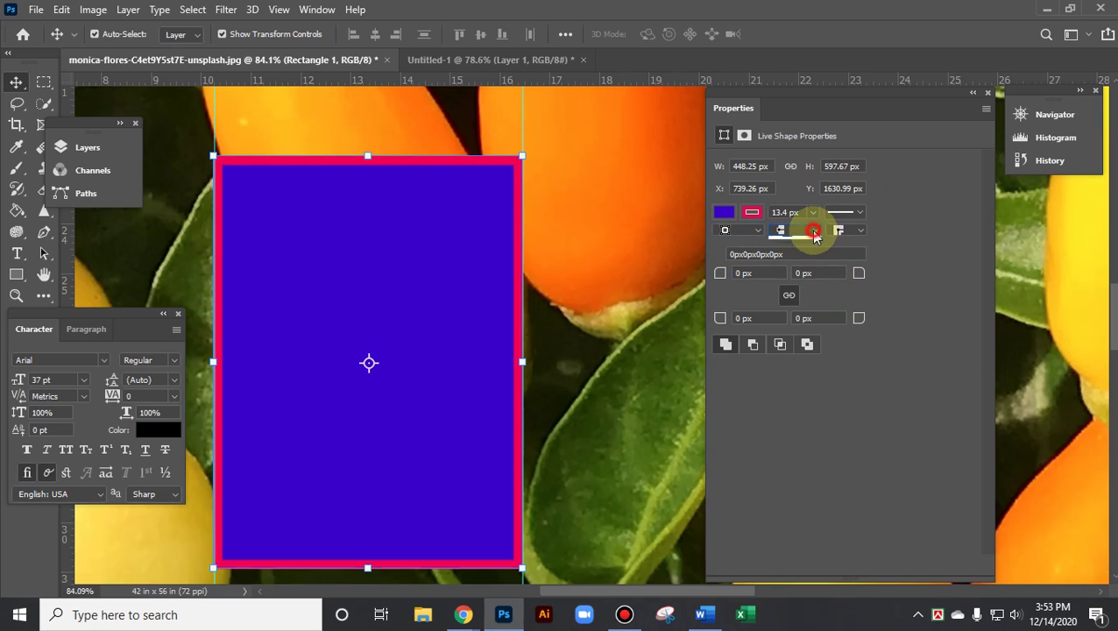
left_click(798, 257)
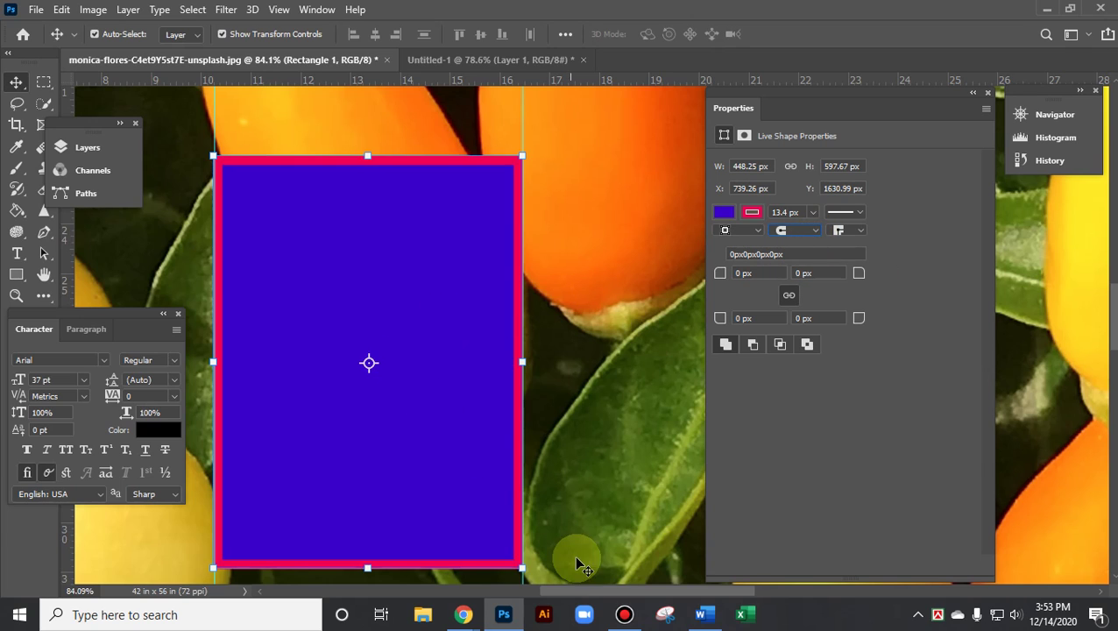
left_click(812, 229)
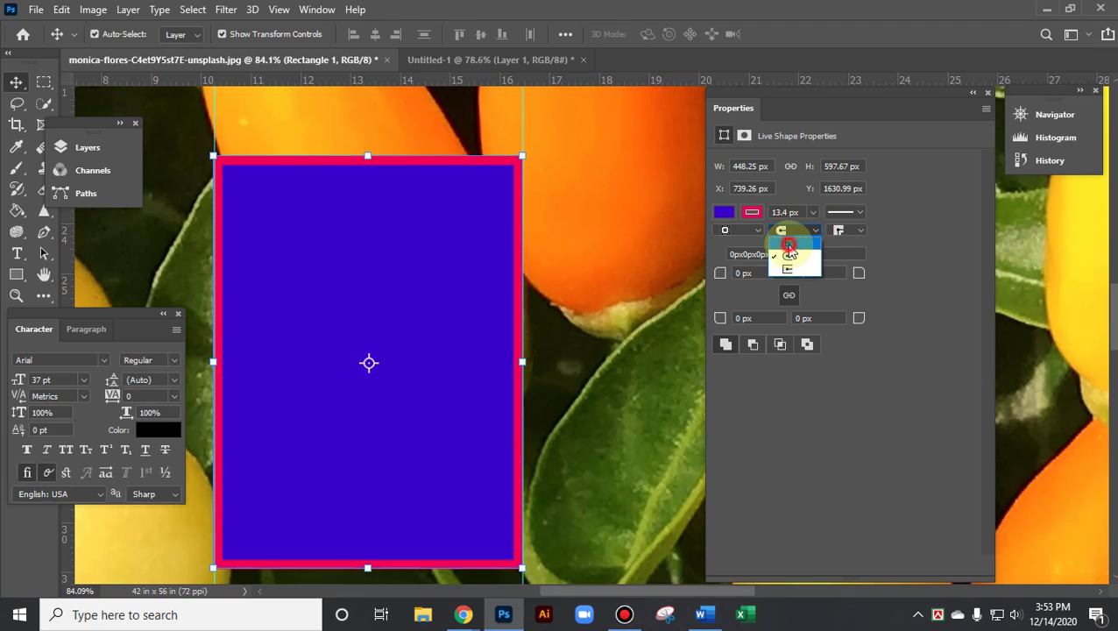
left_click(789, 247)
left_click(793, 232)
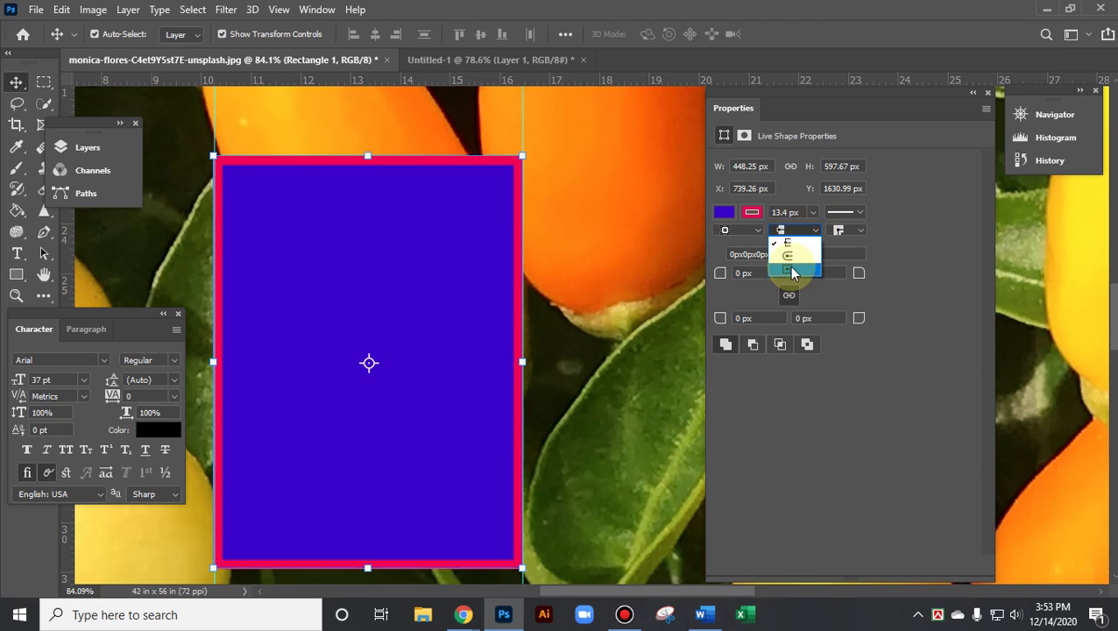
left_click(791, 274)
left_click(789, 233)
left_click(793, 245)
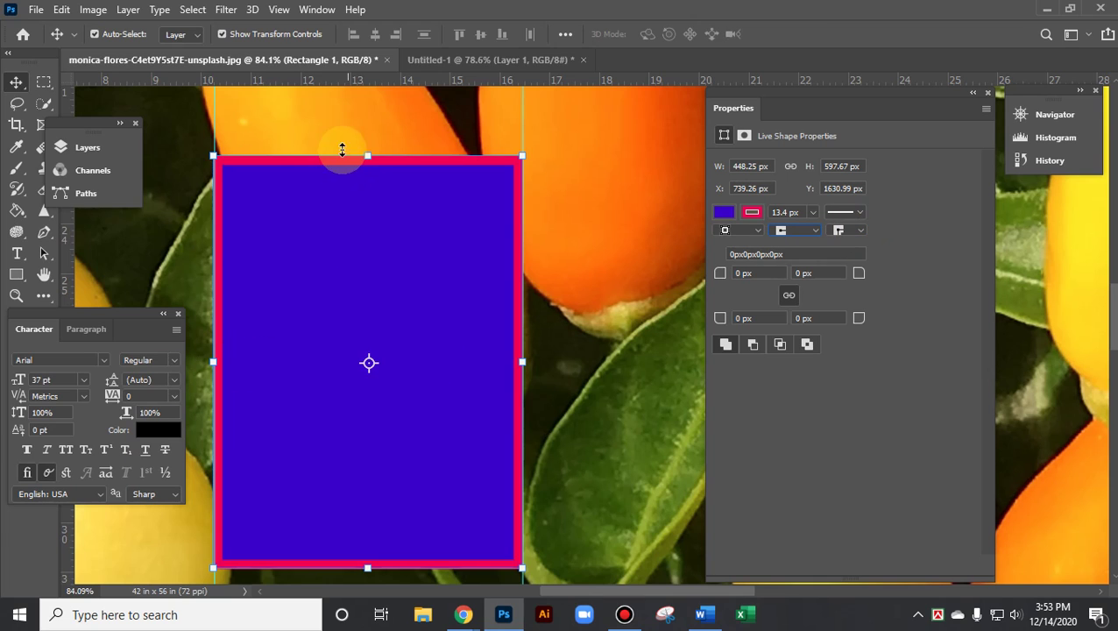
Move the rectangle right and up to about X 1007 px, Y 1601 px, and move the Character panel to uncover the colour swatches
left_click_drag(317, 164, 504, 147)
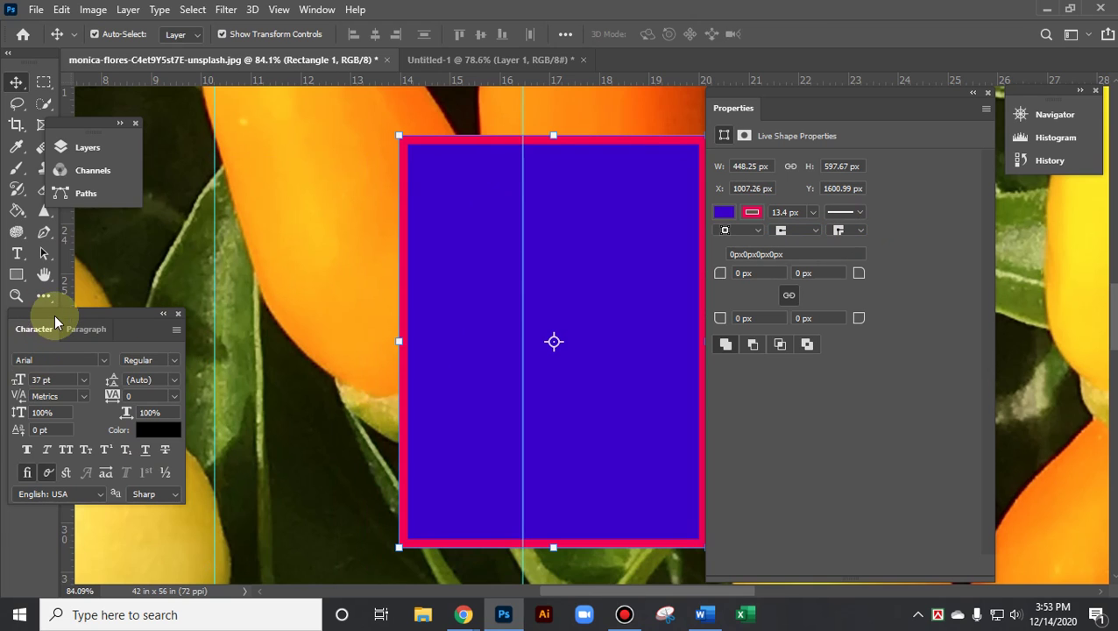
left_click_drag(70, 327, 99, 392)
Draw a diagonal line shape about 493 px wide and 191 px high across the rectangle's left edge, with a 35.84 px stroke
left_click(15, 274)
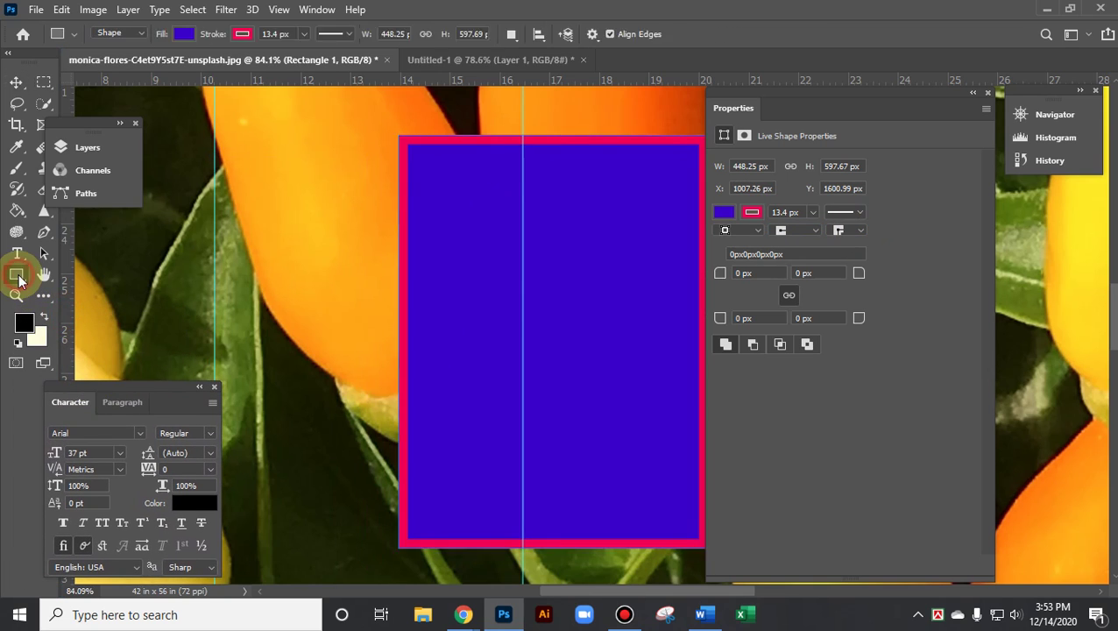
left_click(75, 338)
left_click_drag(248, 248, 587, 378)
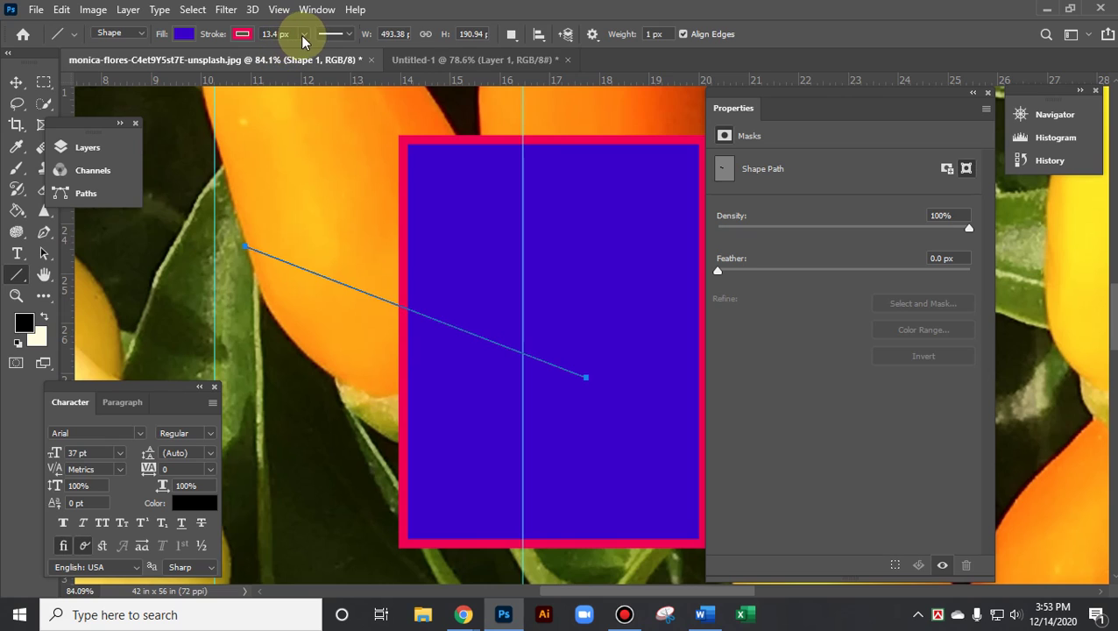
left_click(349, 35)
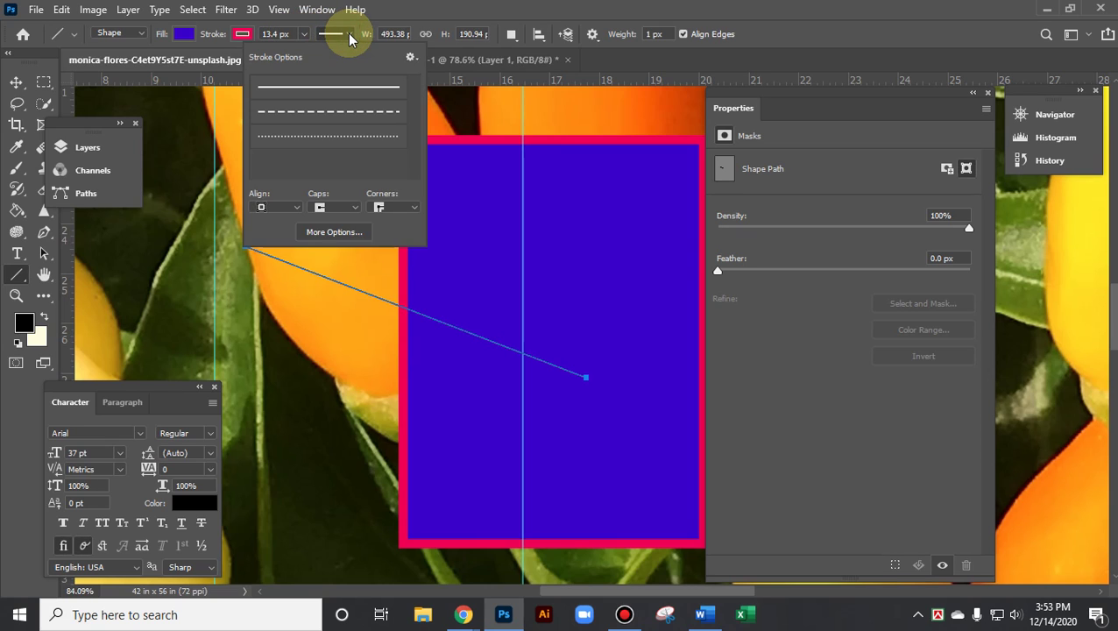
left_click(304, 35)
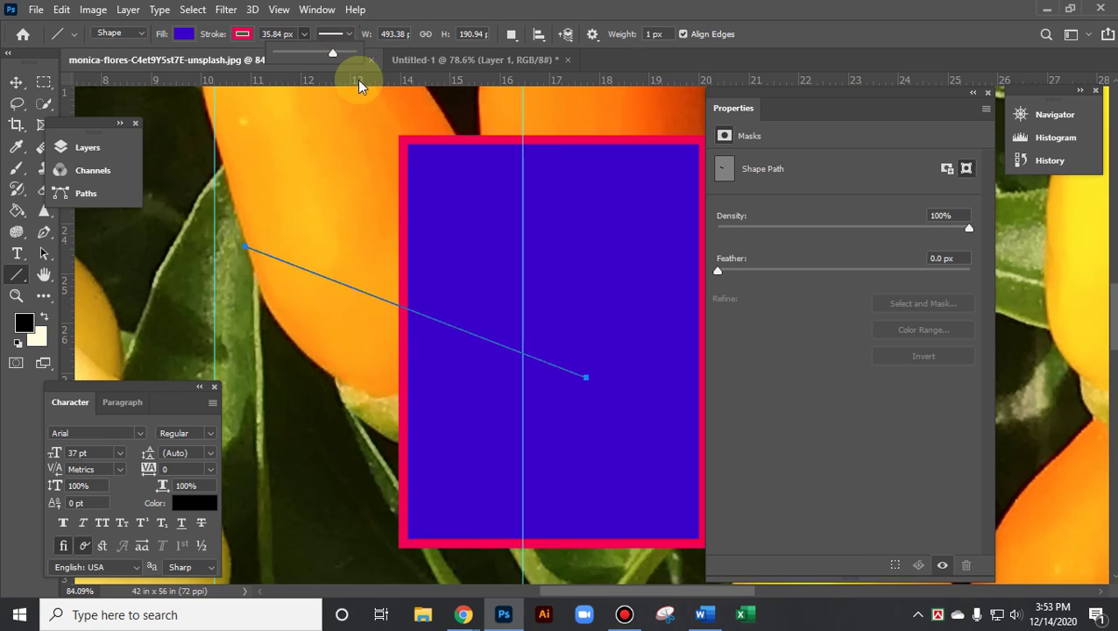
left_click(355, 9)
left_click(422, 7)
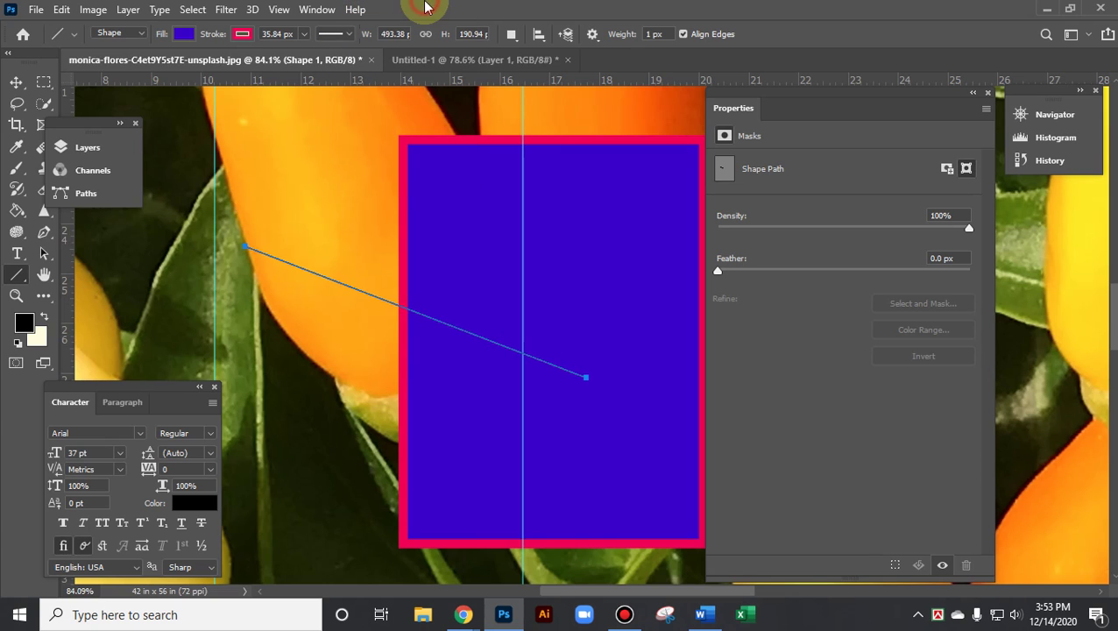
left_click(304, 36)
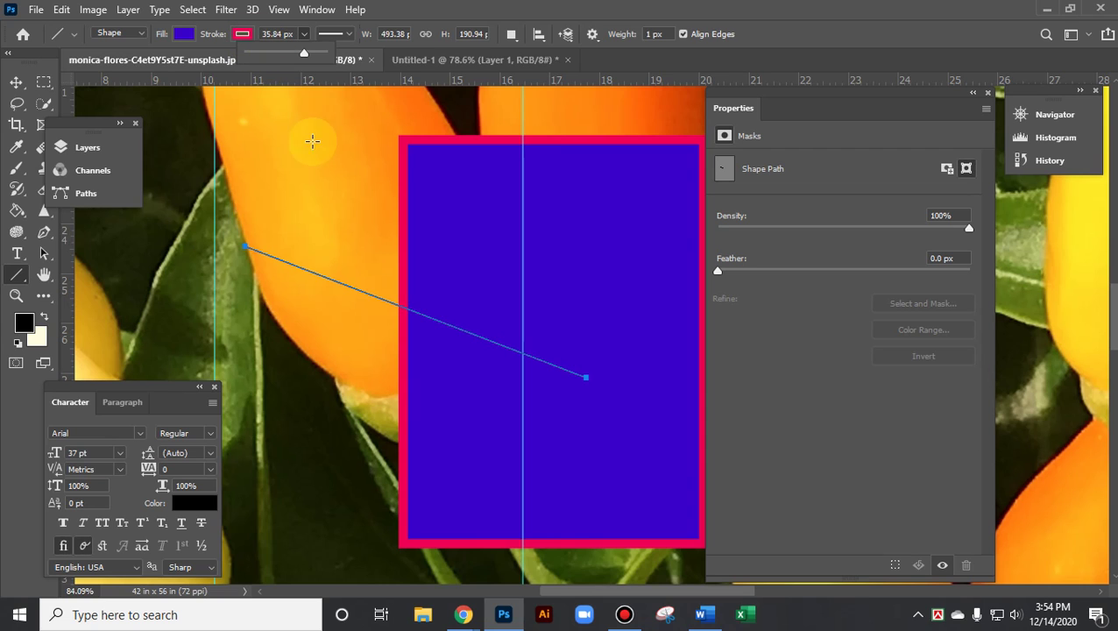
Change the diagonal line's stroke colour to blue and set its stroke width to 36.48 px
left_click(17, 82)
left_click(309, 283)
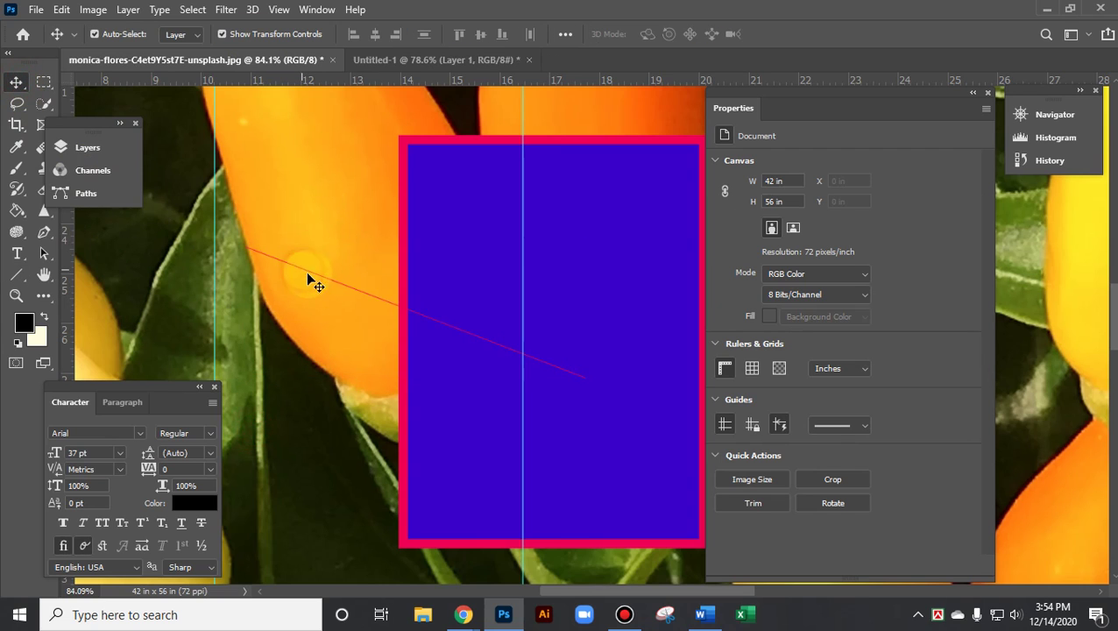
left_click(308, 283)
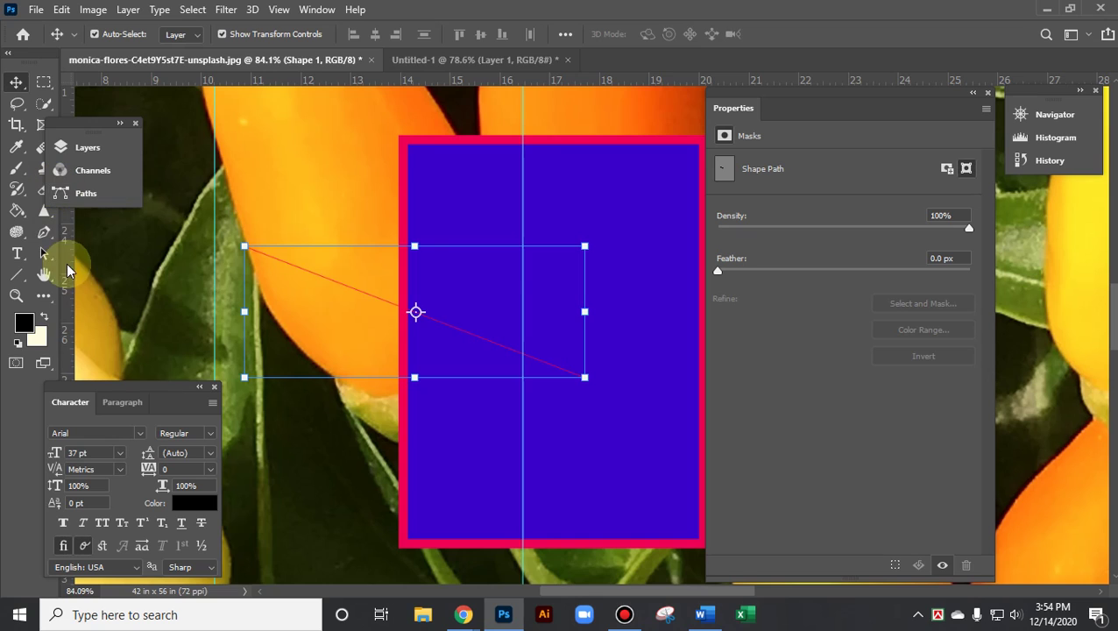
left_click(20, 276)
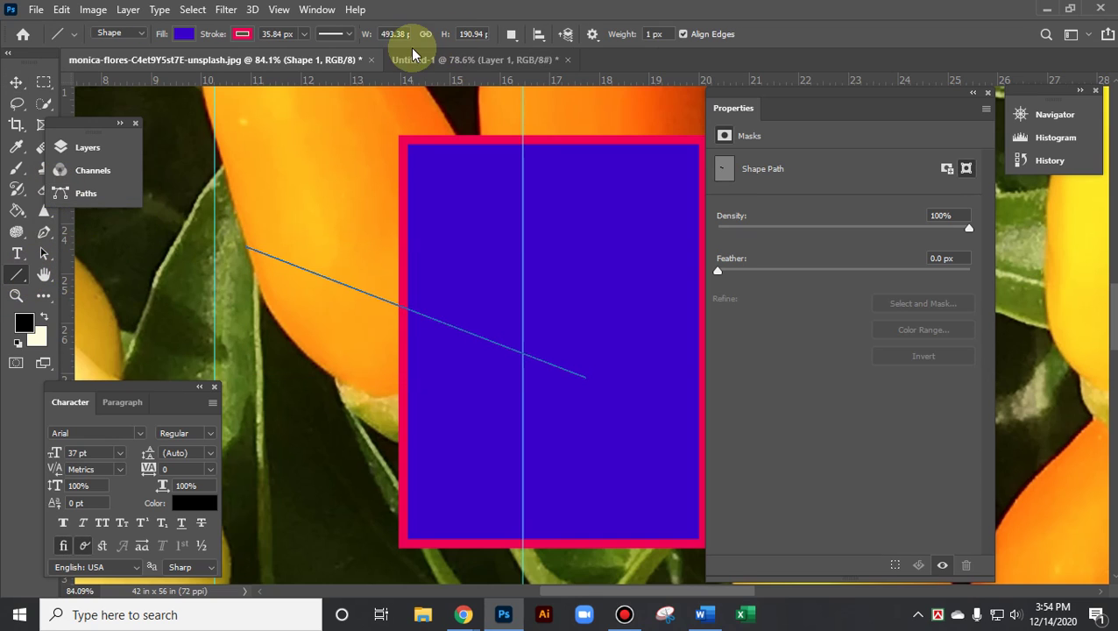
left_click(347, 35)
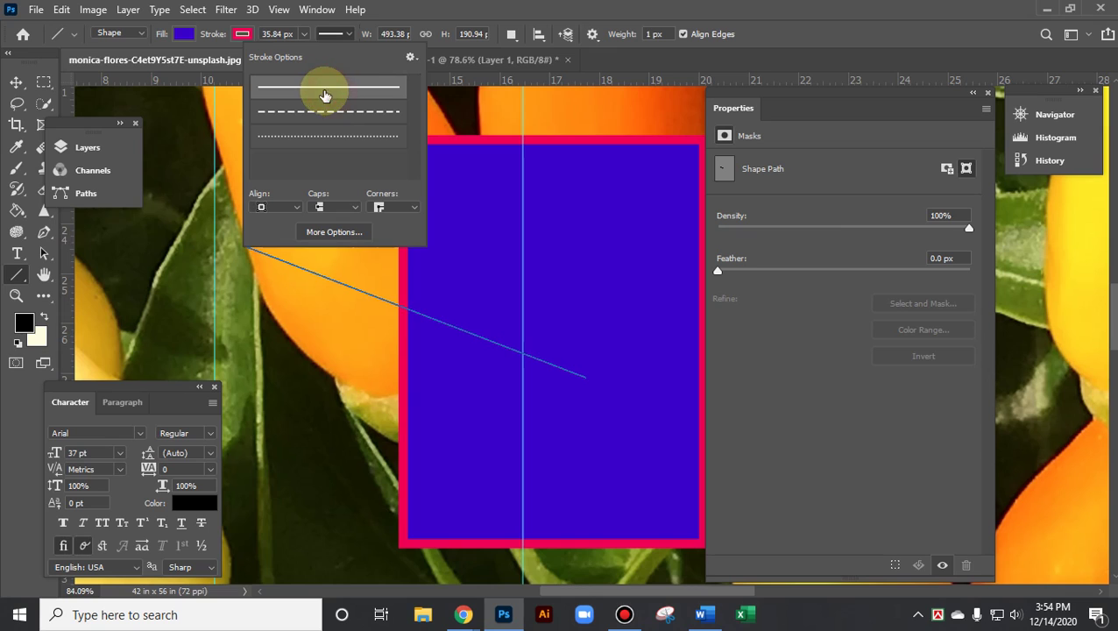
left_click(255, 35)
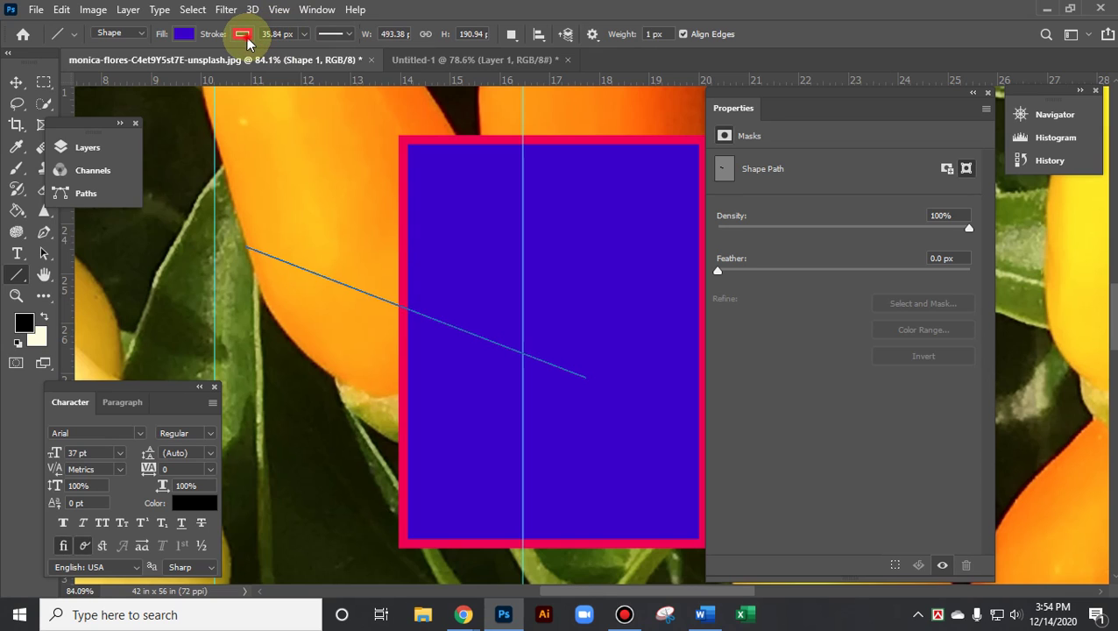
left_click(247, 36)
left_click(250, 119)
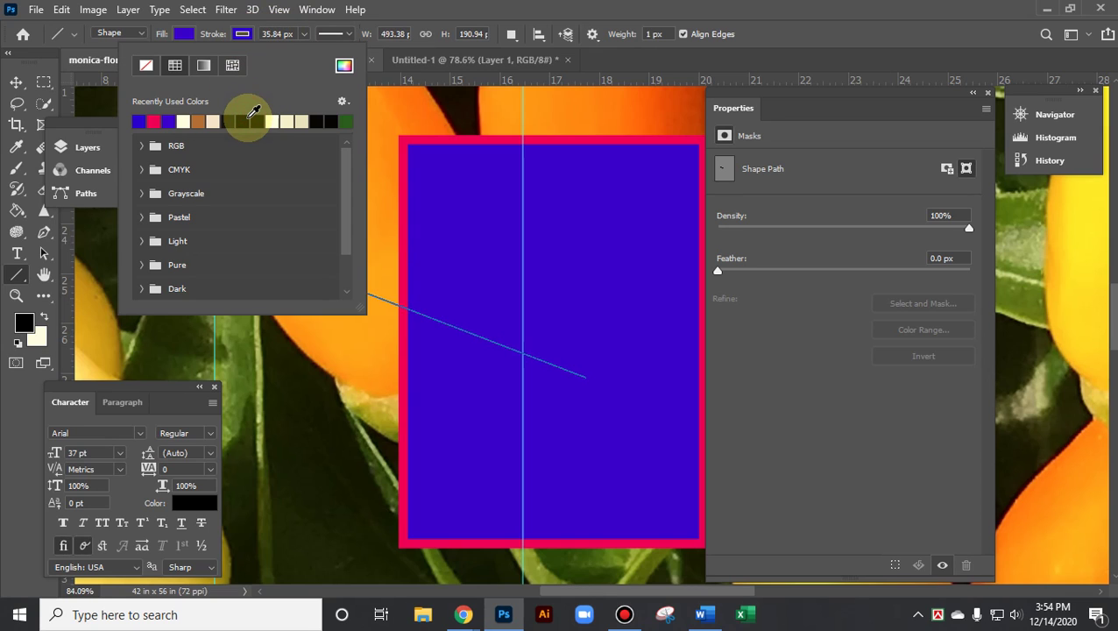
left_click(287, 59)
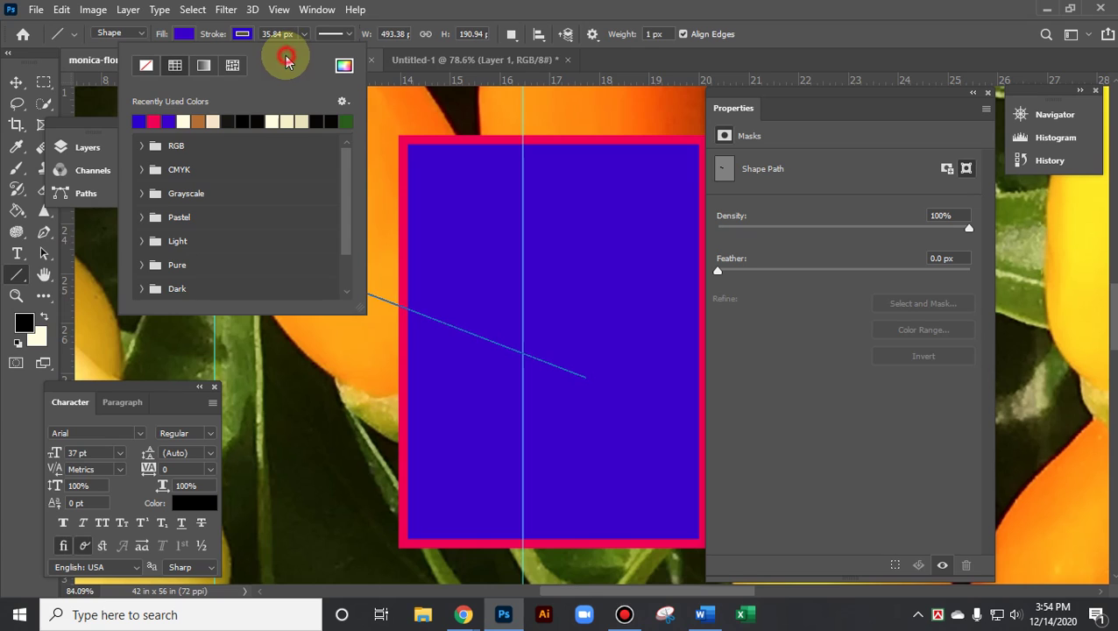
left_click(372, 9)
left_click(304, 33)
mouse_move(279, 53)
left_mouse_down()
mouse_move(302, 52)
mouse_move(261, 52)
mouse_move(304, 56)
left_mouse_up()
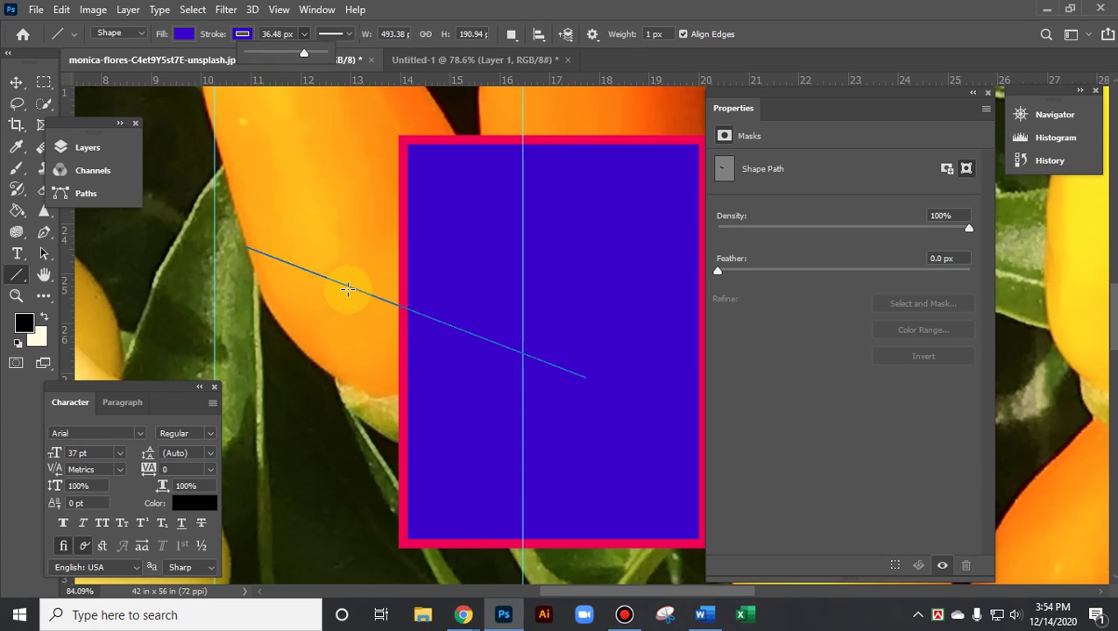
Move the diagonal line slightly upward and rotate it by about -87.46°
left_click(15, 83)
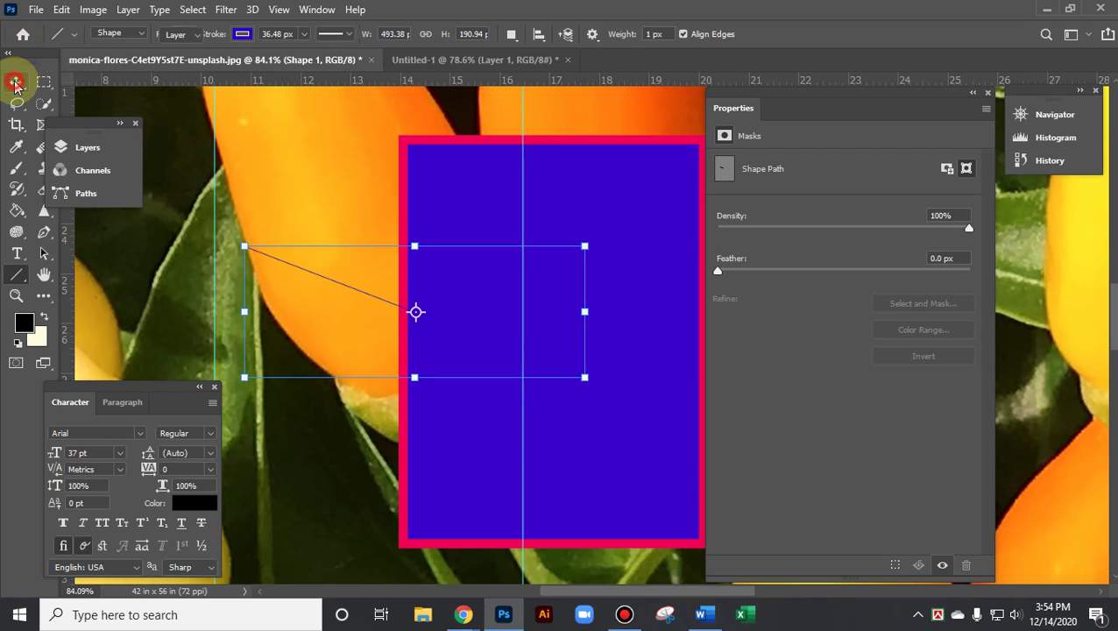
left_click(351, 293)
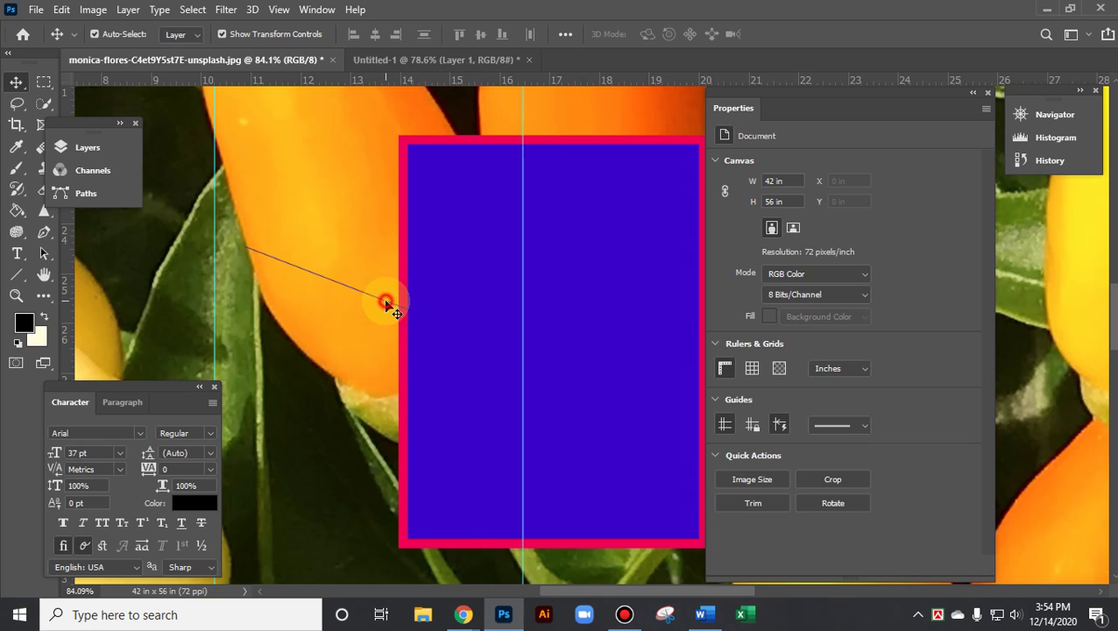
left_click(386, 303)
left_click_drag(387, 302, 406, 278)
key("ctrl+t")
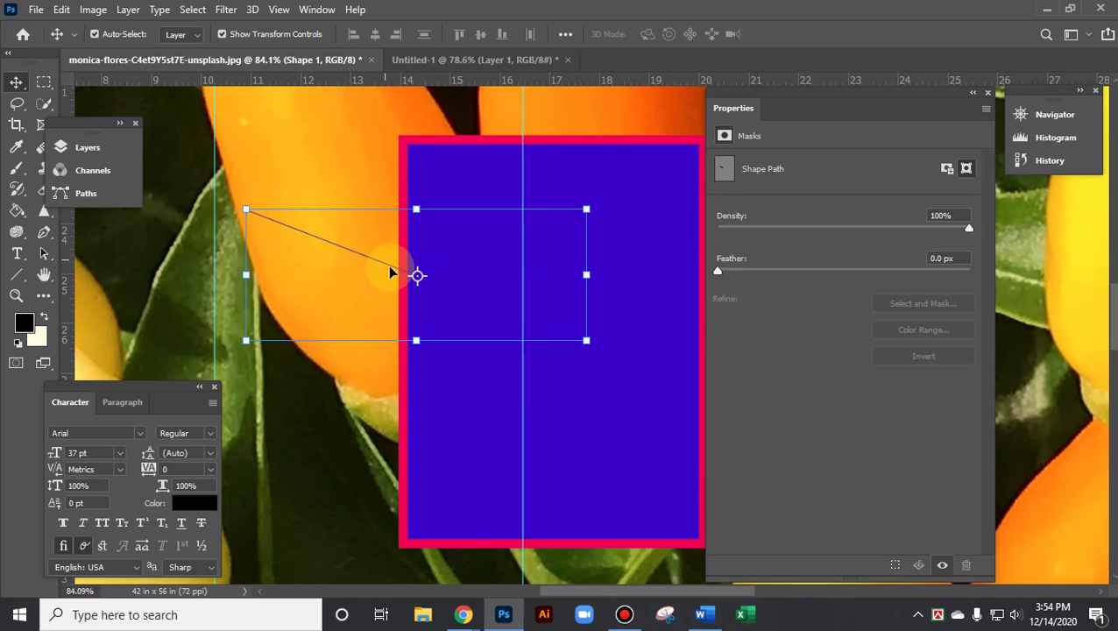
left_click_drag(564, 177, 349, 100)
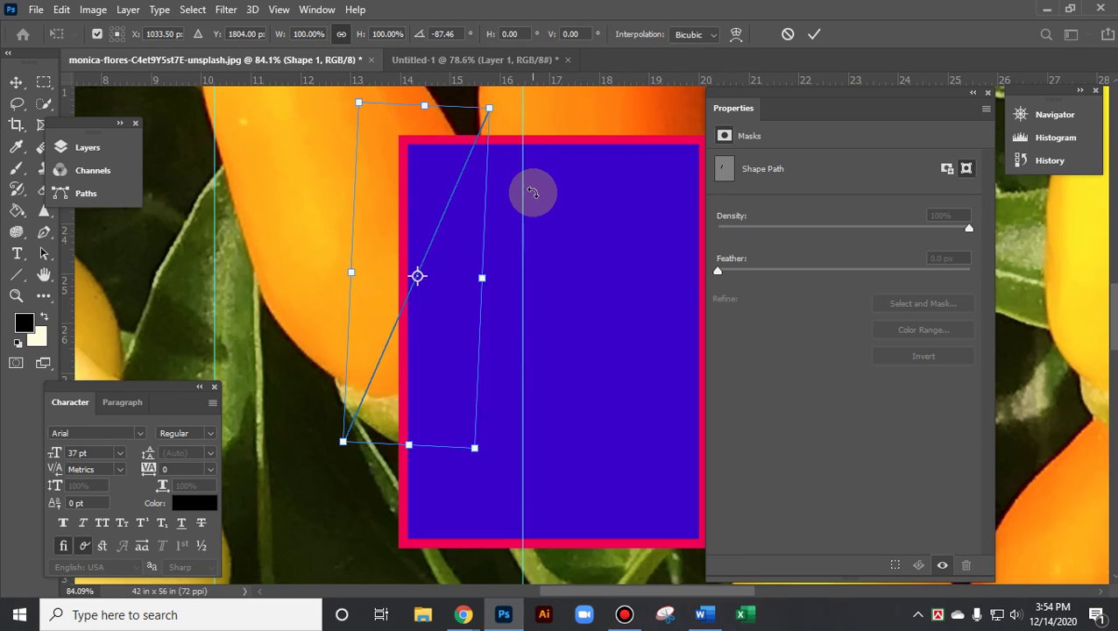
left_click(817, 37)
Delete the rotated line and, with the rectangle's layer selected, draw a vertical line to the left of the rectangle
mouse_move(385, 352)
left_mouse_down()
mouse_move(277, 331)
mouse_move(387, 332)
left_mouse_up()
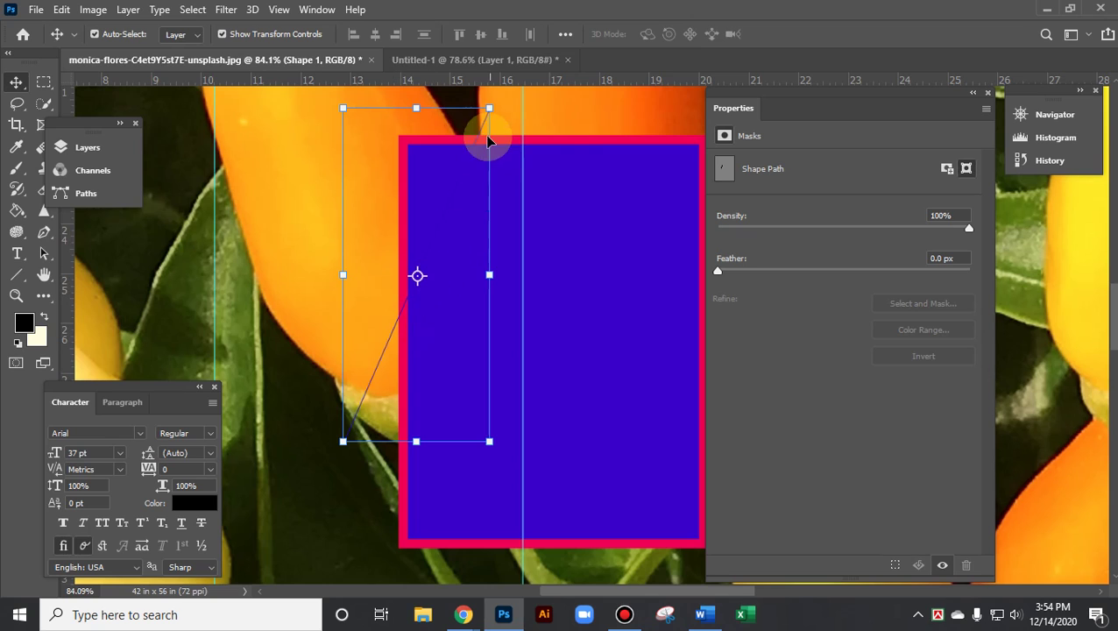
left_click(445, 149)
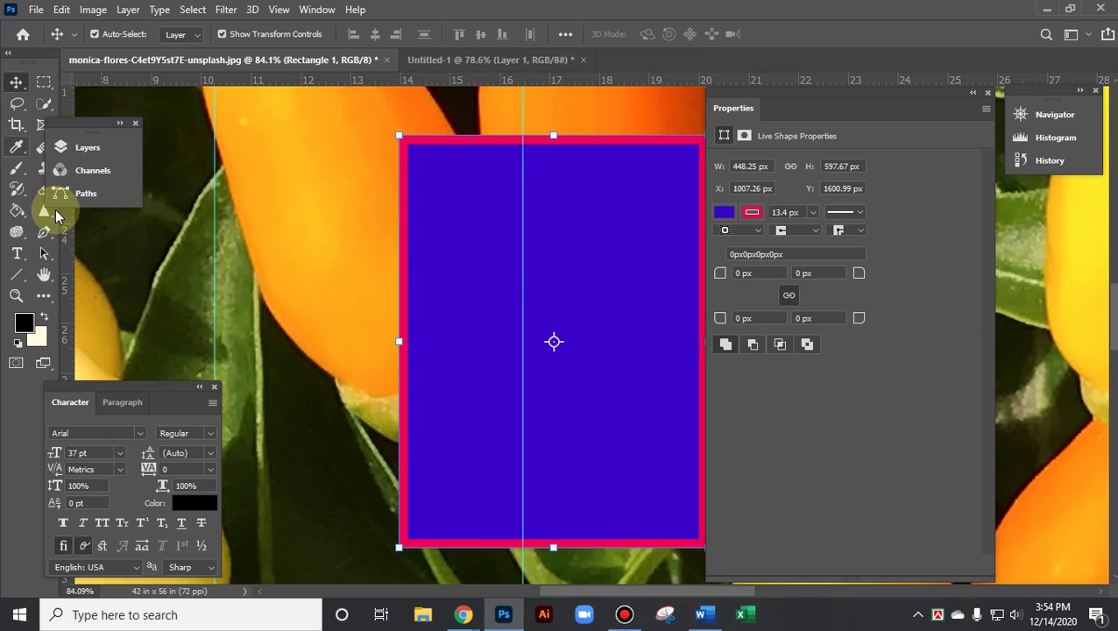
left_click(21, 275)
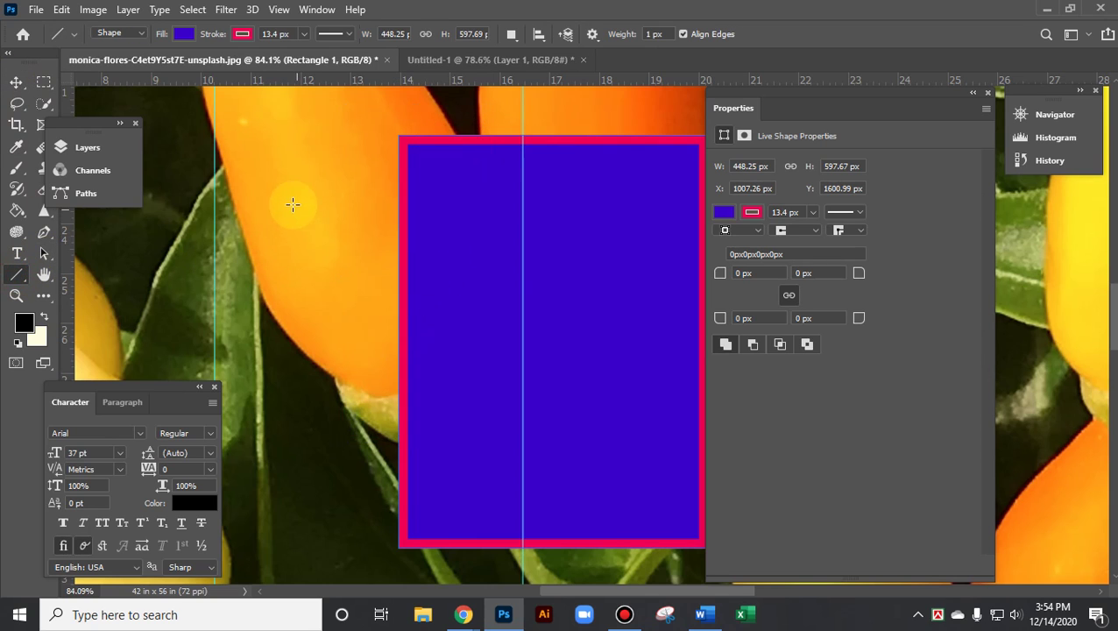
left_click_drag(299, 194, 297, 469)
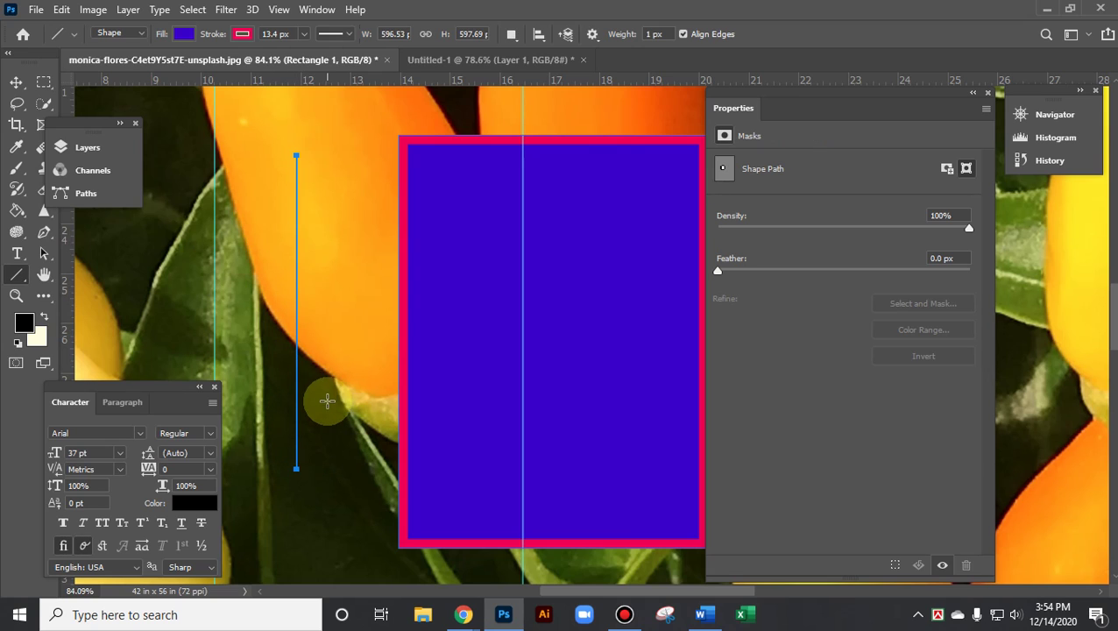
Try the dashed and dotted stroke styles on the rectangle and its vertical line, and return to the solid style
left_click(340, 39)
left_click(350, 111)
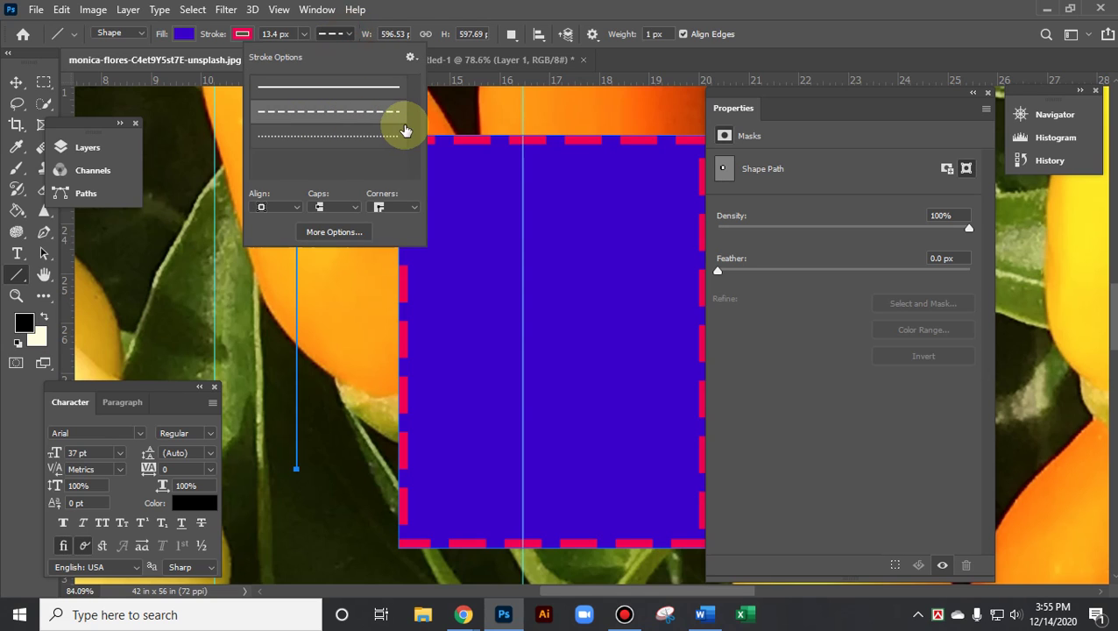
left_click(355, 87)
left_click(355, 133)
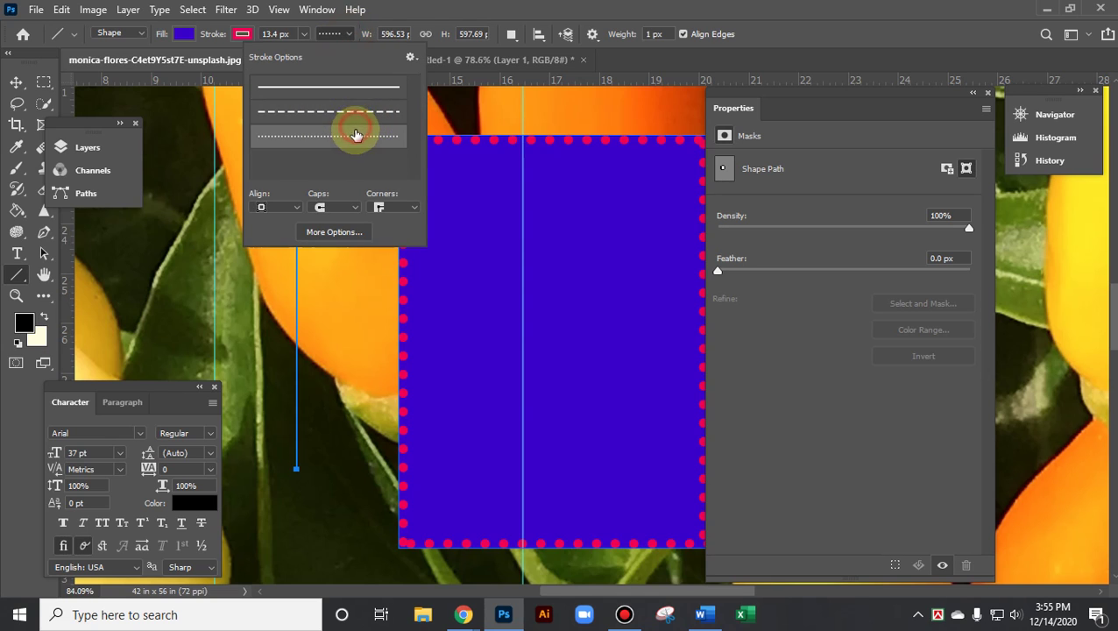
left_click(350, 111)
left_click(351, 87)
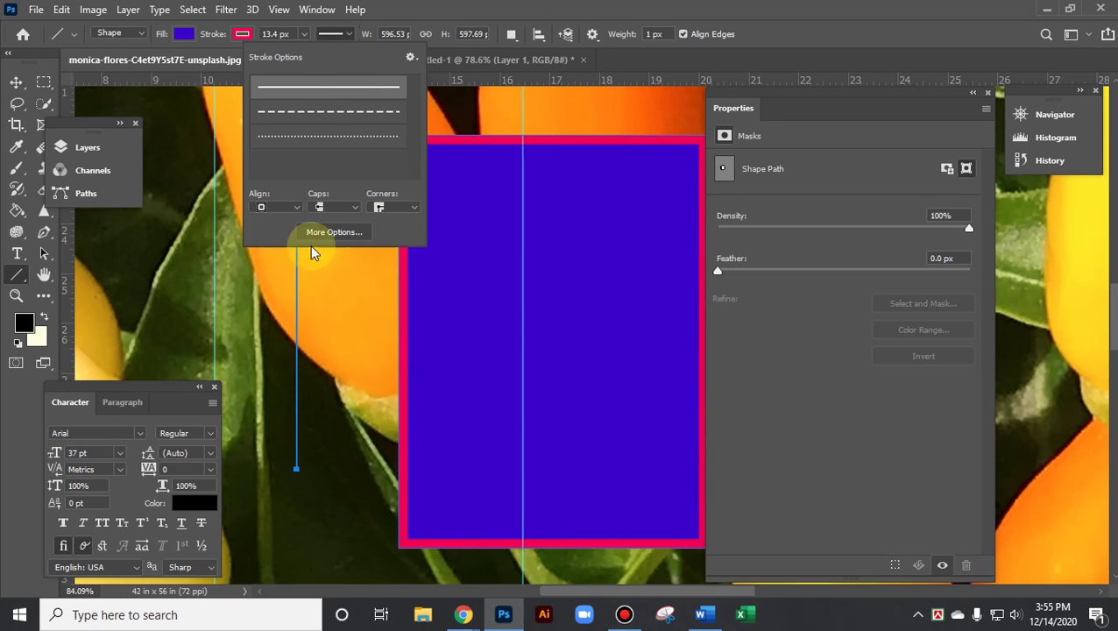
Move the rectangle together with its vertical line right to about X 1049.5 px, Y 1602 px
left_click(16, 82)
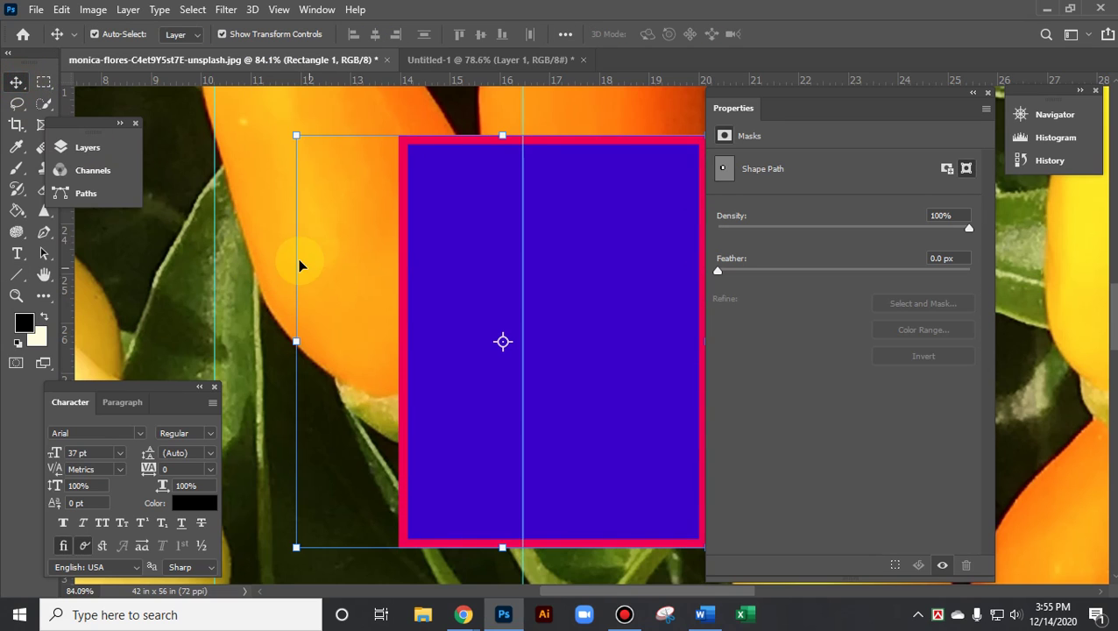
left_click_drag(248, 245, 344, 361)
left_click(262, 274)
left_click(412, 337)
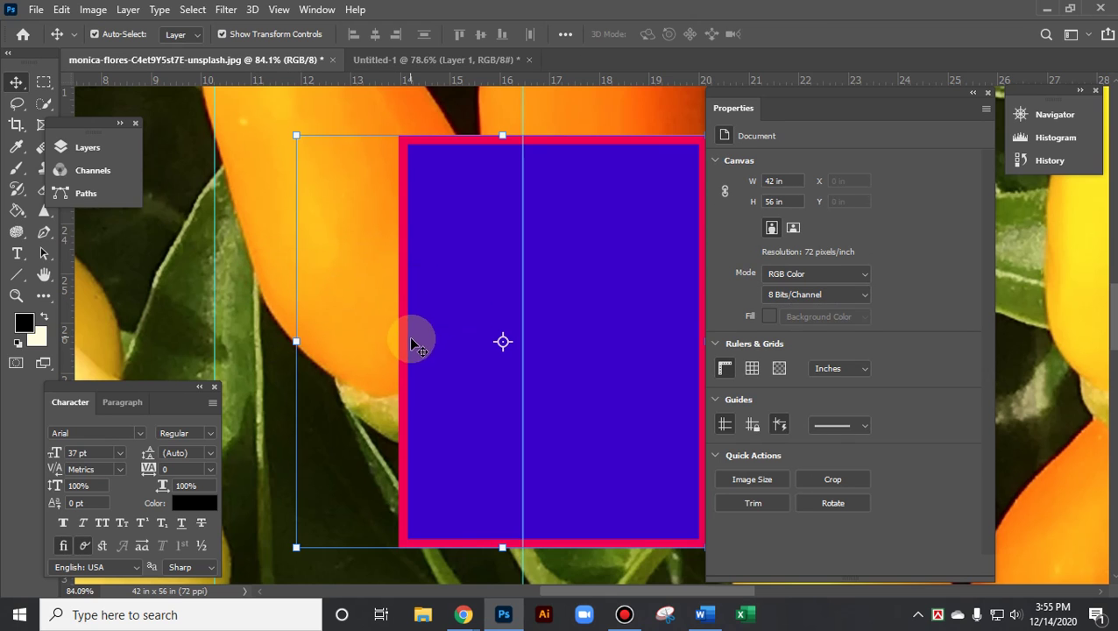
left_click(418, 317)
left_click_drag(418, 317, 548, 316)
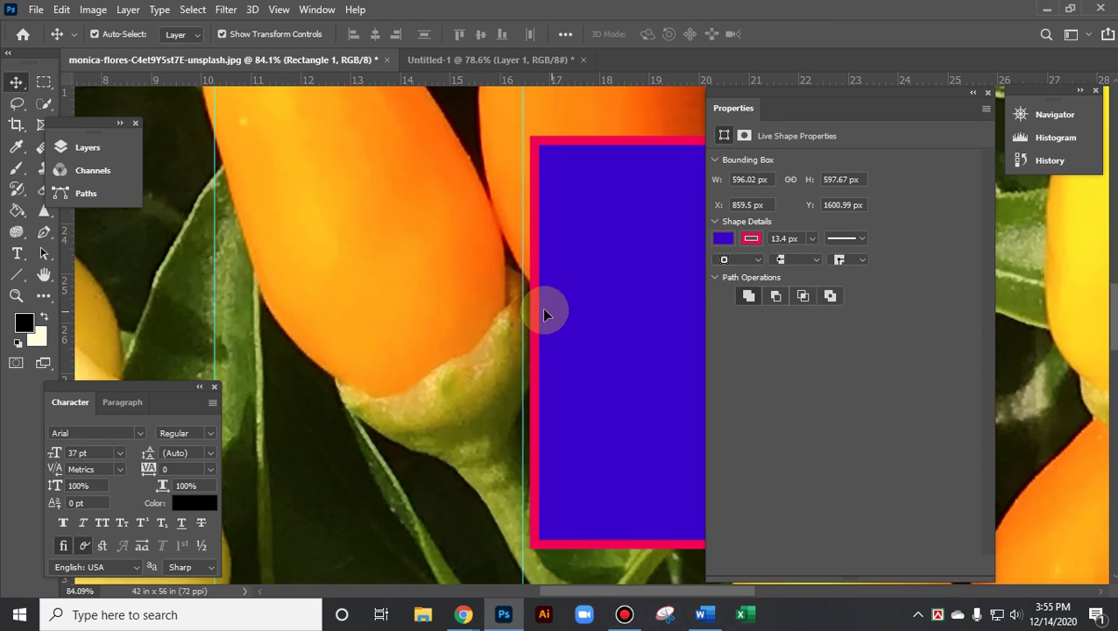
Try to select the vertical line on its own, and deselect the rectangle's layer
left_click(17, 274)
left_click(17, 82)
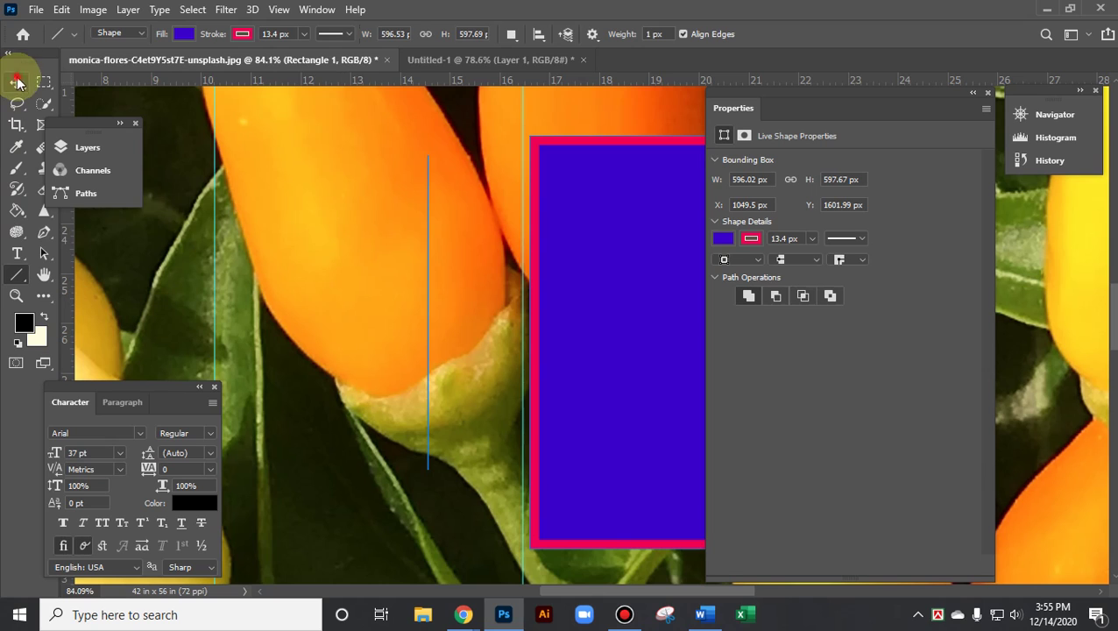
left_click(409, 268)
left_click(346, 260)
left_click_drag(454, 317, 358, 323)
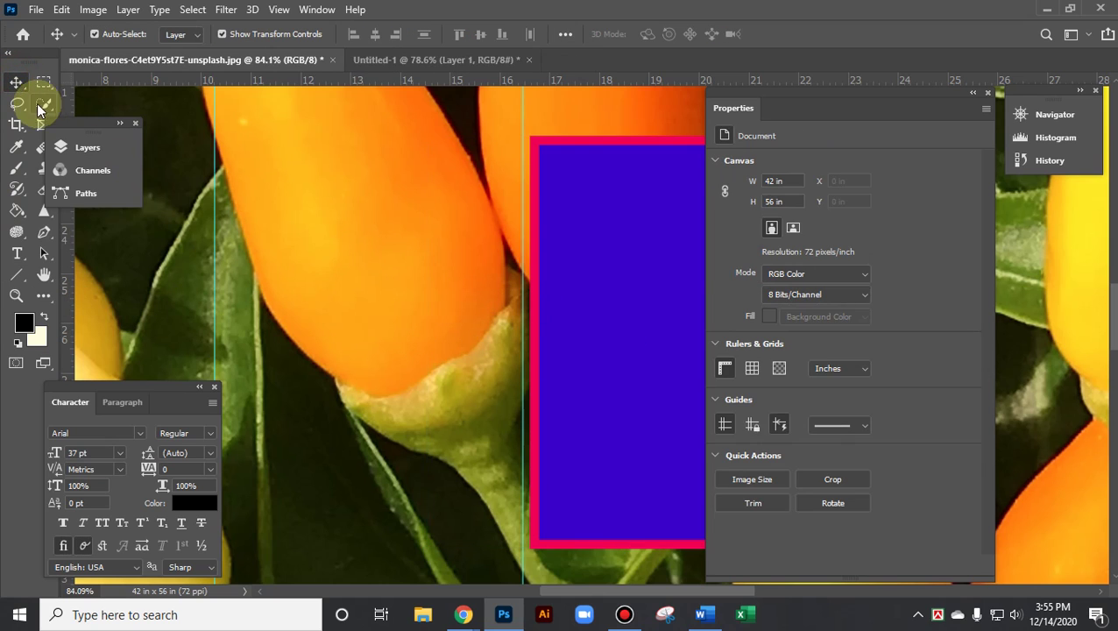
Draw a horizontal line about 231 px long left of the rectangle and give it a pinkish-red stroke of 18.53 px
left_click(18, 274)
left_click_drag(281, 239, 441, 240)
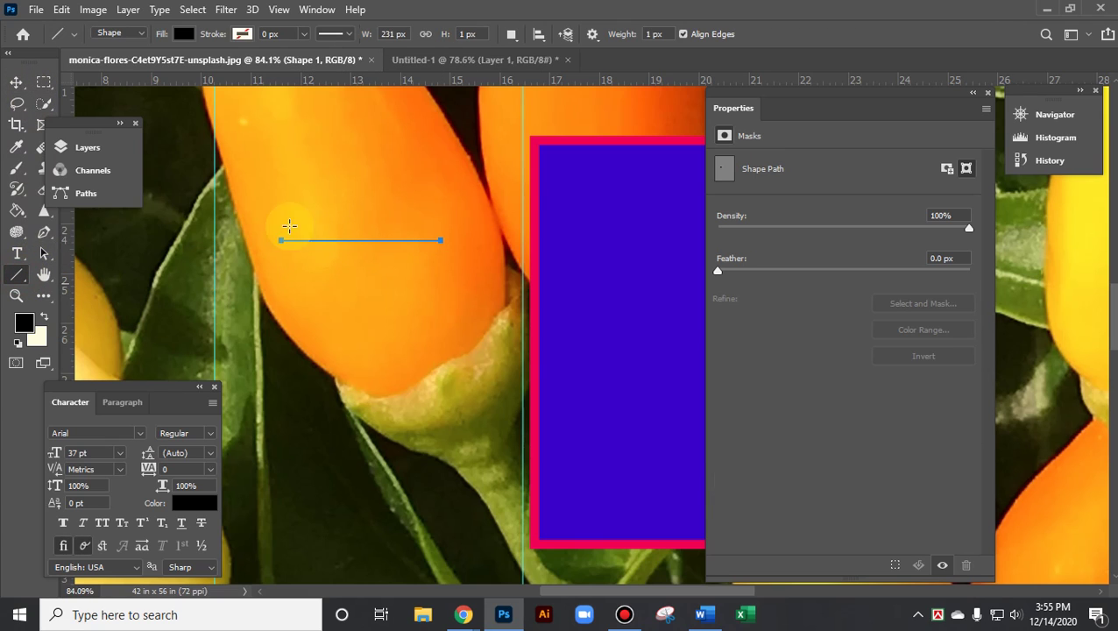
left_click(242, 34)
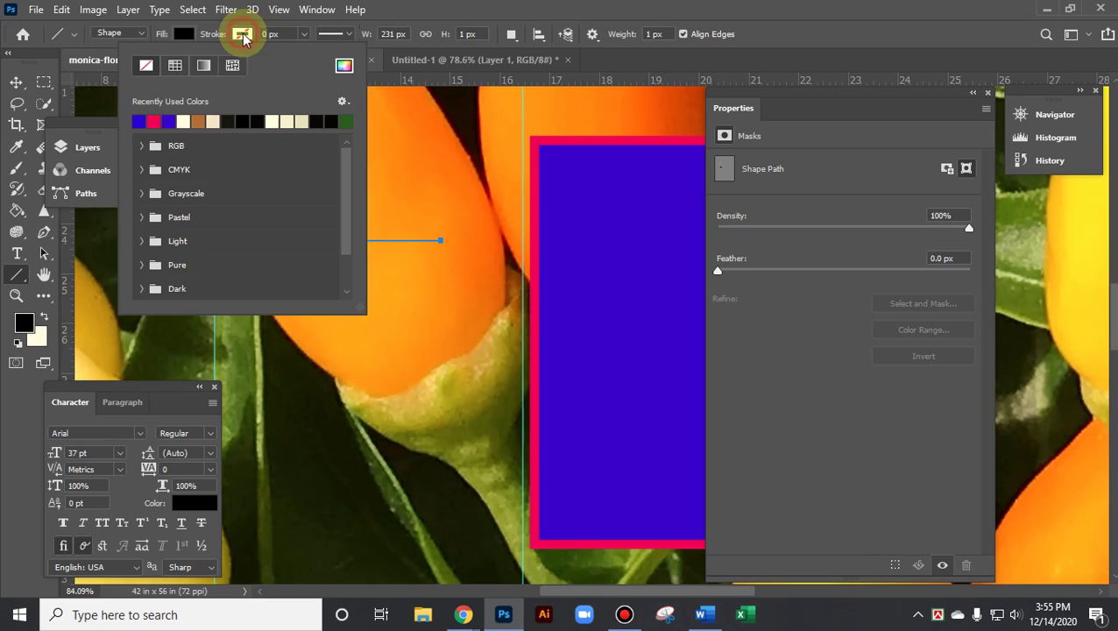
left_click(155, 120)
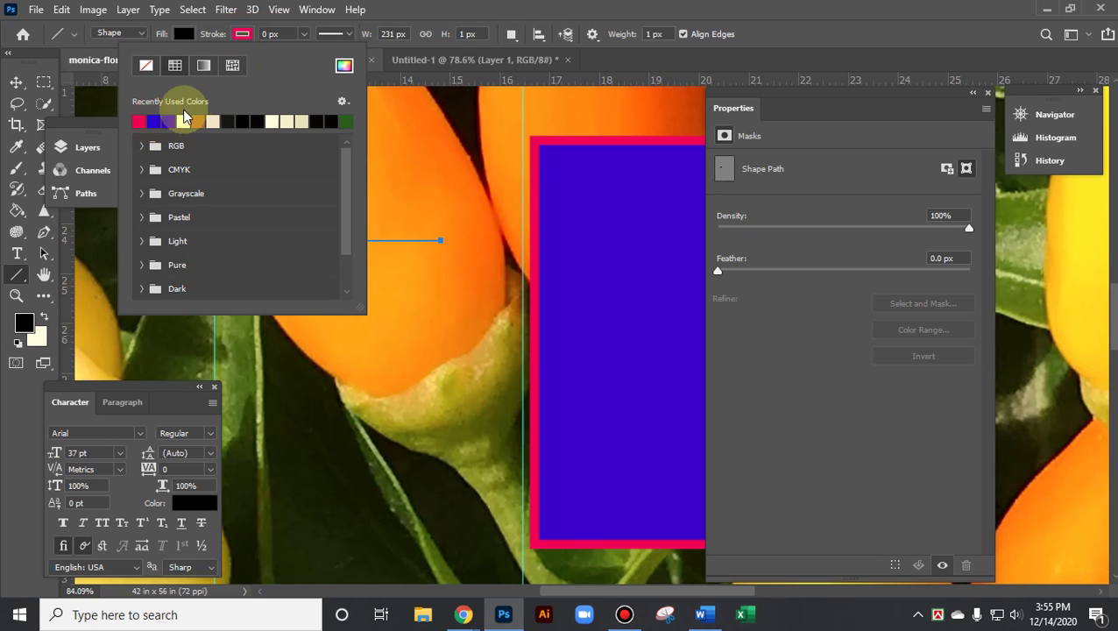
left_click(309, 35)
left_click_drag(300, 52, 323, 53)
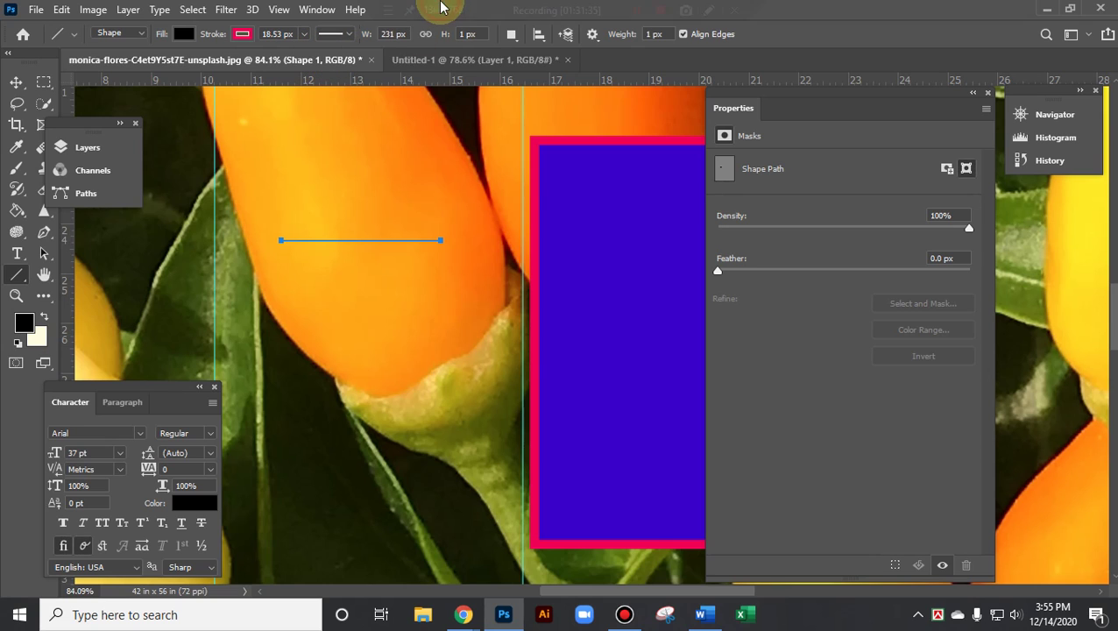
left_click(17, 83)
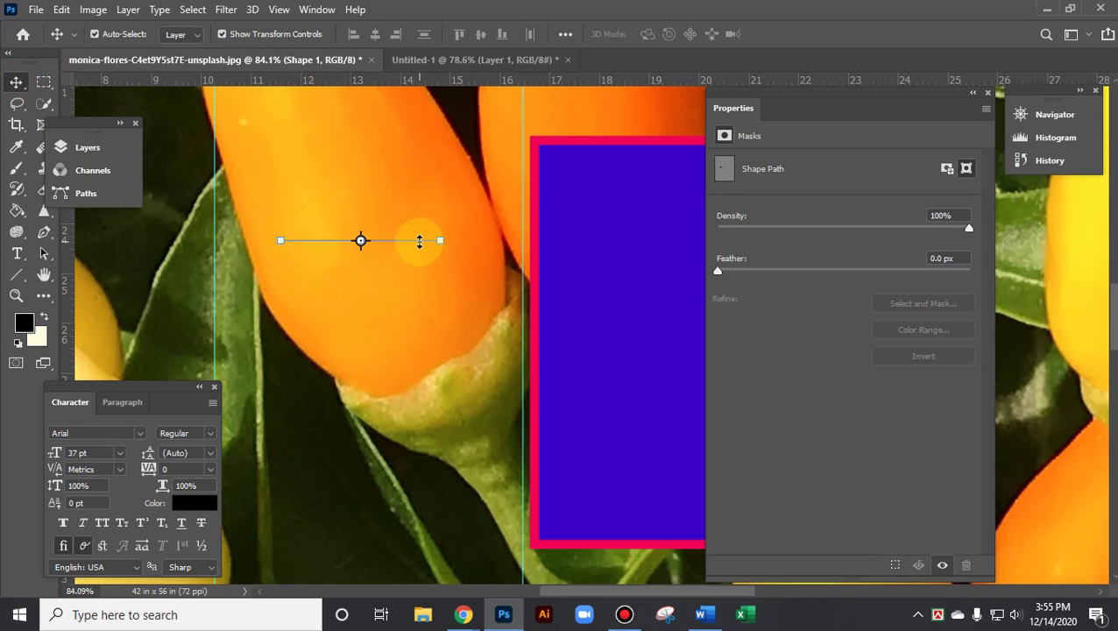
Lengthen the horizontal line toward the blue rectangle, apply the transform, and select the line together with the rectangle
left_click_drag(445, 248, 466, 275)
left_click(62, 10)
left_click(814, 33)
left_click(482, 298)
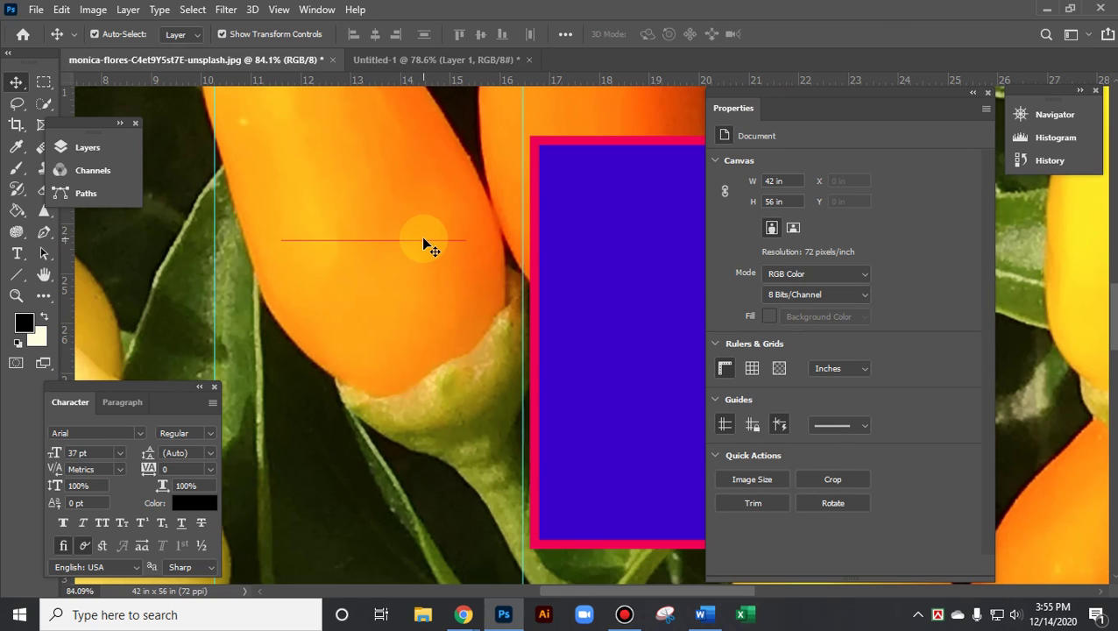
left_click_drag(375, 222, 437, 324)
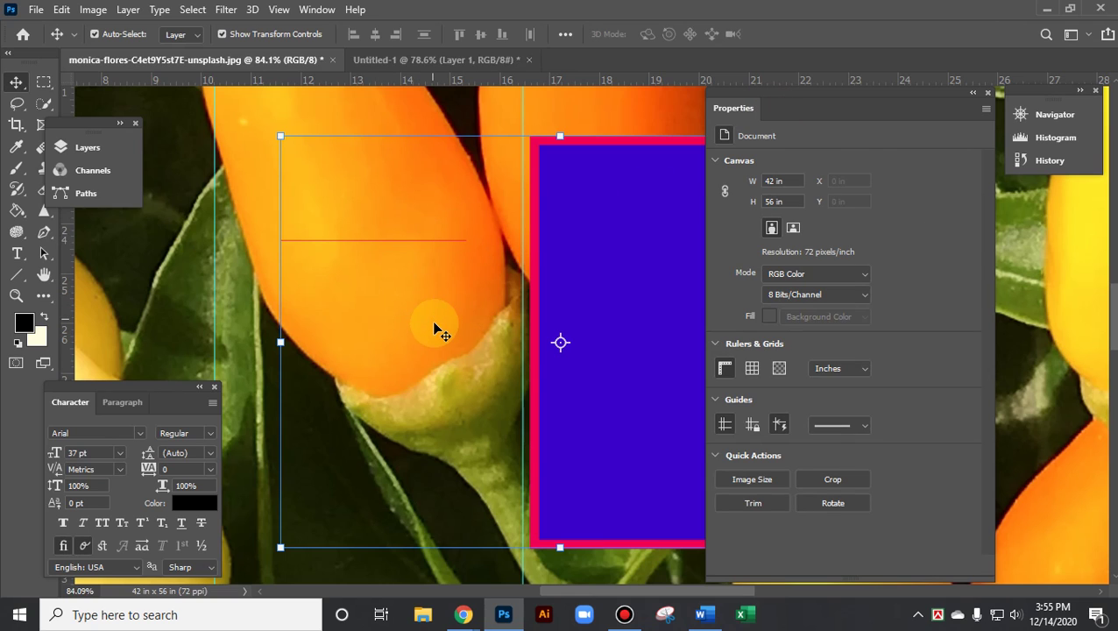
Shift both ends of the horizontal line slightly toward the blue rectangle and apply the transform
left_click(277, 250)
left_click_drag(277, 250, 289, 242)
left_click_drag(377, 242, 465, 248)
left_click(813, 33)
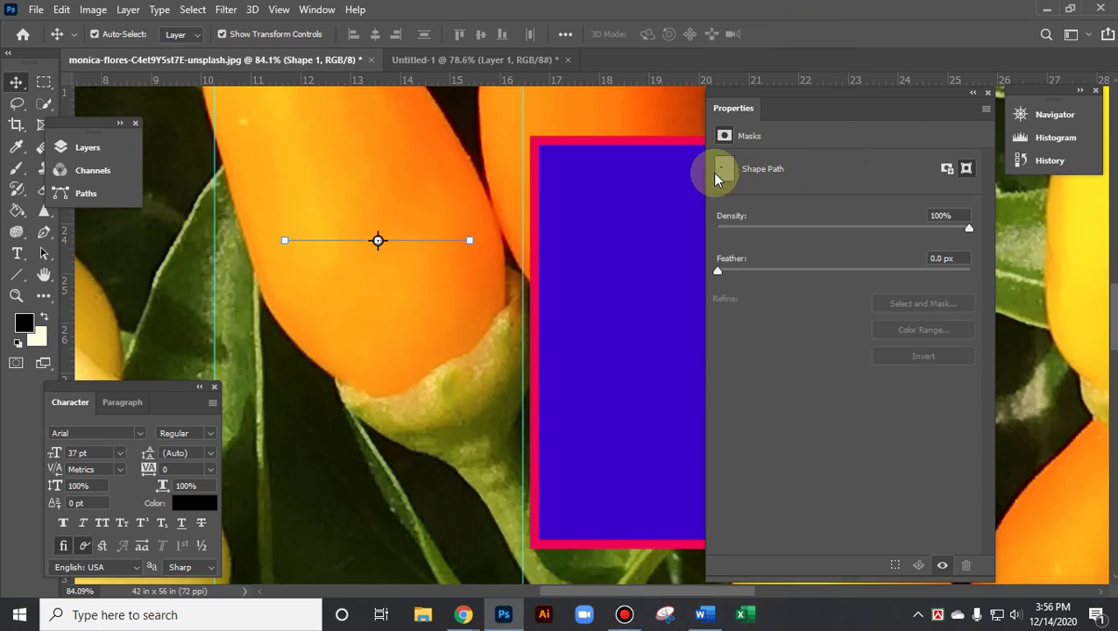
Free-transform the horizontal line by extending its right end and shortening its left end to a scale of about 100.29%
key("ctrl")
key("ctrl+t")
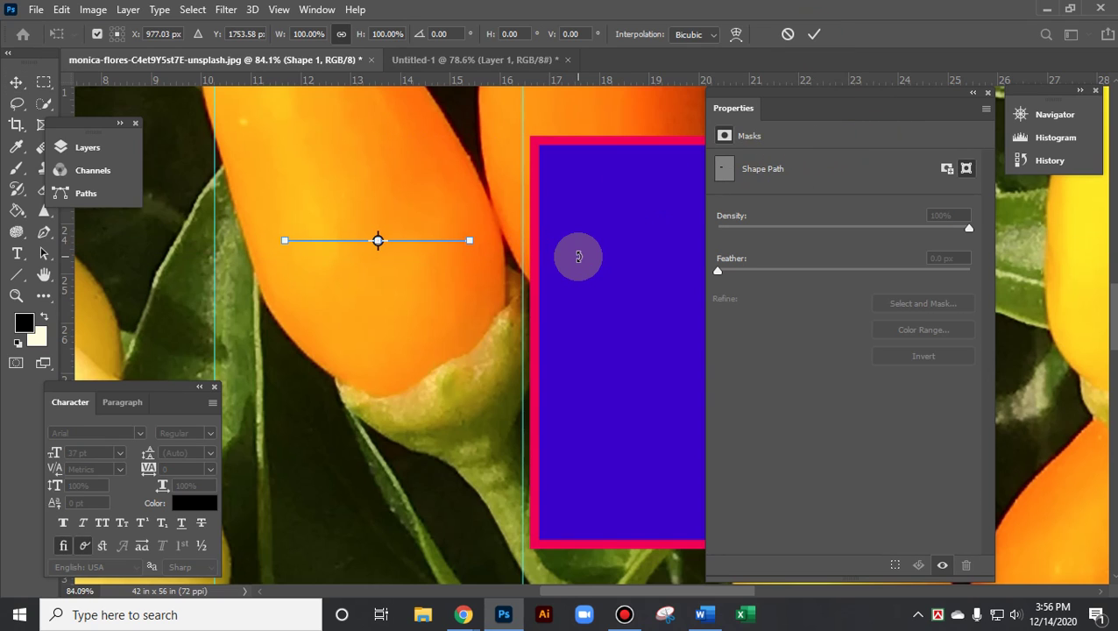
mouse_move(468, 243)
left_mouse_down()
mouse_move(462, 256)
mouse_move(485, 254)
left_mouse_up()
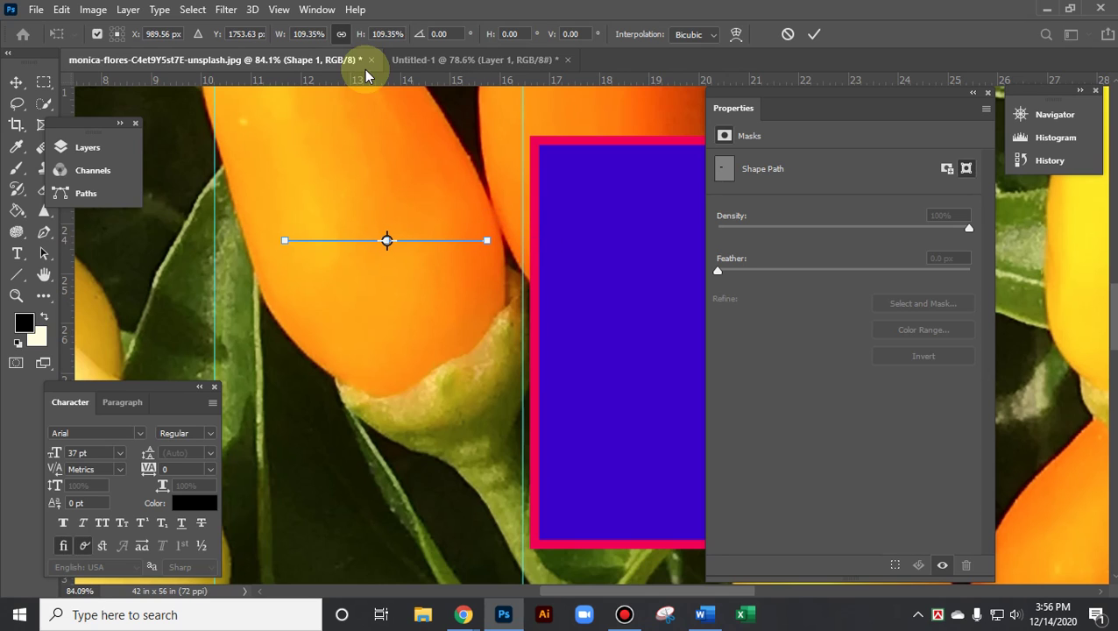
left_click_drag(287, 240, 303, 290)
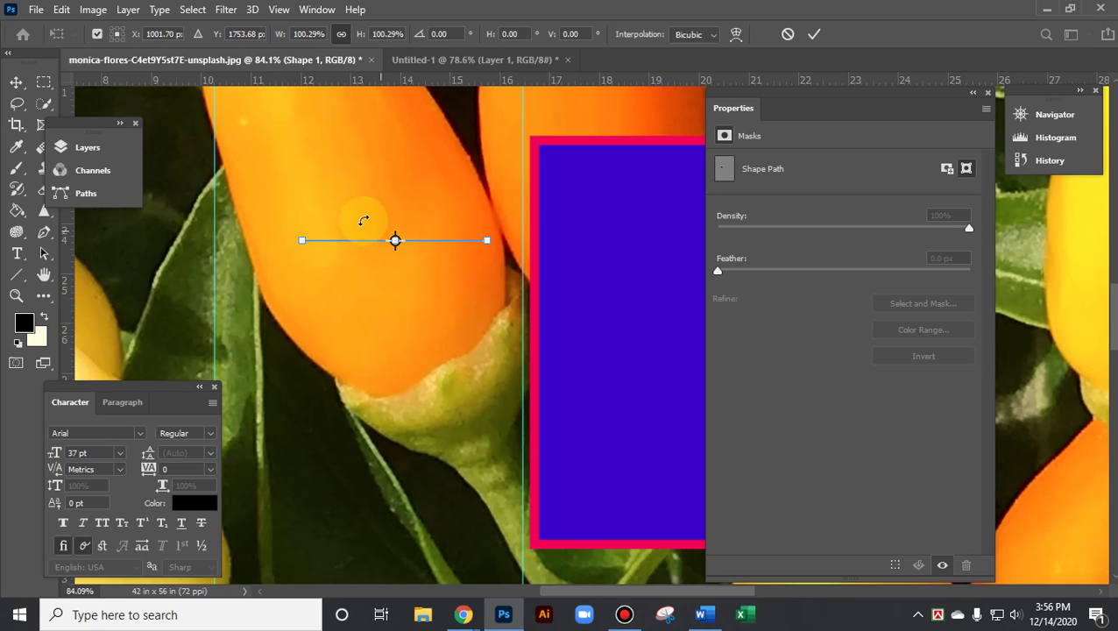
left_click(816, 37)
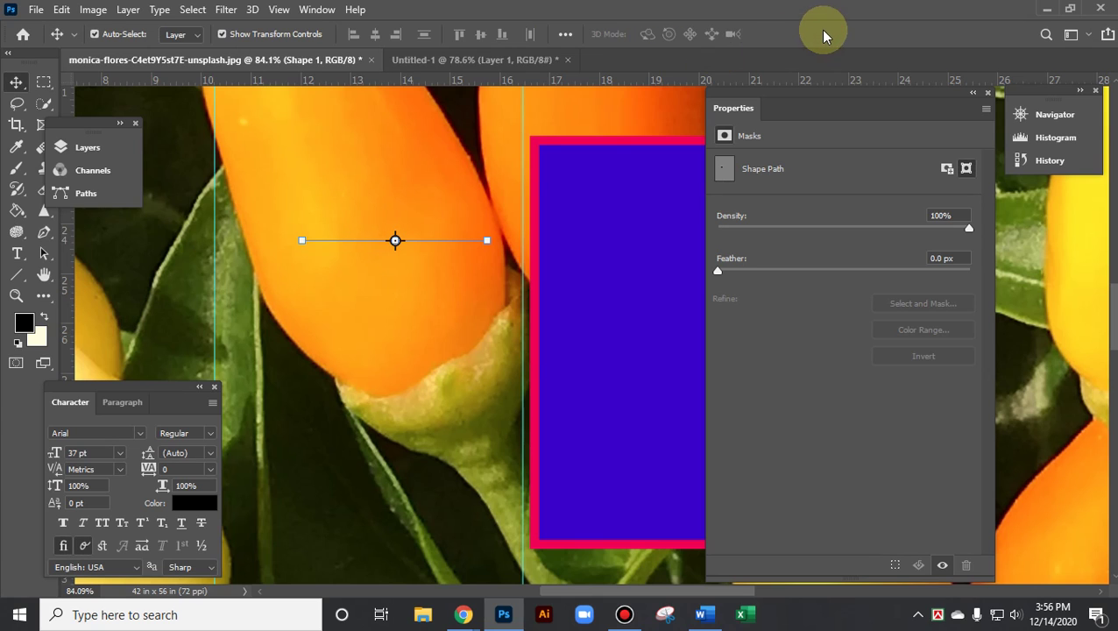
Delete the horizontal line and draw a thin vertical rectangle about 12 × 410 px left of the blue rectangle
left_click(193, 262)
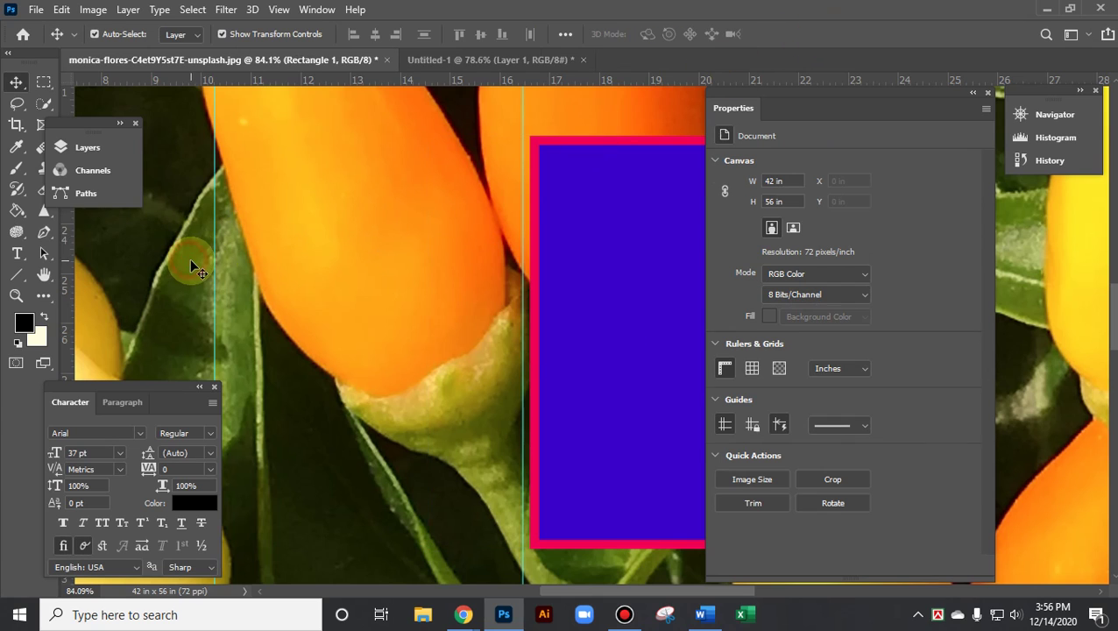
left_click(17, 274)
right_click(17, 274)
left_click(88, 263)
left_click_drag(342, 166, 350, 444)
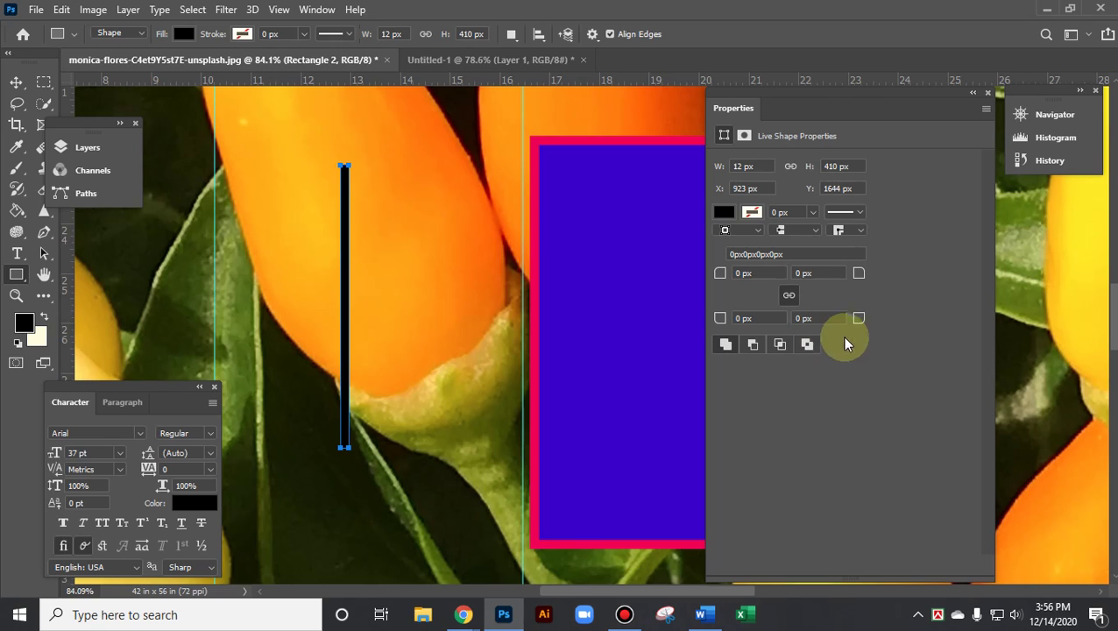
Fill the thin vertical rectangle with dark green and scale it proportionally to about 159.46%
left_click(183, 33)
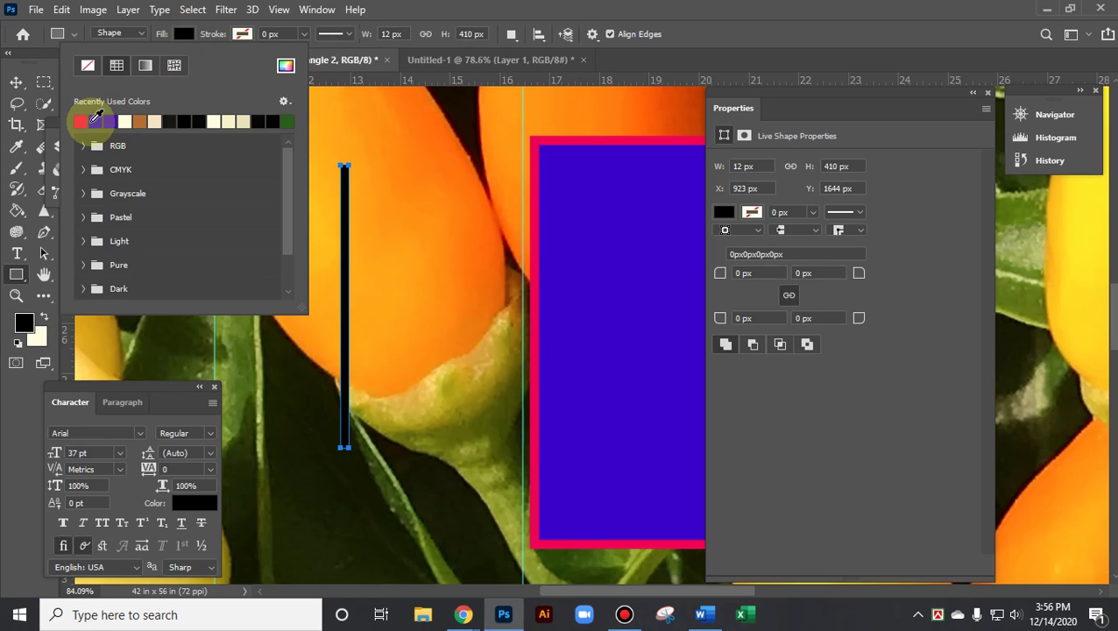
left_click(286, 121)
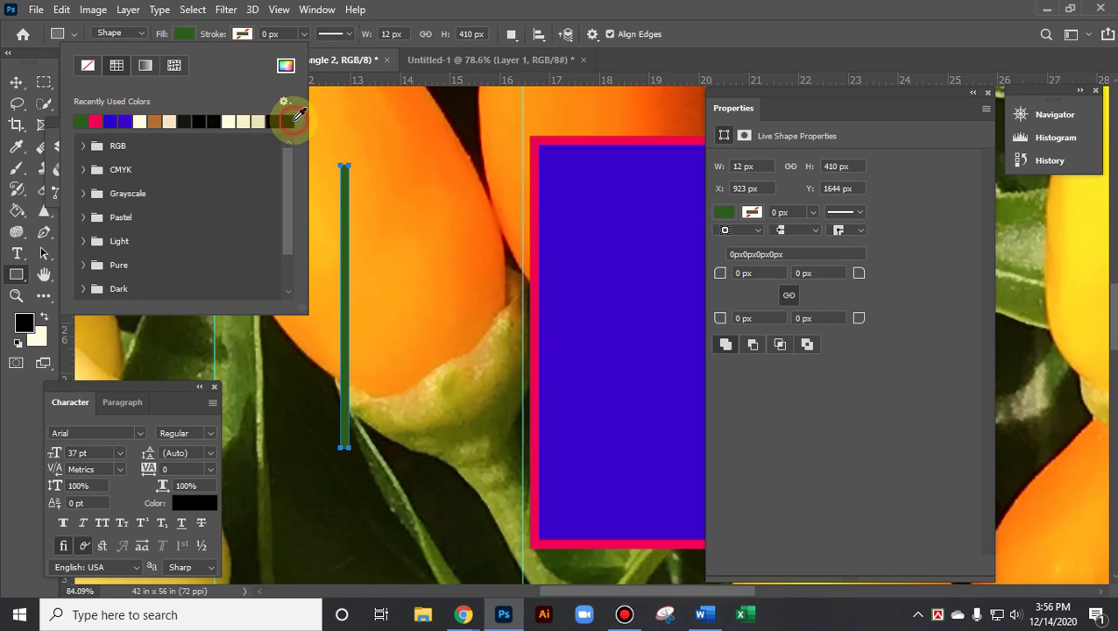
left_click(16, 82)
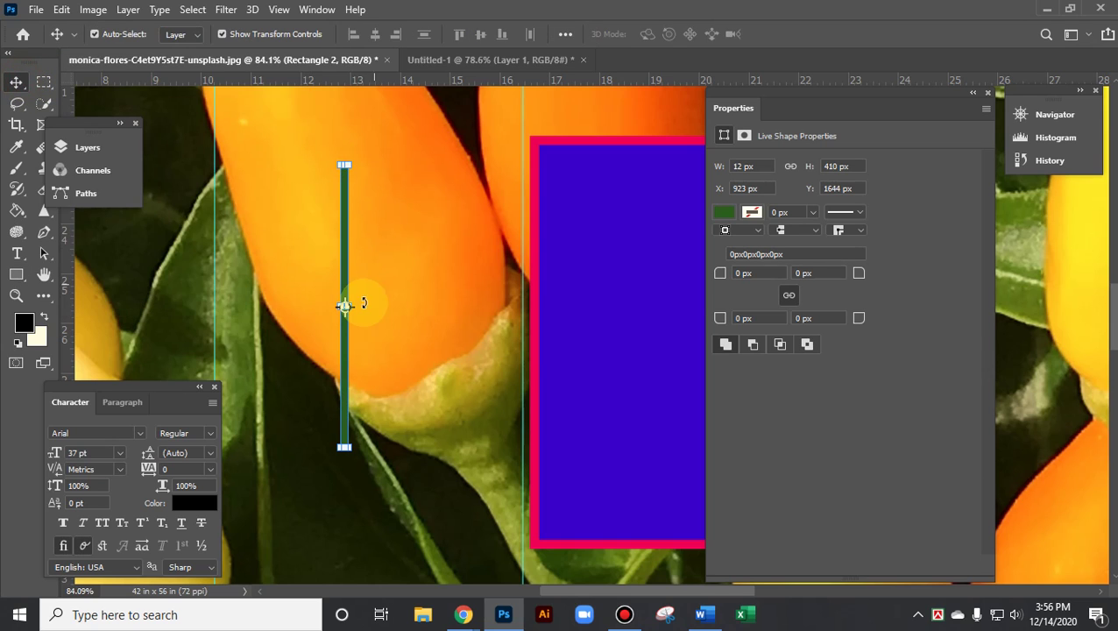
mouse_move(344, 307)
left_mouse_down()
mouse_move(362, 307)
mouse_move(351, 307)
left_mouse_up()
scroll(425, 288, "up", 2)
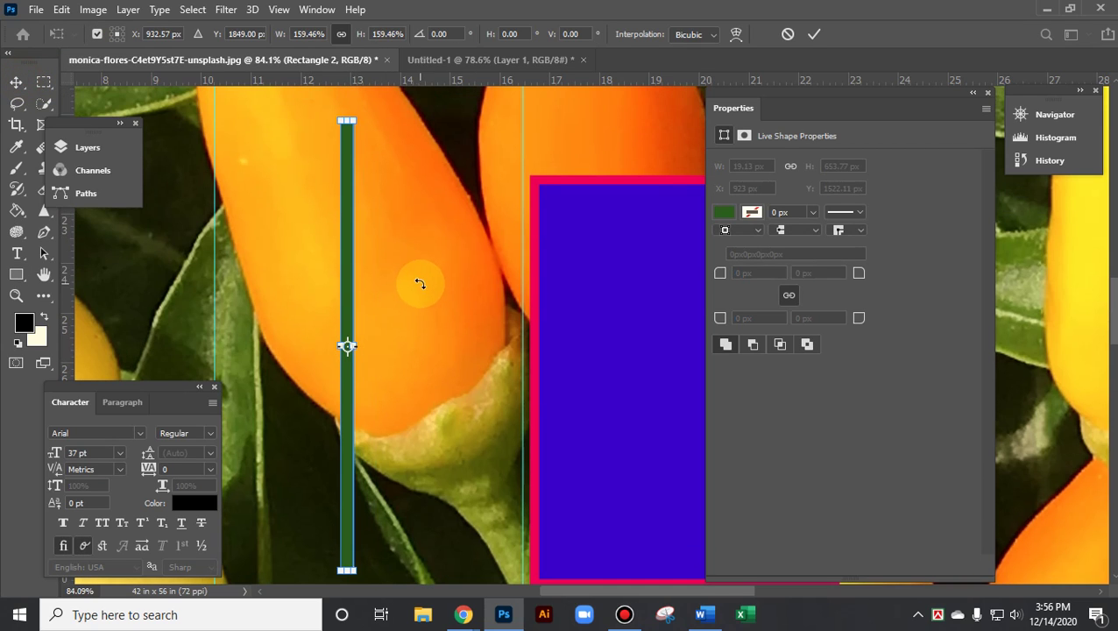
left_click(814, 34)
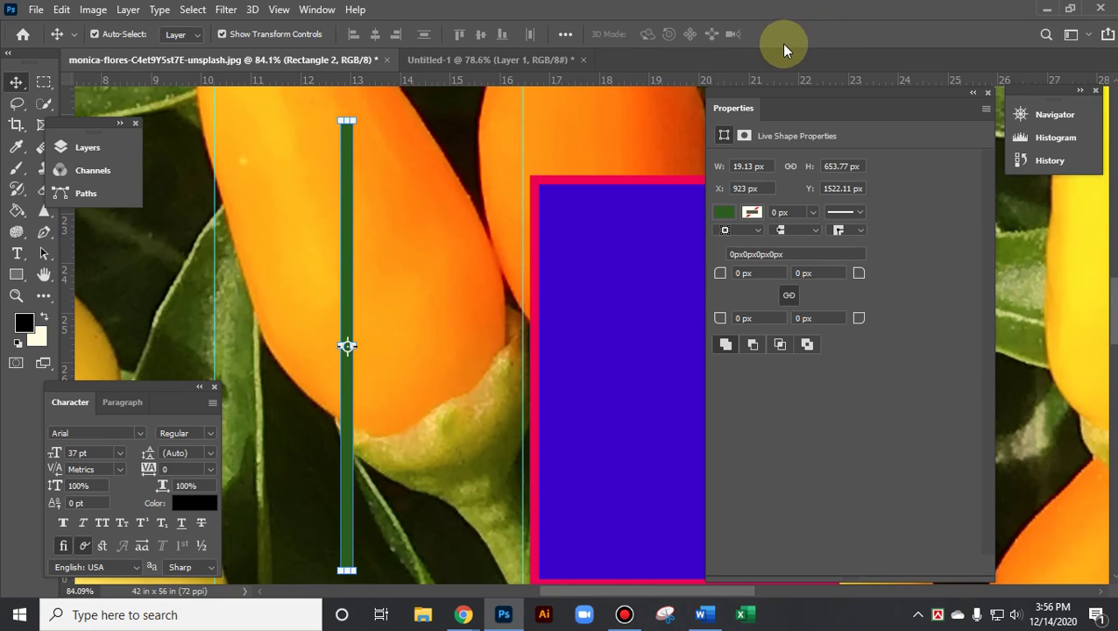
Hide the transform controls and set the thin green rectangle's stroke cap to round
left_click(454, 227)
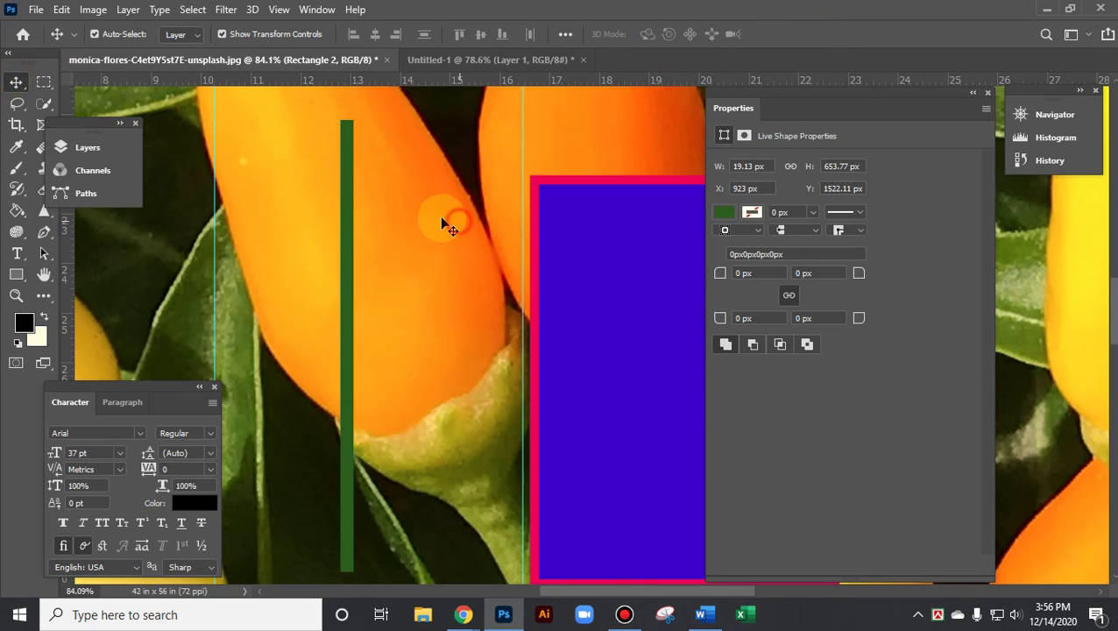
left_click(348, 196)
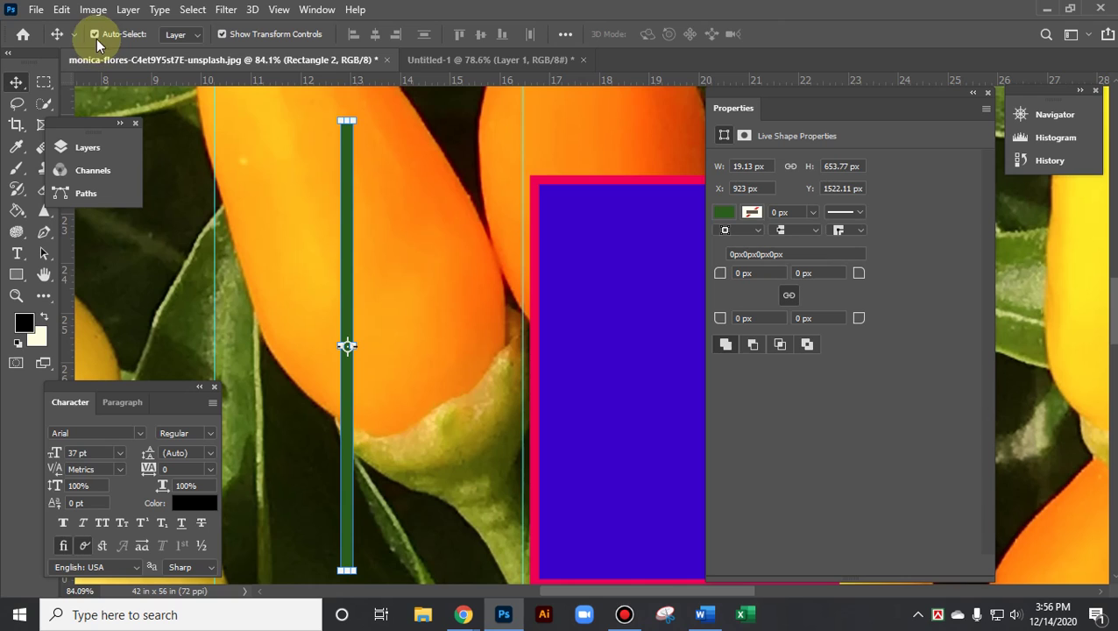
left_click(222, 33)
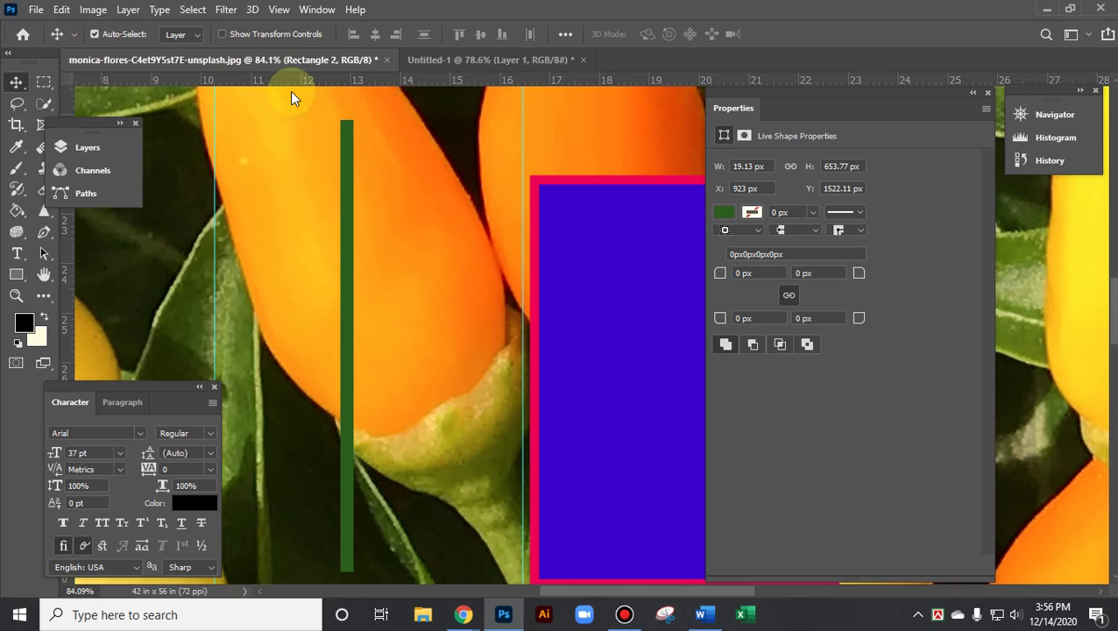
left_click(818, 234)
left_click(794, 255)
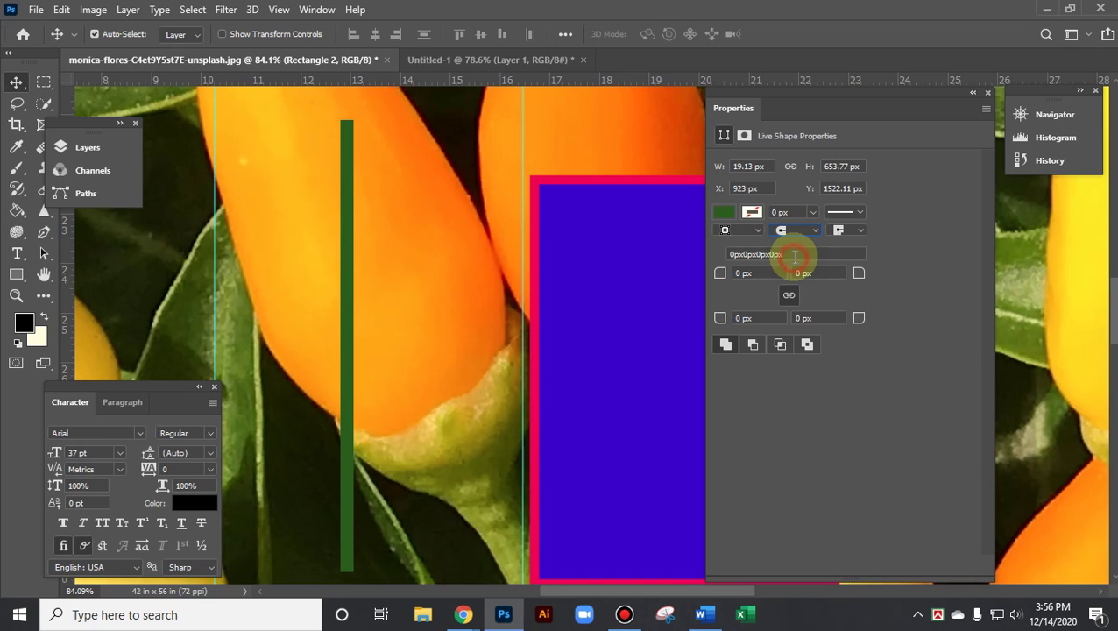
Set the blue rectangle's stroke to a square cap and round corners
left_click(521, 204)
left_click(599, 207)
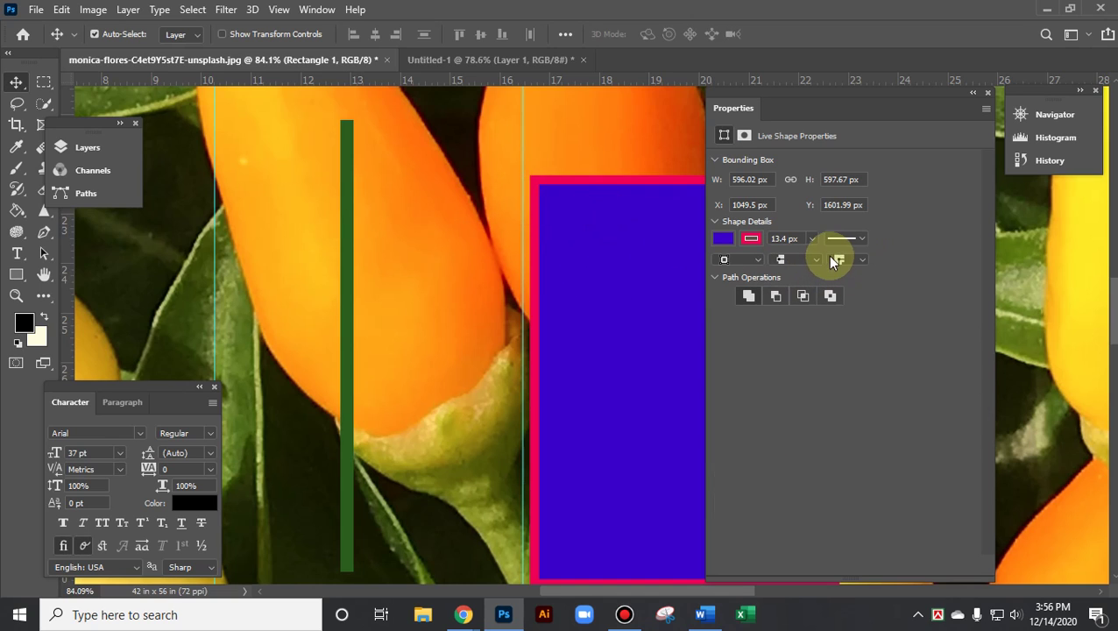
left_click(796, 299)
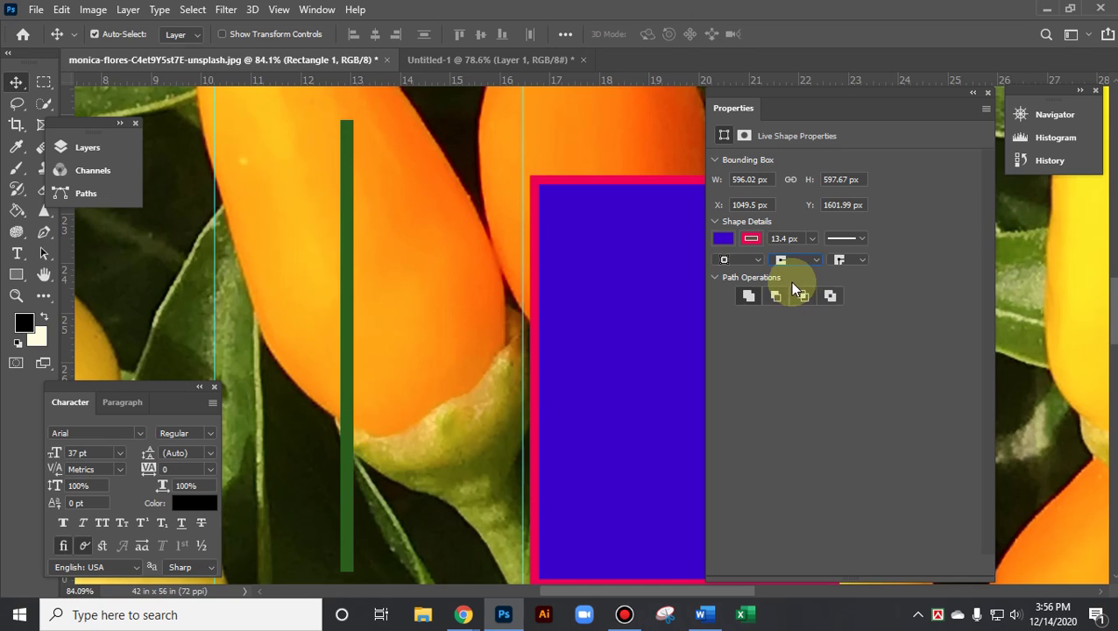
left_click(863, 259)
left_click(849, 289)
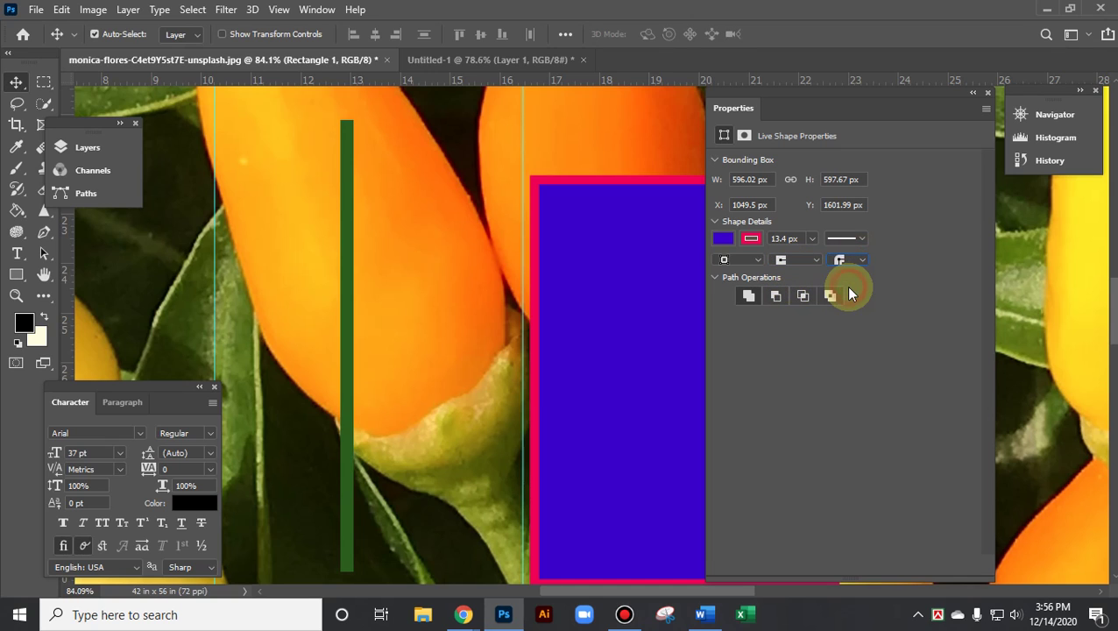
Move the blue rectangle straight down to about Y 1700 px and set its stroke corners back to miter
left_click(559, 175)
left_click(559, 175)
left_click_drag(686, 234, 631, 289)
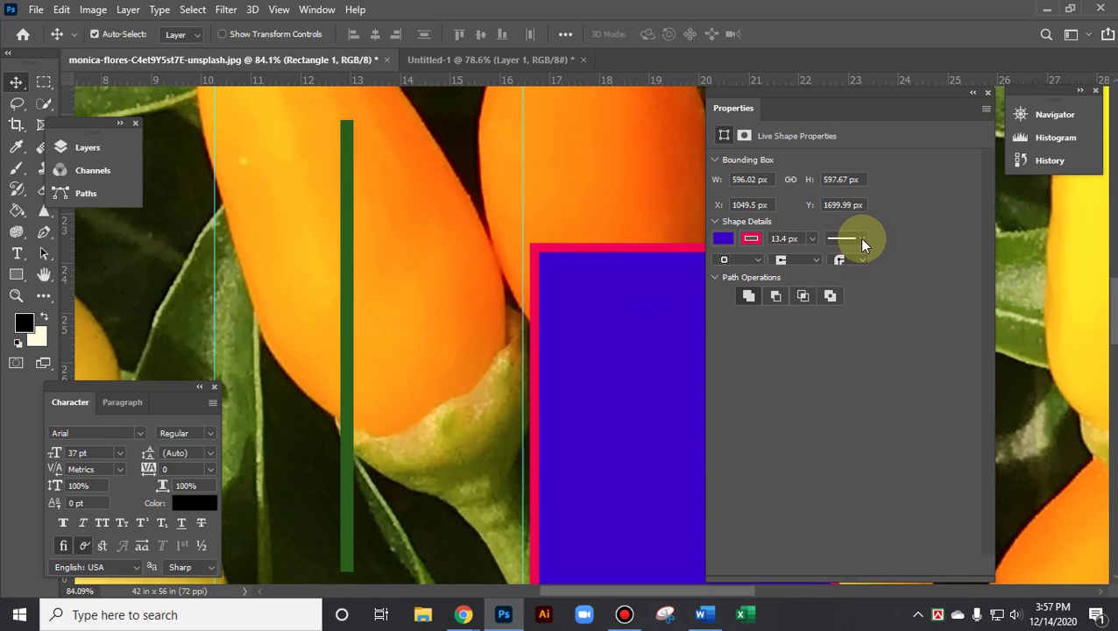
left_click(863, 258)
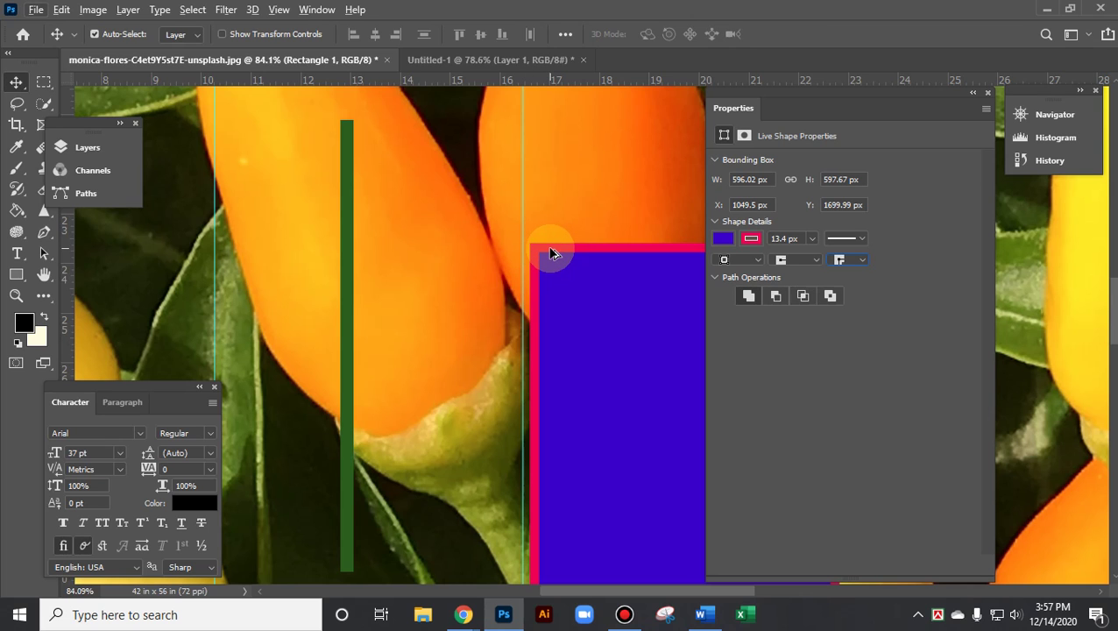
key("super")
key("Escape")
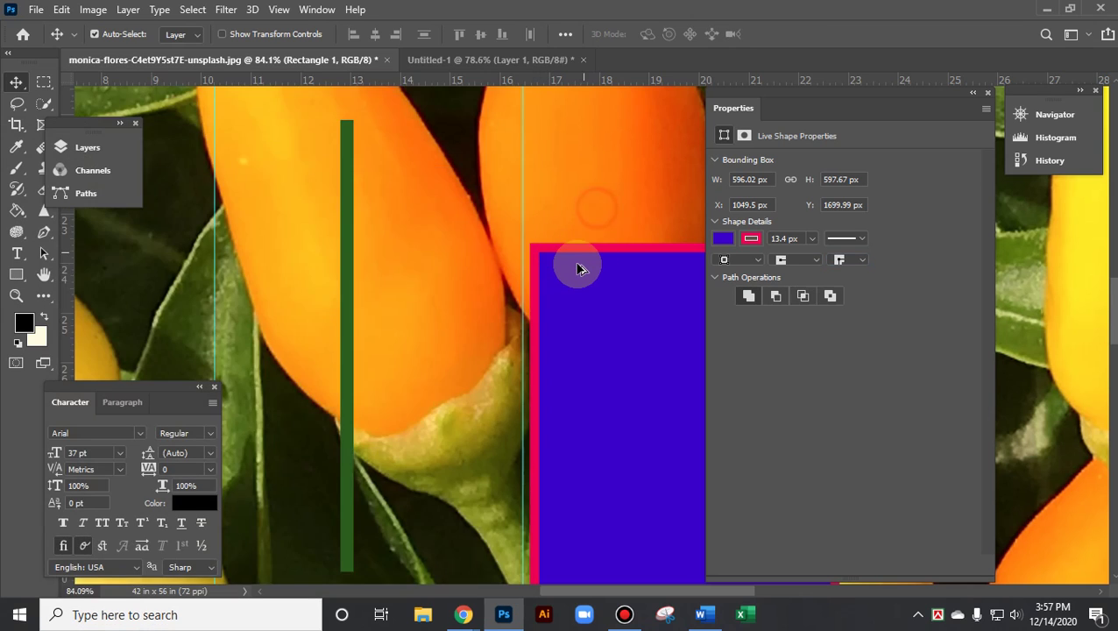
Move the blue rectangle slightly down and right to about X 1063.5 px, Y 1719 px
scroll(574, 268, "up", 5, "alt")
scroll(577, 268, "up", 5)
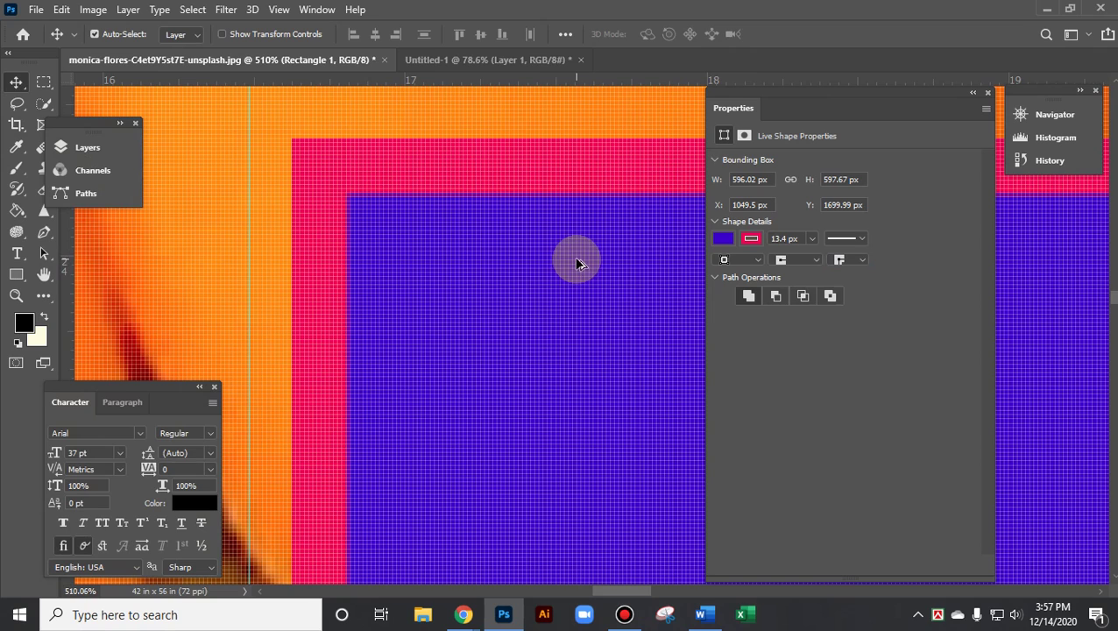
left_click_drag(473, 213, 533, 291)
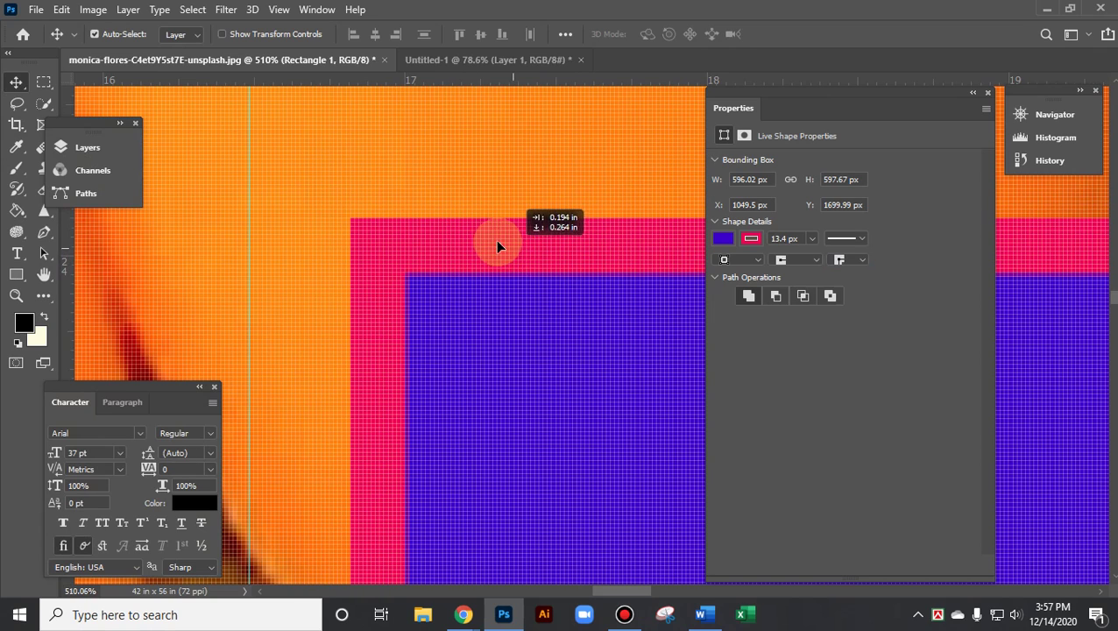
Set the blue rectangle's stroke corners to round and look over the corner and path operation options
left_click(857, 260)
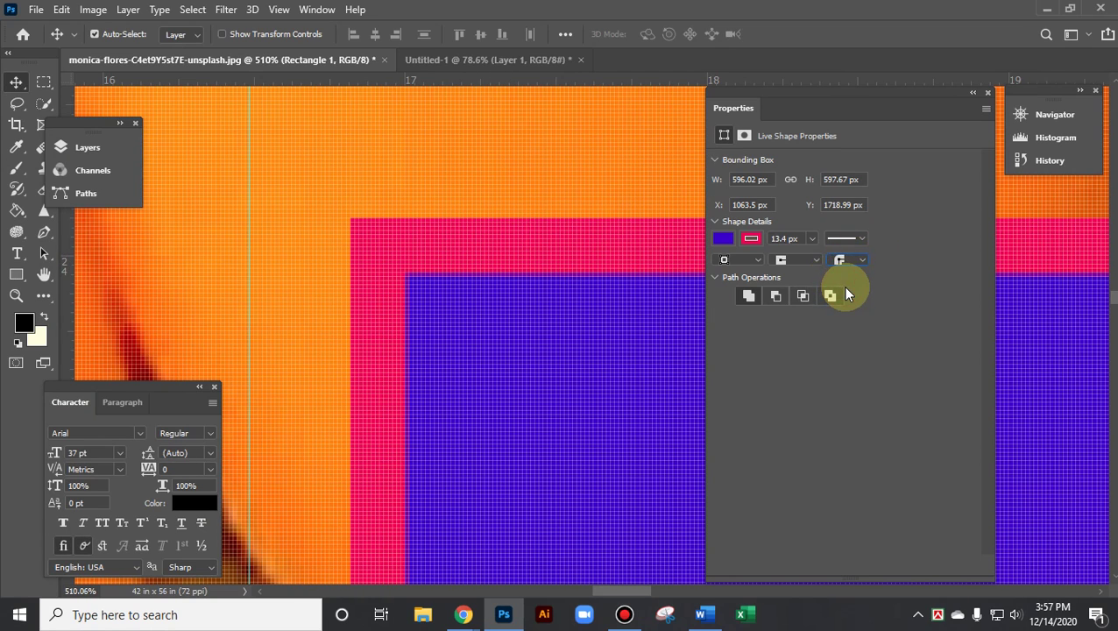
left_click(862, 262)
left_click(858, 260)
left_click(715, 278)
left_click(714, 278)
scroll(480, 311, "down", 10)
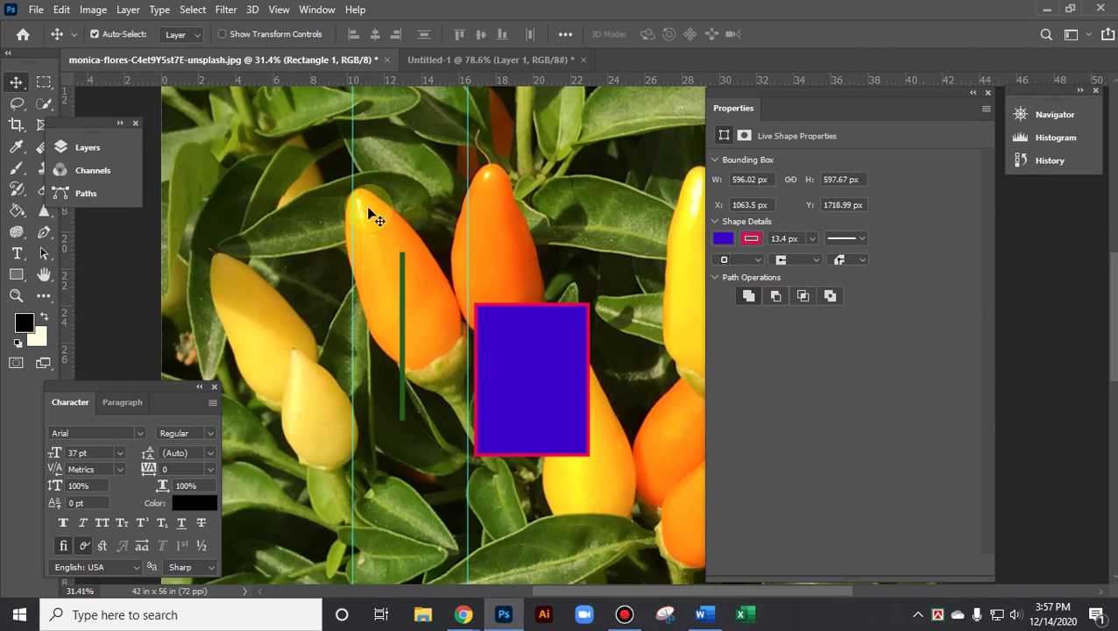
Switch to the Untitled-1 document and delete the pixel layer holding the black-framed pepper picture
left_click(469, 60)
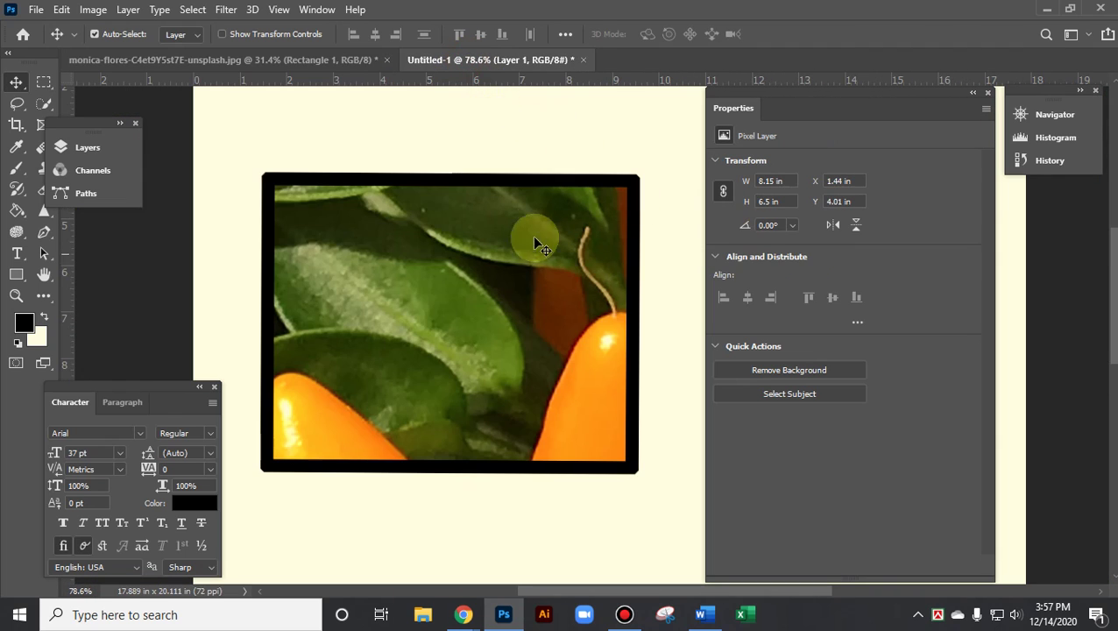
left_click_drag(419, 184, 444, 150)
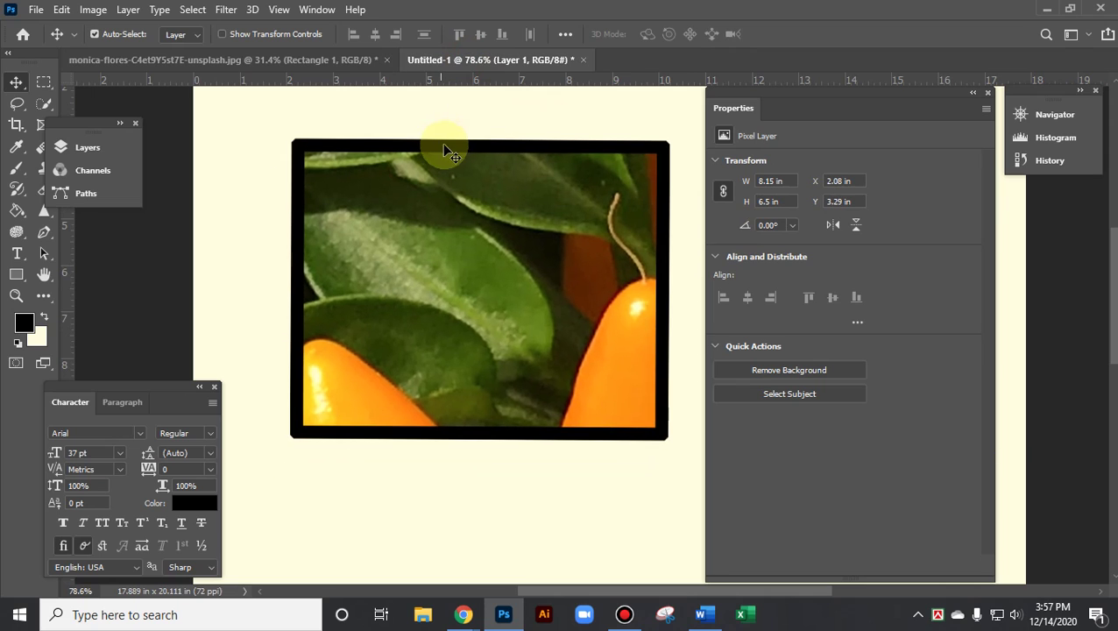
scroll(468, 190, "up", 3)
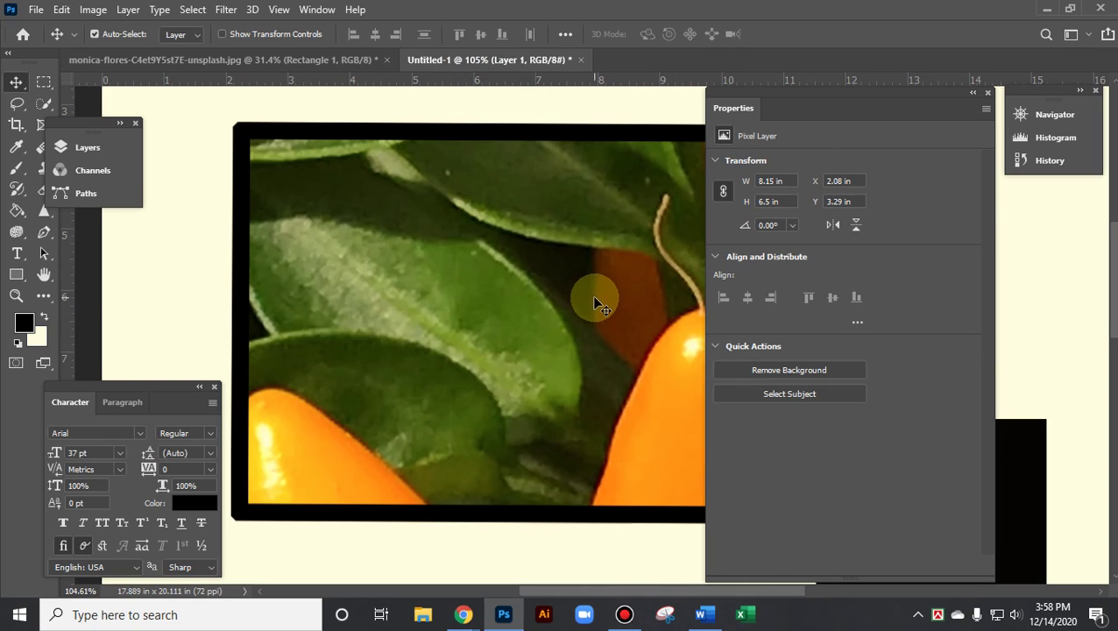
key("Delete")
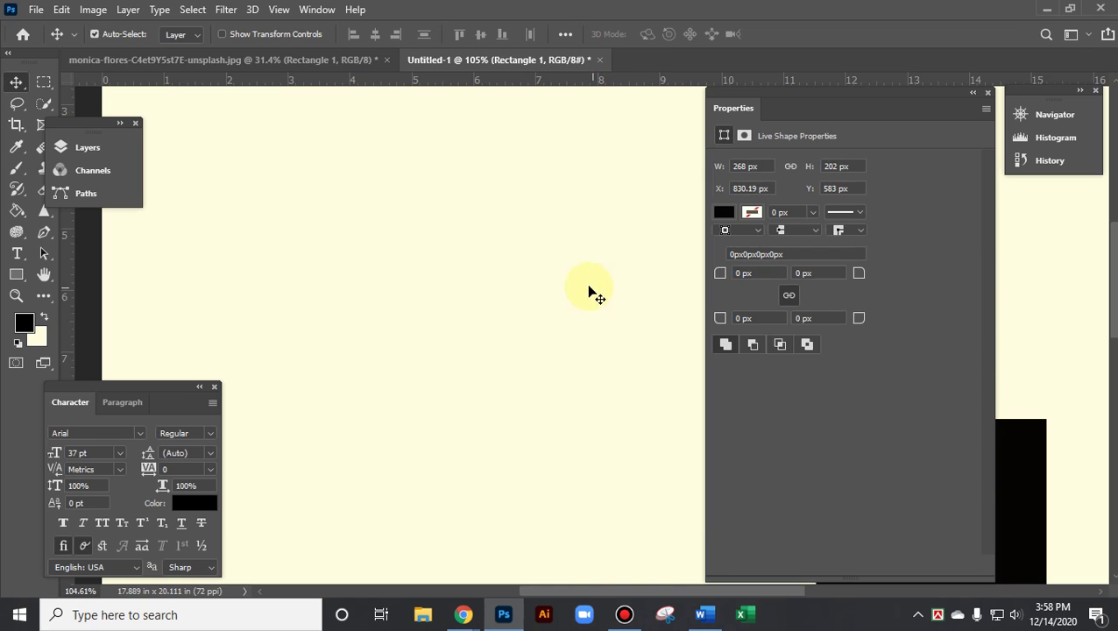
Draw a black rectangle about 199 × 142 px and an ellipse about 167 × 159 px overlapping its lower-right corner
left_click(17, 274)
left_click_drag(286, 177, 457, 299)
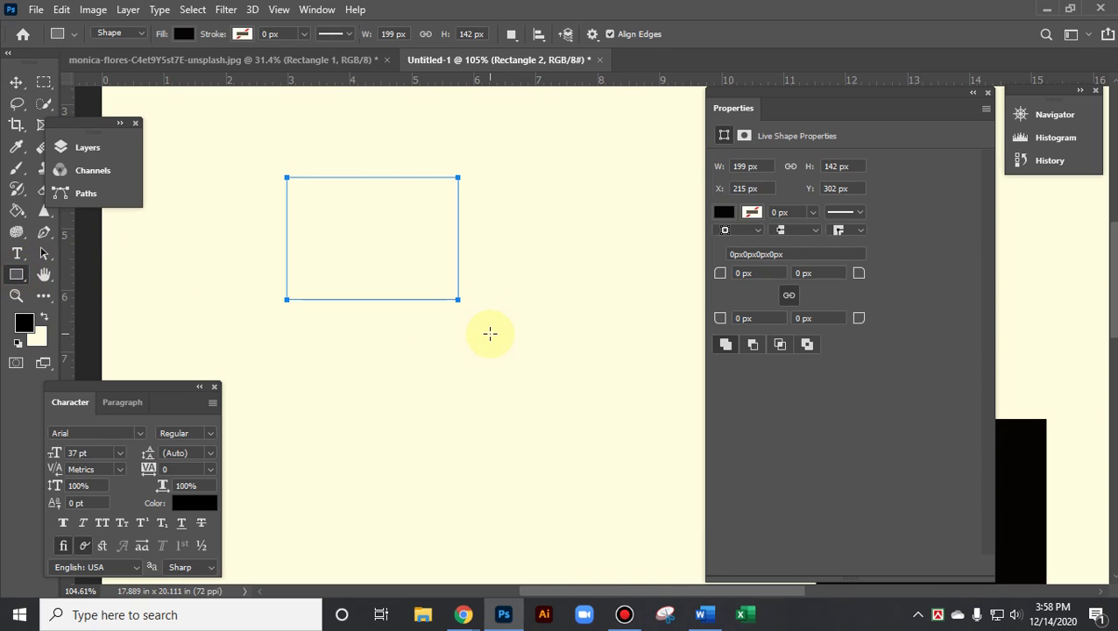
right_click(17, 274)
left_click(87, 270)
left_click_drag(523, 246, 381, 383)
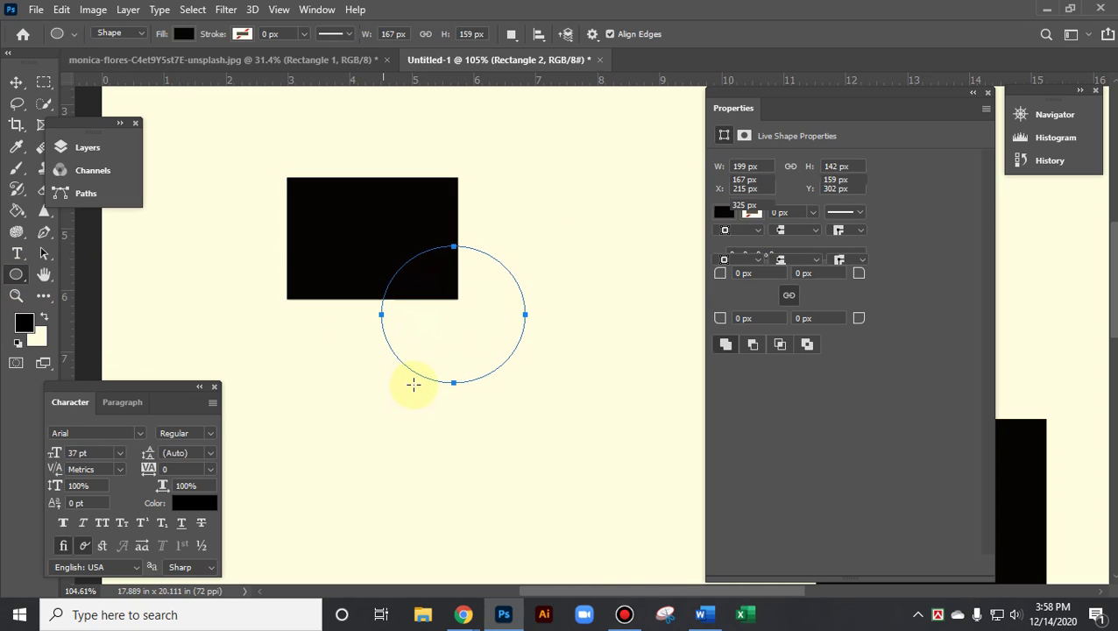
Select the new black rectangle and the overlapping ellipse together
left_click(17, 84)
left_click(369, 220)
left_click_drag(246, 149, 579, 430)
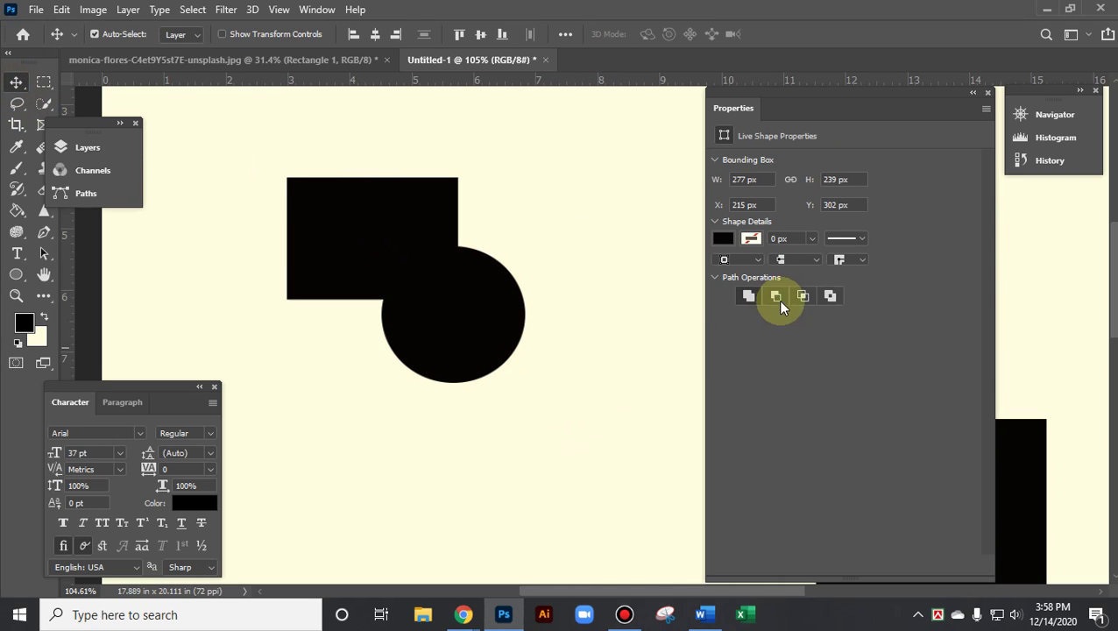
Try Unite Shapes on the selected rectangle and ellipse, and enable Show Transform Controls for the Move tool
left_click(749, 296)
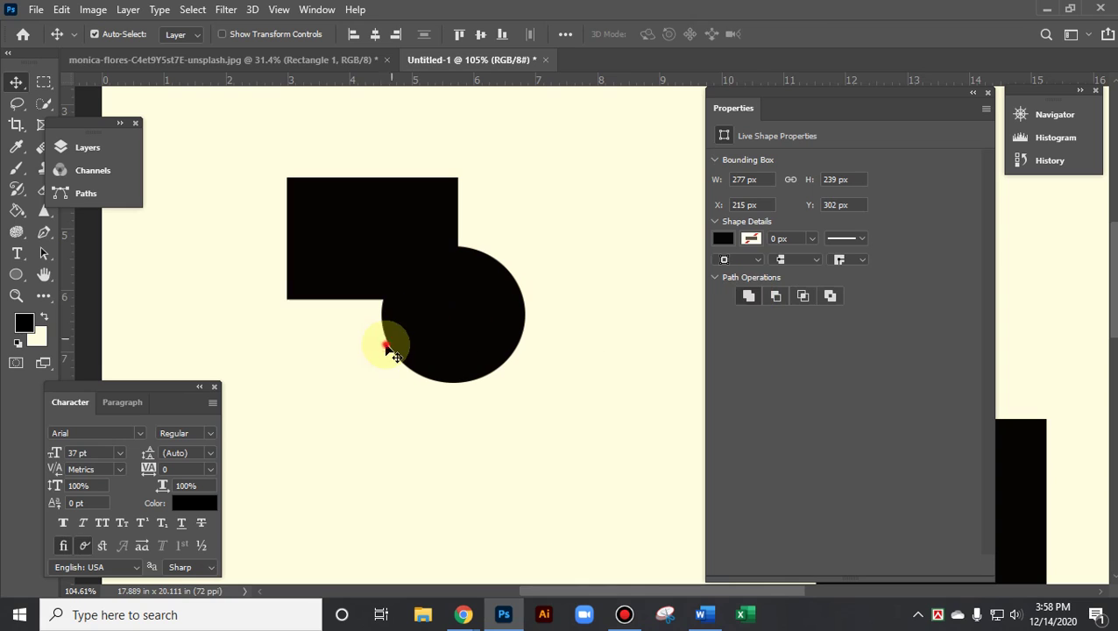
left_click(359, 344)
left_click(447, 270)
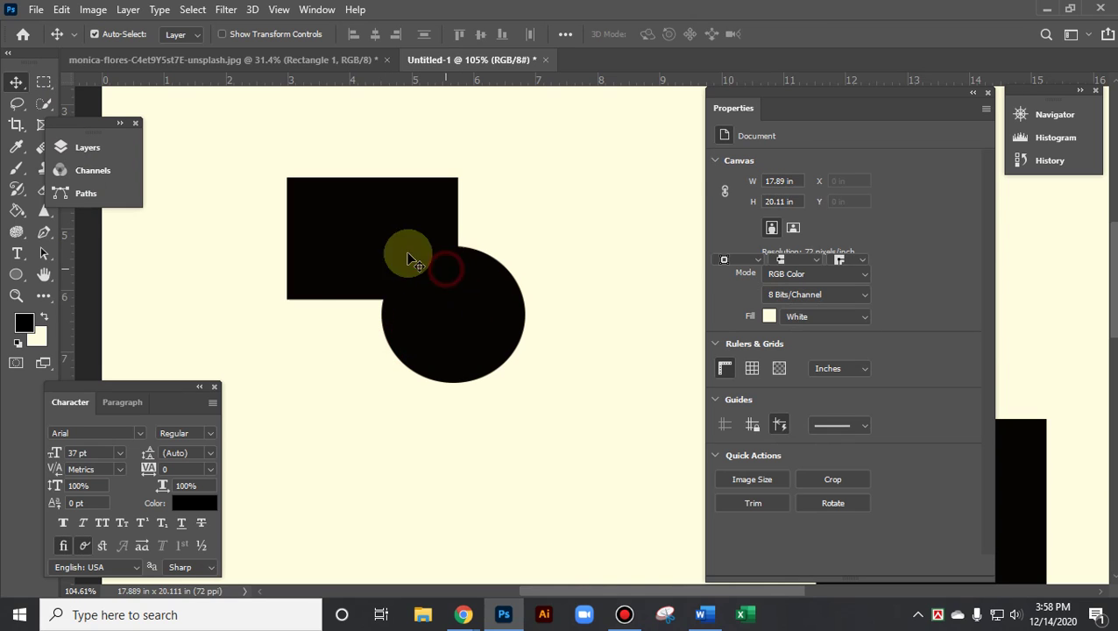
left_click(337, 219)
left_click(245, 35)
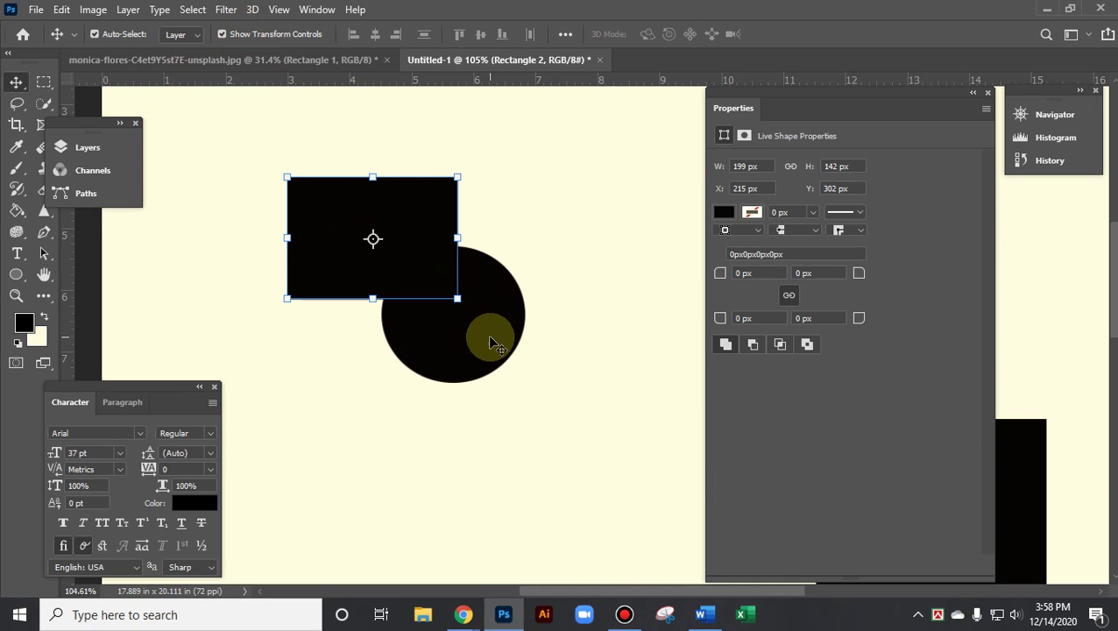
left_click(489, 338, "shift")
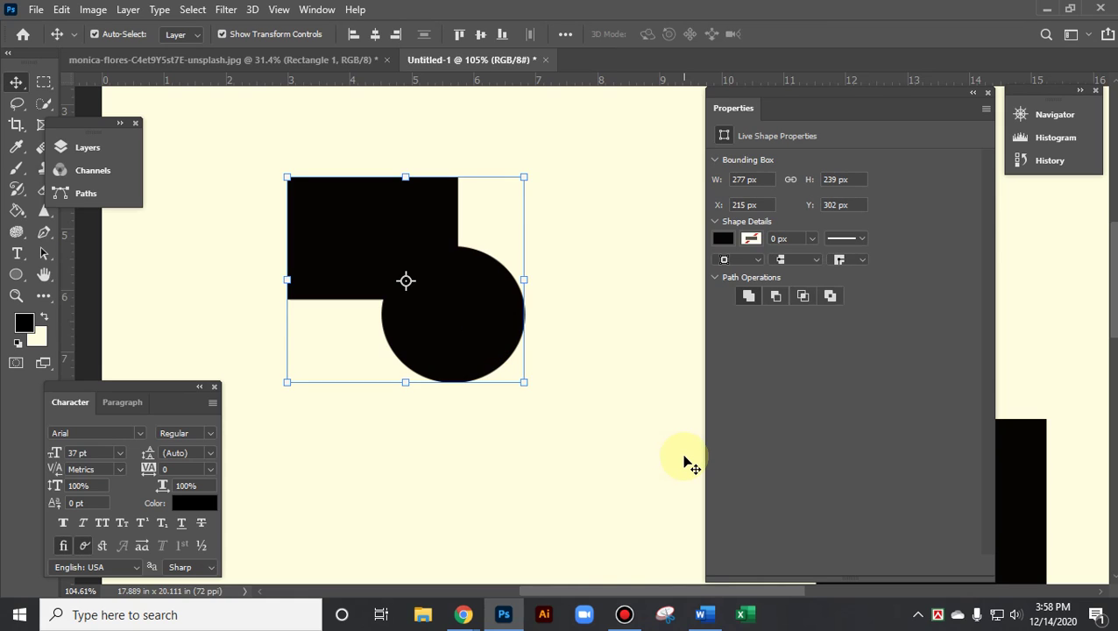
left_click(551, 413)
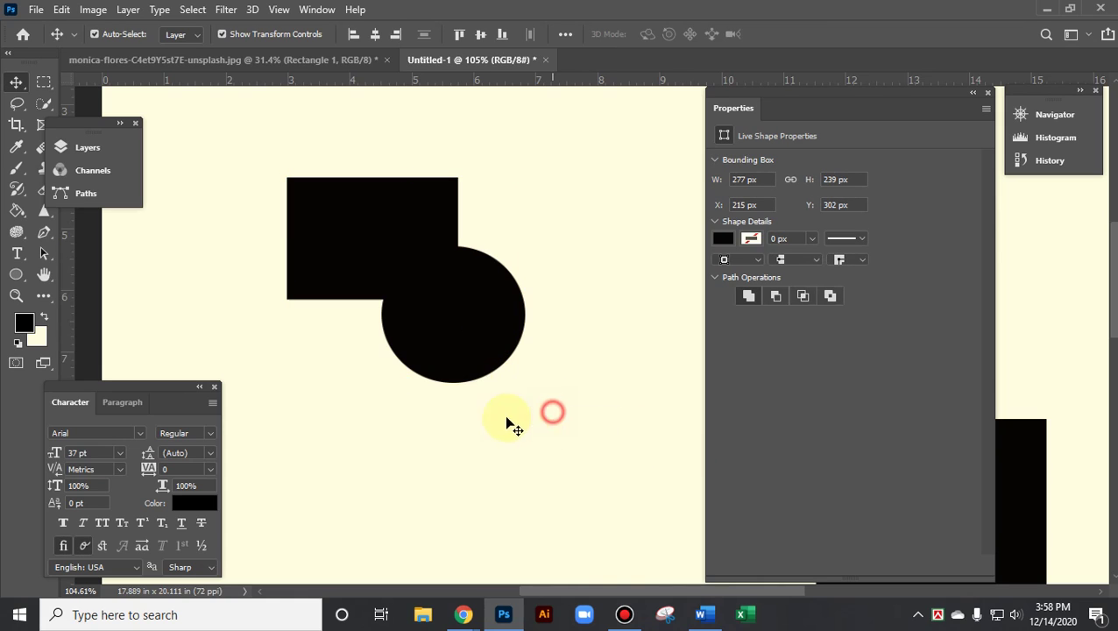
Select the overlapping ellipse and pick a red text color in the Color Picker
left_click(365, 241)
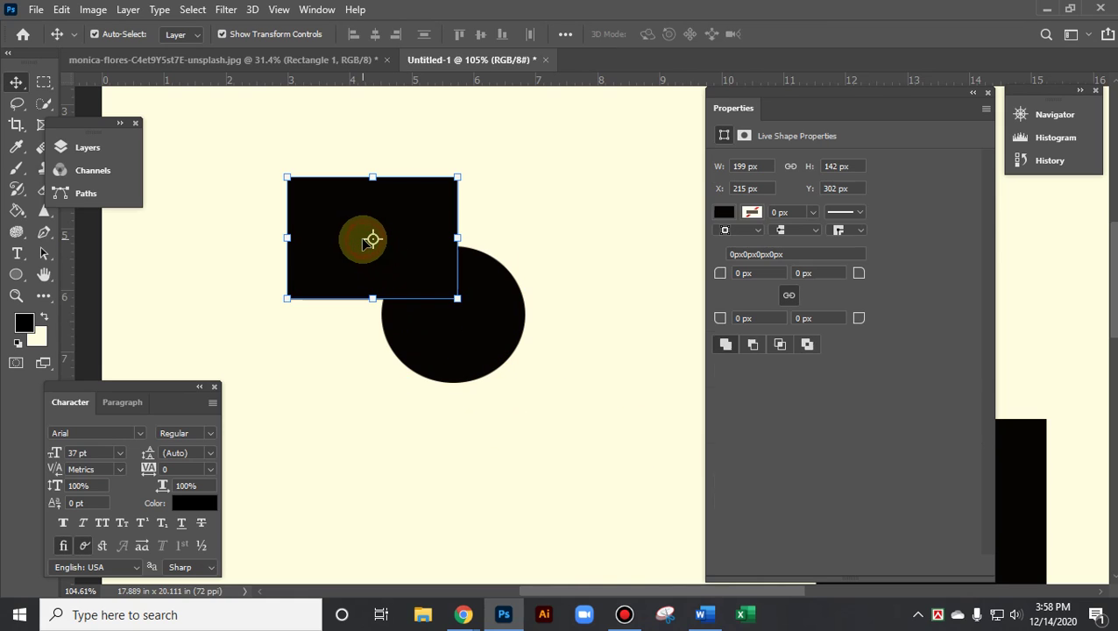
left_click(476, 345)
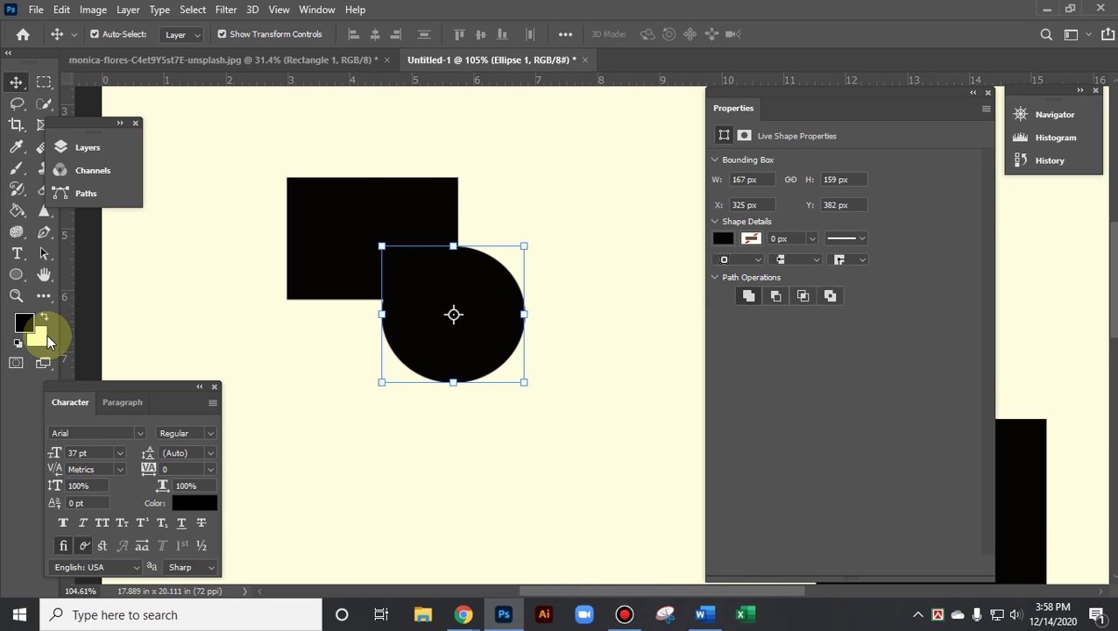
left_click(194, 503)
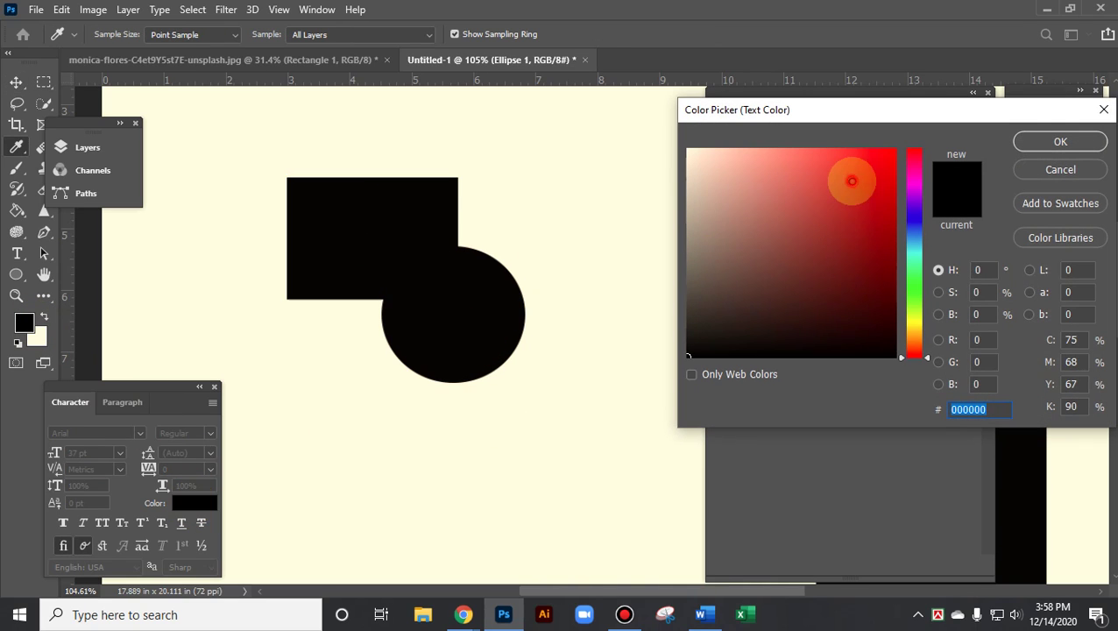
left_click(852, 181)
left_click(1058, 137)
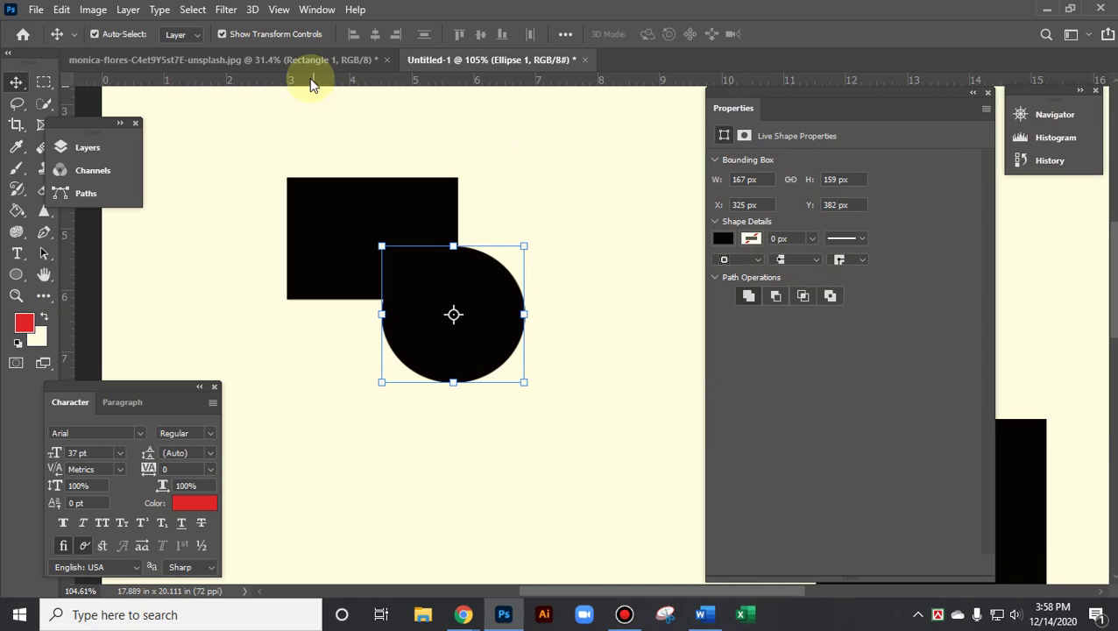
Change the ellipse's fill to dark green from the recently used colors
left_click(726, 240)
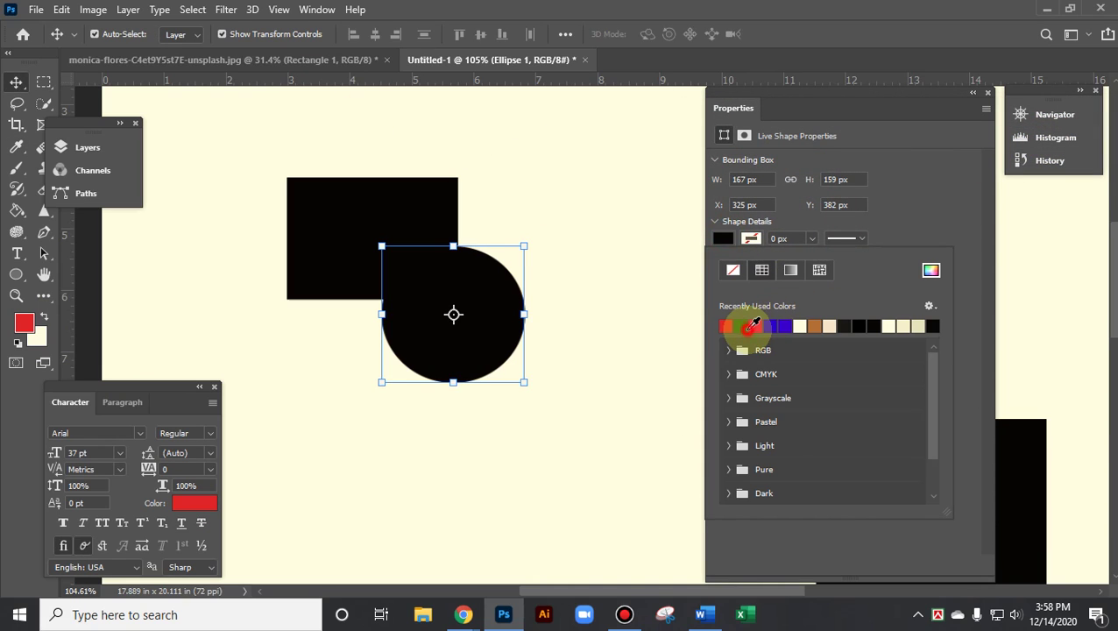
left_click(740, 326)
left_click(577, 282)
Select the black rectangle and green ellipse together and try the unite and subtract path operations on them
left_click_drag(267, 147, 590, 431)
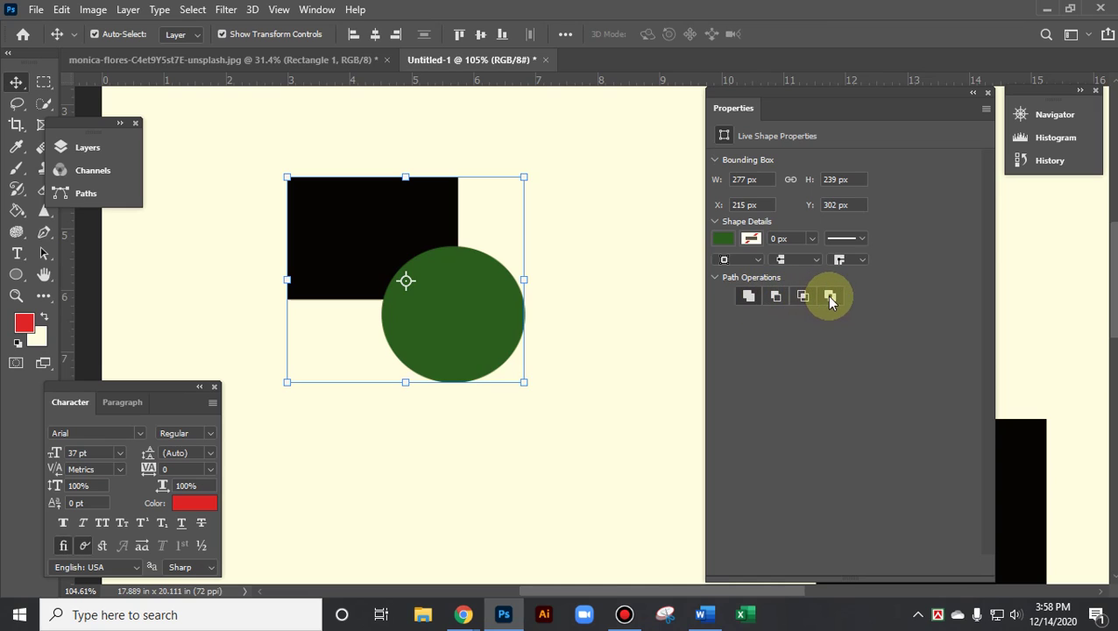
left_click(746, 297)
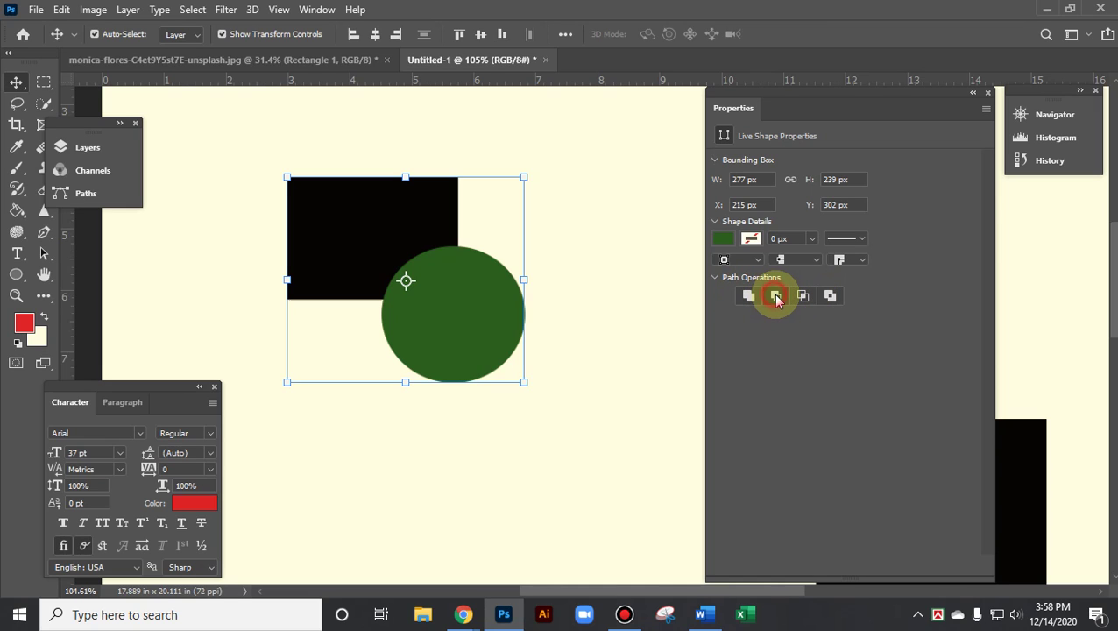
left_click(775, 297)
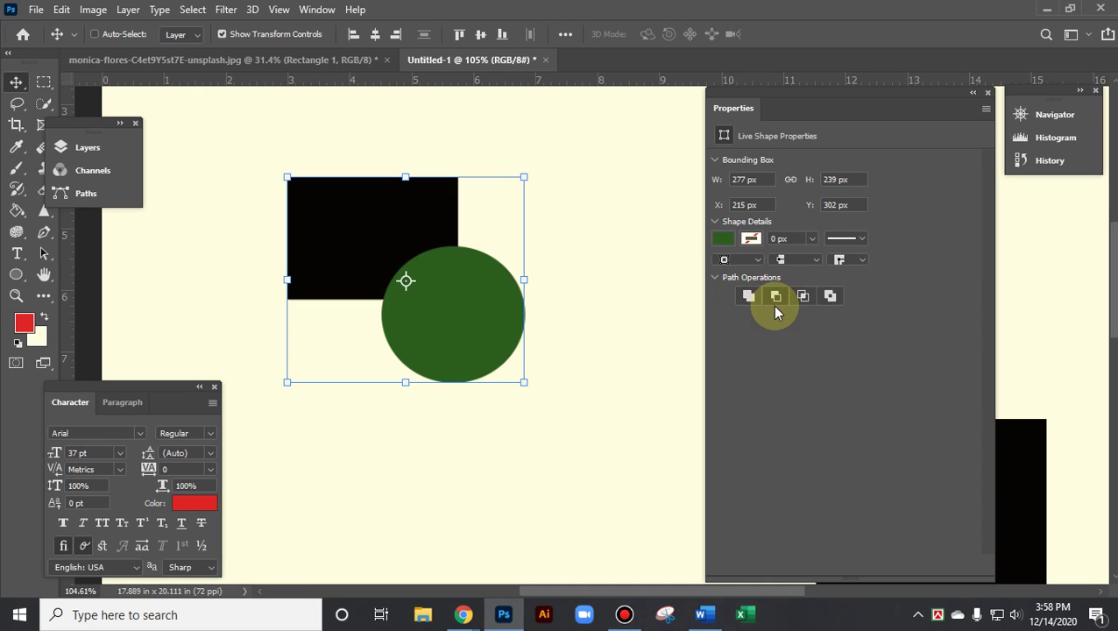
left_click(576, 326)
left_click_drag(260, 138, 524, 369)
left_click_drag(282, 174, 544, 404)
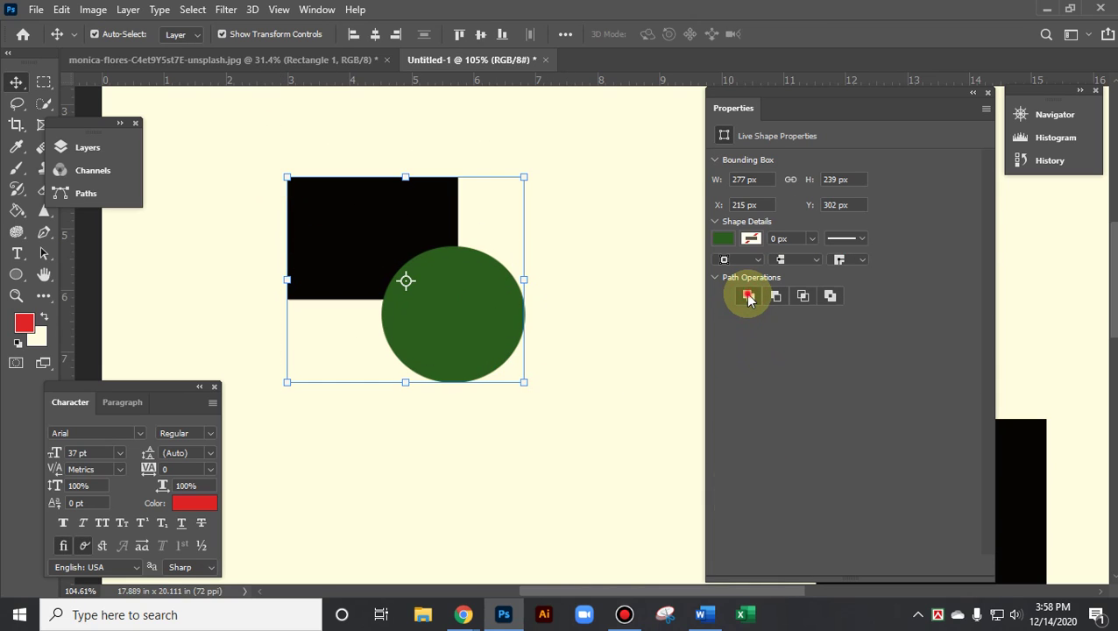
left_click(614, 435)
Move the green ellipse to about X 315 px, Y 373 px and try Subtract Front Shape on it and the rectangle
left_click_drag(512, 351, 452, 340)
left_click_drag(242, 157, 613, 465)
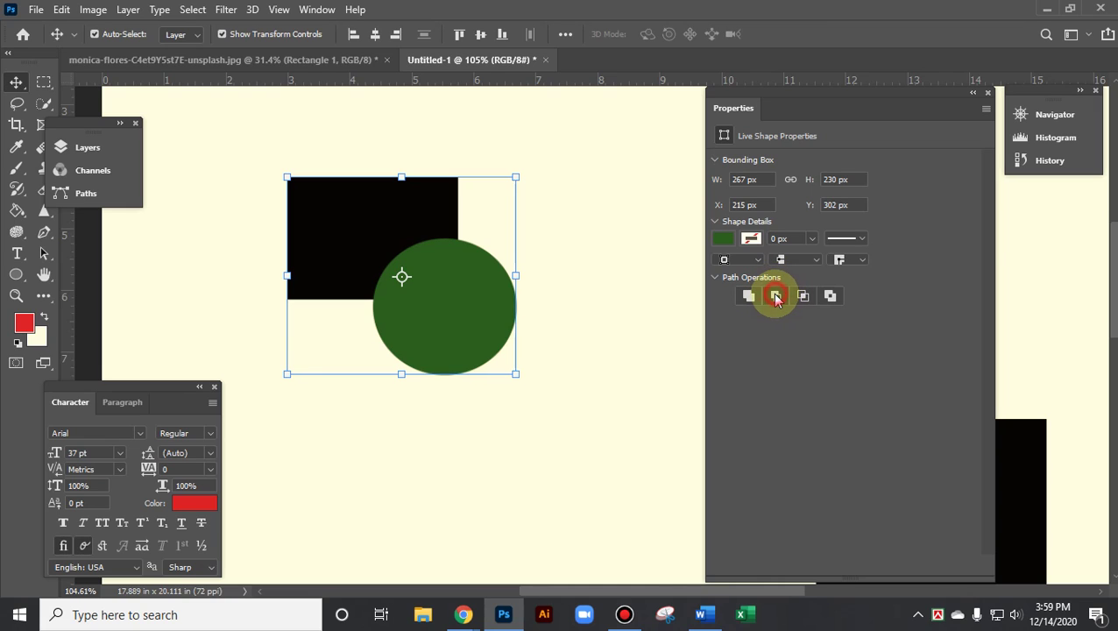
left_click(775, 298)
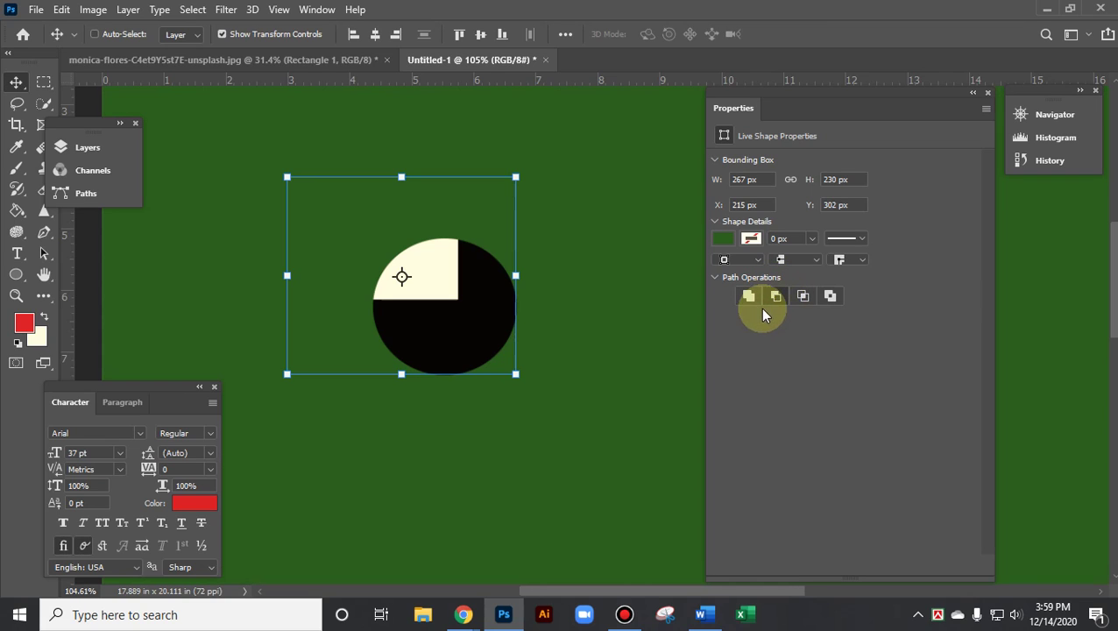
left_click(776, 297)
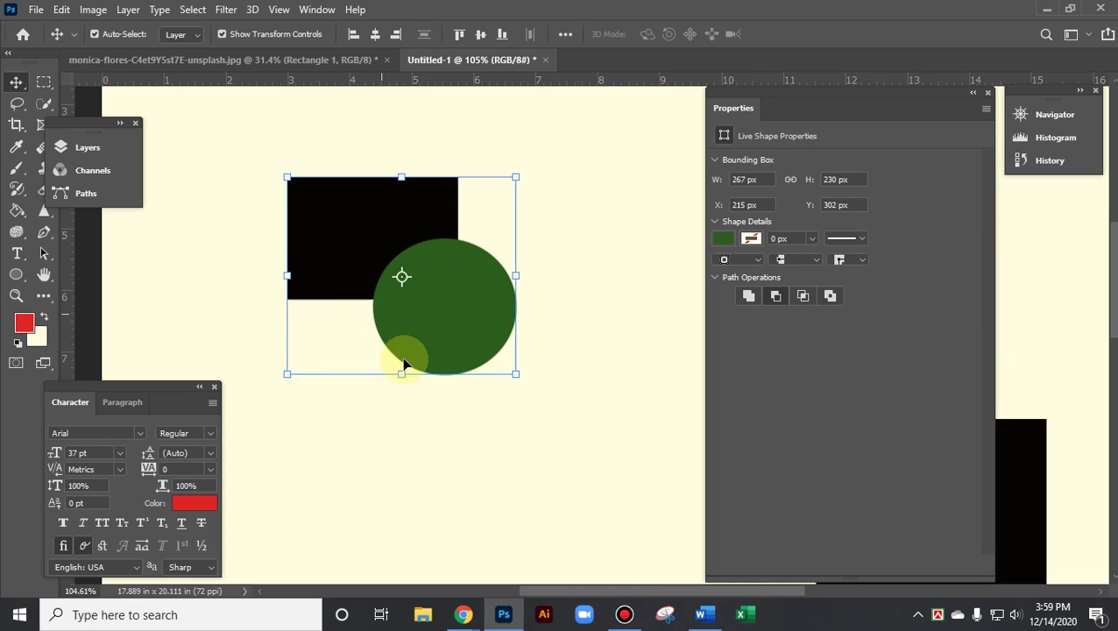
Float the Layers panel over the workspace and reorder the layers so Ellipse 1 lies beneath Rectangle 1 and Rectangle 2
left_click(430, 415)
left_click(331, 250)
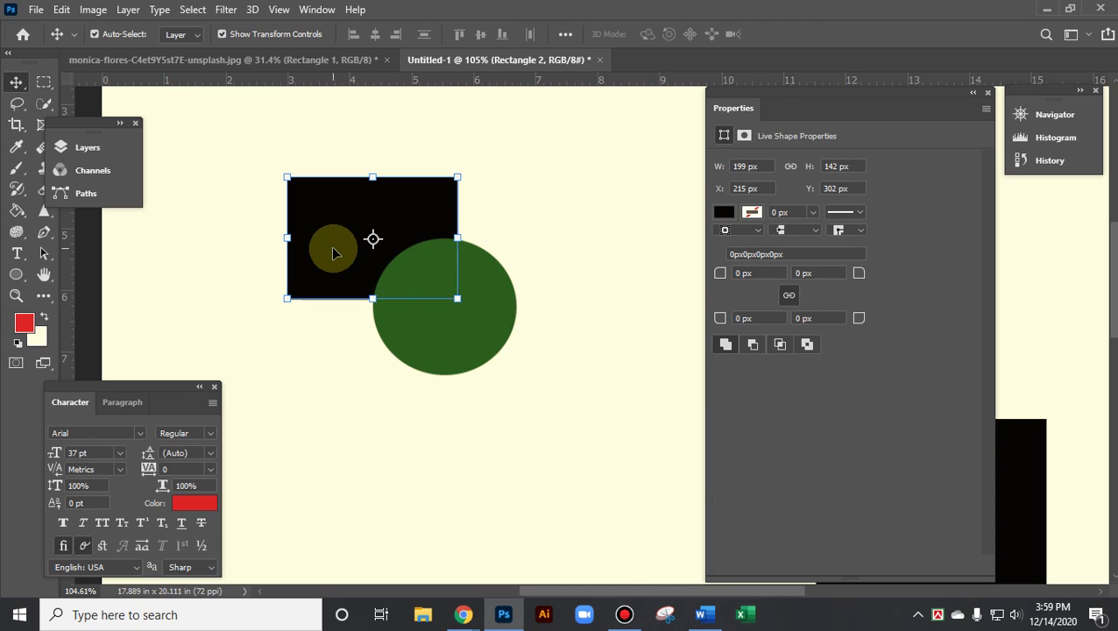
left_click(98, 147)
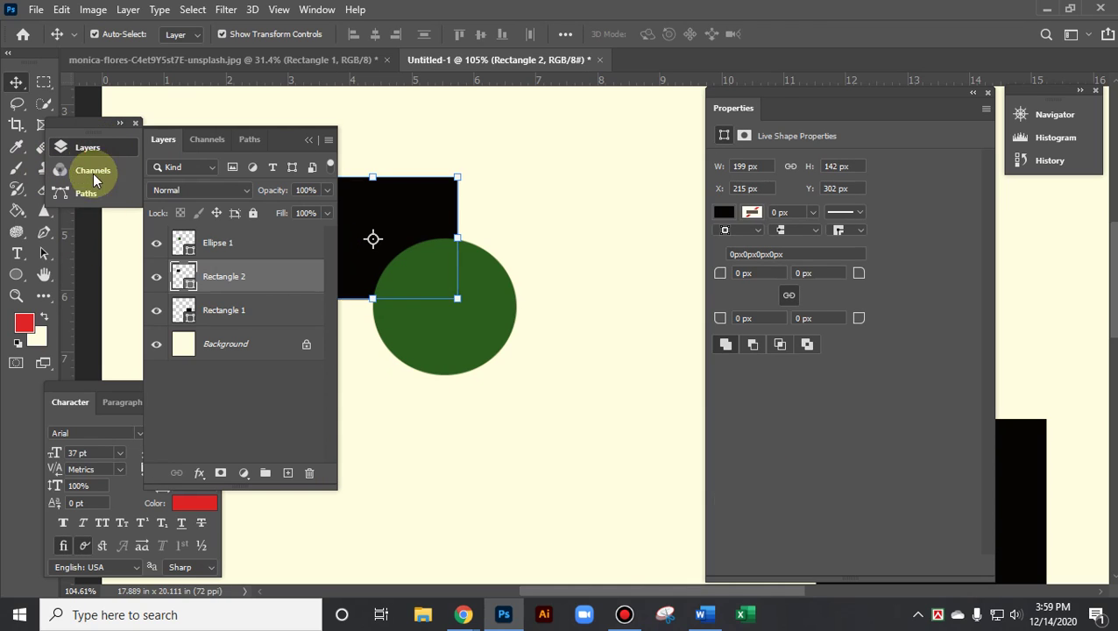
left_click_drag(235, 310, 241, 252)
left_click(392, 202)
left_click_drag(283, 138, 165, 161)
left_click_drag(433, 334, 433, 334)
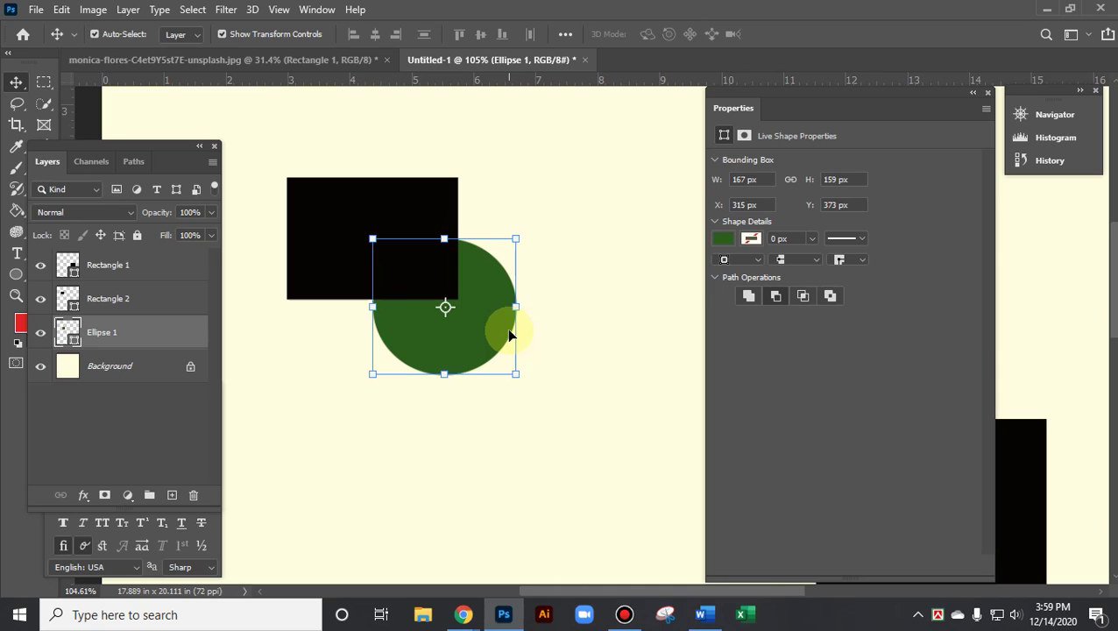
Select Rectangle 2 and Ellipse 1 together and try the subtract and intersect path operations
left_click_drag(252, 147, 565, 421)
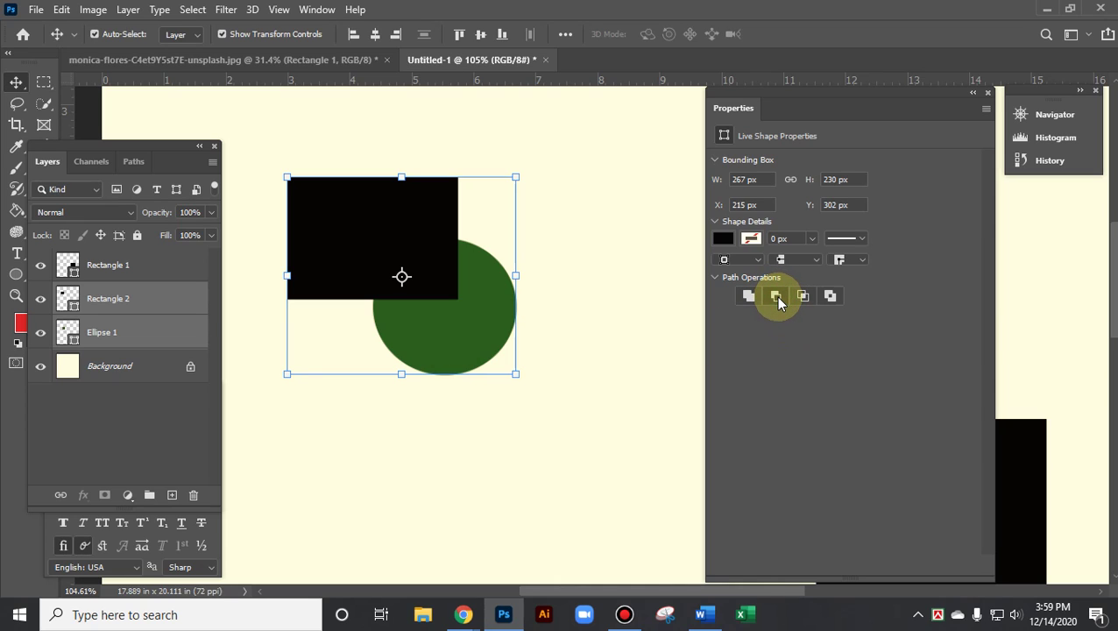
left_click(526, 468)
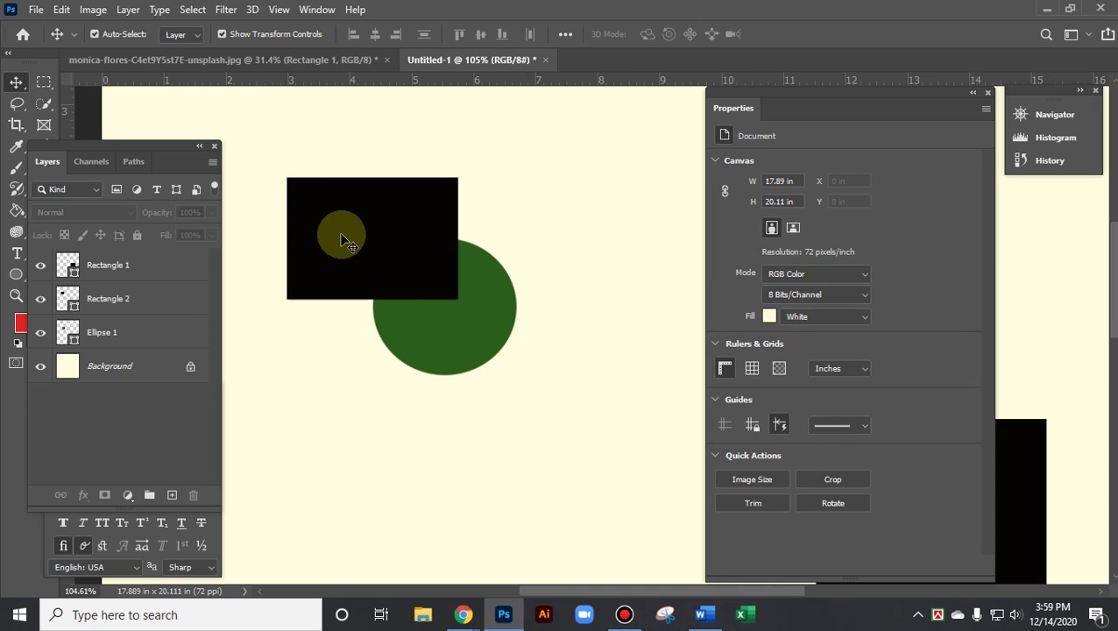
left_click(340, 232)
left_click(424, 332, "shift")
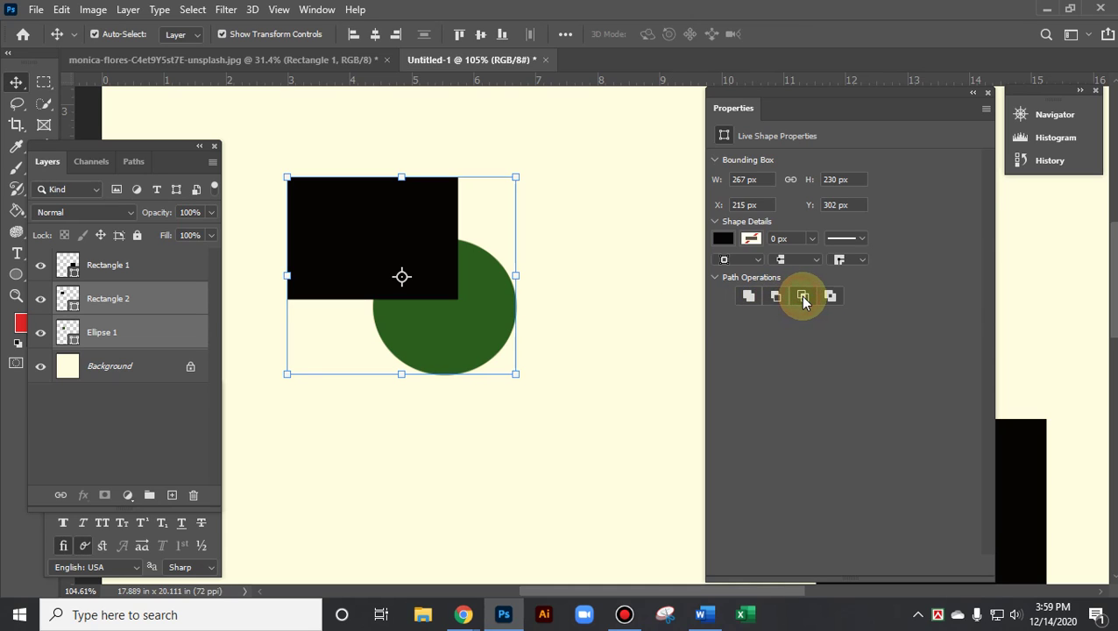
left_click(564, 392)
Reselect the ellipse and overlapping rectangle, apply Subtract Front Shape to both, and undo the subtraction
left_click(475, 341)
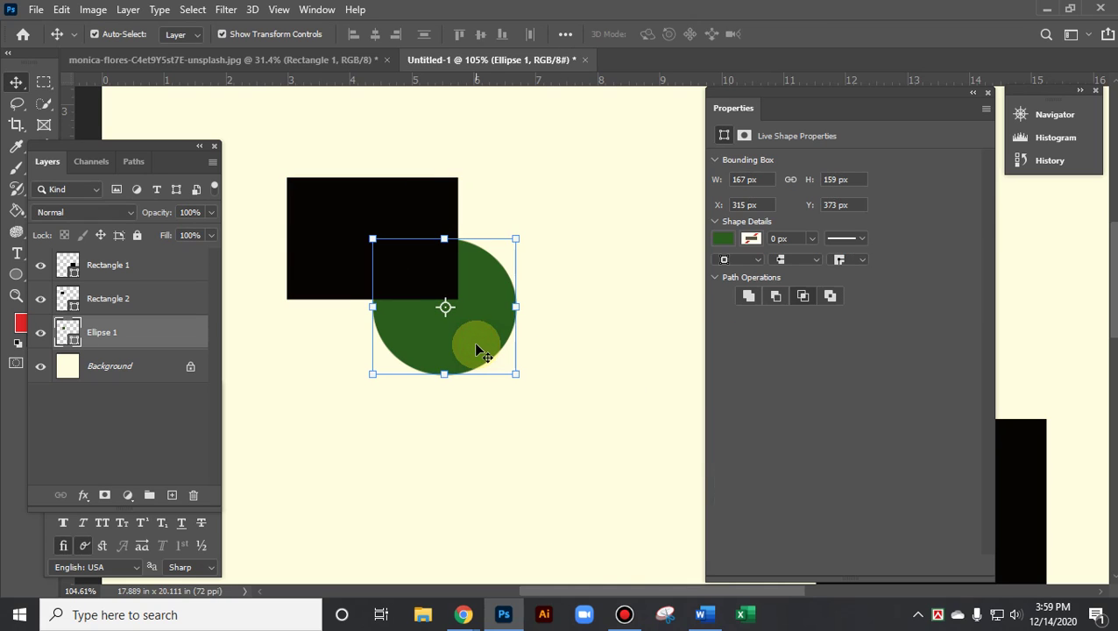
left_click(330, 250, "shift")
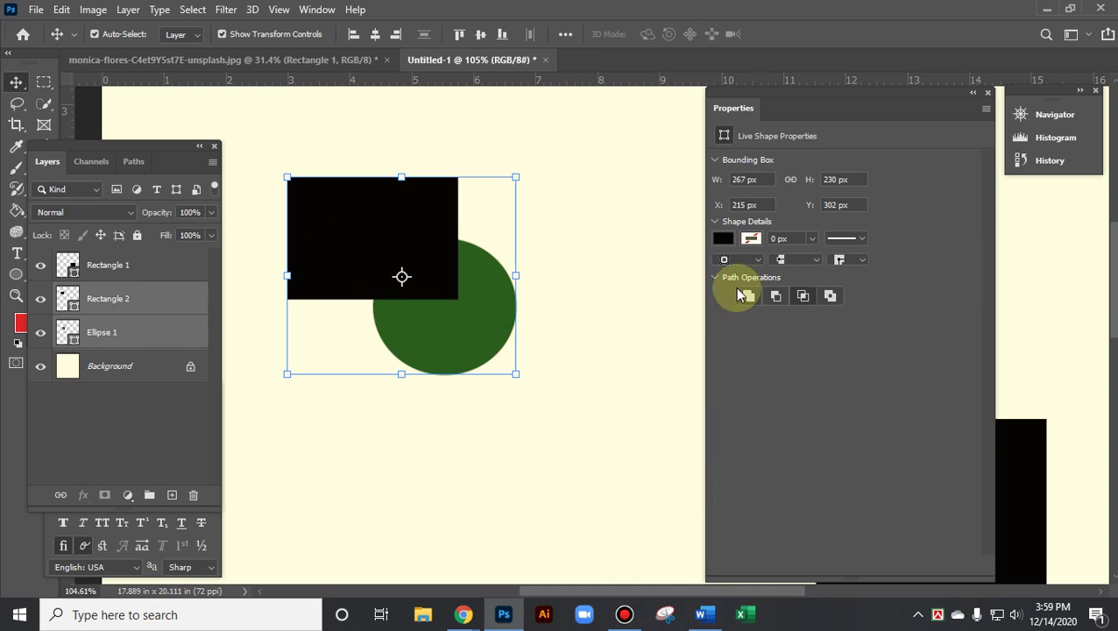
left_click(779, 297)
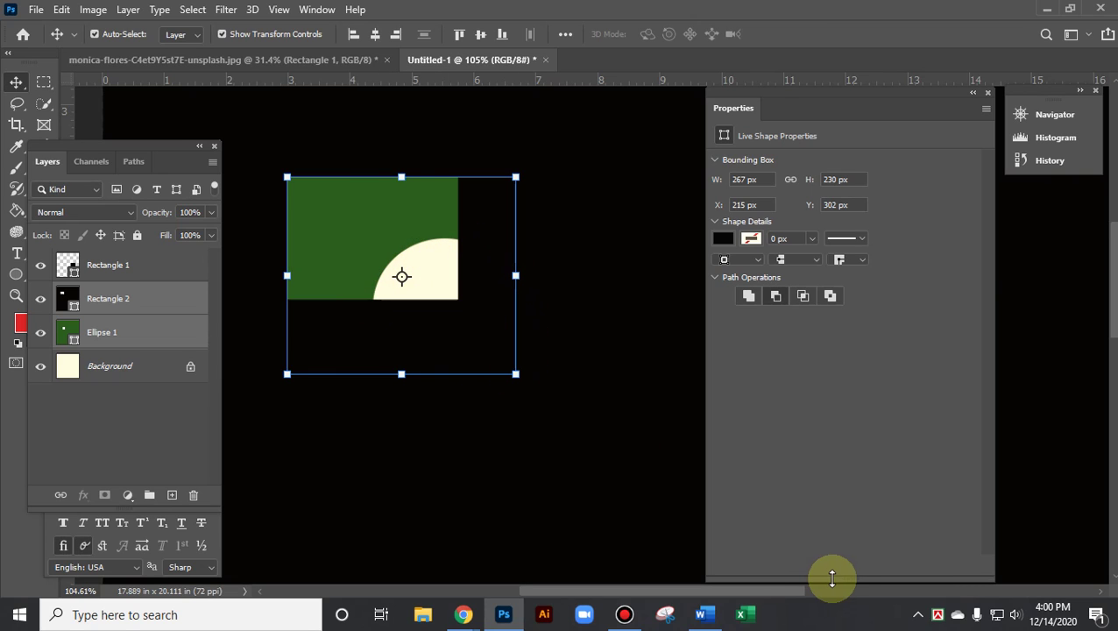
key("ctrl+z")
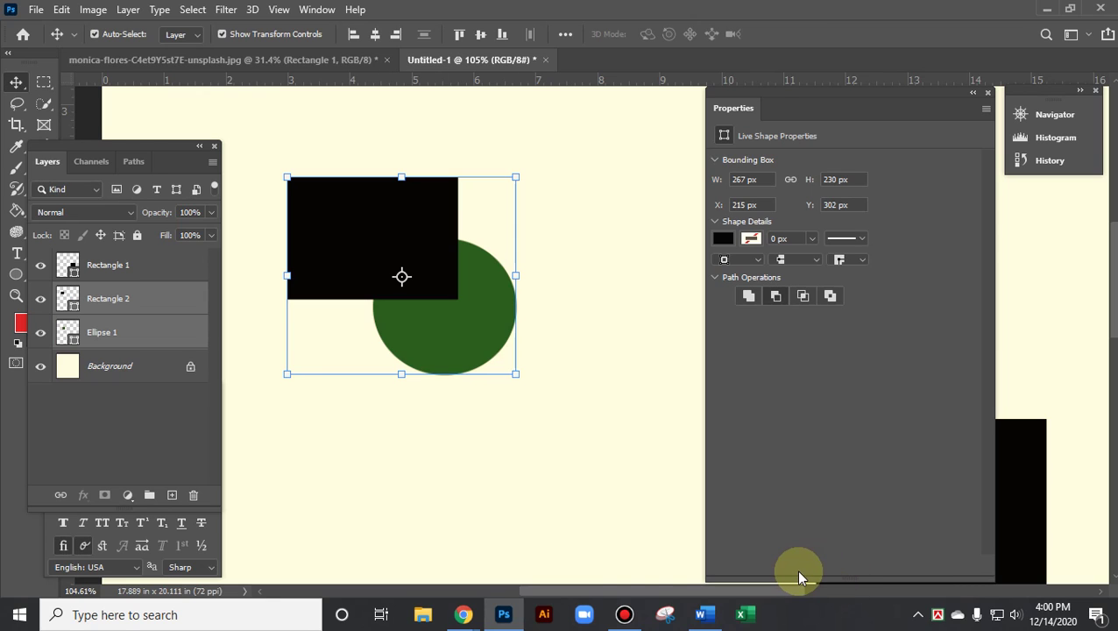
Undo the layer reordering so the green ellipse lies in front of the black rectangle
left_click(554, 467)
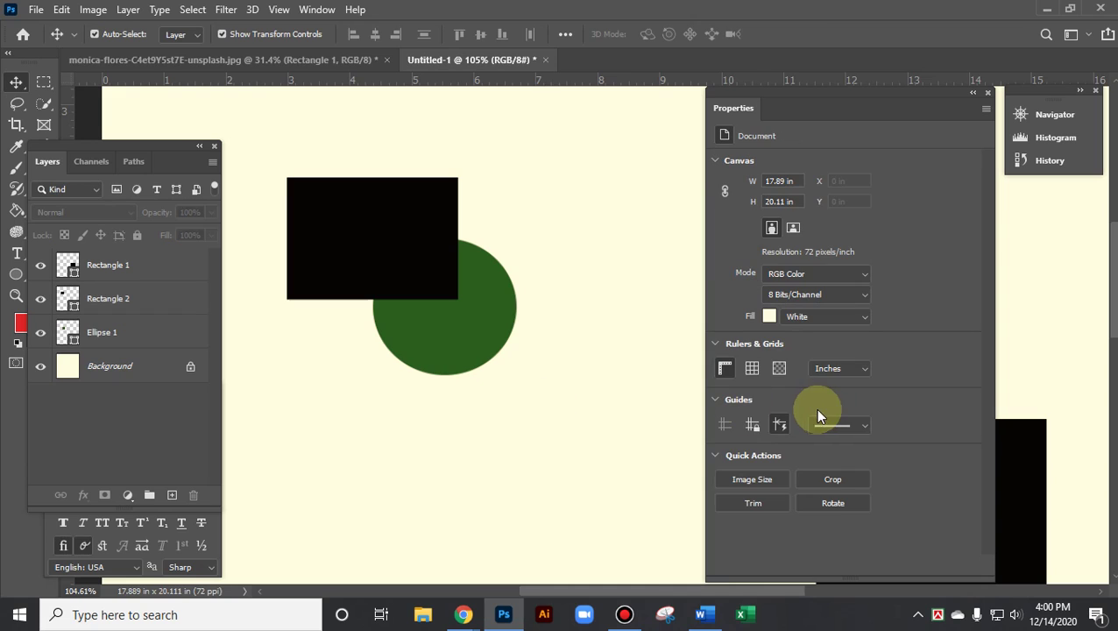
key("ctrl+z")
key("ctrl+z")
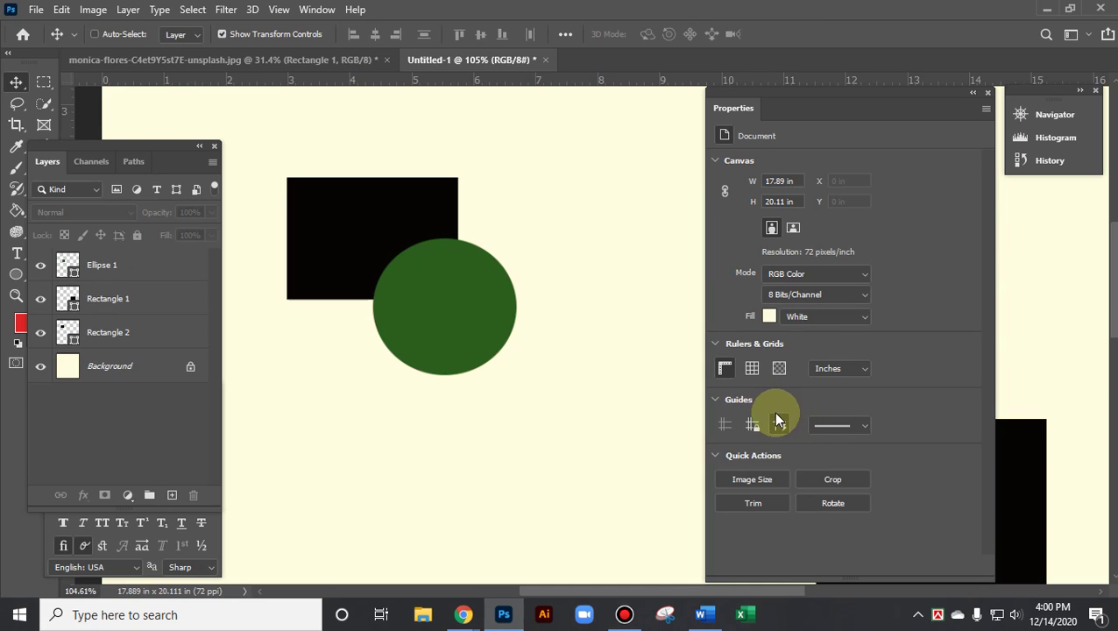
Select the overlapping rectangle and ellipse and delete all shape layers, leaving only the background
left_click_drag(272, 155, 431, 267)
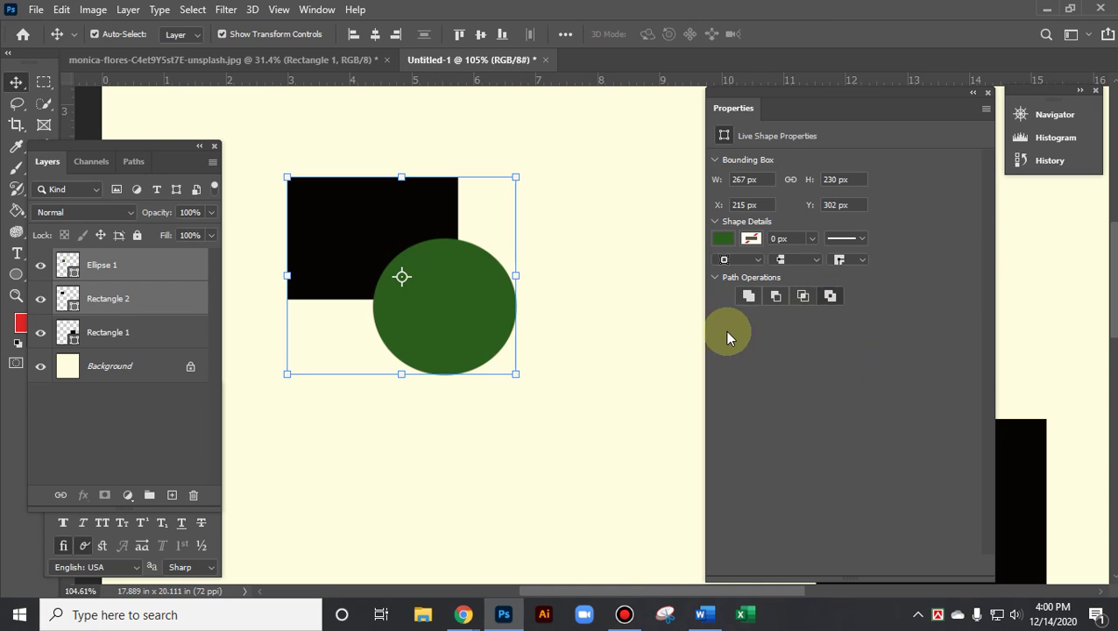
key("Delete")
key("Delete")
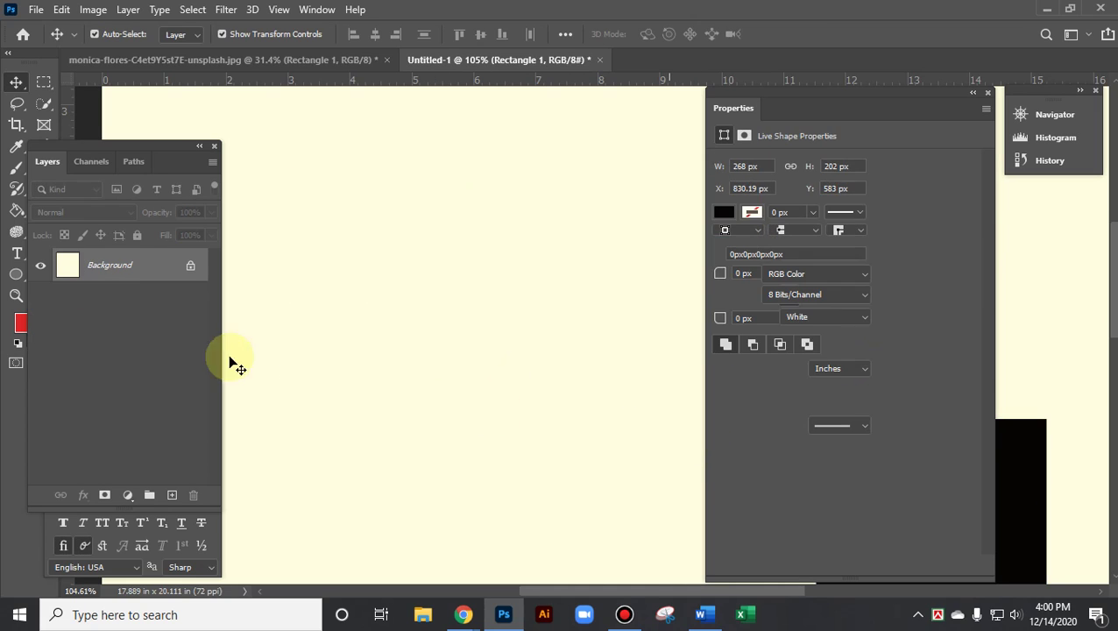
Move the Layers panel clear of the toolbar and draw an eight-pointed black star about 191 px wide with the Polygon tool
left_click_drag(151, 158, 218, 137)
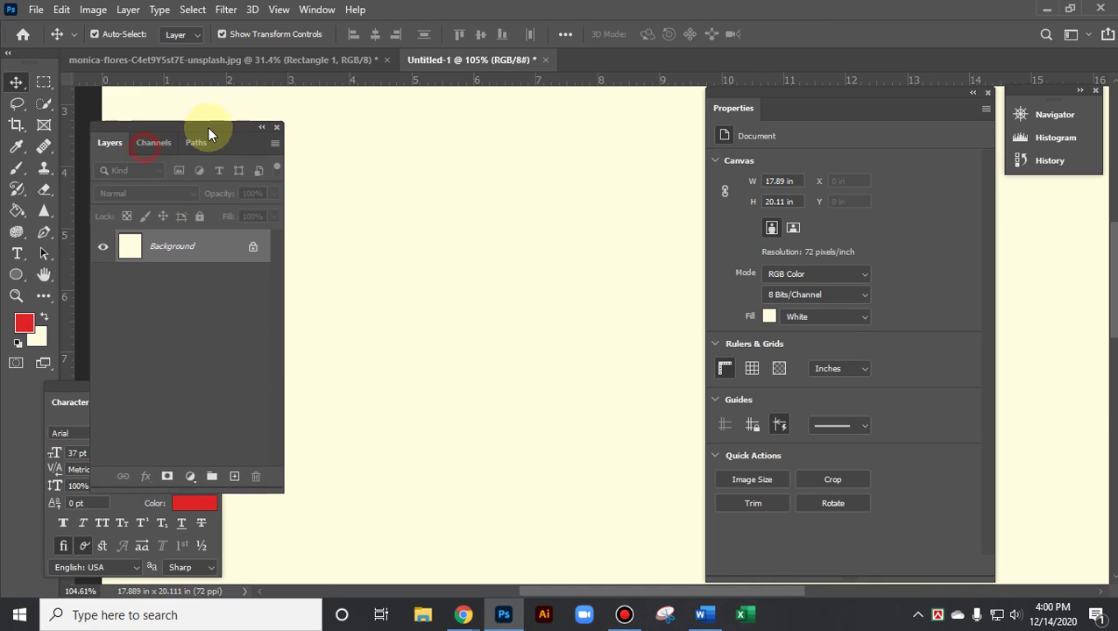
left_click_drag(15, 274, 107, 321)
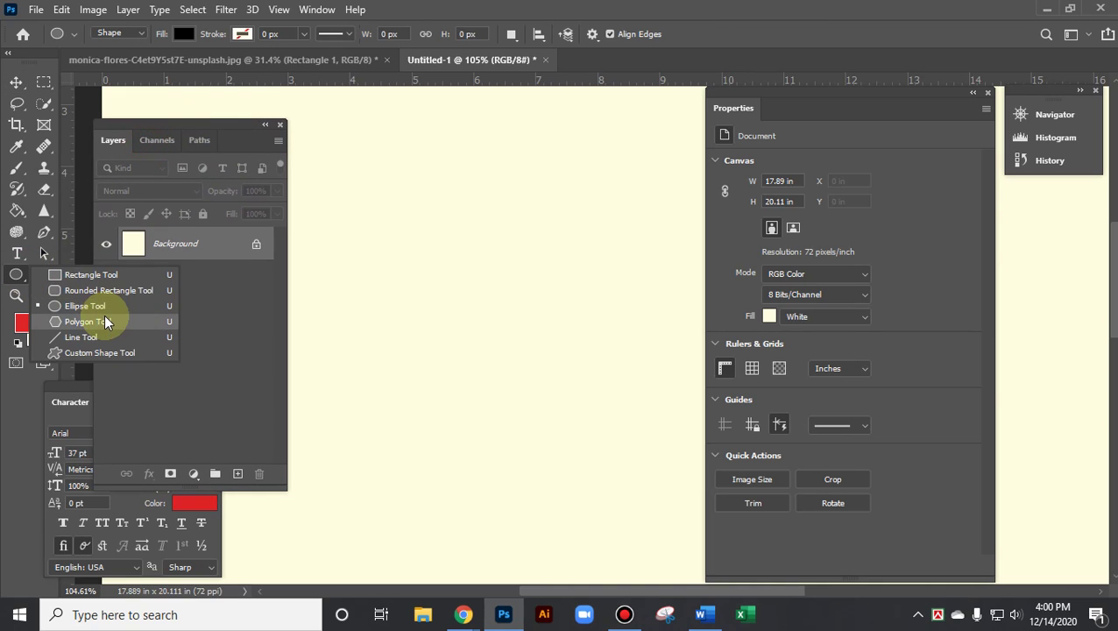
left_click_drag(400, 220, 442, 294)
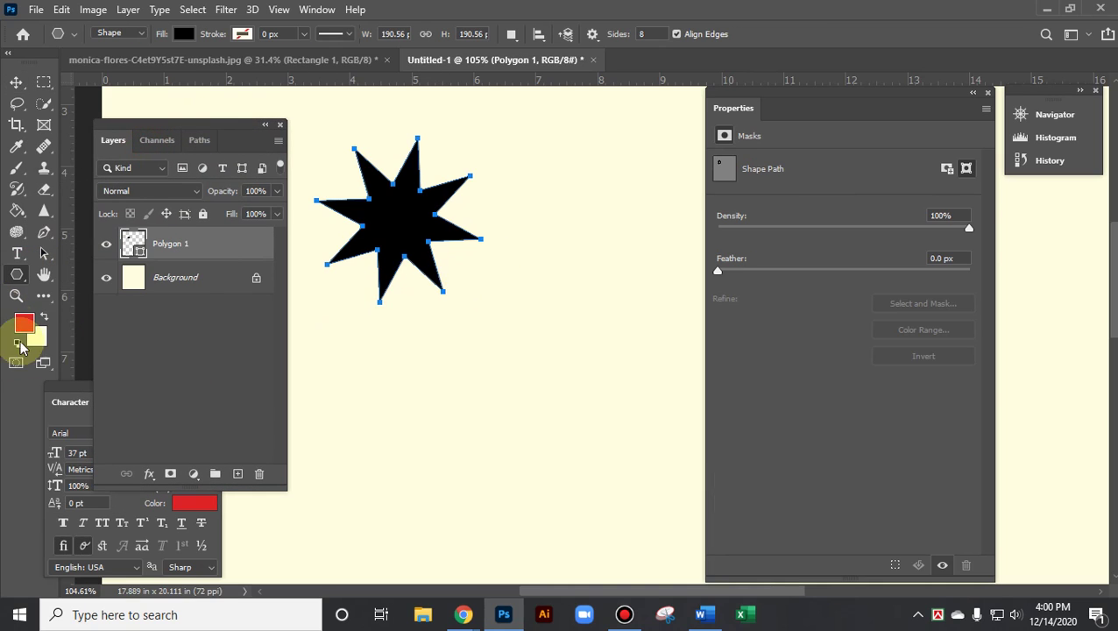
Try drawing a second polygon star beside the first, undo it, and return to the Polygon tool
left_click_drag(17, 275, 118, 324)
left_click_drag(568, 250, 606, 323)
key("ctrl+z")
left_click_drag(19, 279, 85, 322)
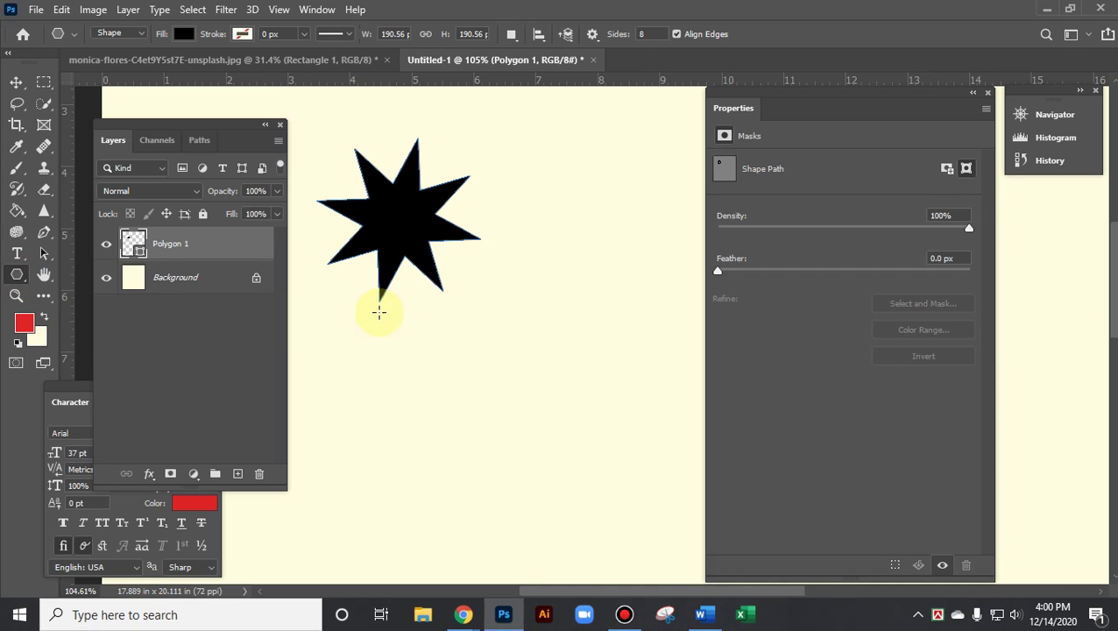
Try another eight-pointed star over the first, undo it, and create a separate star with 3 sides
left_click_drag(401, 229, 478, 321)
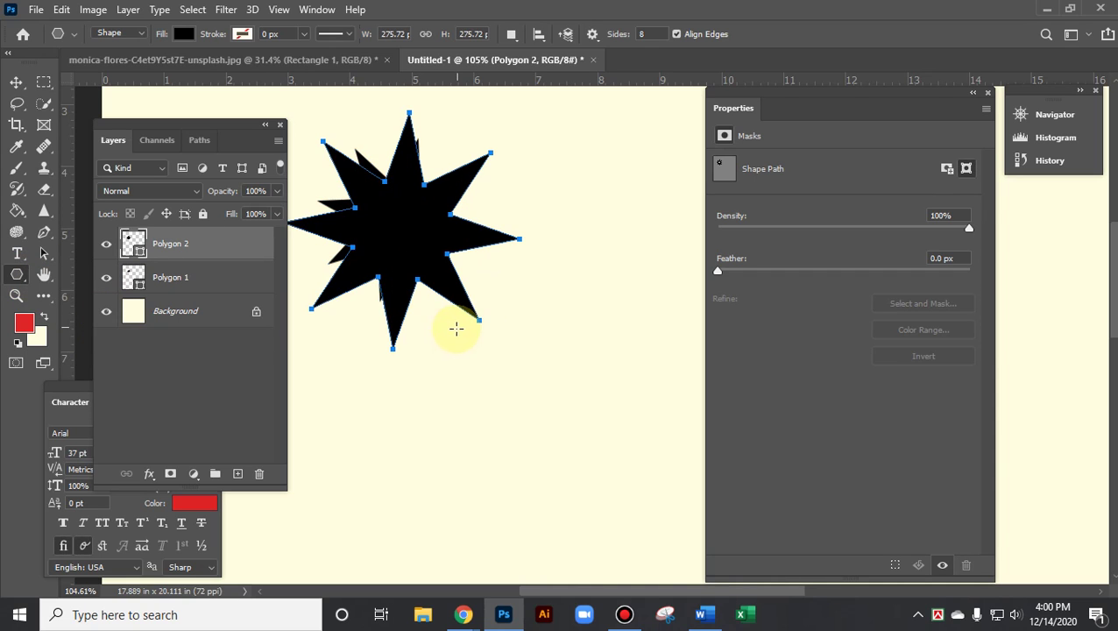
key("ctrl+z")
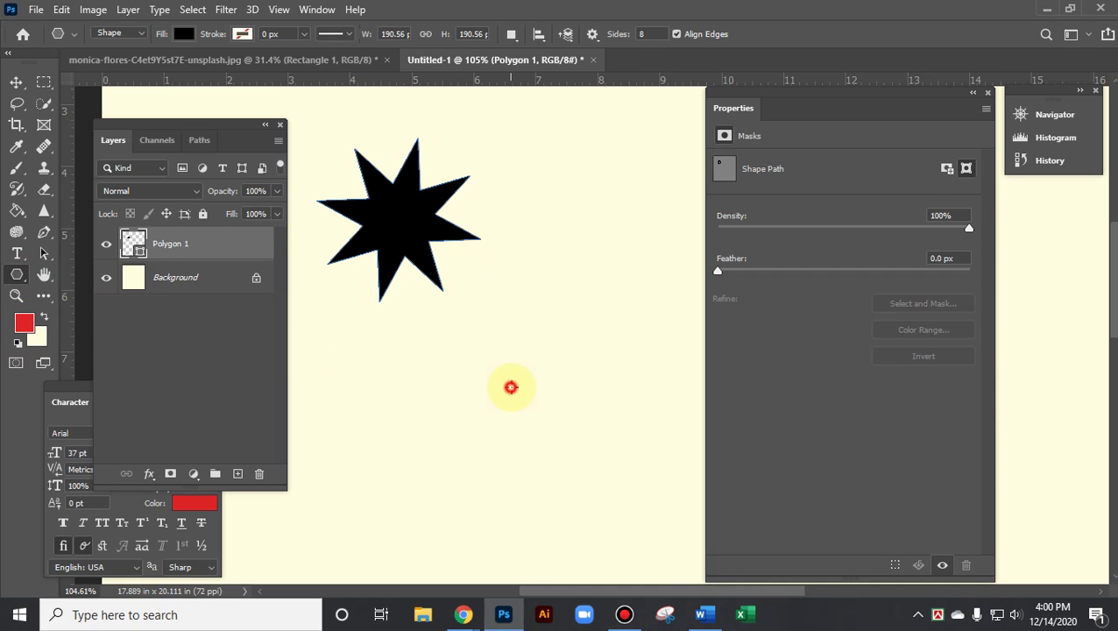
left_click(511, 386)
left_click(547, 211)
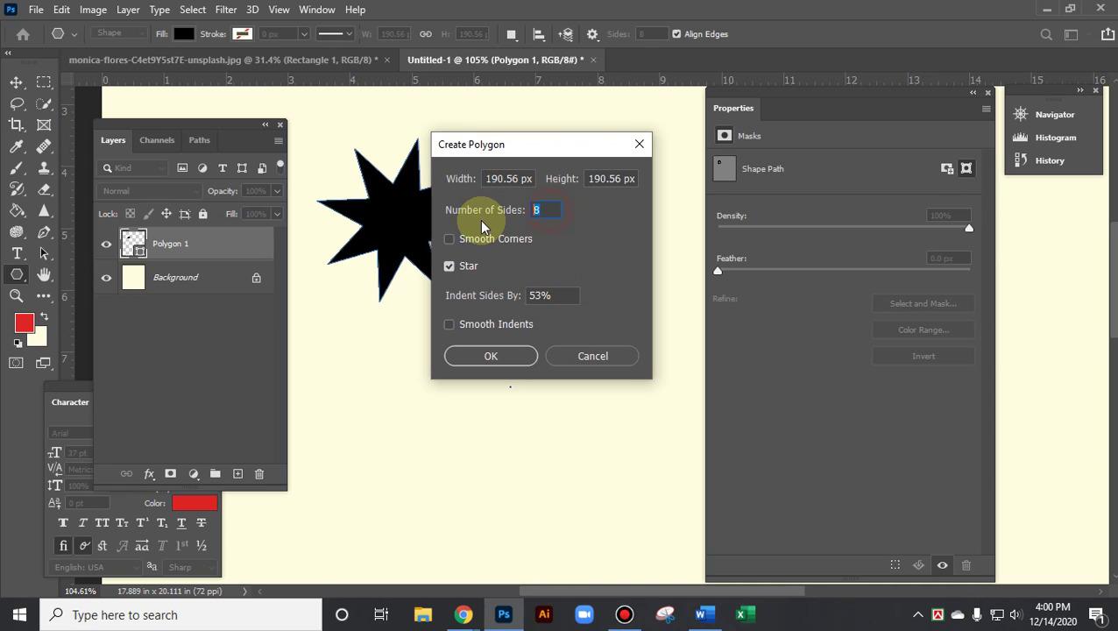
type("3")
key("Return")
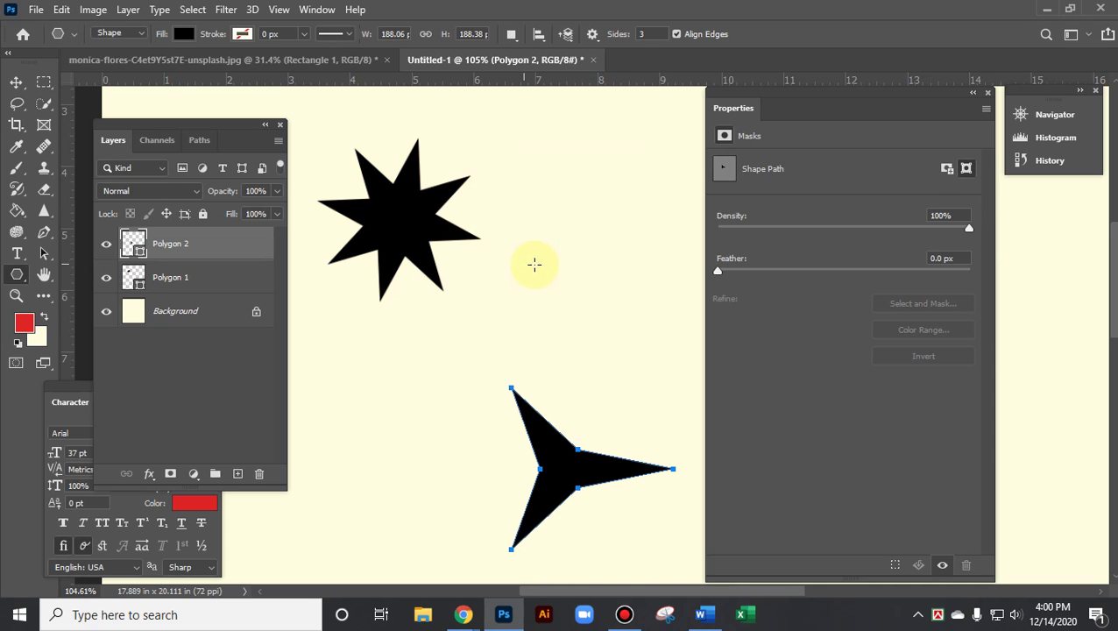
Move the three-pointed star over the eight-pointed one, shift the Layers panel upward, and delete the three-pointed star
left_click(18, 83)
left_click_drag(563, 462, 450, 283)
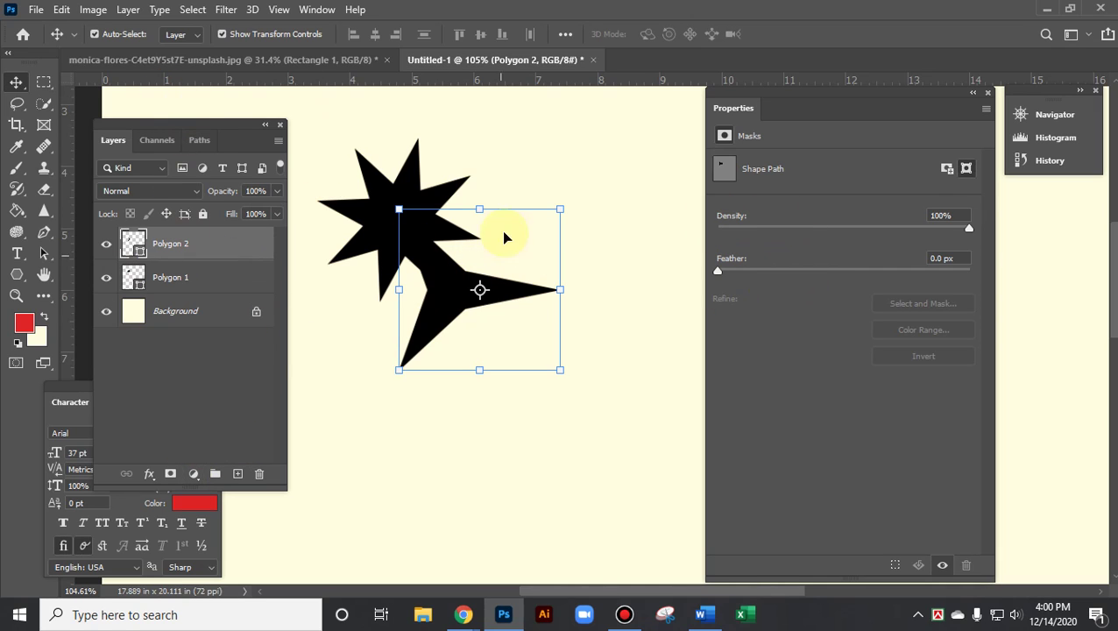
left_click_drag(451, 303, 386, 309)
left_click_drag(176, 127, 195, 105)
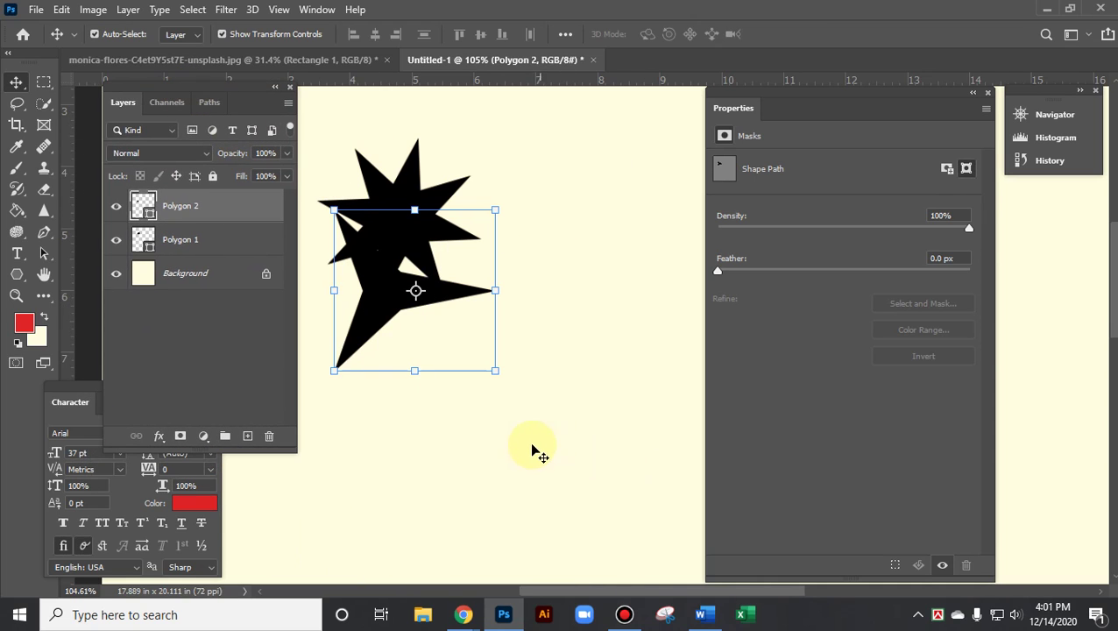
left_click_drag(380, 298, 512, 360)
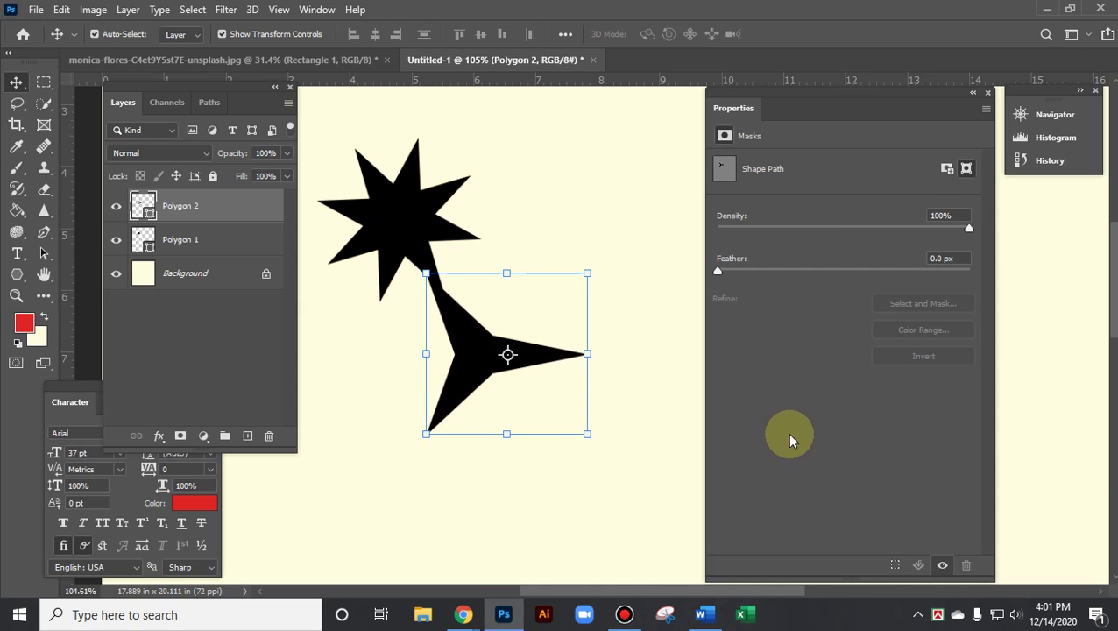
key("Delete")
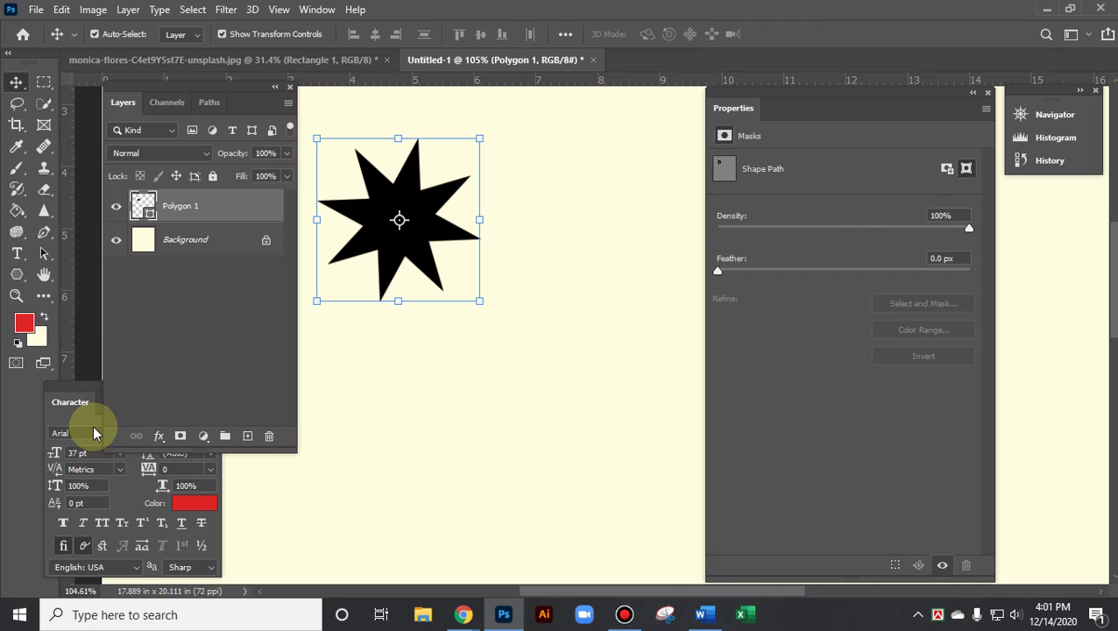
Draw a 154 × 148 px rectangle overlapping the black star's lower-right part and fill it with pinkish red
left_click(16, 274)
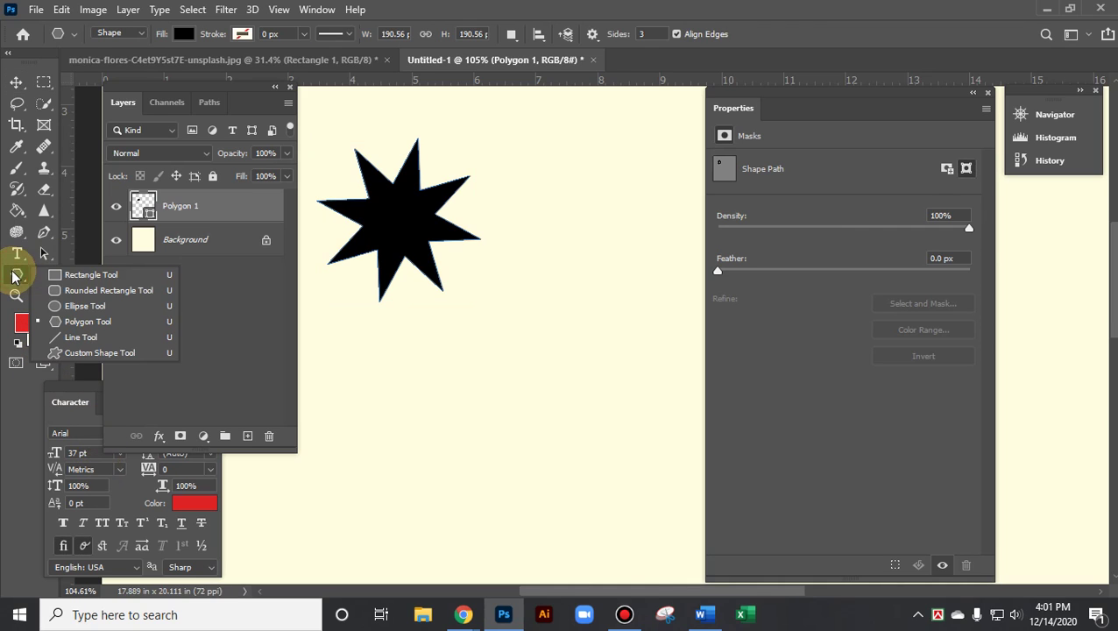
left_click(66, 271)
left_click_drag(541, 188, 410, 315)
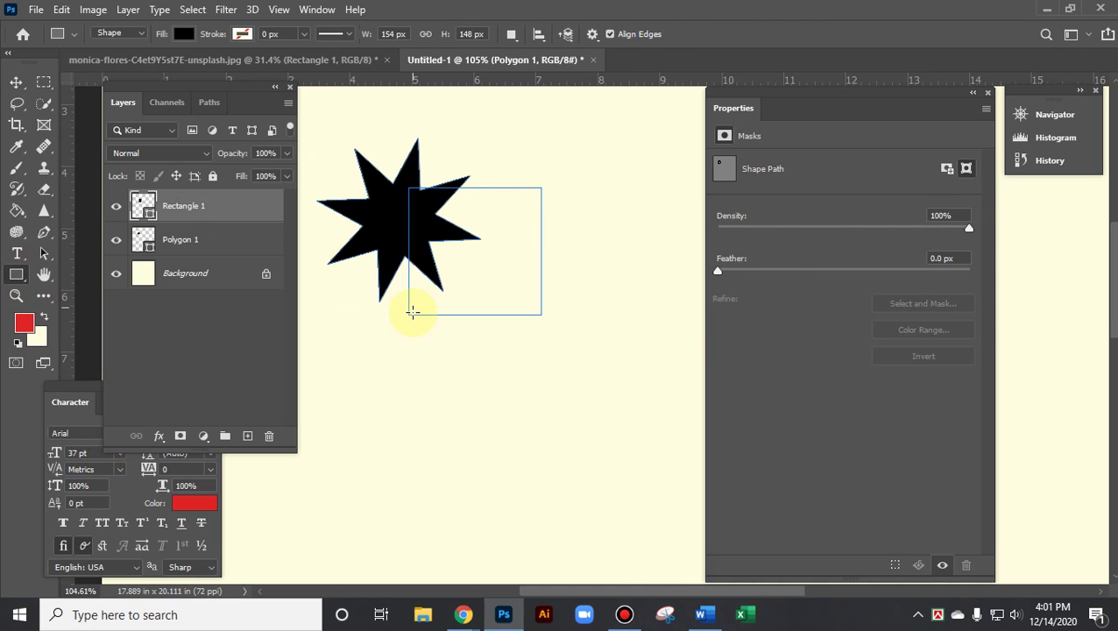
left_click(726, 213)
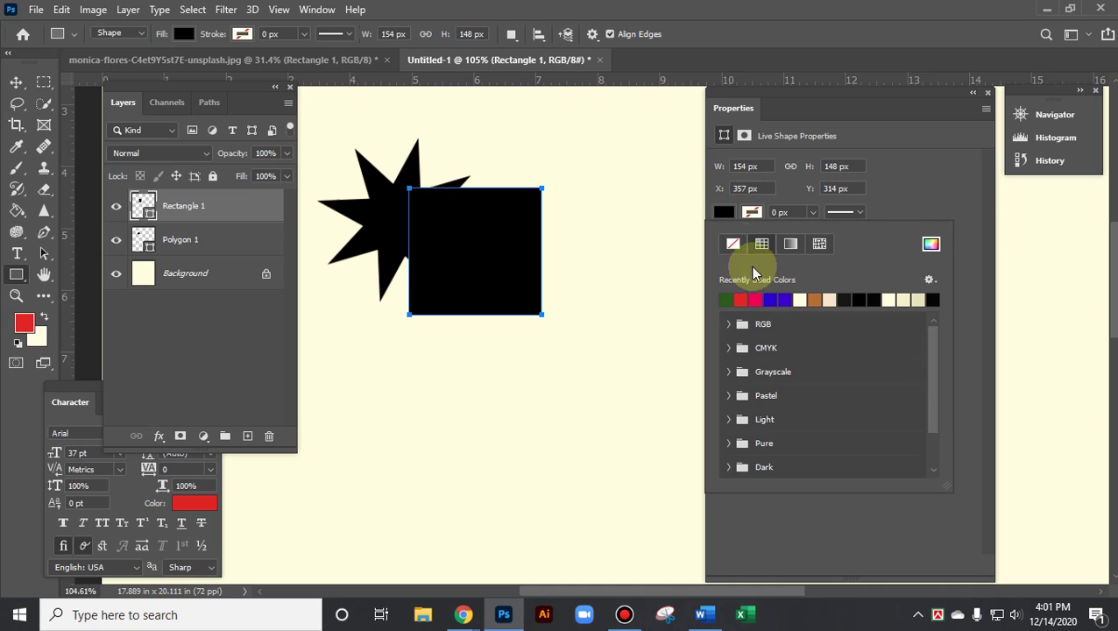
left_click(727, 299)
Select both shapes together, deselect them, and move the pink rectangle down off the star to about X 413, Y 403 px
left_click(16, 83)
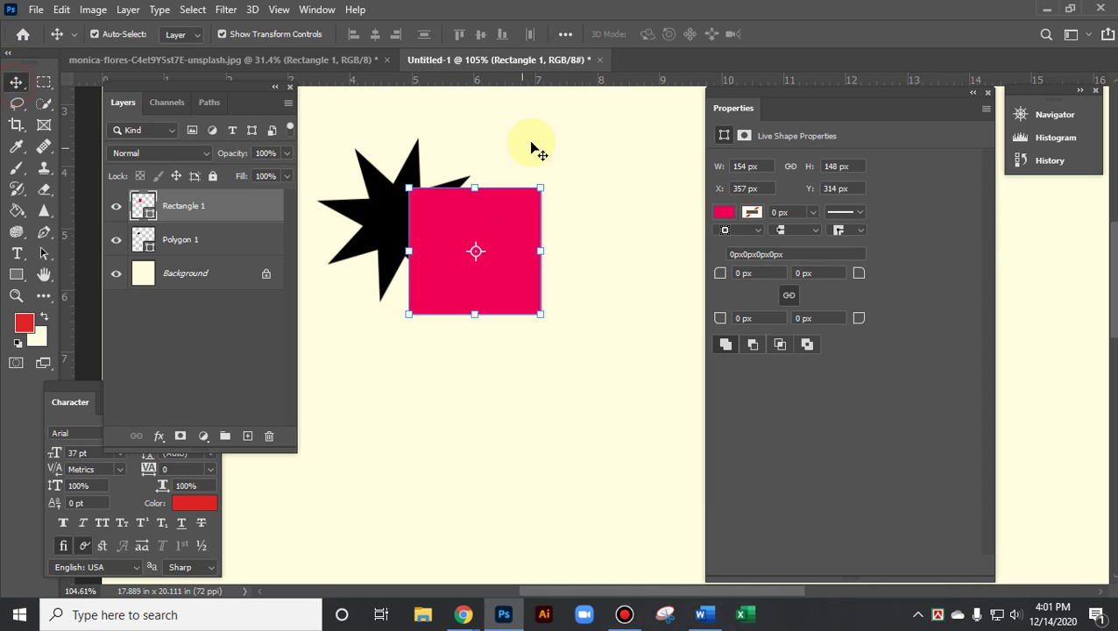
left_click_drag(318, 130, 540, 315)
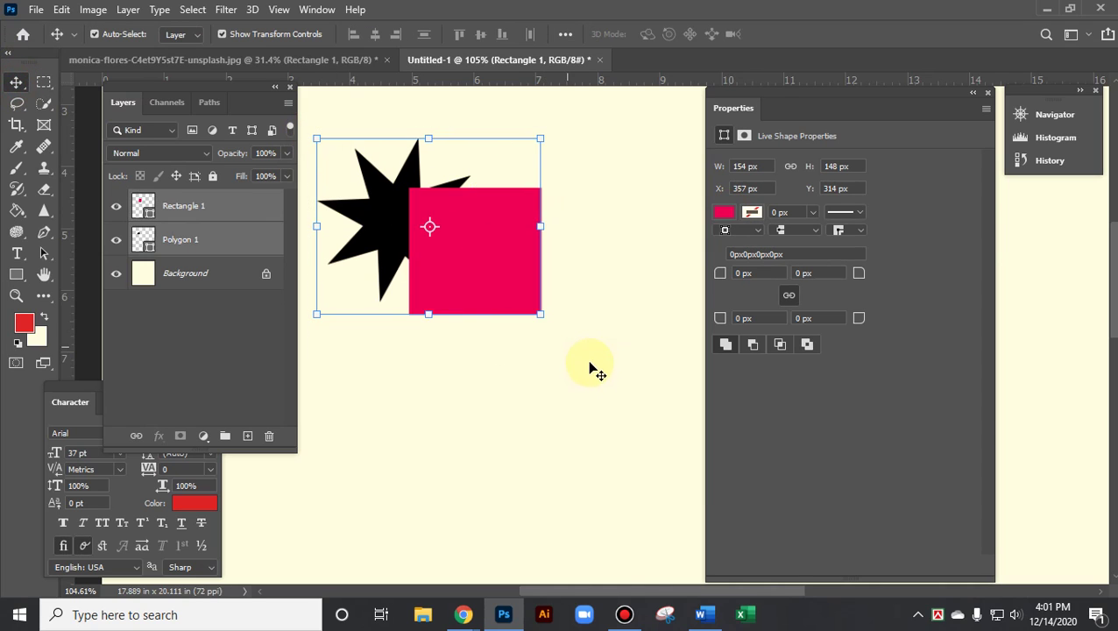
left_click(497, 347)
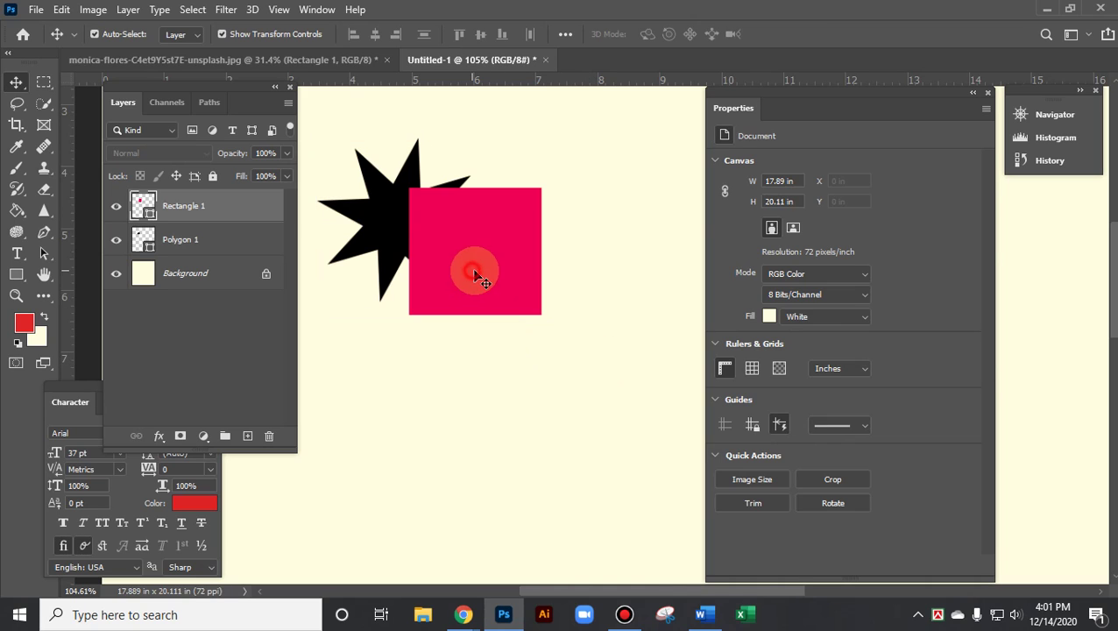
left_click_drag(474, 270, 479, 270)
left_click(380, 220)
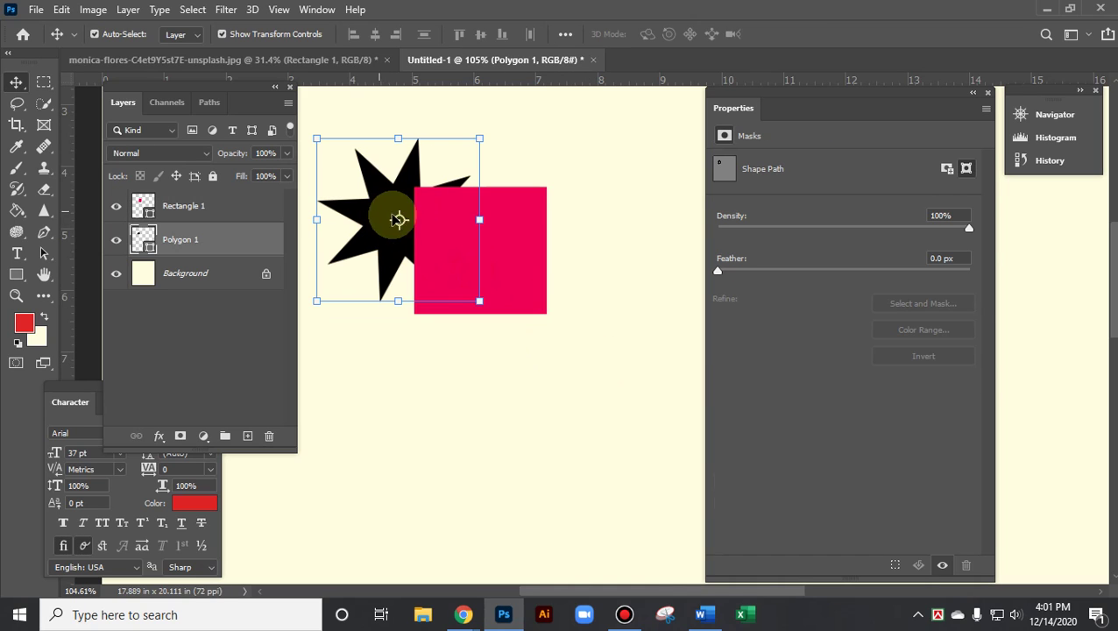
left_click_drag(527, 250, 571, 327)
Add a layer mask to the black star and compare its properties with those of the pink rectangle
left_click(399, 219)
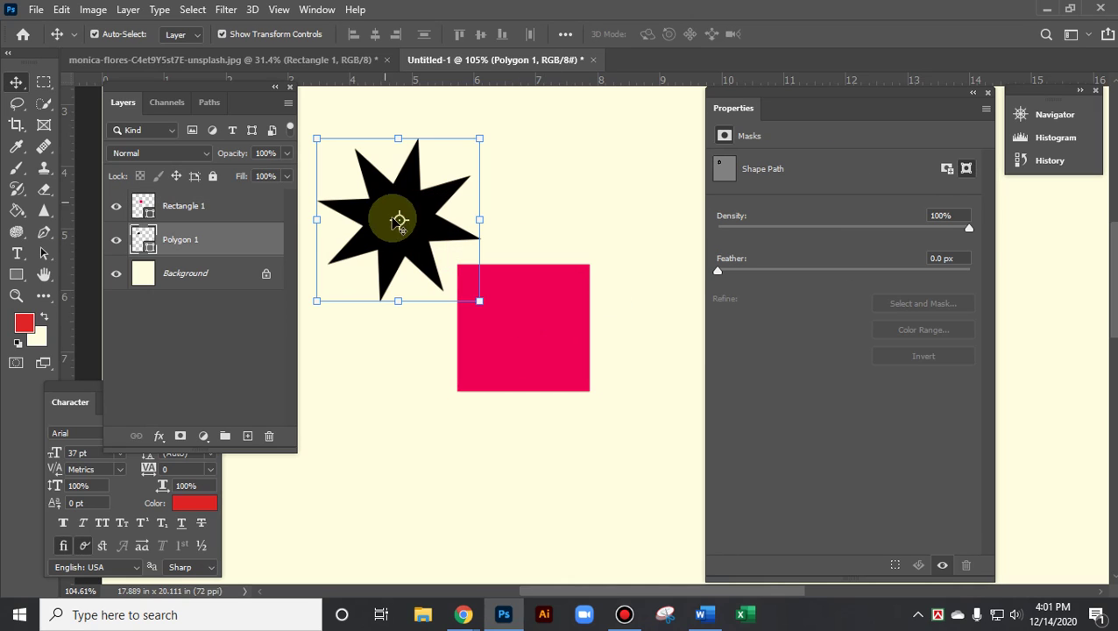
left_click(948, 168)
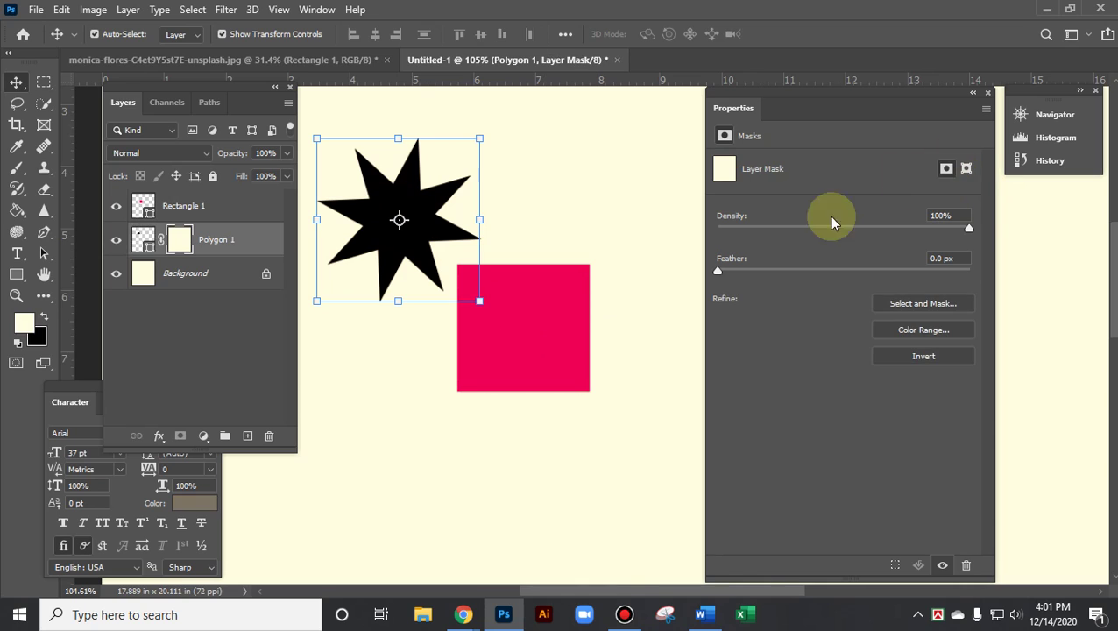
left_click(546, 337)
left_click(450, 238)
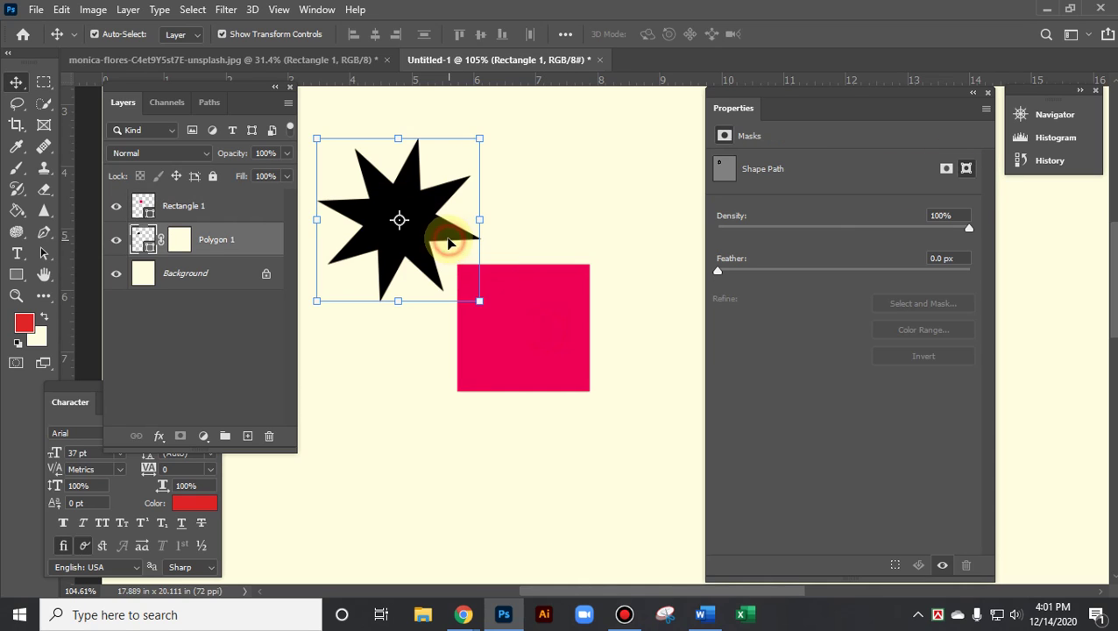
left_click(521, 321)
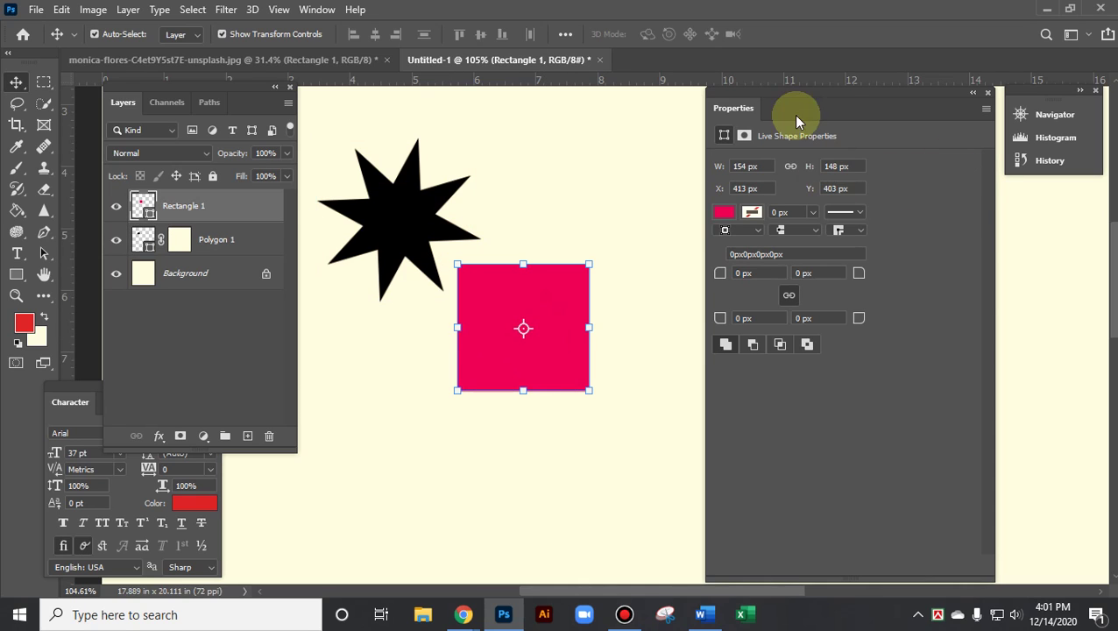
Feather the star's shape path by 3.1 px, and try a lower density before returning it to 100%
left_click(405, 249)
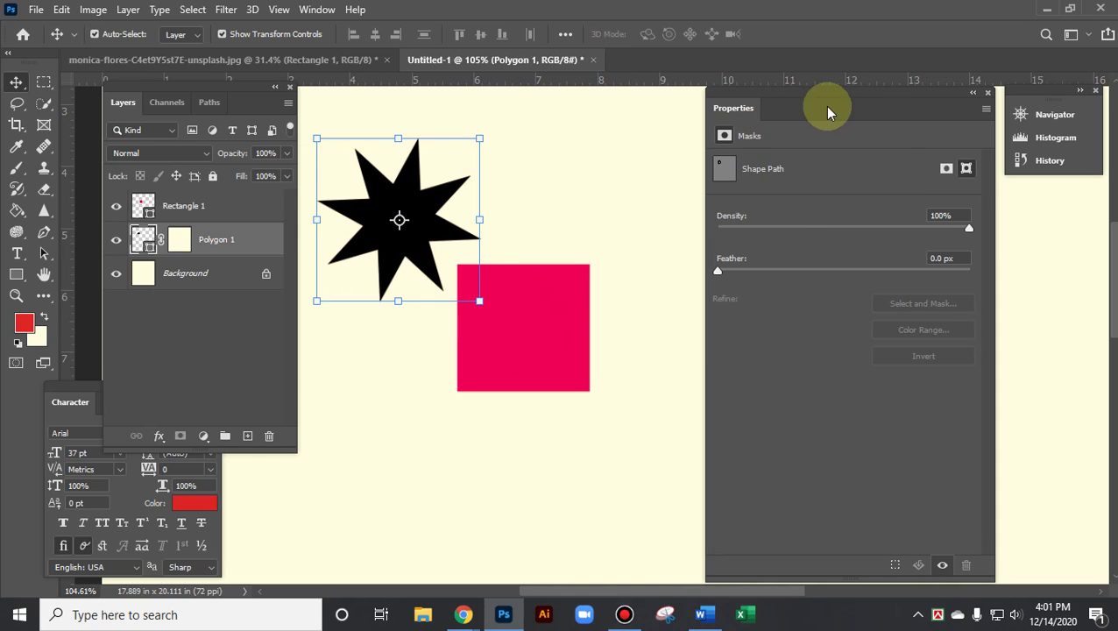
left_click_drag(786, 273, 761, 268)
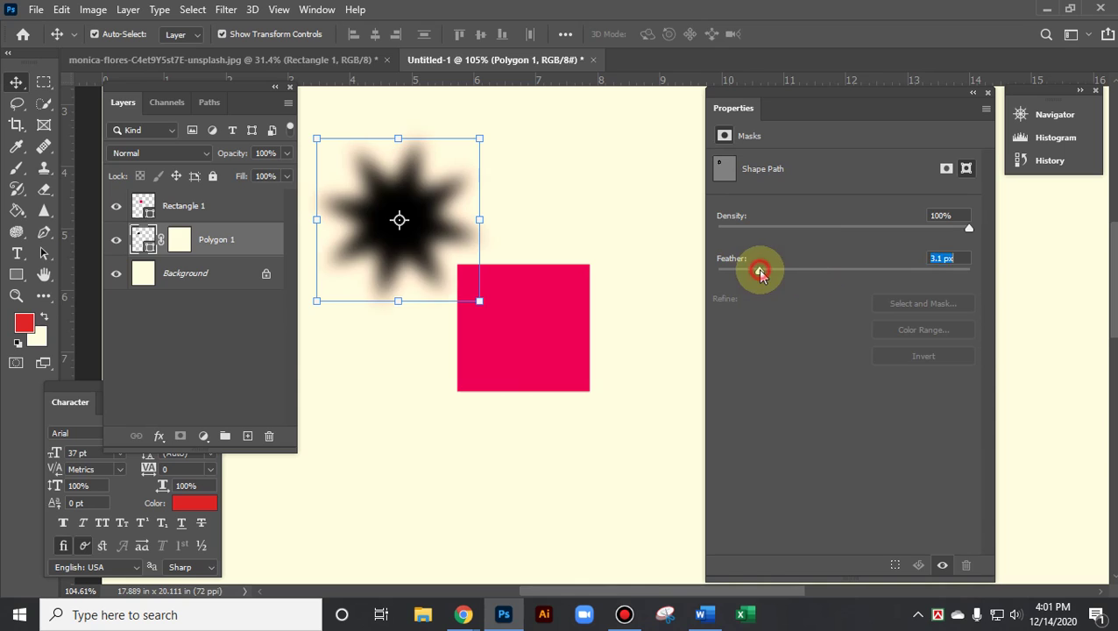
left_click_drag(786, 229, 972, 232)
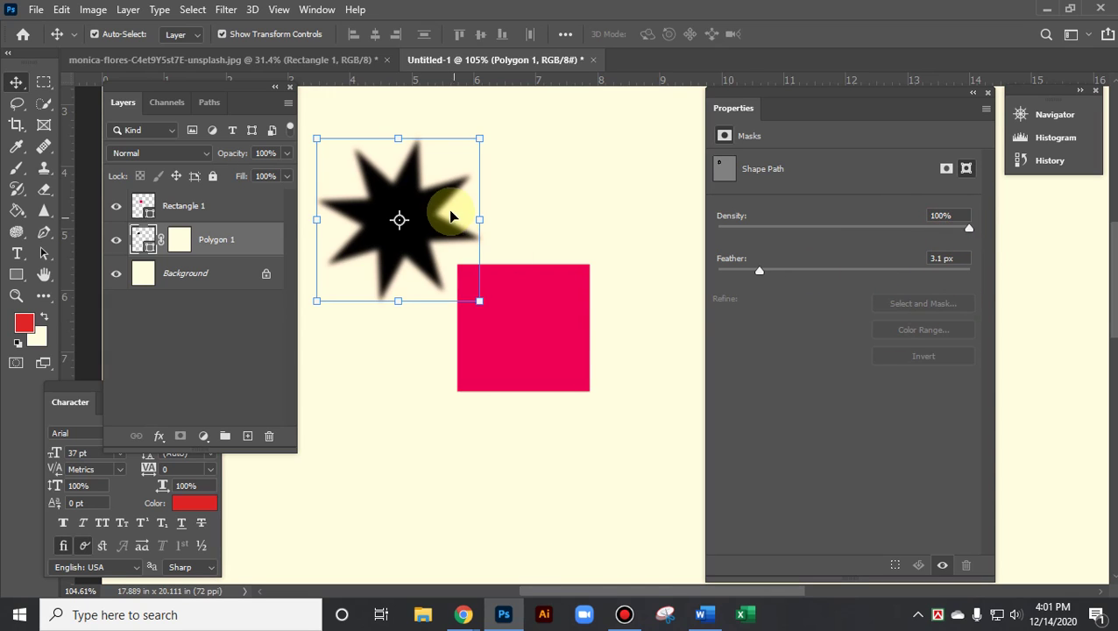
Move the pink rectangle farther from the star to about X 440, Y 447 px and keep it selected
left_click_drag(541, 307, 526, 333)
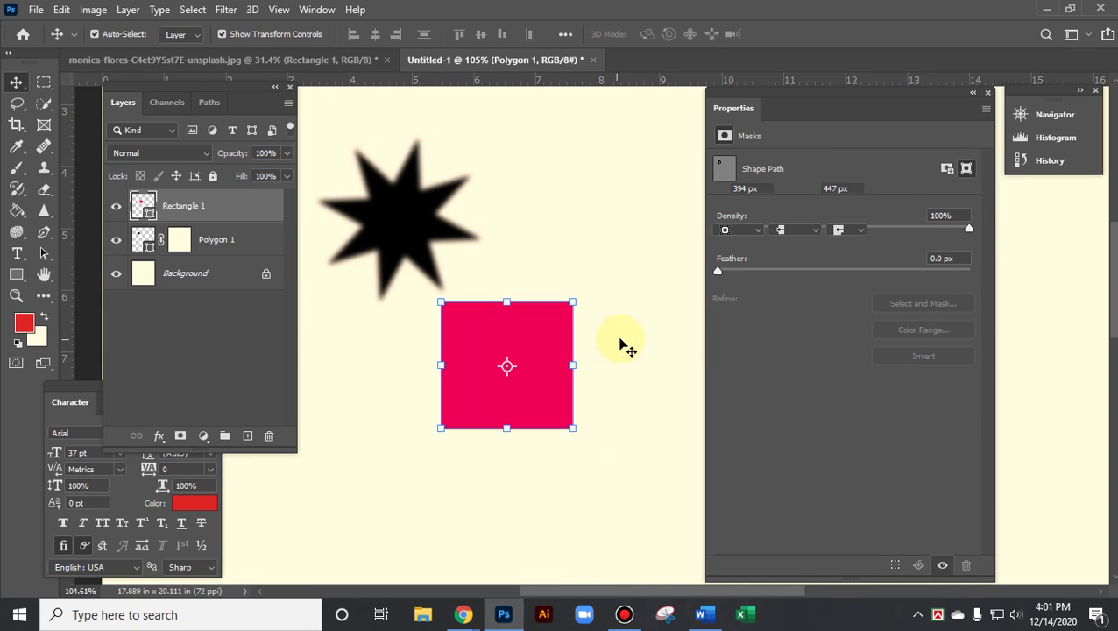
left_click(561, 342)
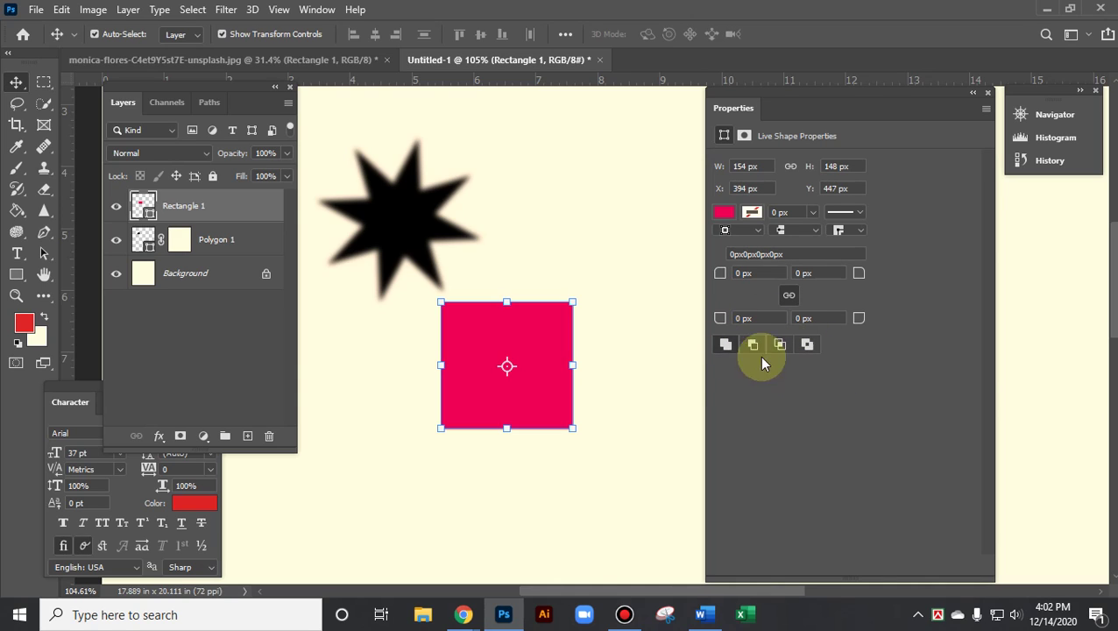
left_click_drag(530, 352, 570, 351)
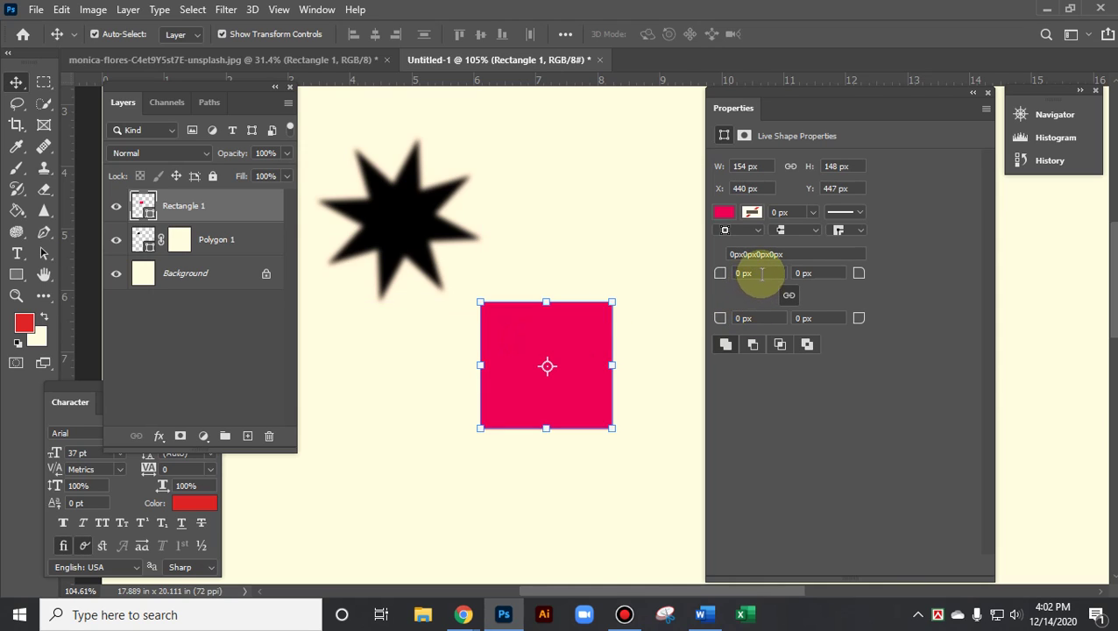
left_click(551, 331)
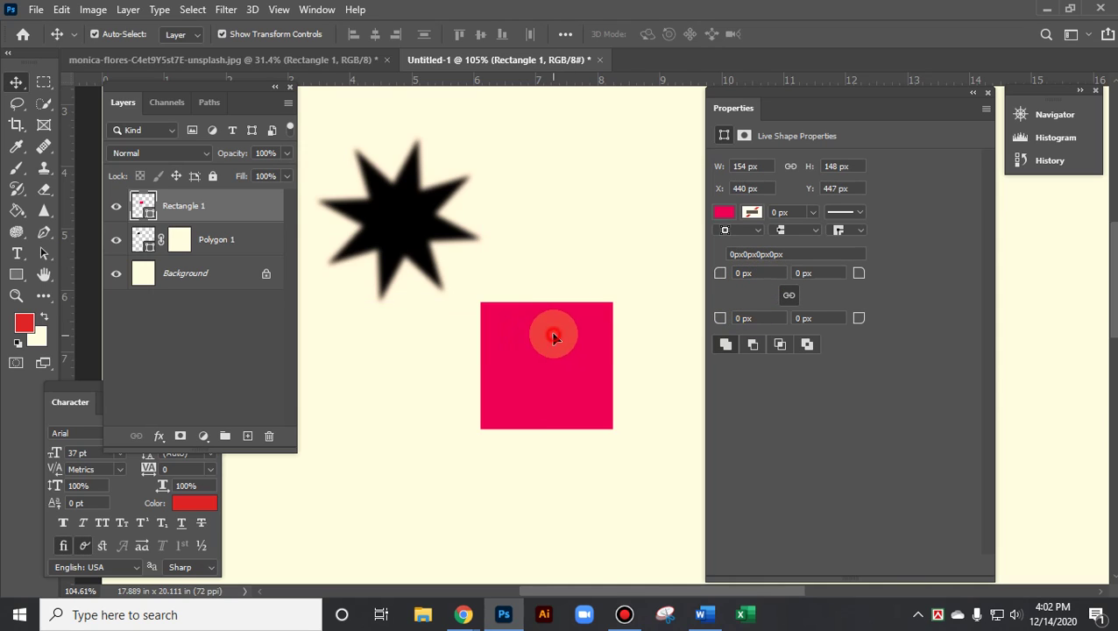
Set all four linked corner radii of the pink rectangle to 50 px
left_click(754, 272)
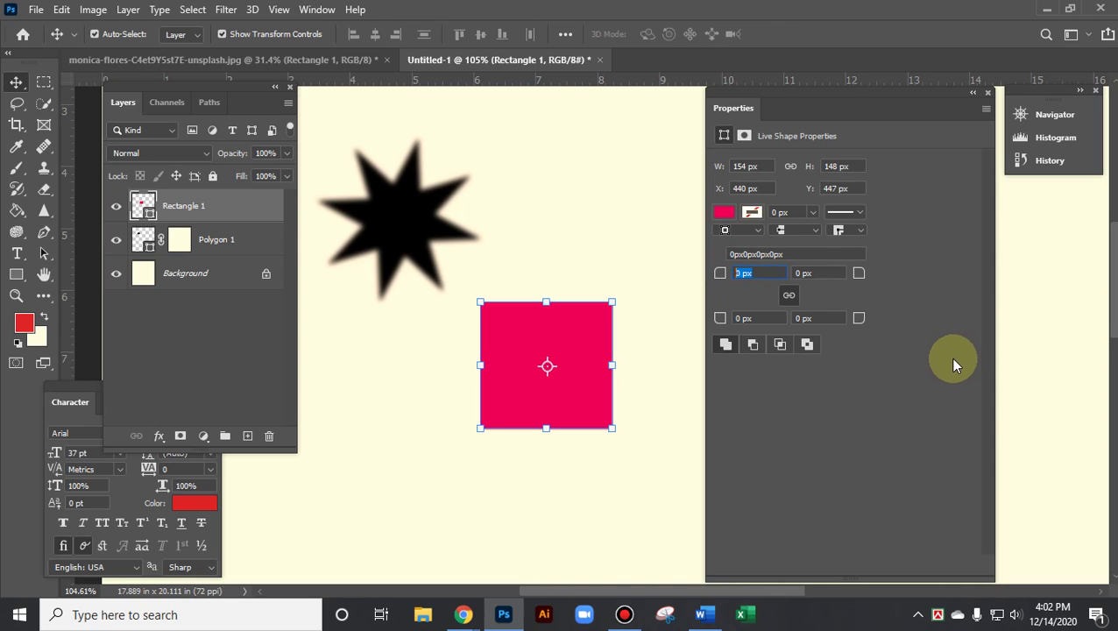
key("Tab")
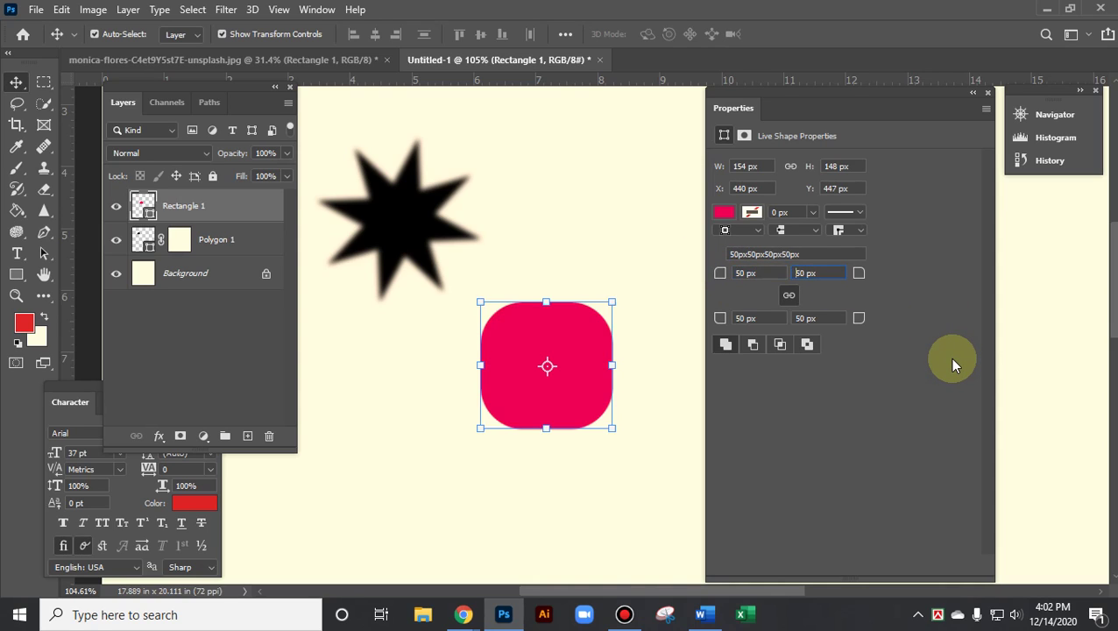
left_click(1019, 335)
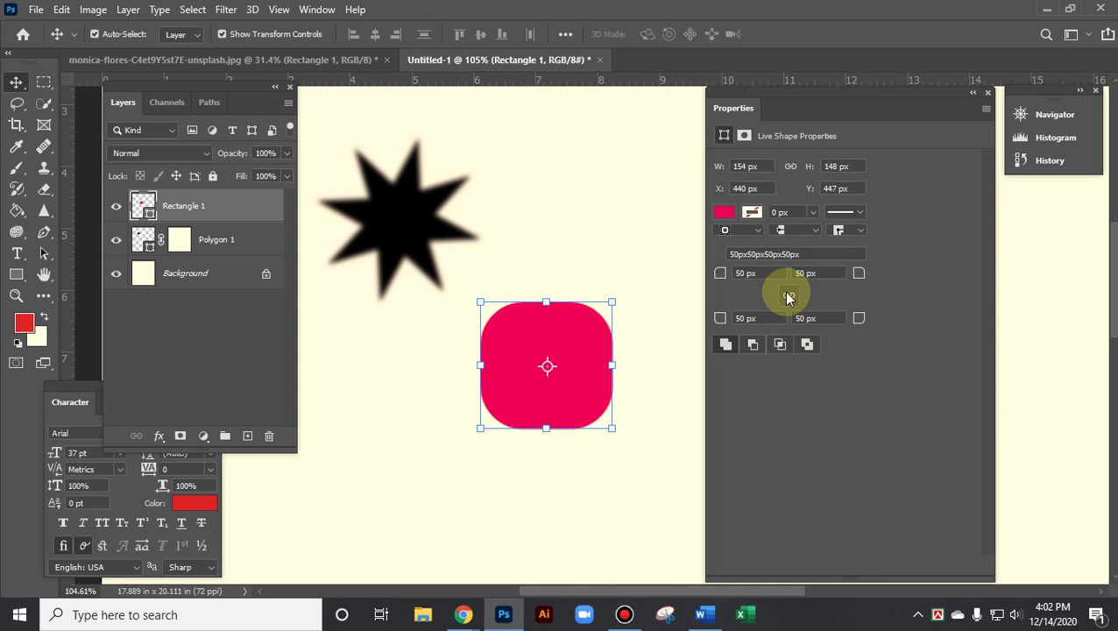
Unlink the rectangle's corner radii and set the top-left corner to 10 px and the top-right corner to 0 px
left_click(757, 273)
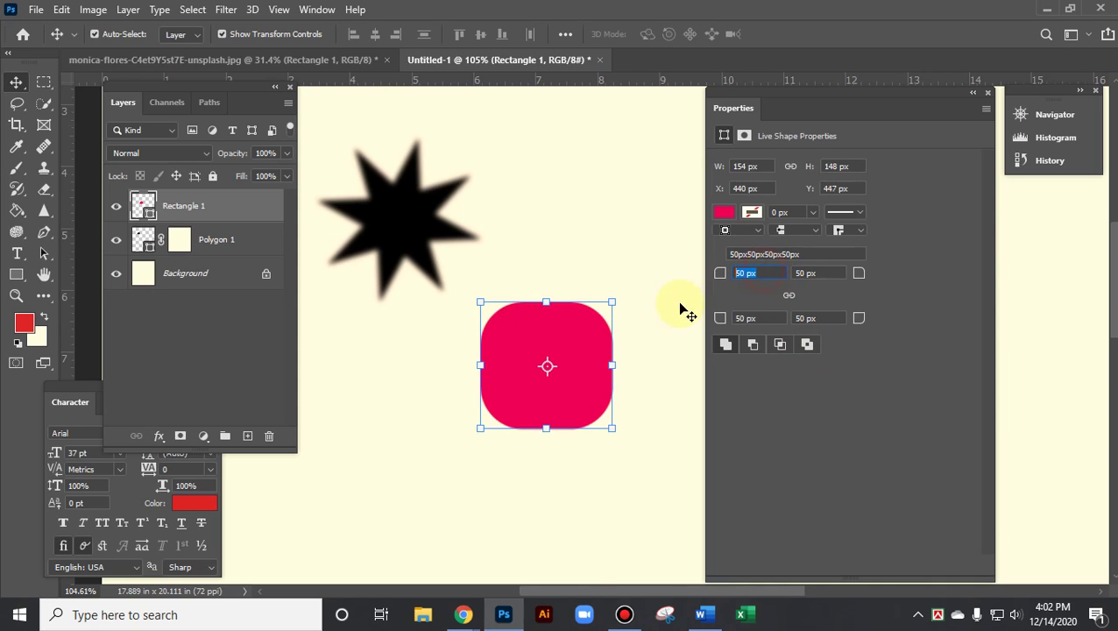
type("10")
key("Tab")
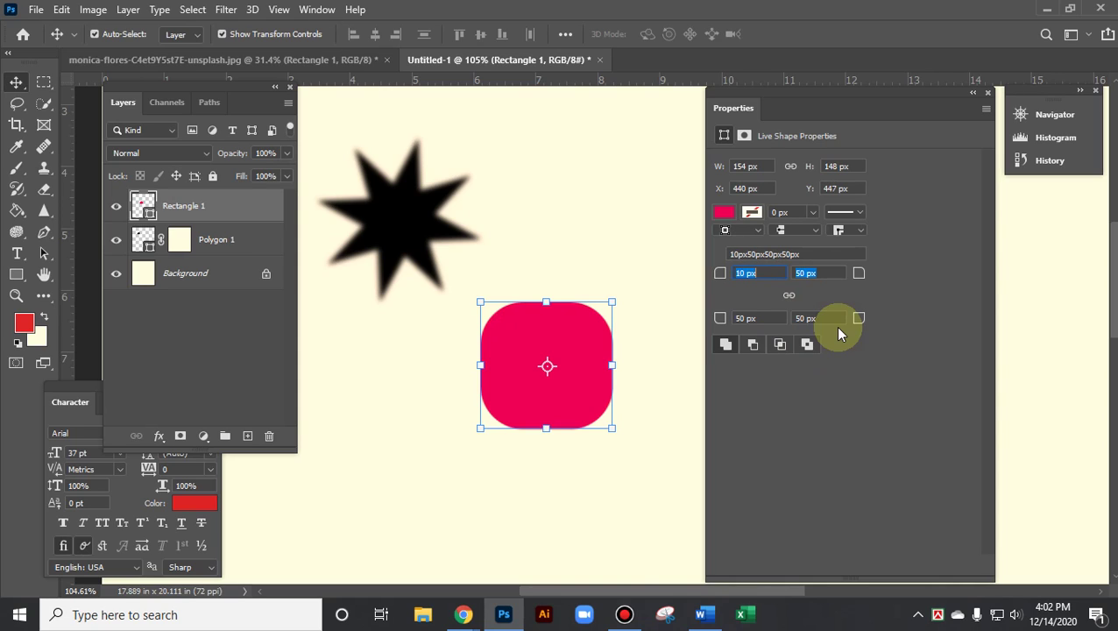
type("0")
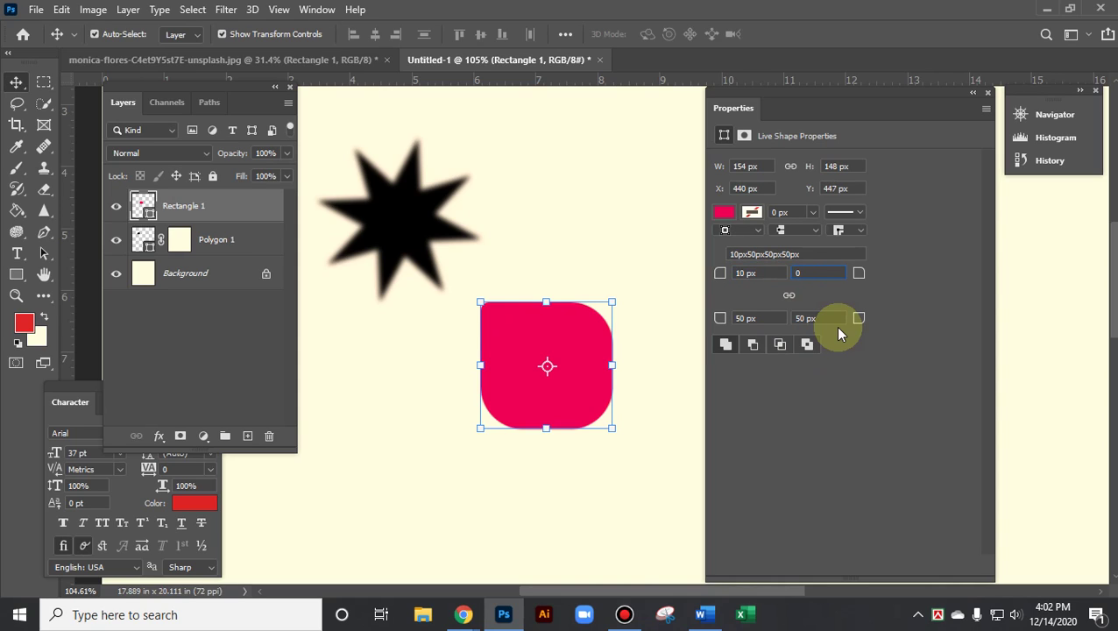
key("Tab")
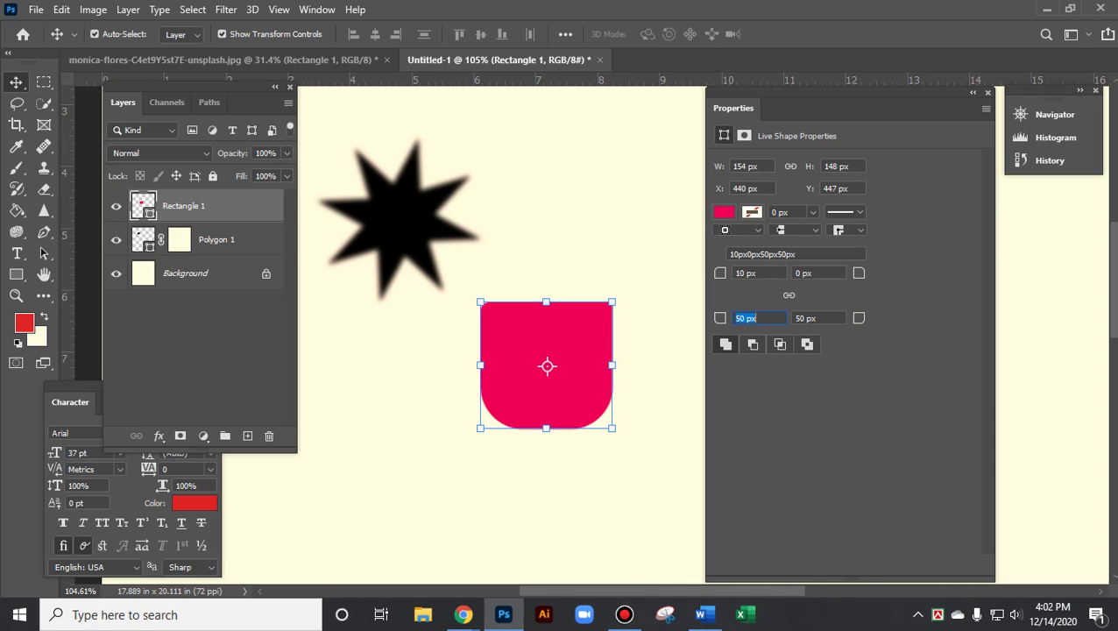
Move the pink rounded shape slightly down and left to about X 420, Y 464 px, deselect it, and select it again
left_click(613, 511)
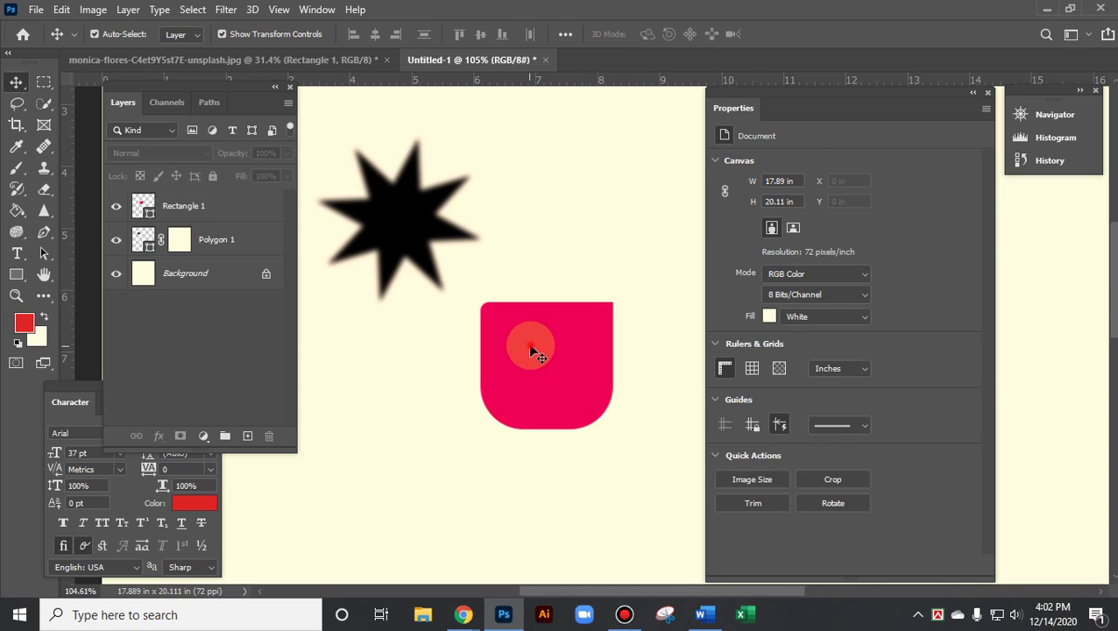
left_click_drag(529, 350, 514, 365)
left_click(589, 489)
left_click(544, 379)
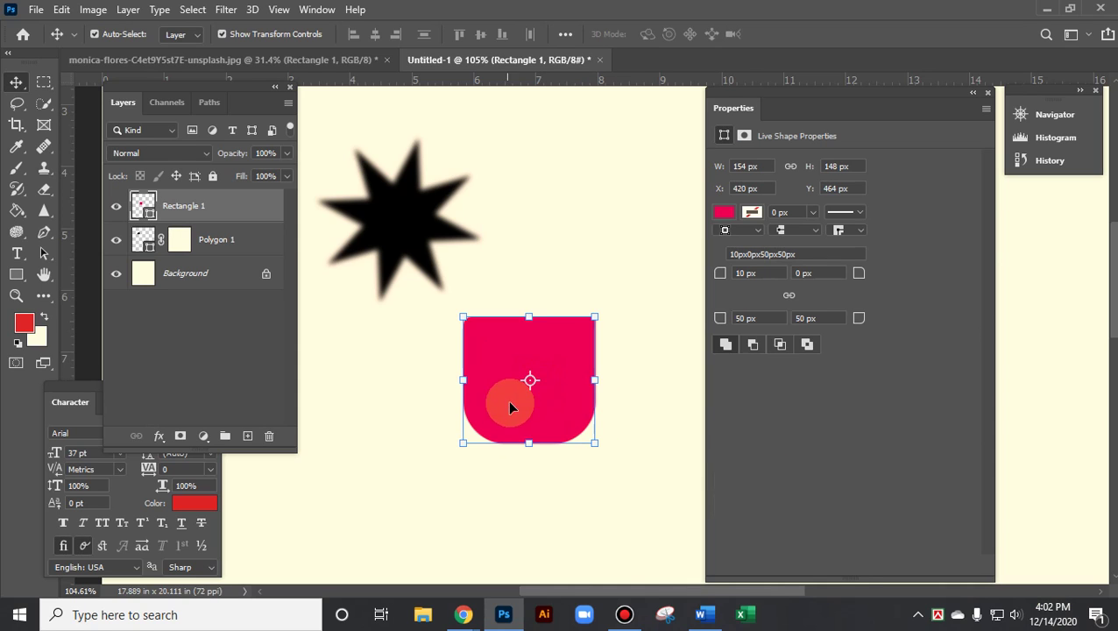
Set the pink rectangle's top-left corner radius to 0 px, deselect the shape, and select it again
left_click(766, 273)
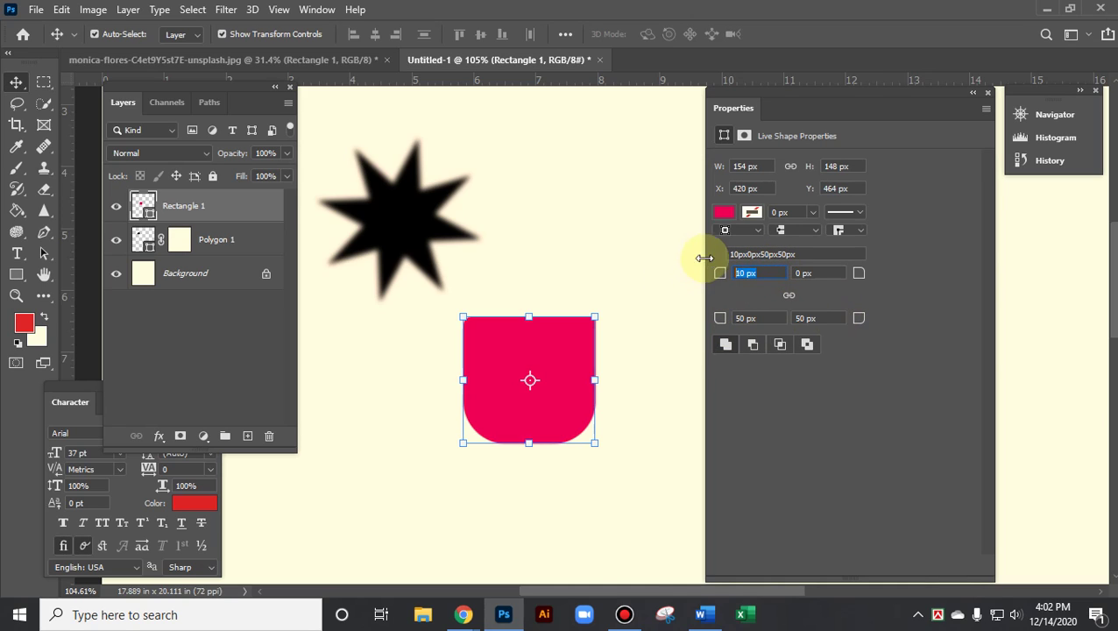
type("0")
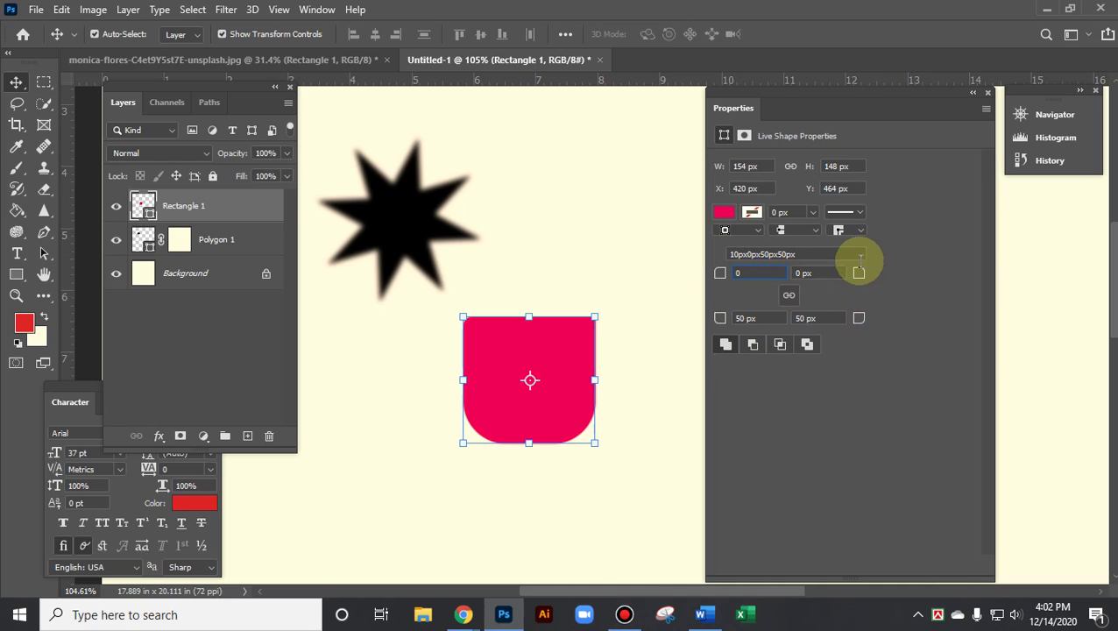
left_click(427, 412)
left_click(550, 240)
left_click(529, 392)
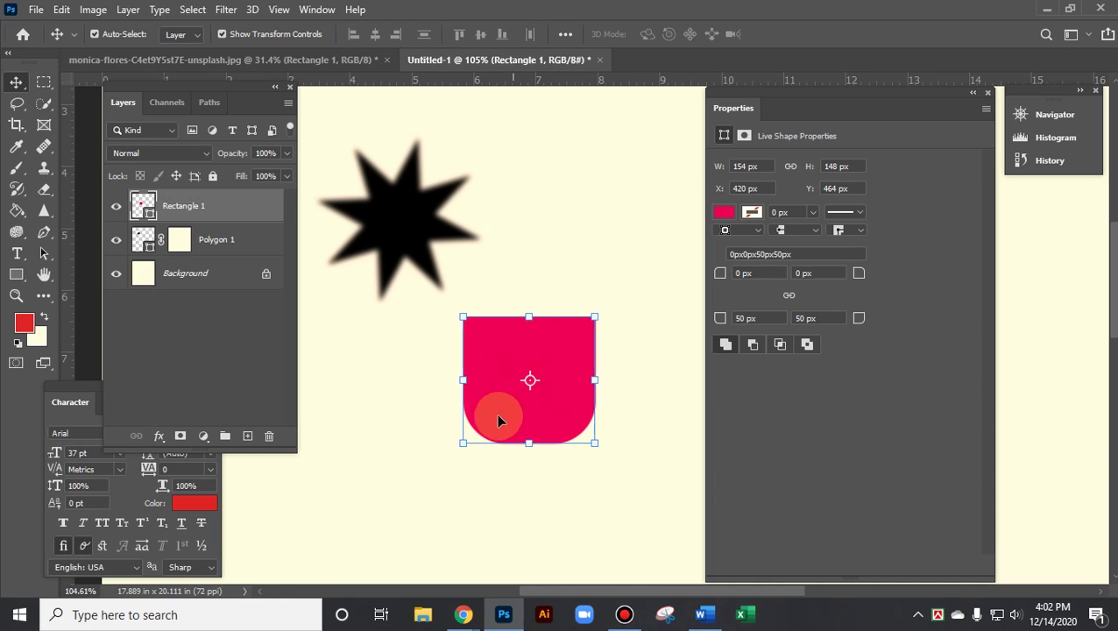
Set the pink rectangle's top two corner radii to 30 px and bottom two to 0 px, then deselect and reselect it
left_click(747, 274)
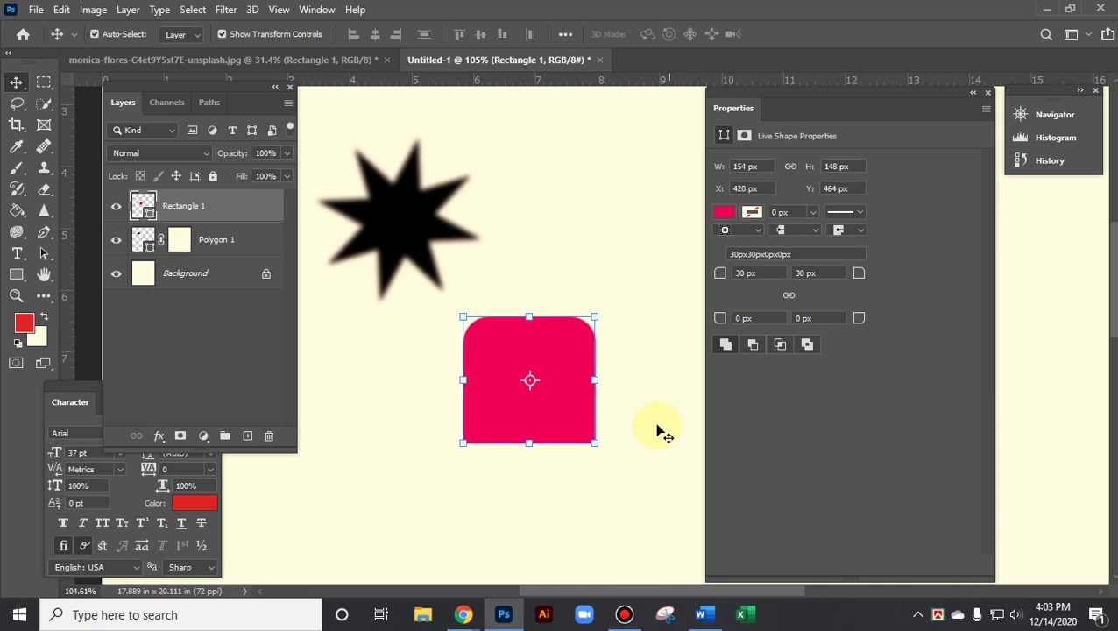
left_click(627, 533)
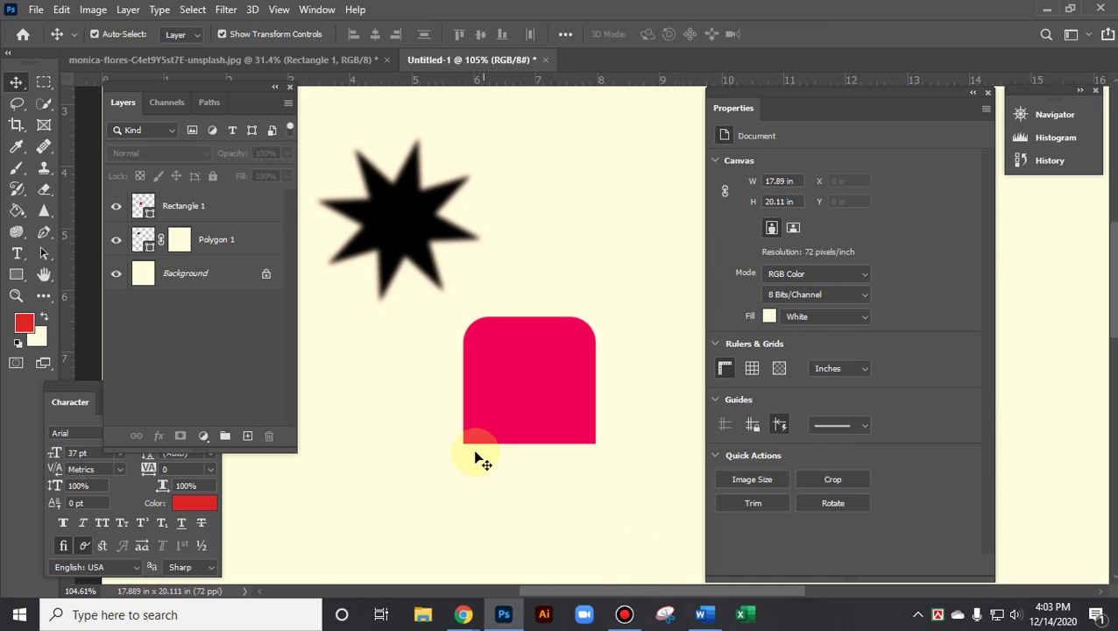
left_click(526, 396)
Set the pink rectangle's bottom-right corner radius to 30 px, deselect the shape, and select it again
left_click(823, 318)
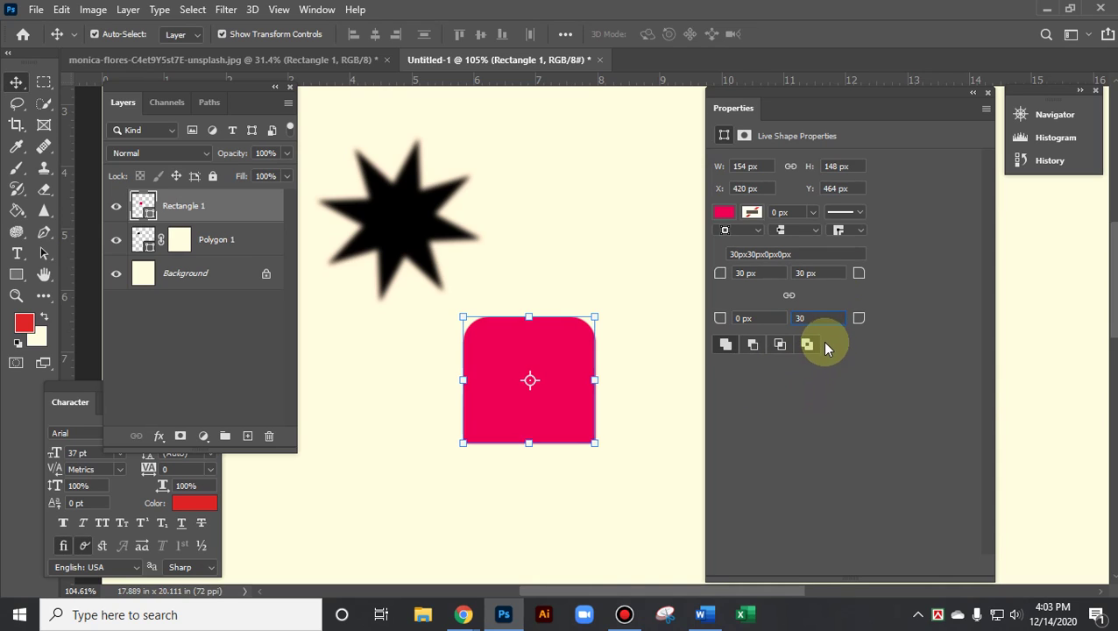
key("Tab")
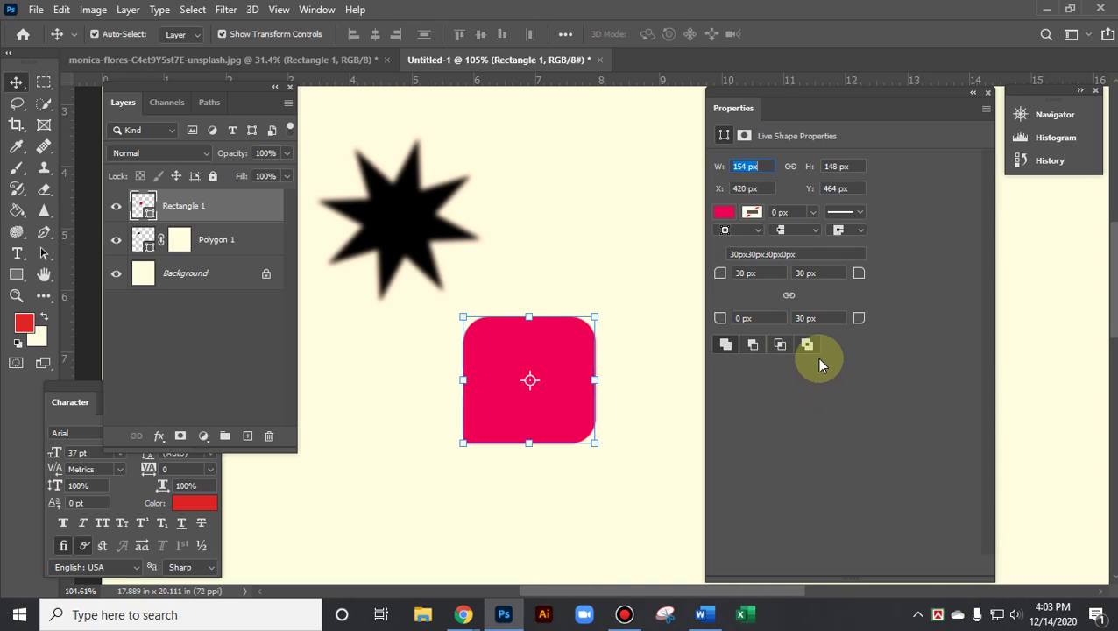
left_click(623, 458)
left_click(519, 386)
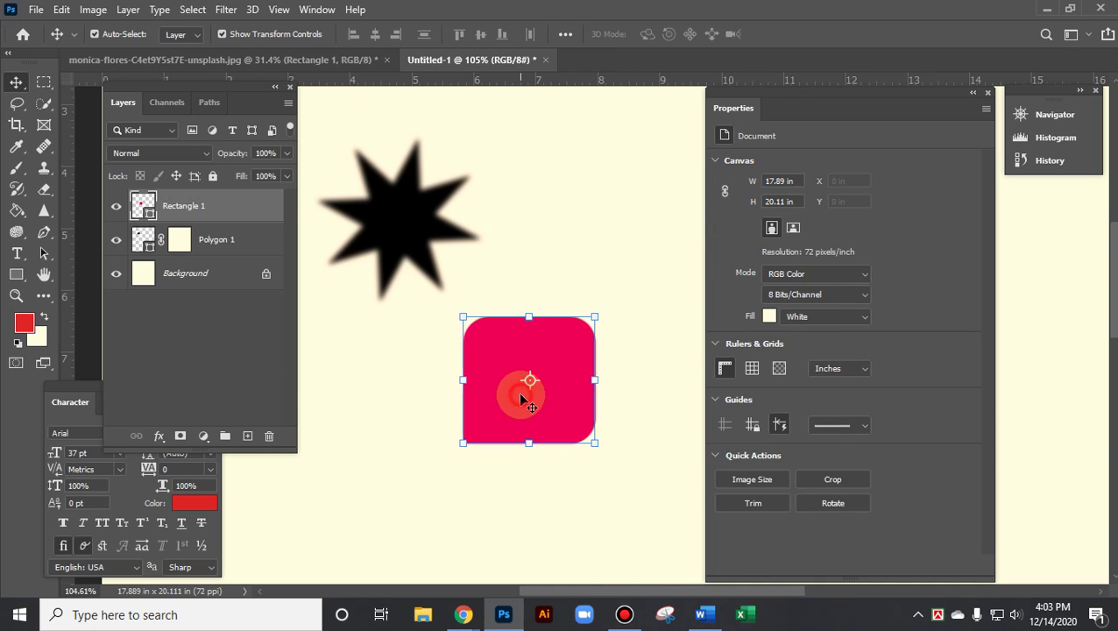
Scale the pink rectangle up proportionally from its upper-right corner to about 216 × 207 px and keep it selected
left_click_drag(597, 313, 647, 264)
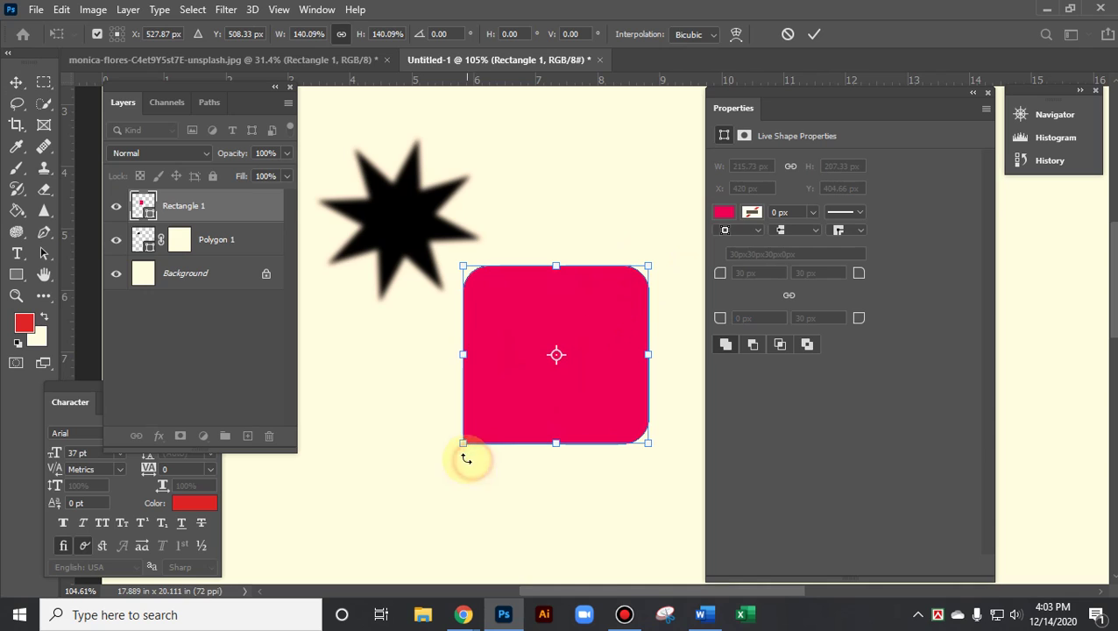
left_click(814, 35)
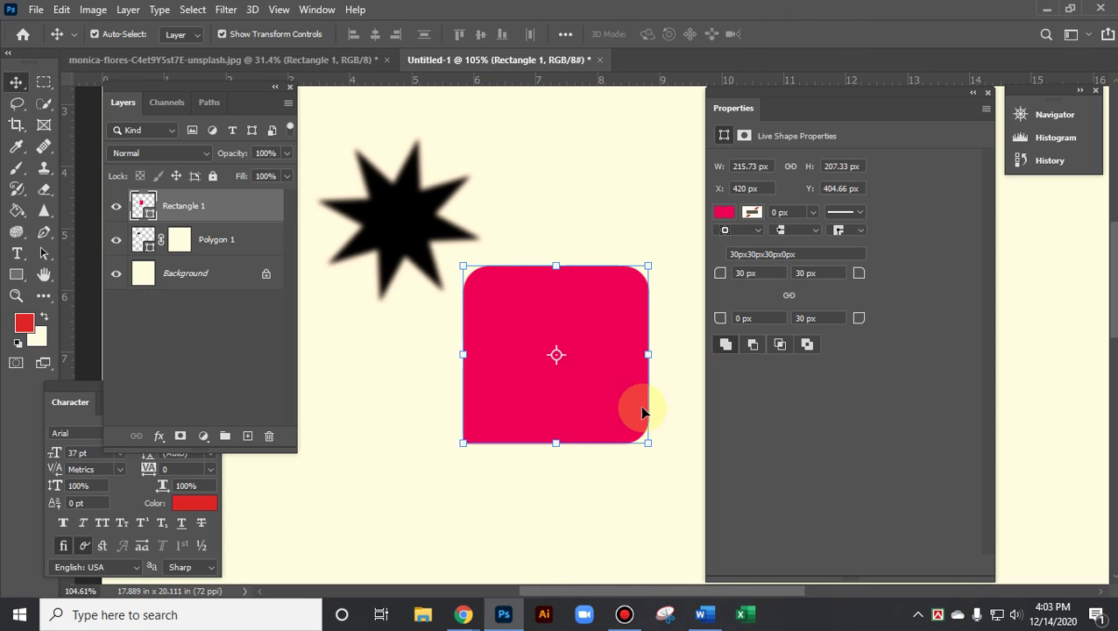
left_click(623, 363)
Set the top-left, top-right, and bottom-right corner radii of the pink rectangle to 70 px and deselect it
left_click(745, 272)
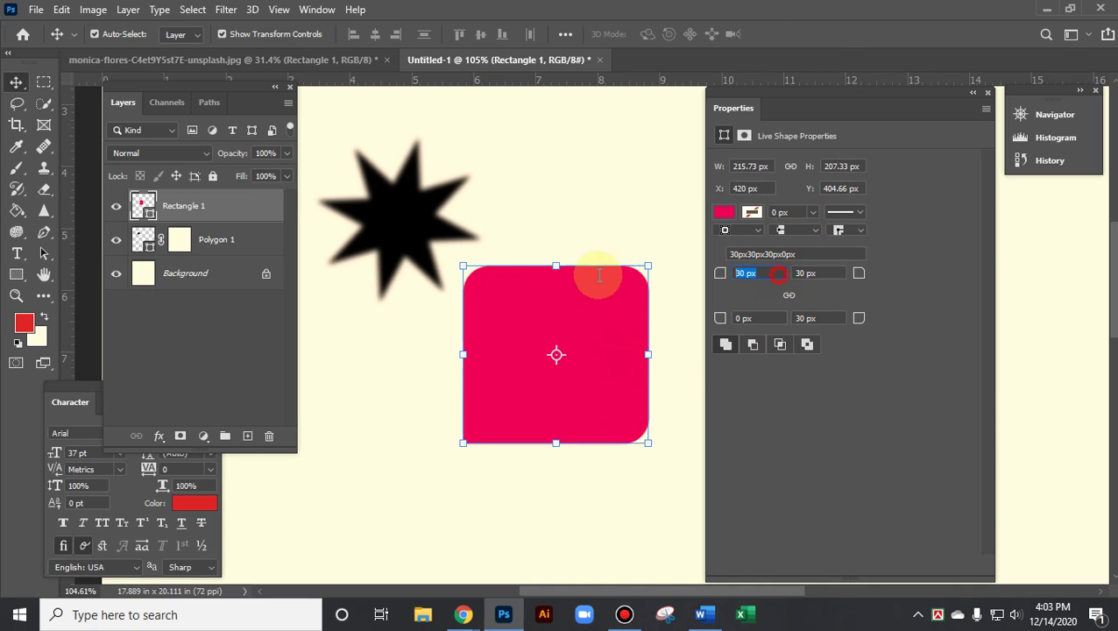
type("70")
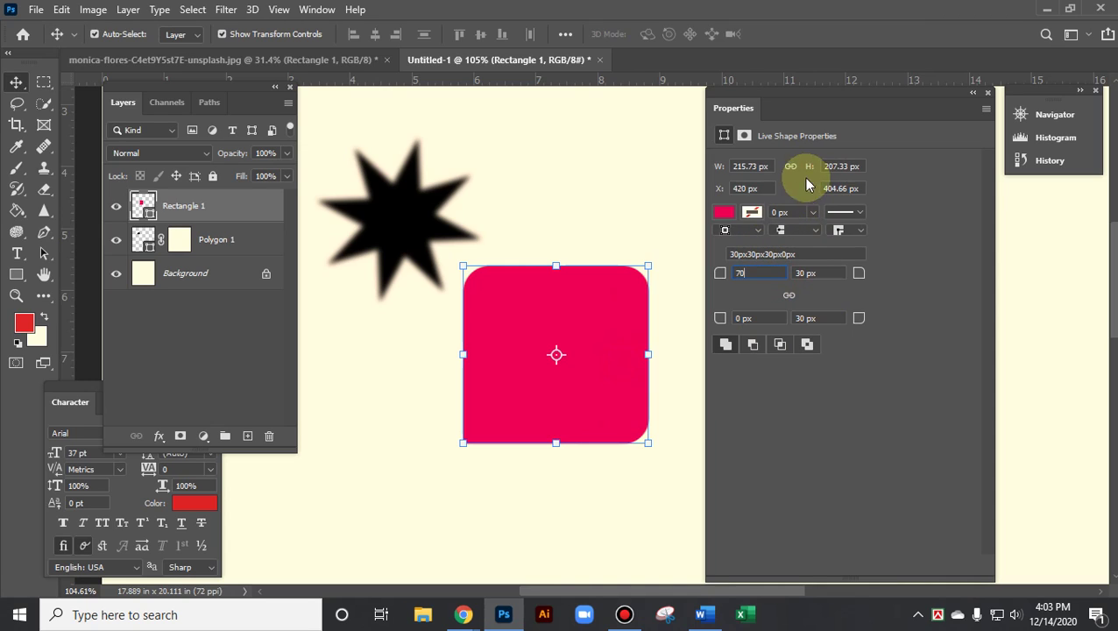
key("Tab")
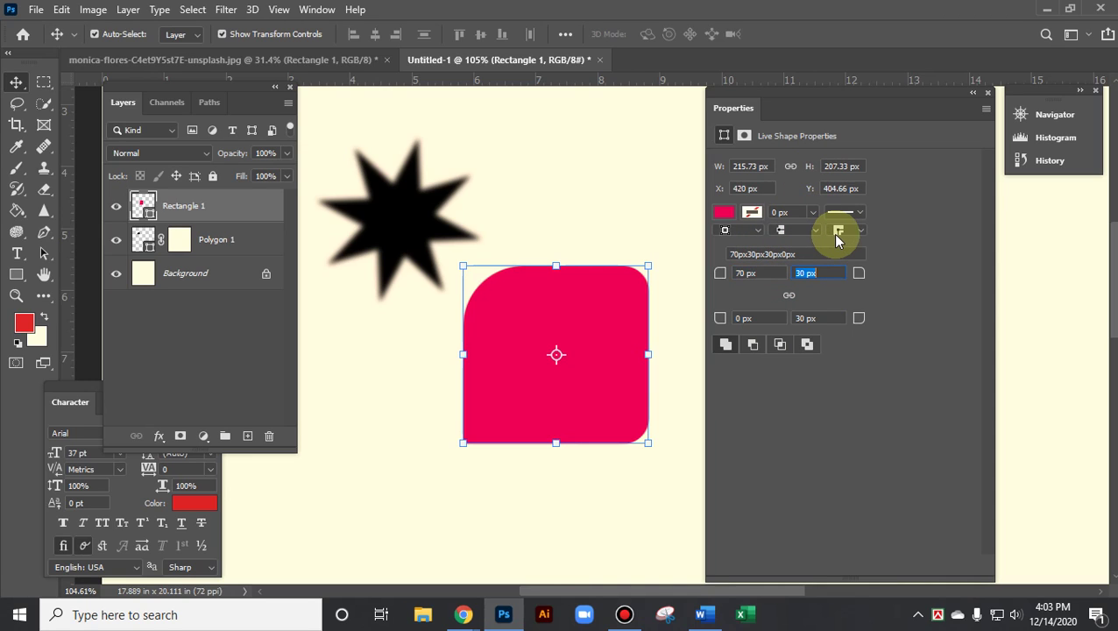
type("70")
key("Tab")
key("Tab")
type("70")
key("Tab")
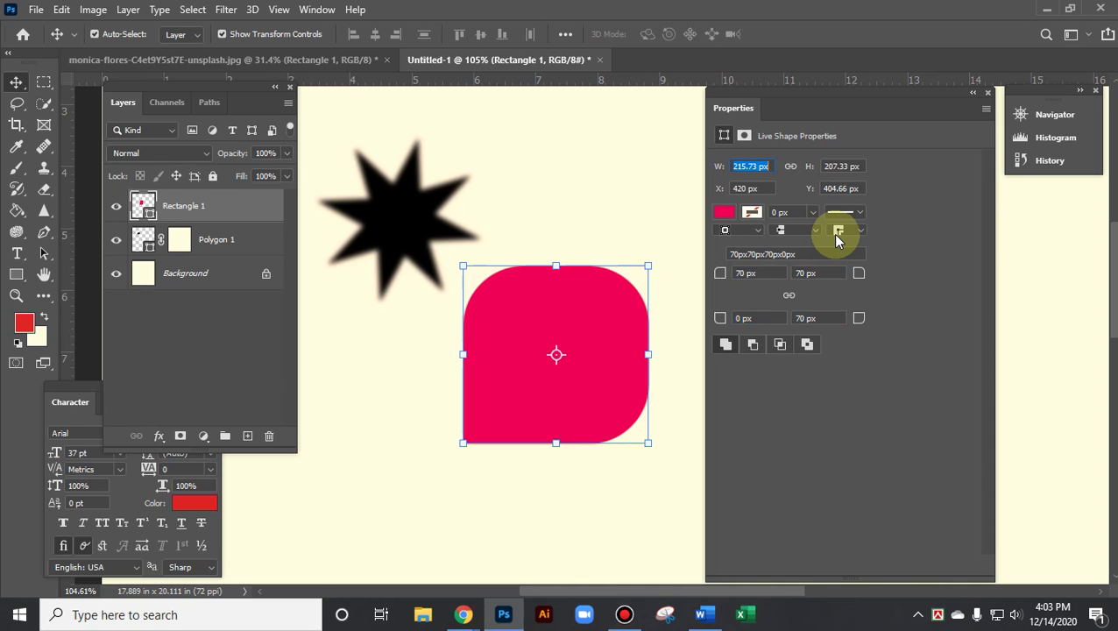
left_click(504, 167)
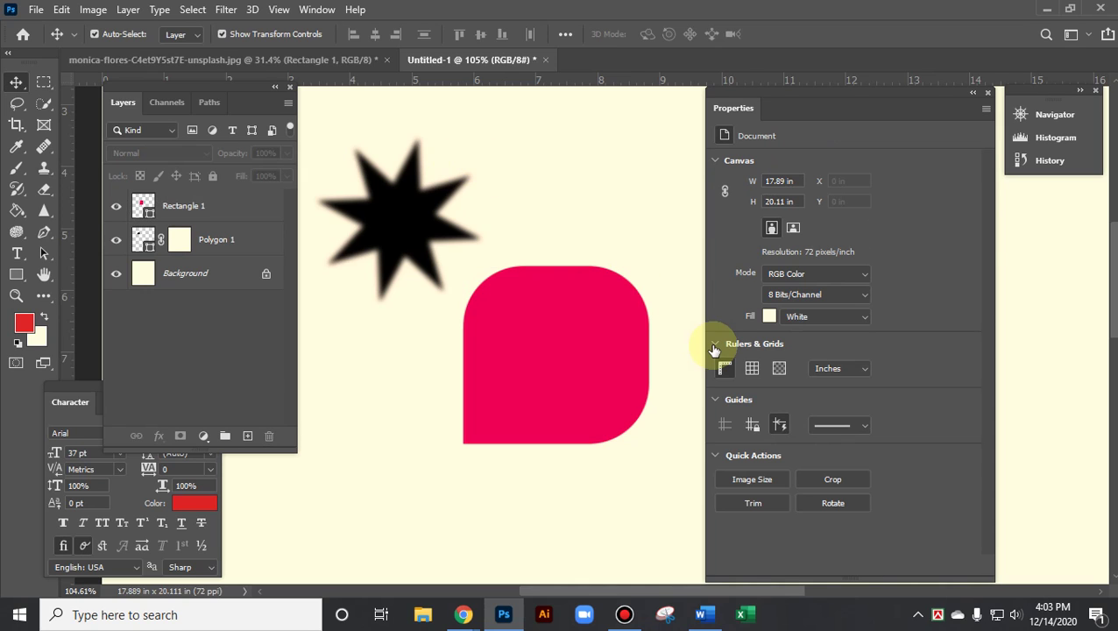
Free-transform the pink shape, moving its reference point toward the lower left and the shape to about X 366, Y 419 px
left_click(575, 409)
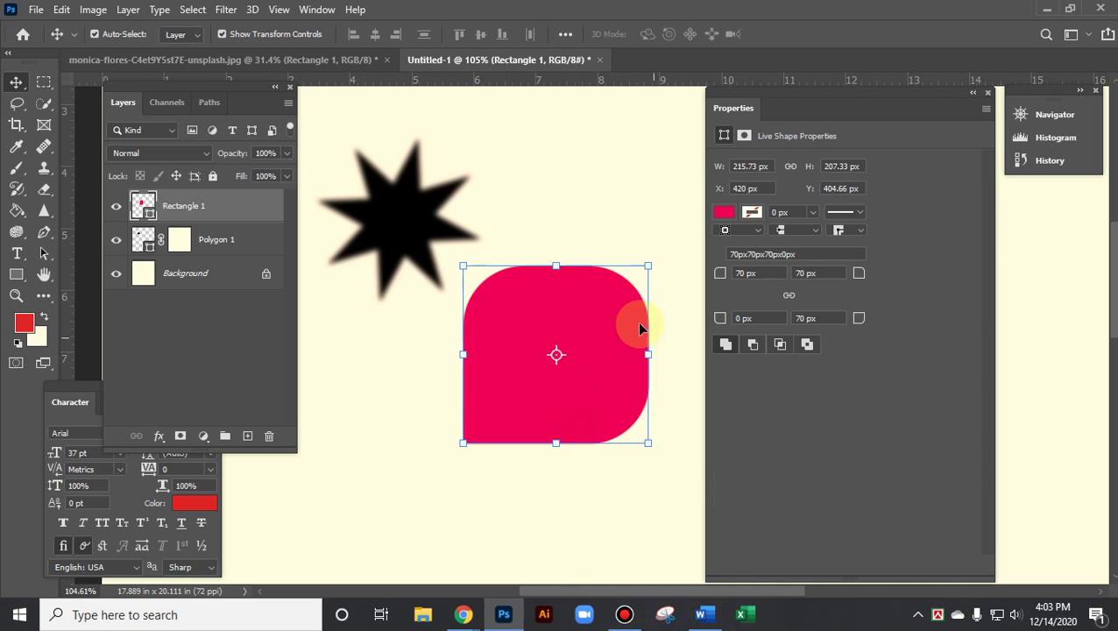
key("ctrl+t")
left_click_drag(556, 355, 485, 393)
left_click_drag(572, 331, 430, 294)
left_click(815, 34)
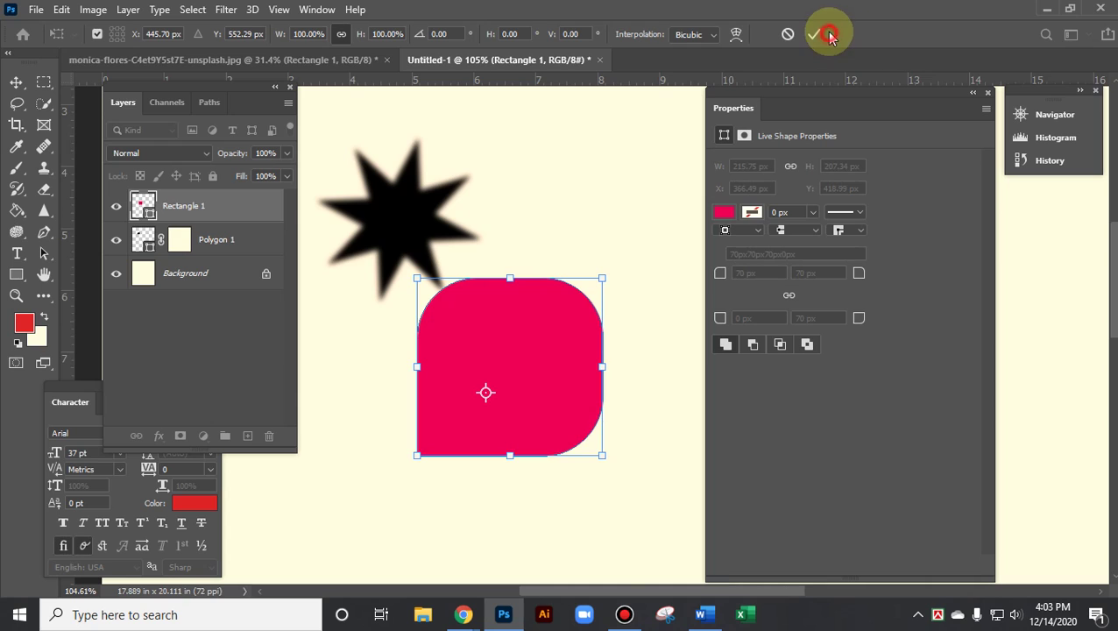
Move the pink shape about 3.1 in left and 1.1 in down, and the black star slightly up and right
left_click(515, 347)
left_click_drag(515, 346, 321, 417)
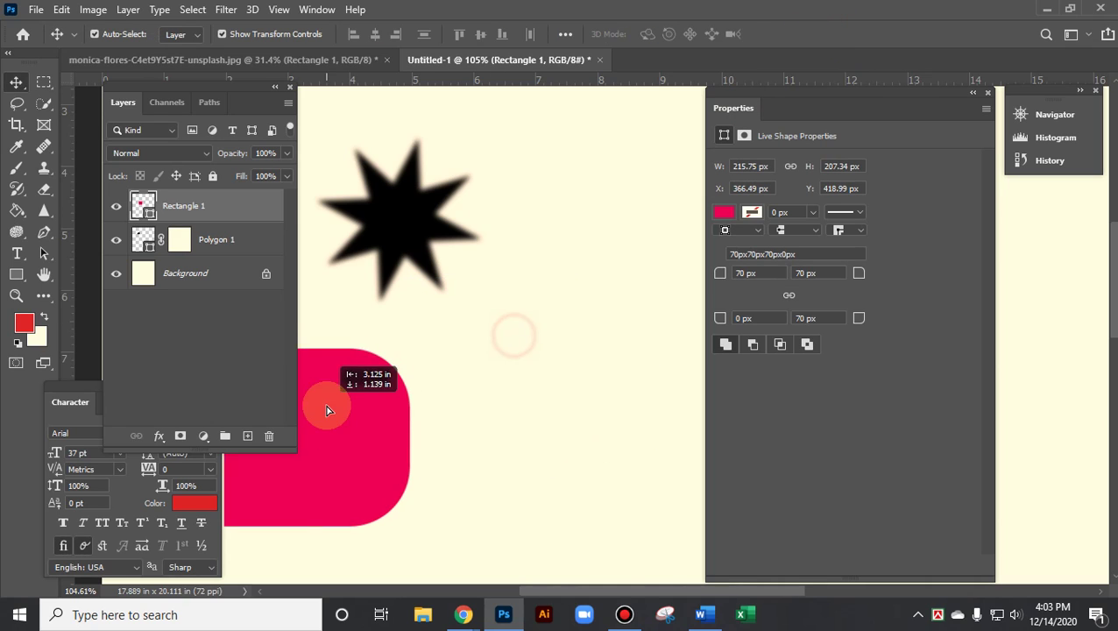
left_click_drag(399, 219, 421, 196)
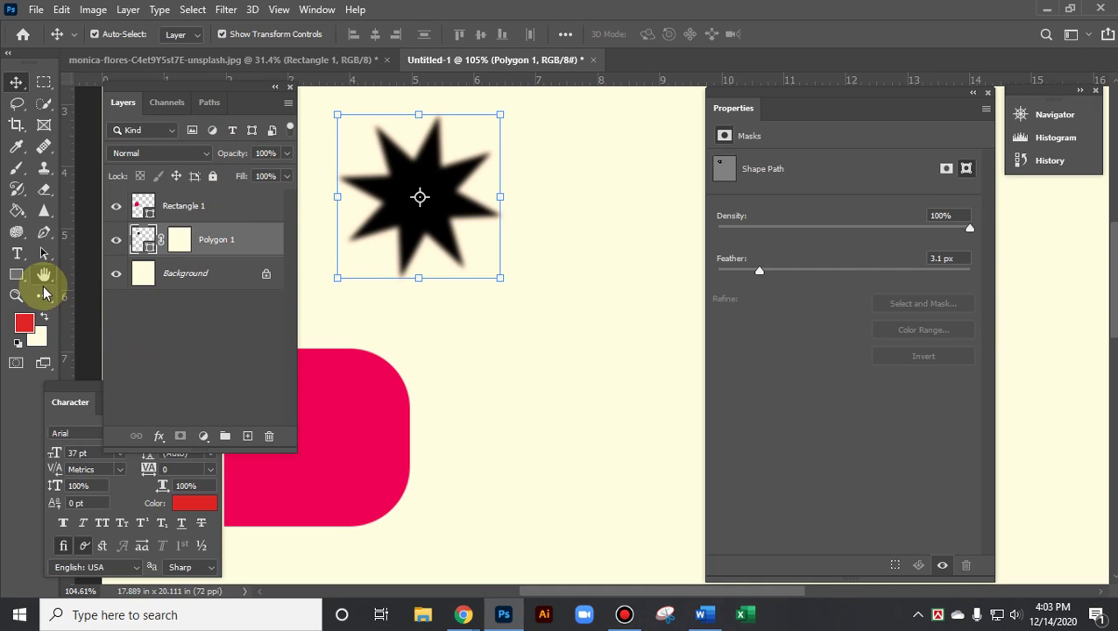
Create a 190.56 × 190.56 px rounded rectangle with 10 px corner radii, and undo it
left_click(15, 274)
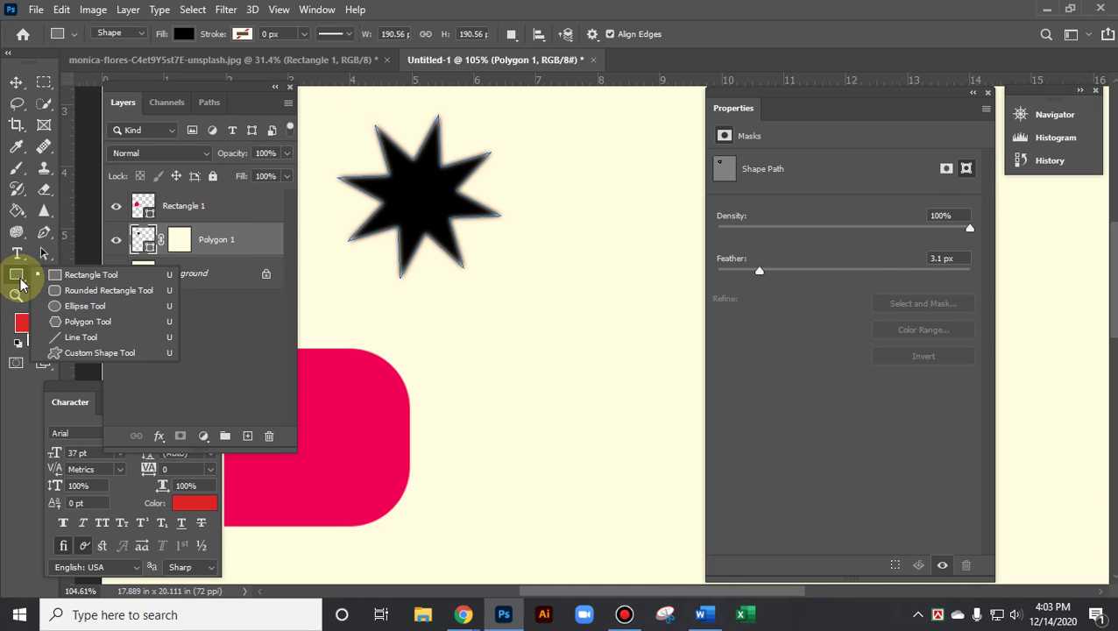
left_click(106, 290)
left_click(512, 295)
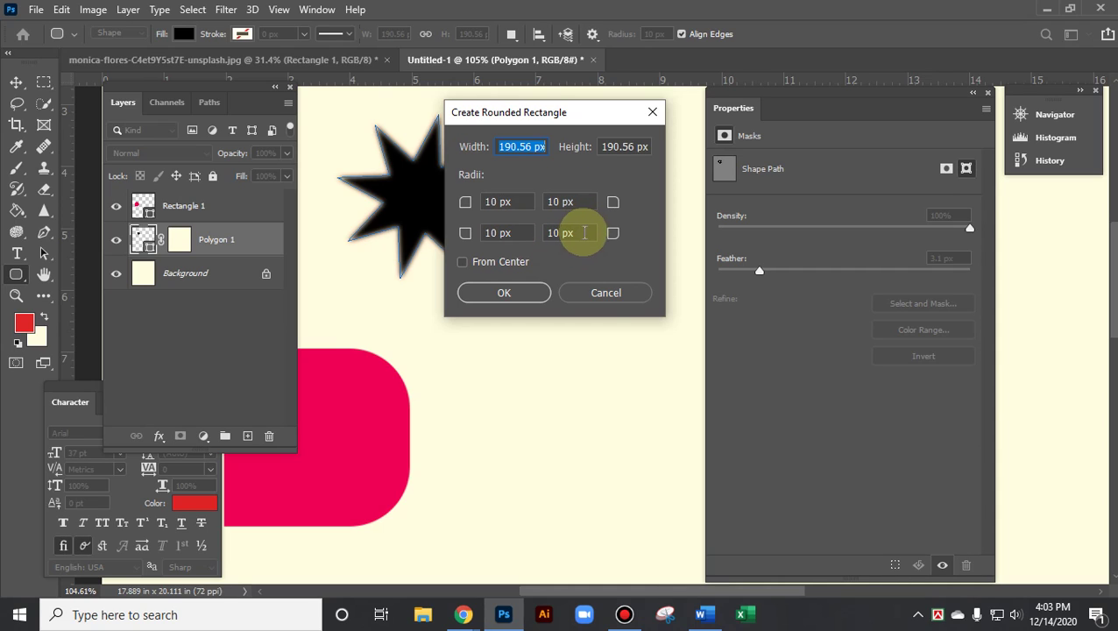
left_click(513, 300)
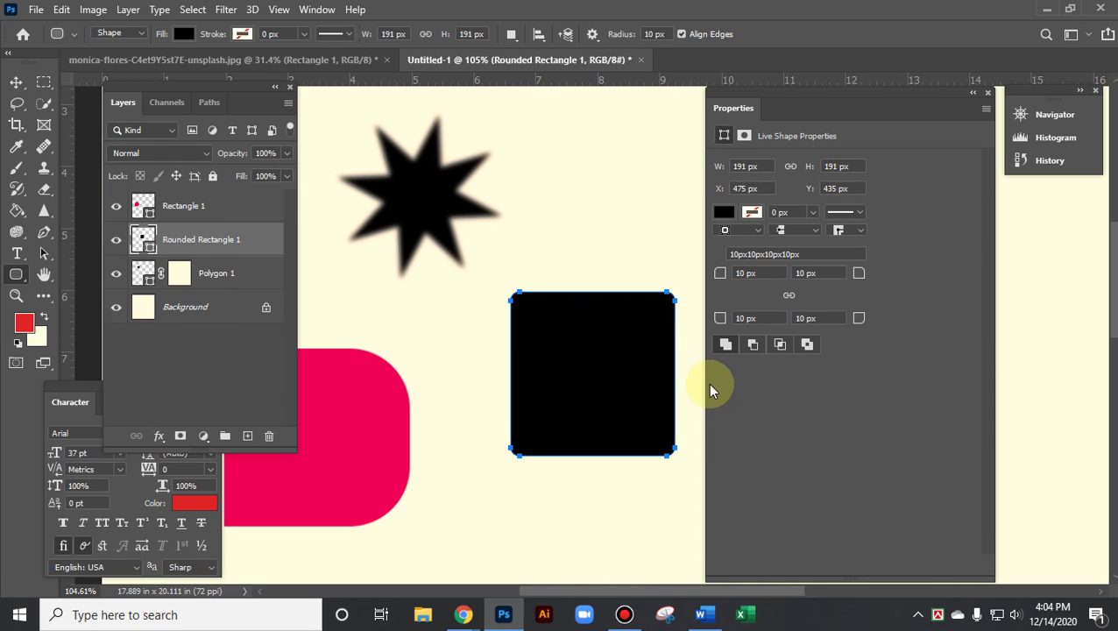
key("ctrl+z")
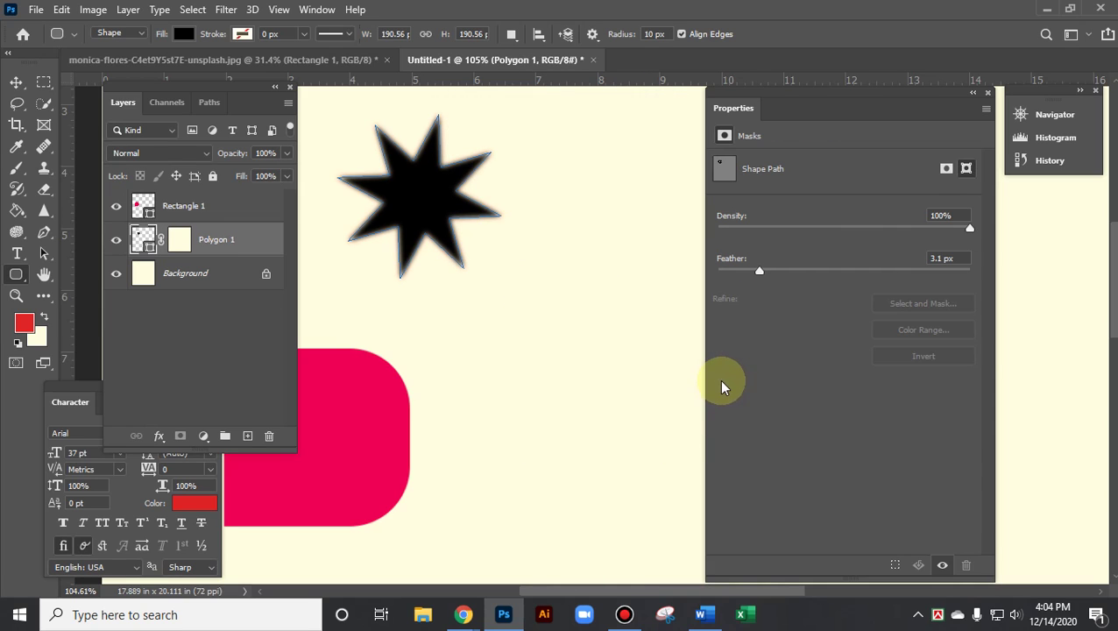
Create a three-sided star polygon of 190.56 × 190.56 px with sides indented by 53%, and undo it
right_click(24, 282)
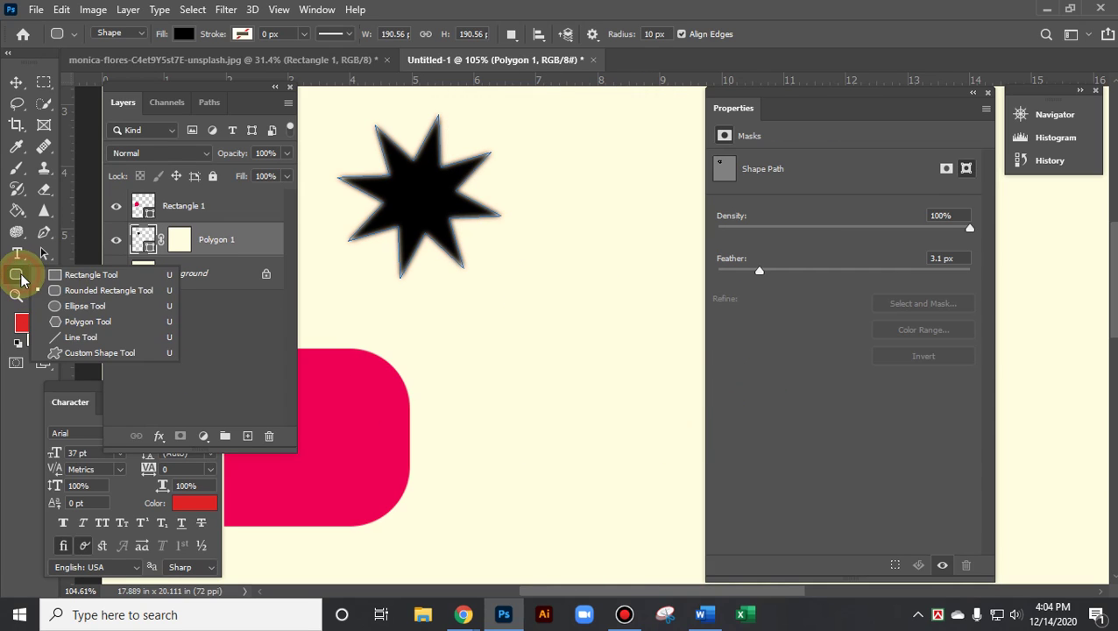
left_click(88, 322)
left_click(534, 312)
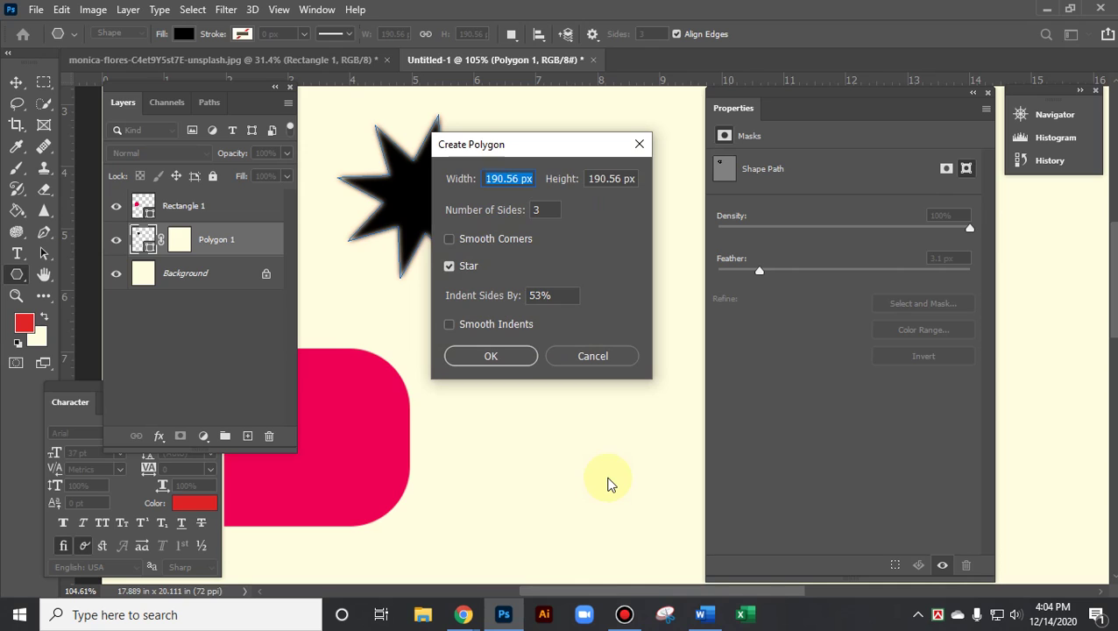
left_click_drag(538, 156, 602, 153)
double_click(604, 211)
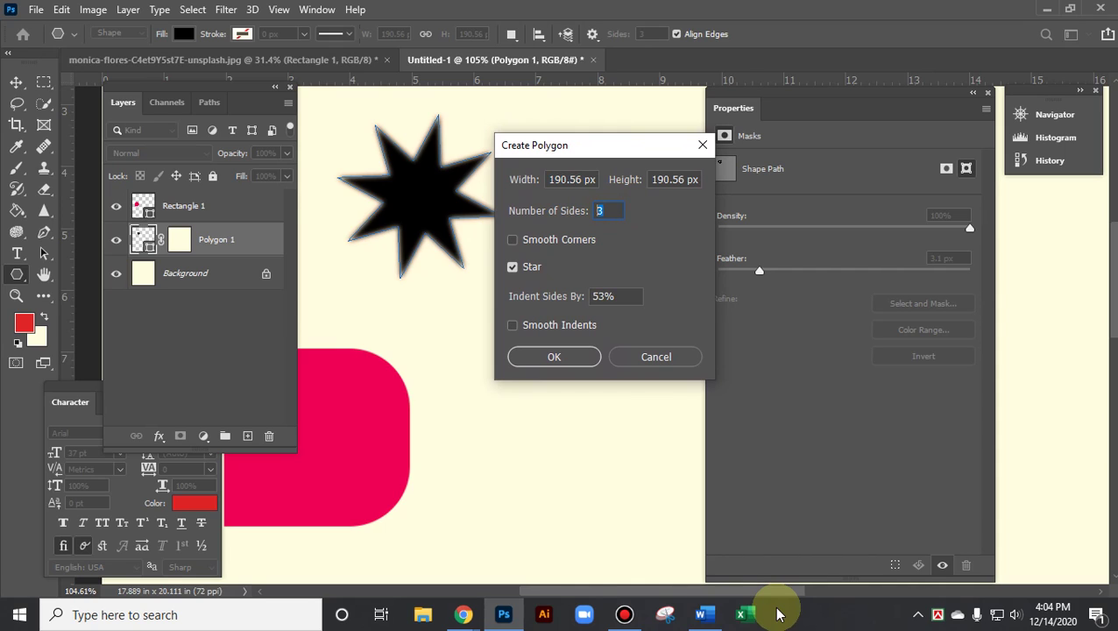
left_click(557, 356)
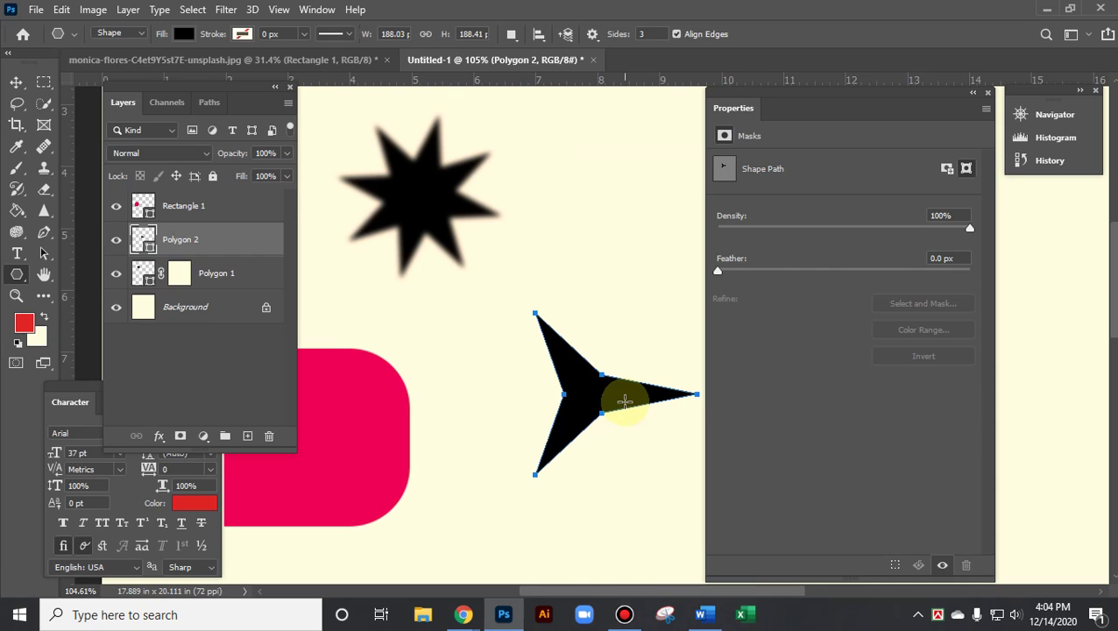
key("ctrl+z")
Create a three-sided polygon with the Star option off and move the triangle up beside the black star
left_click_drag(26, 277, 94, 317)
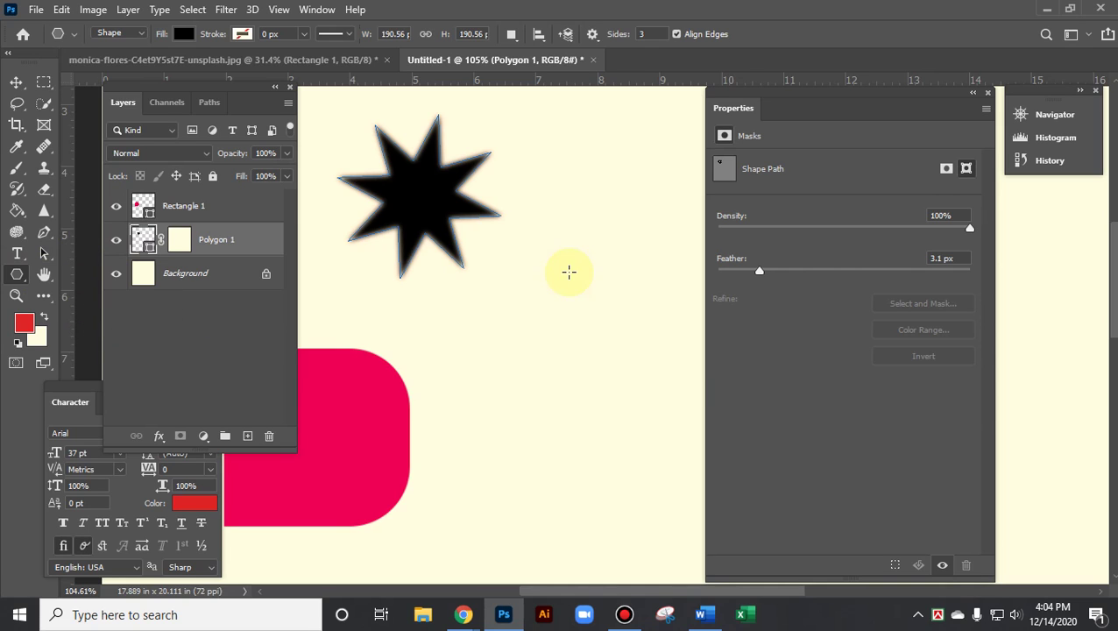
left_click(570, 271)
left_click(513, 268)
left_click(565, 355)
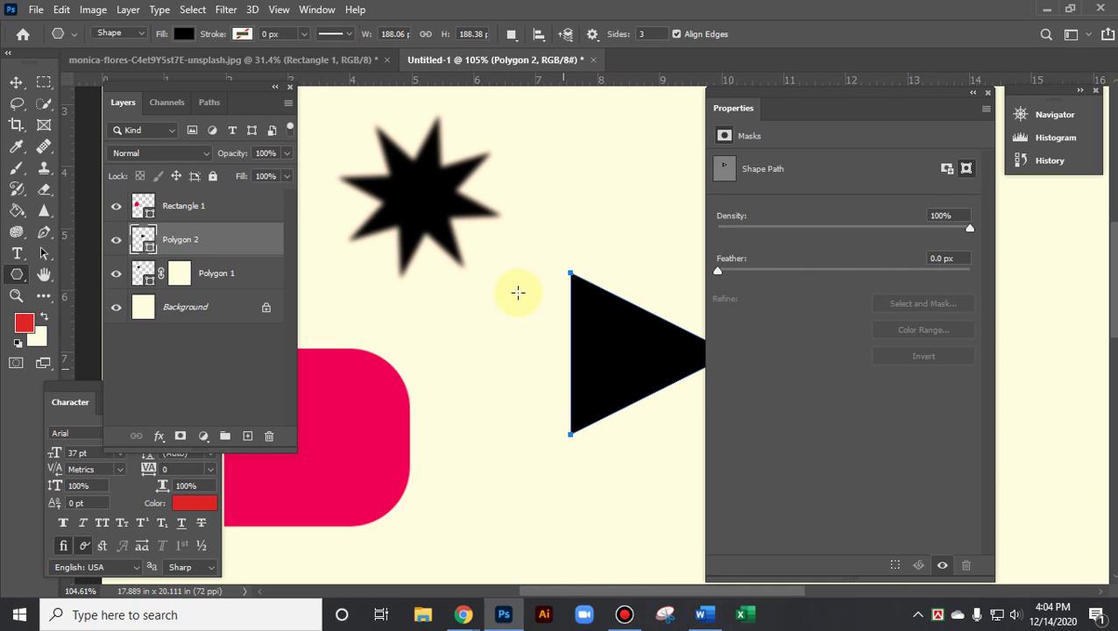
left_click(15, 81)
left_click_drag(609, 351, 575, 185)
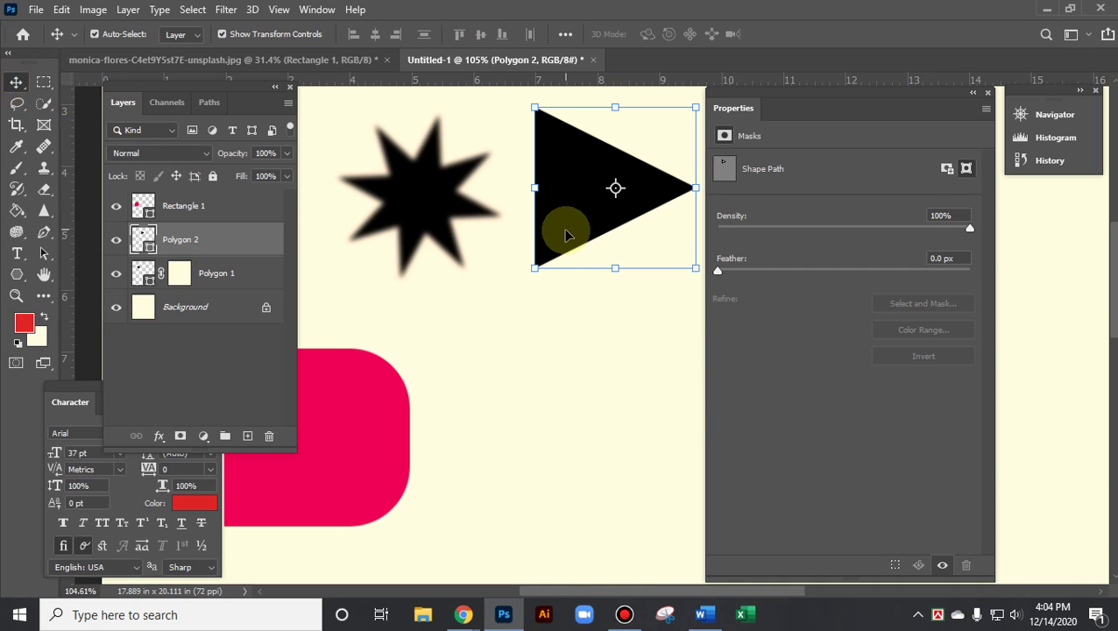
Create a five-sided polygon without the Star option and move the pentagon up over the black star
left_click(16, 274)
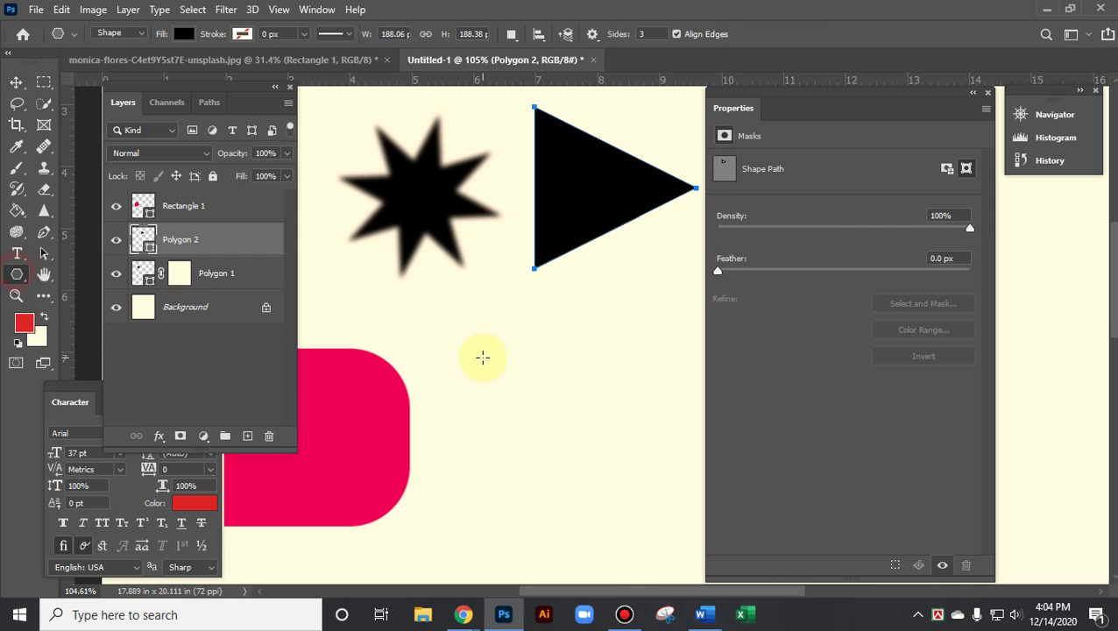
left_click(474, 344)
left_click(624, 211)
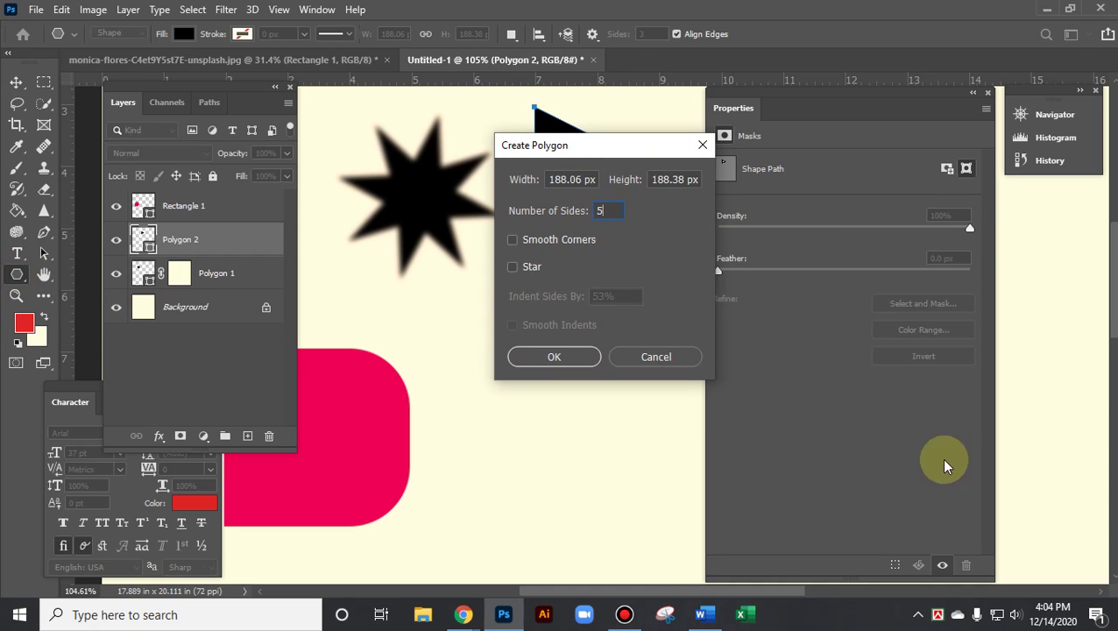
type("5")
left_click(554, 357)
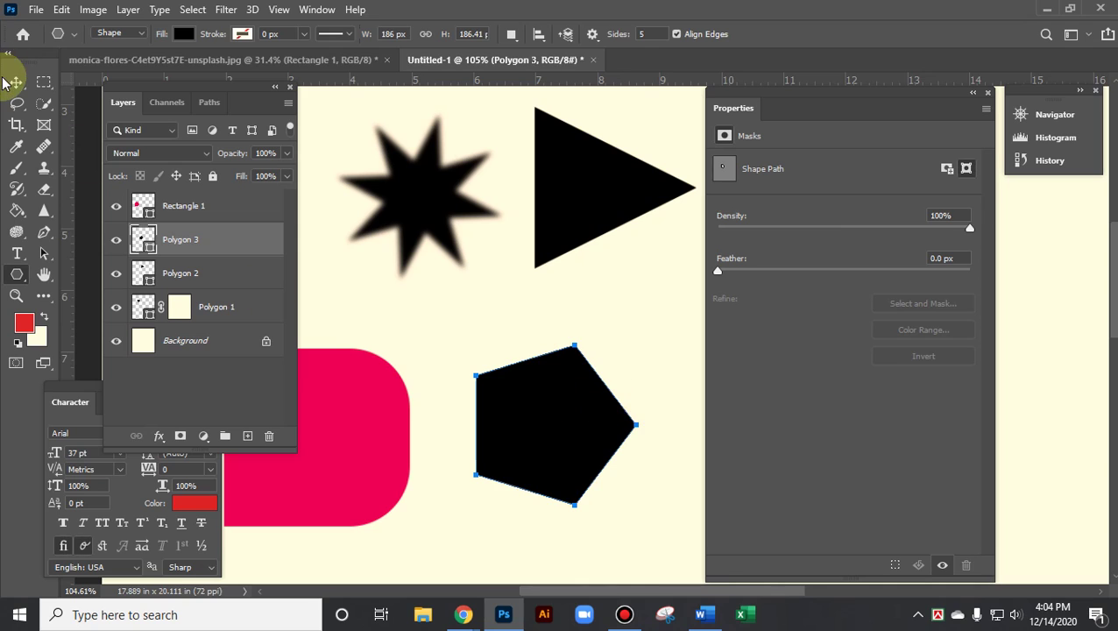
left_click(21, 85)
left_click_drag(552, 408, 431, 188)
Create a ten-sided polygon without the Star option and move it up to sit just below the black pentagon
left_click(17, 275)
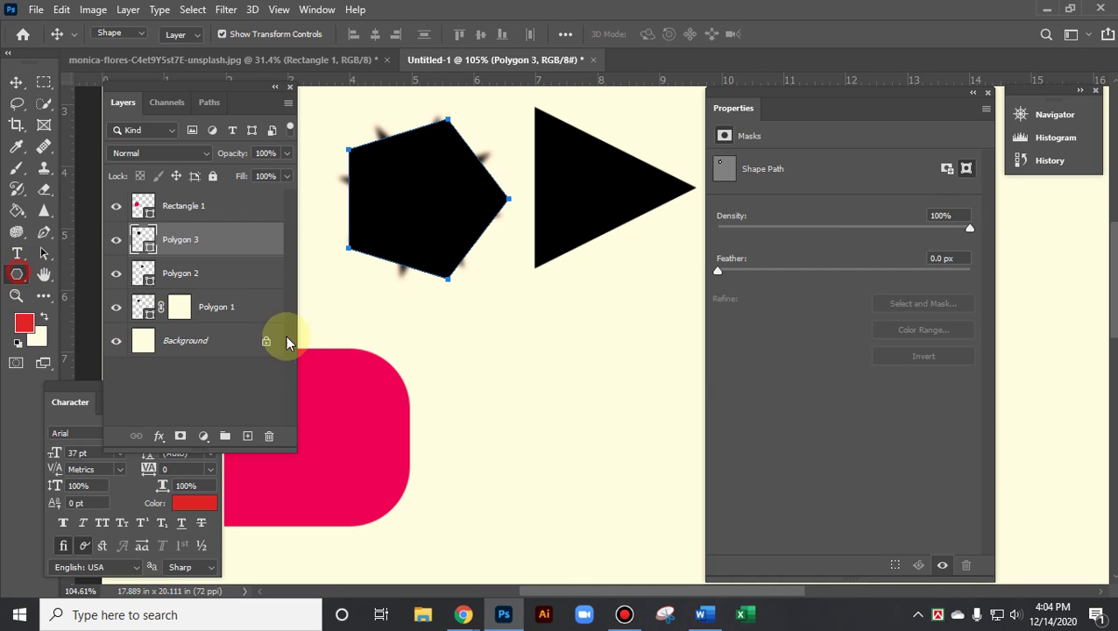
left_click(513, 398)
double_click(608, 210)
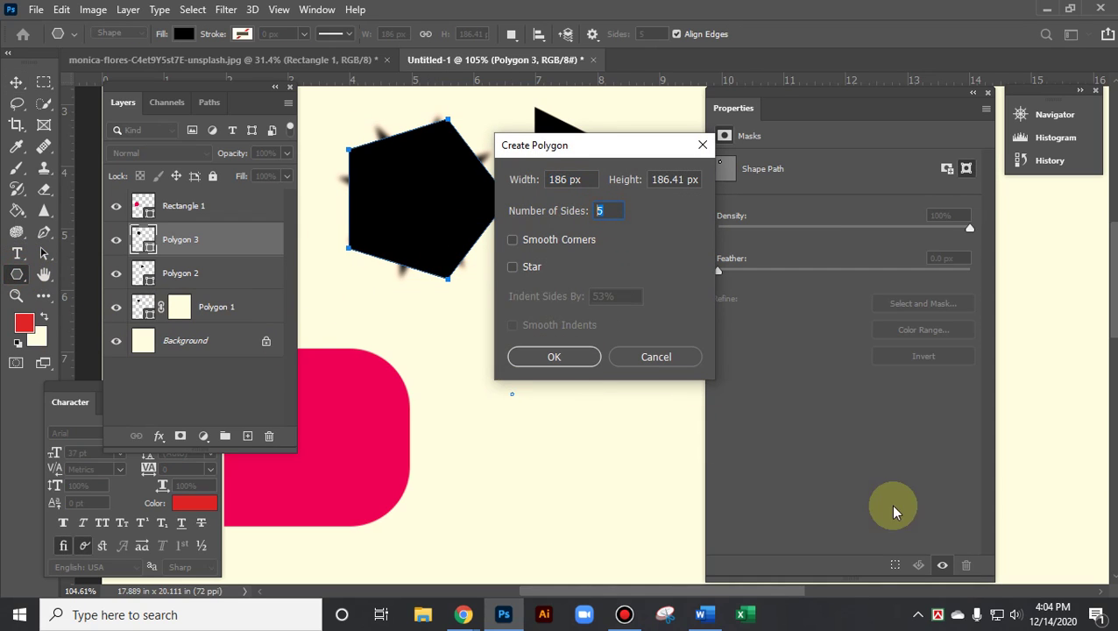
type("10")
left_click(554, 357)
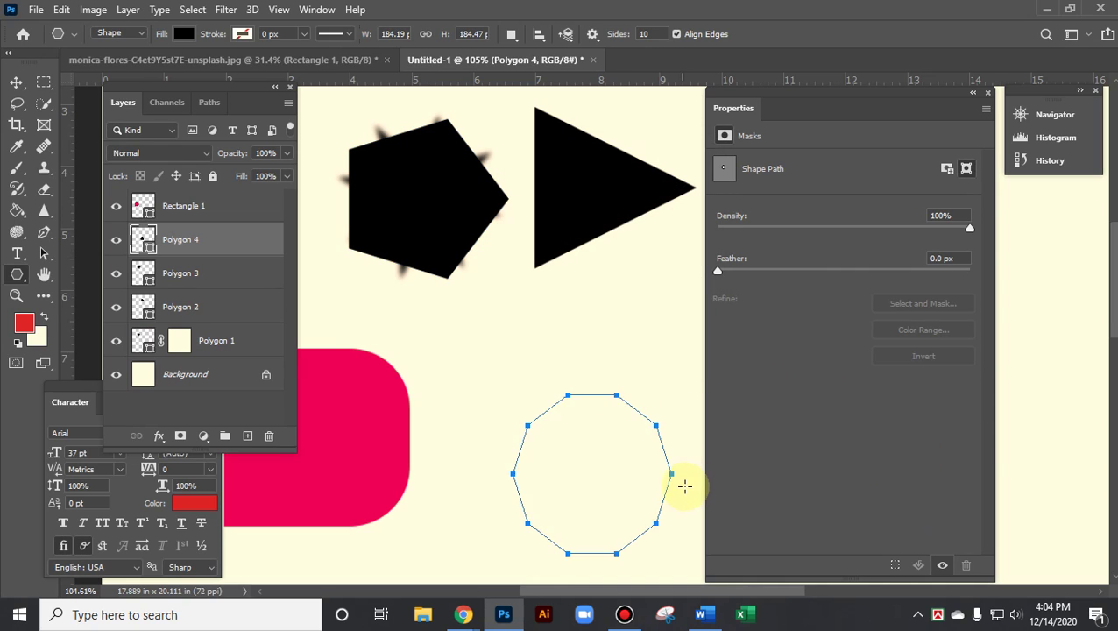
left_click(16, 82)
left_click_drag(624, 430, 532, 285)
left_click(526, 489)
left_click_drag(521, 386, 507, 350)
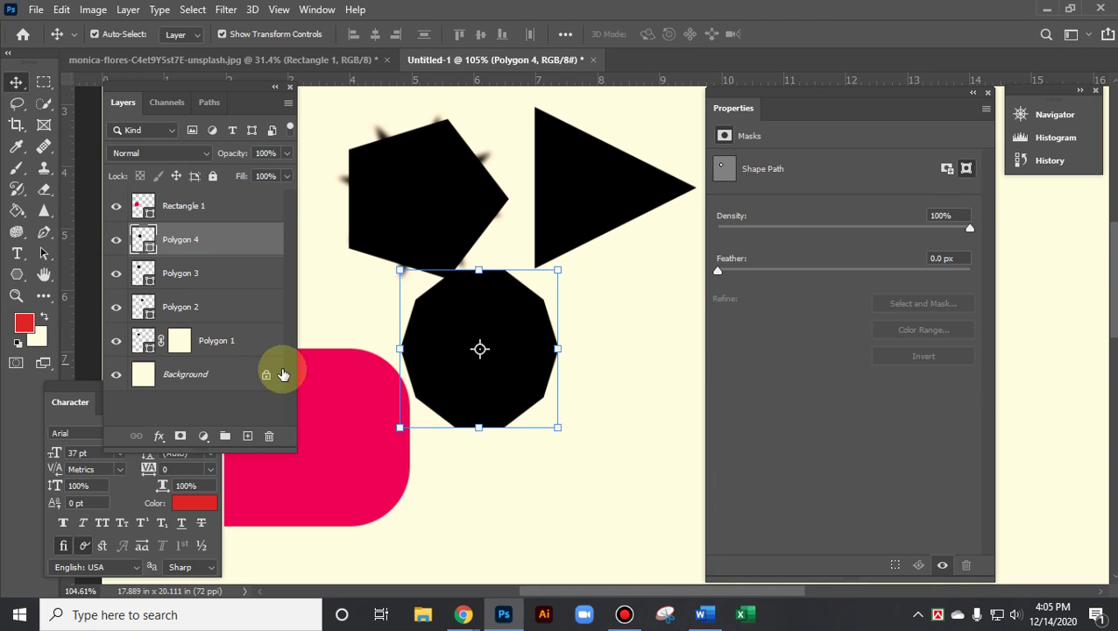
Create a six-sided star polygon with sides indented by 53%, try moving it beside the ten-sided polygon, and delete it
left_click(16, 275)
left_click(614, 351)
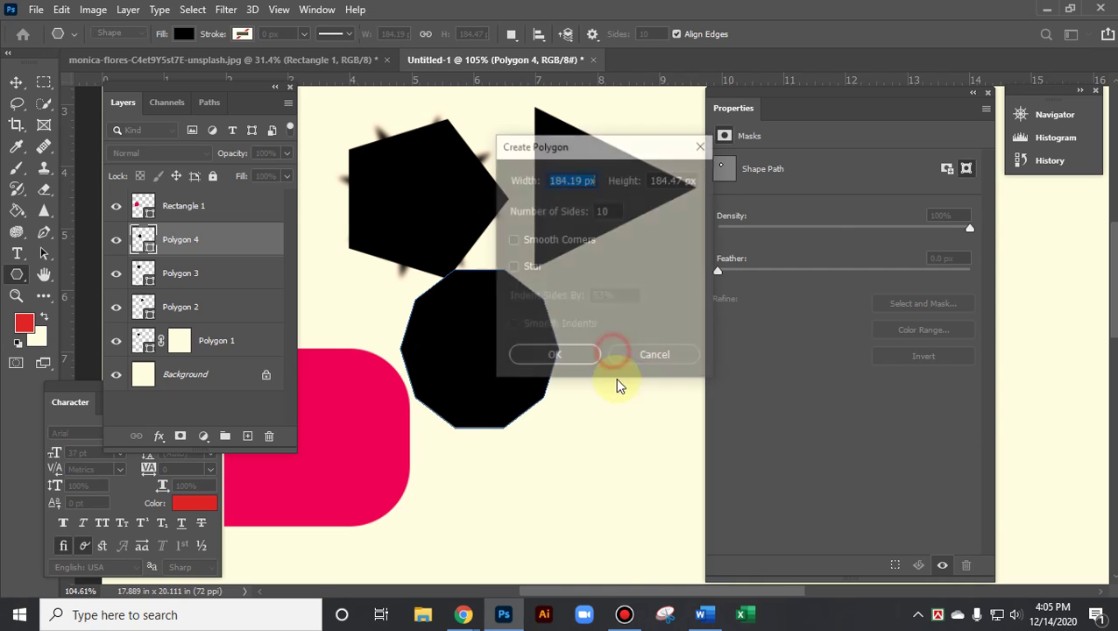
left_click(516, 268)
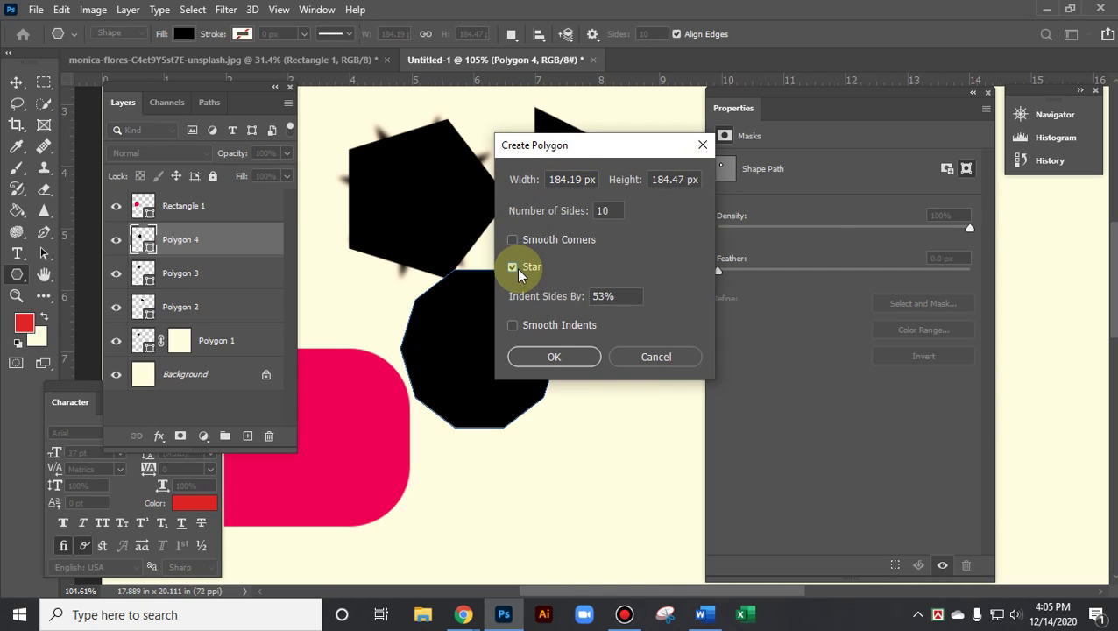
double_click(612, 211)
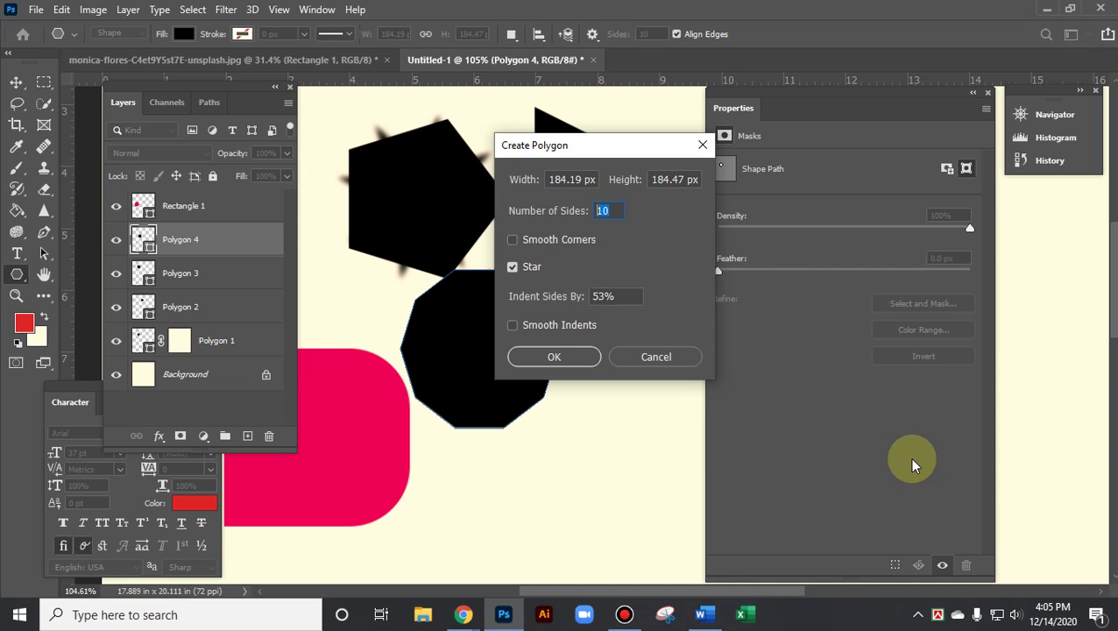
left_click(561, 357)
left_click(17, 82)
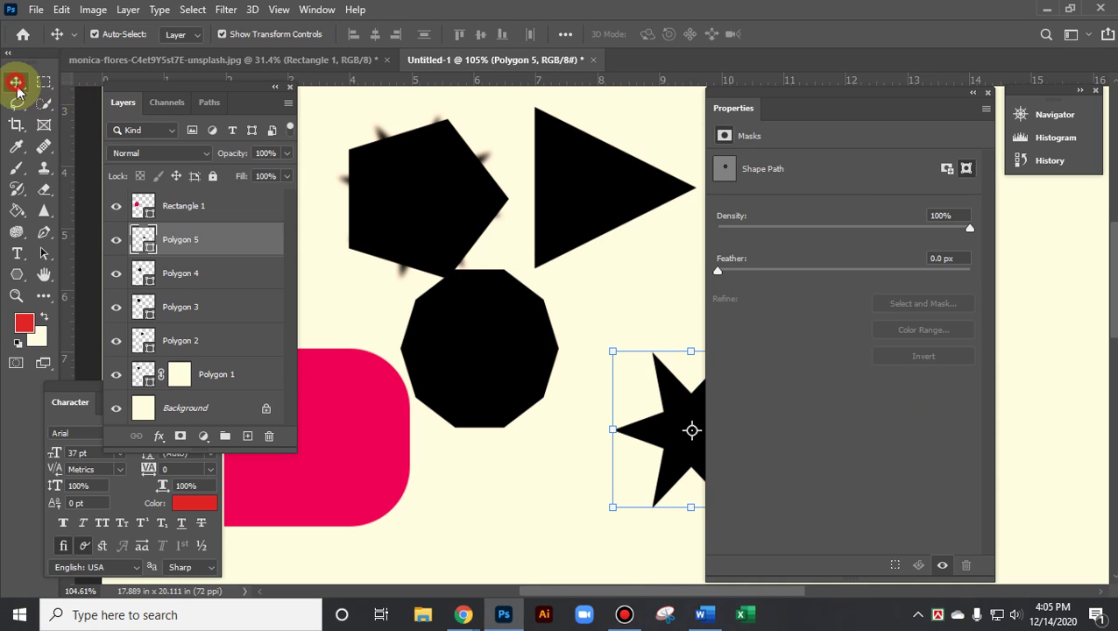
key("ctrl+t")
left_click_drag(656, 430, 567, 449)
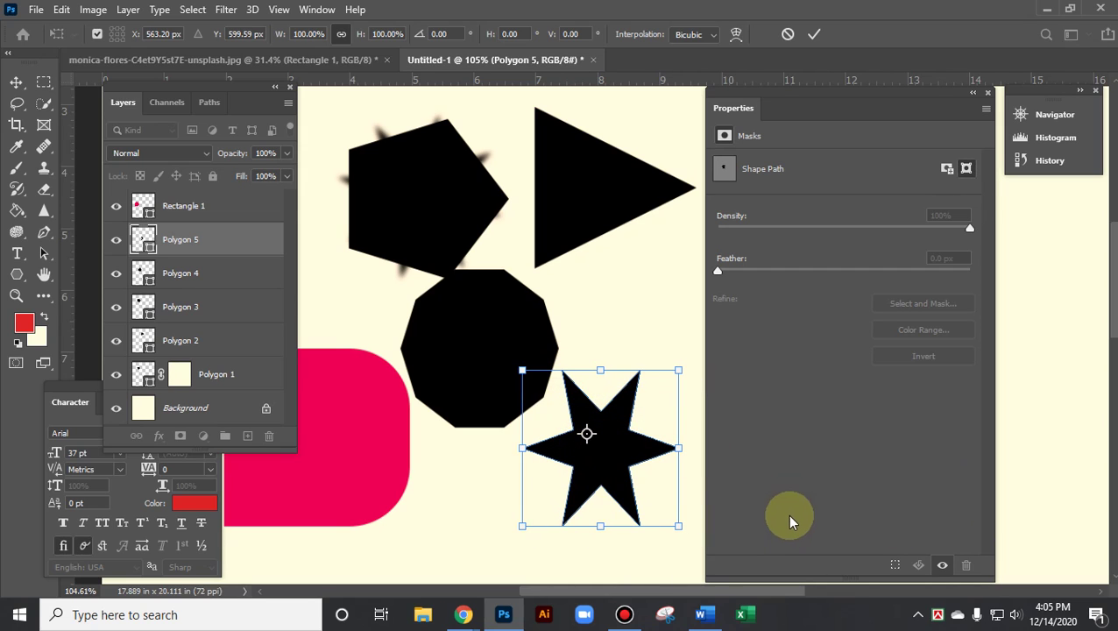
left_click(790, 39)
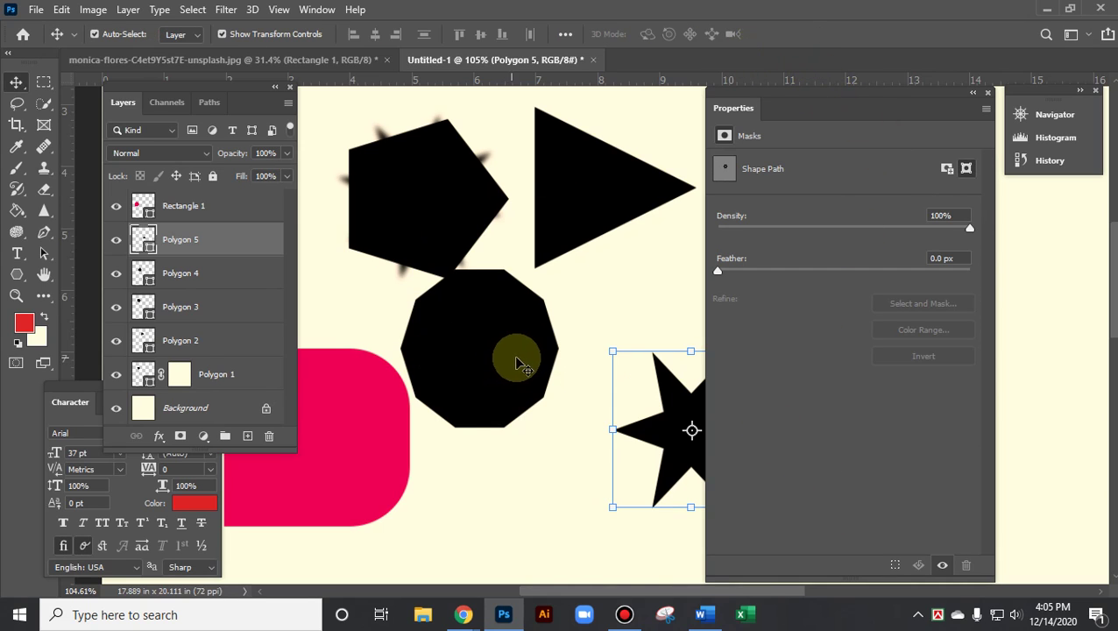
key("Delete")
Create a five-sided star polygon with sides indented by 53% and move it up beside the ten-sided polygon, below the triangle
left_click(17, 273)
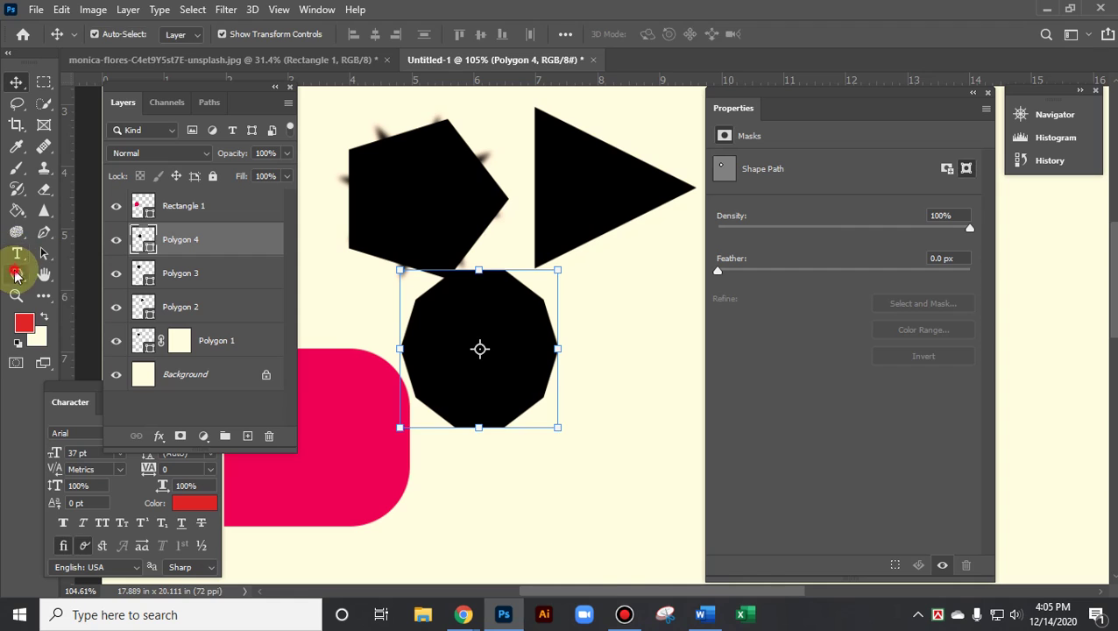
left_click(550, 501)
double_click(612, 210)
type("5")
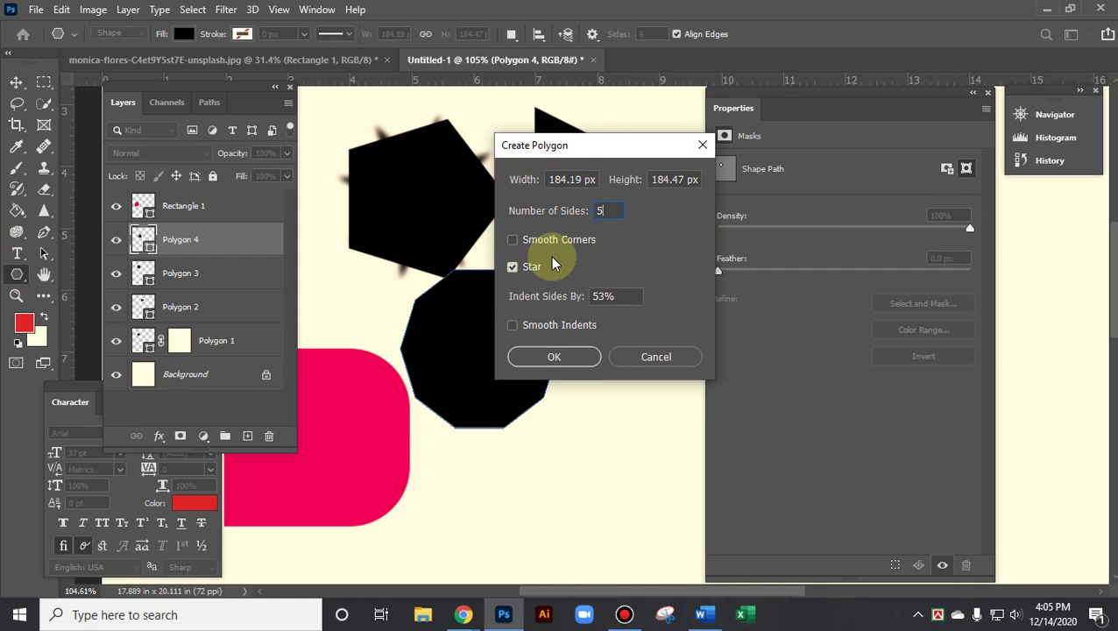
left_click(580, 365)
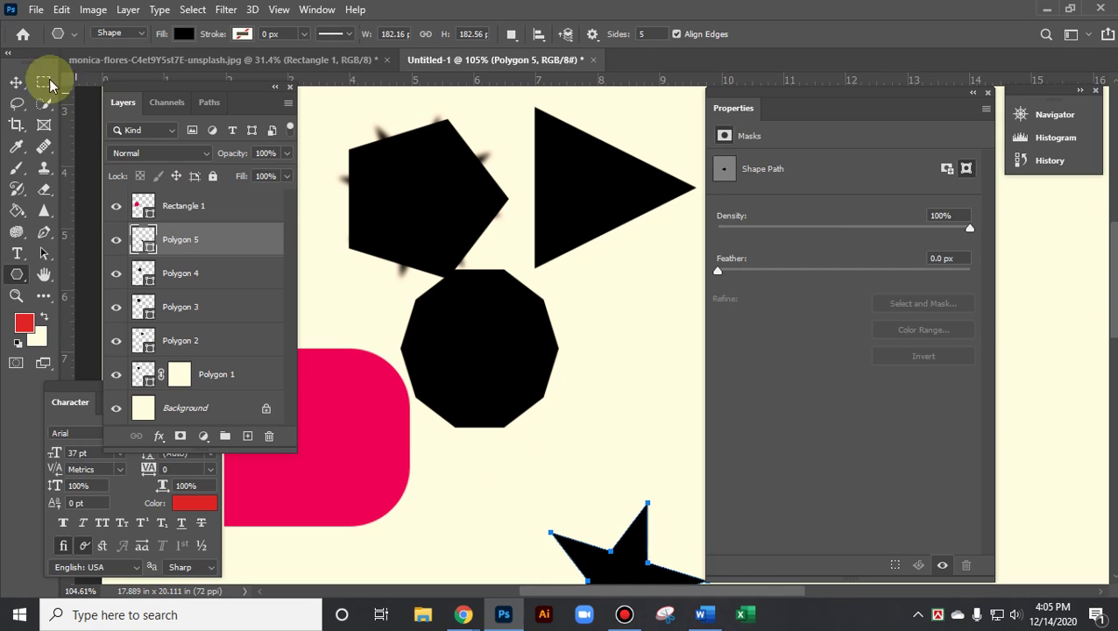
left_click(16, 81)
left_click_drag(622, 574, 619, 430)
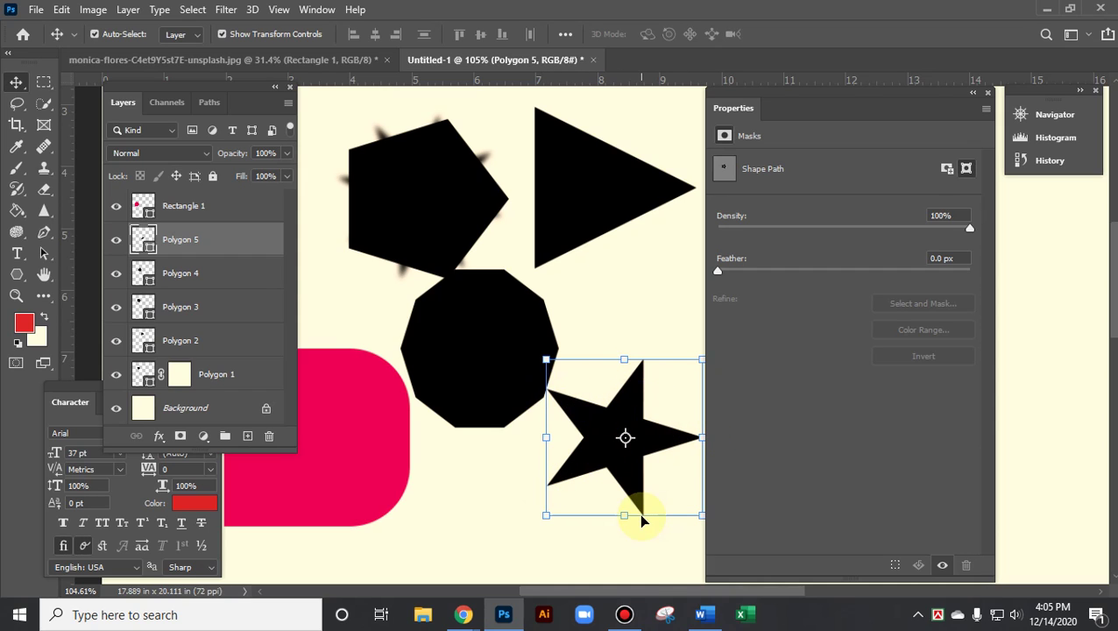
left_click_drag(675, 432, 640, 301)
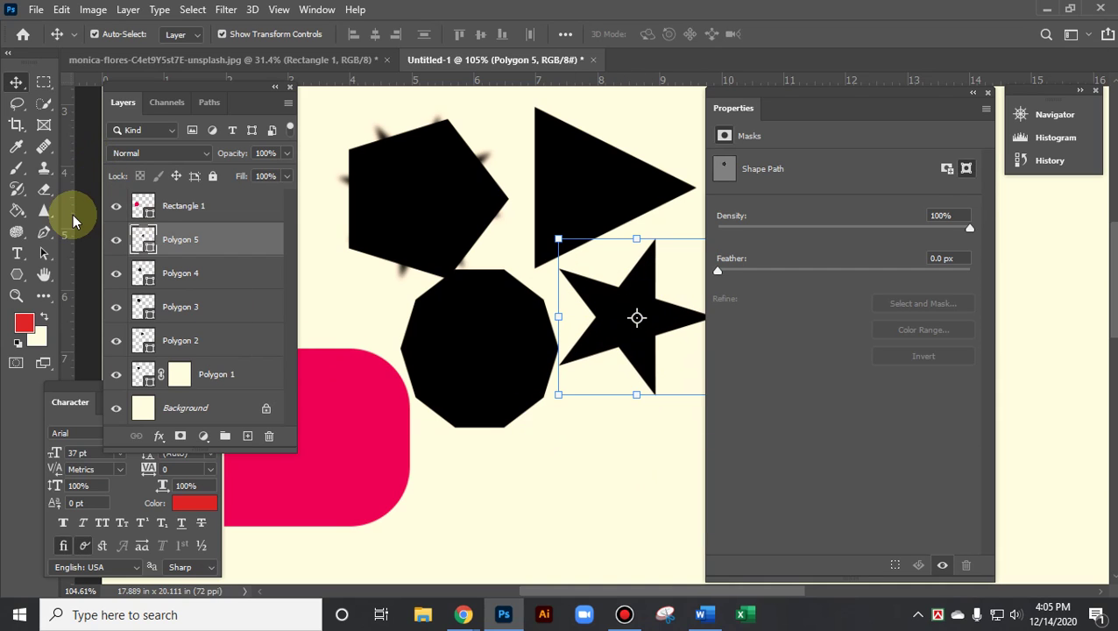
Try to select the background around the ten-sided polygon and below the star with the Quick Selection tool
left_click(43, 105)
left_click_drag(392, 348, 504, 422)
left_click_drag(594, 487, 654, 496)
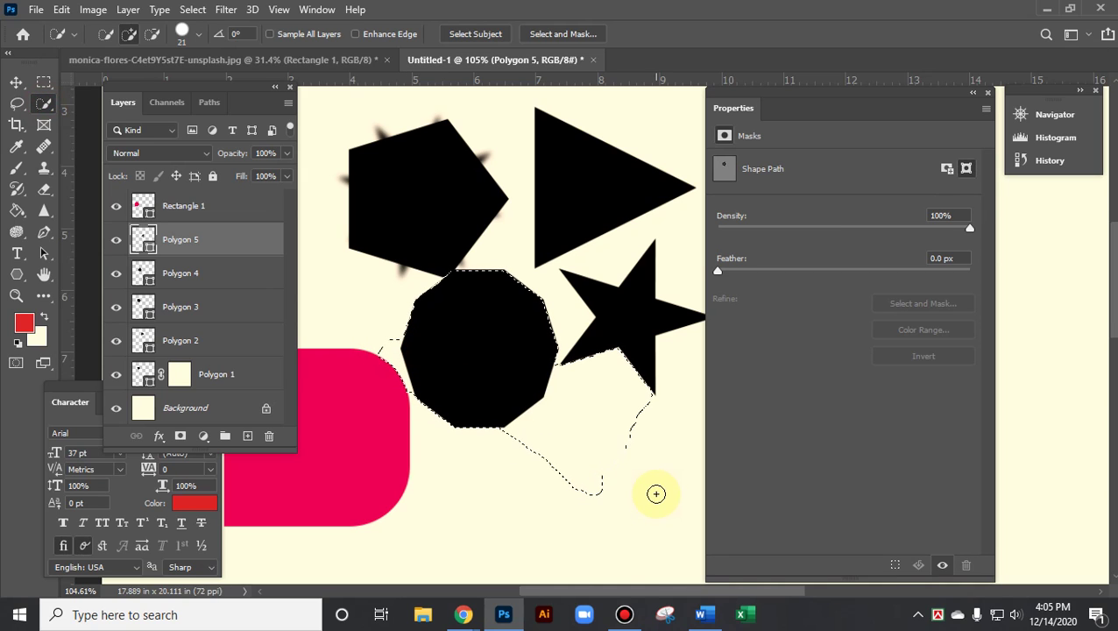
Rasterize the five-pointed star's shape layer by trying to paint on it with the Brush tool, and deselect the layer
left_click(16, 168)
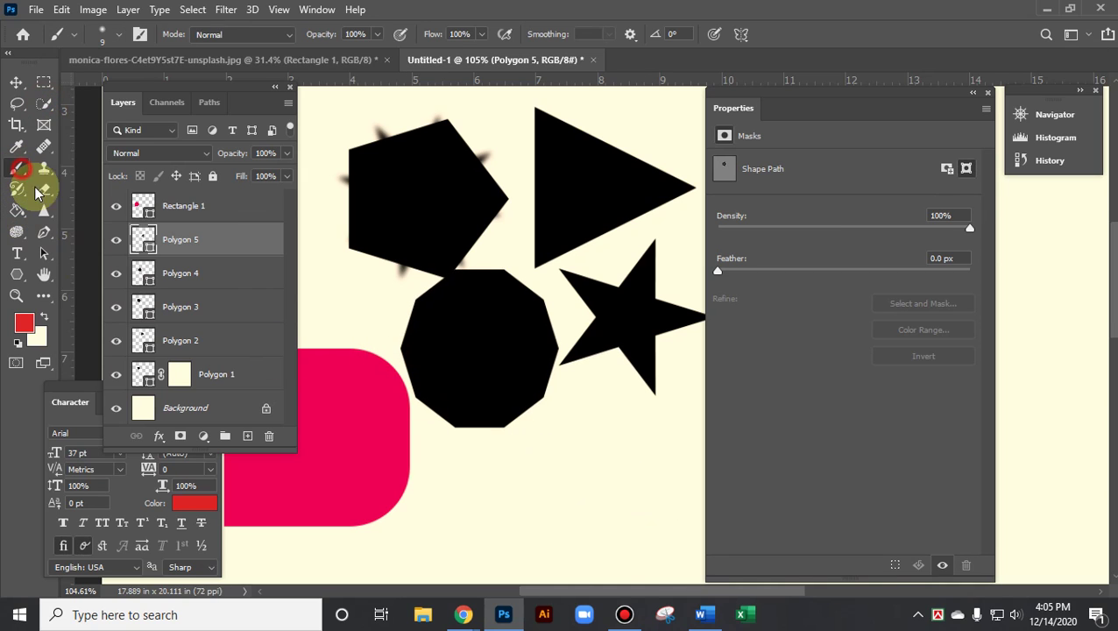
left_click(484, 404)
left_click(497, 240)
left_click(17, 82)
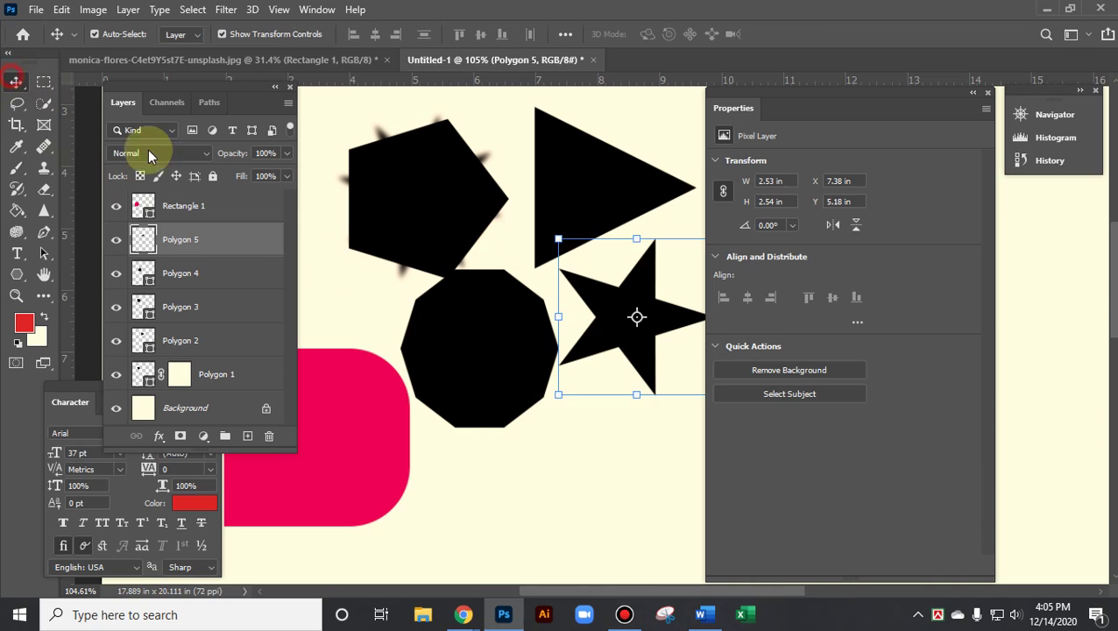
left_click(458, 401)
left_click(501, 478)
left_click(16, 168)
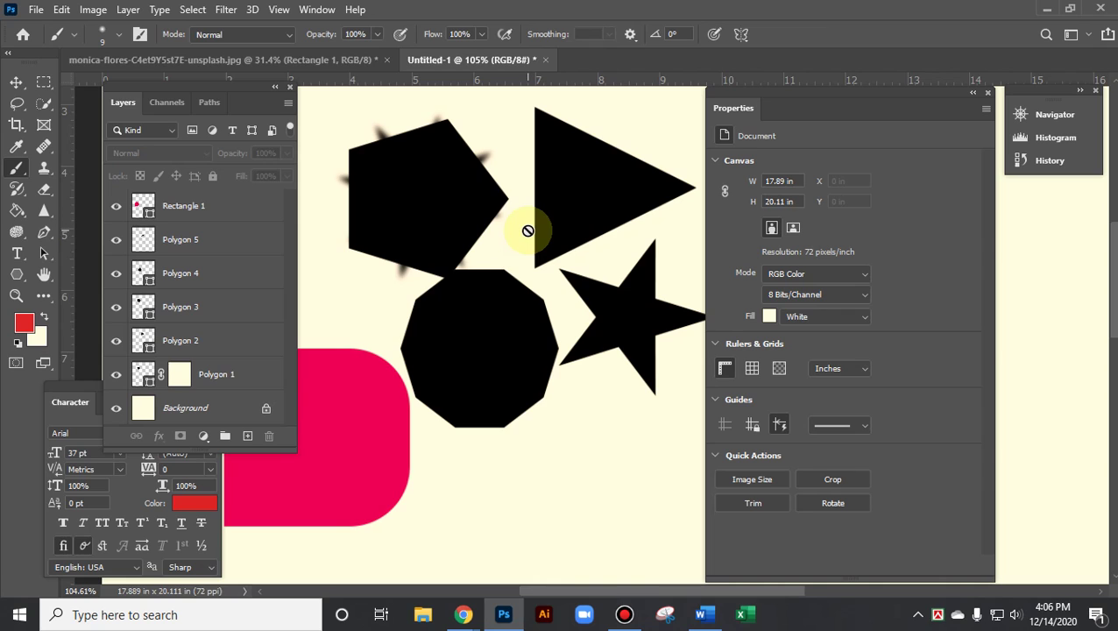
Activate the Custom Shape tool, expand the Flowers, Boats, Wild Animals and Leaf Trees shape groups, and choose a flower shape
left_click(15, 274)
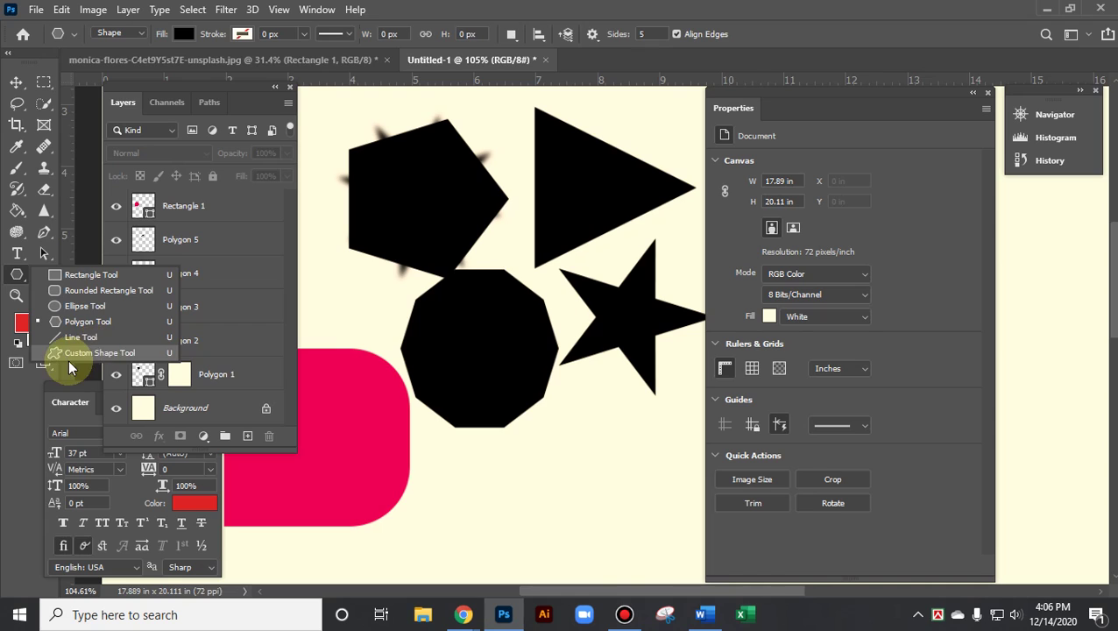
left_click(91, 352)
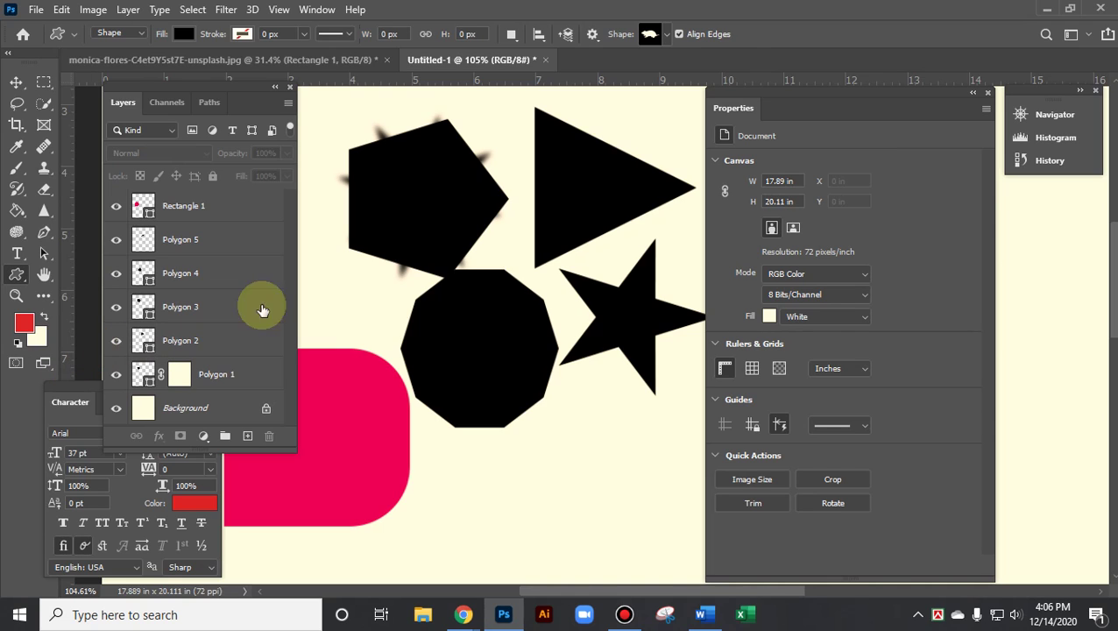
left_click(668, 34)
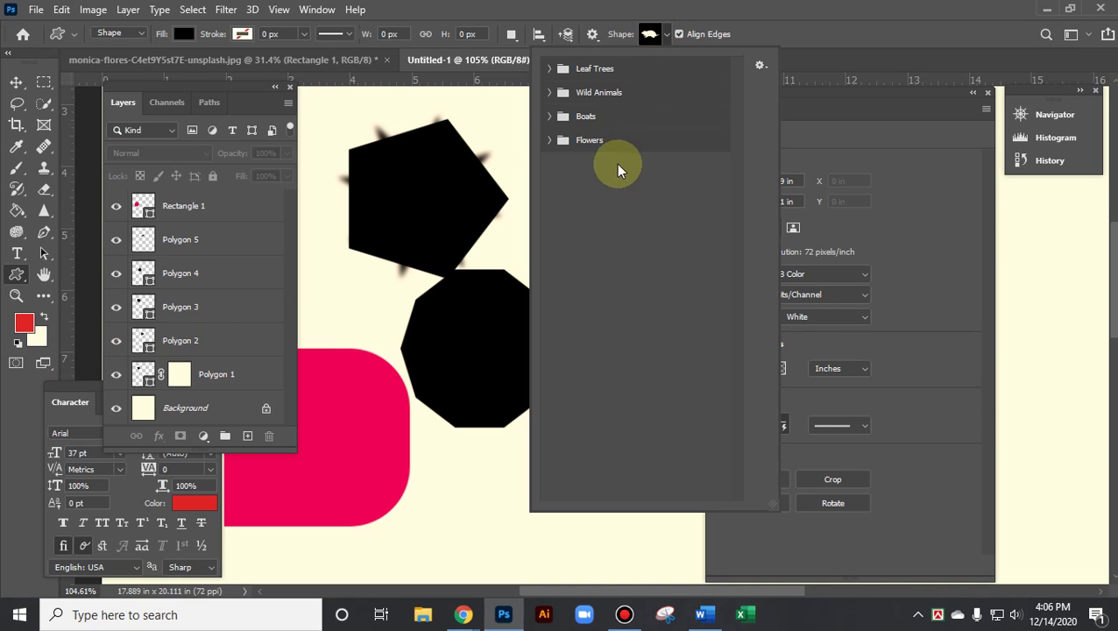
left_click(551, 140)
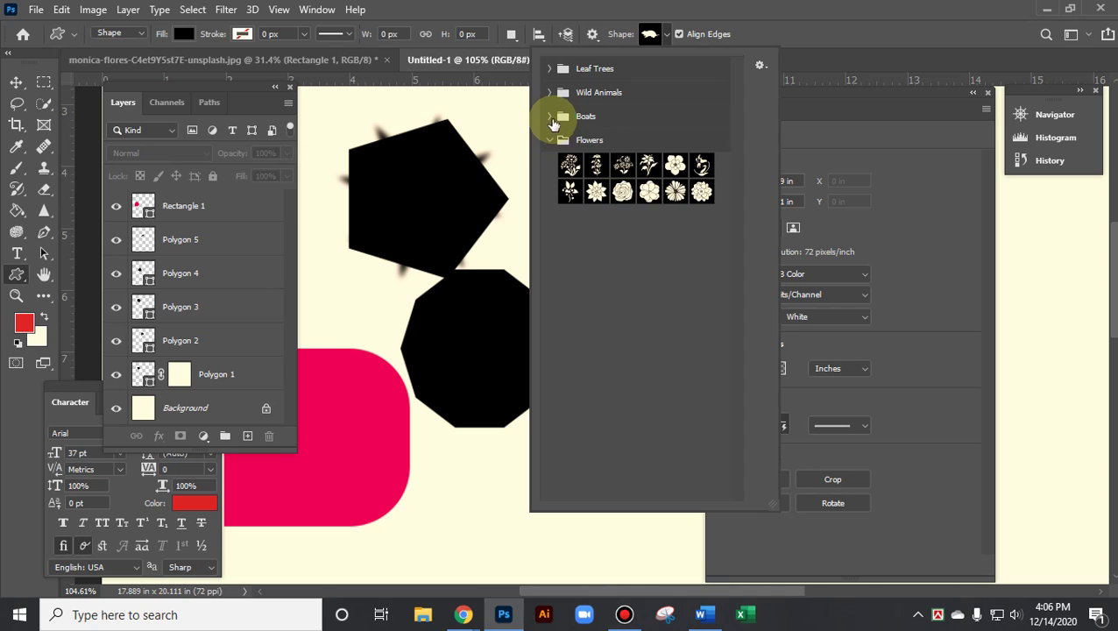
left_click(550, 117)
left_click(550, 93)
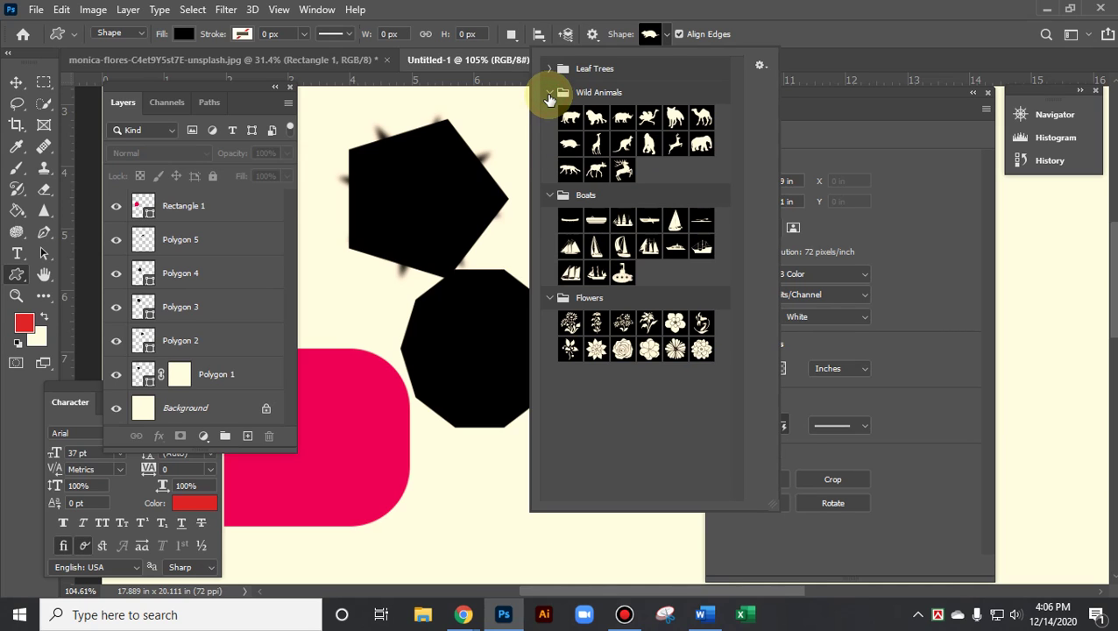
left_click(552, 70)
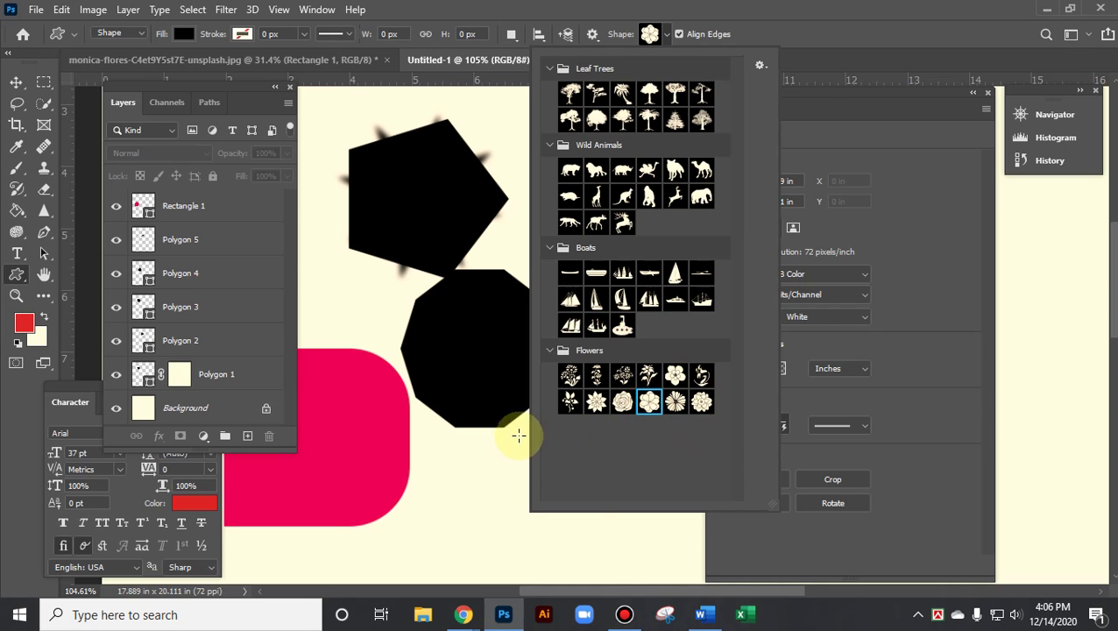
Draw the flower custom shape about 113 × 115 px below the ten-sided polygon, and undo it
left_click_drag(440, 454, 535, 549)
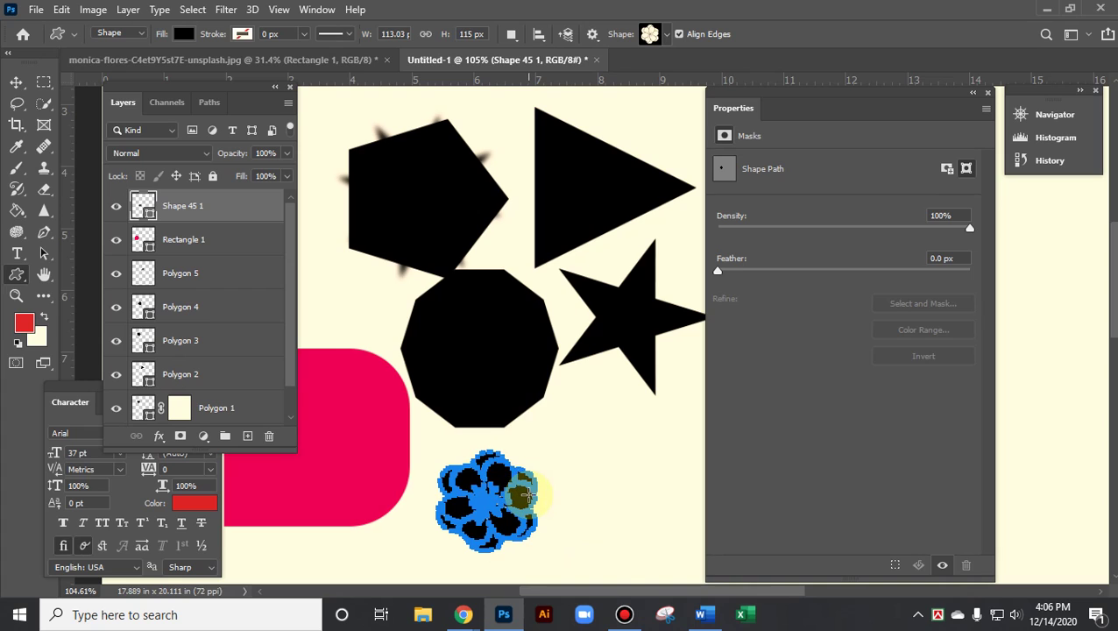
key("ctrl+z")
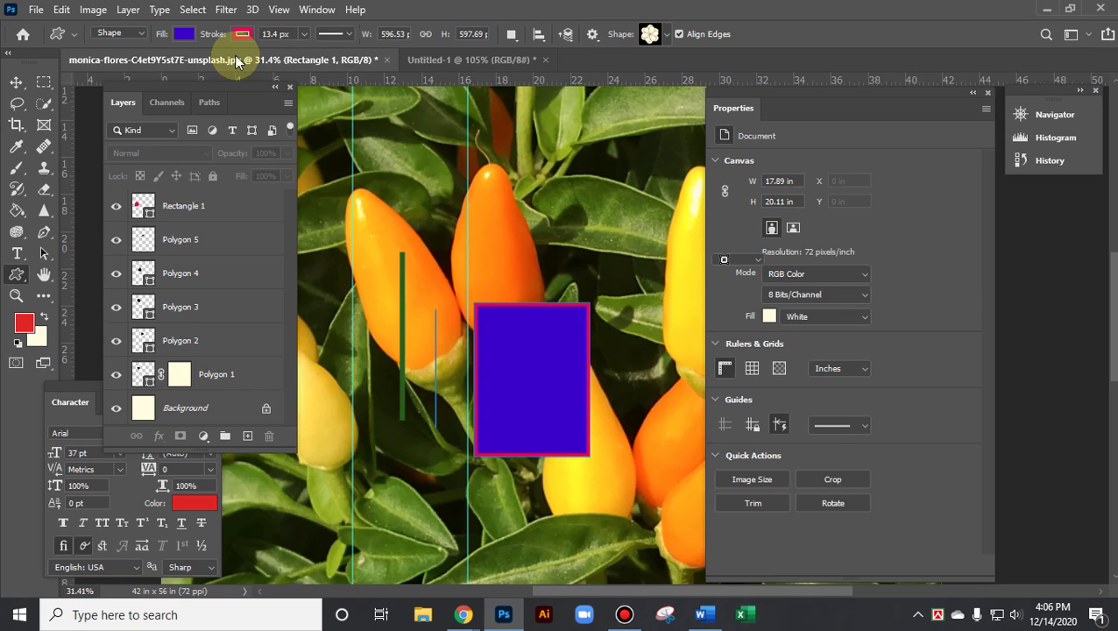
In the pepper photo document, draw the flower shape about 637 × 676 px above the blue rectangle and set its fill to none
left_click(232, 60)
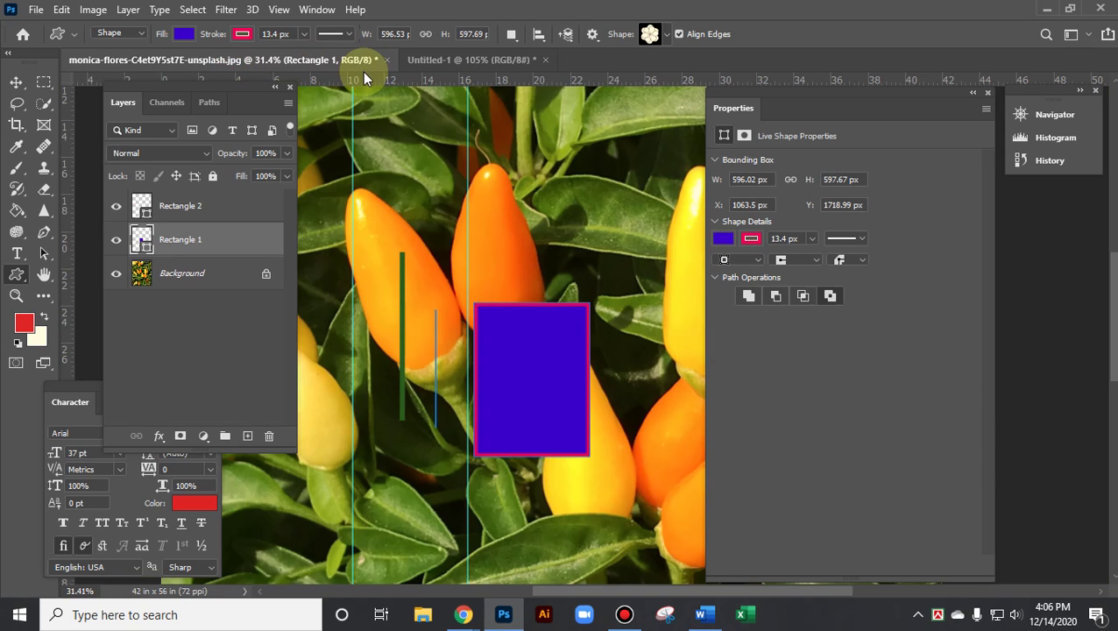
left_click_drag(530, 122, 694, 298)
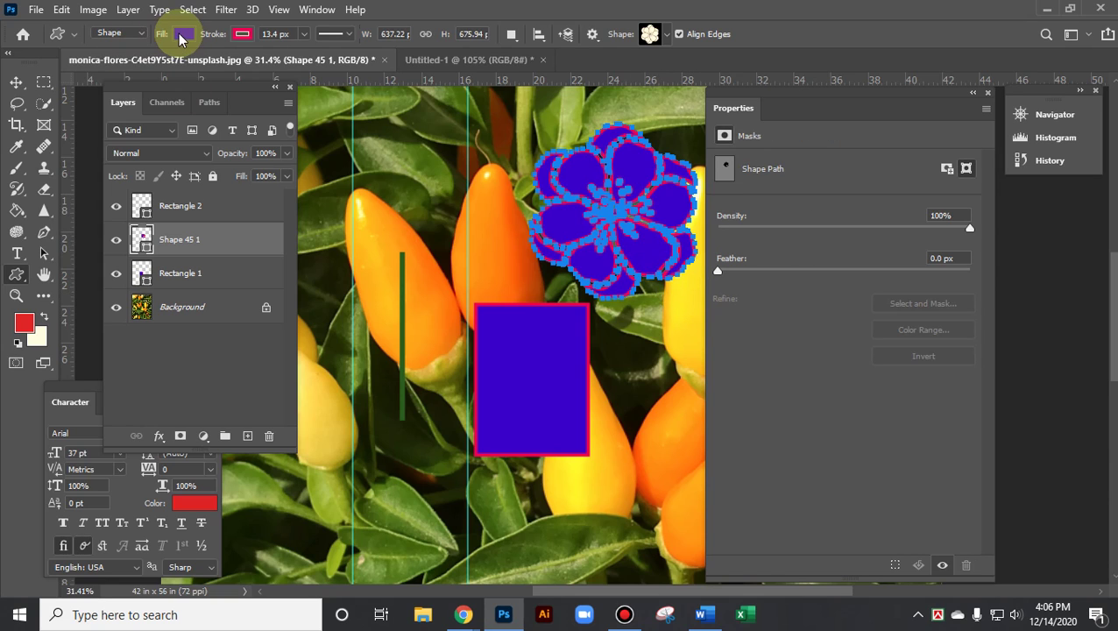
left_click(181, 34)
left_click(90, 66)
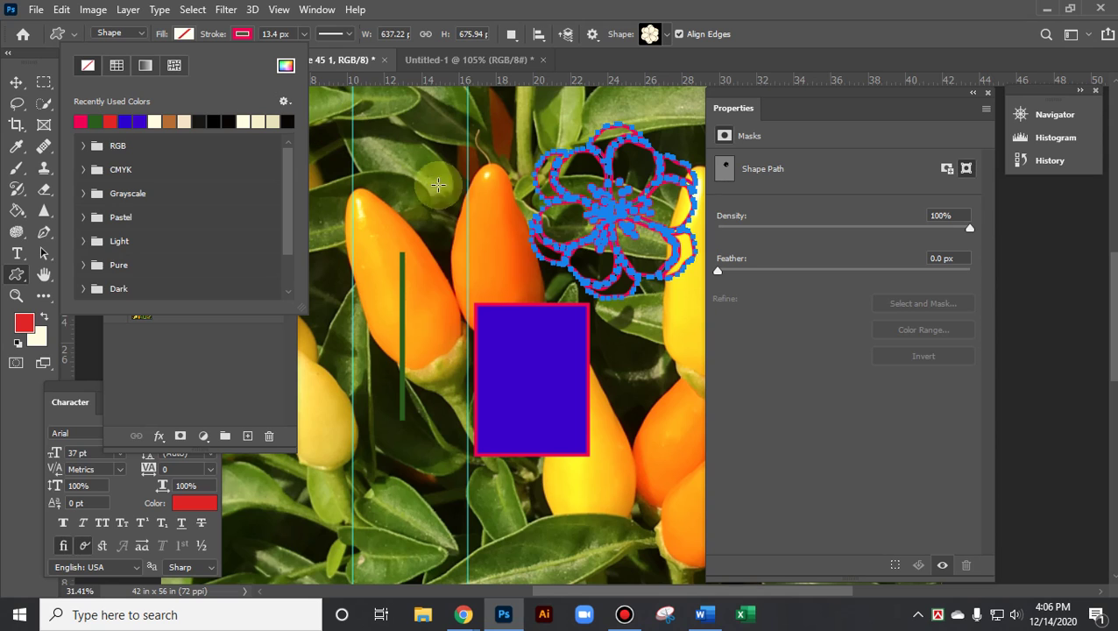
Make a new selection from the flower shape's path with a feather radius of 0 pixels, and return to the Untitled-1 document
left_click(44, 253)
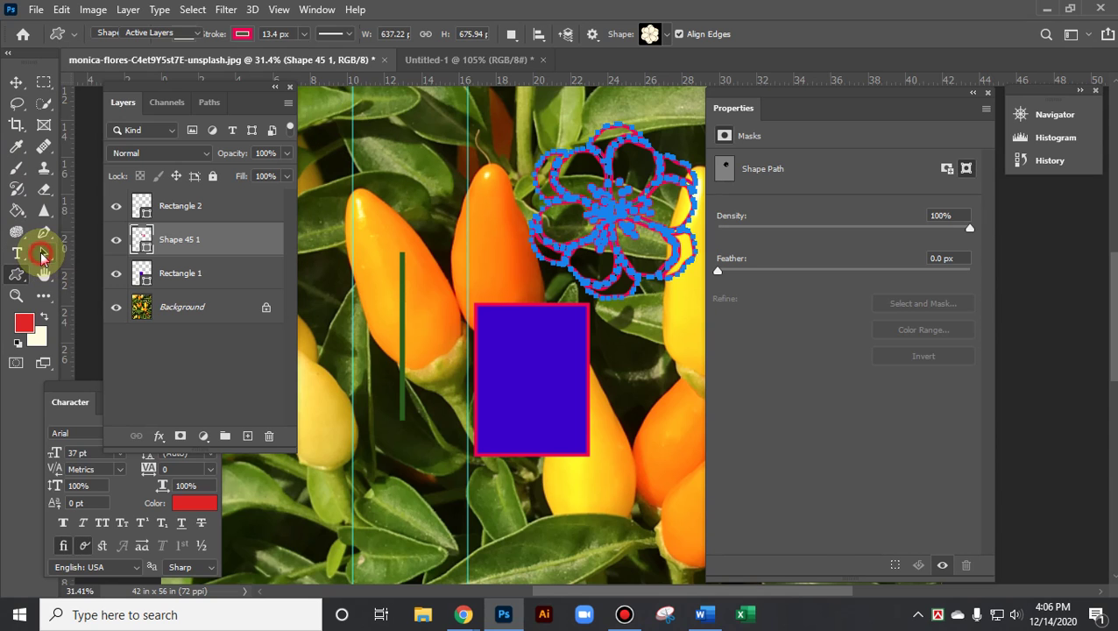
right_click(576, 174)
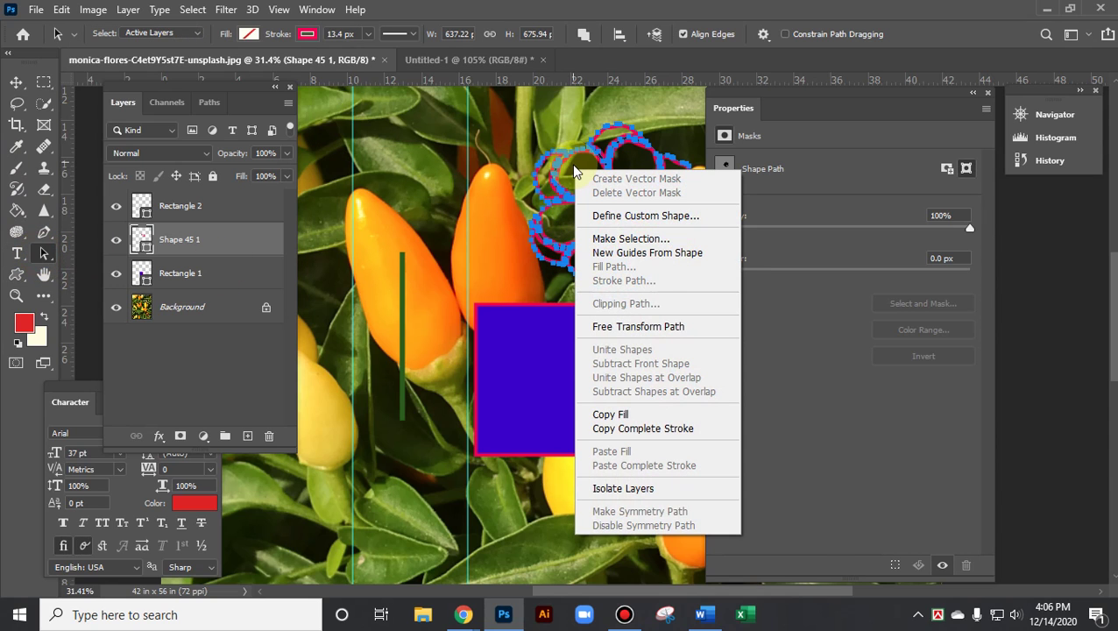
left_click(633, 239)
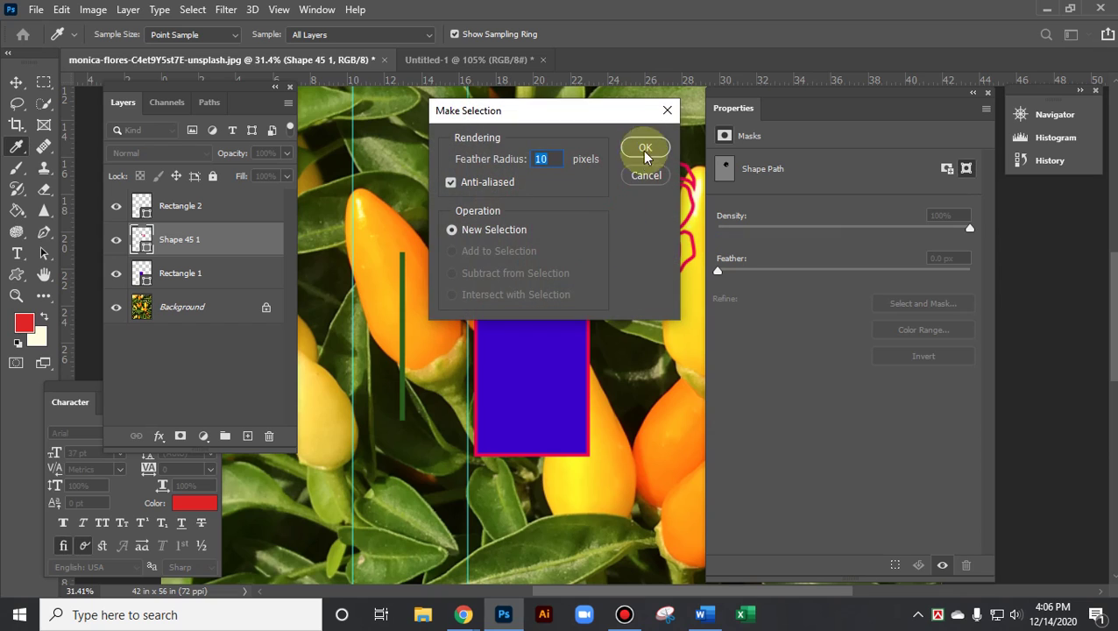
type("0")
left_click(643, 151)
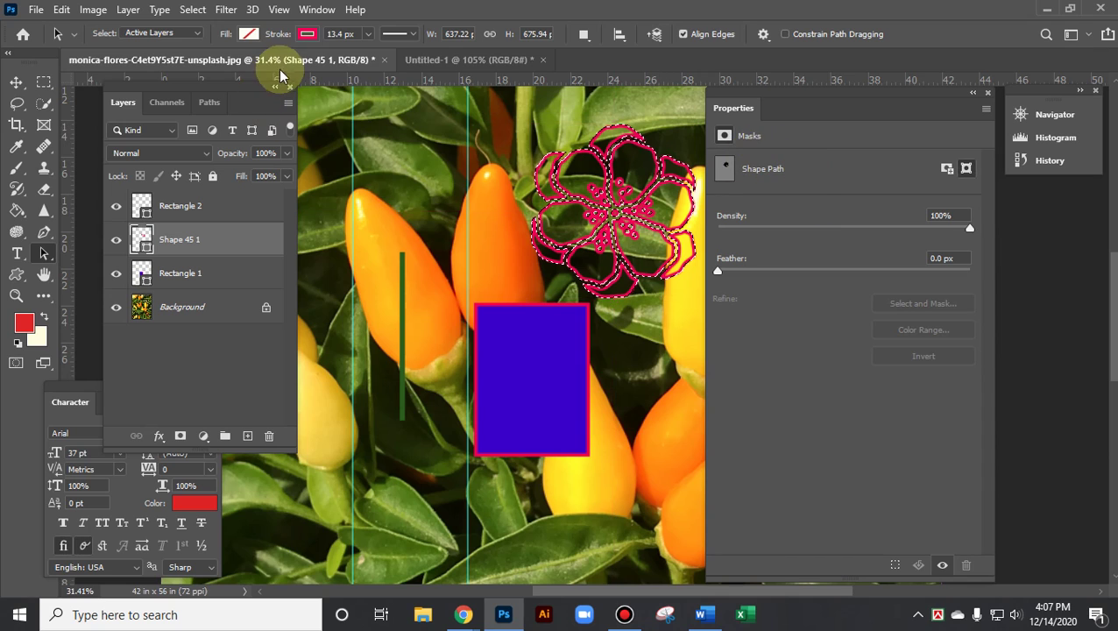
left_click(484, 59)
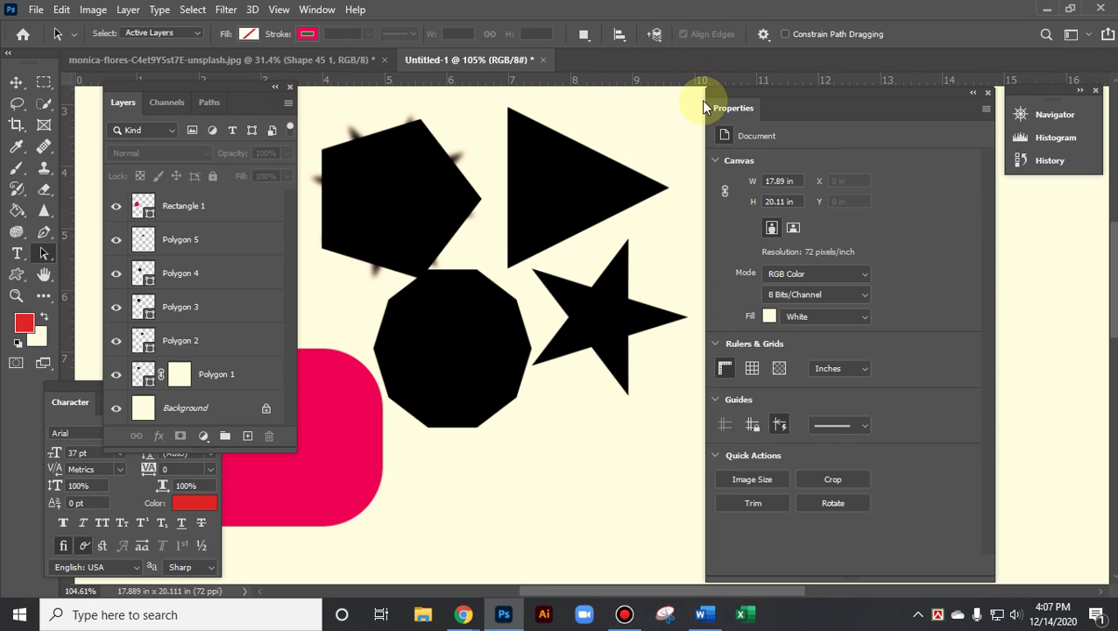
Paste the copied image into Untitled-1, then copy the flower-shaped selection from the pepper photo's Background layer and paste it there too
key("ctrl+v")
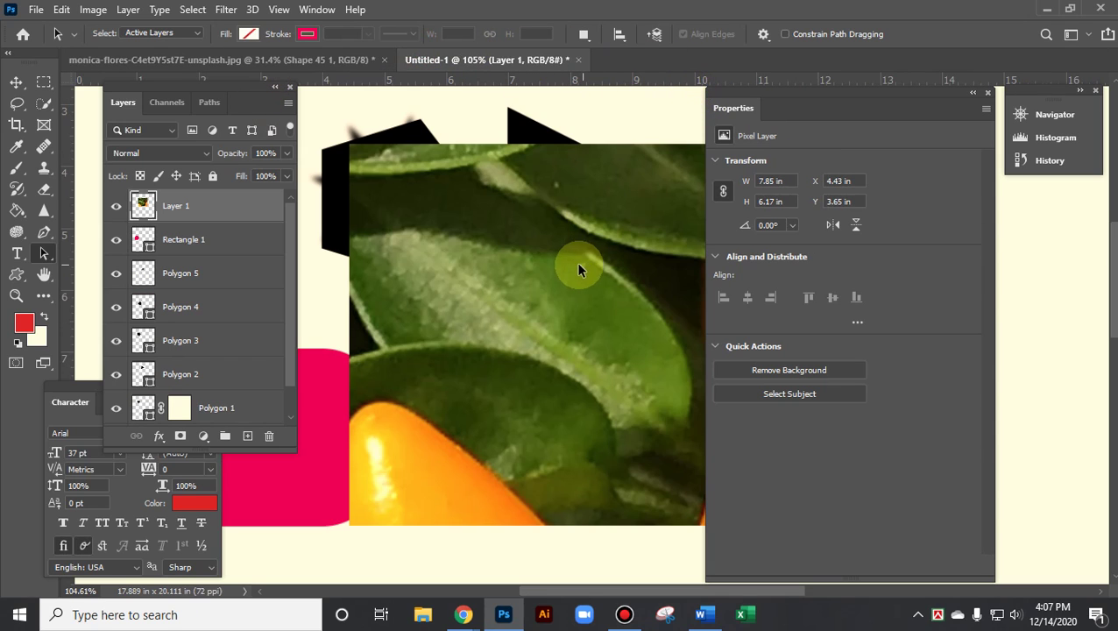
scroll(566, 261, "down", 10)
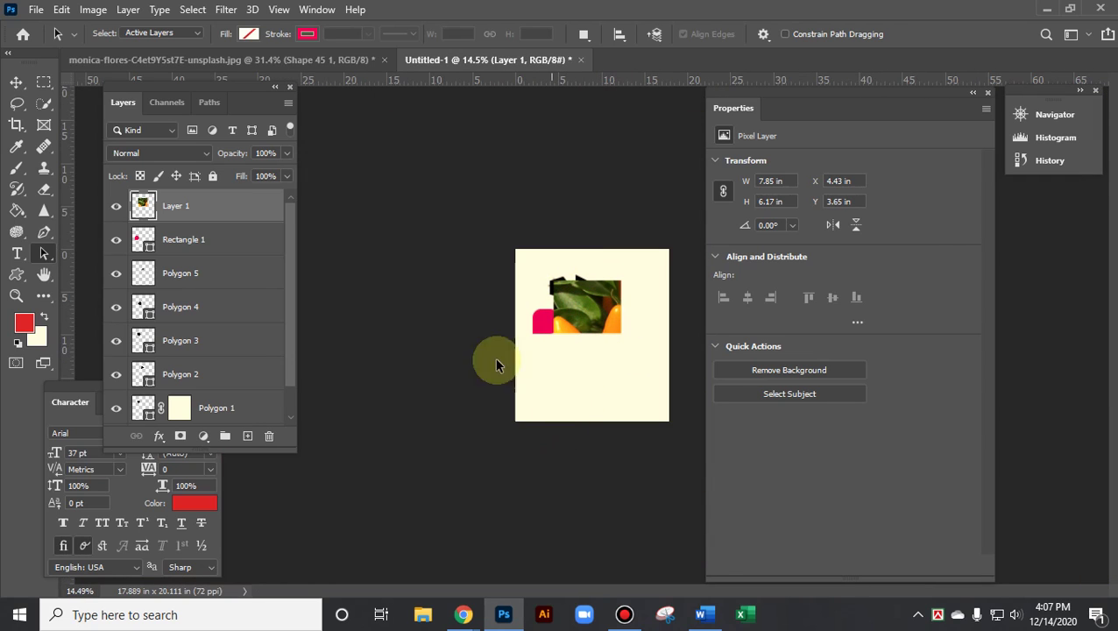
left_click(305, 61)
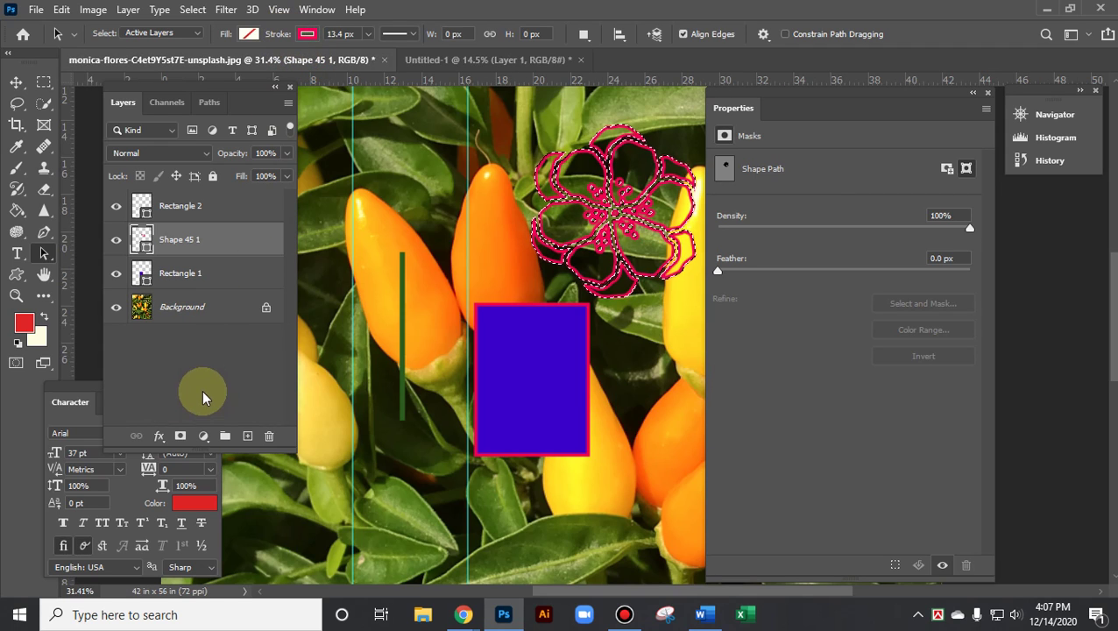
left_click(172, 306)
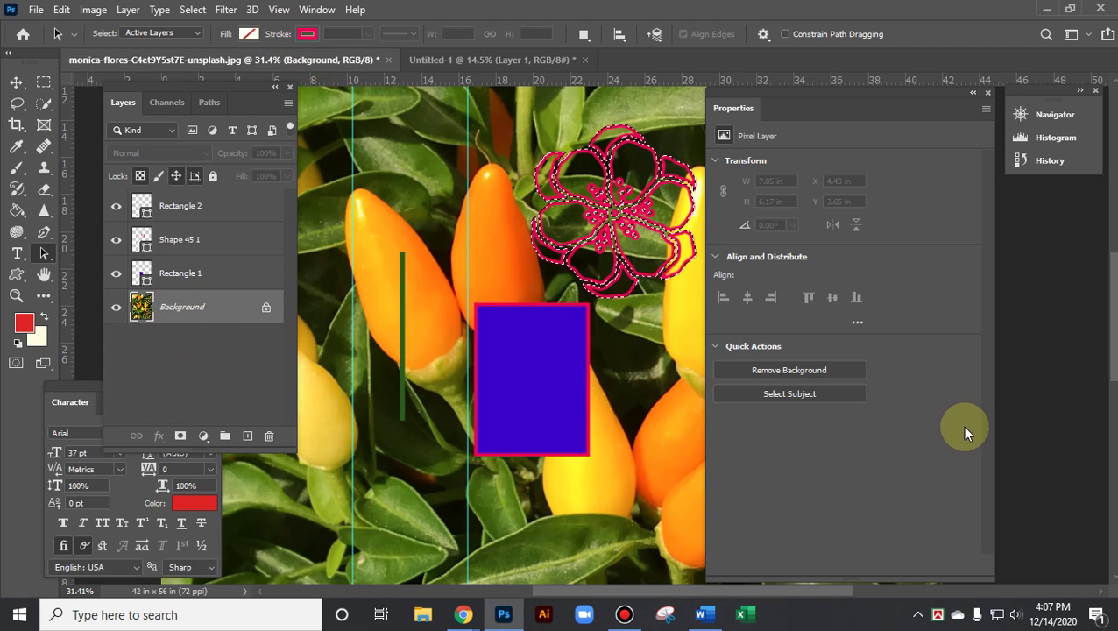
left_click(449, 61)
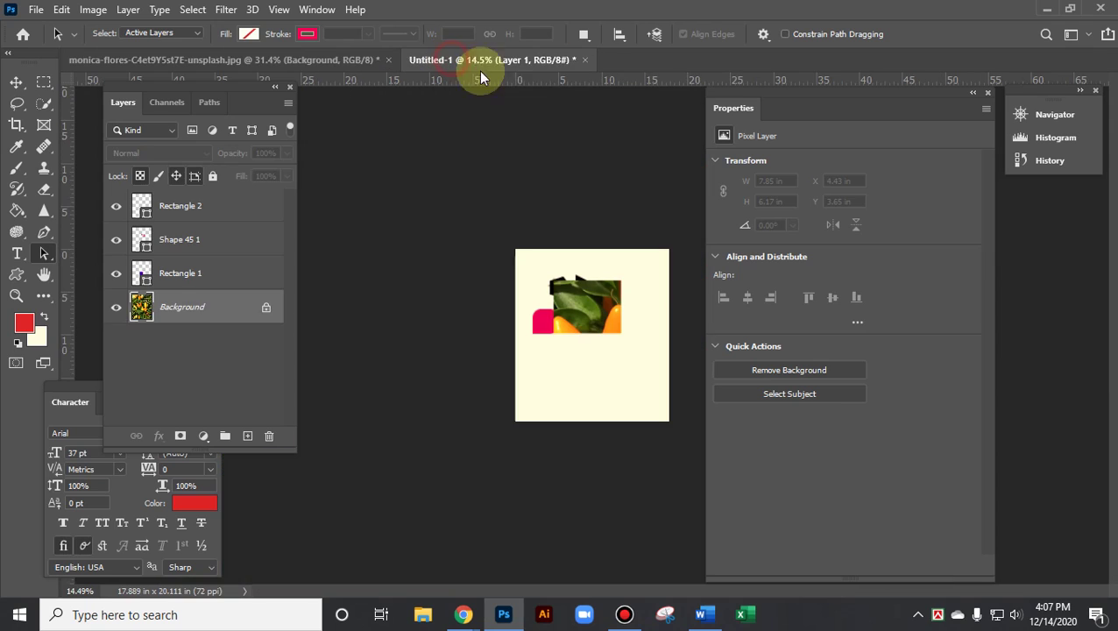
key("ctrl+v")
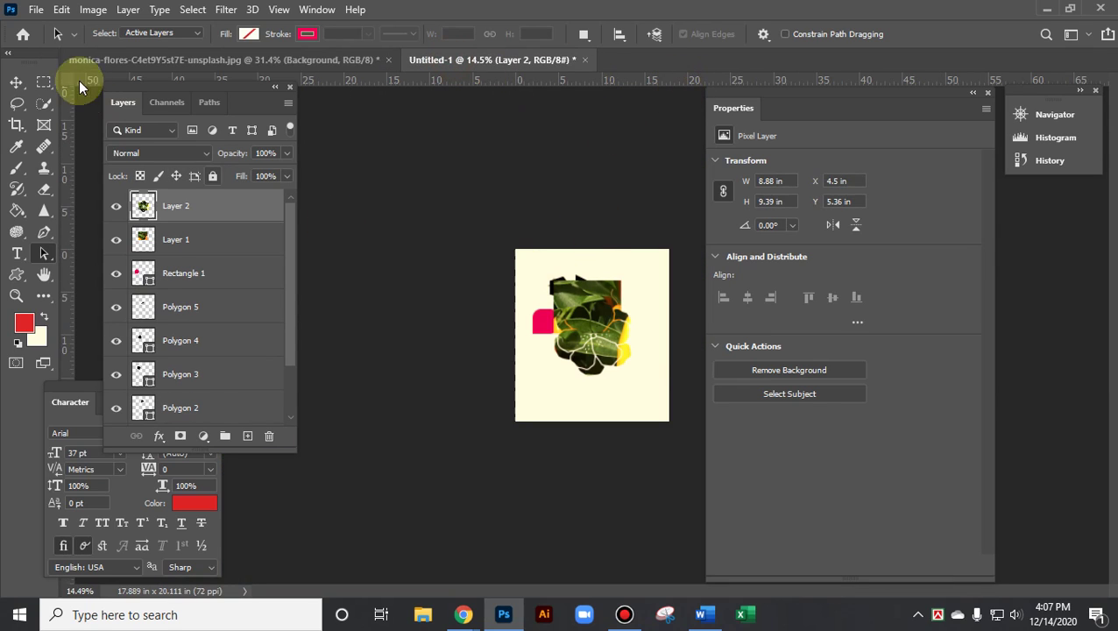
Move the flower-shaped cutout below the rectangular leaf picture, then make a trial duplicate of it and undo the duplicate
left_click(16, 82)
left_click_drag(613, 343, 605, 384)
scroll(625, 344, "up", 6)
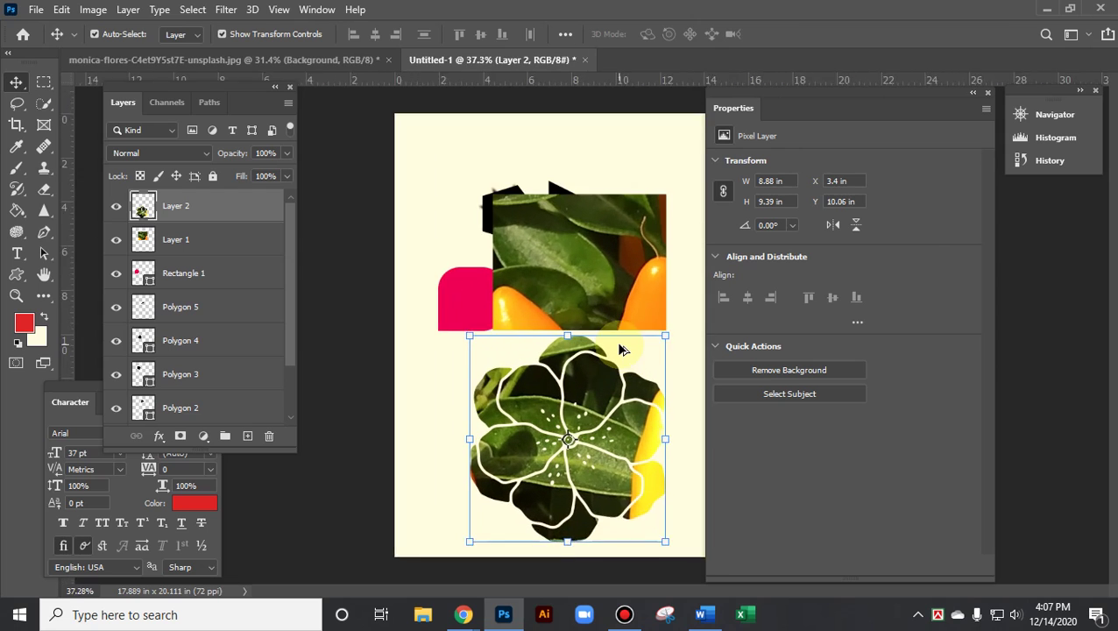
left_click_drag(550, 464, 452, 297)
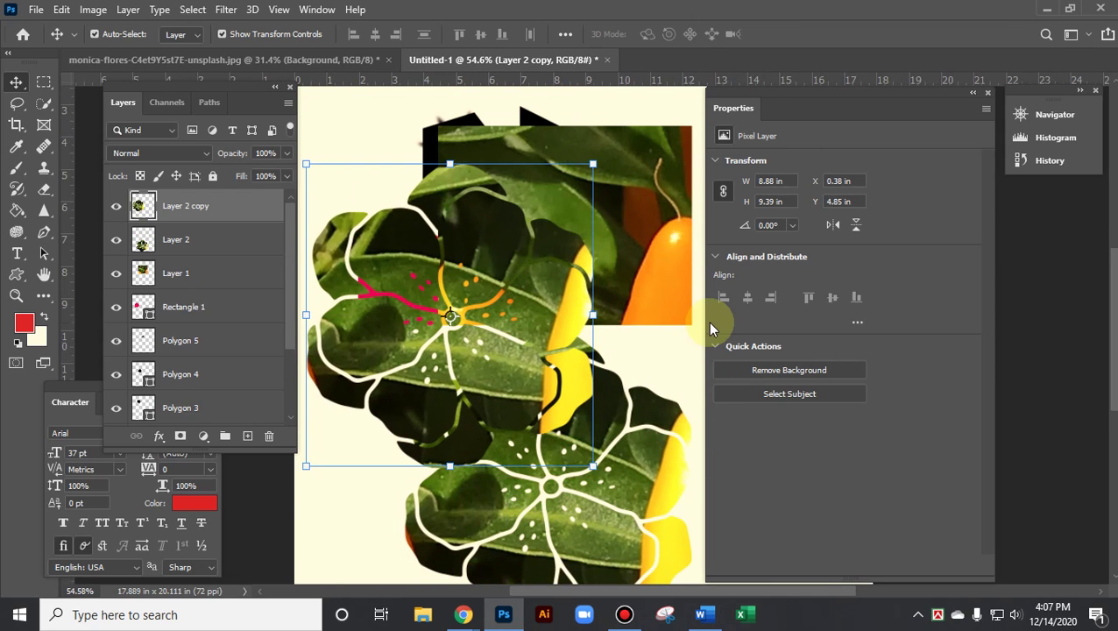
key("ctrl+z")
Scale the flower cutout to 36.45%, place it below the leaf picture, and deselect it
left_click_drag(628, 462, 572, 402)
left_click_drag(634, 273, 452, 468)
left_click_drag(418, 522, 605, 423)
left_click_drag(418, 430, 419, 436)
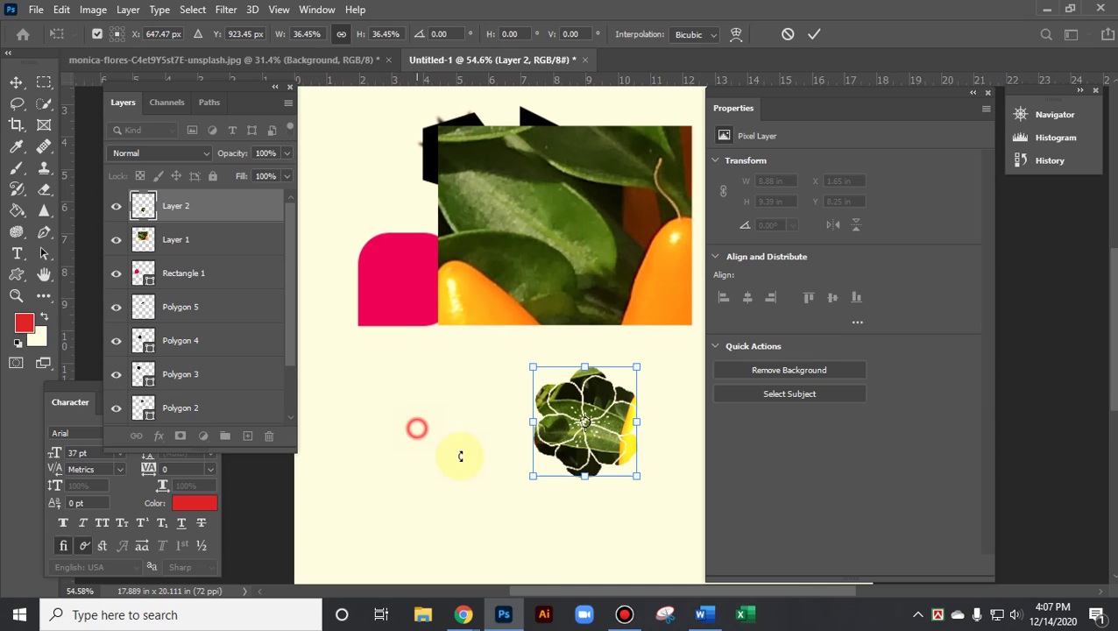
left_click(817, 35)
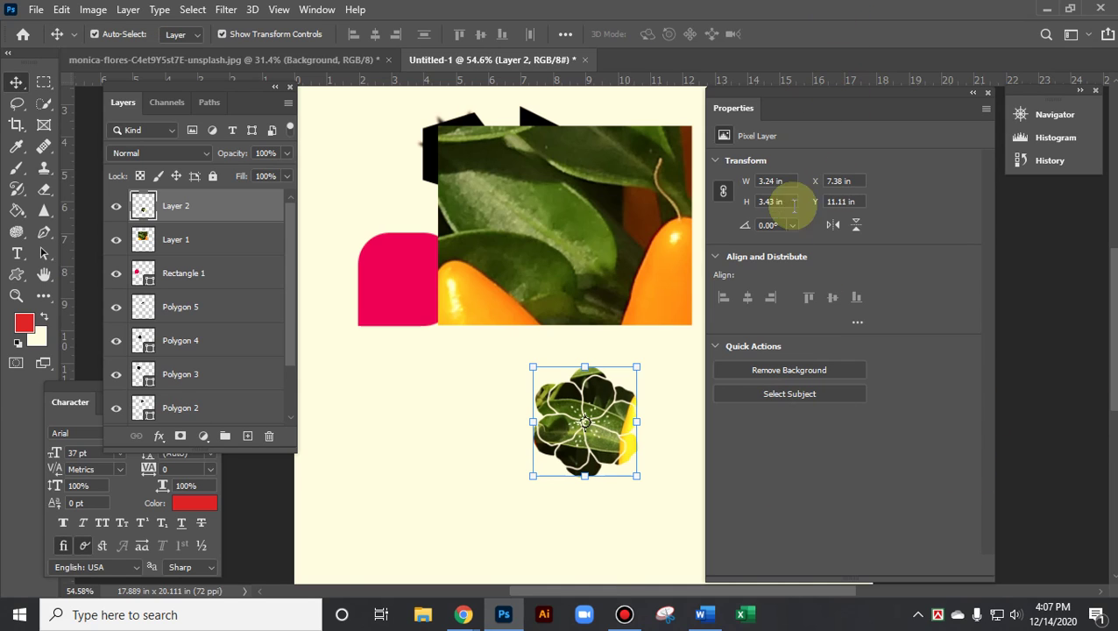
left_click(458, 351)
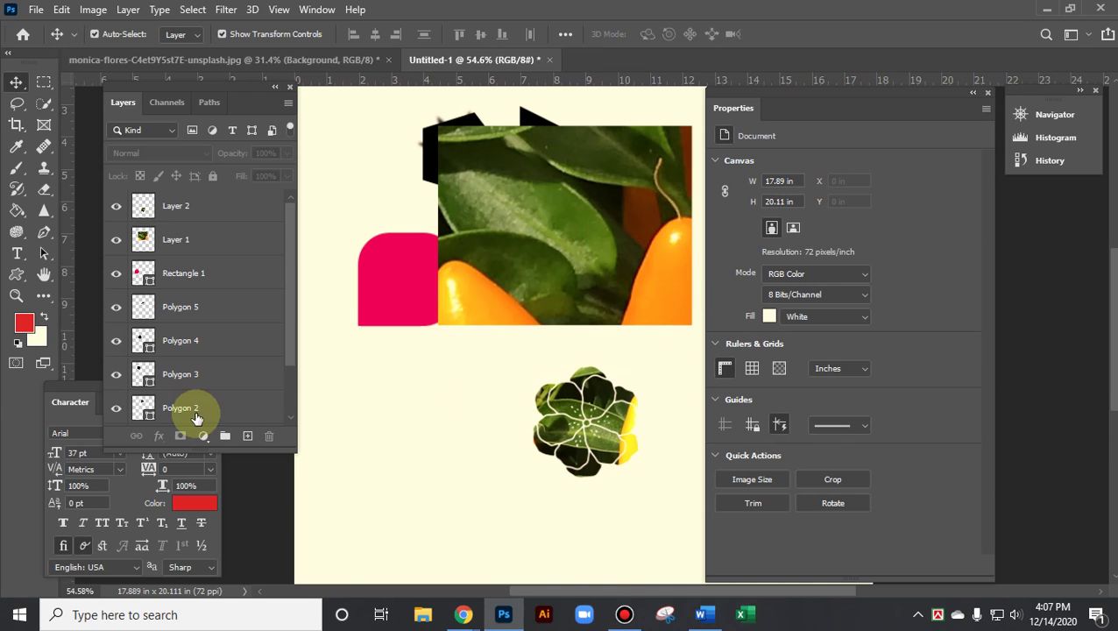
In the pepper photo document, clear the selection and undo the edits back to before the flower shape and blue rectangle were drawn
left_click(265, 60)
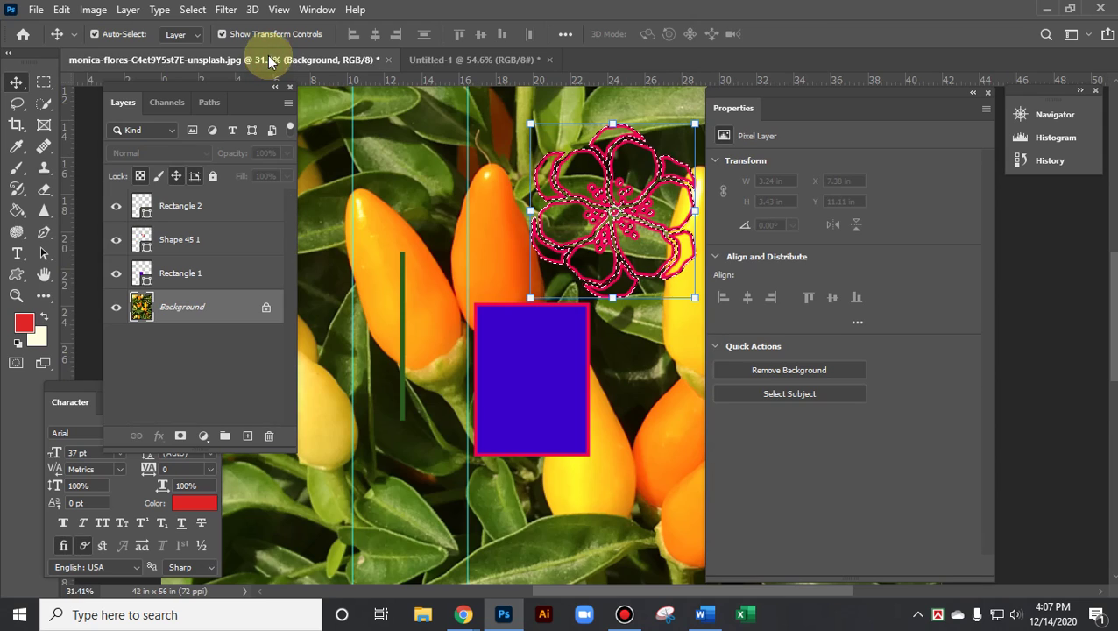
key("ctrl+d")
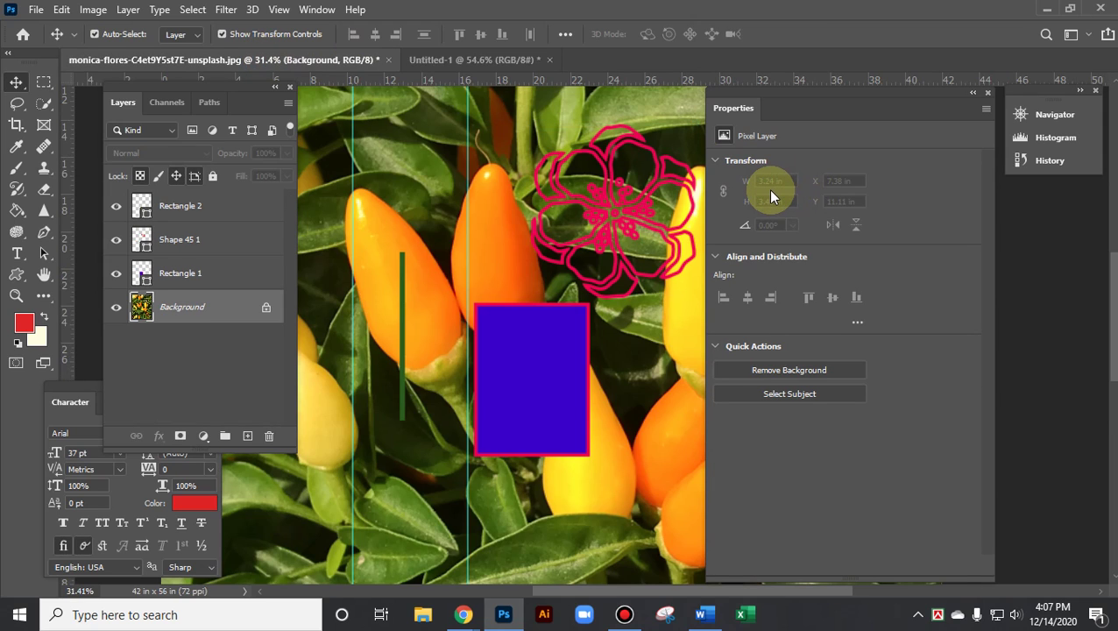
key("ctrl+shift+d")
key("ctrl+z")
key("ctrl+z")
key("ctrl+z")
key("ctrl+z")
key("ctrl+z")
key("ctrl+z")
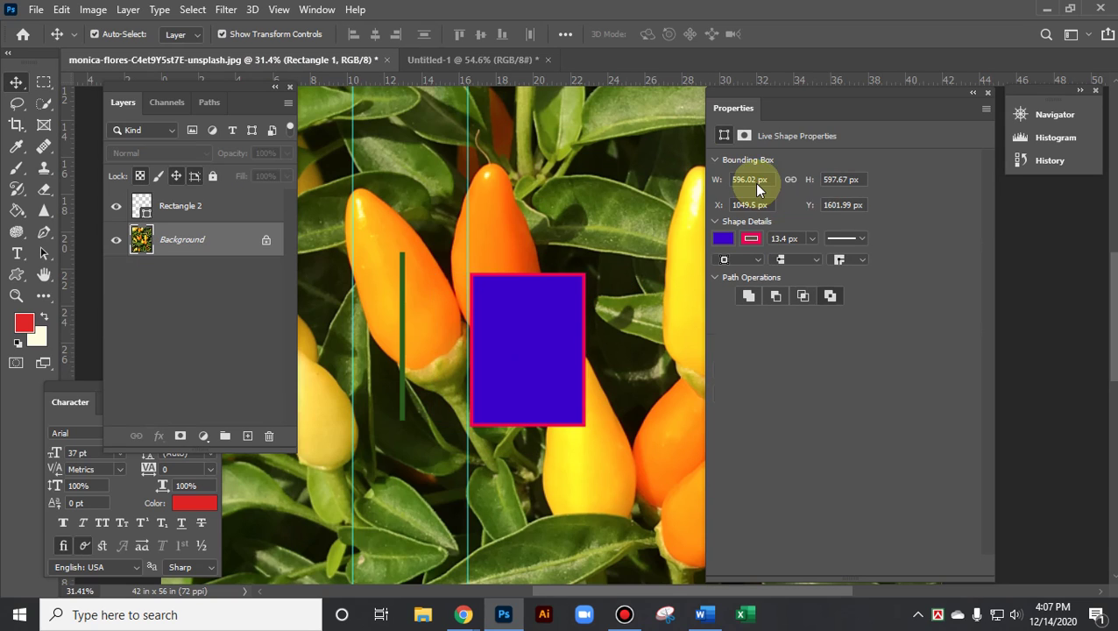
Draw a panther custom shape from the Wild Animals group, about 2731 × 1161 px, across the middle of the pepper photo
scroll(583, 367, "down", 2)
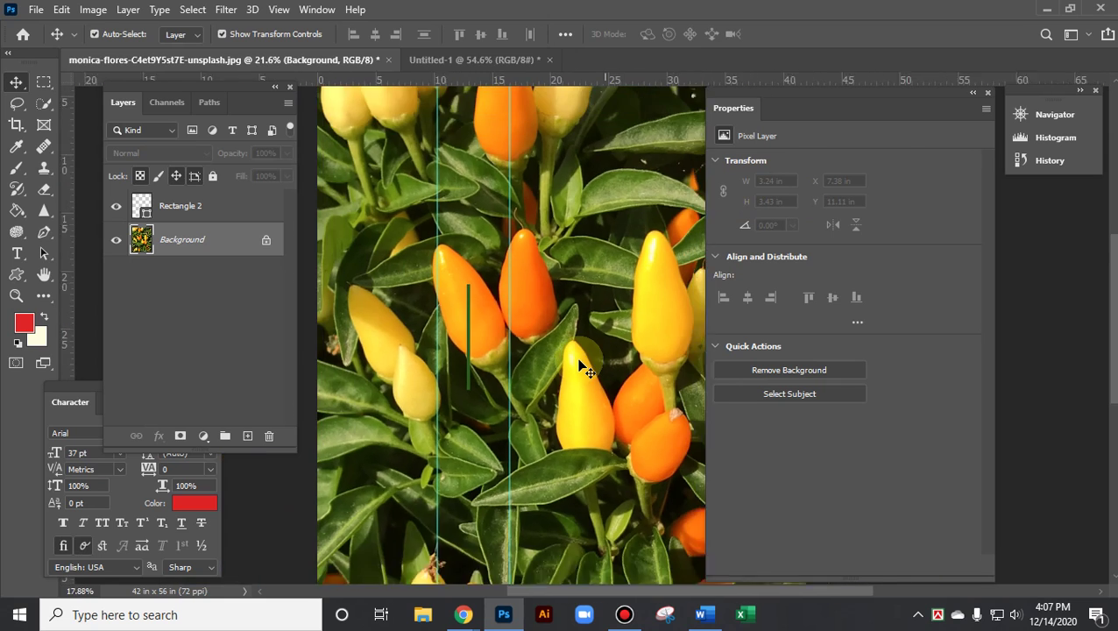
scroll(582, 366, "down", 3)
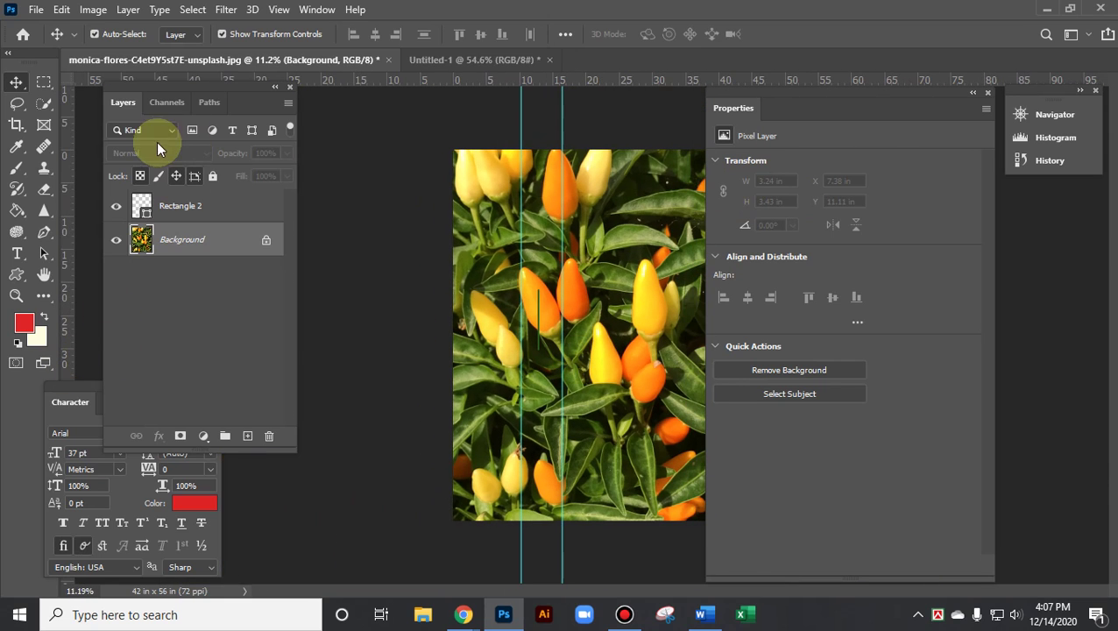
left_click(14, 278)
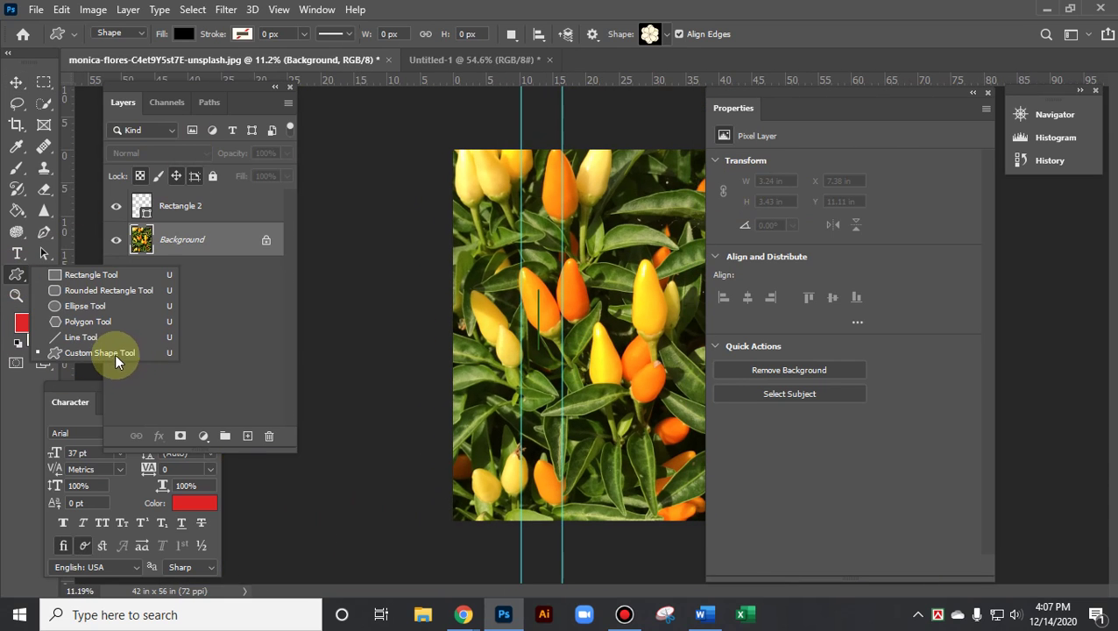
left_click(117, 358)
left_click(666, 33)
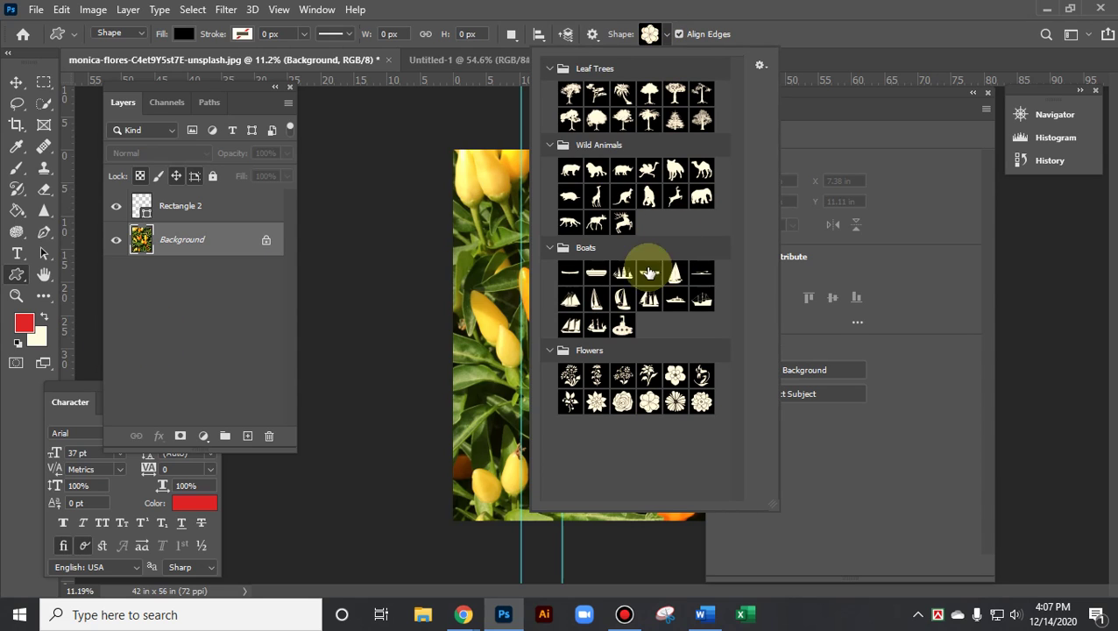
left_click(571, 230)
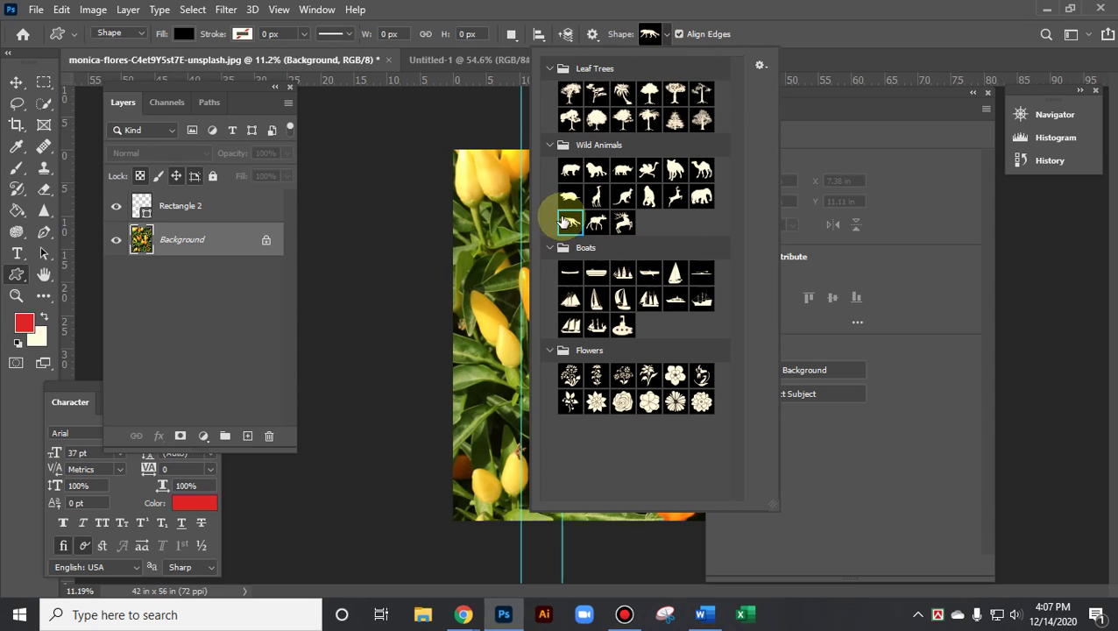
left_click_drag(478, 263, 729, 439)
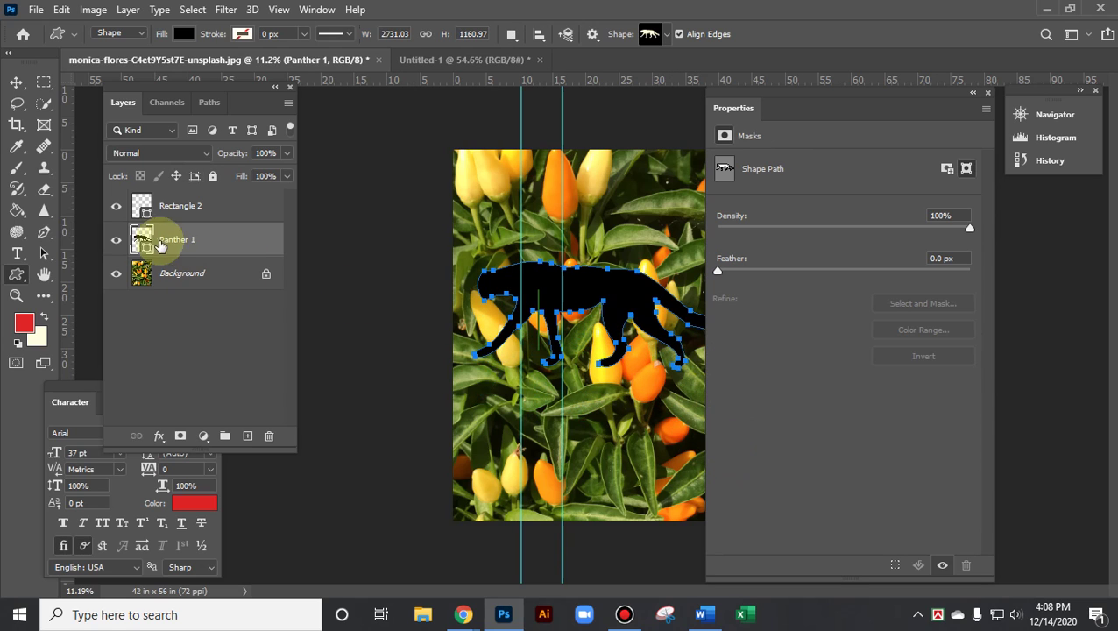
Set the panther shape's fill to none
left_click(182, 35)
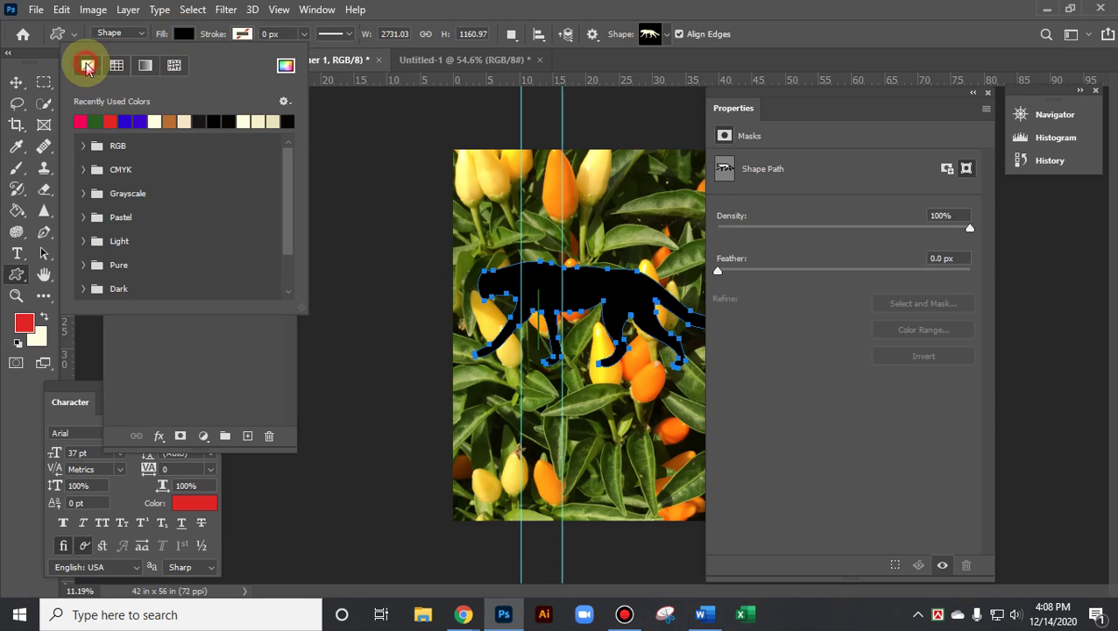
left_click(87, 65)
left_click(428, 8)
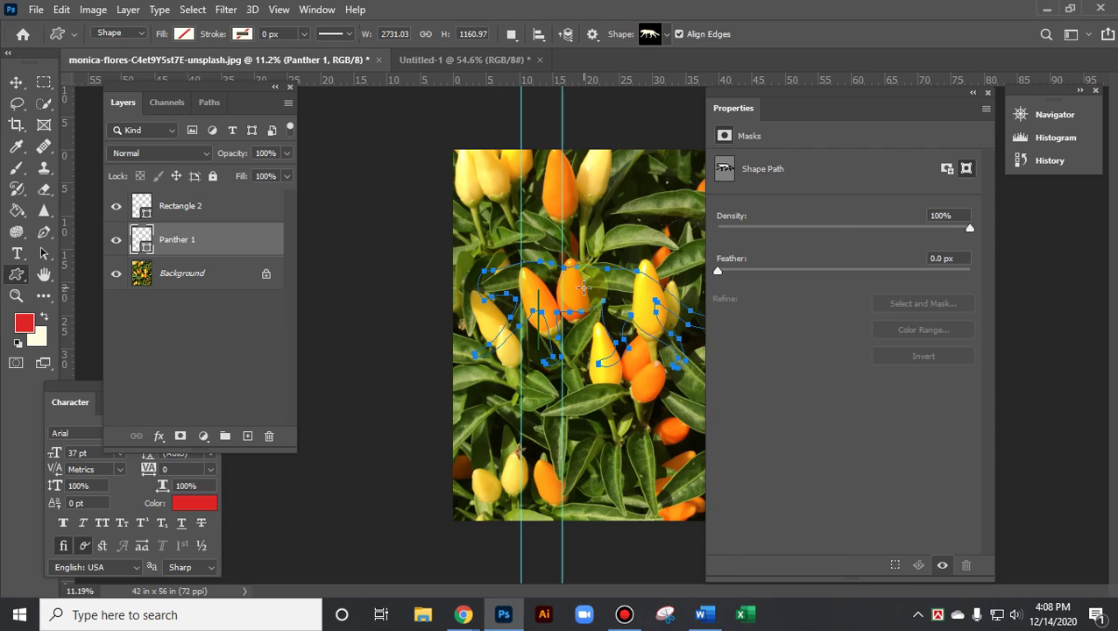
Make a new anti-aliased selection from the panther shape's path with a feather radius of 0 pixels
right_click(584, 288)
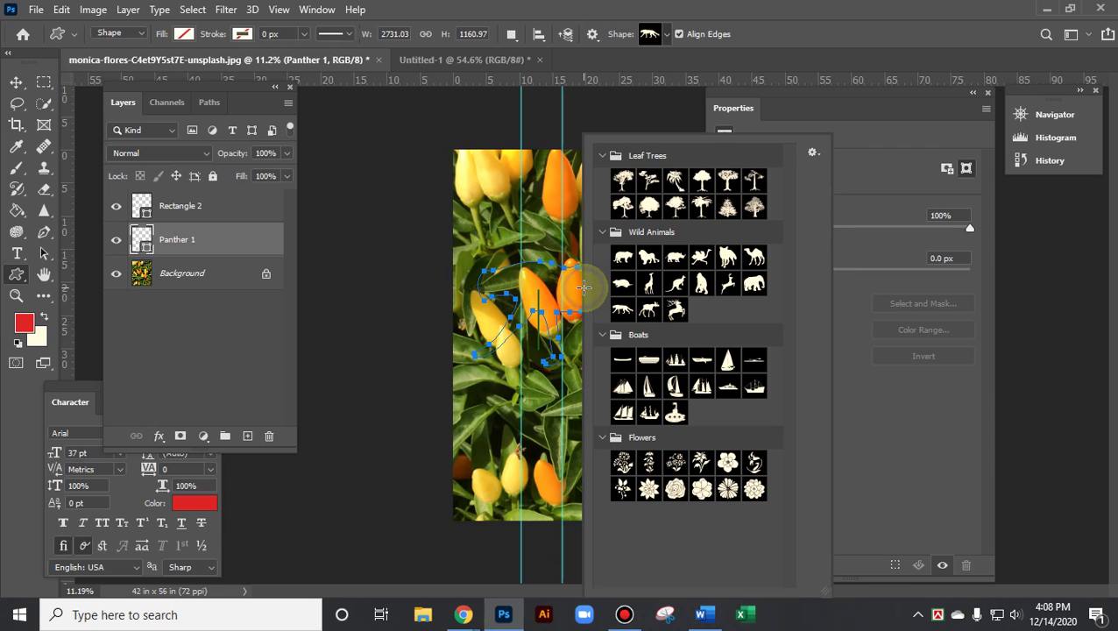
left_click(44, 253)
right_click(600, 324)
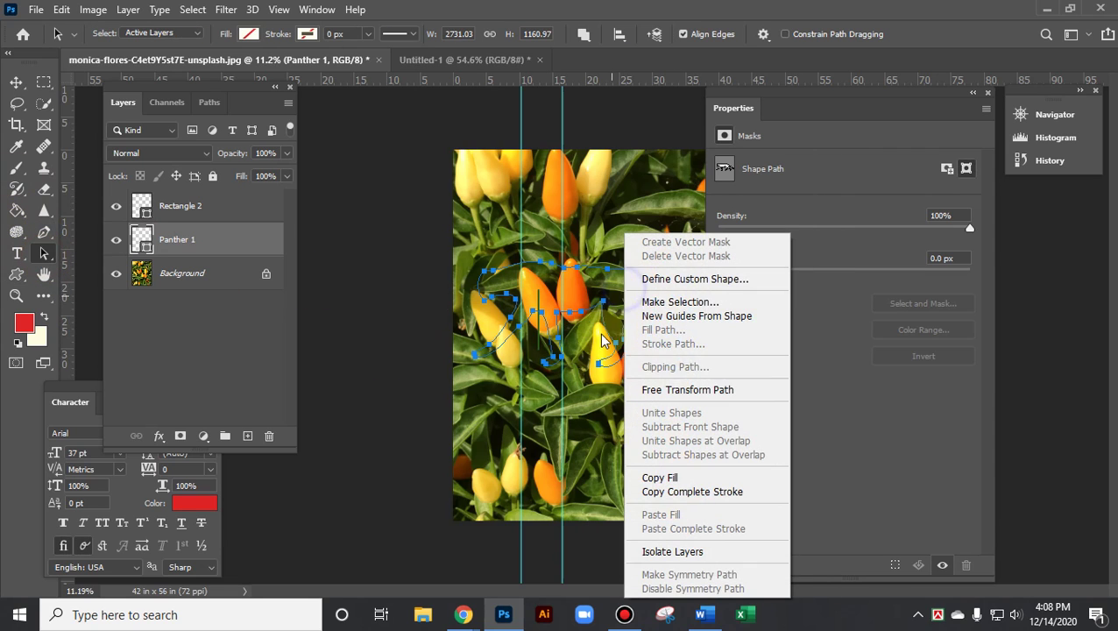
left_click(675, 302)
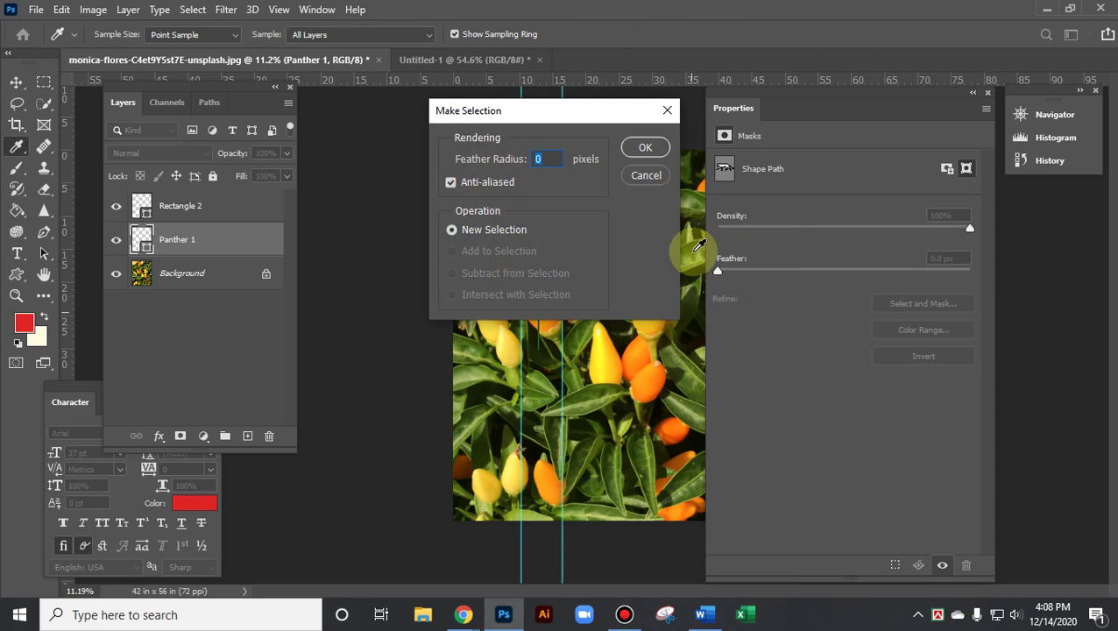
left_click(645, 149)
Copy the panther-shaped area of the pepper photo's Background layer into the lower part of the Untitled-1 document
left_click(17, 81)
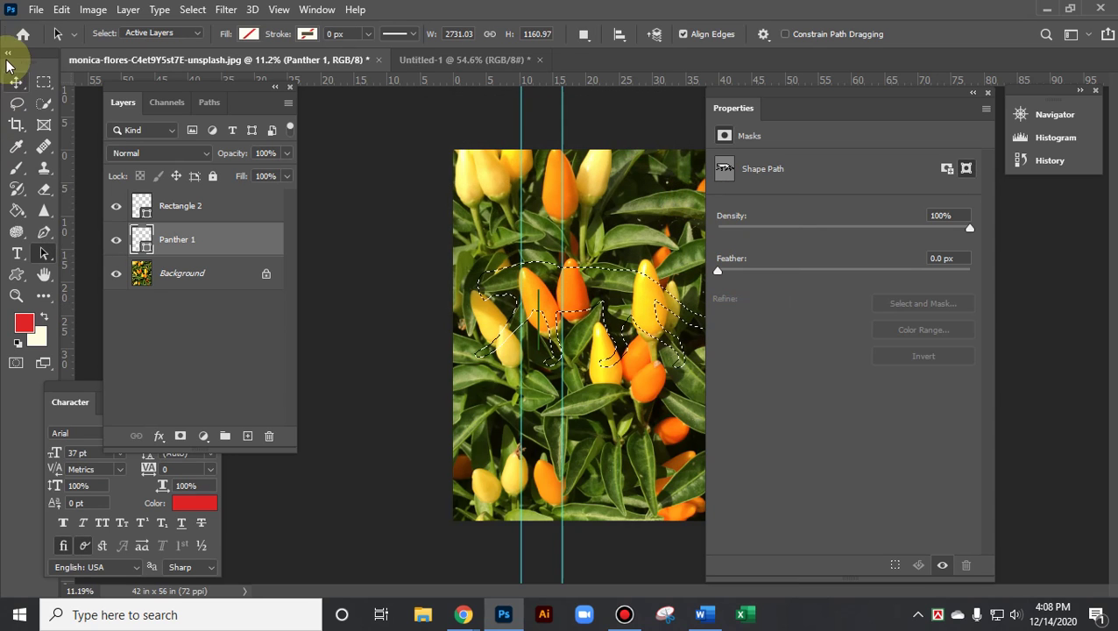
left_click_drag(578, 302, 438, 56)
left_click(173, 272)
left_click_drag(516, 465, 511, 454)
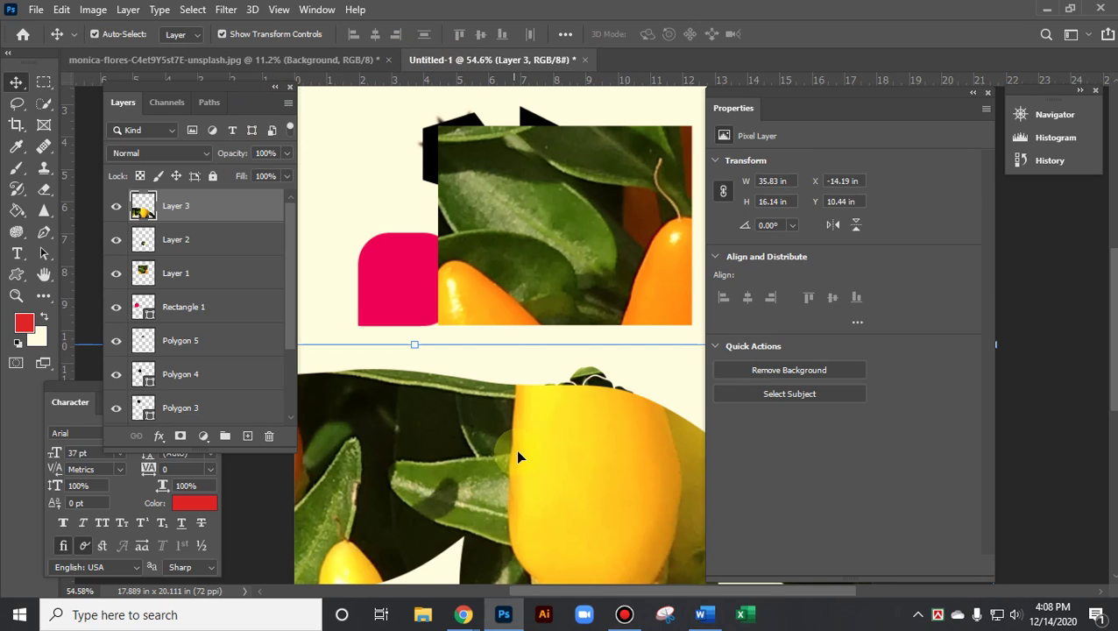
Scale the panther cutout down to about 7.22 × 3.25 in and place it near the bottom of the canvas
key("ctrl+minus")
key("ctrl+minus")
left_click(537, 432)
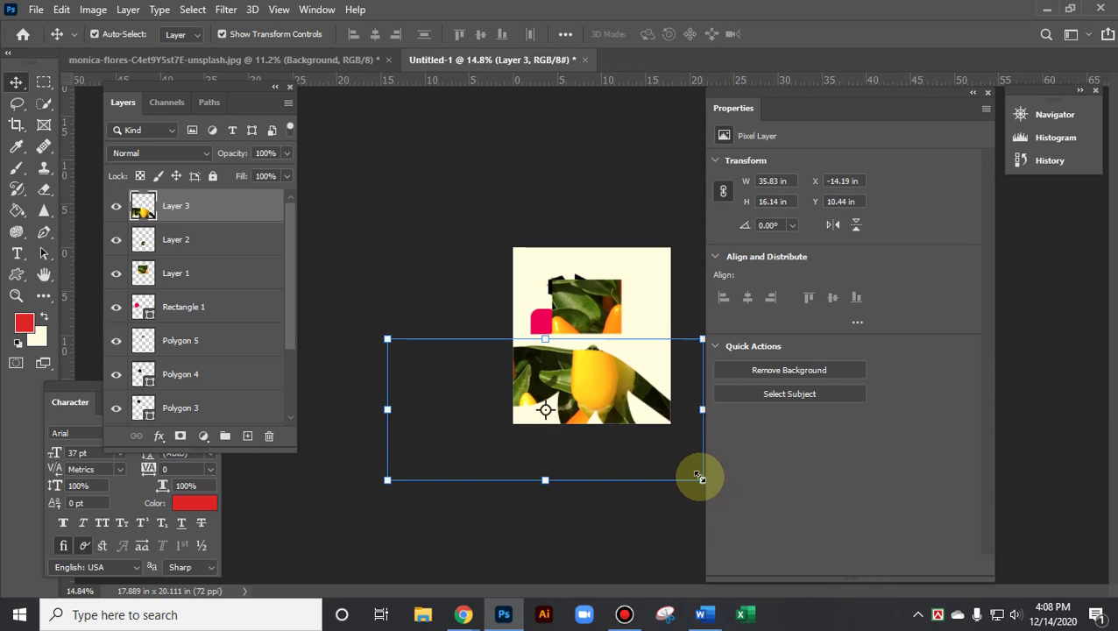
left_click_drag(701, 482, 592, 399)
left_click(810, 39)
Duplicate the panther cutout, shrink the copy to a small cub, and place it beneath the large panther's hind legs
scroll(624, 326, "up", 5)
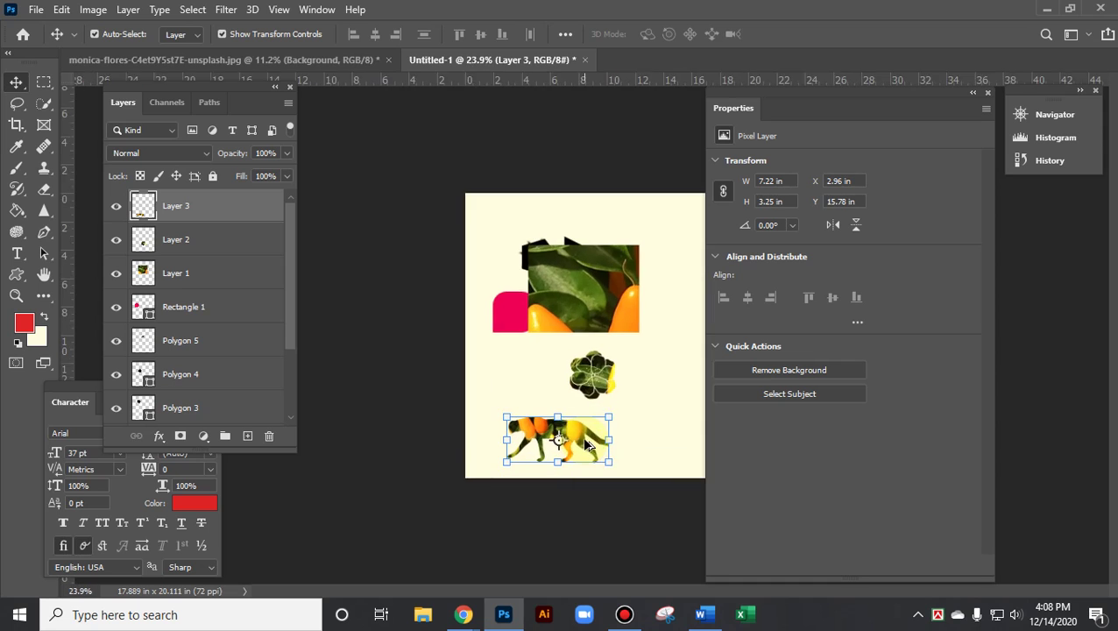
left_click_drag(553, 418, 419, 243)
left_click(640, 304)
left_click_drag(478, 300, 606, 323)
left_click_drag(657, 266, 530, 313)
mouse_move(478, 348)
left_mouse_down()
mouse_move(462, 354)
mouse_move(489, 346)
left_mouse_up()
left_click(813, 36)
left_click(653, 270)
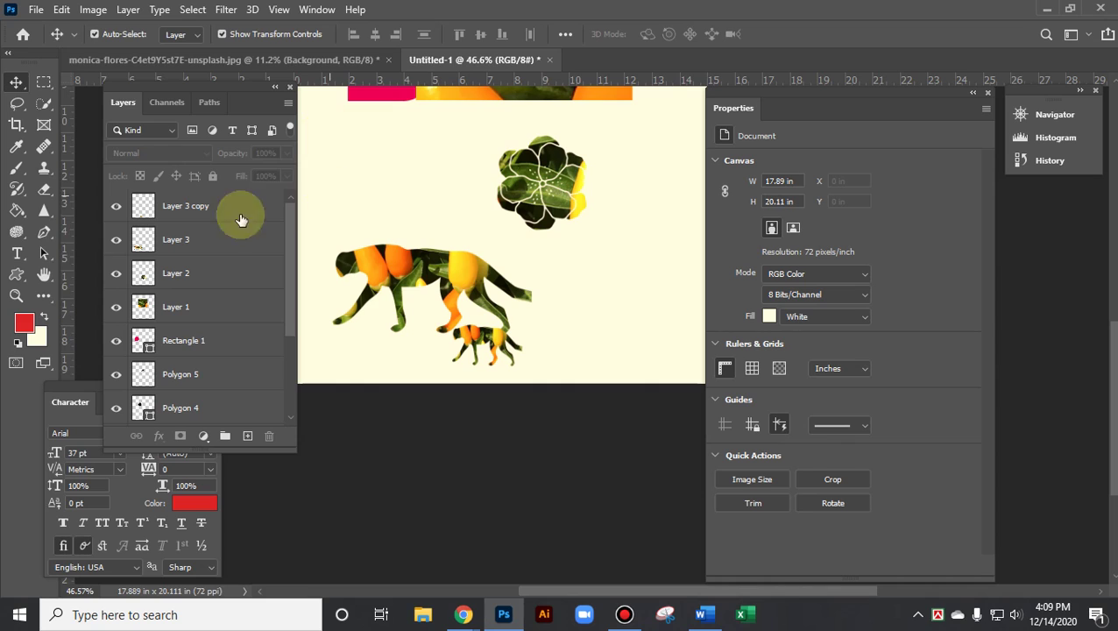
left_click(16, 276)
right_click(21, 287)
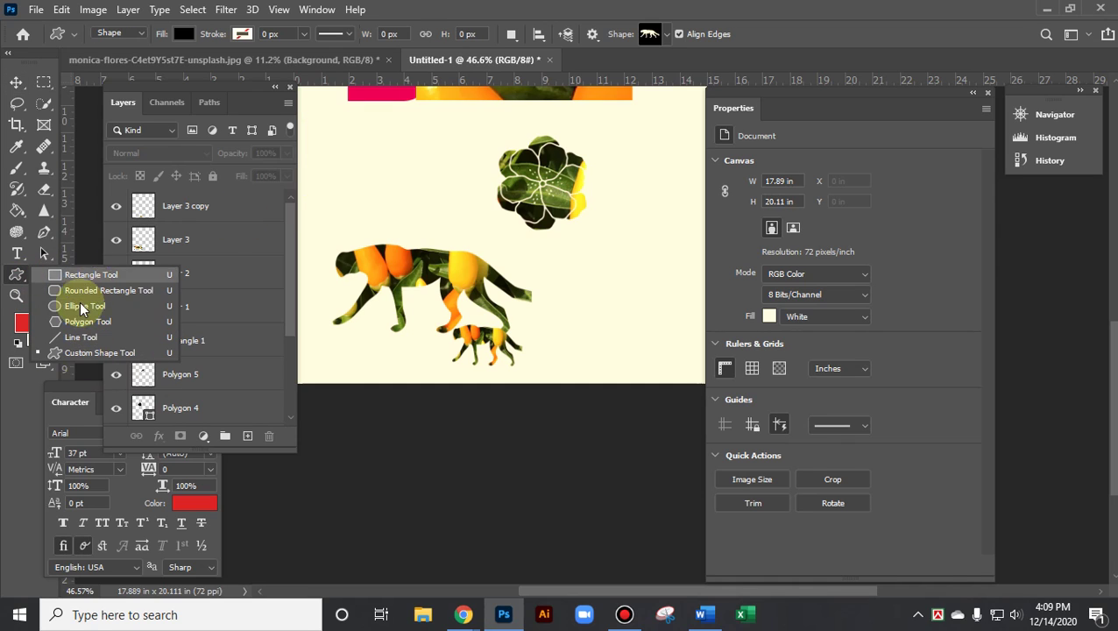
left_click(16, 279)
left_click_drag(17, 277, 46, 239)
Activate the Pen tool in Path mode, try placing a smooth anchor point on the small panther, and return to the Move tool
left_click(46, 236)
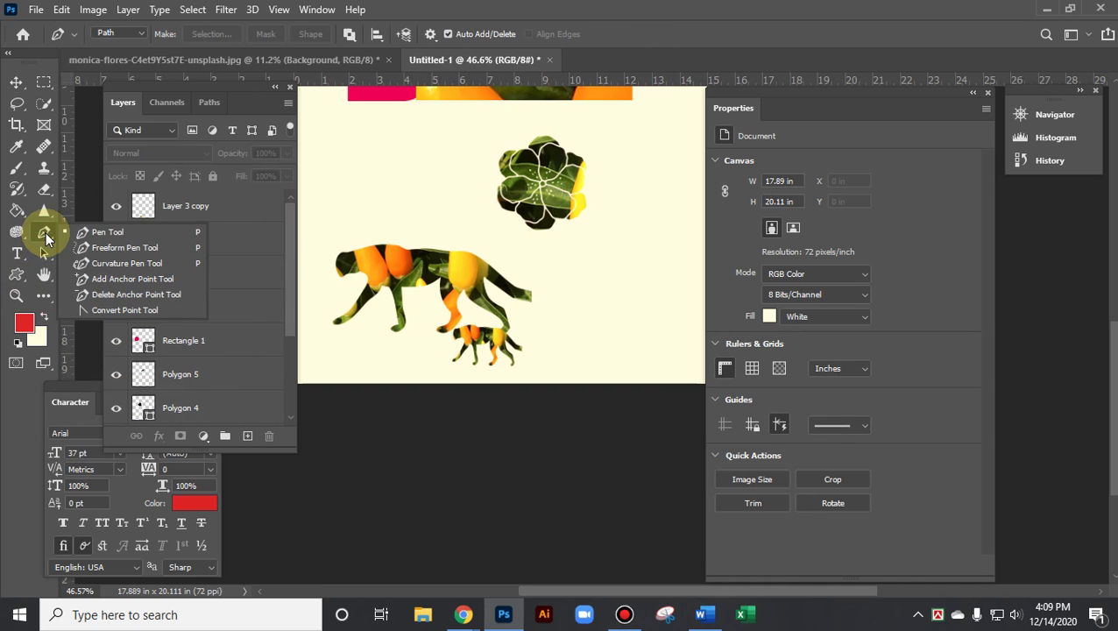
left_click(49, 235)
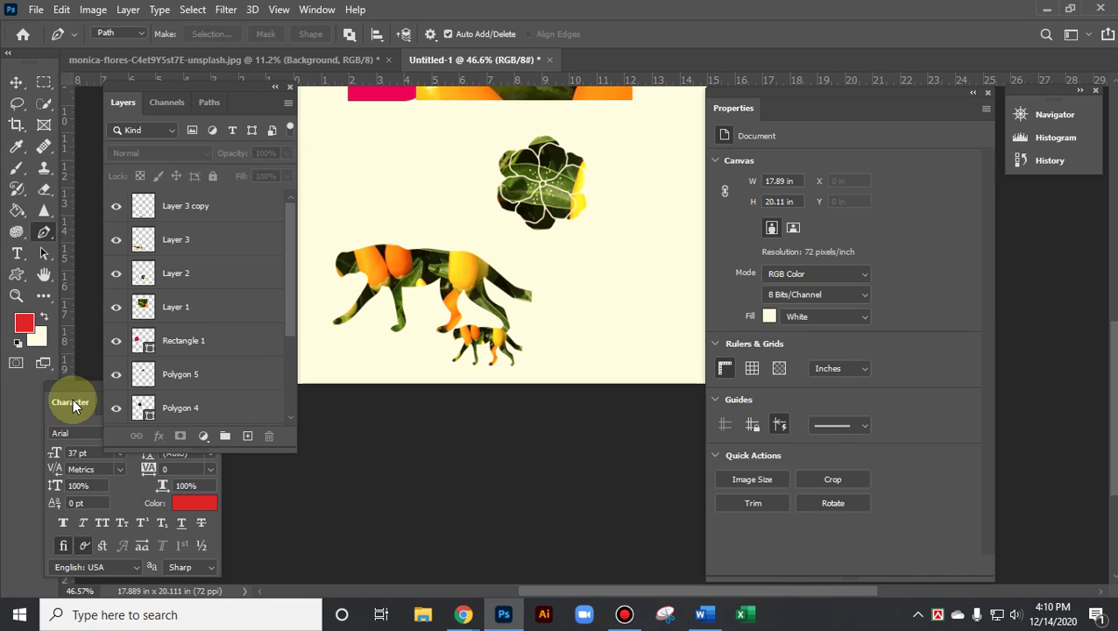
left_click(480, 337)
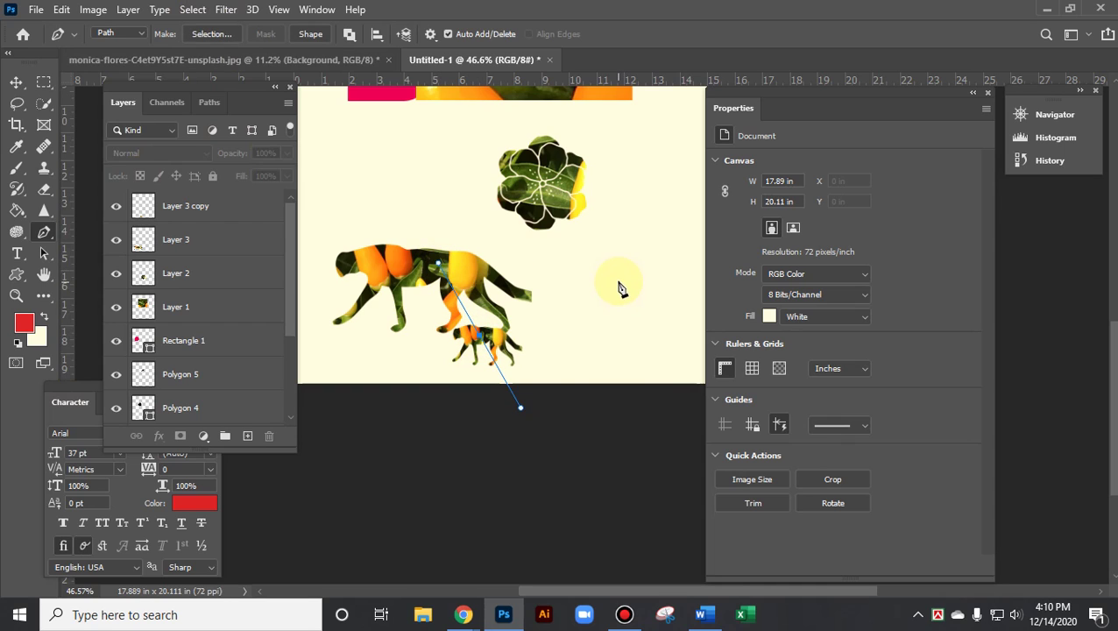
left_click(15, 82)
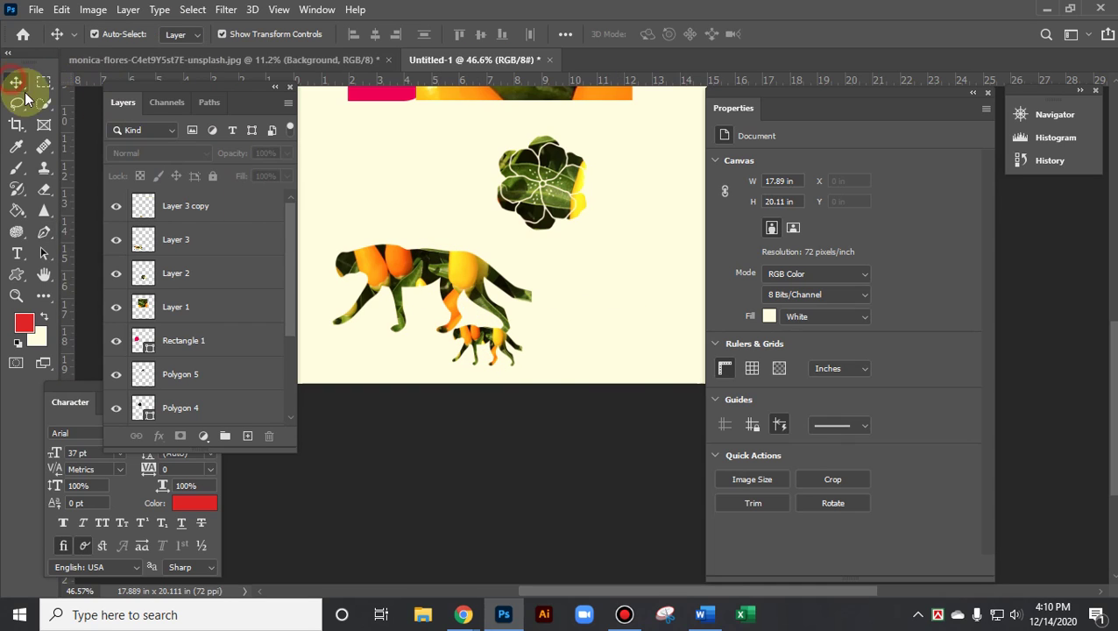
Duplicate the small panther cutout and place both cubs next to each other just above the large panther's head and back
left_click_drag(479, 343, 470, 210)
left_click(551, 253)
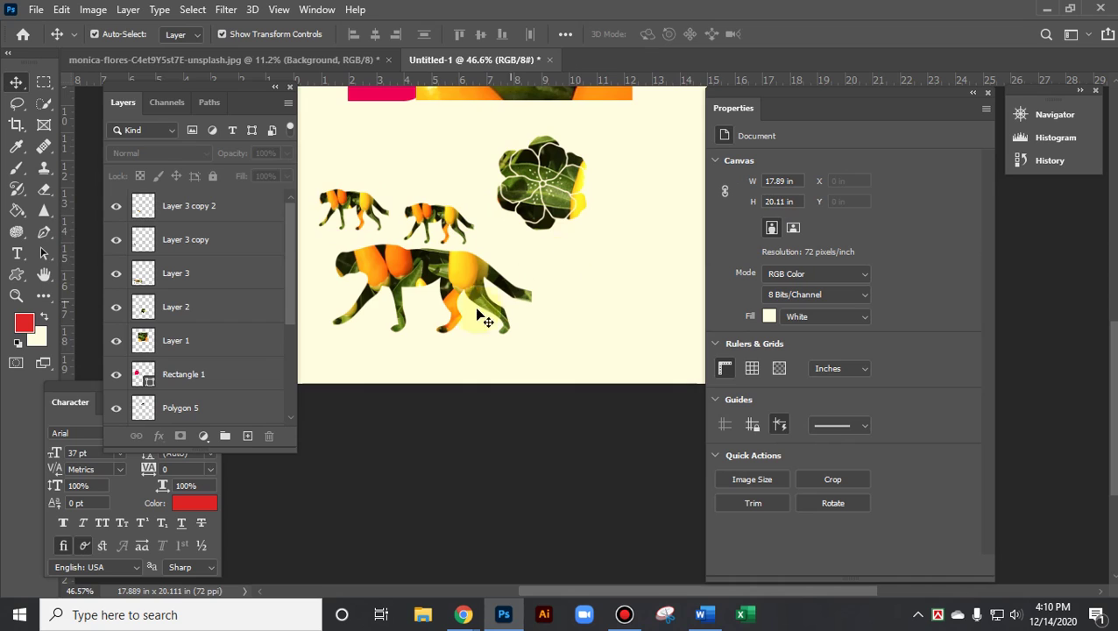
left_click_drag(350, 211, 350, 210)
key("ctrl+t")
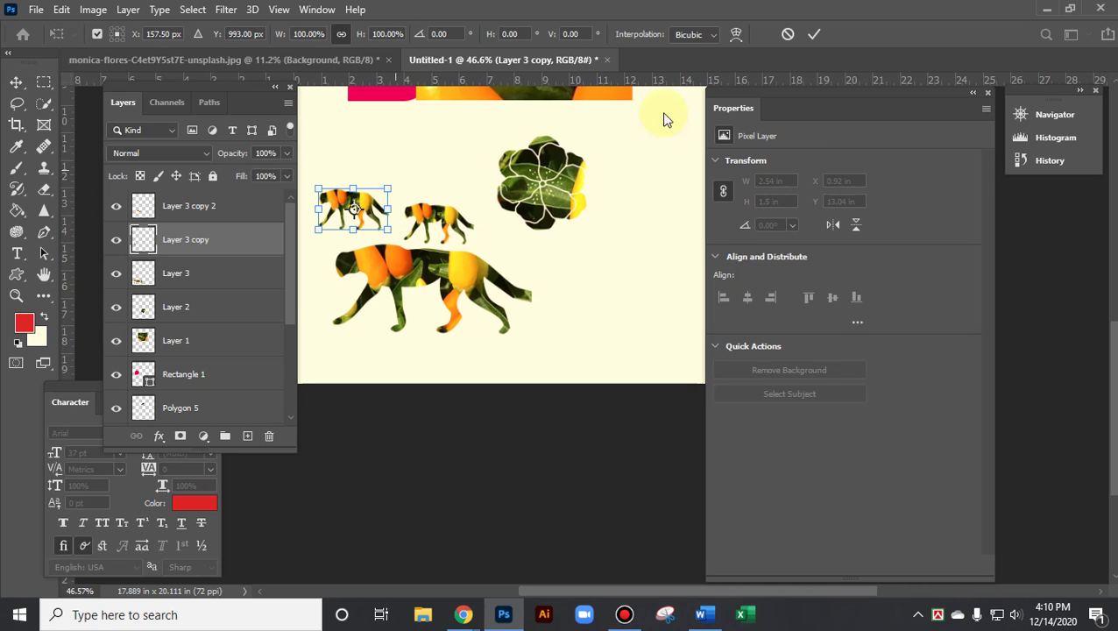
left_click(813, 36)
left_click(454, 166)
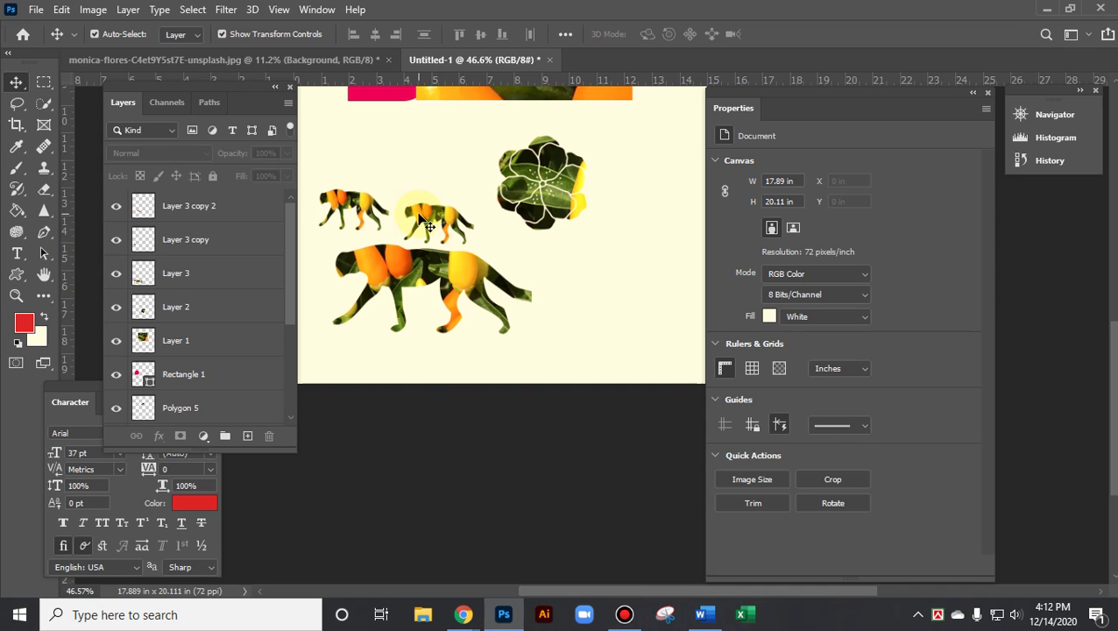
Switch to the Google Meet call in Chrome, look through the participant list, and turn the microphone off
left_click(1047, 8)
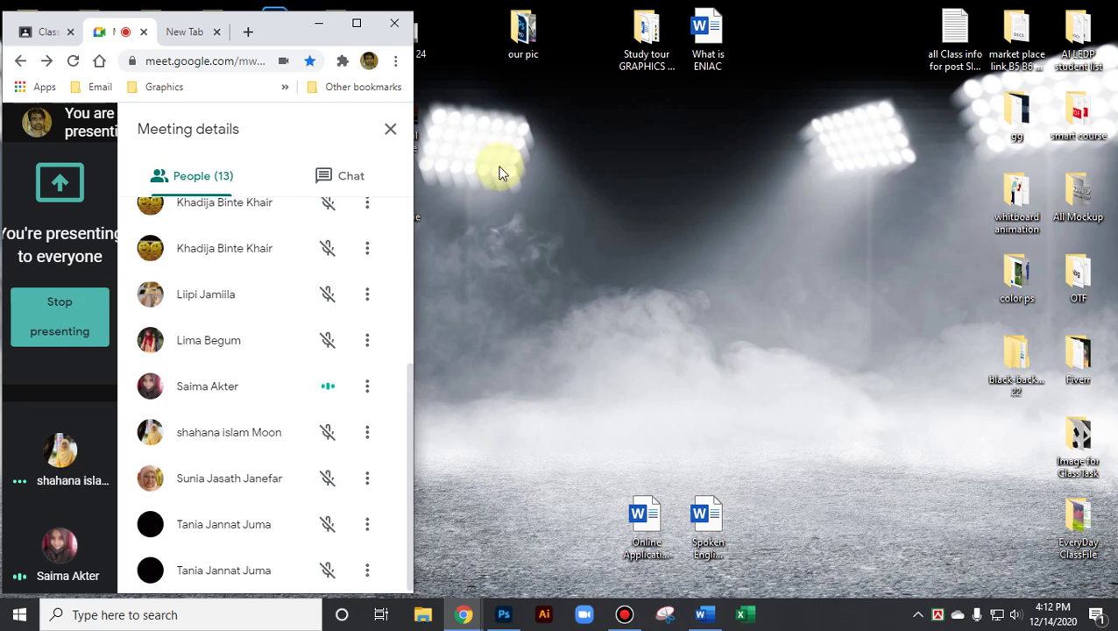
left_click(357, 24)
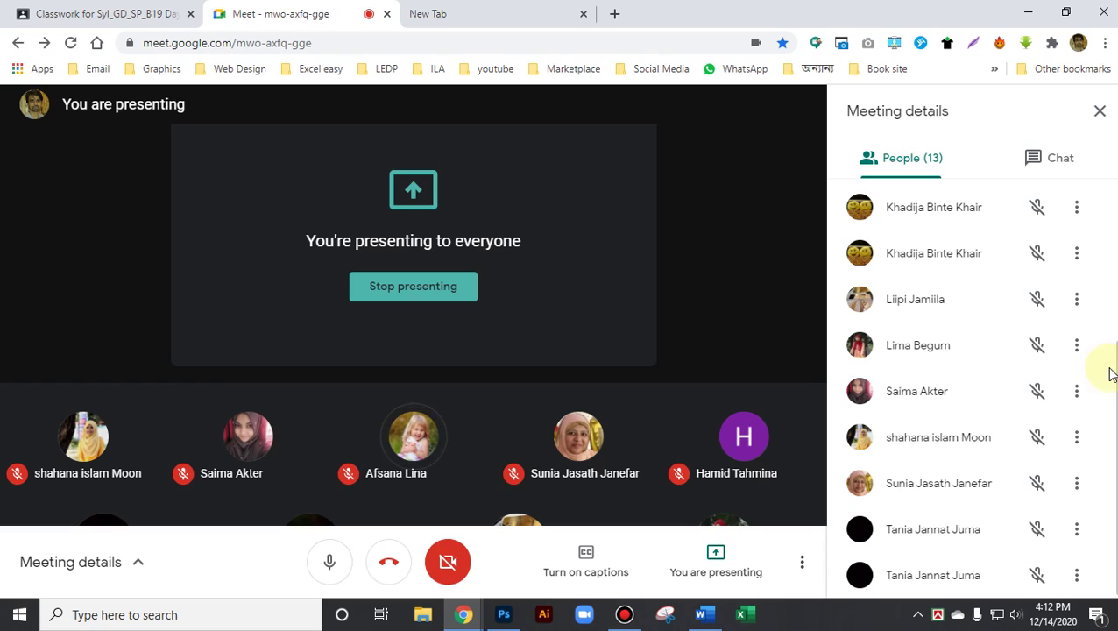
scroll(1095, 368, "up", 5)
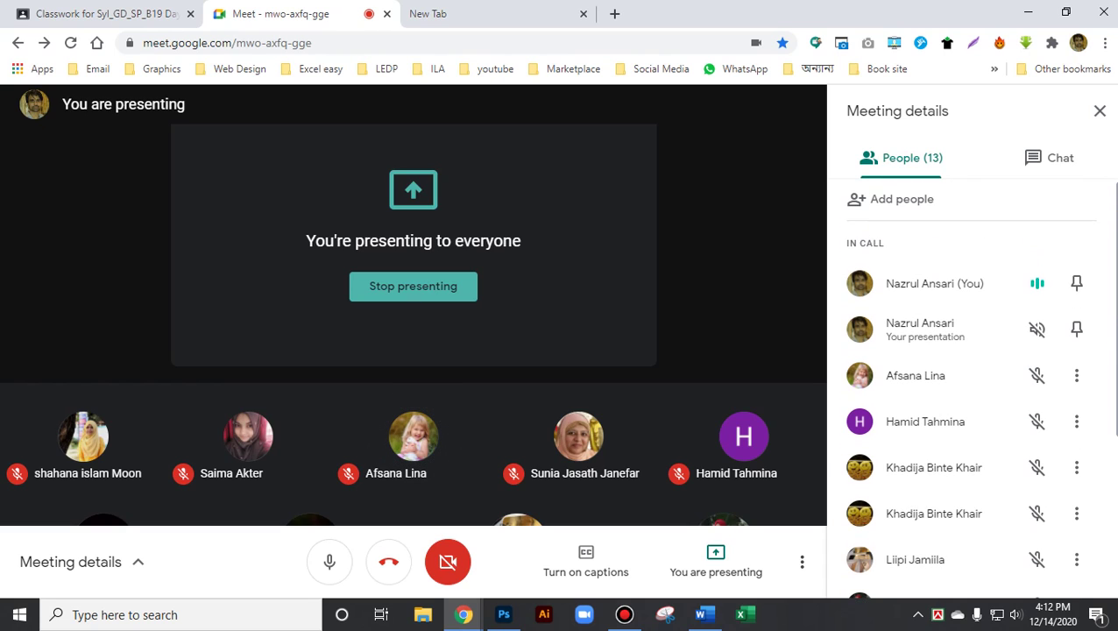
scroll(1106, 499, "down", 3)
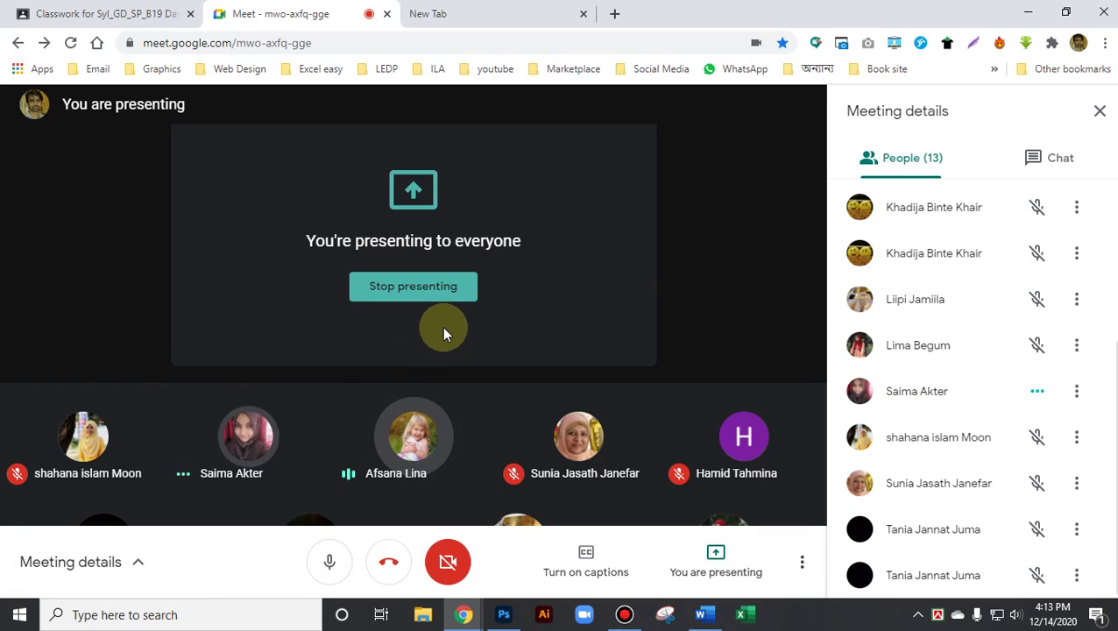
left_click(329, 561)
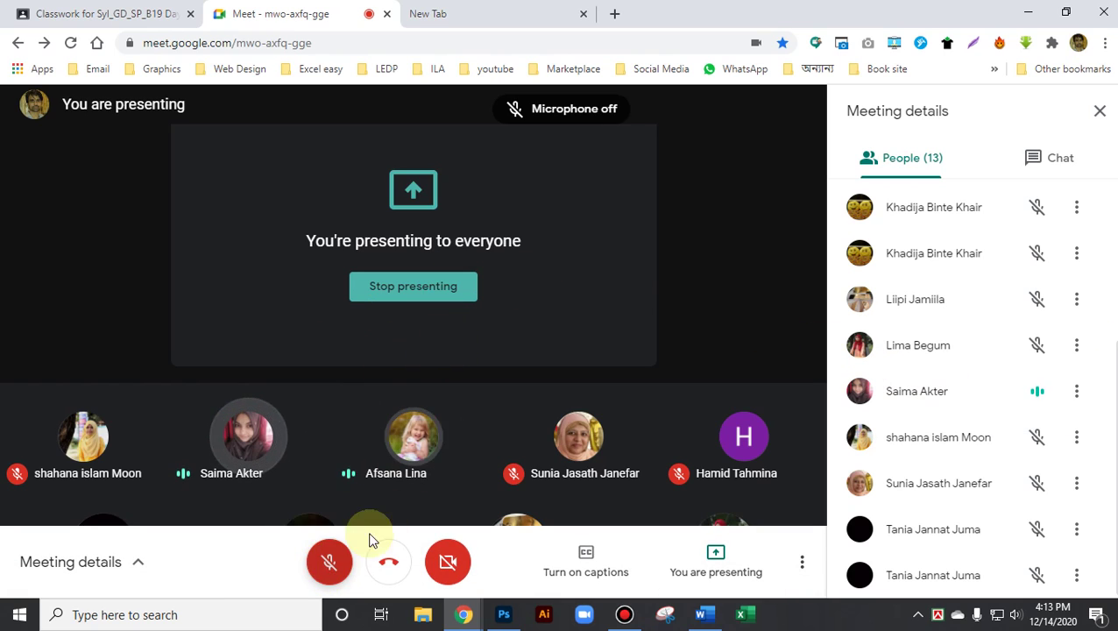
left_click(1027, 12)
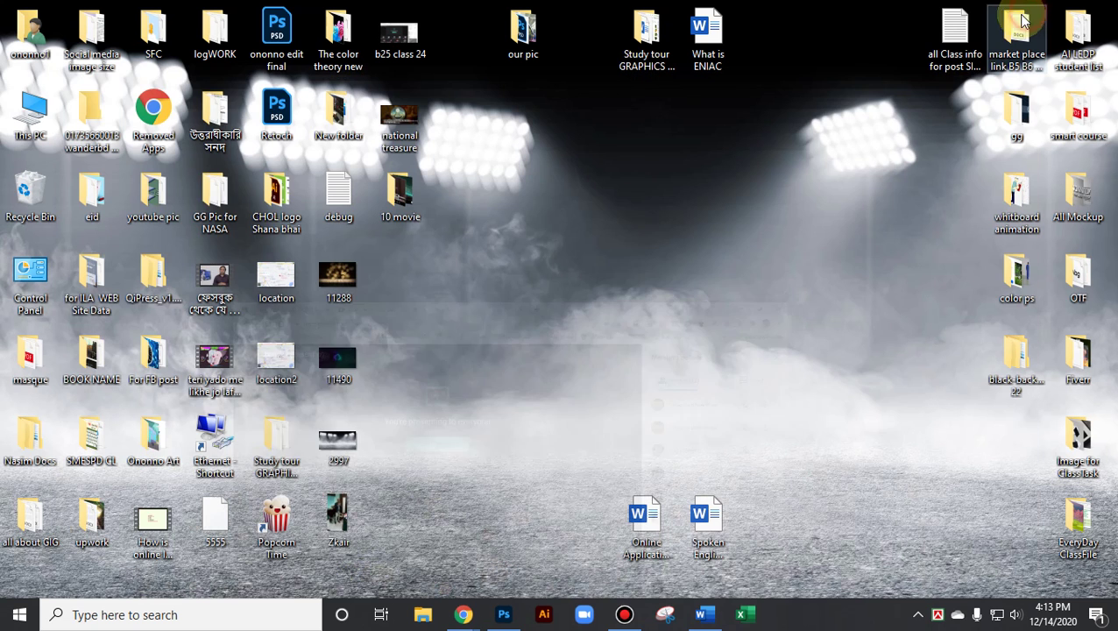
left_click(624, 614)
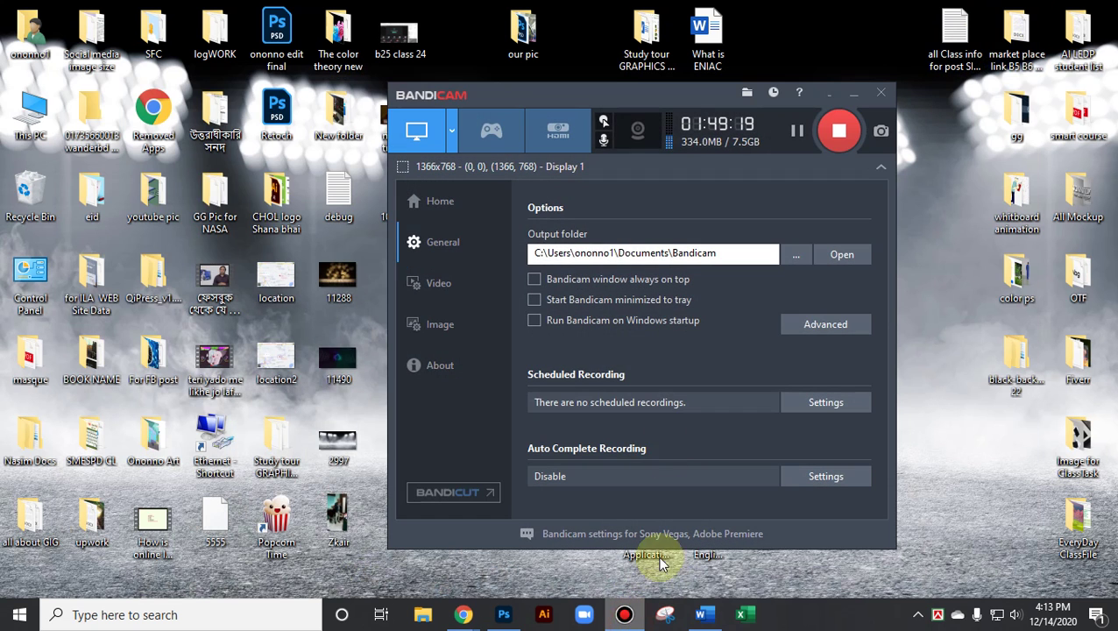